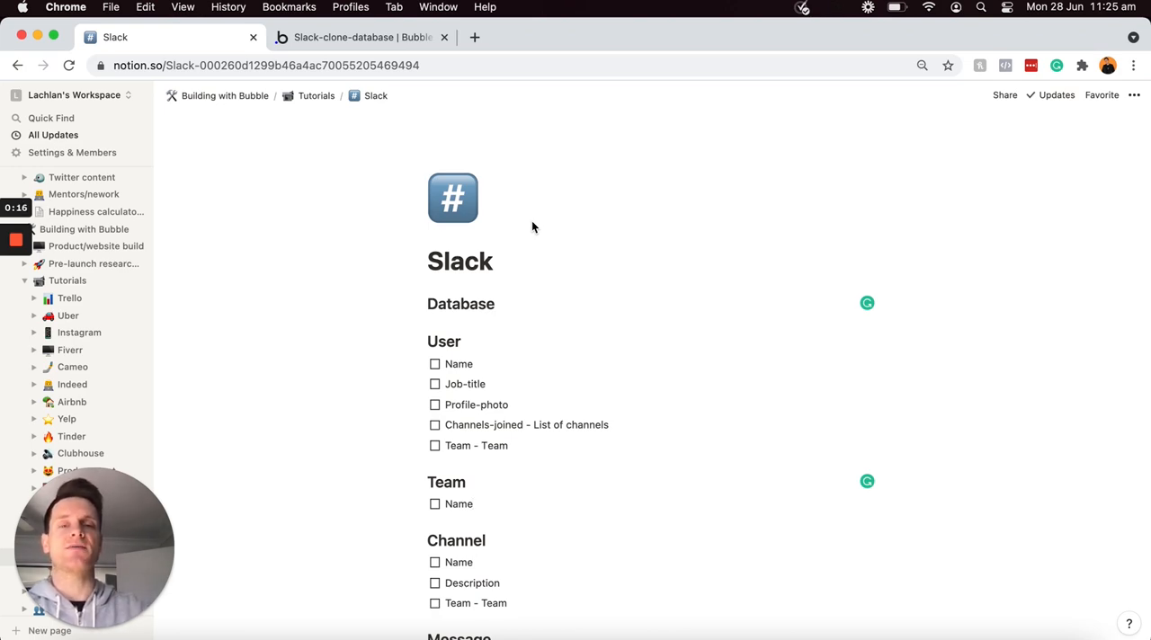
Review the planned database types, their fields and the feature list on the Slack page in Notion.
{"action": "left_click", "coordinate": [515, 262]}
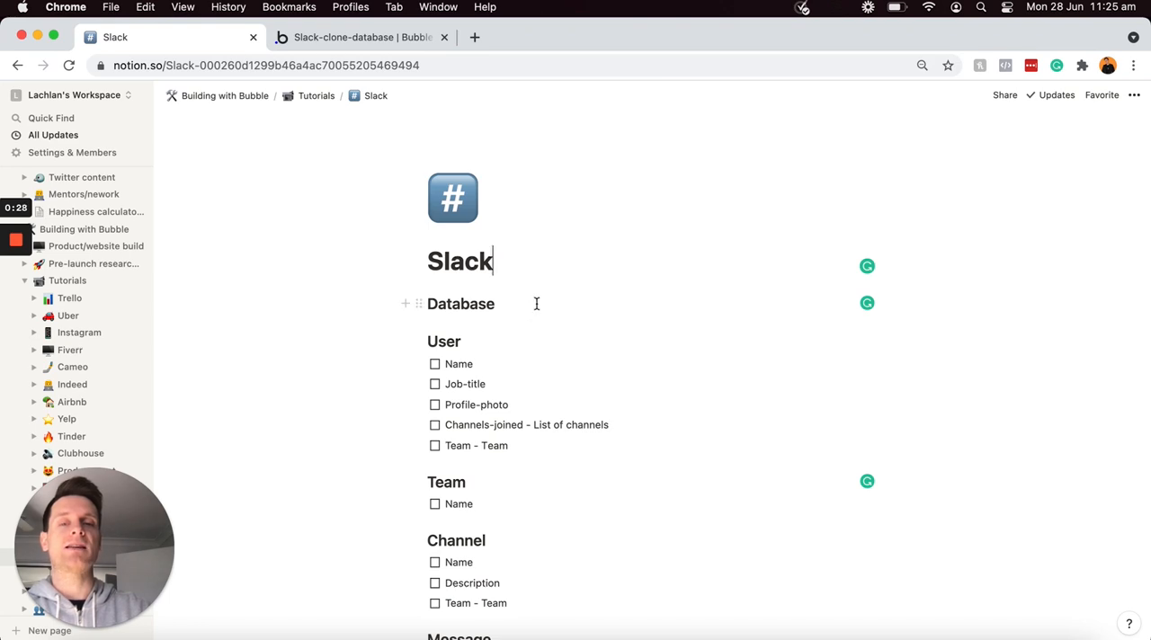
{"action": "scroll", "coordinate": [536, 302], "scroll_direction": "down", "scroll_amount": 2}
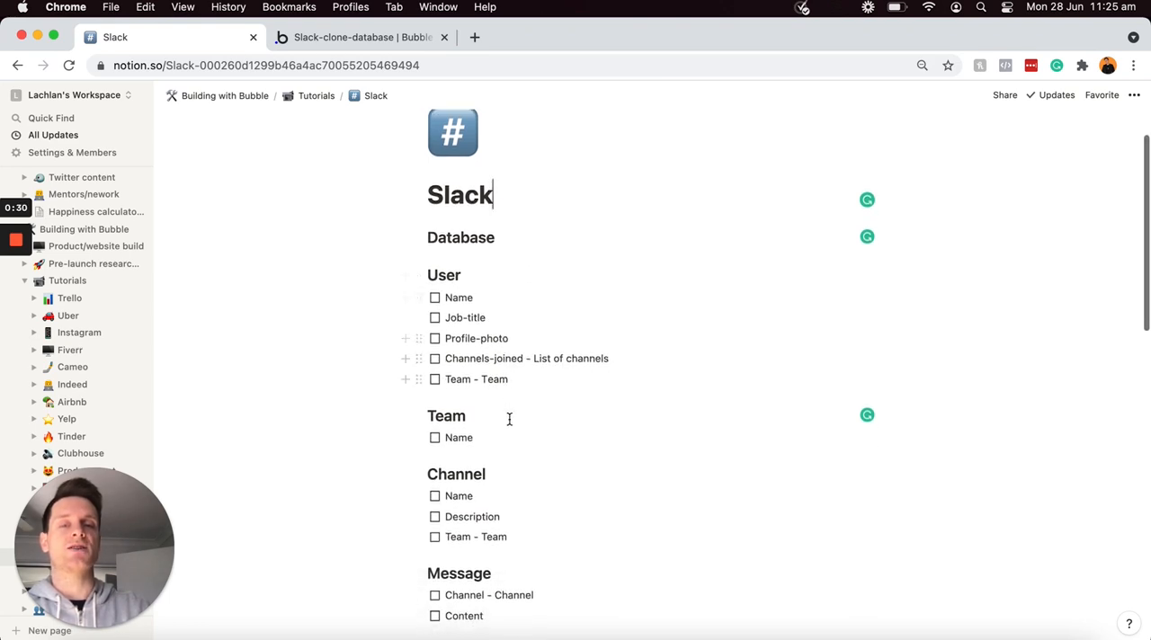
{"action": "scroll", "coordinate": [509, 419], "scroll_direction": "down", "scroll_amount": 2}
{"action": "scroll", "coordinate": [509, 419], "scroll_direction": "down", "scroll_amount": 1}
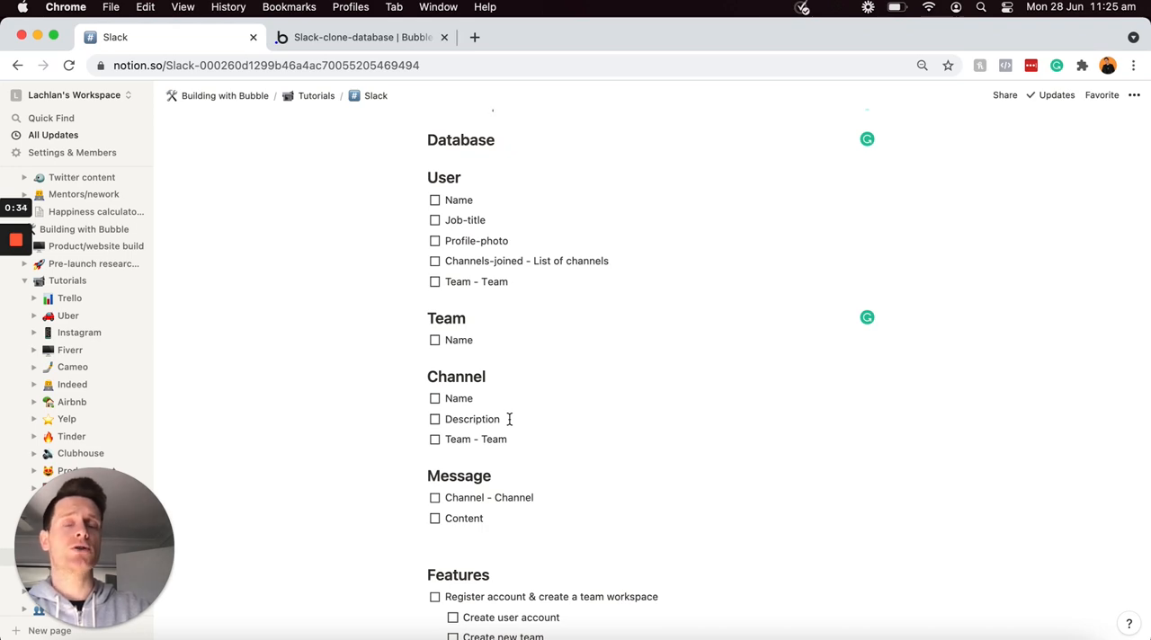
{"action": "scroll", "coordinate": [509, 419], "scroll_direction": "up", "scroll_amount": 3}
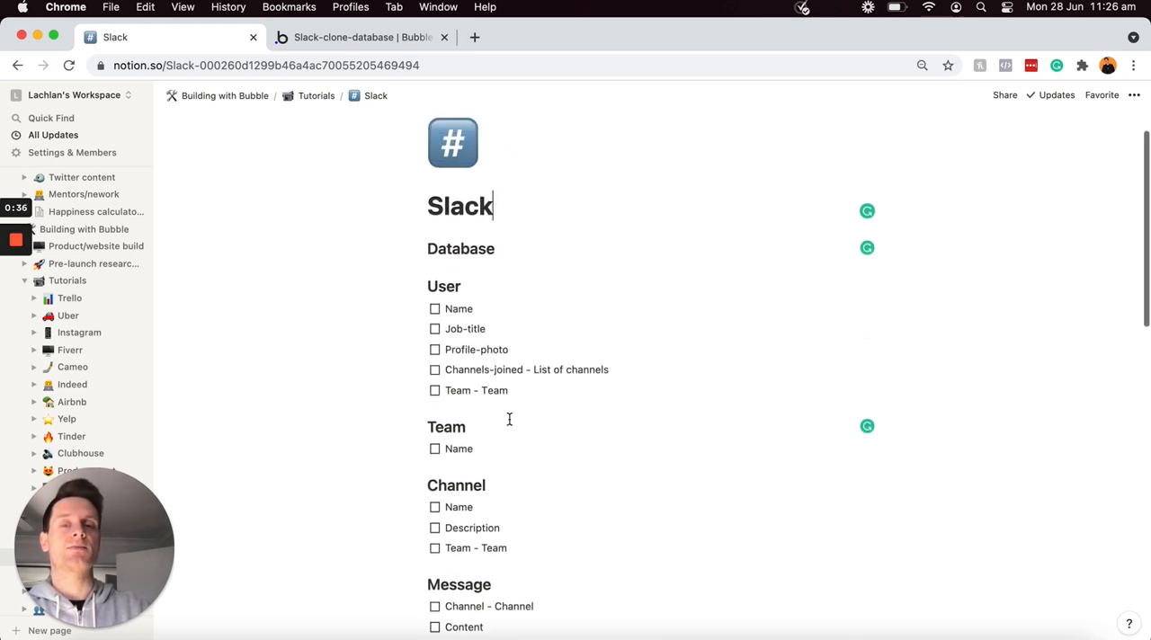
{"action": "left_click_drag", "start_coordinate": [520, 395], "coordinate": [441, 309]}
{"action": "left_click", "coordinate": [434, 311]}
{"action": "left_click", "coordinate": [434, 310]}
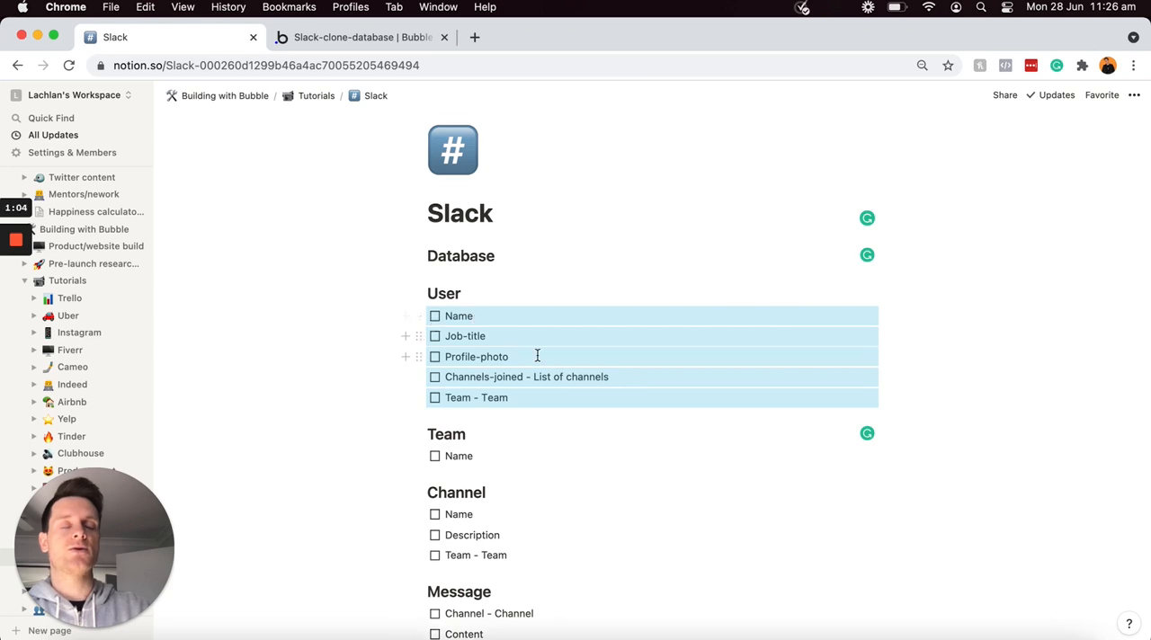
{"action": "scroll", "coordinate": [537, 356], "scroll_direction": "down", "scroll_amount": 10}
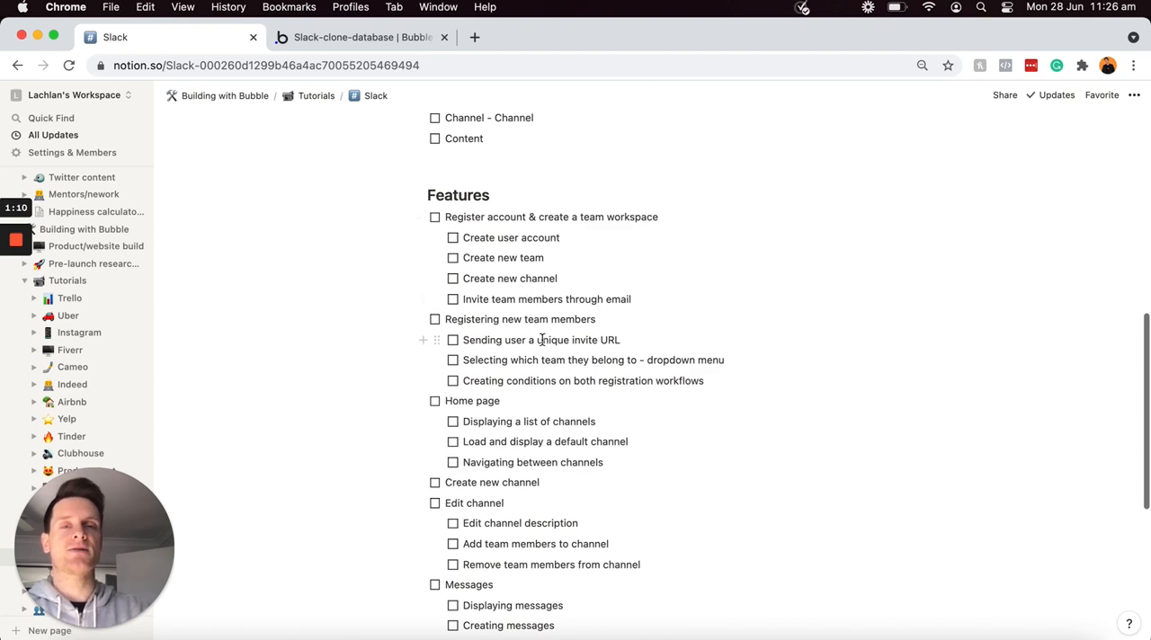
{"action": "scroll", "coordinate": [542, 340], "scroll_direction": "up", "scroll_amount": 5}
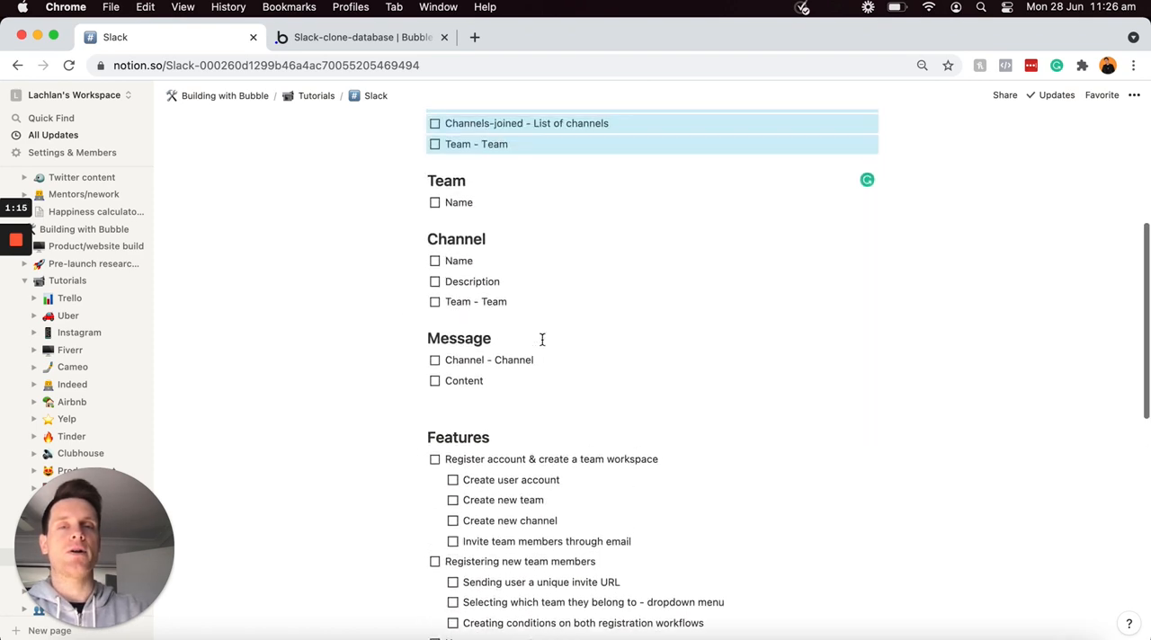
{"action": "scroll", "coordinate": [542, 339], "scroll_direction": "up", "scroll_amount": 4}
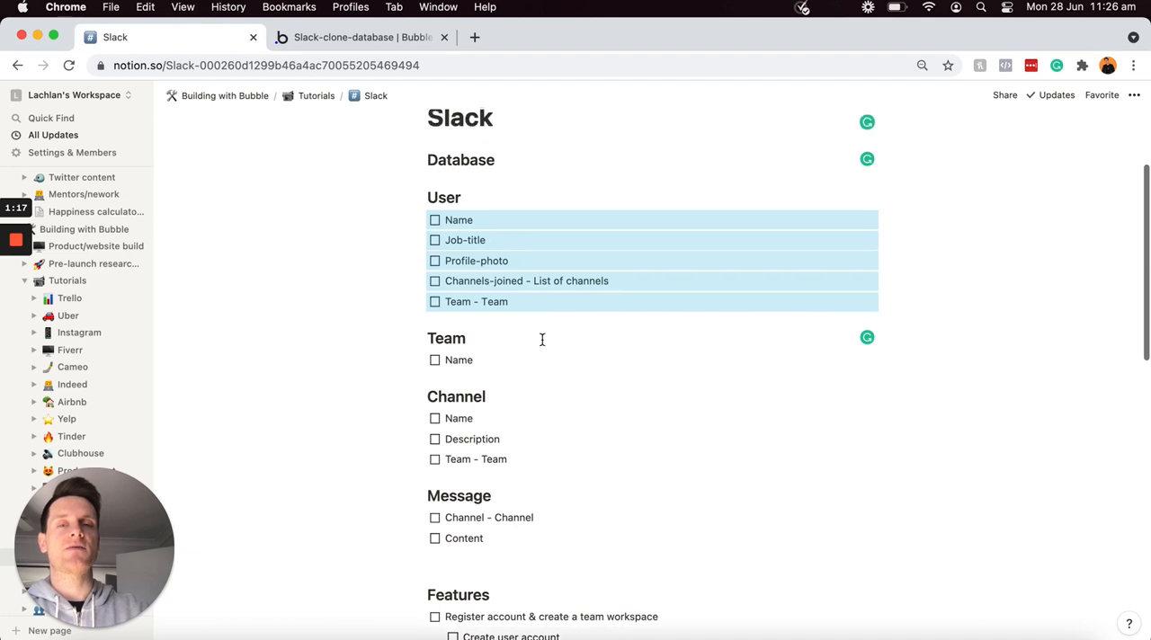
{"action": "scroll", "coordinate": [542, 340], "scroll_direction": "up", "scroll_amount": 2}
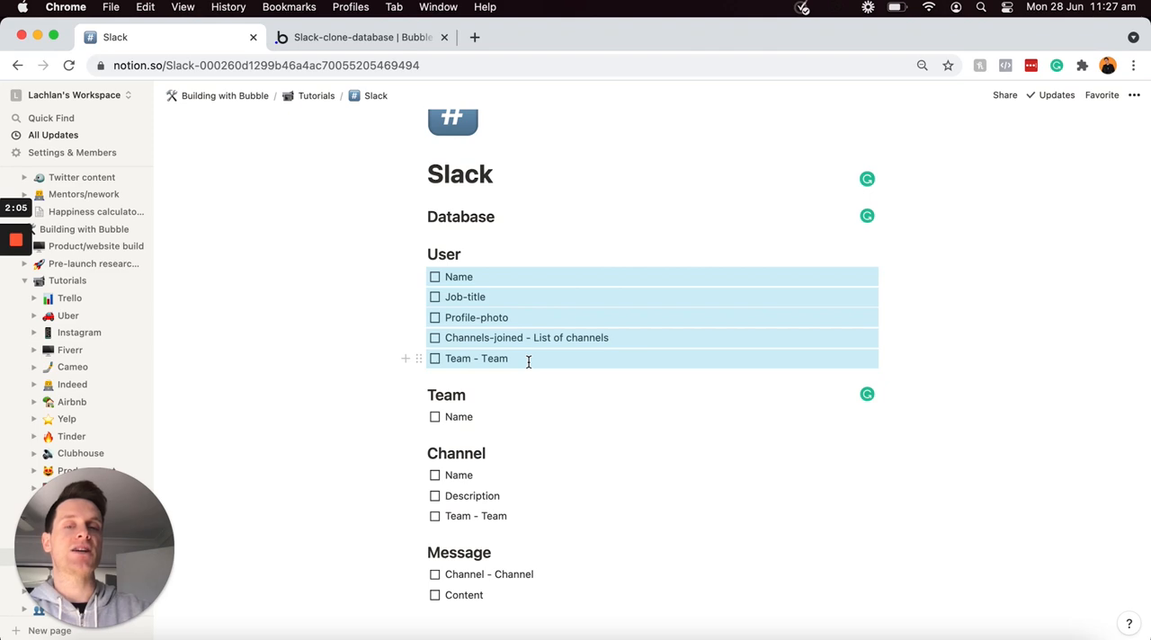
{"action": "left_click", "coordinate": [509, 419]}
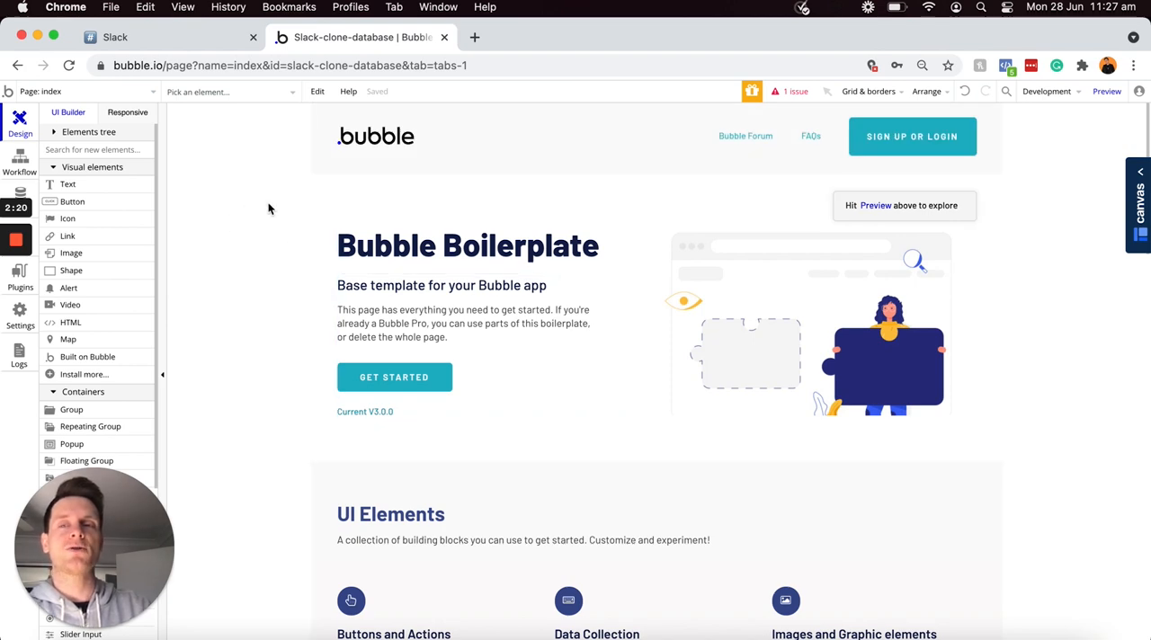
Switch to the Bubble editor, delete the User type's "User's own data" privacy rule and return to the data types.
{"action": "scroll", "coordinate": [115, 154], "scroll_direction": "down", "scroll_amount": 1}
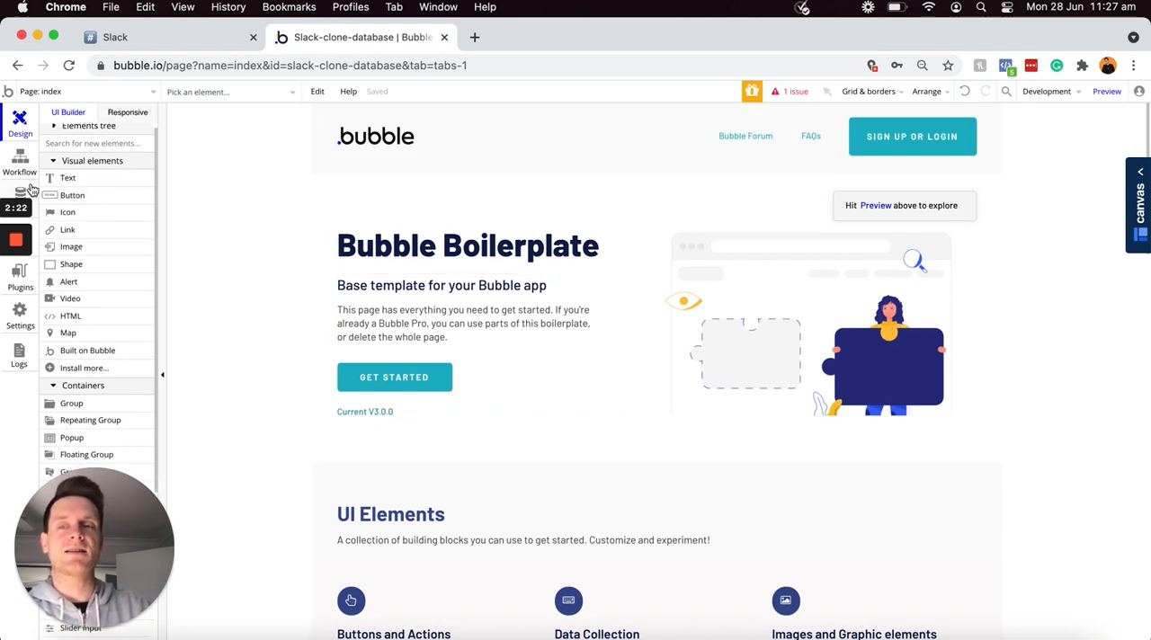
{"action": "mouse_move", "coordinate": [12, 208]}
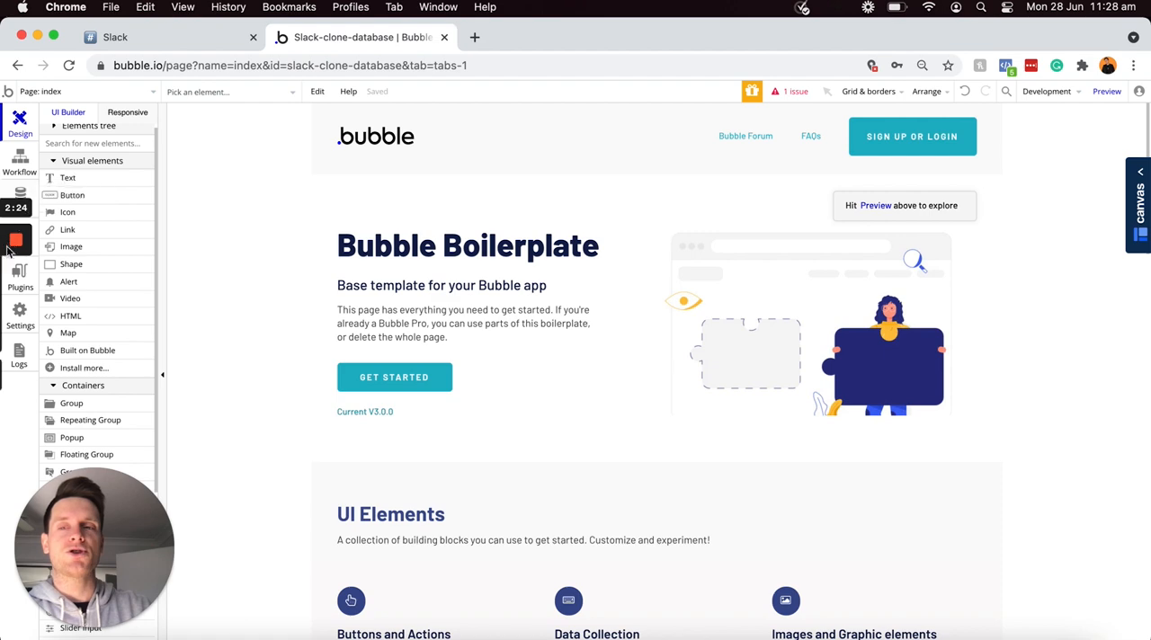
{"action": "left_click", "coordinate": [26, 191]}
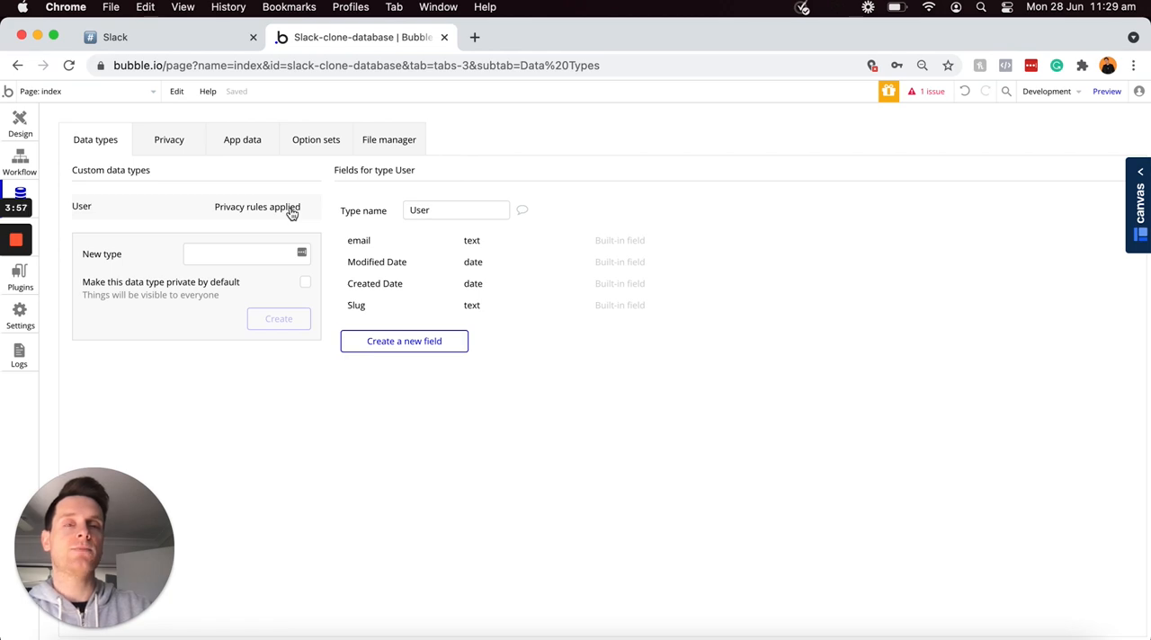
{"action": "left_click", "coordinate": [263, 208]}
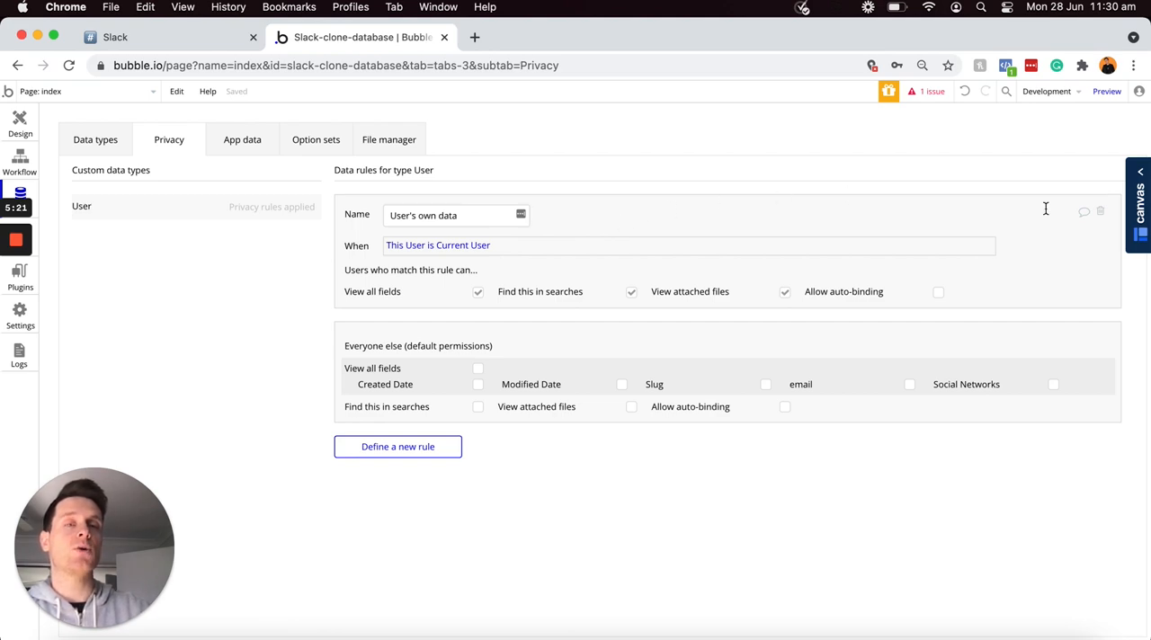
{"action": "left_click", "coordinate": [1100, 214]}
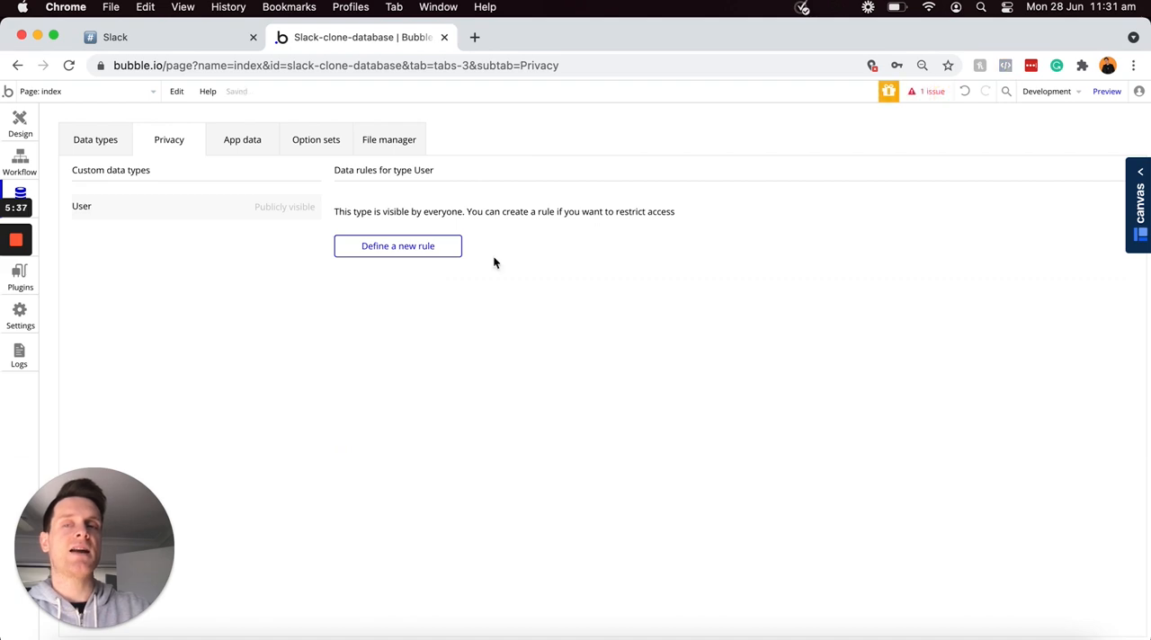
{"action": "left_click", "coordinate": [94, 143]}
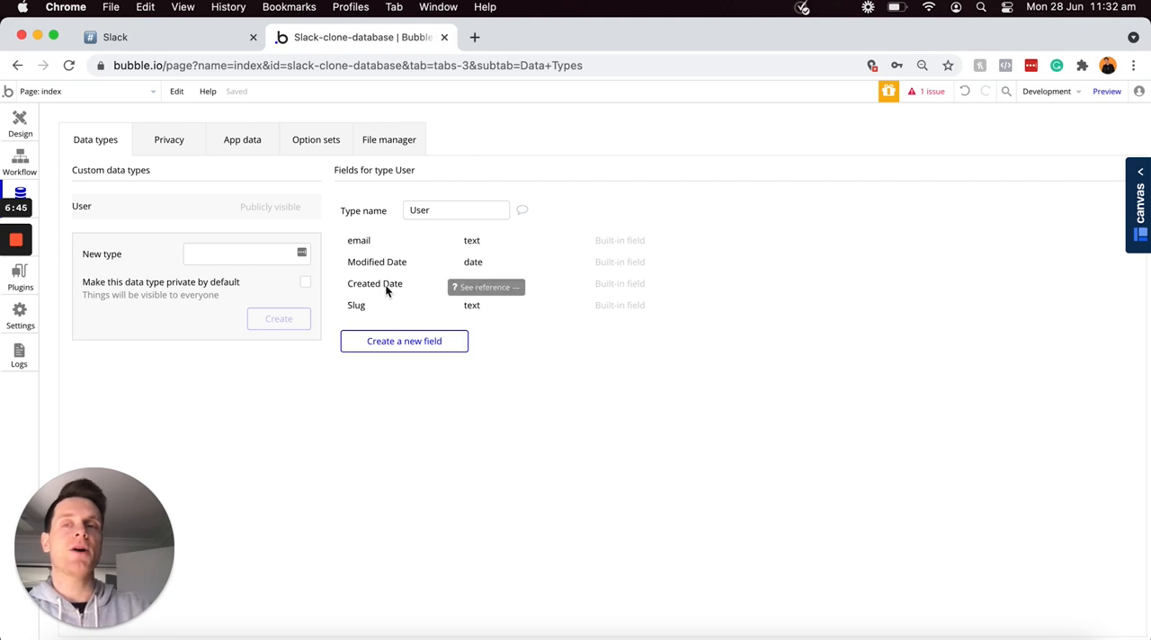
Check the planned data types on the Notion page, and create a data type named Team in Bubble.
{"action": "left_click", "coordinate": [211, 39]}
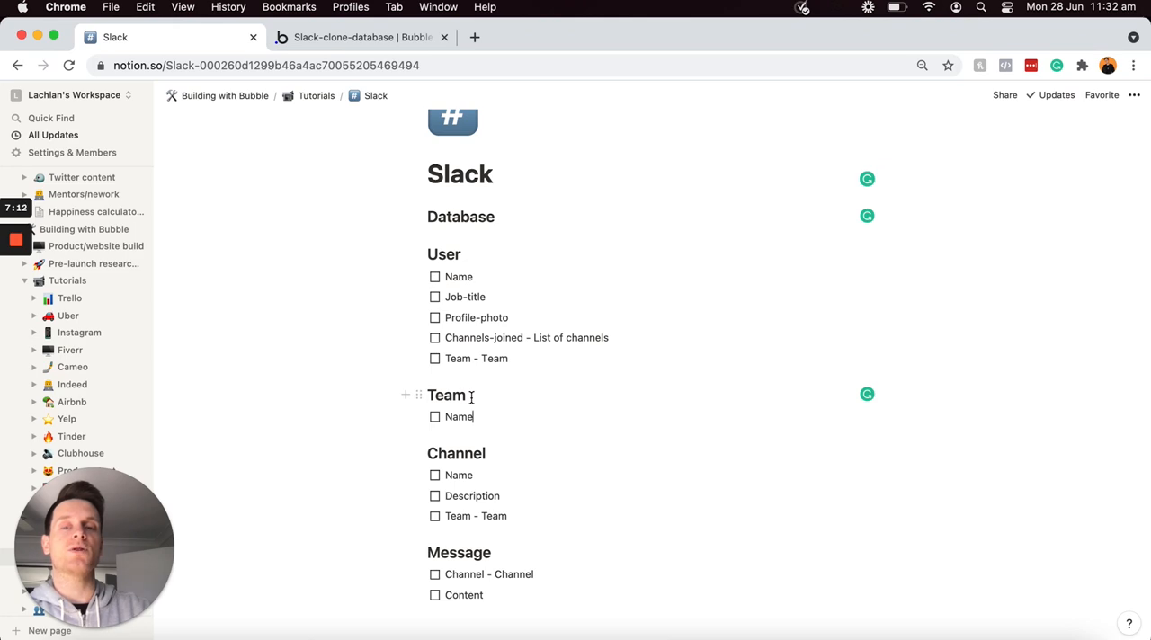
{"action": "left_click", "coordinate": [494, 457]}
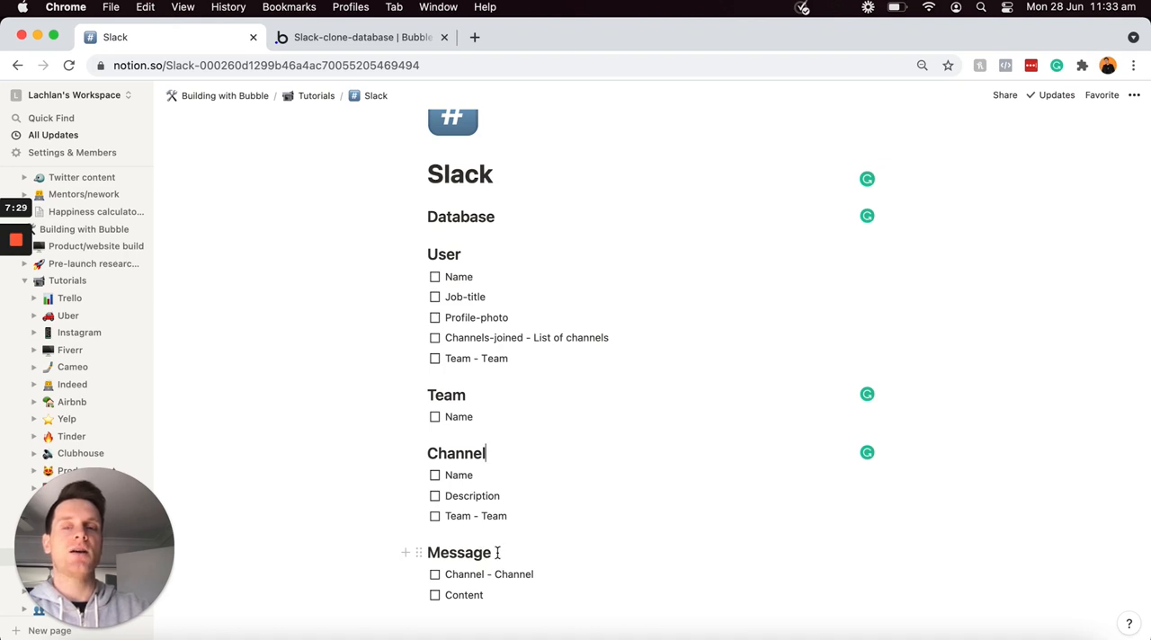
{"action": "left_click", "coordinate": [343, 41]}
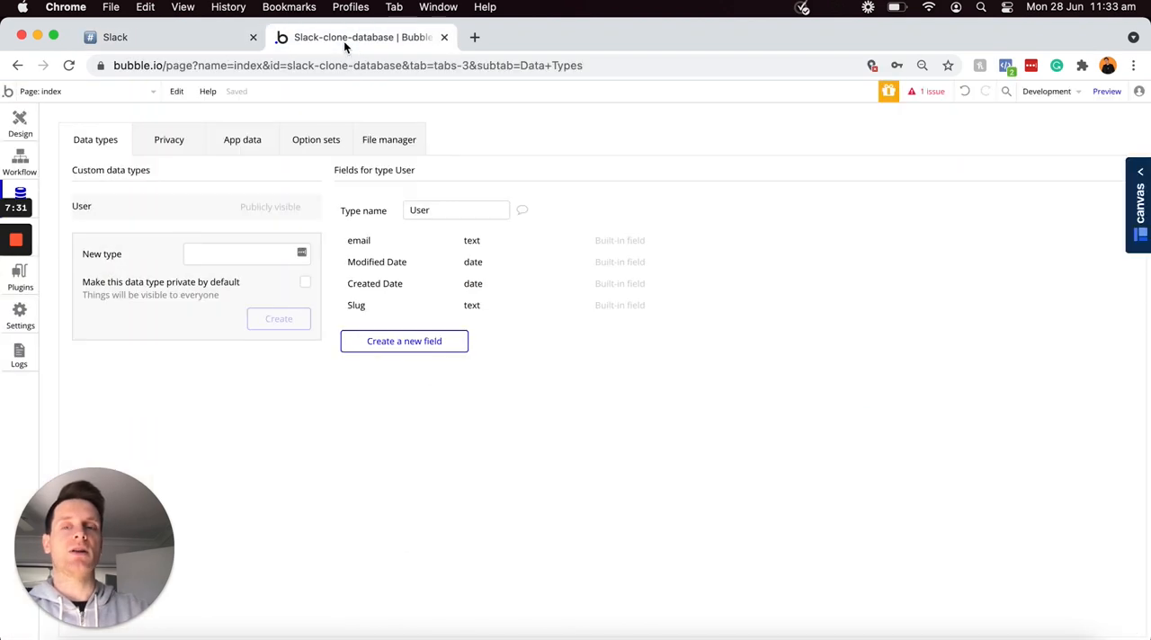
{"action": "left_click", "coordinate": [241, 253]}
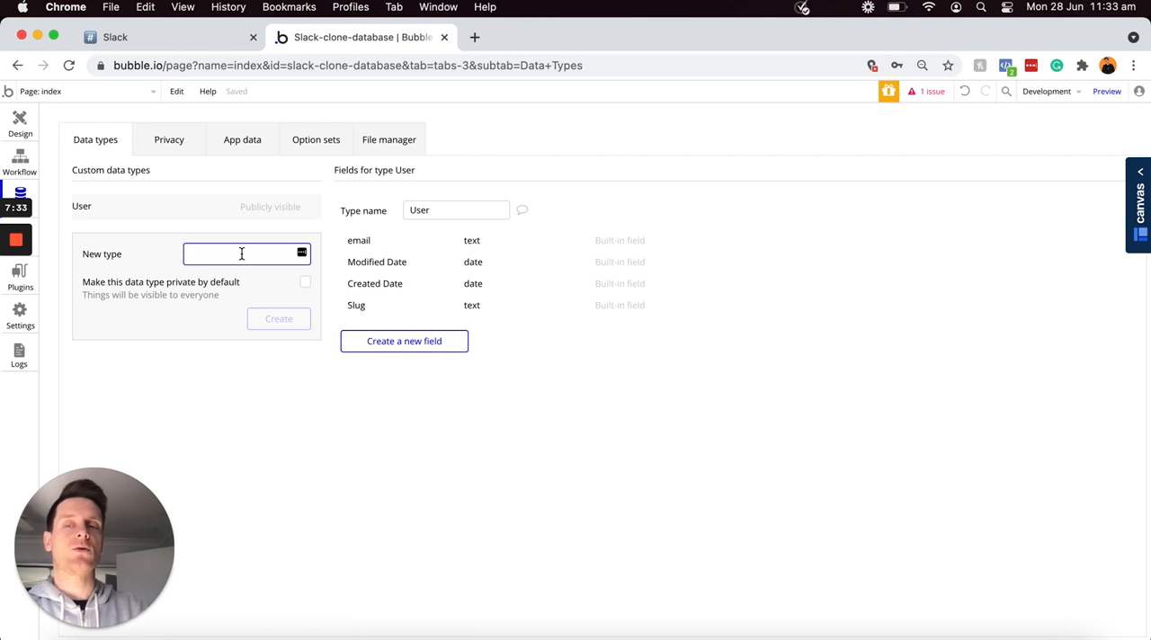
{"action": "type", "text": "Team"}
{"action": "left_click", "coordinate": [280, 322]}
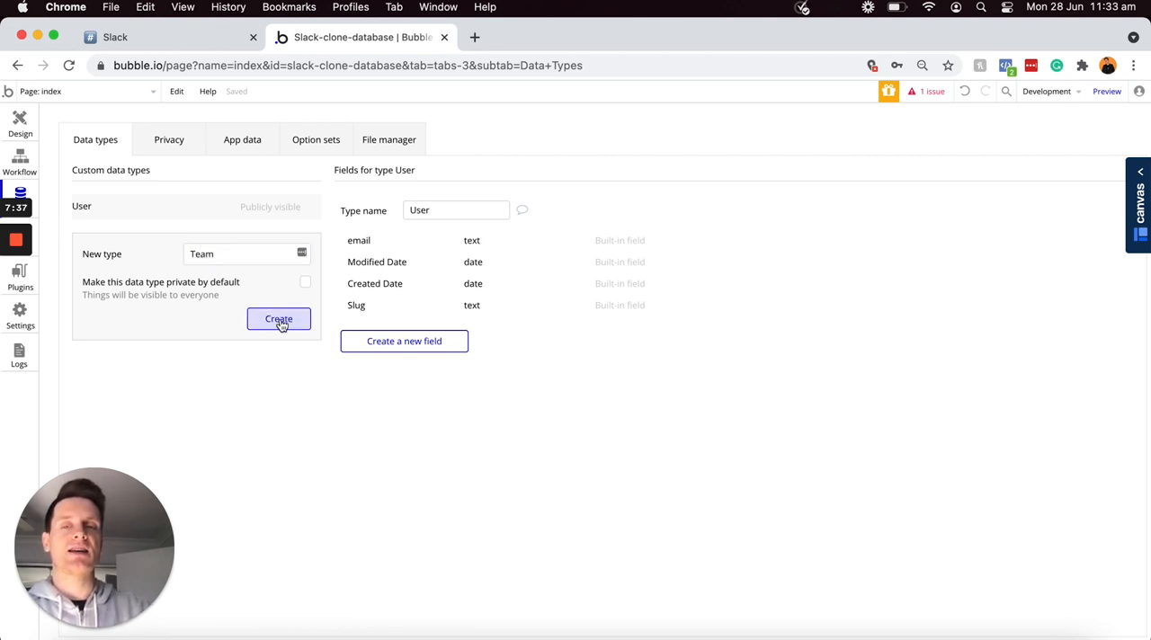
Create two more custom data types named Channel and Message.
{"action": "left_click", "coordinate": [224, 279]}
{"action": "type", "text": "Channel"}
{"action": "left_click", "coordinate": [278, 349]}
{"action": "left_click", "coordinate": [254, 306]}
{"action": "type", "text": "Message"}
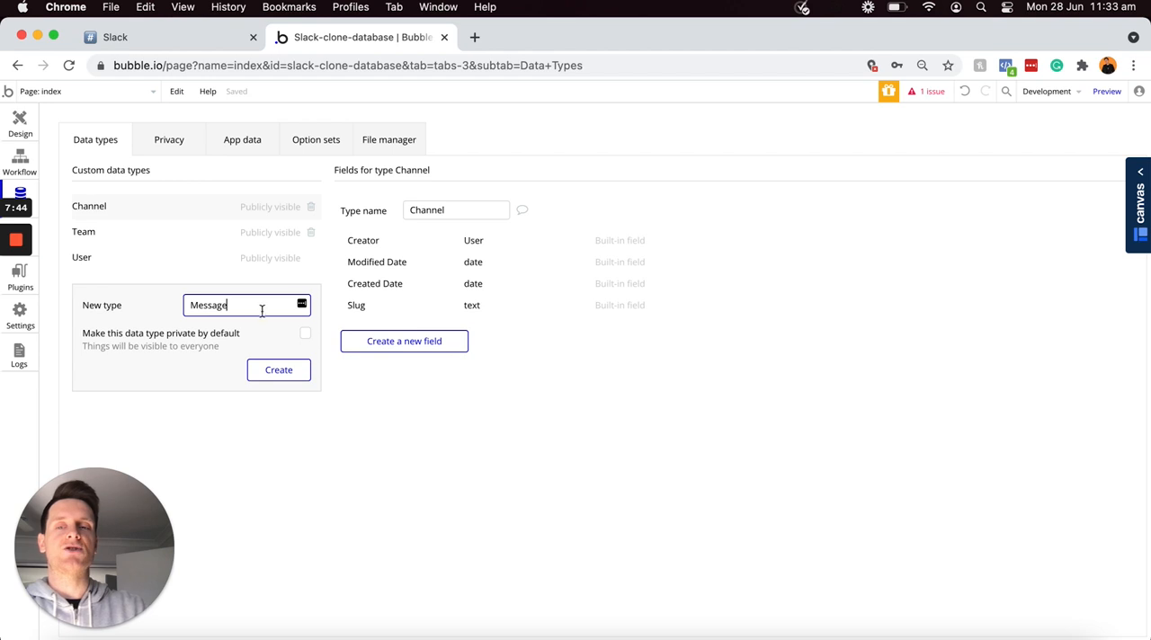
{"action": "left_click", "coordinate": [289, 367]}
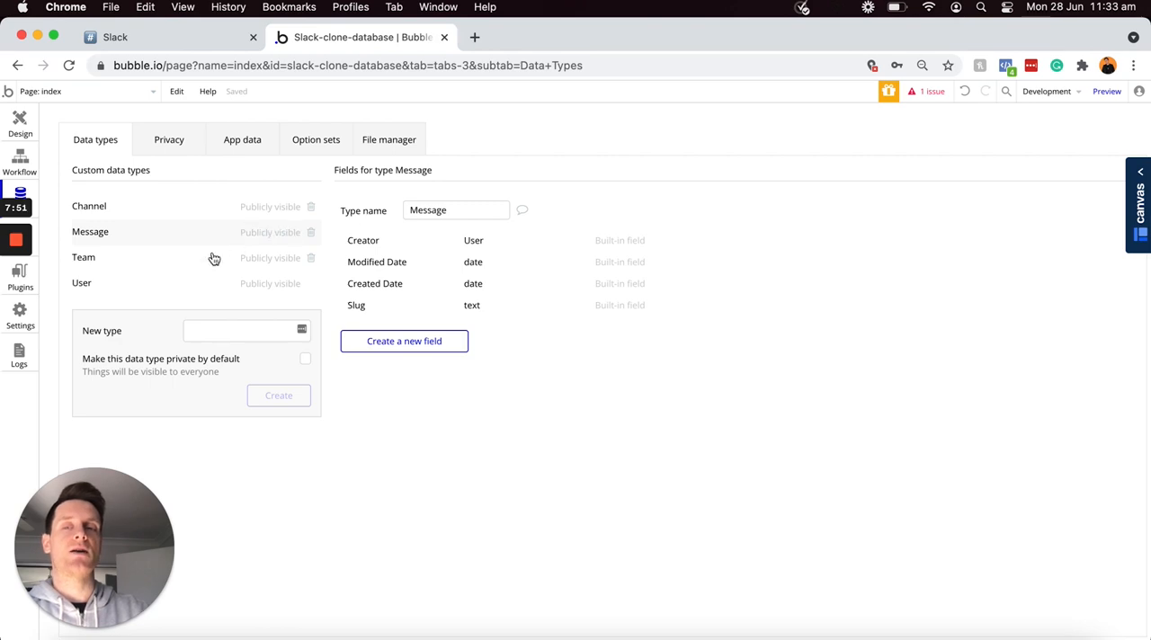
Check the planned User fields in Notion, and add a text field called Name to the User data type in Bubble.
{"action": "left_click", "coordinate": [149, 289]}
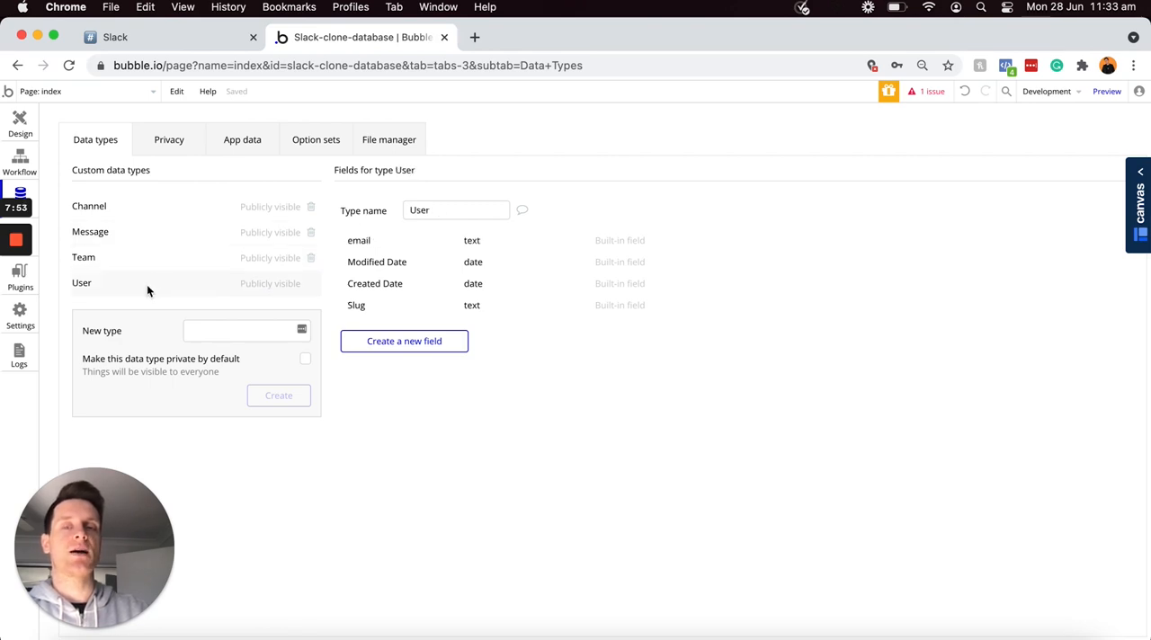
{"action": "left_click", "coordinate": [185, 39]}
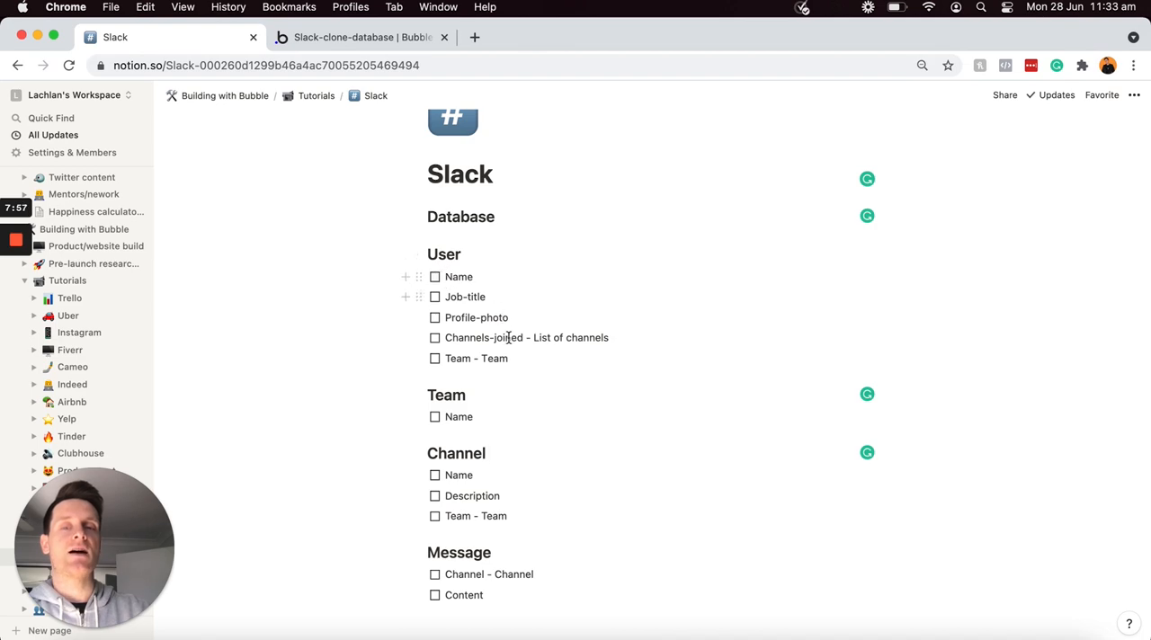
{"action": "left_click_drag", "start_coordinate": [506, 353], "coordinate": [439, 283]}
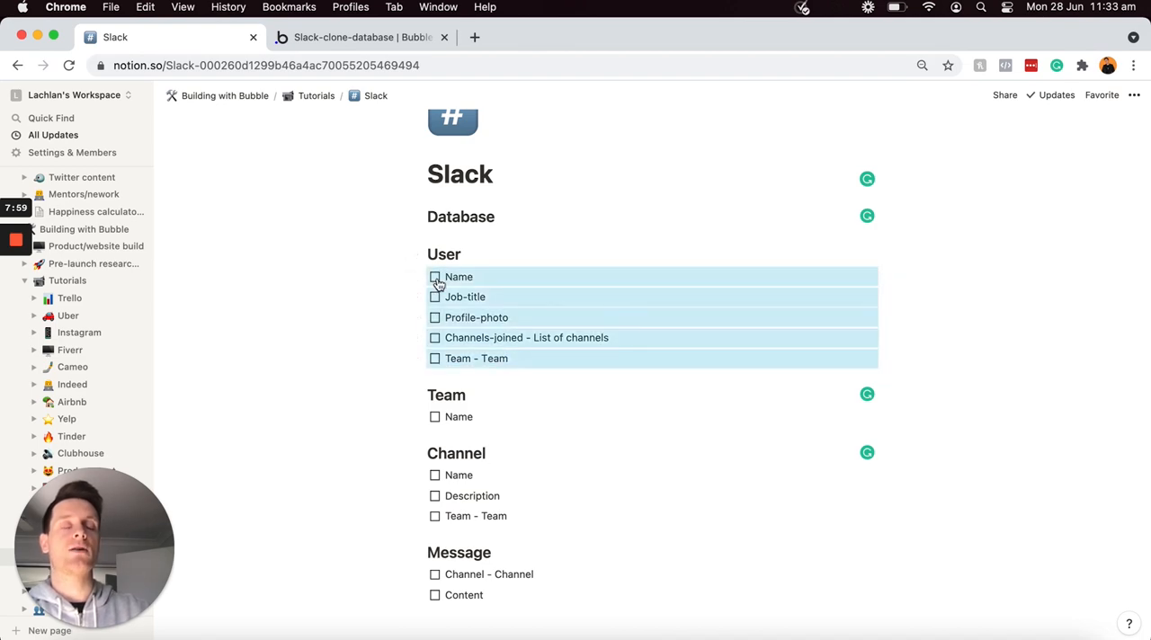
{"action": "left_click", "coordinate": [356, 37]}
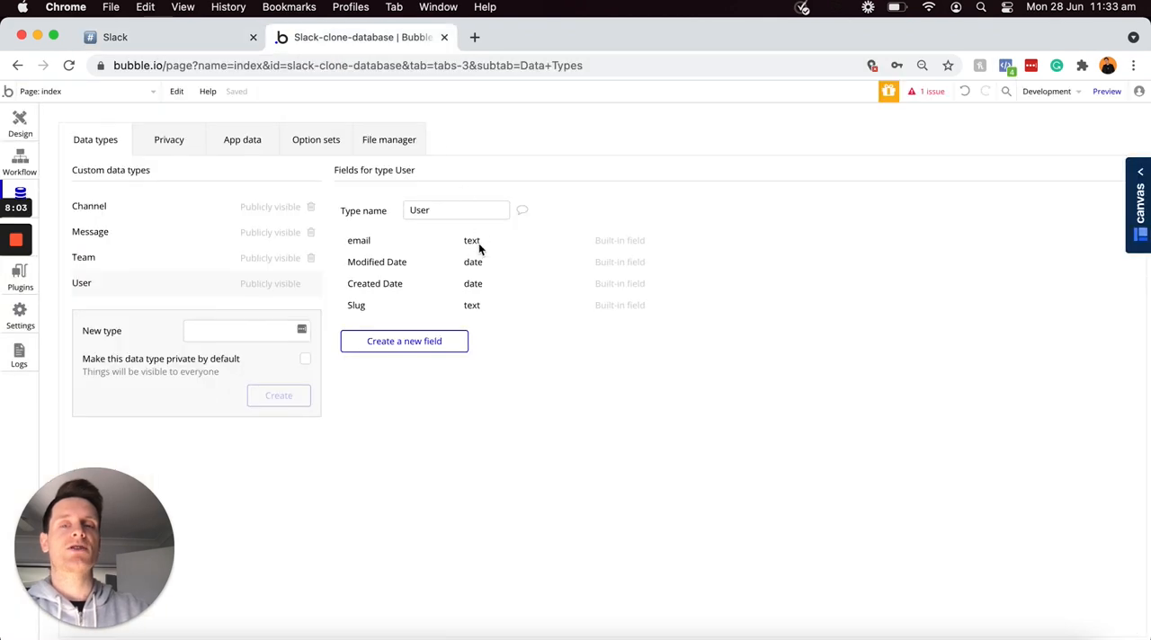
{"action": "left_click", "coordinate": [420, 344]}
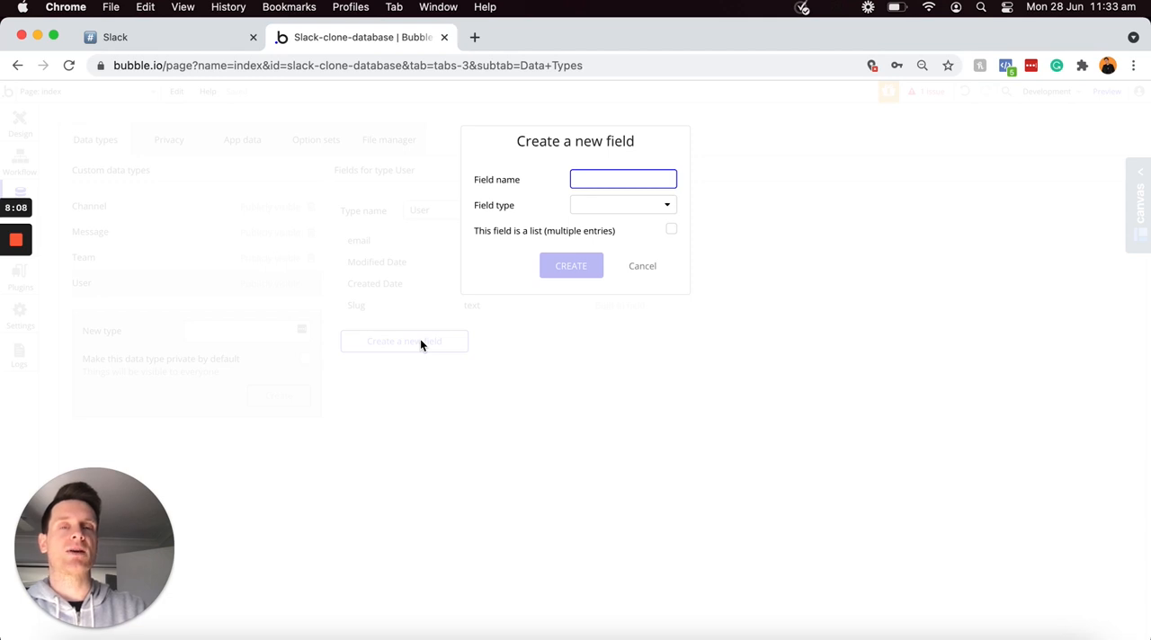
{"action": "type", "text": "Name"}
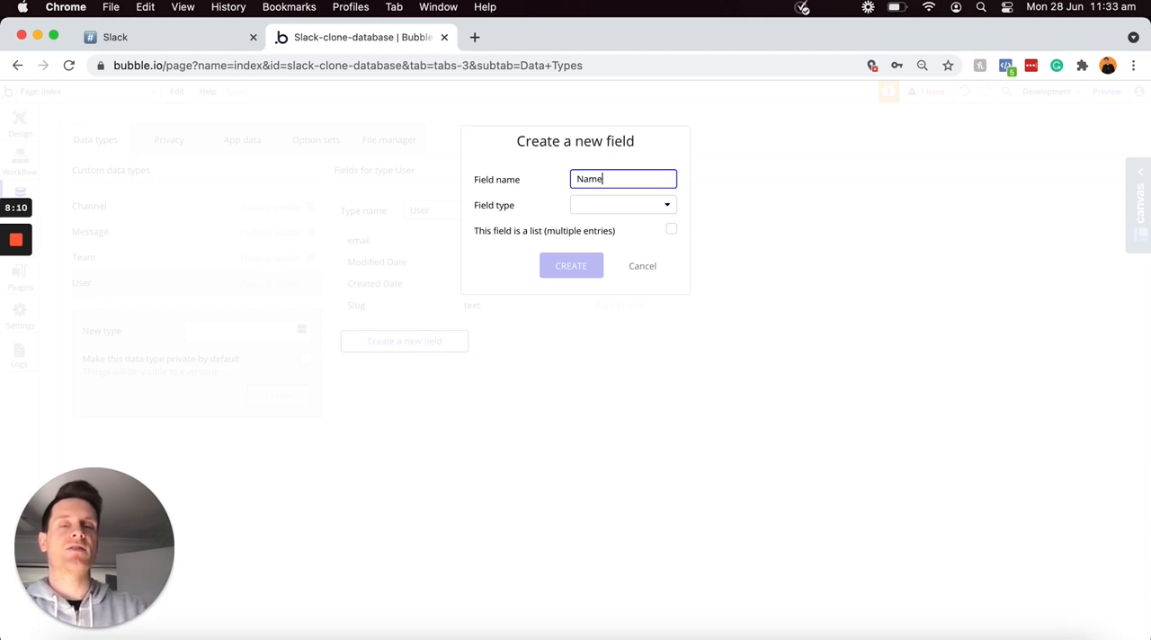
{"action": "left_click", "coordinate": [596, 210]}
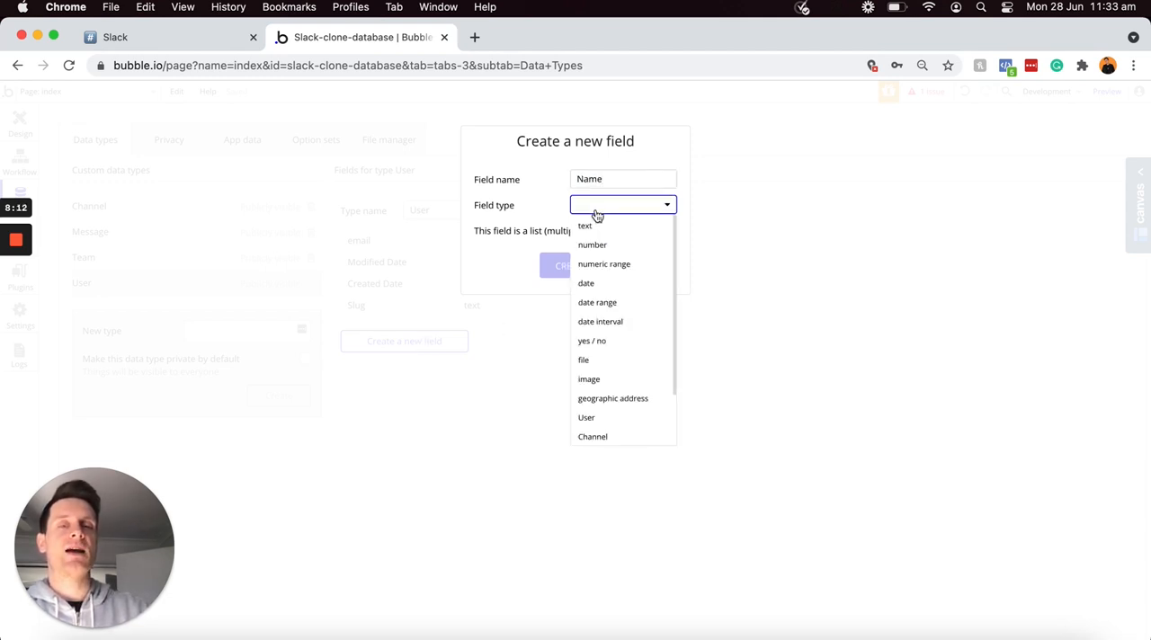
{"action": "left_click", "coordinate": [602, 226]}
{"action": "left_click", "coordinate": [560, 268]}
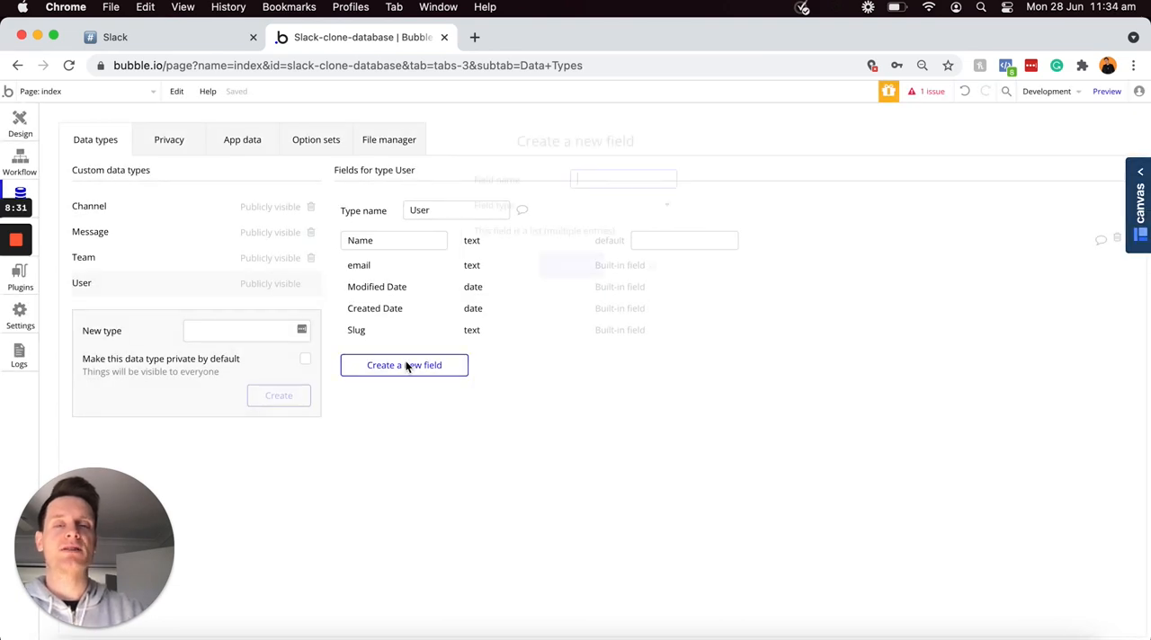
Add a field named Job-title of type text to the User data type.
{"action": "type", "text": "Job-title"}
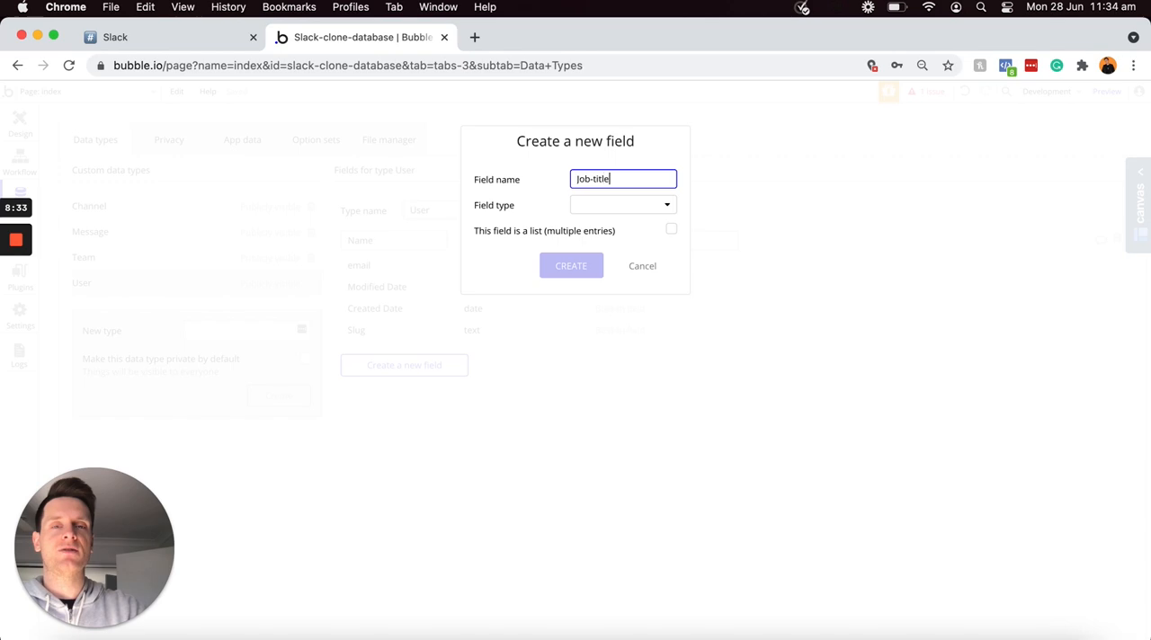
{"action": "left_click", "coordinate": [644, 205]}
{"action": "left_click", "coordinate": [606, 228]}
{"action": "left_click", "coordinate": [558, 266]}
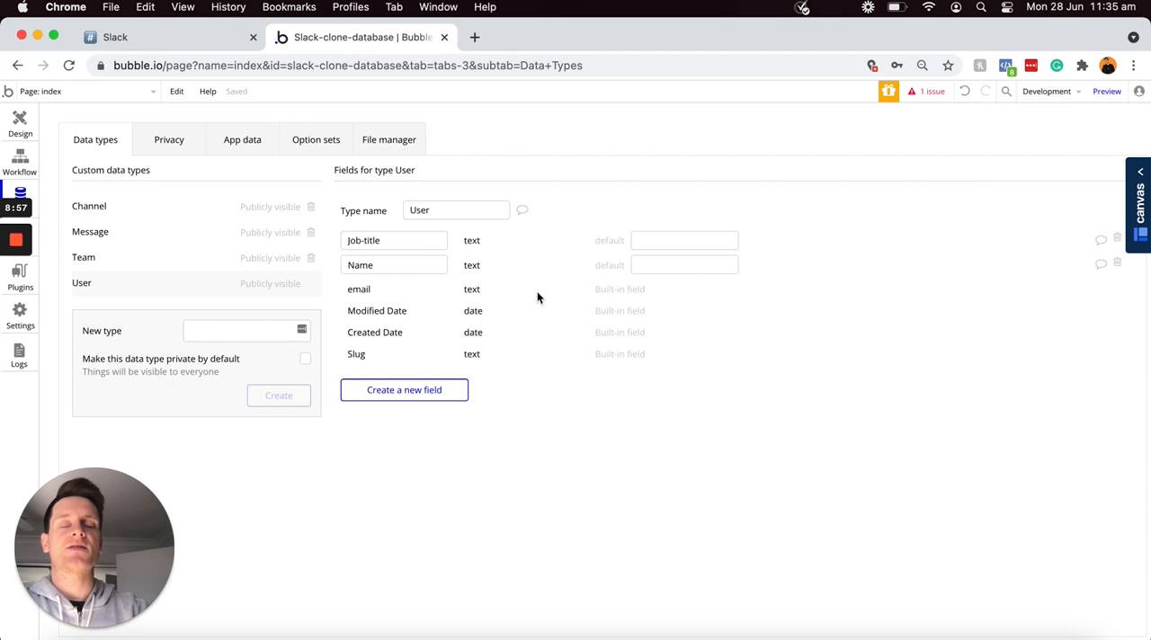
Add a field named Profile-photo of type image to the User data type.
{"action": "left_click", "coordinate": [428, 392]}
{"action": "type", "text": "PO"}
{"action": "key", "text": "BackSpace"}
{"action": "key", "text": "BackSpace"}
{"action": "type", "text": "Profile-photo"}
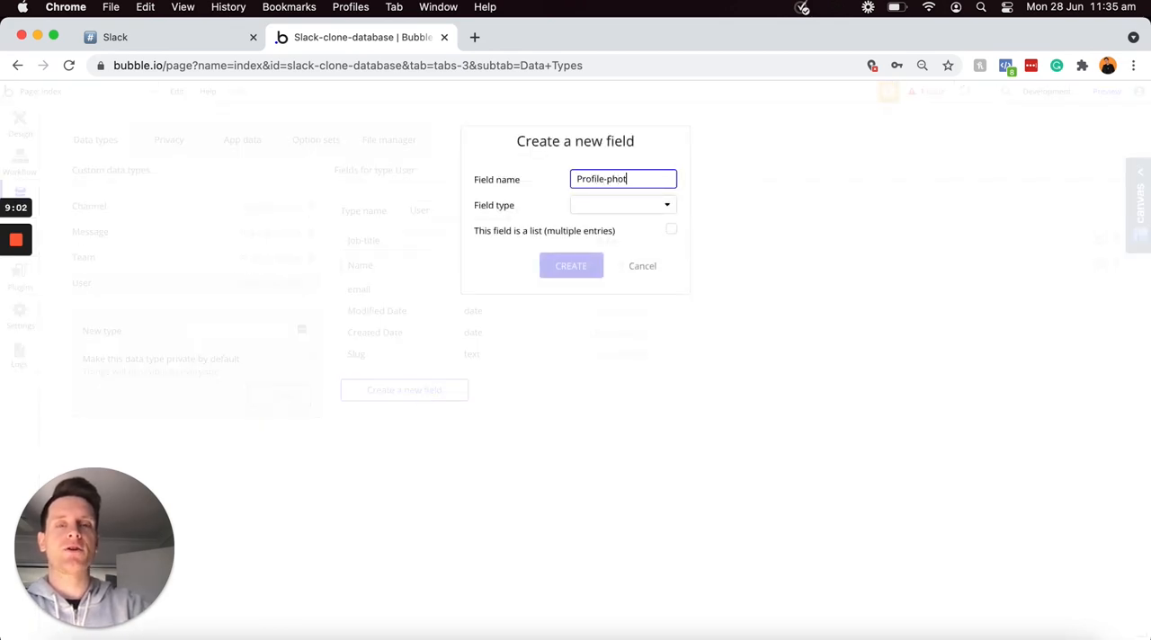
{"action": "left_click", "coordinate": [599, 204]}
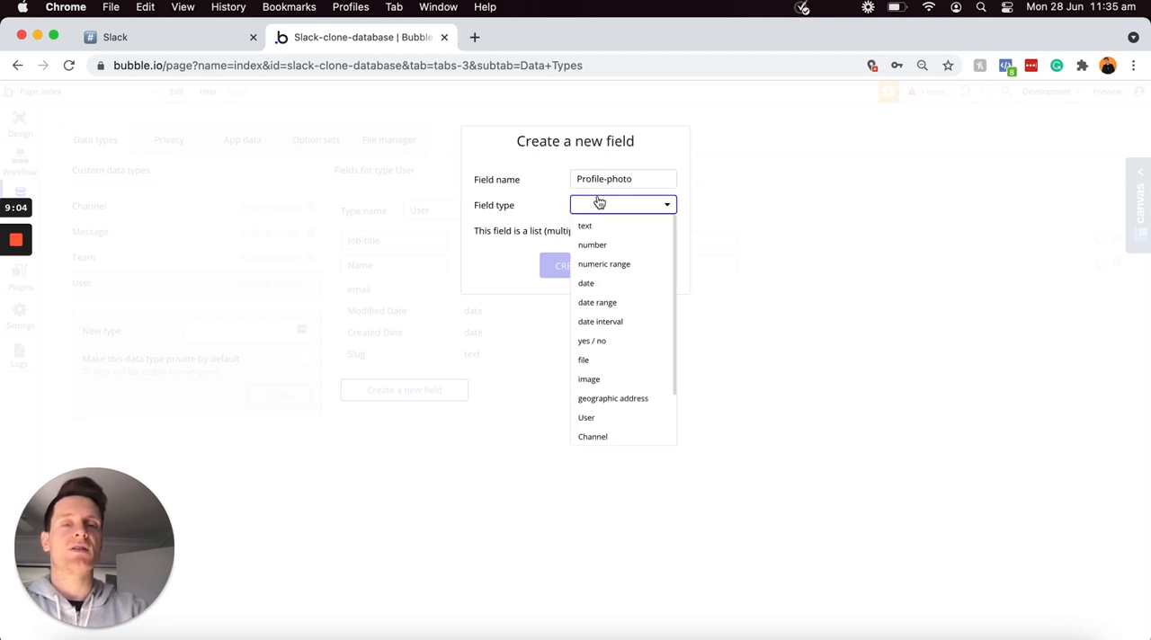
{"action": "left_click", "coordinate": [595, 378]}
{"action": "left_click", "coordinate": [570, 266]}
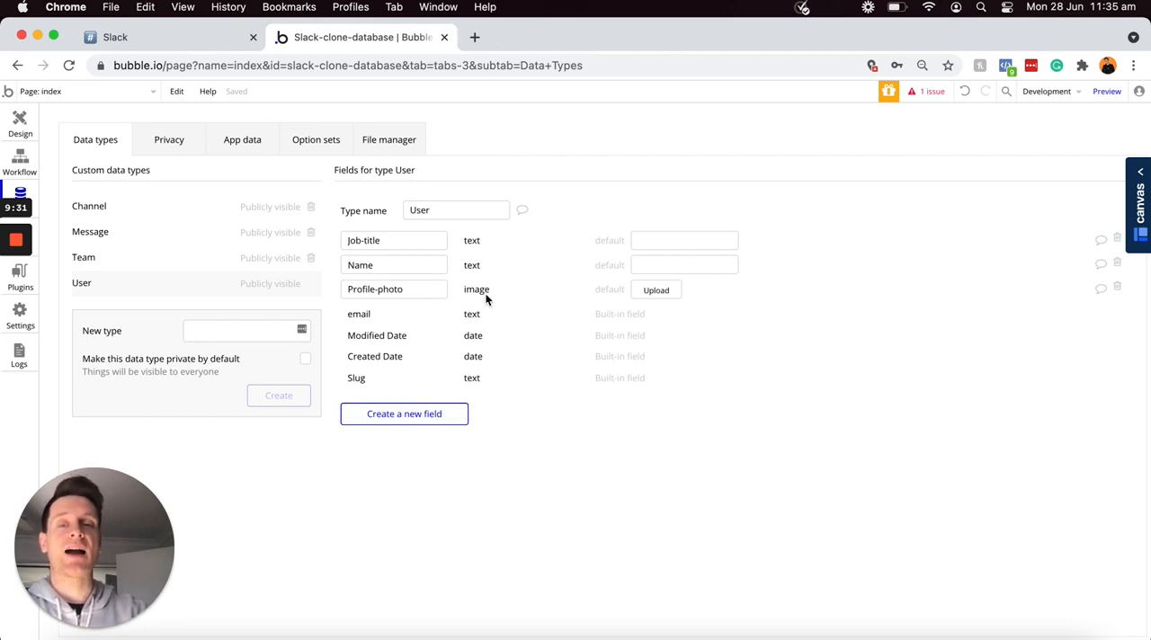
Add a field named Channel-joined to the User data type as a list of type Channel.
{"action": "left_click", "coordinate": [412, 417]}
{"action": "type", "text": "Channel-l"}
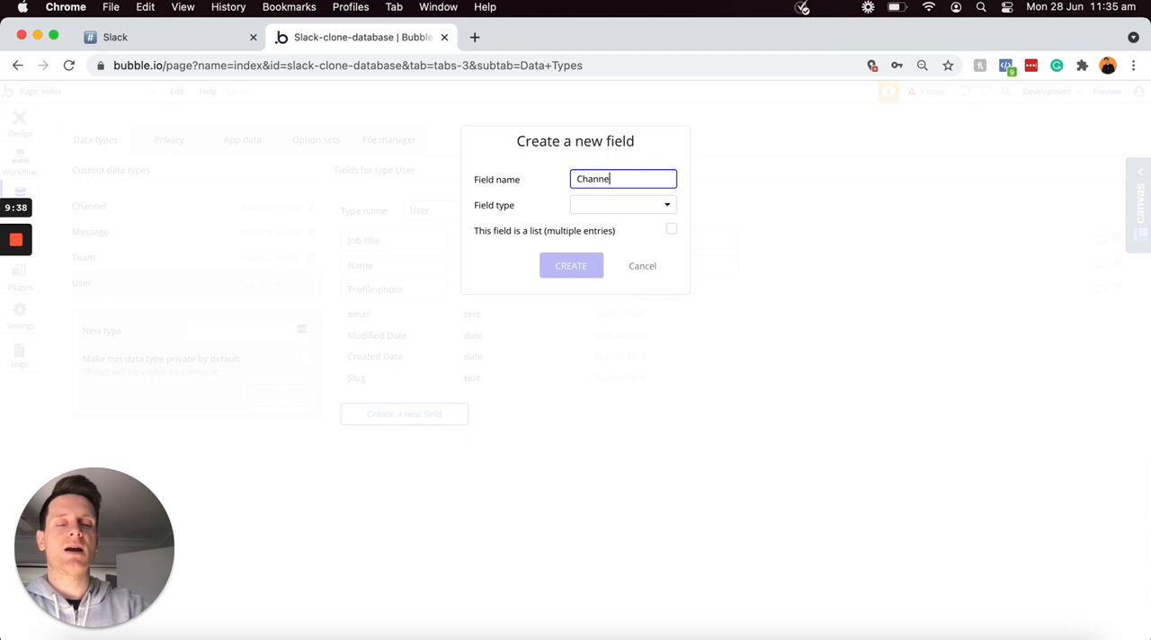
{"action": "type", "text": "oined"}
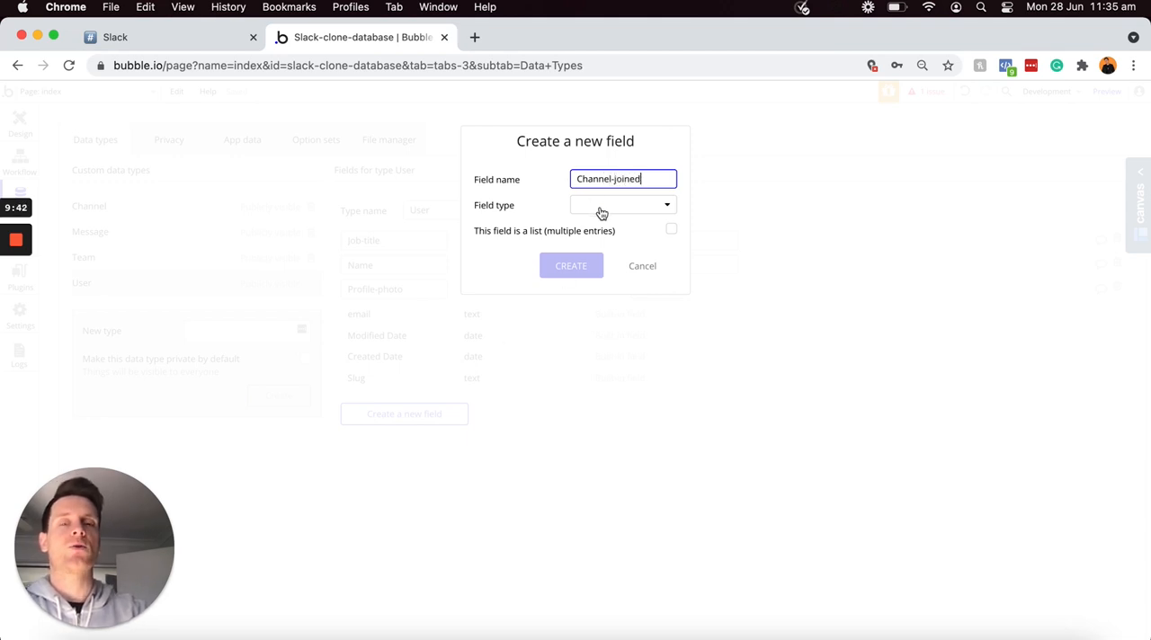
{"action": "left_click", "coordinate": [601, 213]}
{"action": "scroll", "coordinate": [608, 300], "scroll_direction": "down", "scroll_amount": 3}
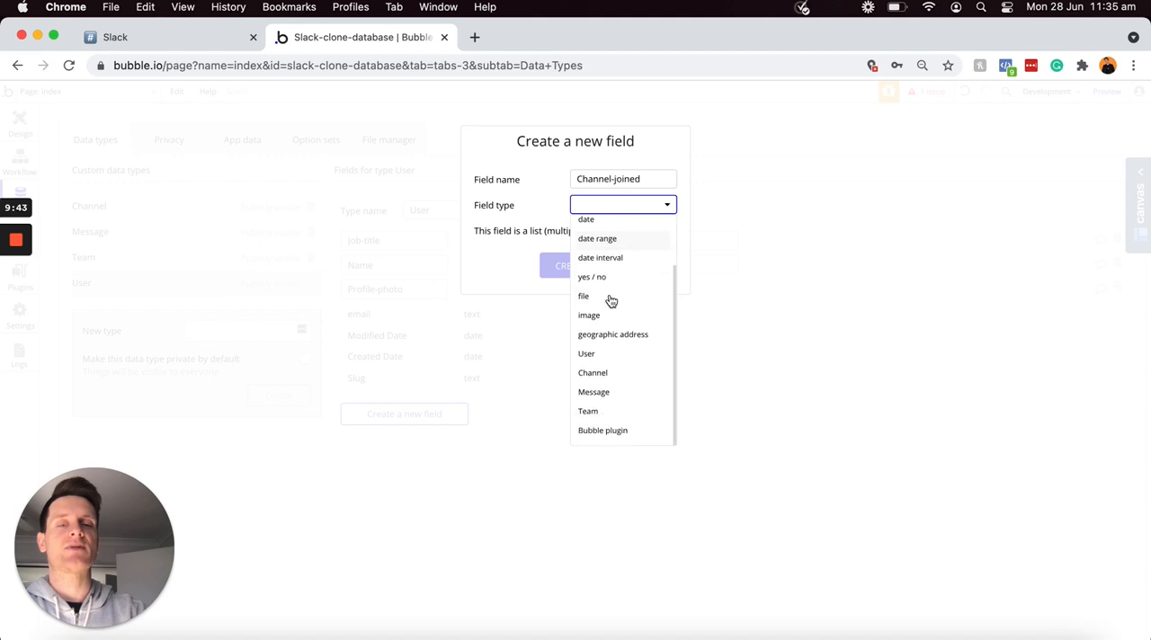
{"action": "left_click", "coordinate": [598, 374]}
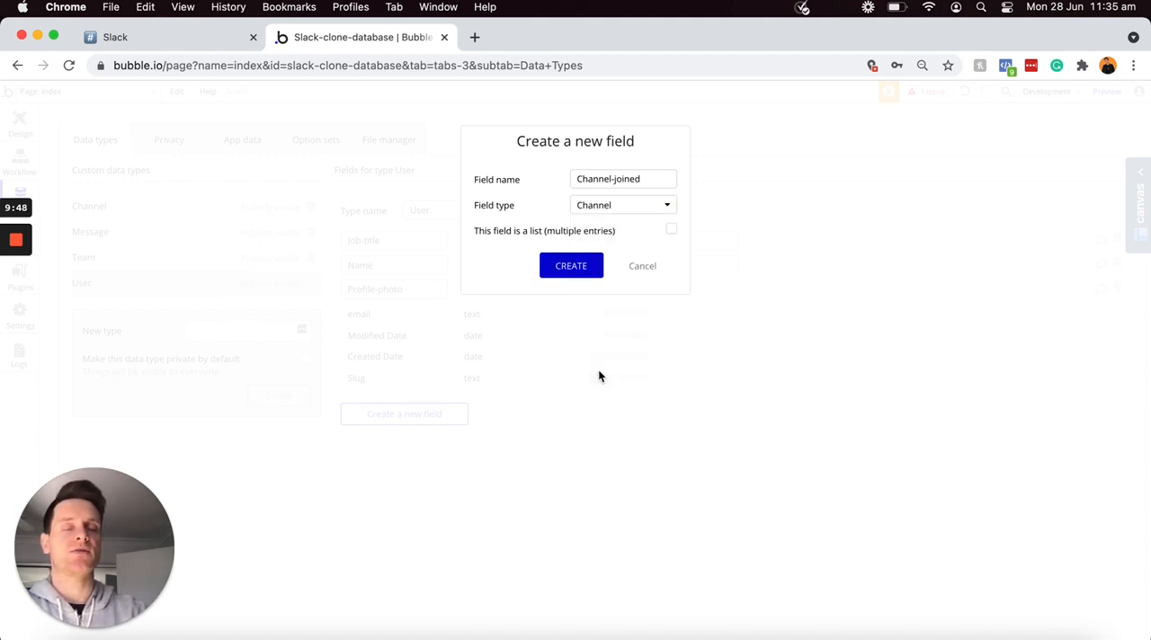
{"action": "left_click", "coordinate": [671, 232]}
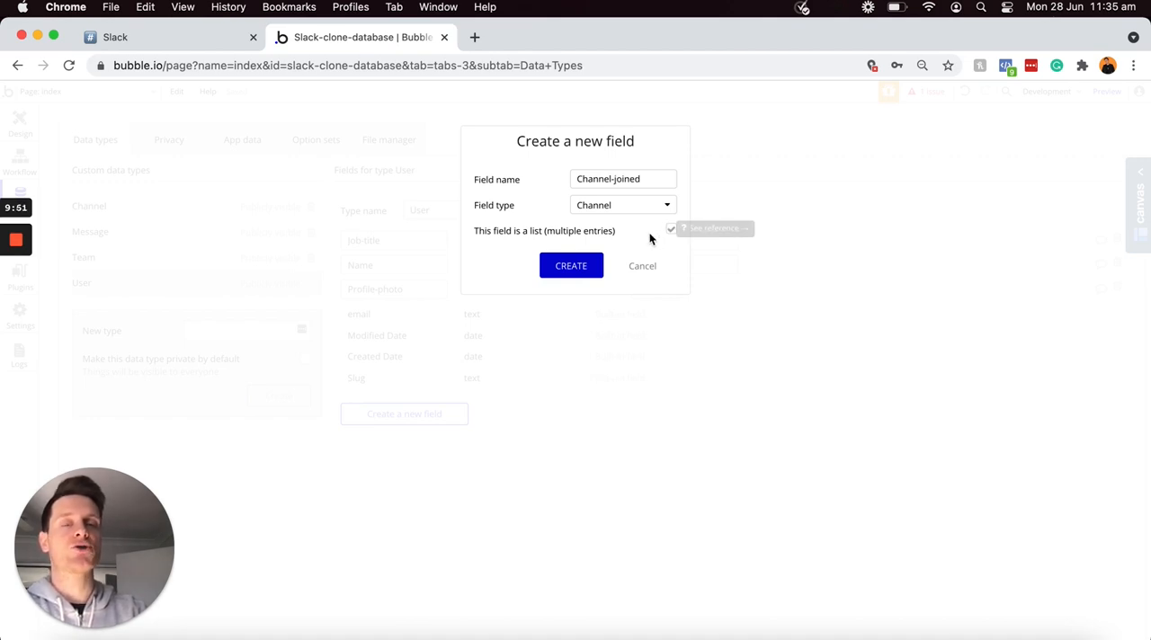
{"action": "left_click", "coordinate": [570, 266]}
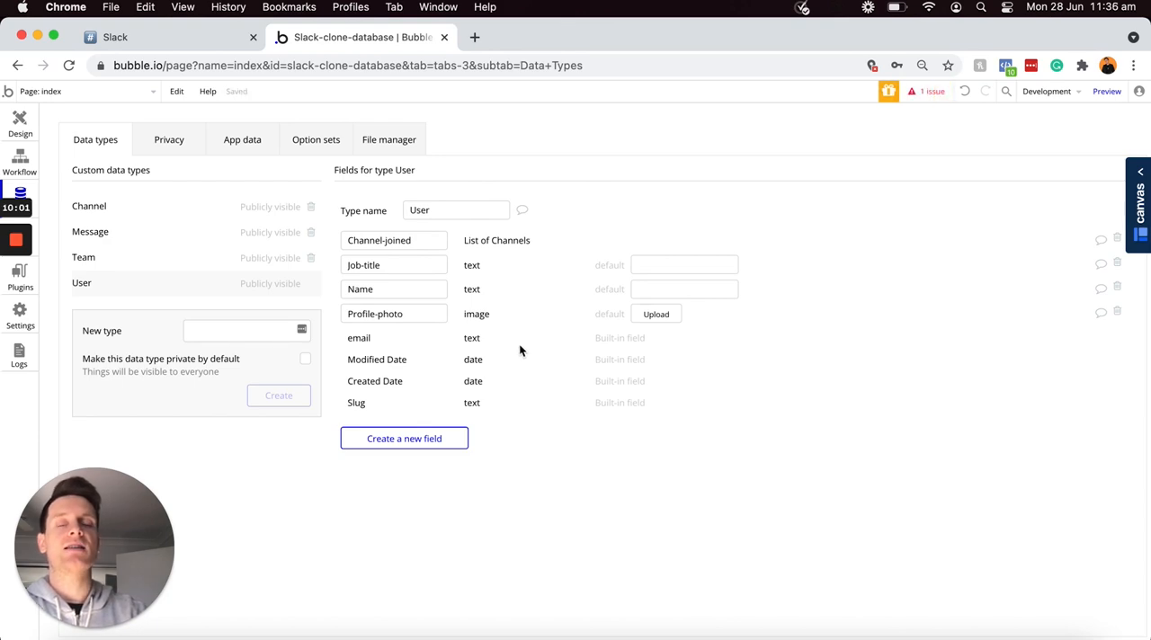
Add a single-entry field named Team of type Team to the User data type.
{"action": "left_click", "coordinate": [452, 443]}
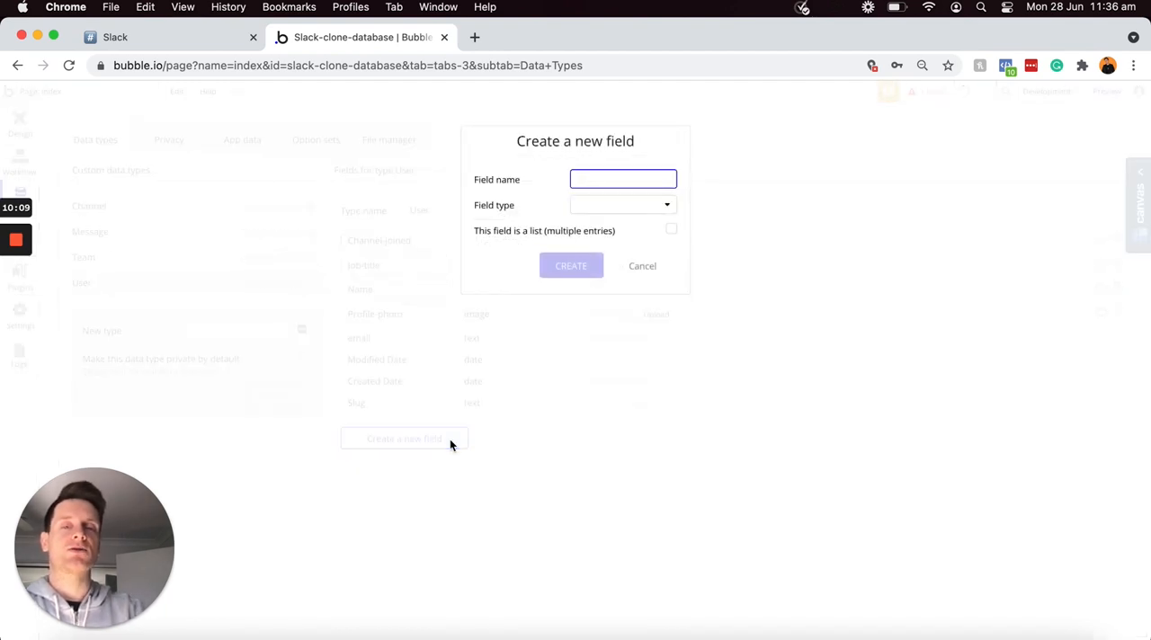
{"action": "type", "text": "Team"}
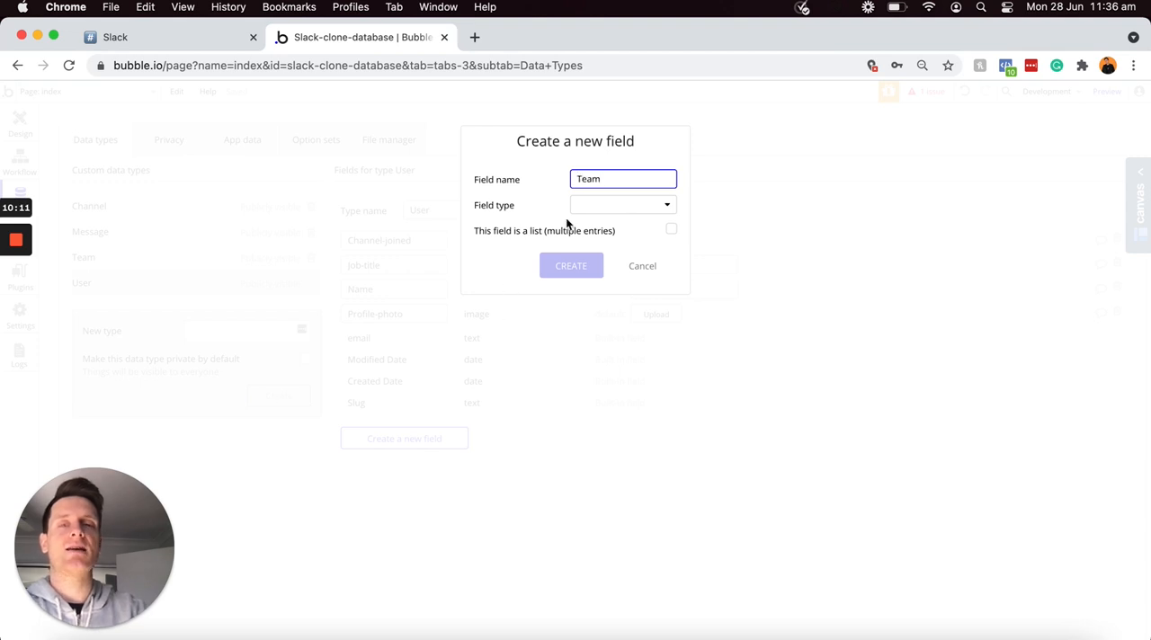
{"action": "left_click", "coordinate": [595, 206]}
{"action": "scroll", "coordinate": [616, 345], "scroll_direction": "down", "scroll_amount": 3}
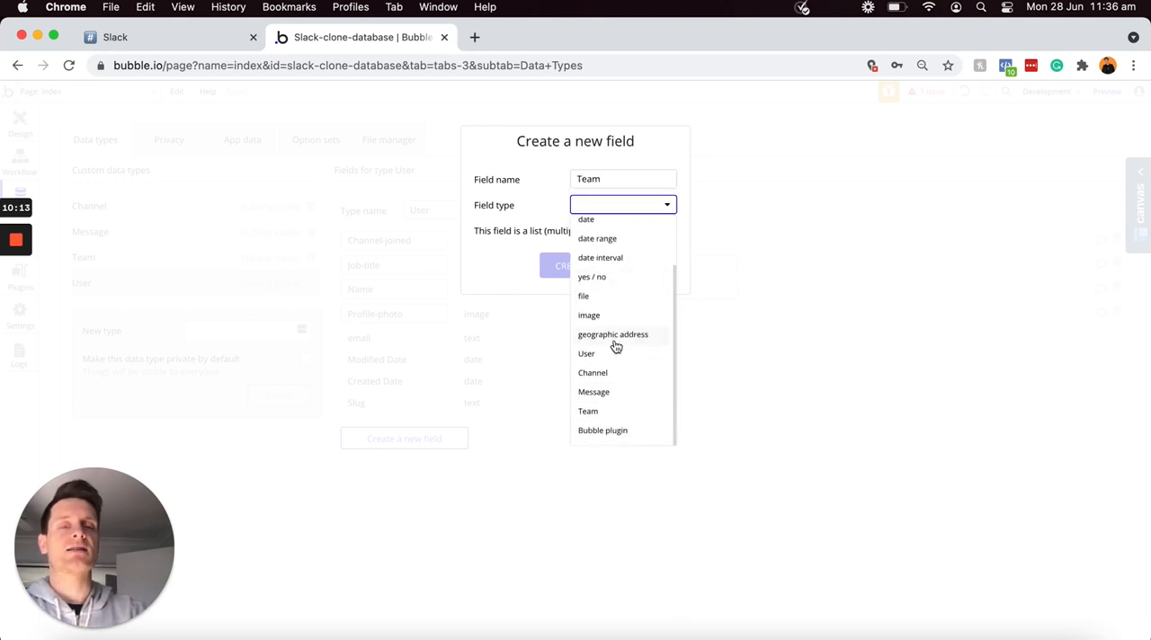
{"action": "left_click", "coordinate": [597, 416]}
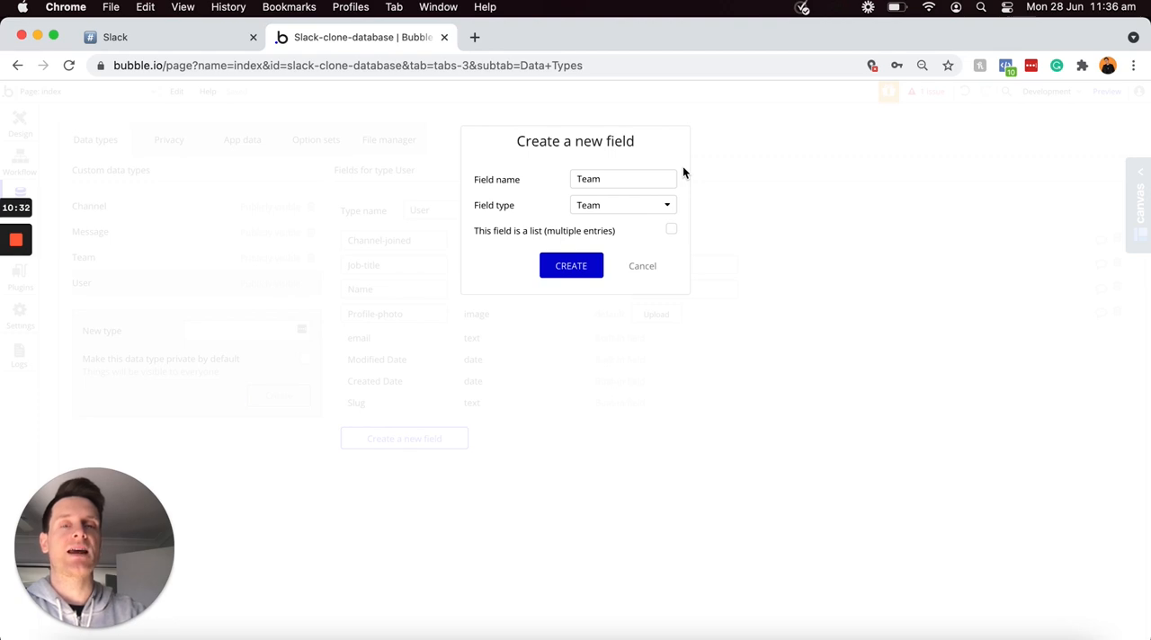
{"action": "left_click", "coordinate": [565, 271]}
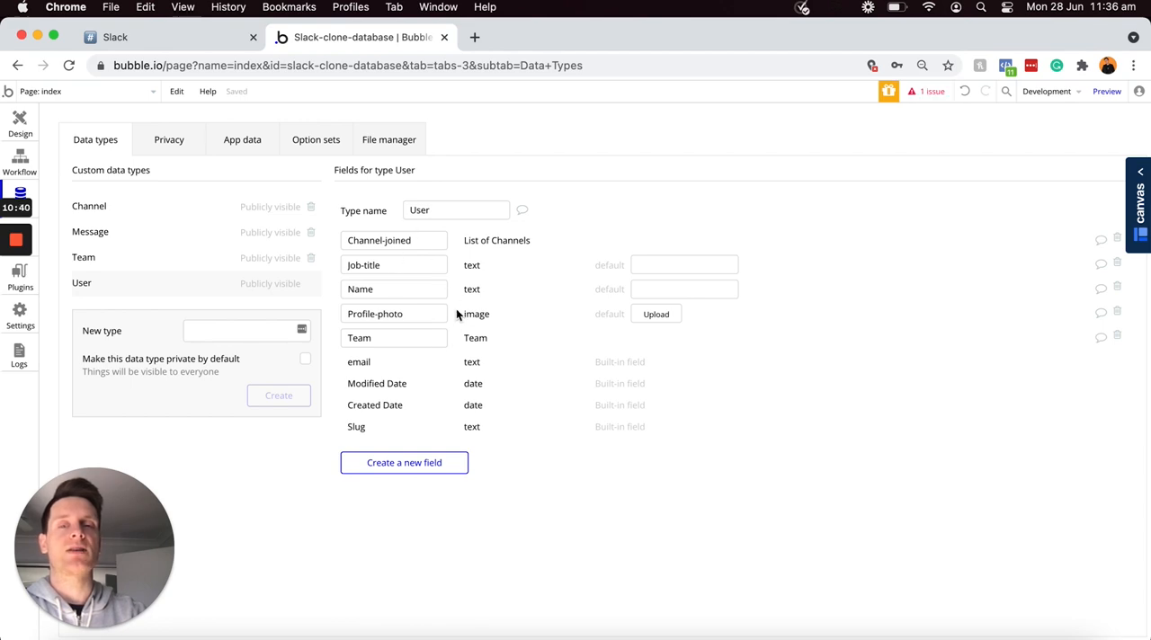
Switch to the Notion page and mark all five planned User fields as done, from Name to Team.
{"action": "left_click", "coordinate": [177, 37]}
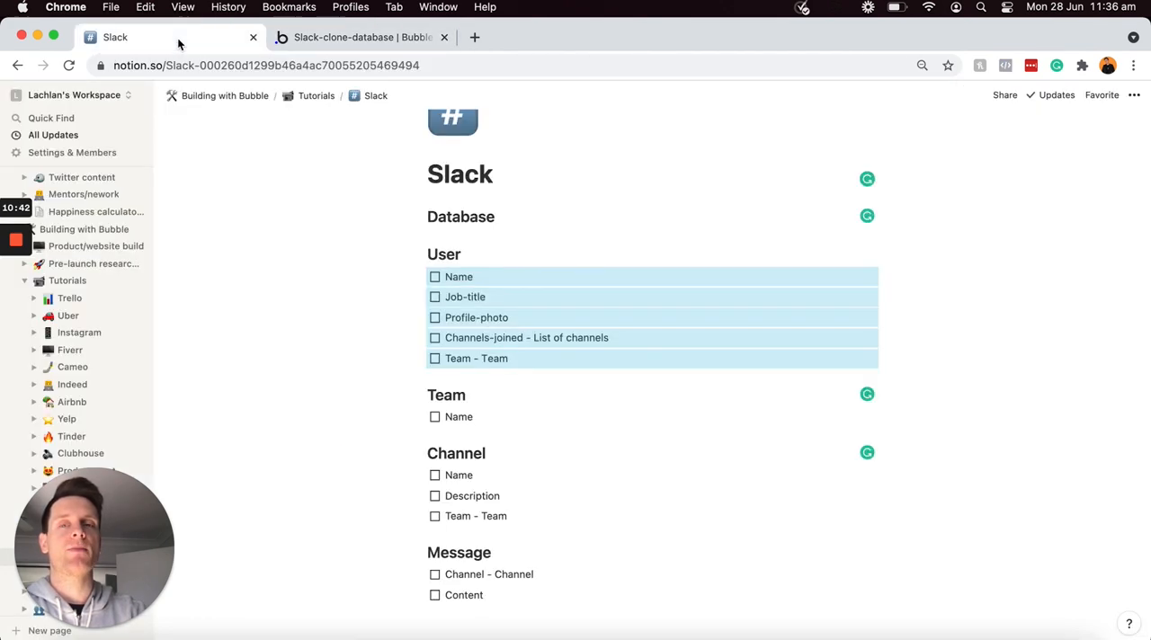
{"action": "left_click", "coordinate": [435, 279]}
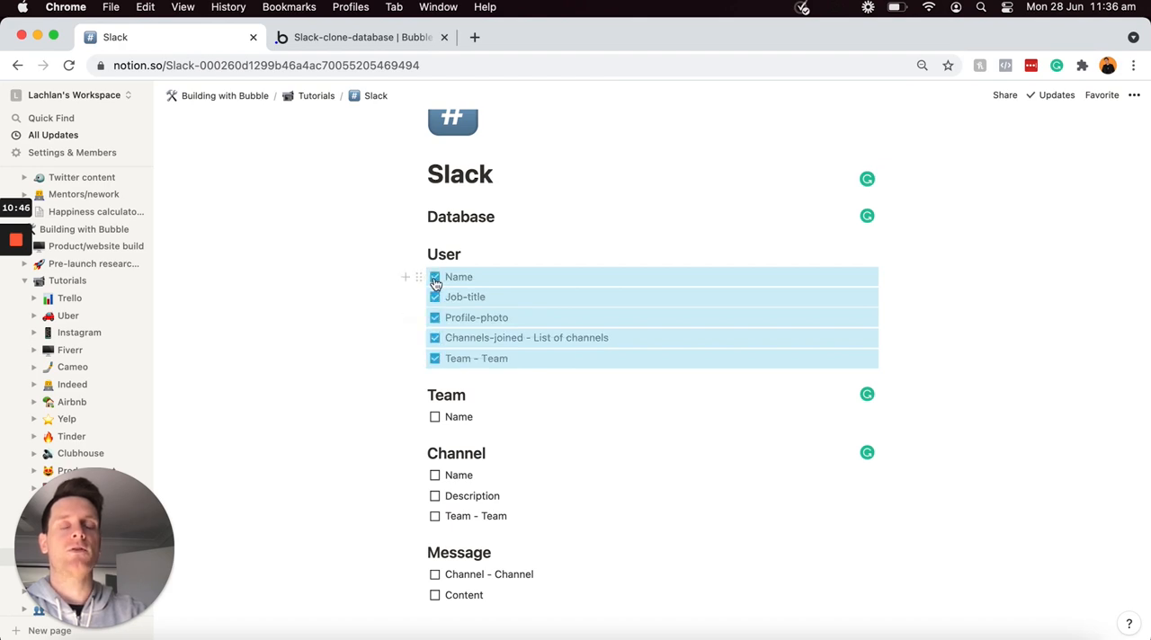
{"action": "left_click", "coordinate": [495, 415]}
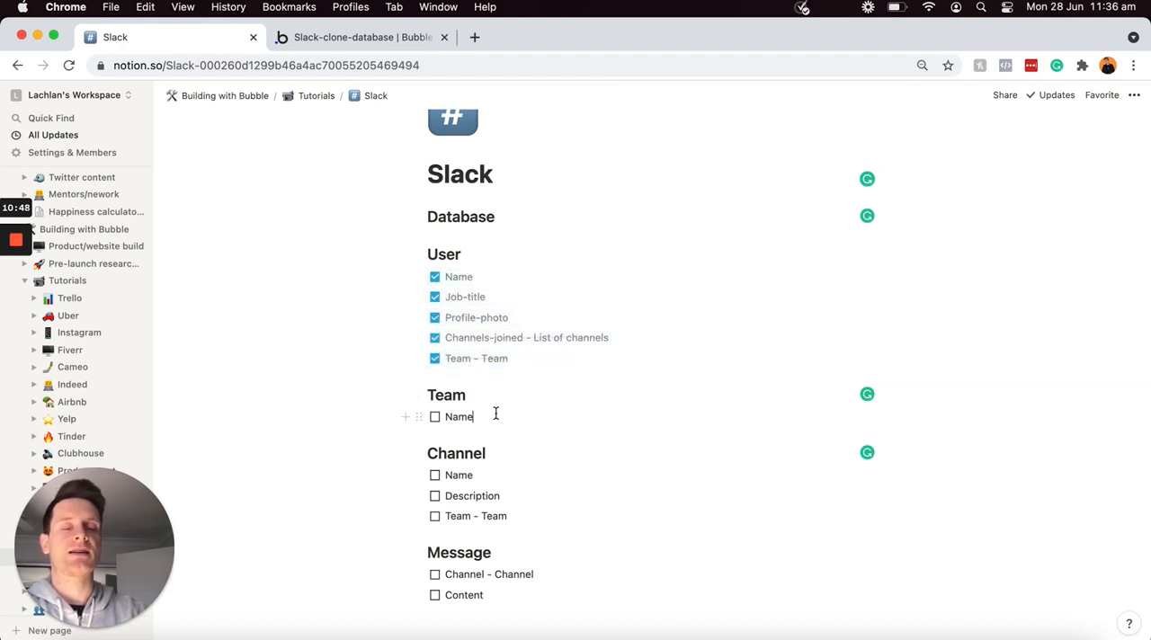
{"action": "double_click", "coordinate": [495, 415]}
{"action": "left_click", "coordinate": [489, 415]}
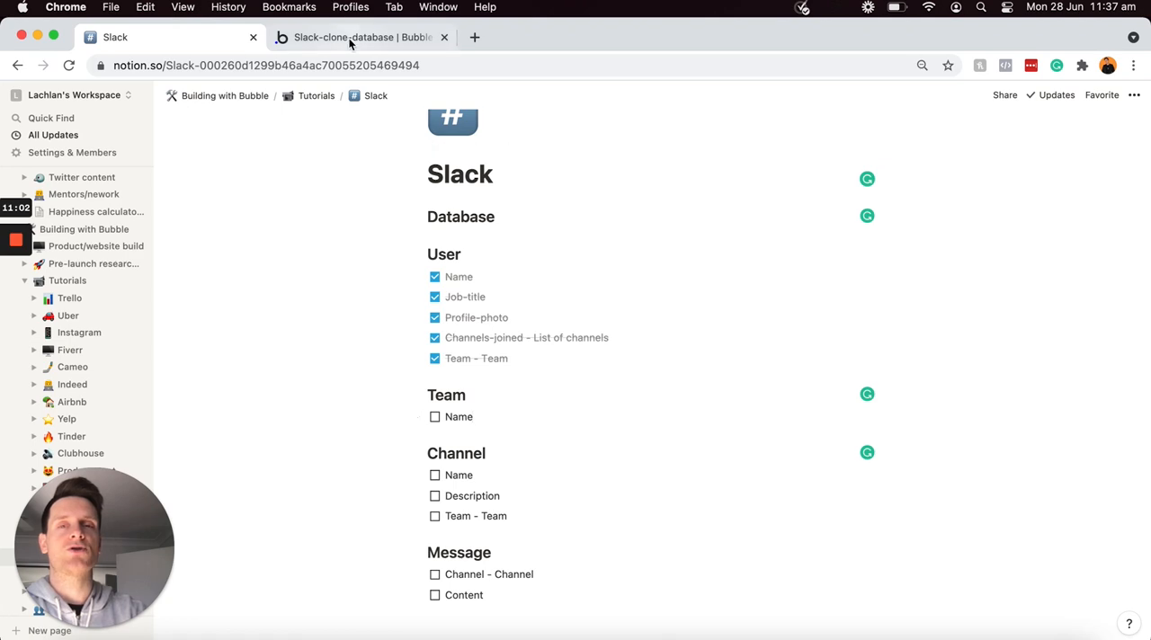
Return to Bubble and add a field named Name of type text to the Team data type.
{"action": "left_click", "coordinate": [350, 41]}
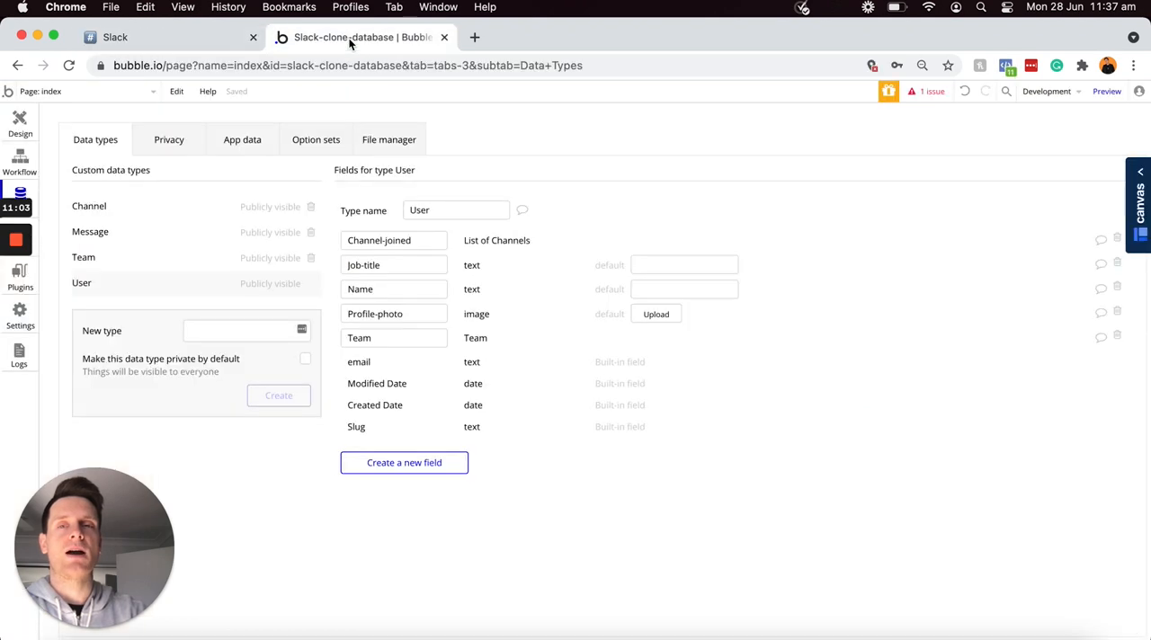
{"action": "left_click", "coordinate": [132, 261]}
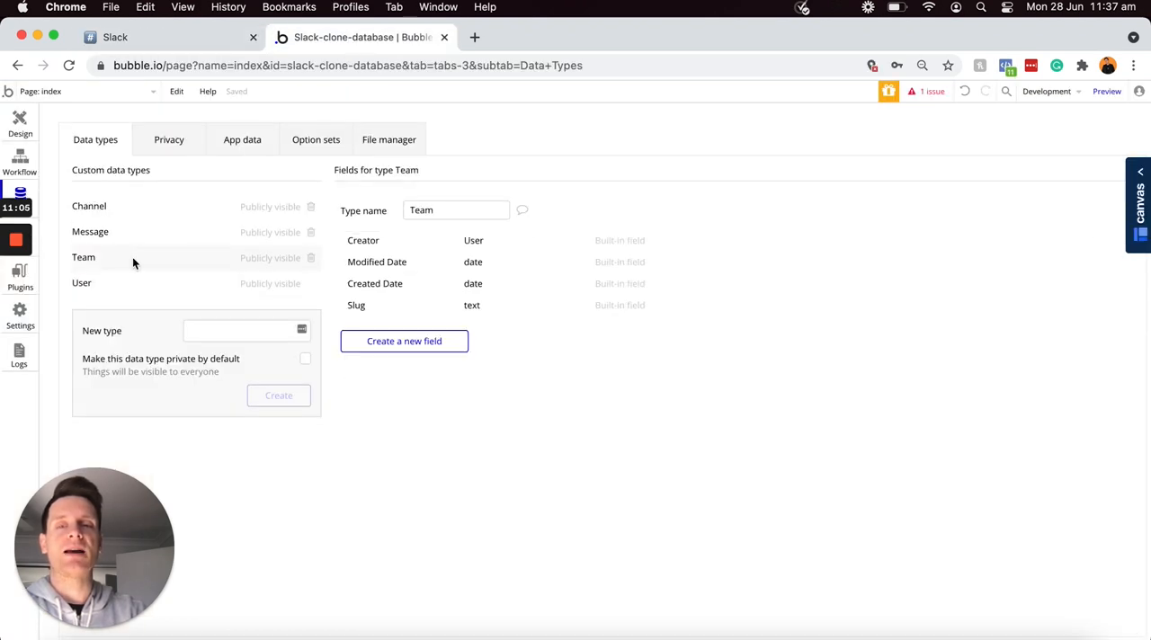
{"action": "left_click", "coordinate": [416, 348]}
{"action": "type", "text": "Name"}
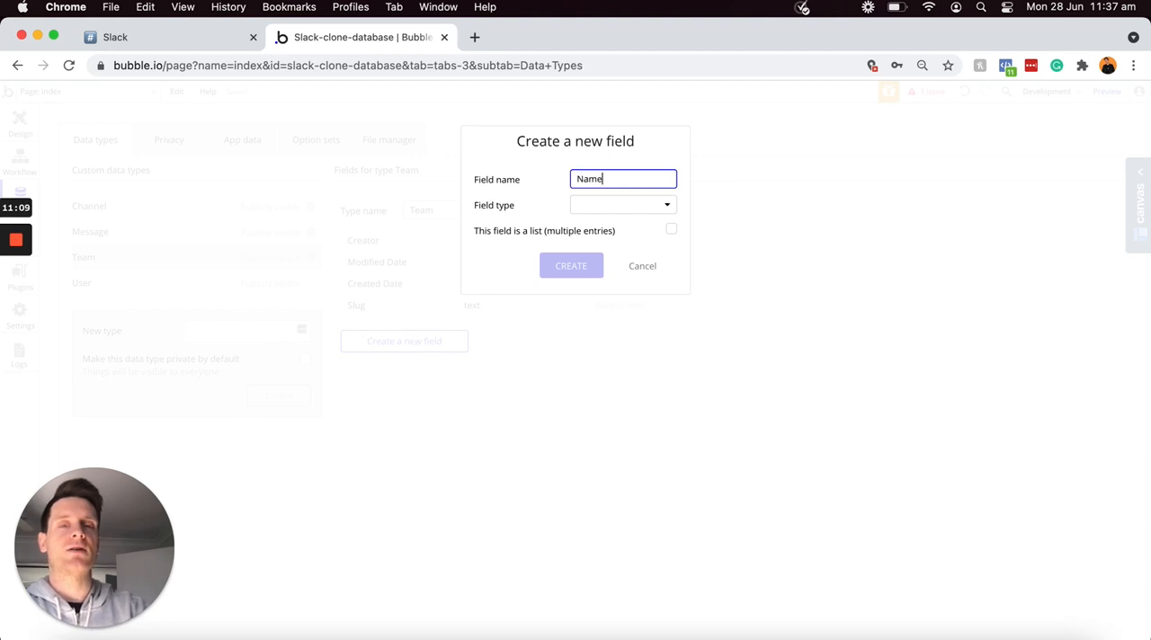
{"action": "left_click", "coordinate": [589, 205]}
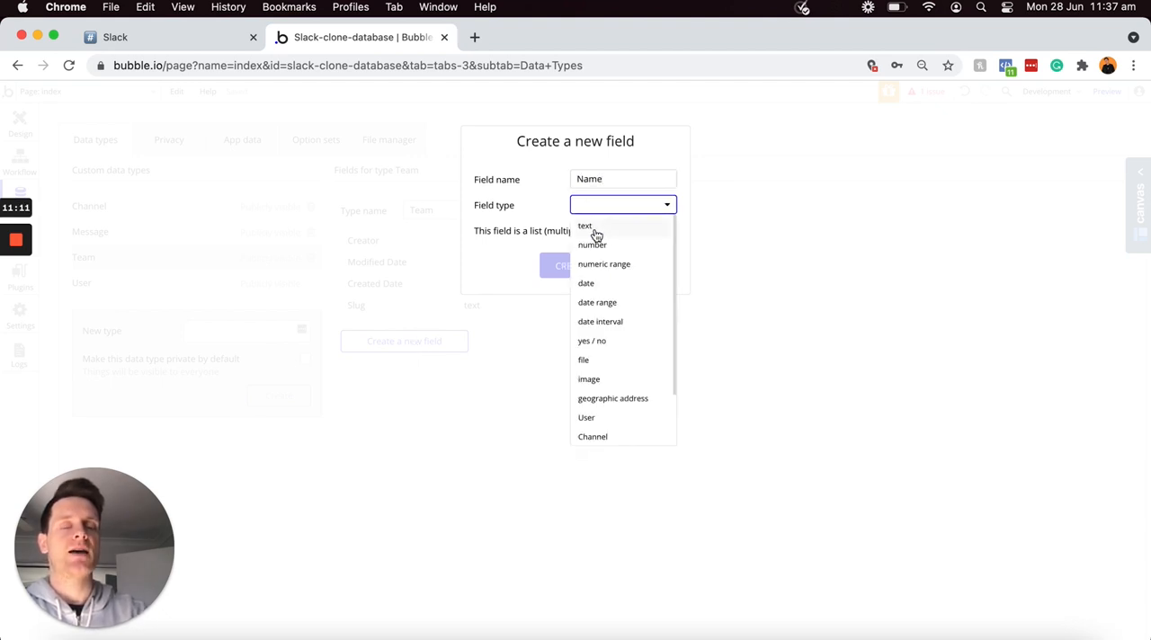
{"action": "left_click", "coordinate": [598, 229]}
{"action": "left_click", "coordinate": [570, 266]}
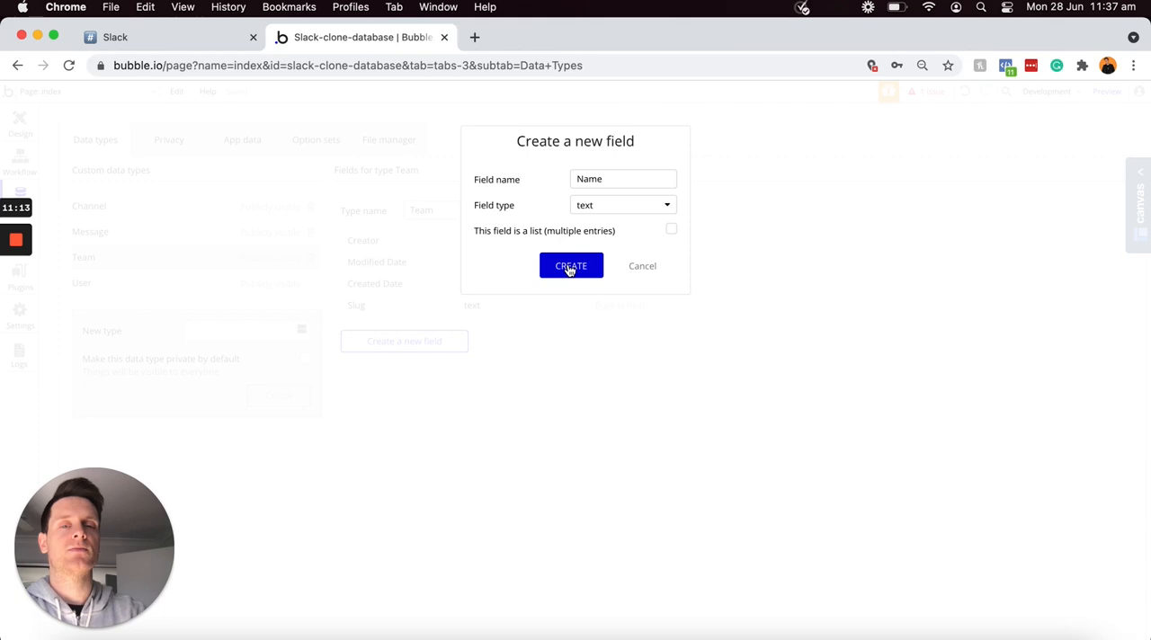
Mark the Team type's Name field as done in Notion and review the planned Channel fields.
{"action": "left_click", "coordinate": [180, 49]}
{"action": "left_click", "coordinate": [434, 418]}
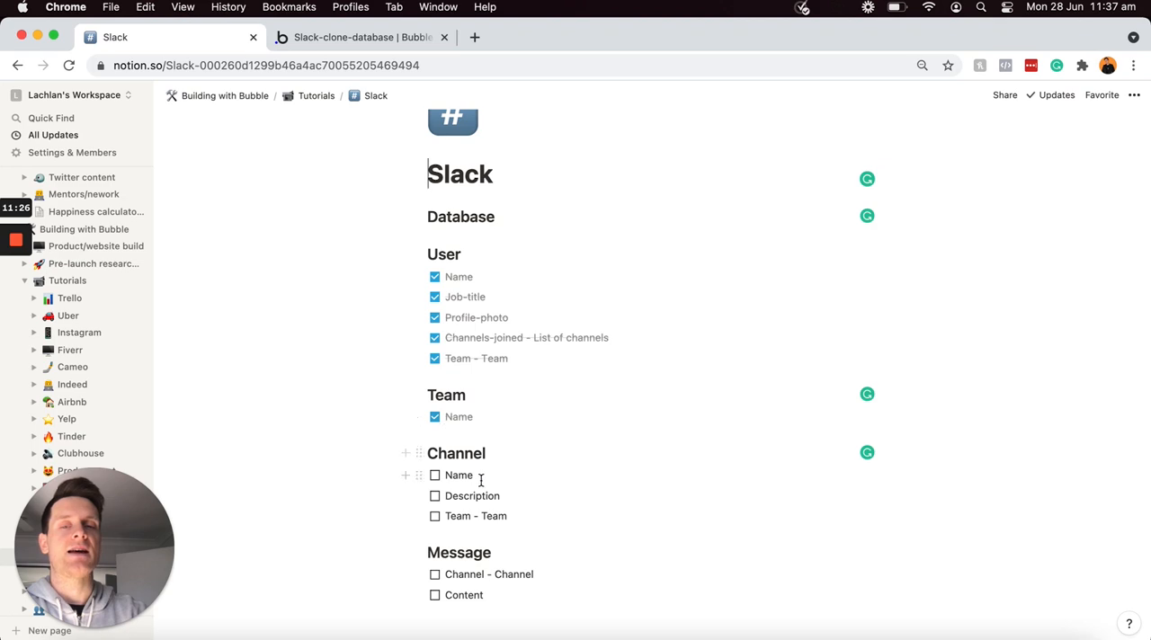
{"action": "scroll", "coordinate": [477, 477], "scroll_direction": "down", "scroll_amount": 3}
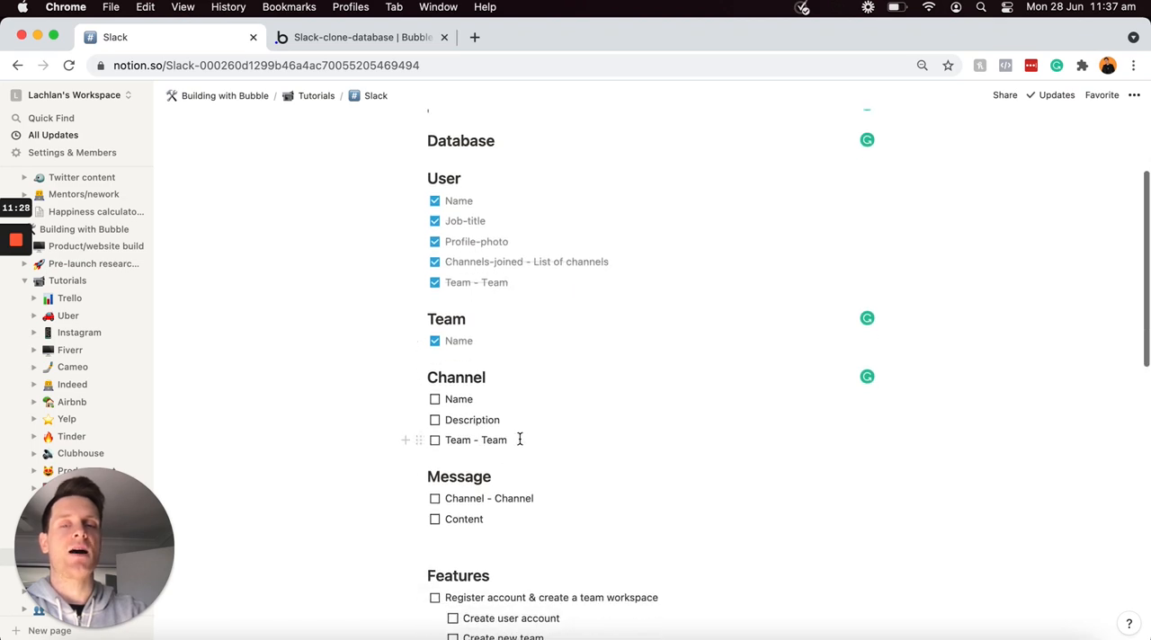
Back in Bubble, add a field named Name of type text to the Channel data type.
{"action": "left_click", "coordinate": [397, 40]}
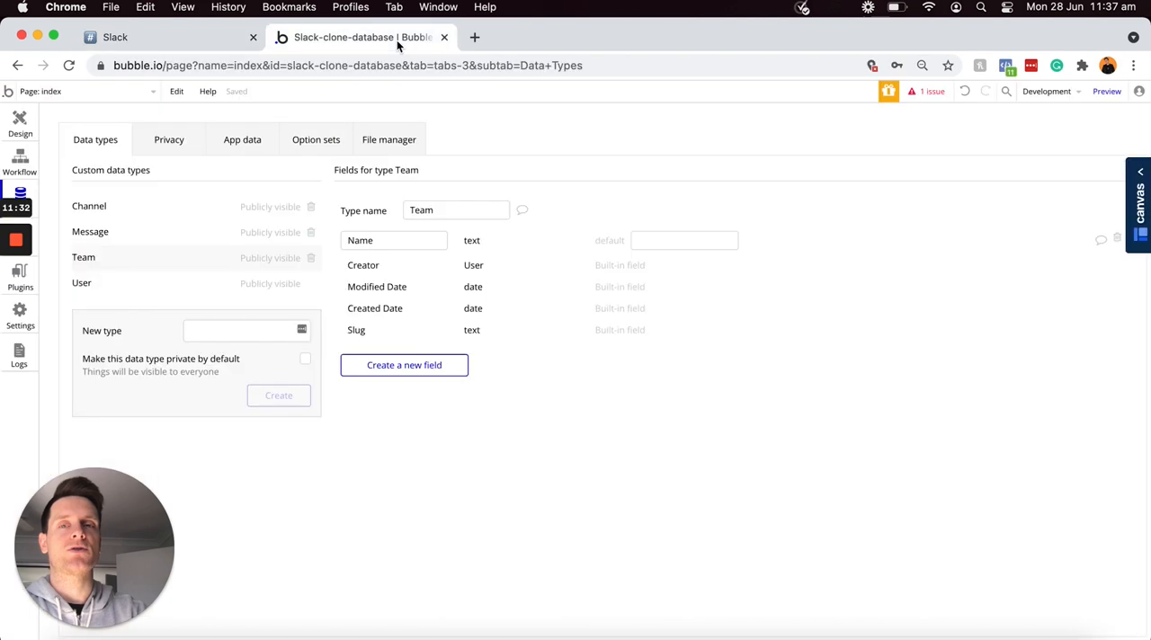
{"action": "left_click", "coordinate": [160, 210]}
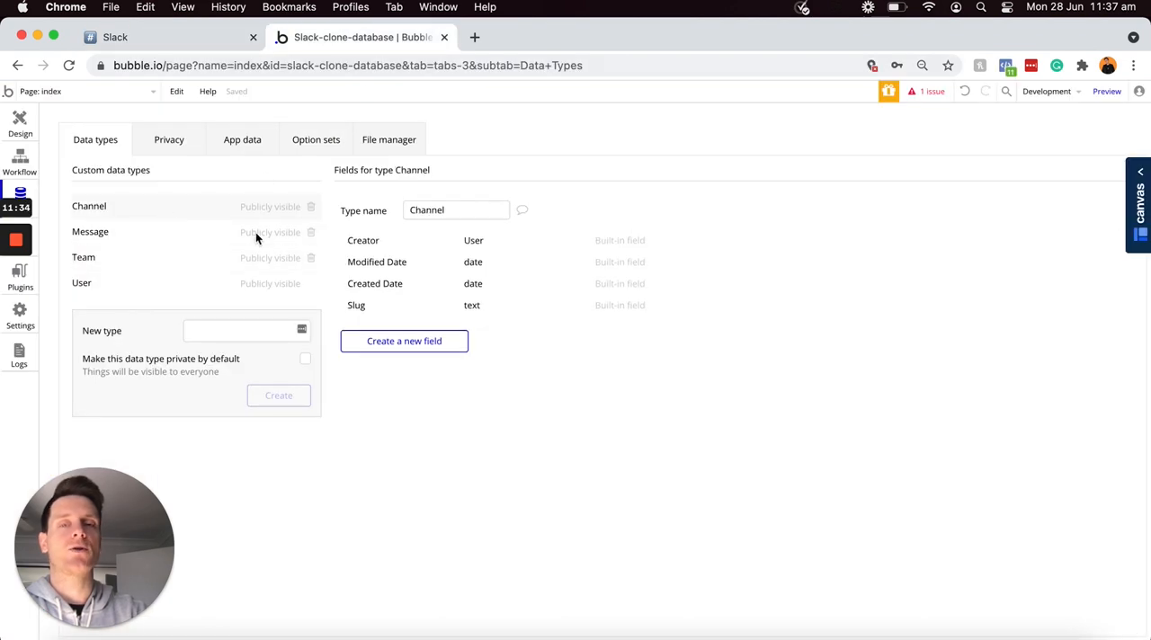
{"action": "left_click", "coordinate": [406, 343]}
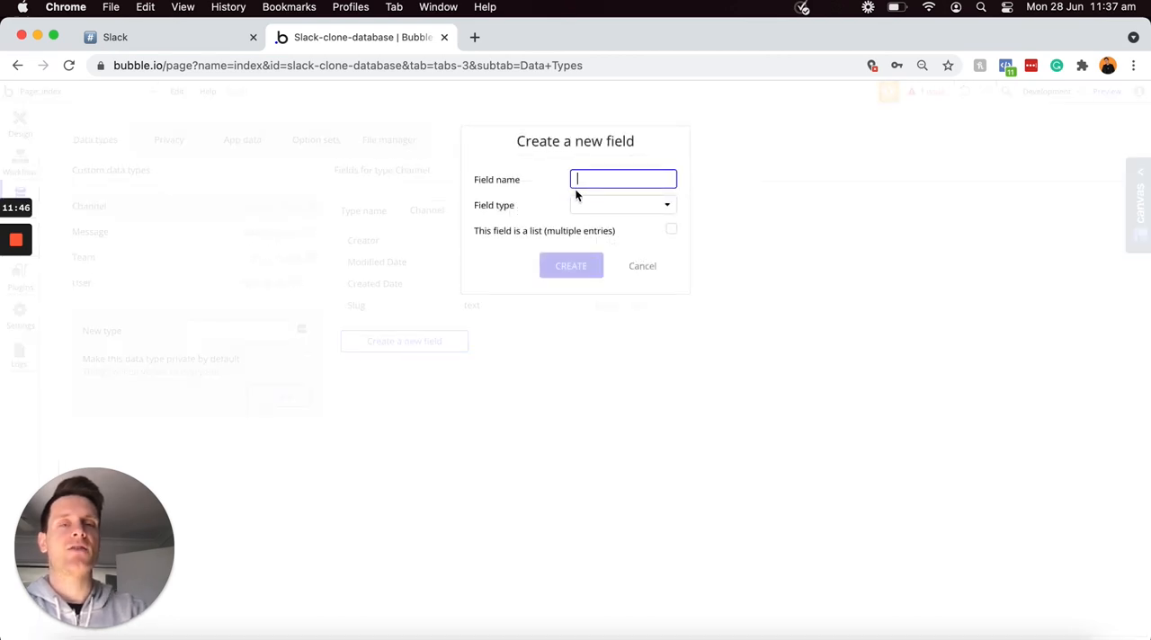
{"action": "type", "text": "Name"}
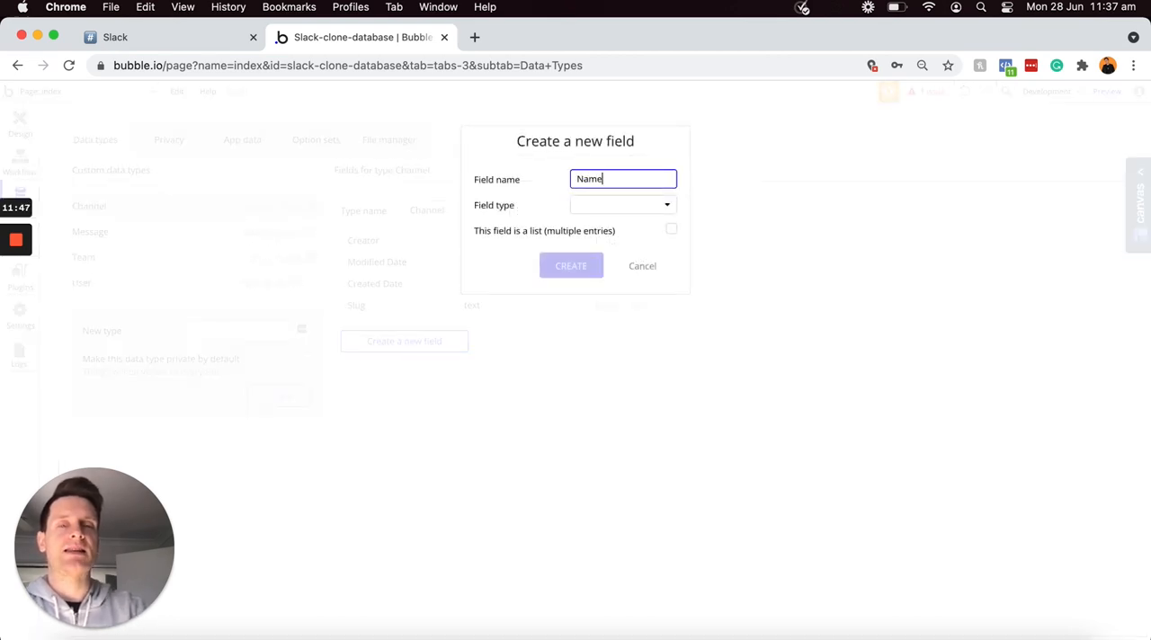
{"action": "left_click", "coordinate": [617, 207]}
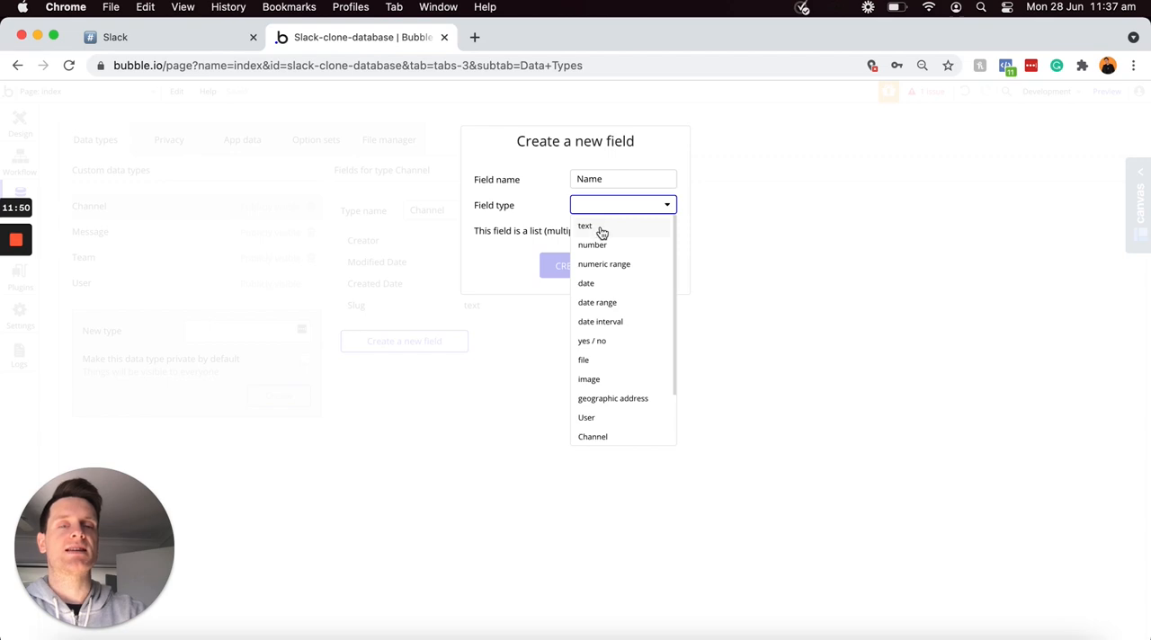
{"action": "left_click", "coordinate": [601, 231]}
{"action": "left_click", "coordinate": [561, 267]}
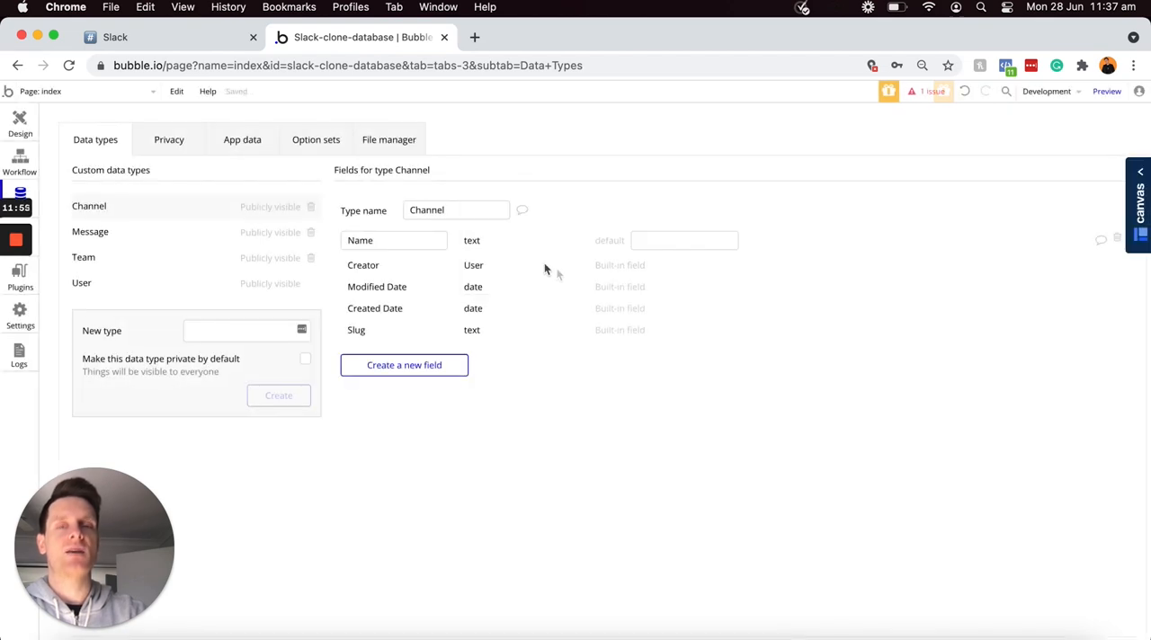
Add a field named Description of type text to the Channel data type.
{"action": "left_click", "coordinate": [412, 371]}
{"action": "type", "text": "Description"}
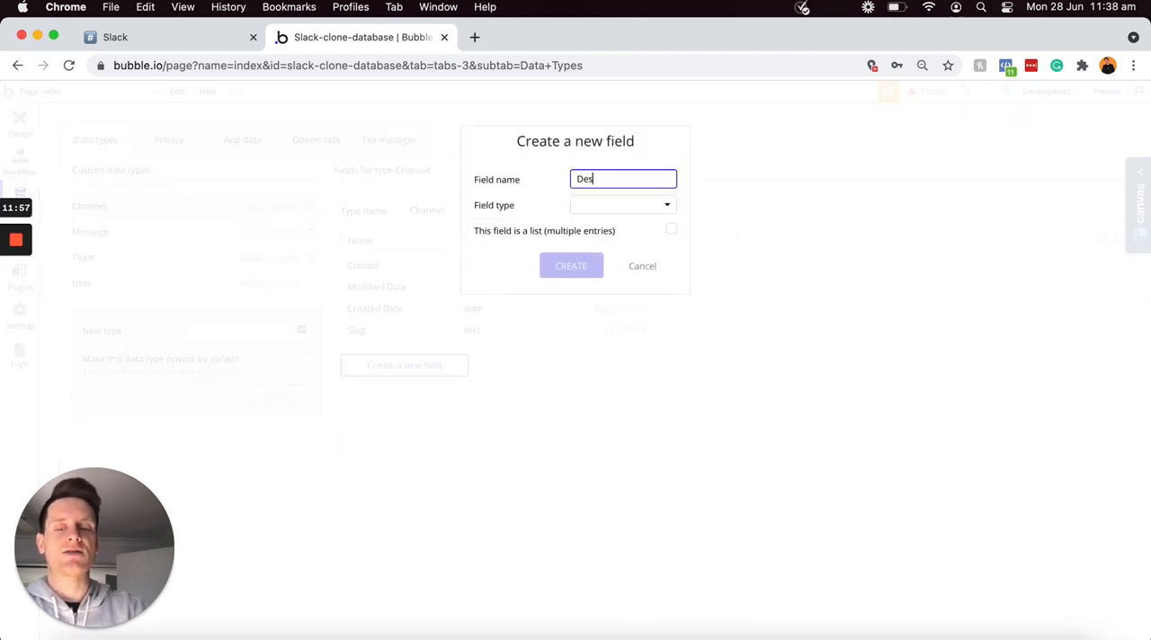
{"action": "left_click", "coordinate": [575, 205]}
{"action": "left_click", "coordinate": [587, 226]}
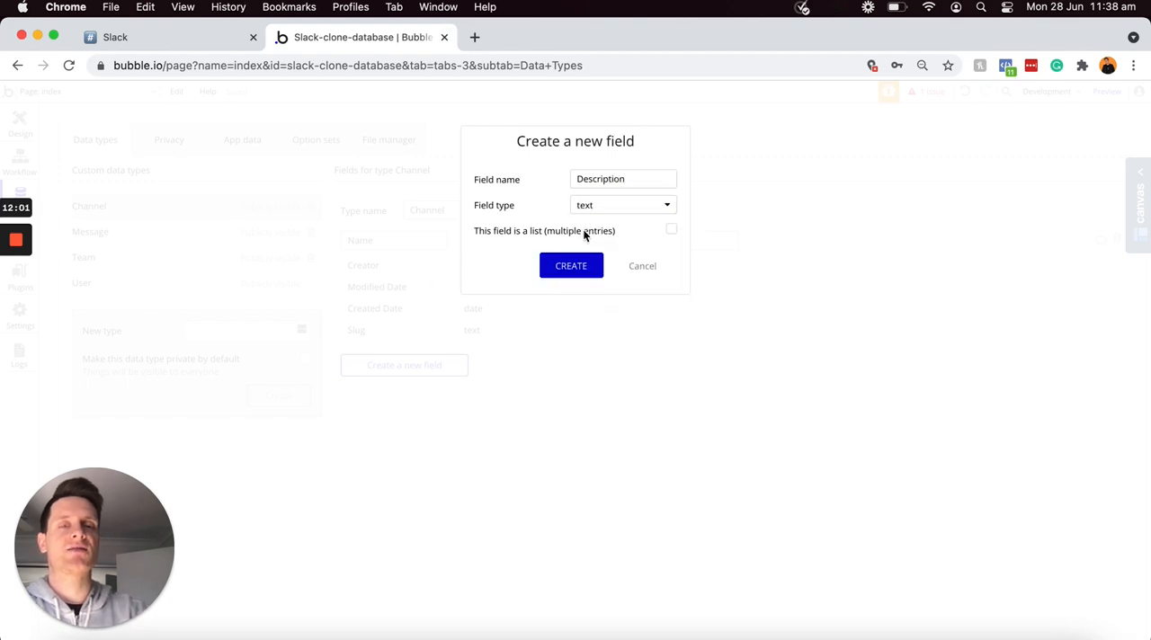
{"action": "left_click", "coordinate": [554, 268]}
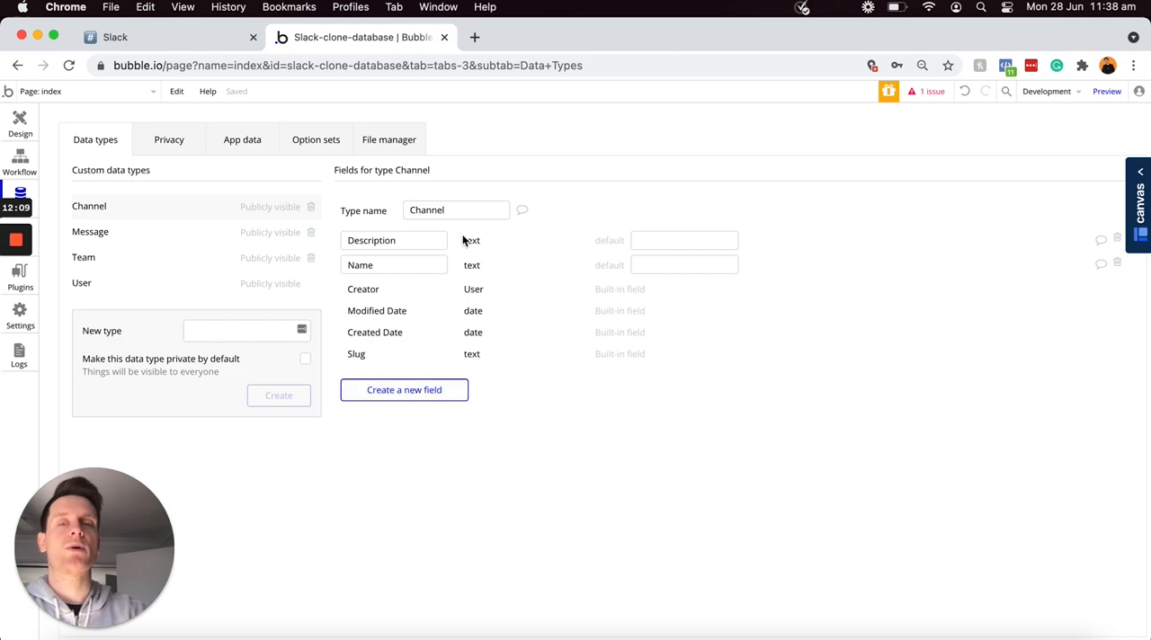
Add a field named Team of type Team to the Channel data type.
{"action": "left_click", "coordinate": [448, 393]}
{"action": "type", "text": "Team"}
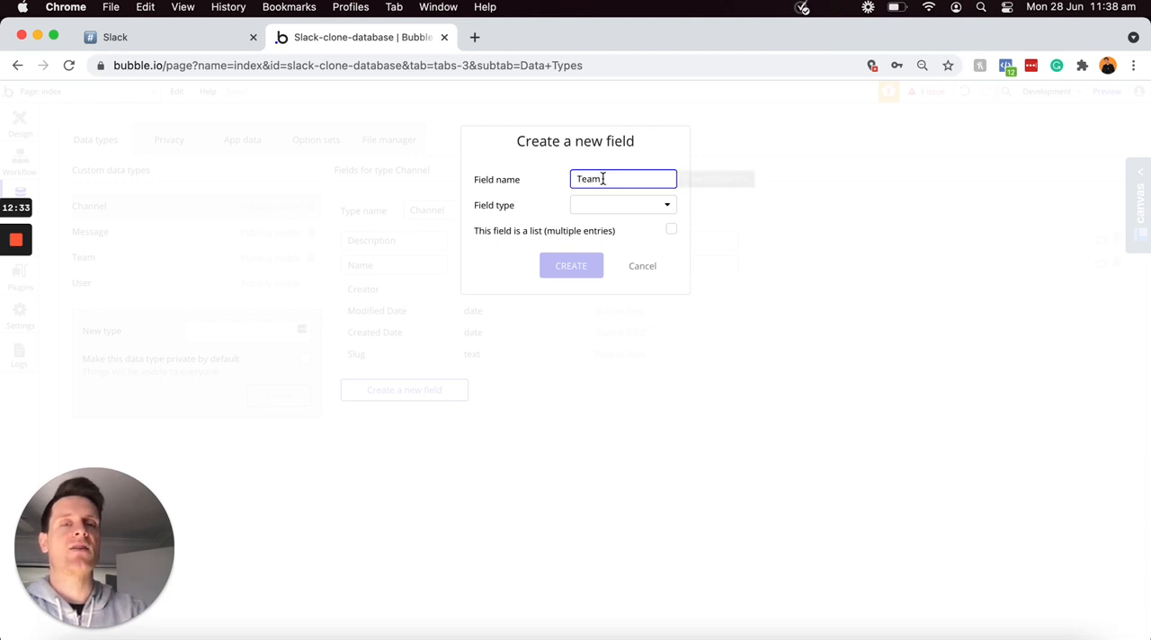
{"action": "left_click", "coordinate": [615, 210]}
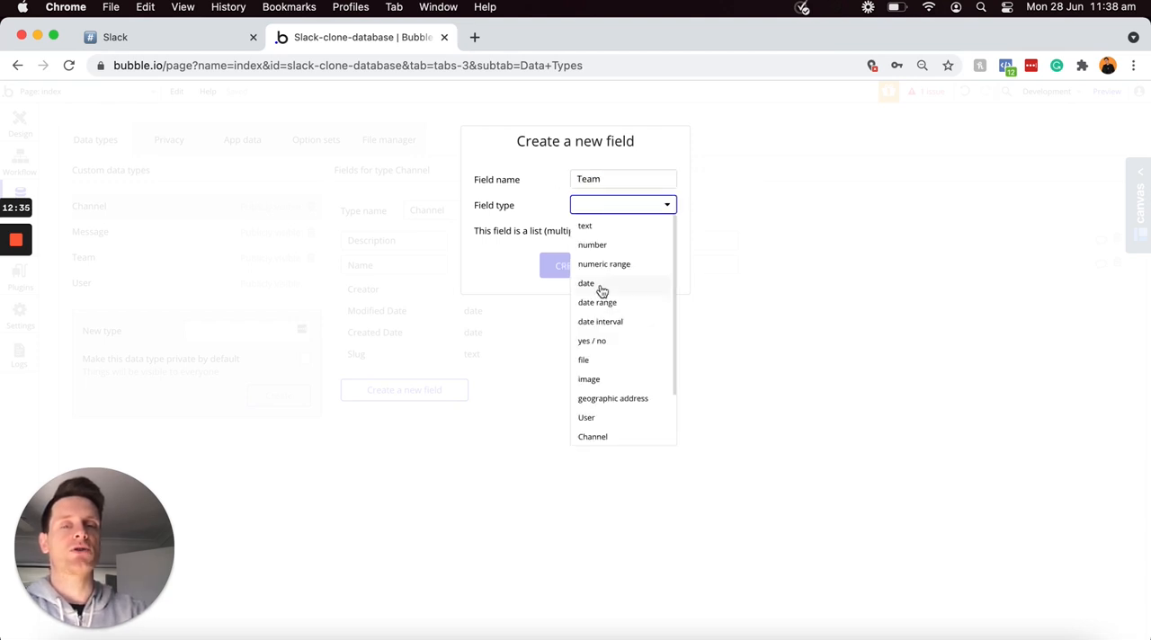
{"action": "scroll", "coordinate": [601, 291], "scroll_direction": "down", "scroll_amount": 3}
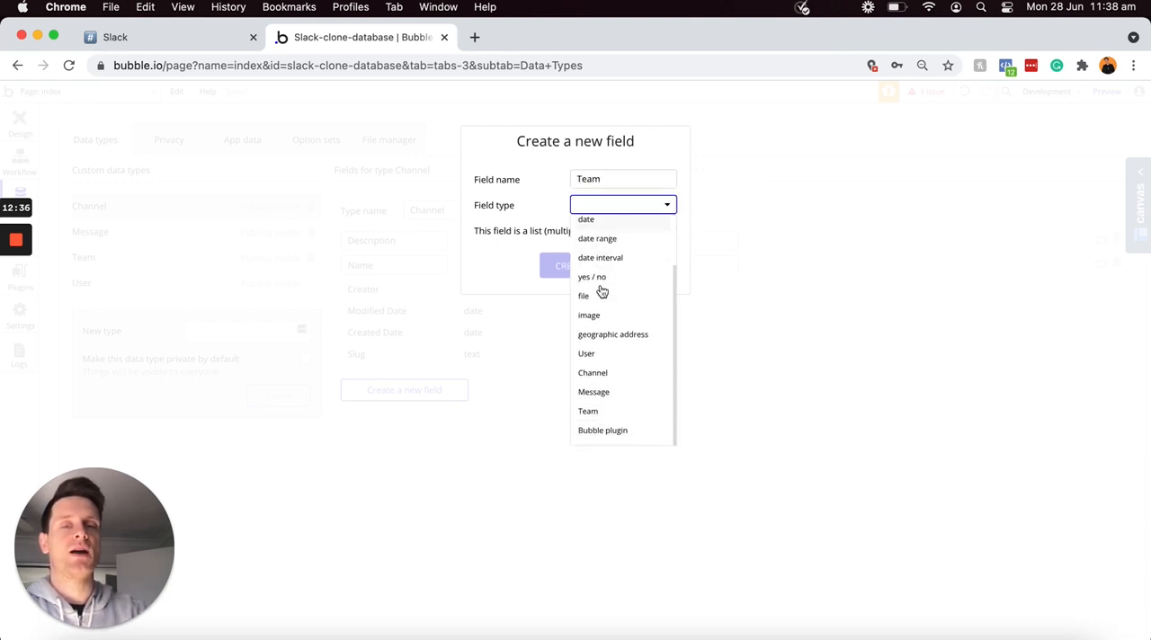
{"action": "left_click", "coordinate": [608, 413]}
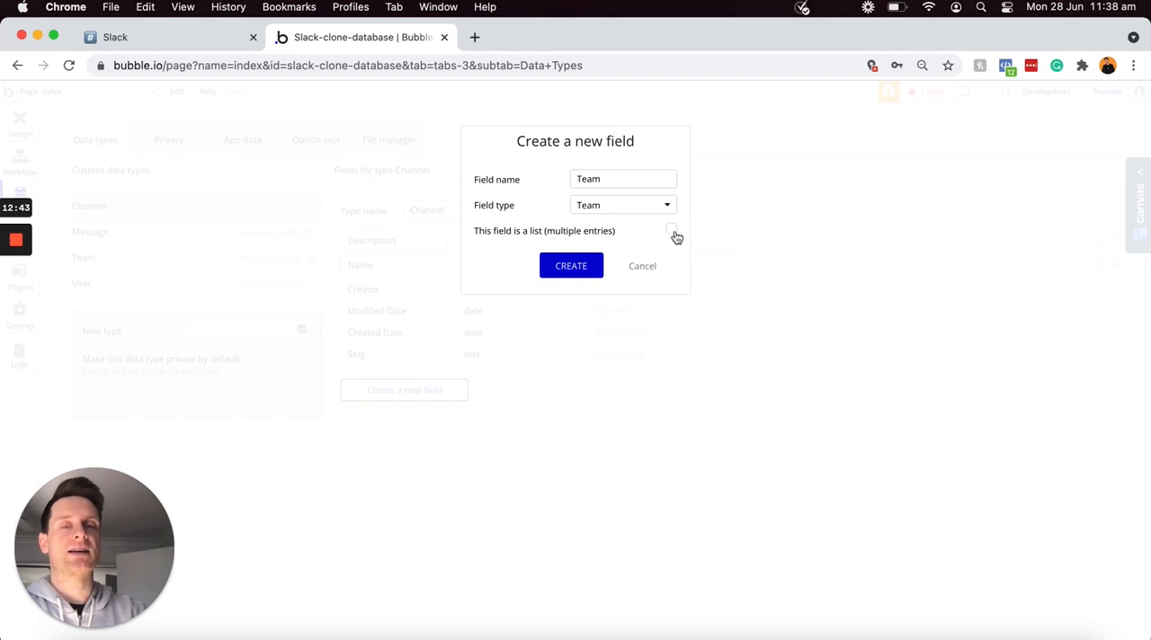
{"action": "left_click", "coordinate": [569, 267]}
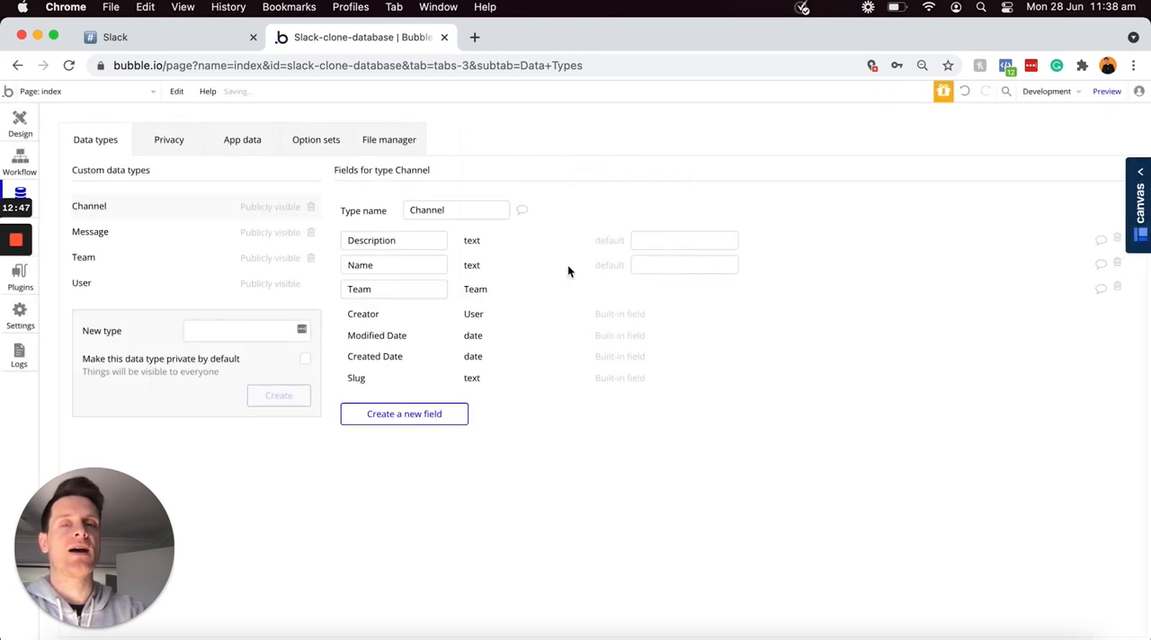
Switch to Notion and mark the Channel type's Name, Description and Team fields as done.
{"action": "left_click", "coordinate": [205, 37]}
{"action": "left_click", "coordinate": [436, 399]}
{"action": "left_click", "coordinate": [435, 420]}
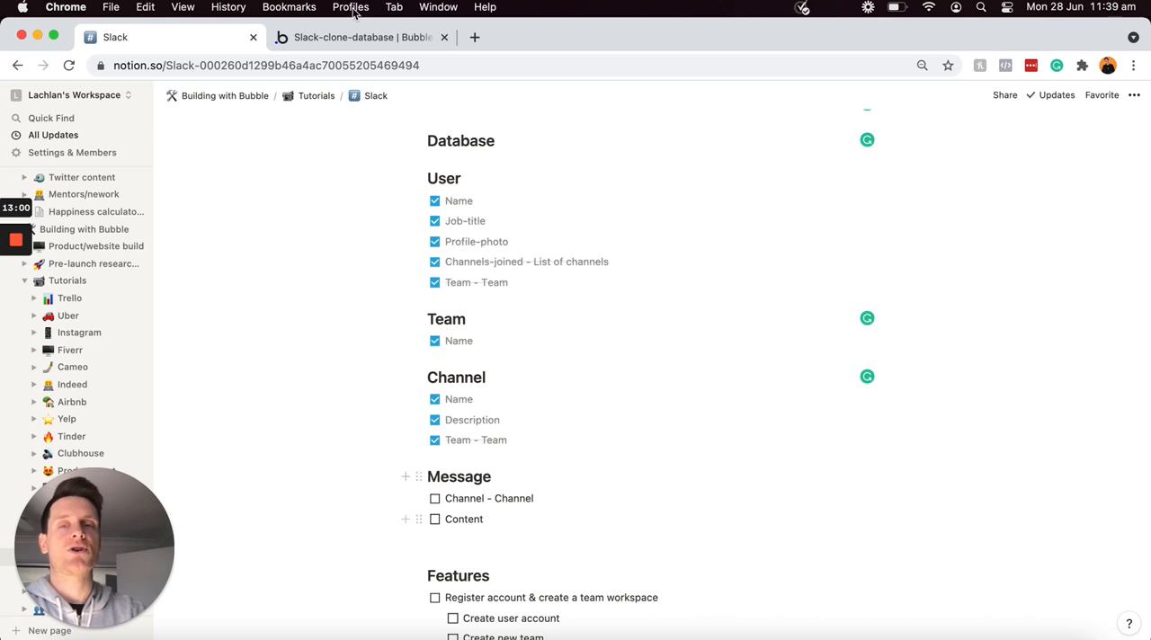
Return to Bubble and add a field named Content of type text to the Message data type.
{"action": "left_click", "coordinate": [353, 40]}
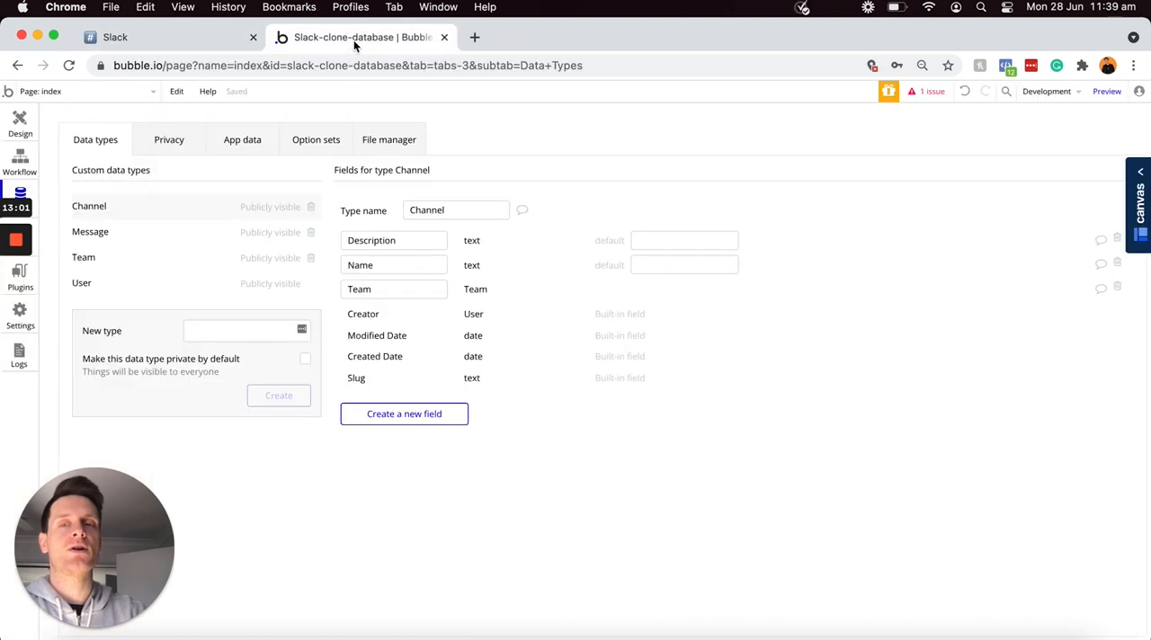
{"action": "left_click", "coordinate": [120, 232]}
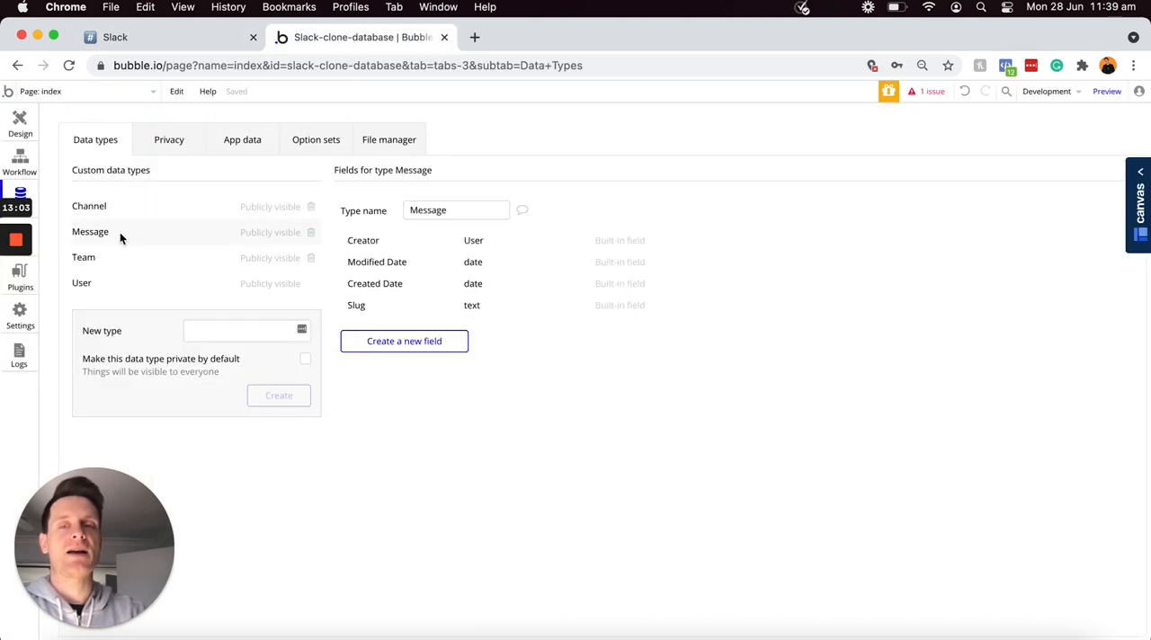
{"action": "left_click", "coordinate": [423, 343]}
{"action": "type", "text": "Content"}
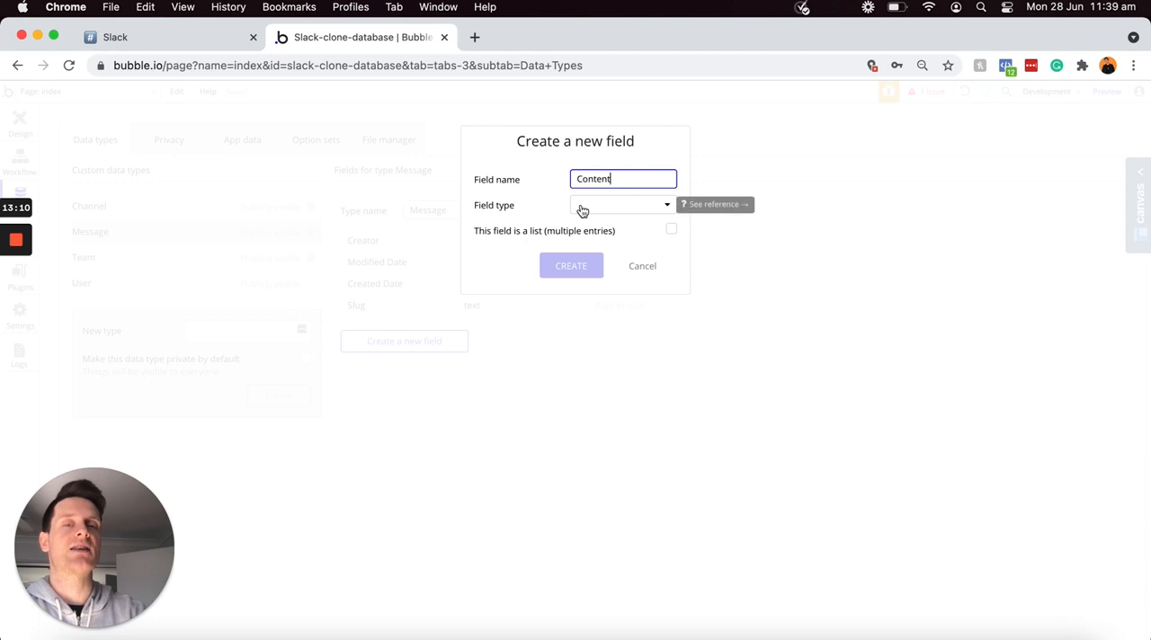
{"action": "left_click", "coordinate": [582, 211]}
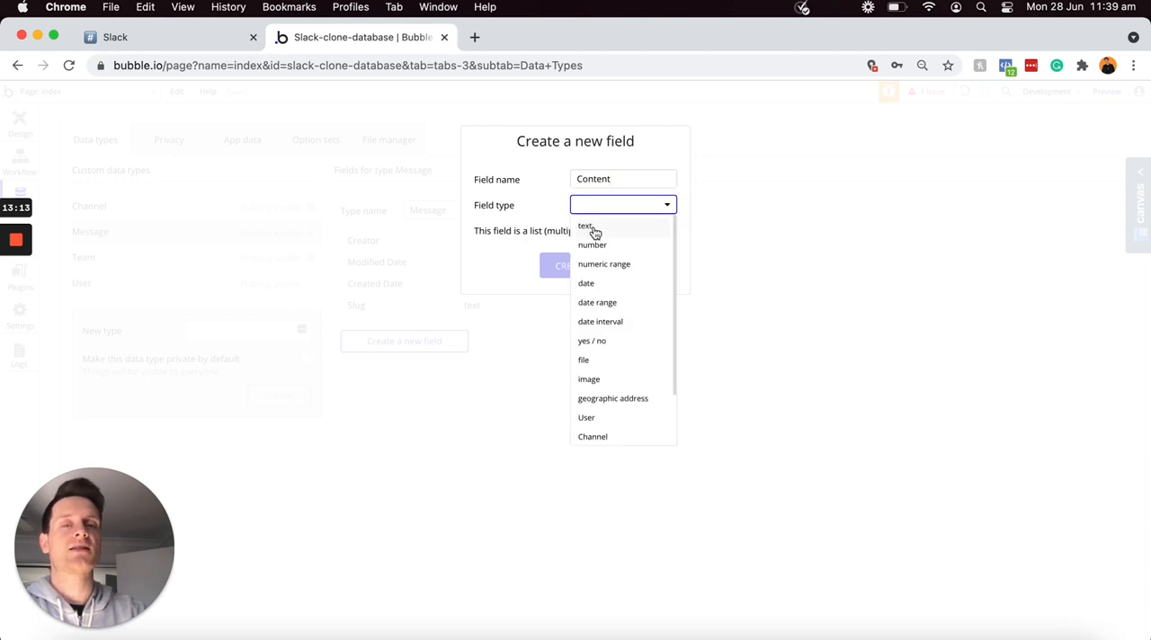
{"action": "left_click", "coordinate": [591, 226]}
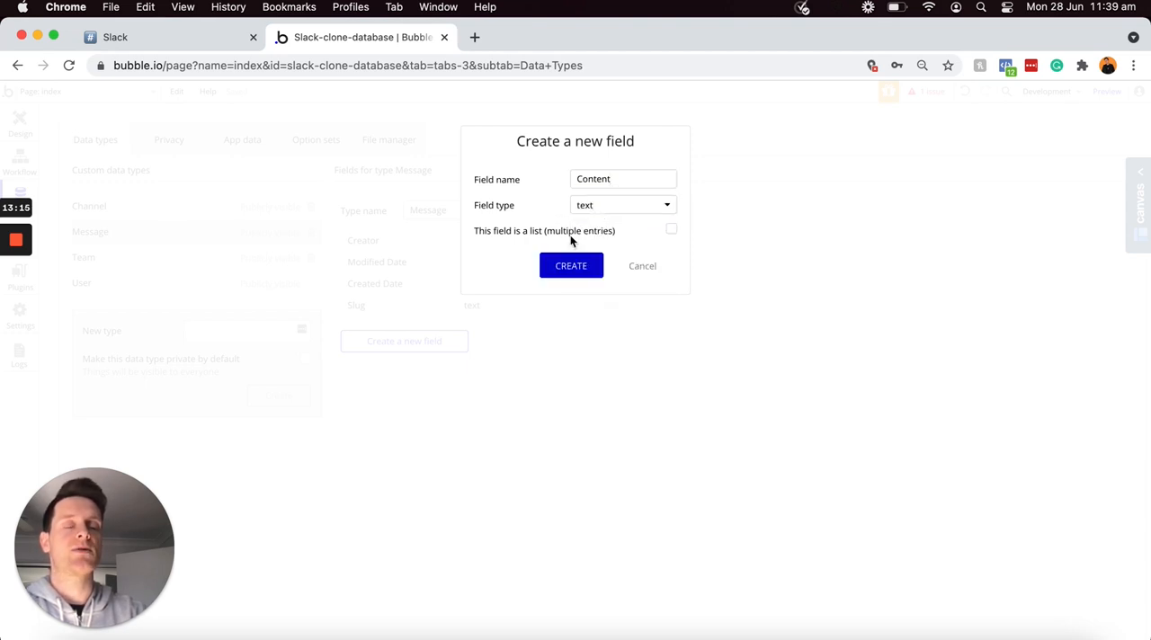
{"action": "left_click", "coordinate": [571, 265]}
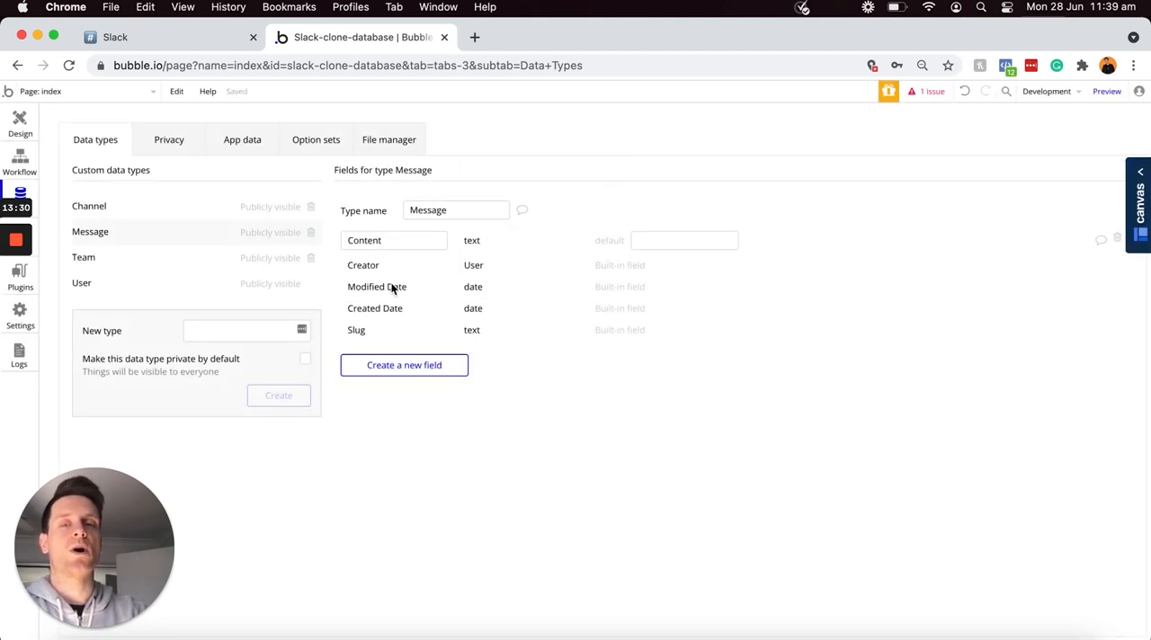
Add a field named Channel of type Channel to the Message data type.
{"action": "left_click", "coordinate": [422, 369]}
{"action": "type", "text": "Channel"}
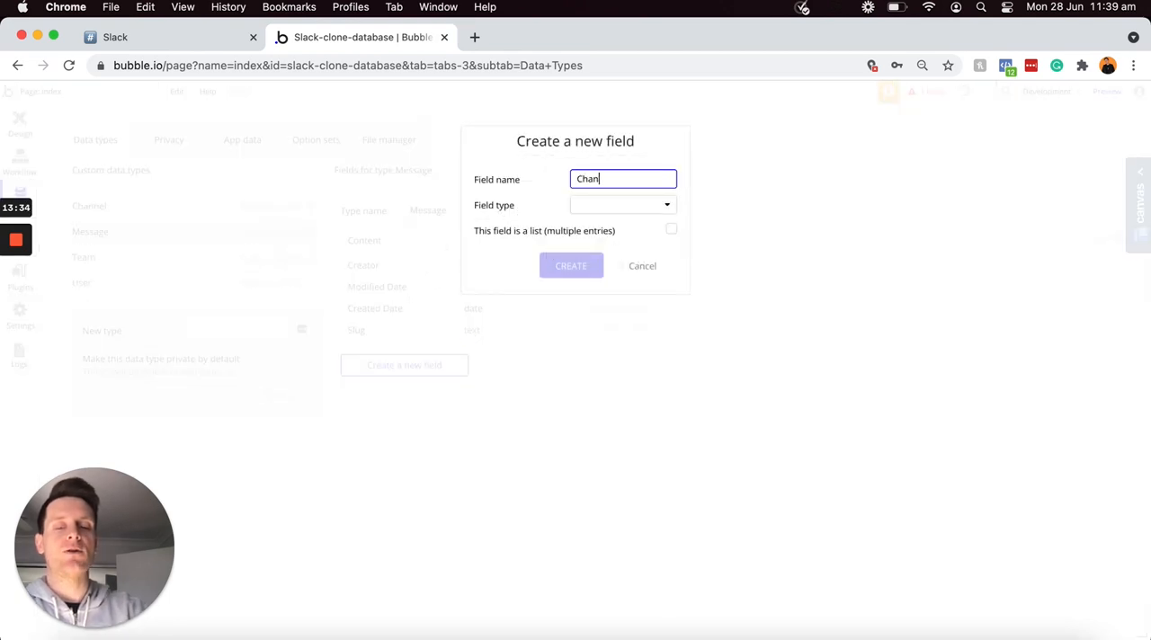
{"action": "left_click", "coordinate": [622, 207]}
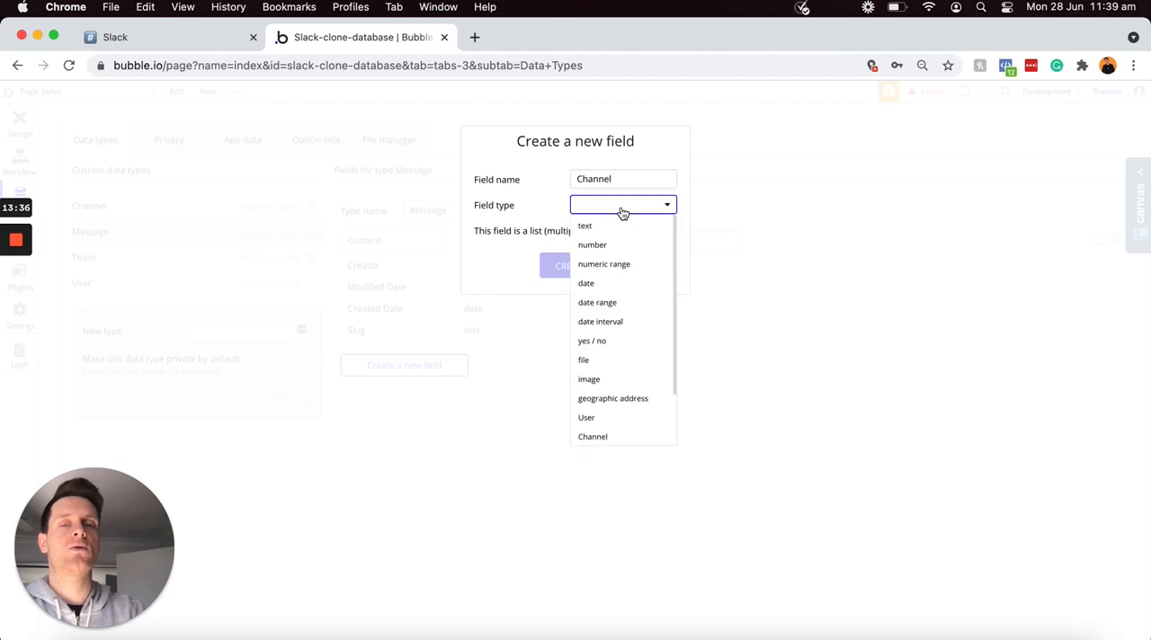
{"action": "scroll", "coordinate": [598, 281], "scroll_direction": "down", "scroll_amount": 2}
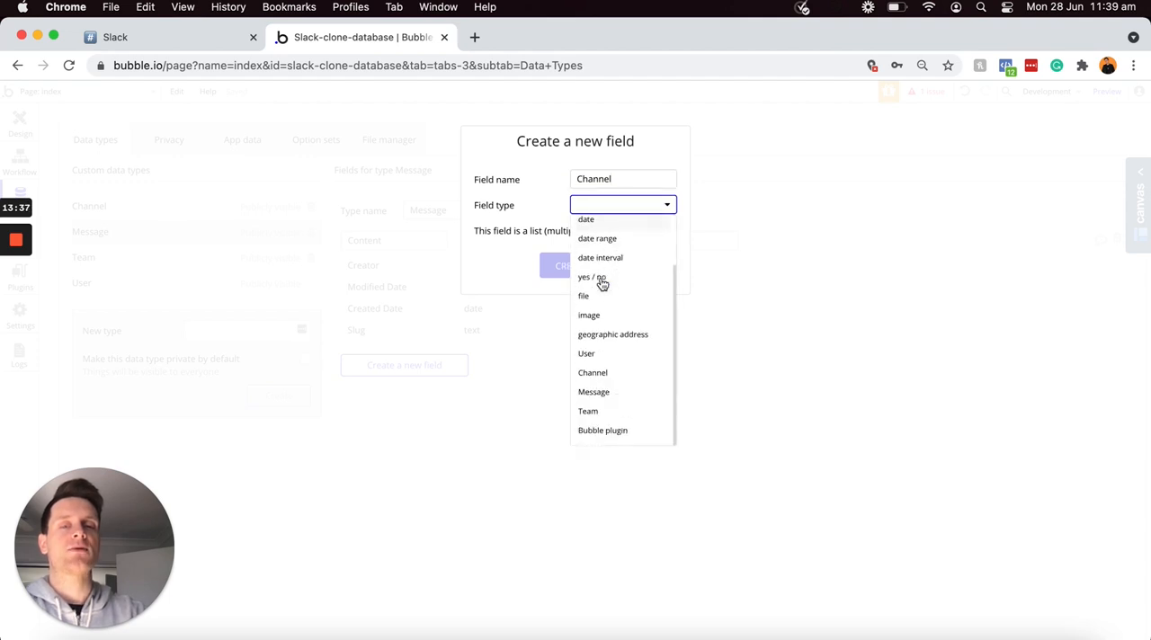
{"action": "left_click", "coordinate": [593, 373]}
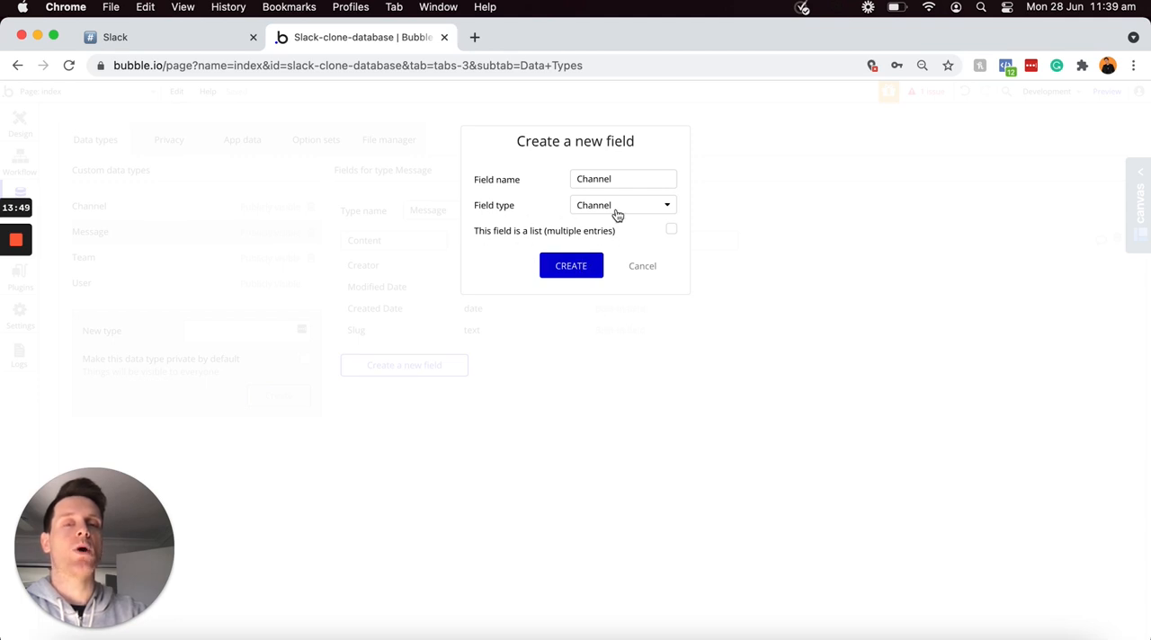
{"action": "left_click", "coordinate": [569, 268]}
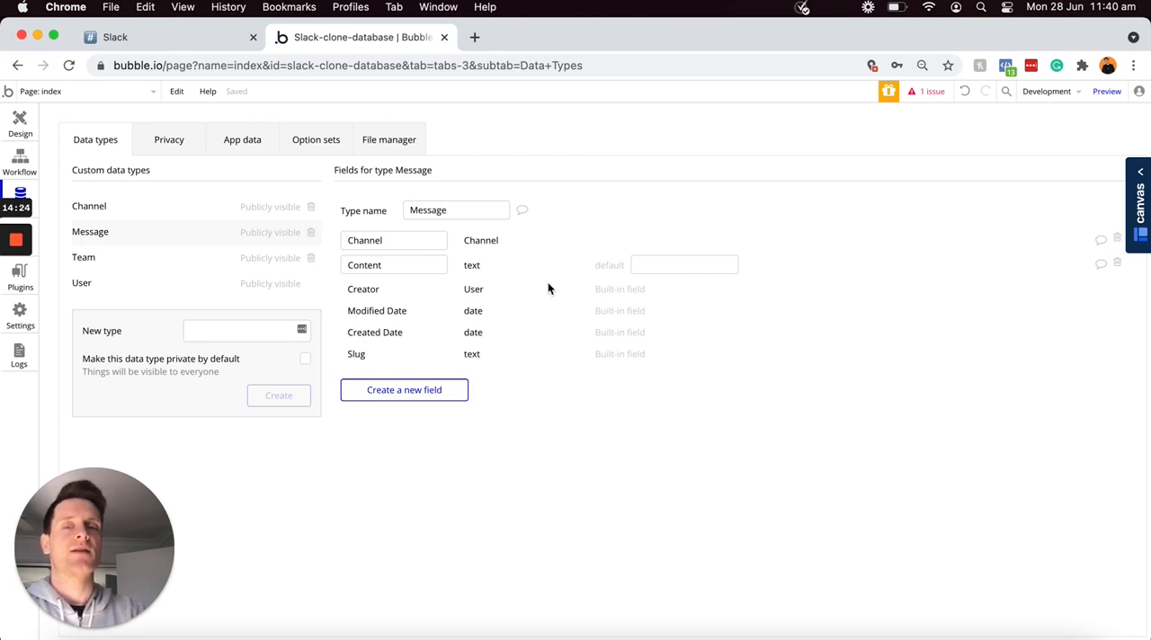
Switch to Notion and mark the Message type's Channel and Content fields as done.
{"action": "left_click", "coordinate": [230, 46]}
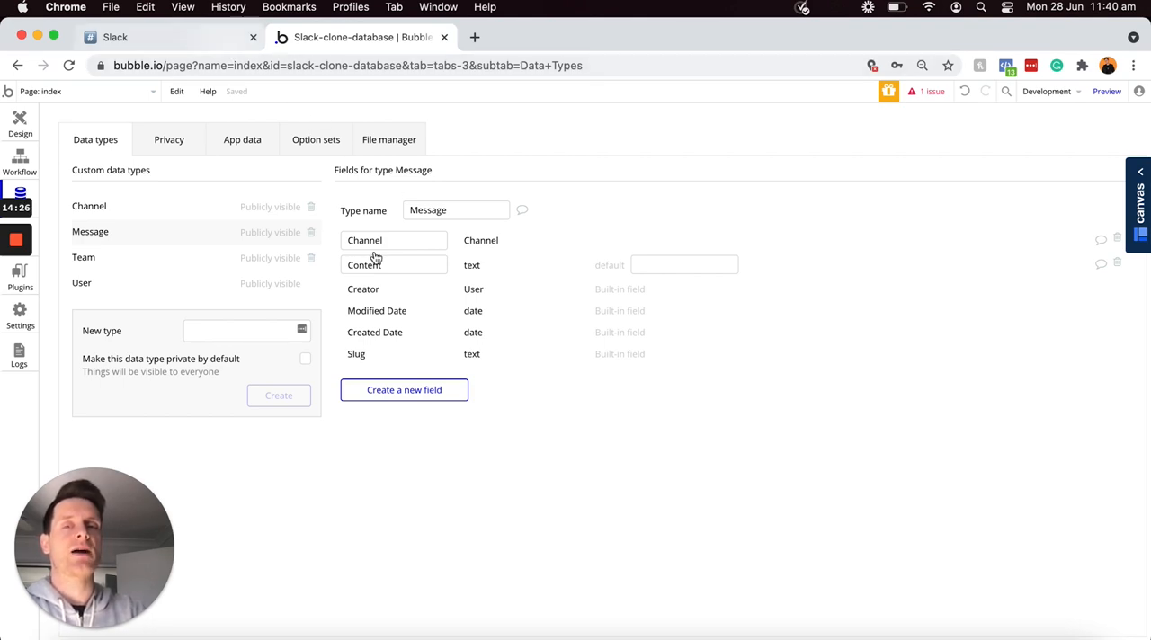
{"action": "left_click", "coordinate": [434, 498]}
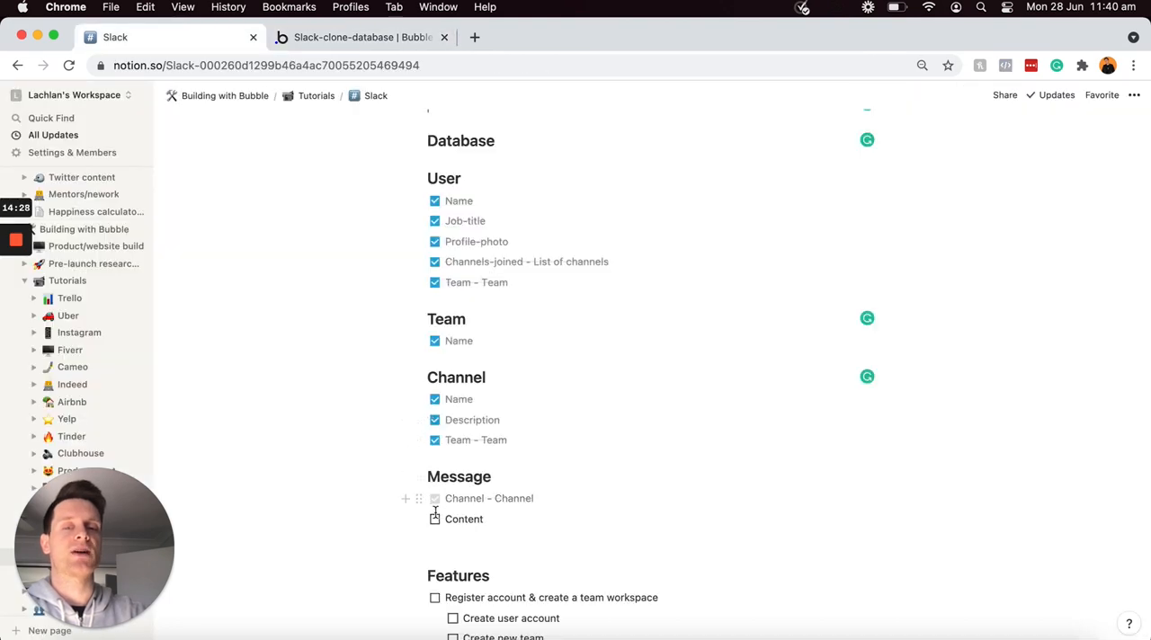
{"action": "left_click", "coordinate": [434, 520]}
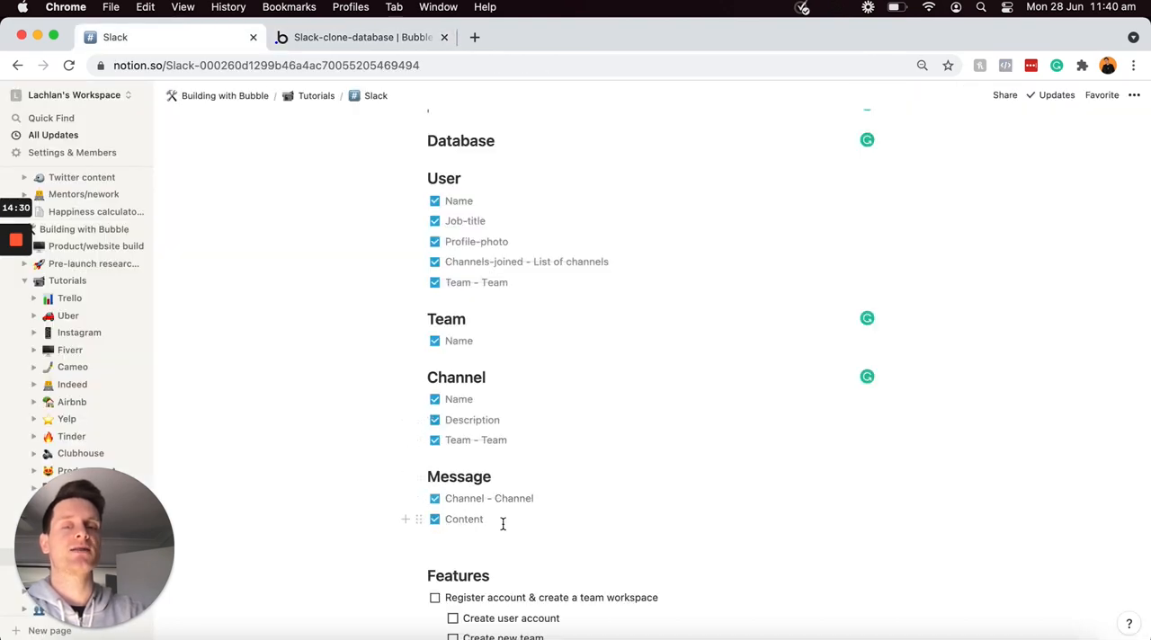
{"action": "scroll", "coordinate": [502, 524], "scroll_direction": "up", "scroll_amount": 1}
{"action": "scroll", "coordinate": [502, 524], "scroll_direction": "up", "scroll_amount": 1}
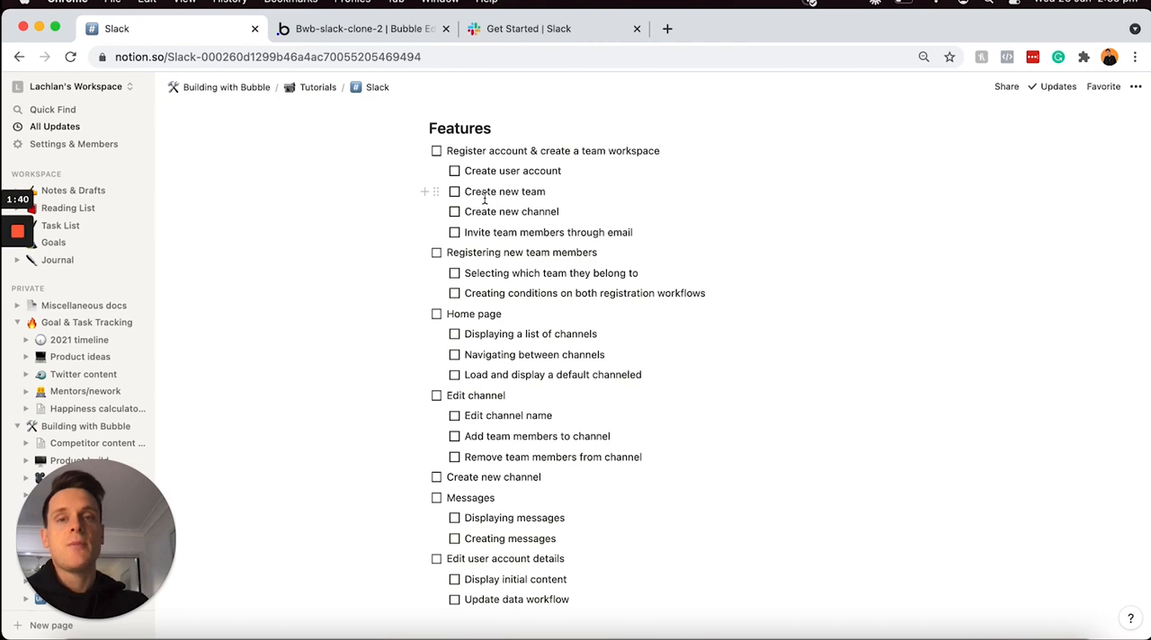
Switch to the bwb-slack-clone-2 app in Bubble and create a new page named register.
{"action": "left_click", "coordinate": [391, 29]}
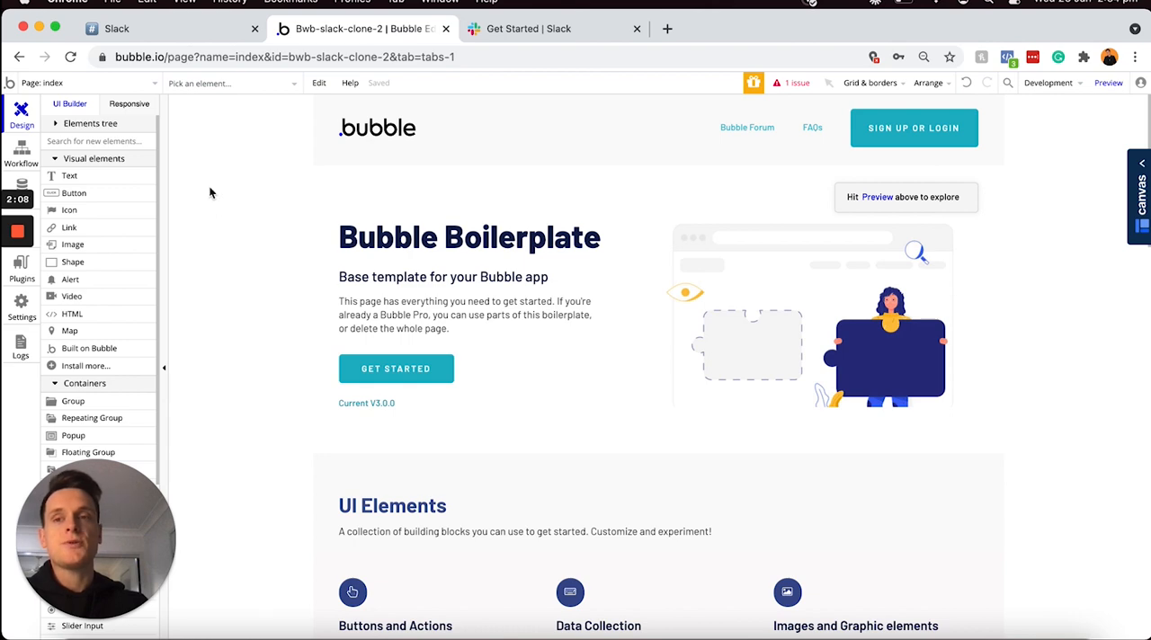
{"action": "left_click", "coordinate": [131, 88]}
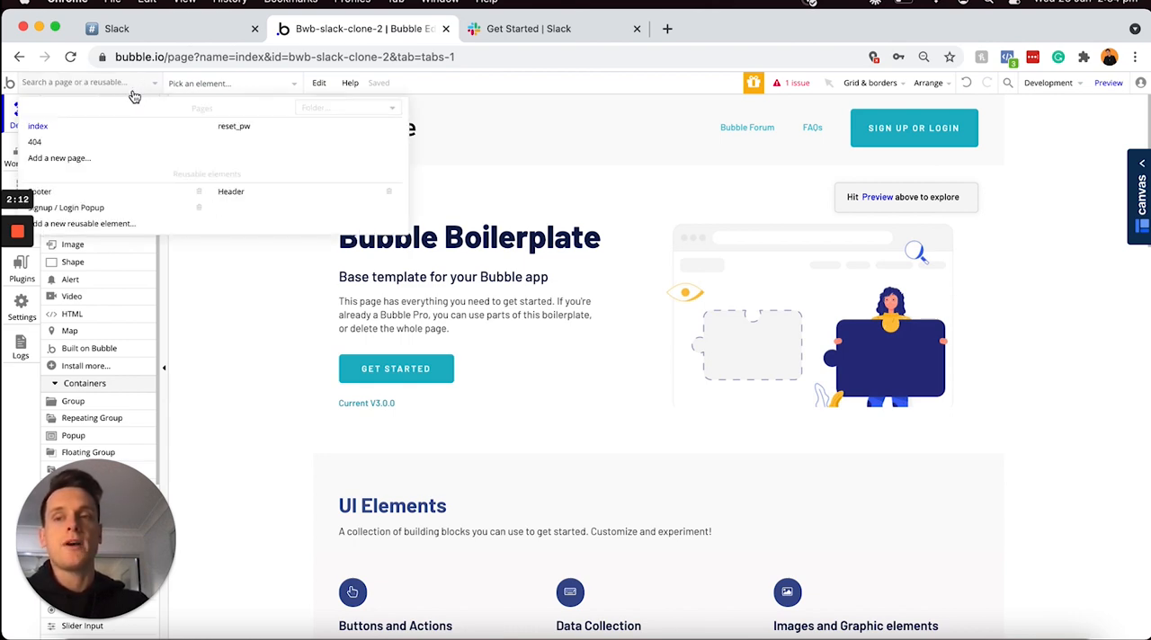
{"action": "left_click", "coordinate": [87, 159]}
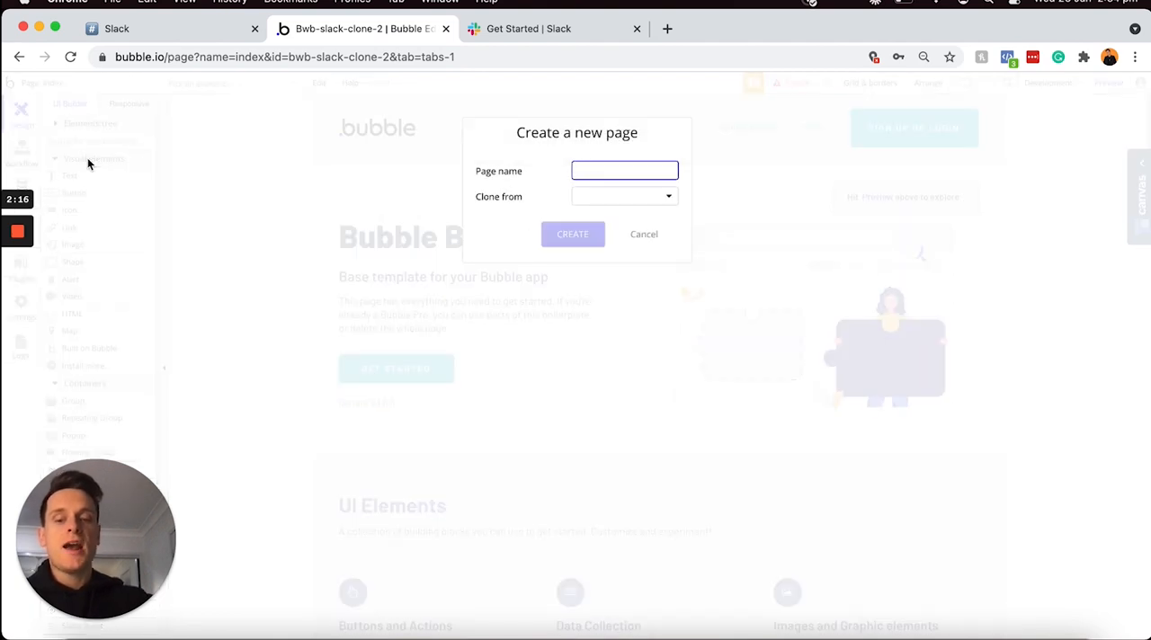
{"action": "type", "text": "register"}
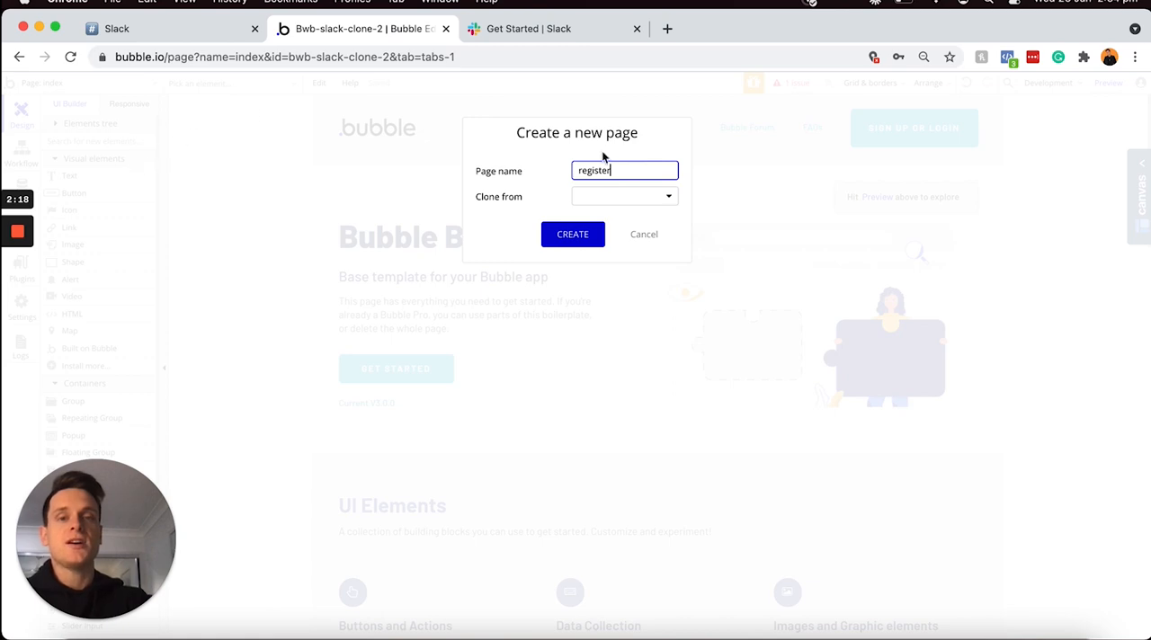
{"action": "left_click", "coordinate": [580, 238]}
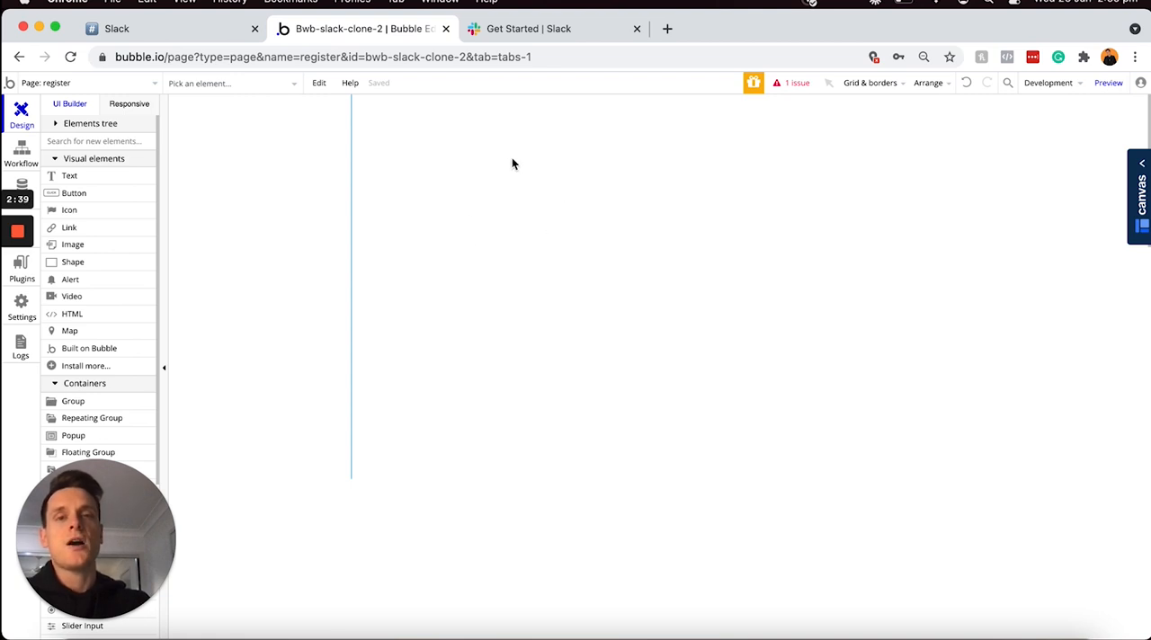
Check Slack's Get Started page for reference and, back in Bubble, set the register page's background color to #F5F5F5.
{"action": "left_click", "coordinate": [548, 29]}
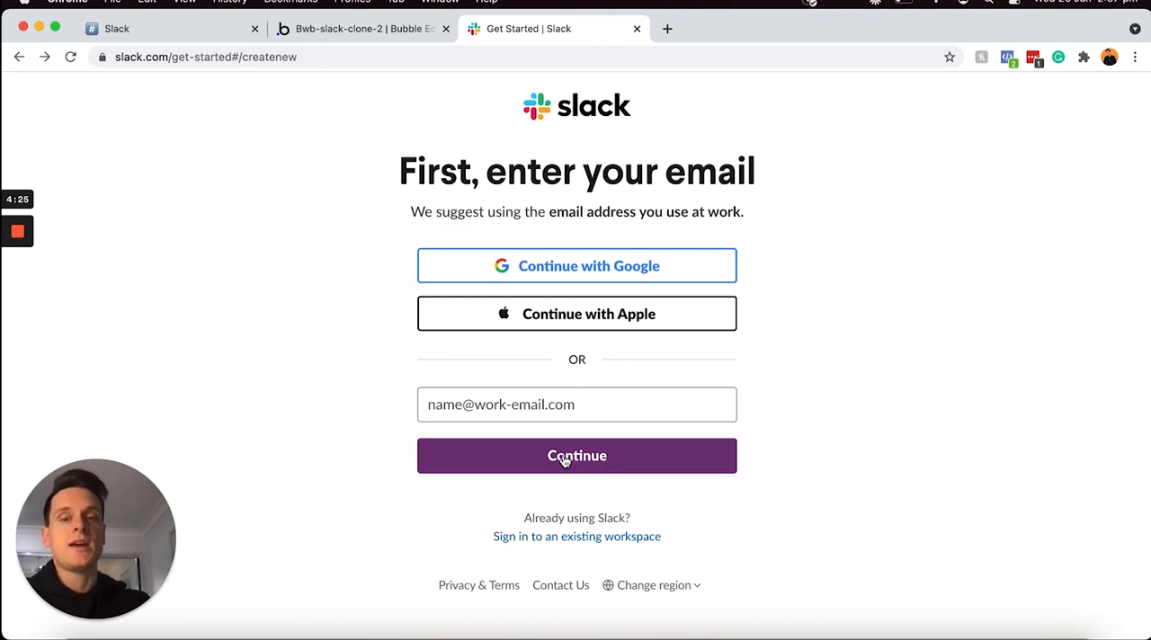
{"action": "left_click", "coordinate": [380, 32]}
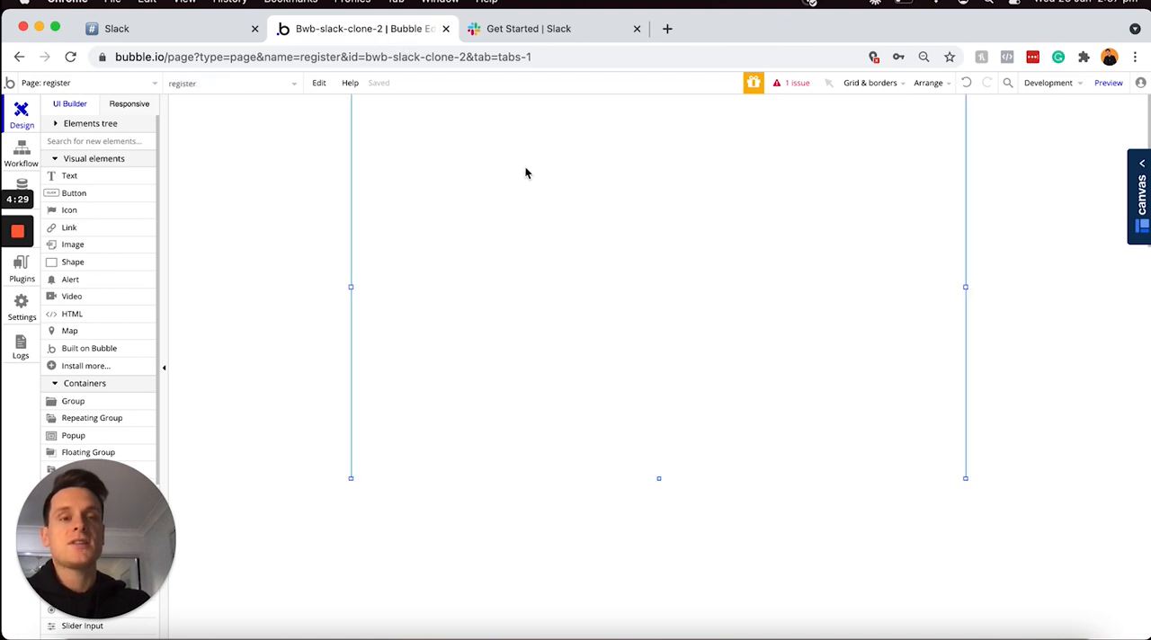
{"action": "double_click", "coordinate": [573, 180]}
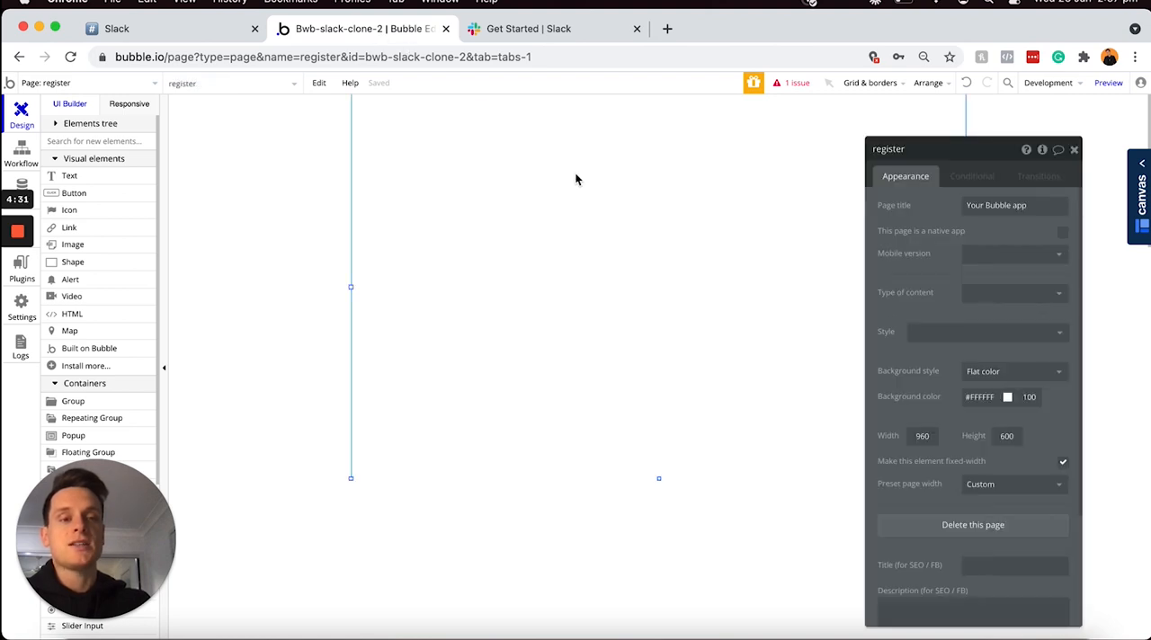
{"action": "left_click", "coordinate": [973, 396]}
{"action": "type", "text": "F5F5F5"}
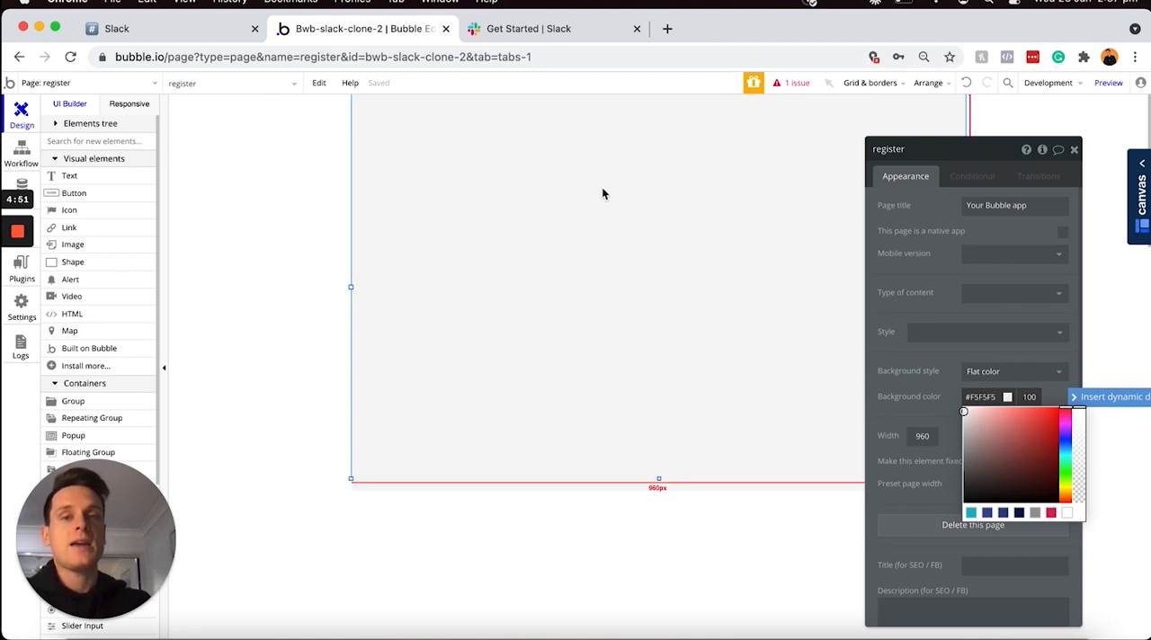
{"action": "left_click", "coordinate": [314, 171]}
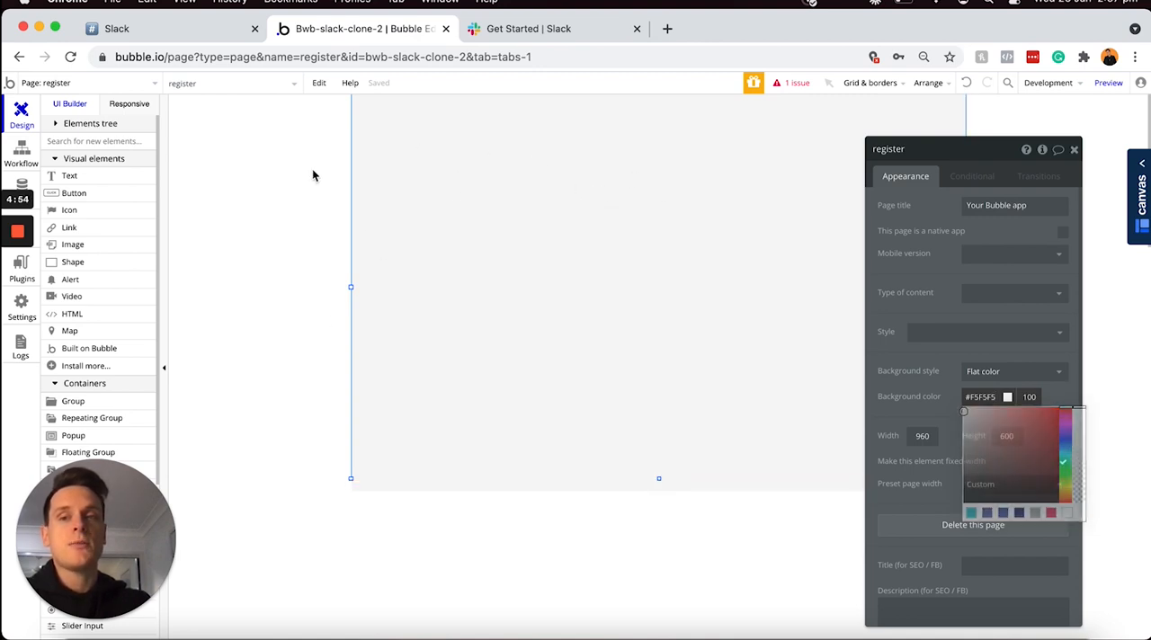
Add a text element about 259 by 48 px near the top of the register page reading "Register account".
{"action": "left_click", "coordinate": [81, 176]}
{"action": "mouse_move", "coordinate": [568, 111]}
{"action": "left_mouse_down"}
{"action": "mouse_move", "coordinate": [731, 130]}
{"action": "mouse_move", "coordinate": [734, 142]}
{"action": "left_mouse_up"}
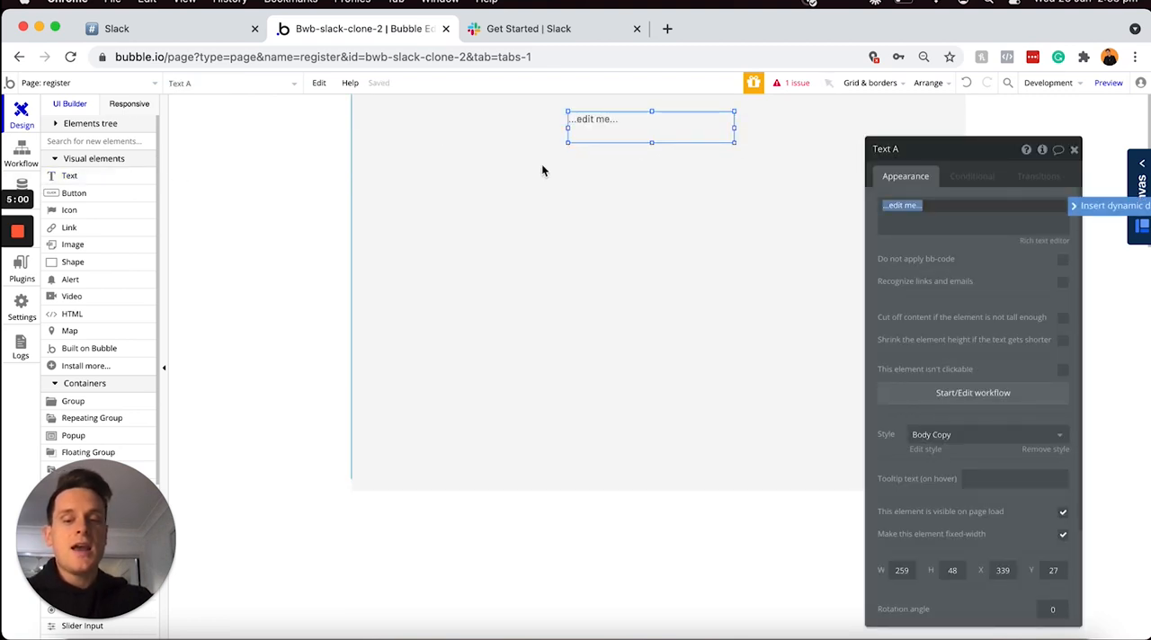
{"action": "type", "text": "Regis"}
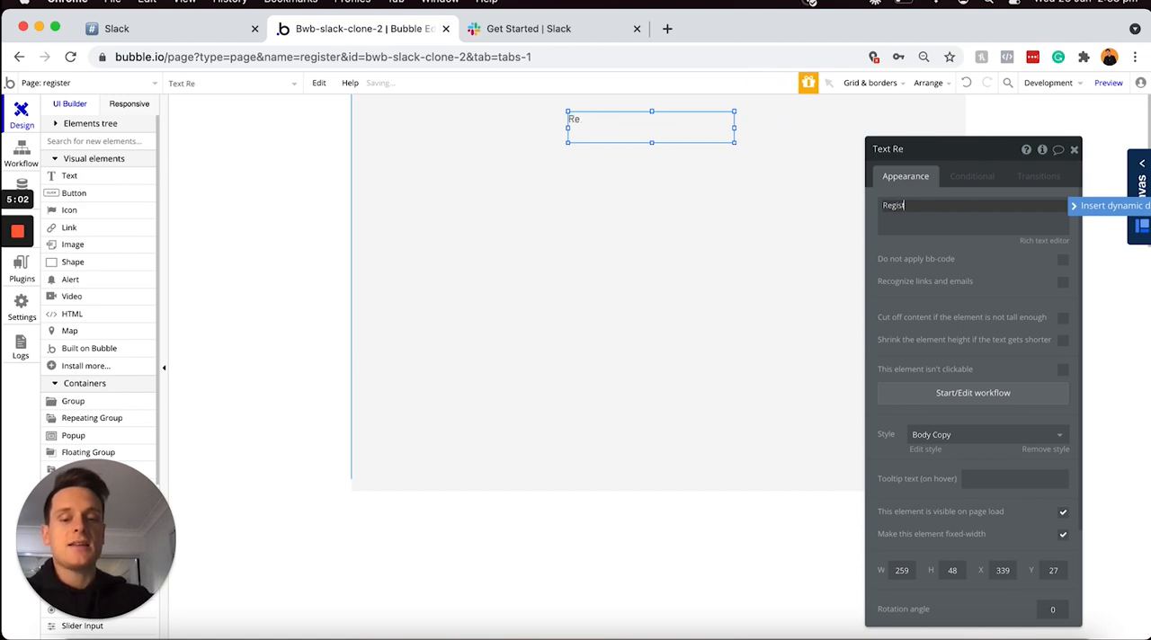
{"action": "type", "text": "ter account"}
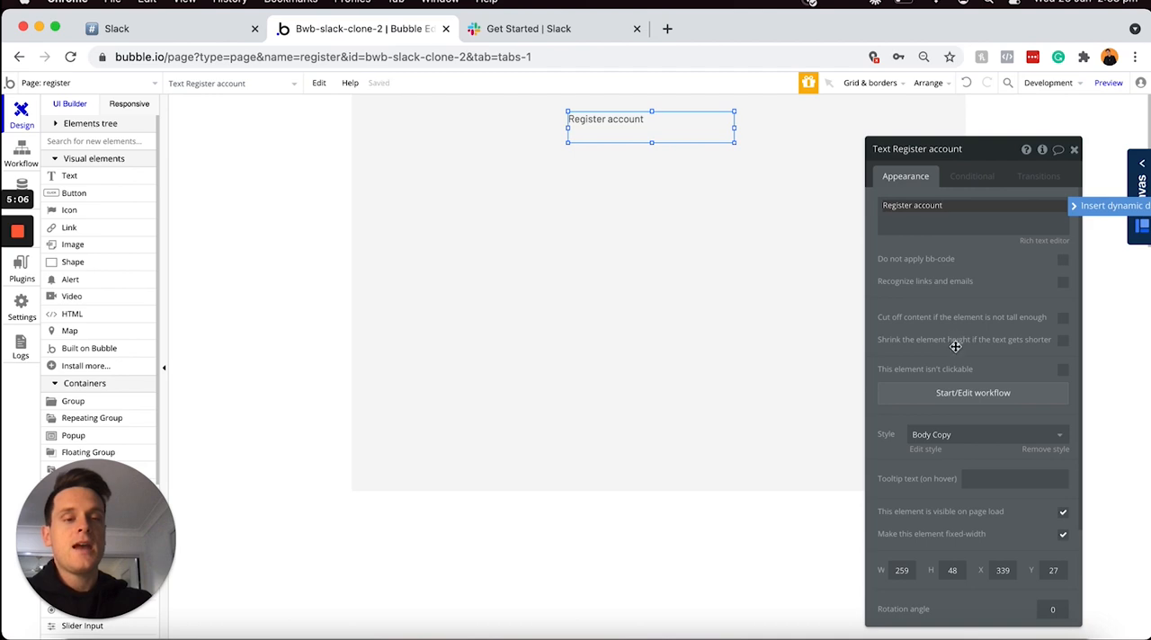
Format the Register account text as H2 Heading - Dark, sized about 176 by 40 px and centered horizontally on the page.
{"action": "left_click", "coordinate": [958, 438]}
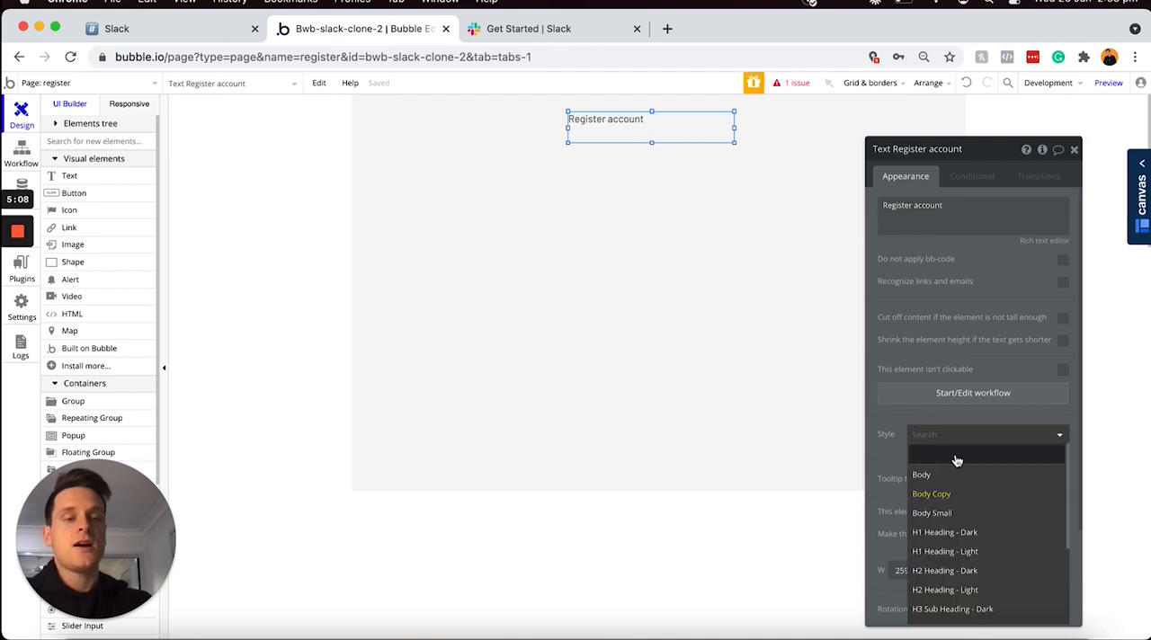
{"action": "left_click", "coordinate": [946, 566]}
{"action": "left_click_drag", "start_coordinate": [733, 142], "coordinate": [681, 139]}
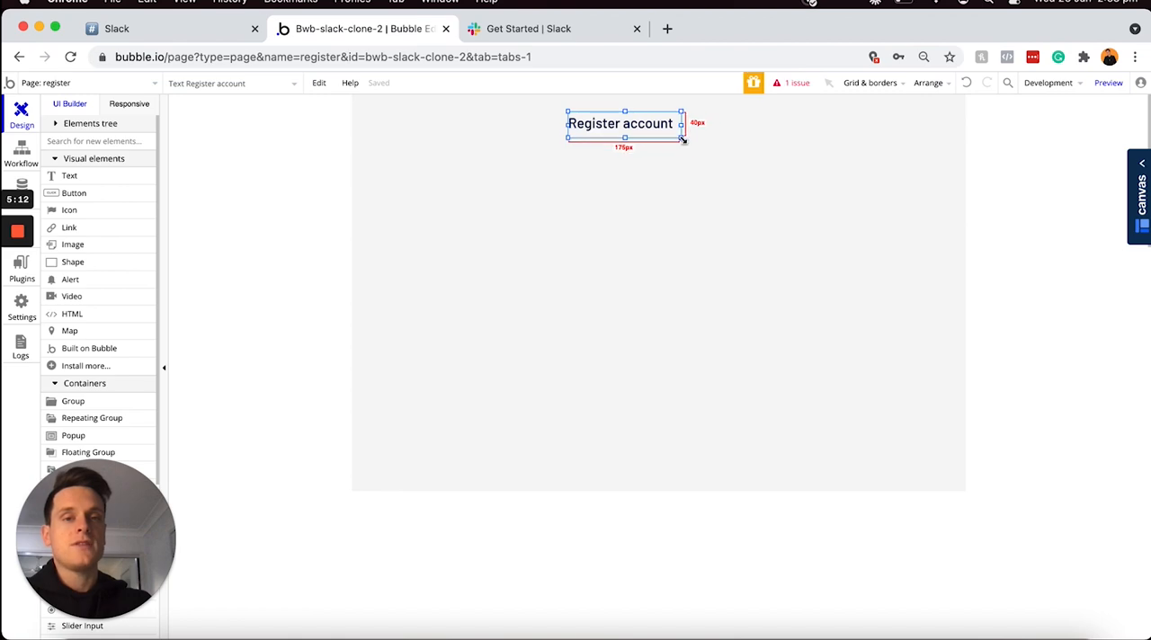
{"action": "right_click", "coordinate": [640, 135]}
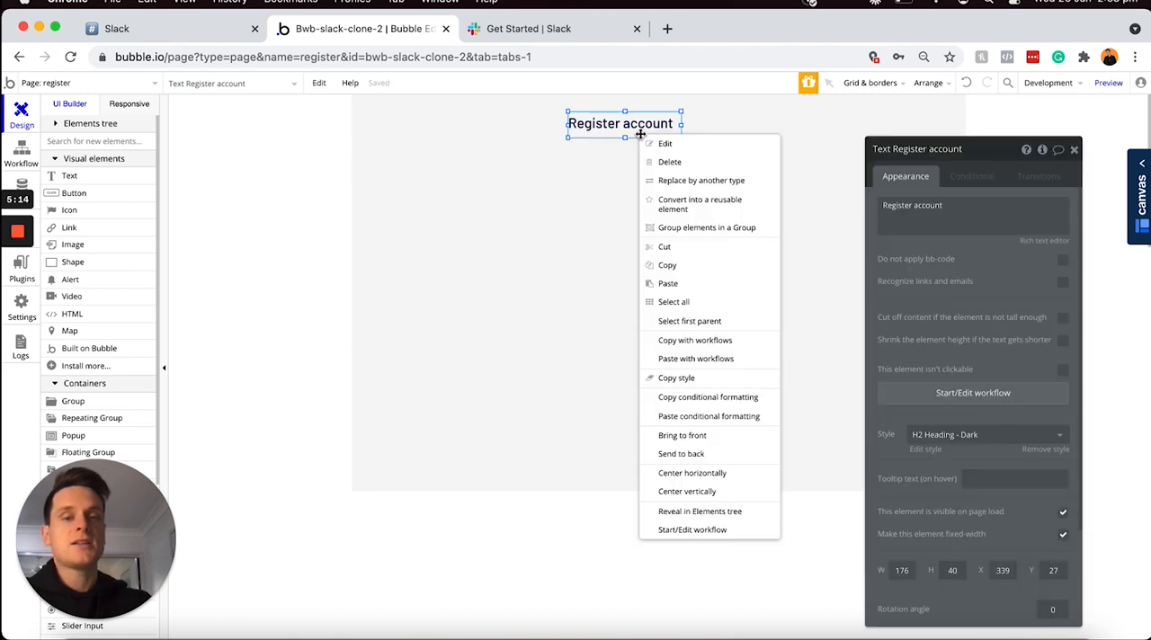
{"action": "left_click", "coordinate": [693, 474]}
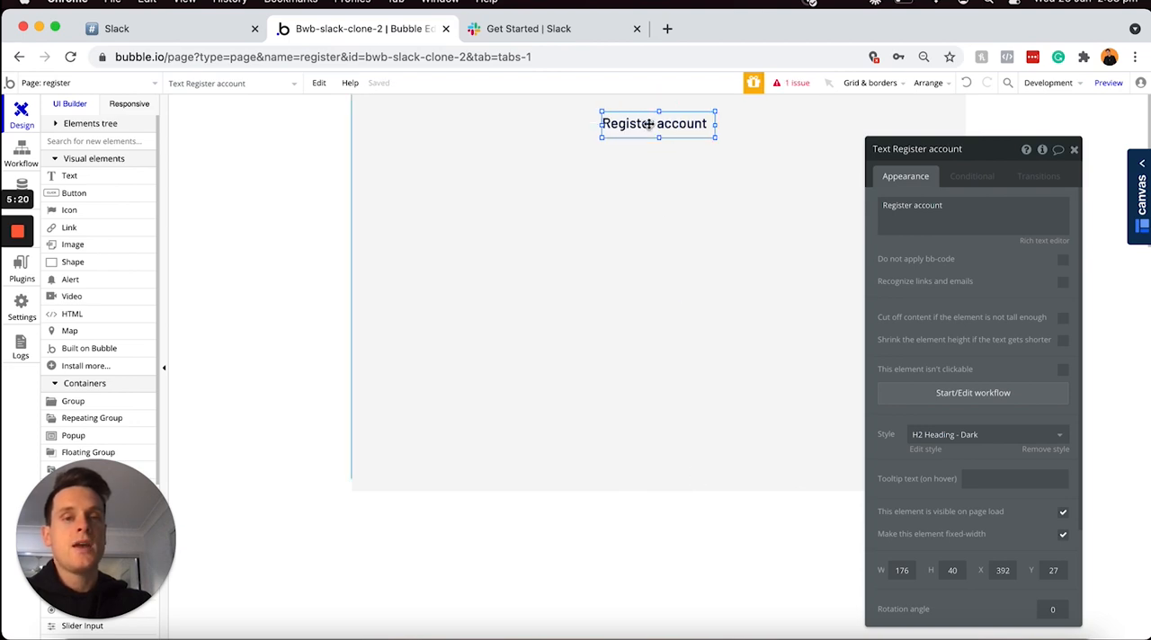
Duplicate the Register account heading, place the copy below and left of it, and set its text to Name.
{"action": "key", "text": "super+c"}
{"action": "key", "text": "super+v"}
{"action": "left_click_drag", "start_coordinate": [649, 127], "coordinate": [518, 162]}
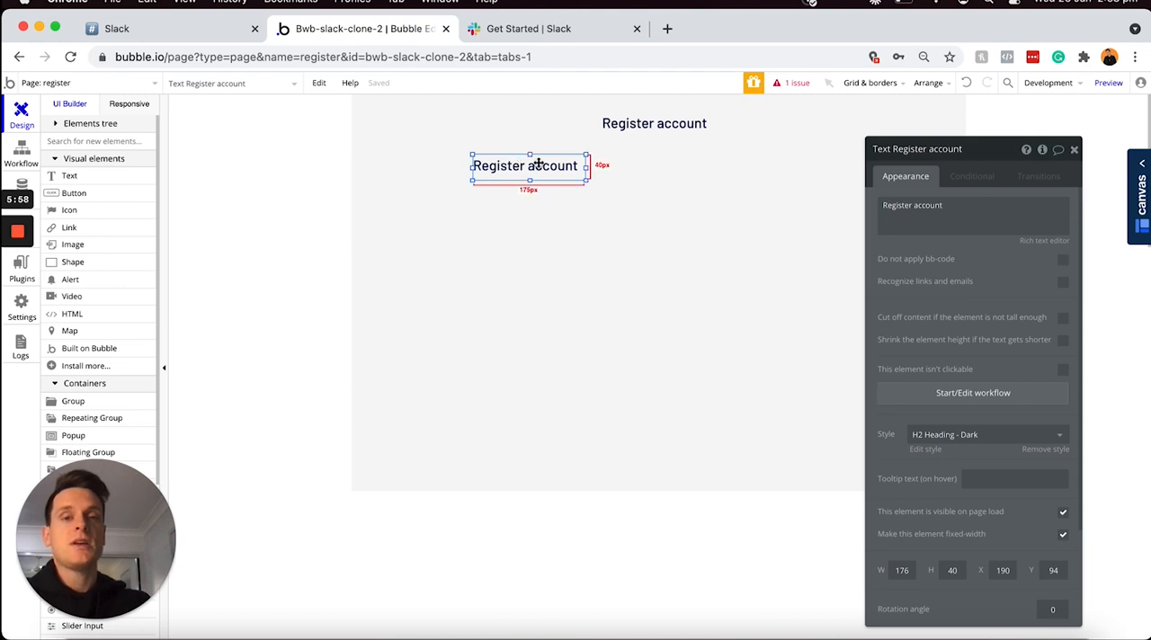
{"action": "triple_click", "coordinate": [923, 212]}
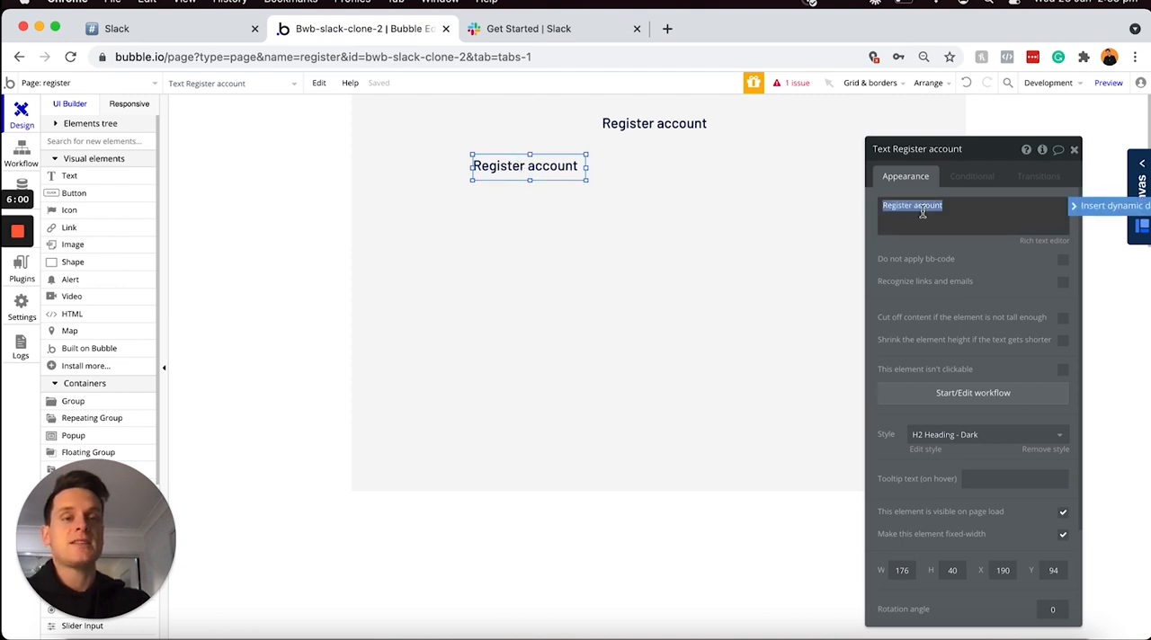
{"action": "type", "text": "Name"}
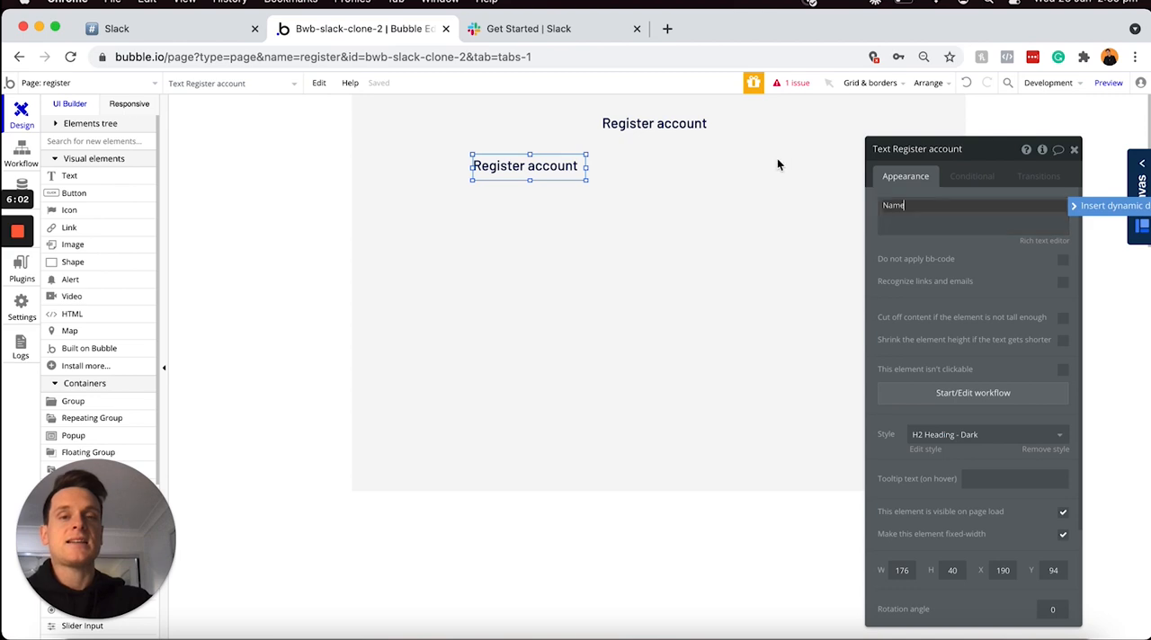
Draw an input field about 395 by 51 px directly below the Name label, aligned with its left edge.
{"action": "scroll", "coordinate": [132, 239], "scroll_direction": "down", "scroll_amount": 3}
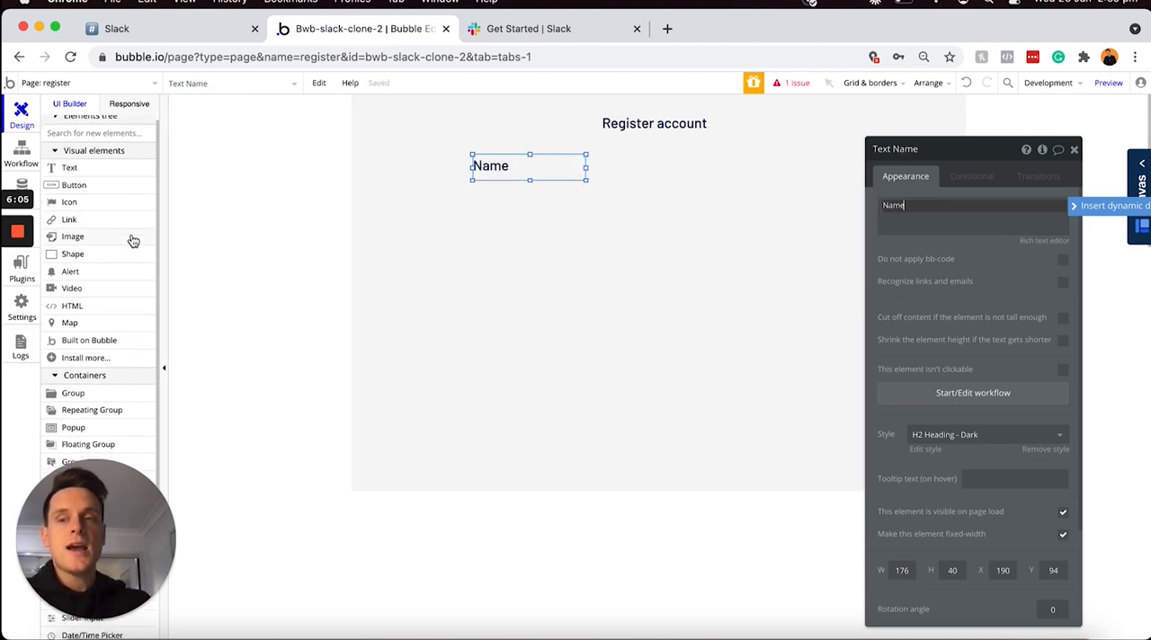
{"action": "scroll", "coordinate": [132, 239], "scroll_direction": "down", "scroll_amount": 5}
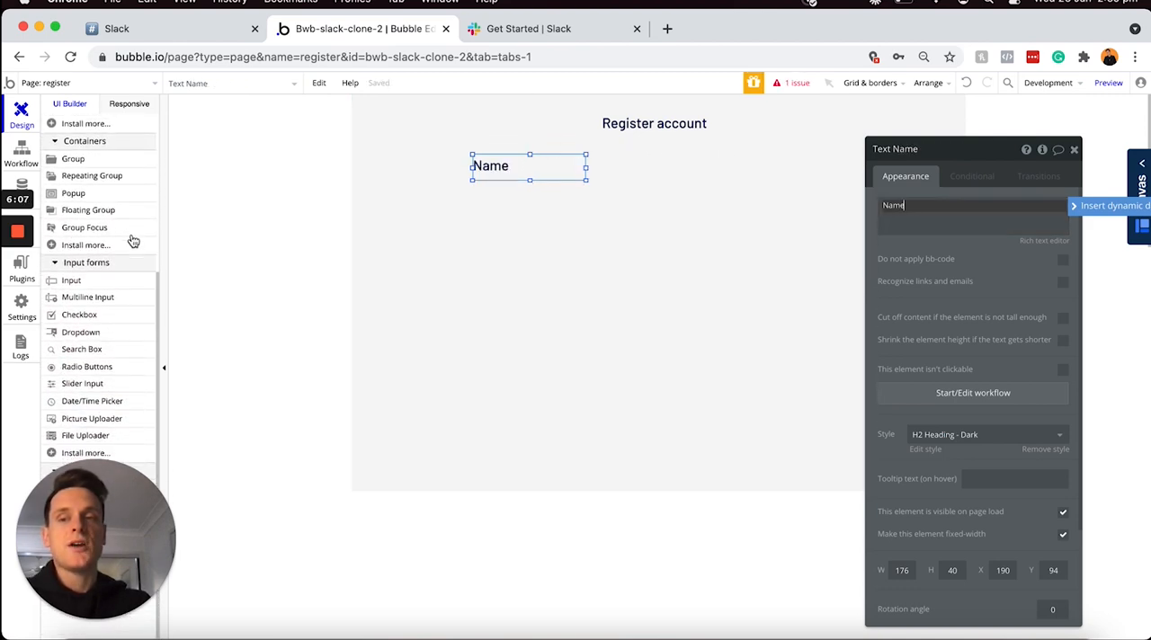
{"action": "left_click", "coordinate": [72, 282]}
{"action": "left_click_drag", "start_coordinate": [473, 175], "coordinate": [727, 208]}
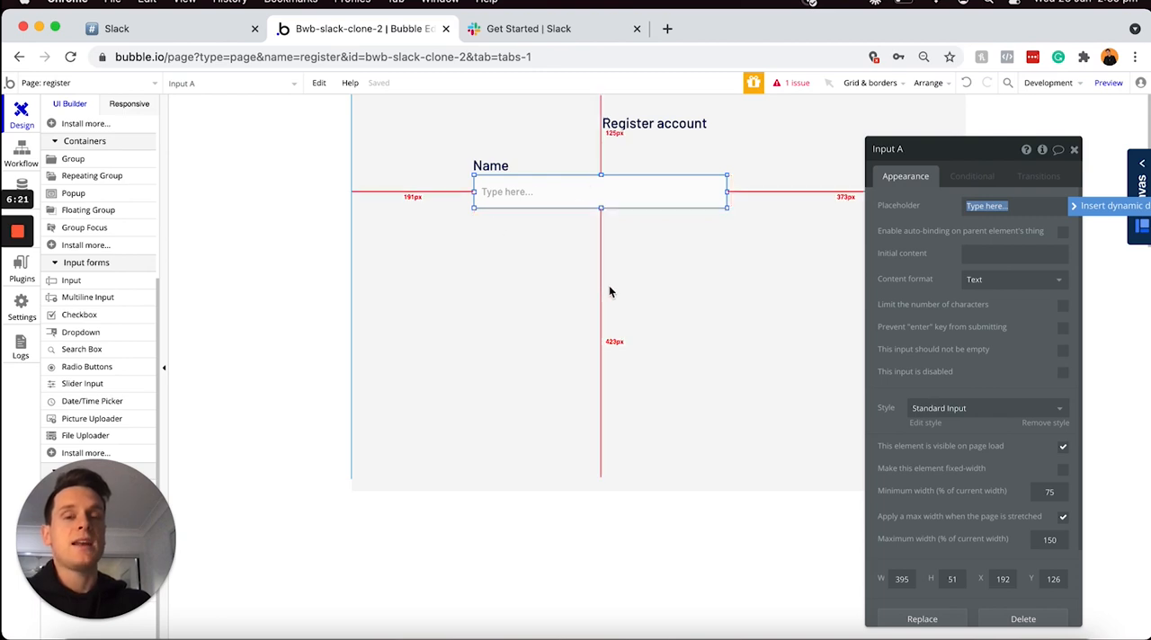
Rename the new input element as "Input - Name".
{"action": "left_click", "coordinate": [908, 151]}
{"action": "key", "text": "BackSpace"}
{"action": "key", "text": "BackSpace"}
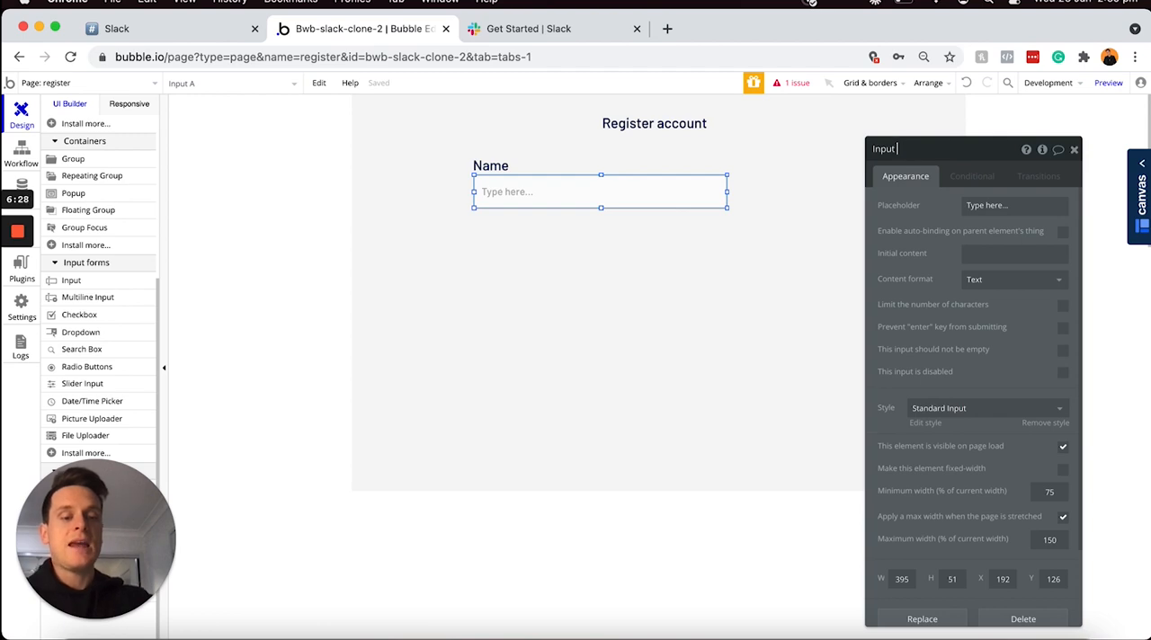
{"action": "type", "text": "- Name"}
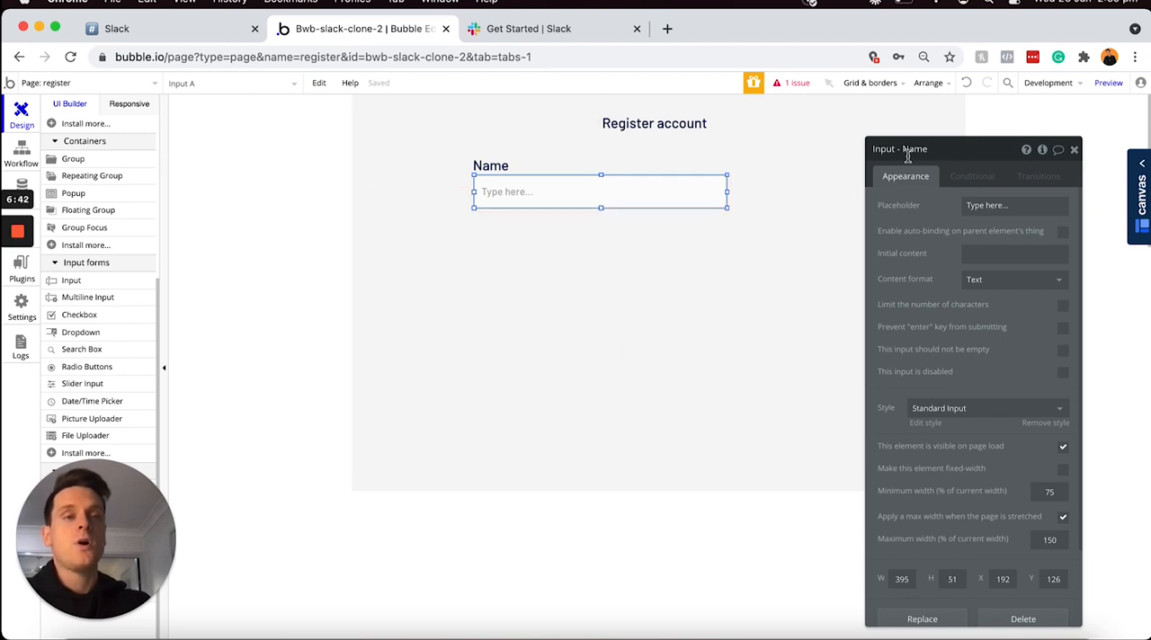
{"action": "left_click", "coordinate": [921, 151]}
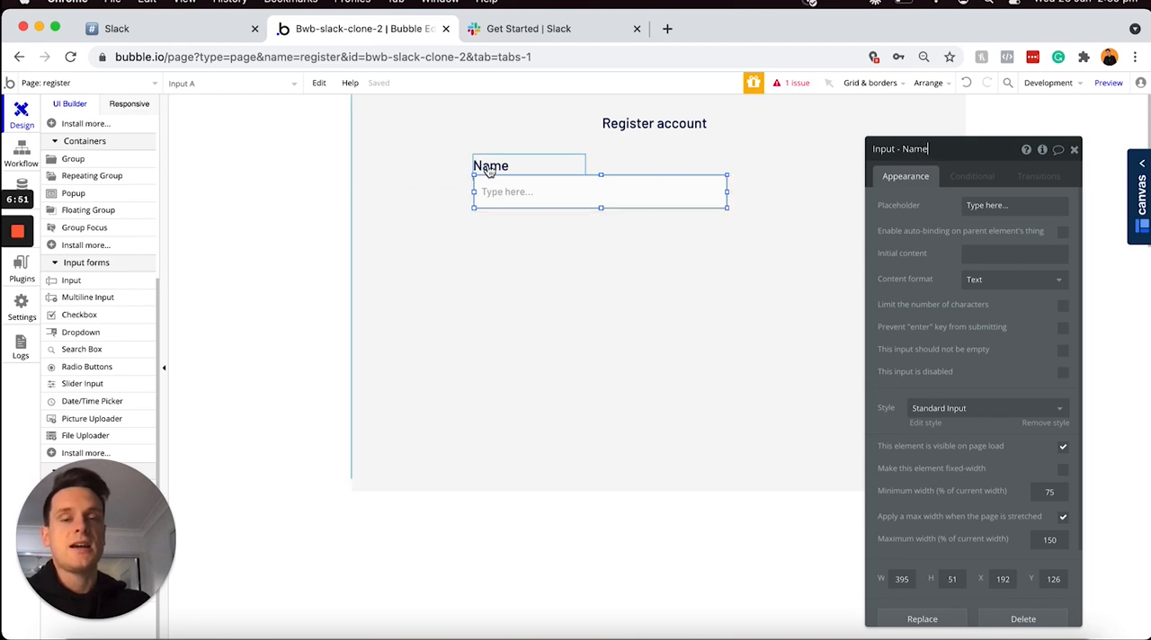
Move the Name label and its input together to the right until they sit centered beneath the Register account heading.
{"action": "left_click", "coordinate": [489, 170], "text": "shift"}
{"action": "key", "text": "Right"}
{"action": "key", "text": "Right"}
{"action": "key", "text": "Right"}
{"action": "key", "text": "Right"}
{"action": "key", "text": "Right"}
{"action": "key", "text": "Right"}
{"action": "key", "text": "Right"}
{"action": "key", "text": "Right"}
{"action": "key", "text": "Right"}
{"action": "key", "text": "Right"}
{"action": "key", "text": "Right"}
{"action": "key", "text": "Right"}
{"action": "key", "text": "Right"}
{"action": "key", "text": "Right"}
{"action": "key", "text": "Right"}
{"action": "key", "text": "Right"}
{"action": "key", "text": "Right"}
{"action": "key", "text": "Right"}
{"action": "key", "text": "Right"}
{"action": "key", "text": "Right"}
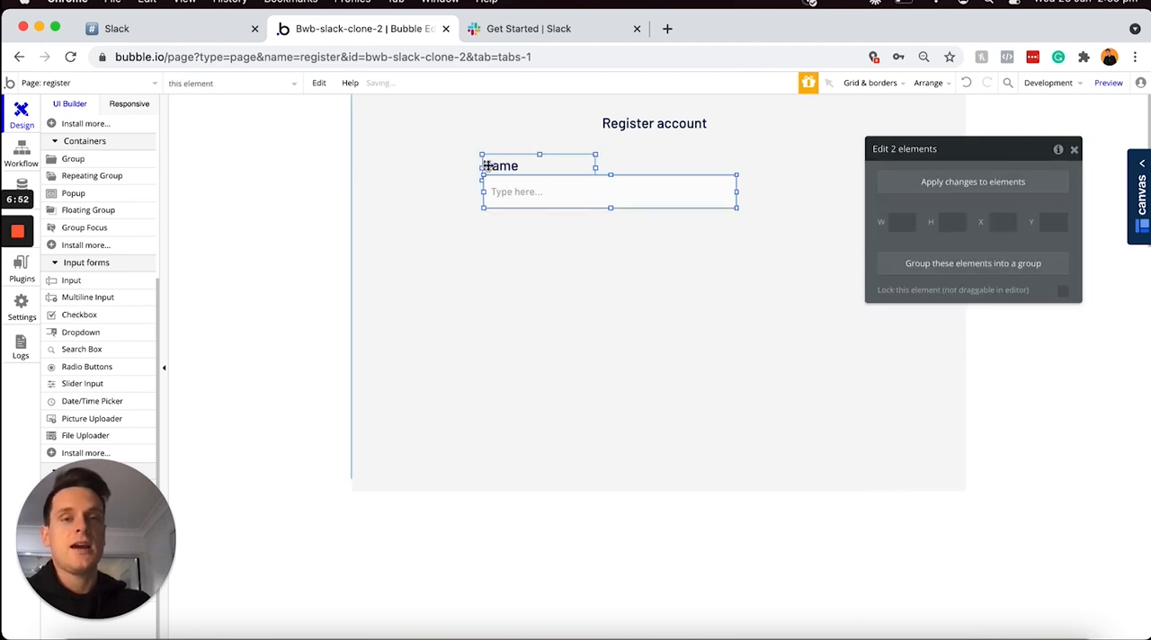
{"action": "key", "text": "Right"}
{"action": "key", "text": "Right"}
{"action": "key", "text": "Right"}
{"action": "key", "text": "Right"}
{"action": "key", "text": "Right"}
{"action": "key", "text": "Right"}
{"action": "key", "text": "Right"}
{"action": "key", "text": "Right"}
{"action": "key", "text": "Right"}
{"action": "key", "text": "Right"}
{"action": "key", "text": "Right"}
{"action": "key", "text": "Right"}
{"action": "key", "text": "Right"}
{"action": "key", "text": "Right"}
{"action": "key", "text": "Right"}
{"action": "key", "text": "Right"}
{"action": "key", "text": "Right"}
{"action": "key", "text": "Right"}
{"action": "key", "text": "Right"}
{"action": "key", "text": "Right"}
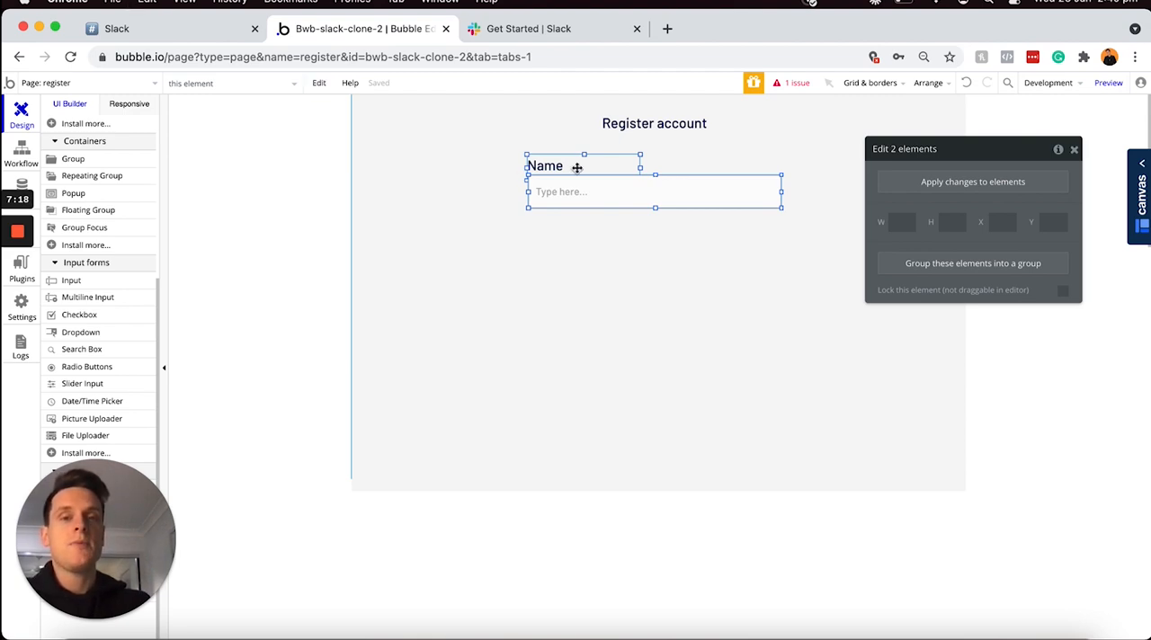
Duplicate the Name label and its input and place the copies directly below the originals.
{"action": "key", "text": "super+c"}
{"action": "key", "text": "super+v"}
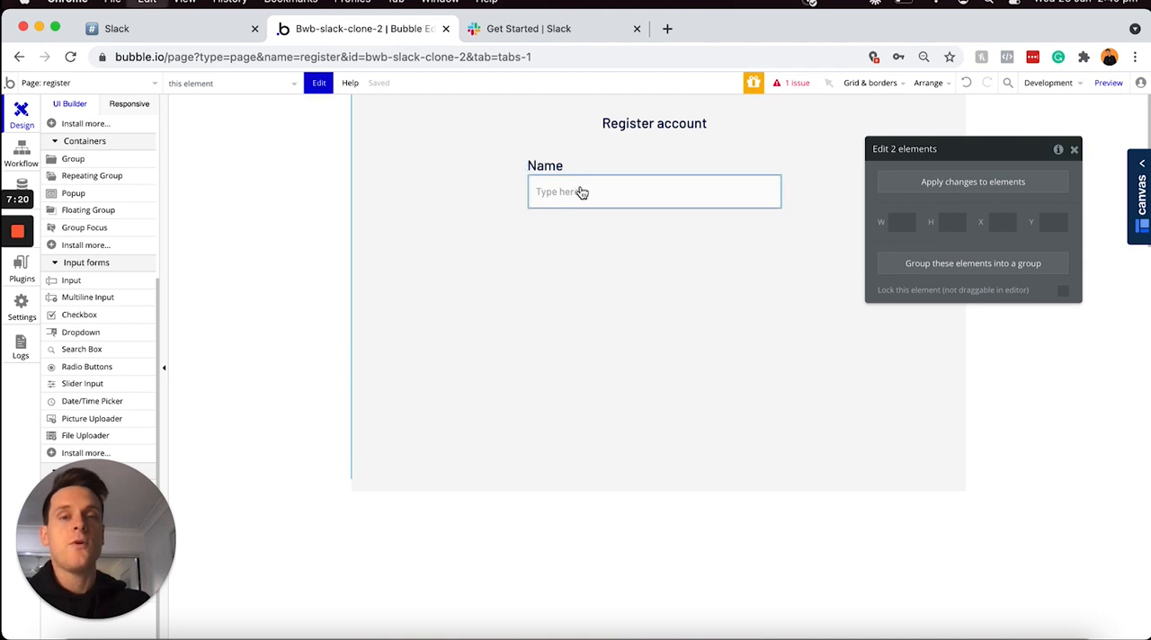
{"action": "left_click_drag", "start_coordinate": [585, 194], "coordinate": [580, 250]}
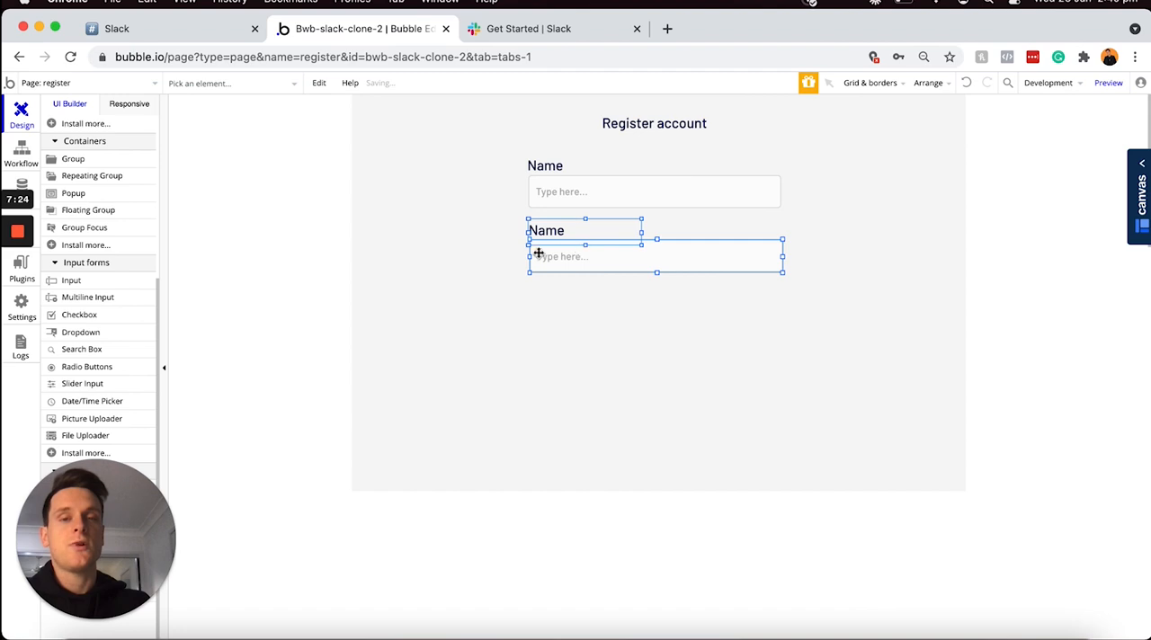
Set the text of the duplicated Name label to Email.
{"action": "double_click", "coordinate": [504, 237]}
{"action": "left_click", "coordinate": [552, 234]}
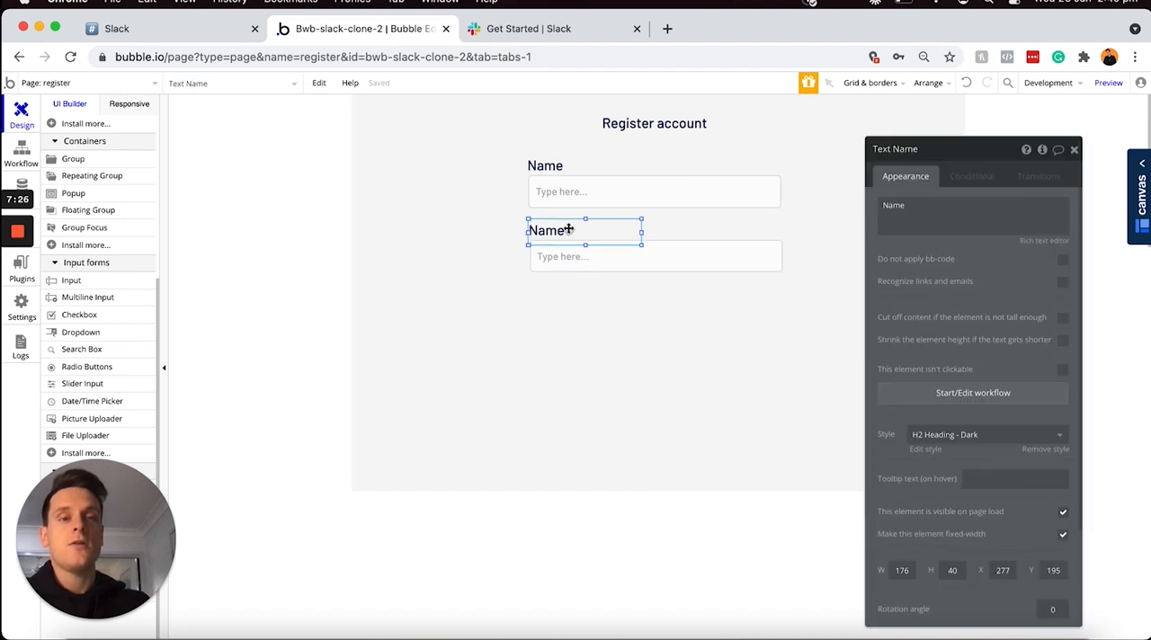
{"action": "double_click", "coordinate": [899, 206]}
{"action": "type", "text": "Email"}
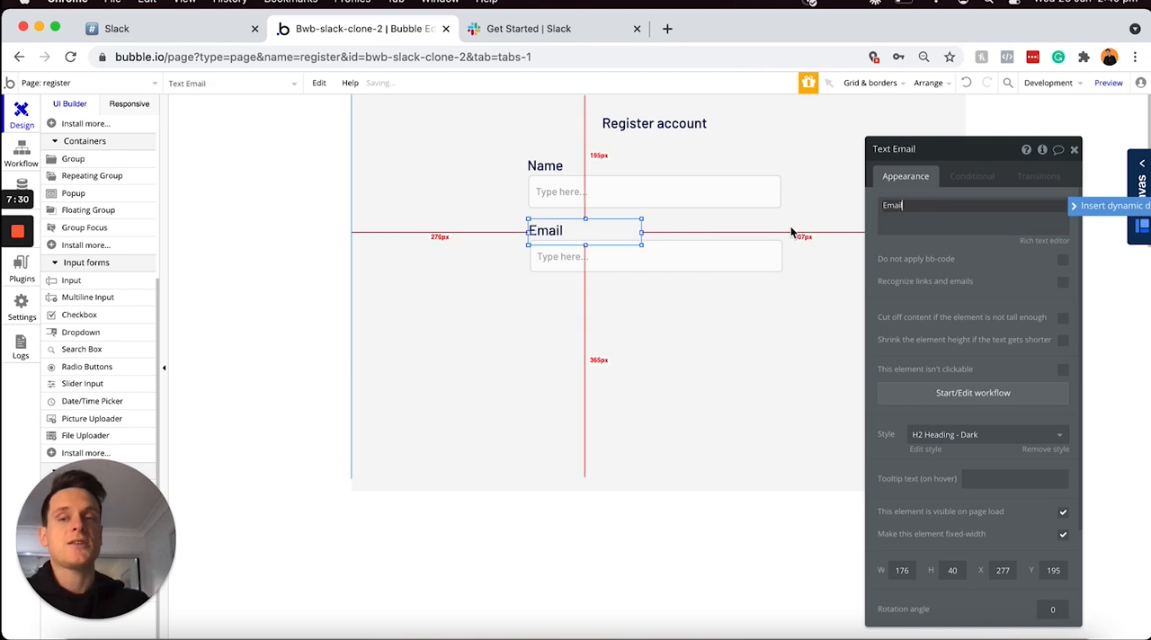
Rename the input below the Email label as "Input - Email" and set its content format to Email.
{"action": "left_click", "coordinate": [604, 262]}
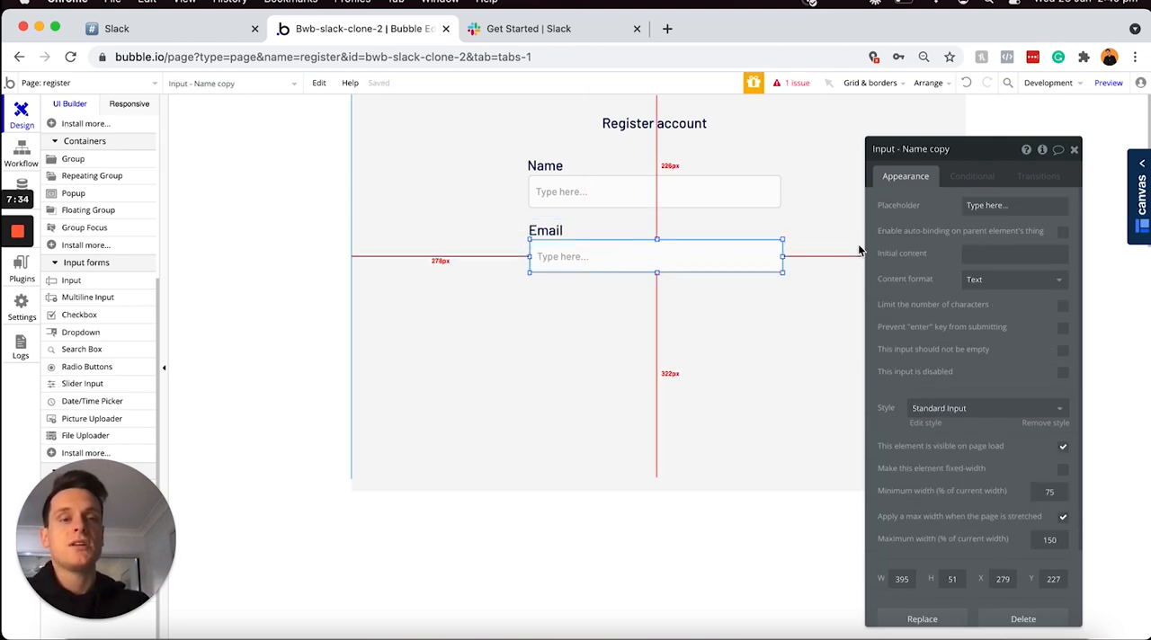
{"action": "left_click", "coordinate": [902, 150]}
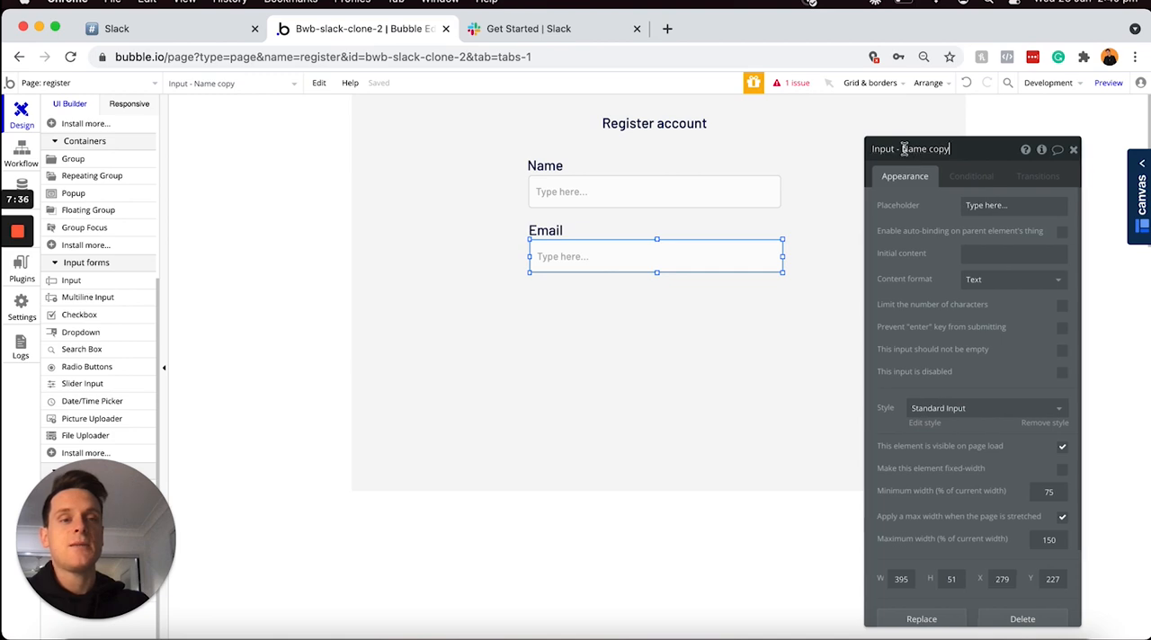
{"action": "left_click", "coordinate": [965, 149], "text": "shift"}
{"action": "type", "text": "Email"}
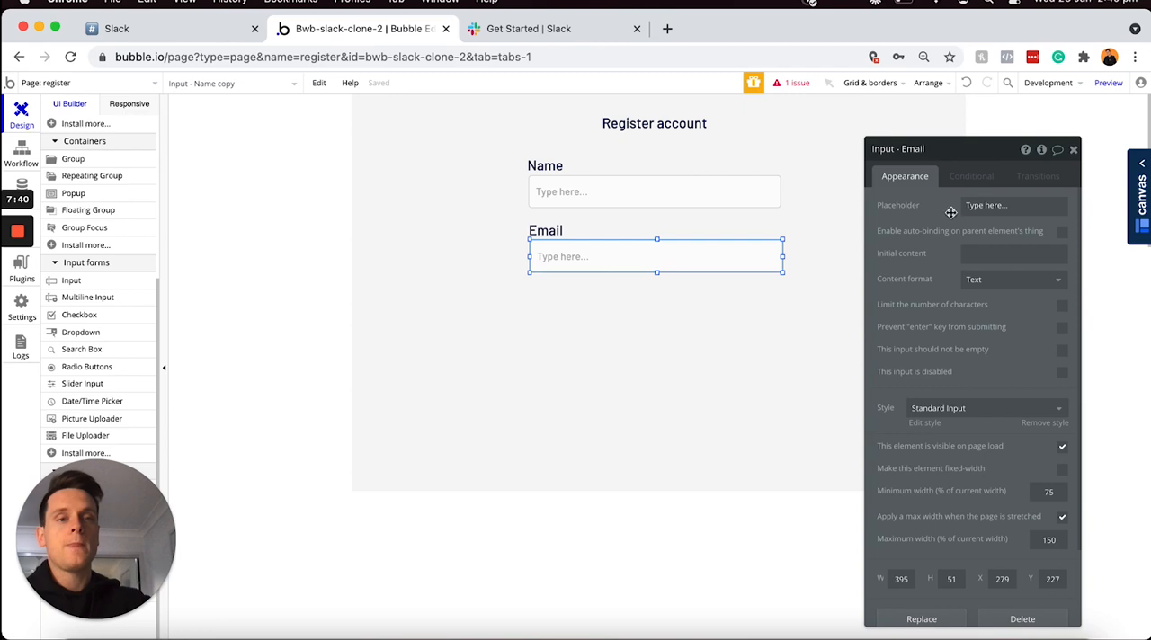
{"action": "key", "text": "Return"}
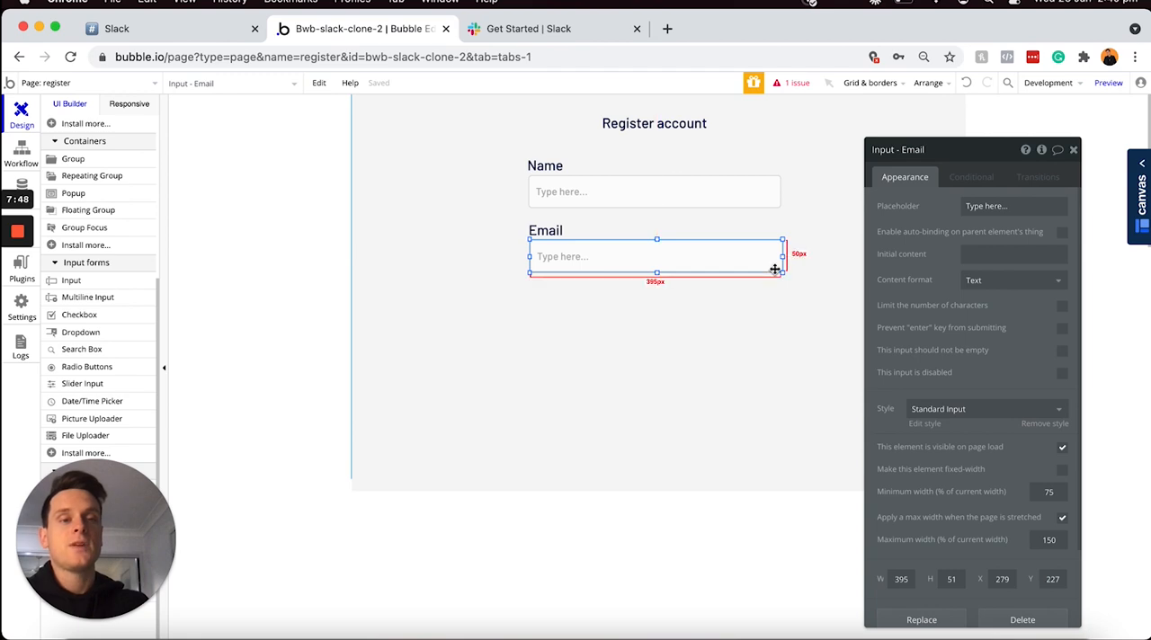
{"action": "left_click", "coordinate": [976, 284]}
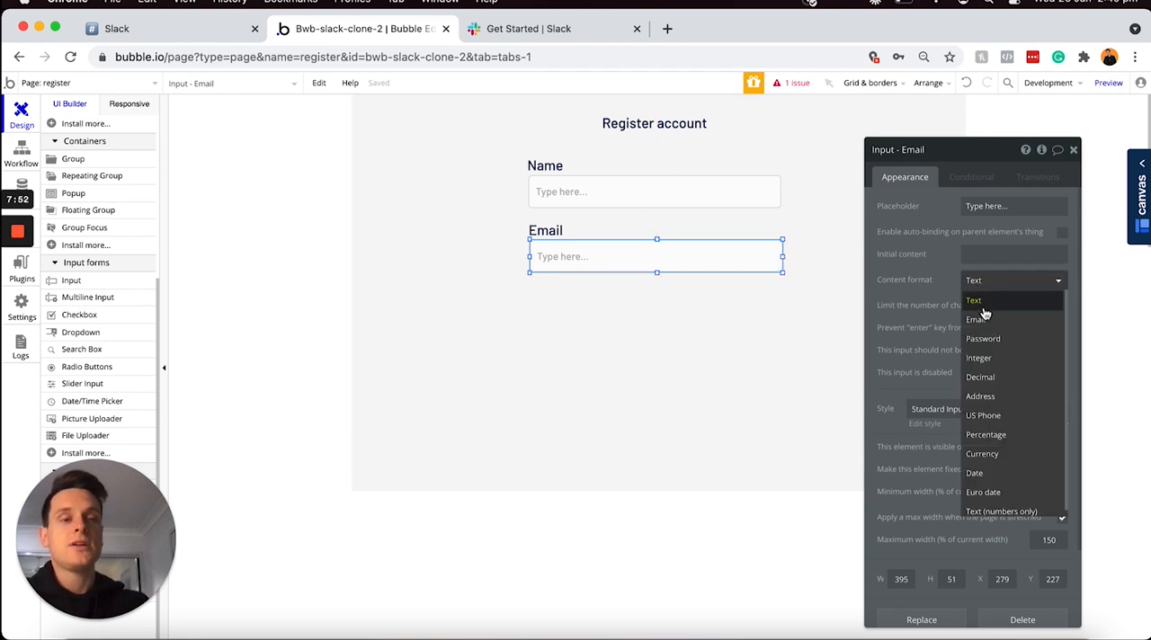
{"action": "left_click", "coordinate": [986, 322]}
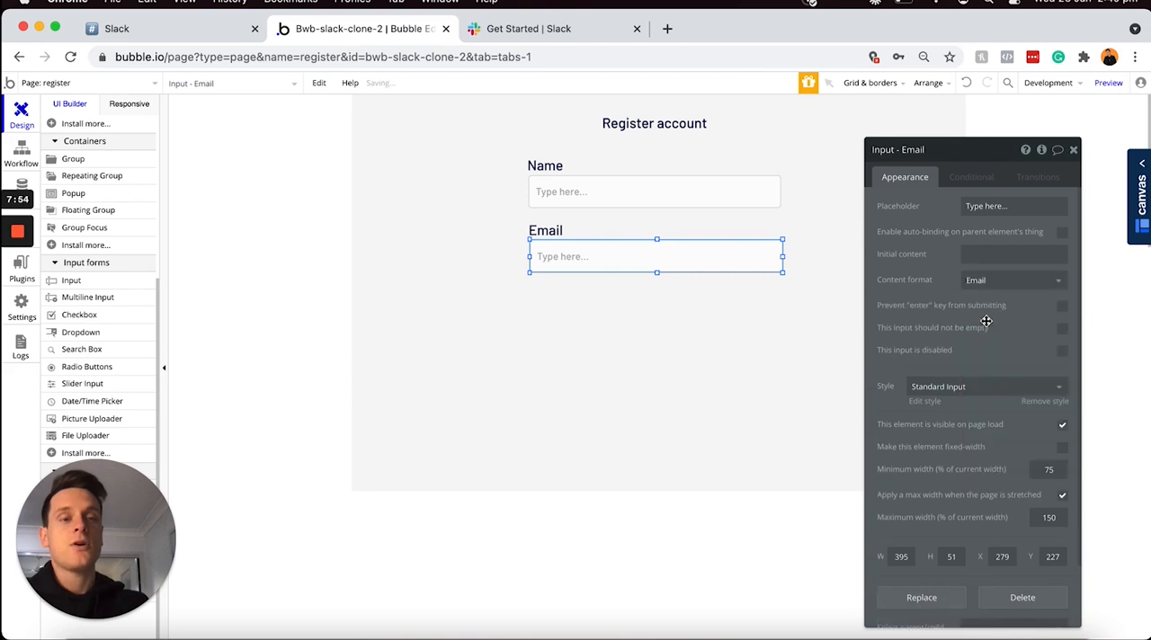
Duplicate the Email label together with its input and place the copies directly below the originals.
{"action": "left_click_drag", "start_coordinate": [688, 258], "coordinate": [667, 271]}
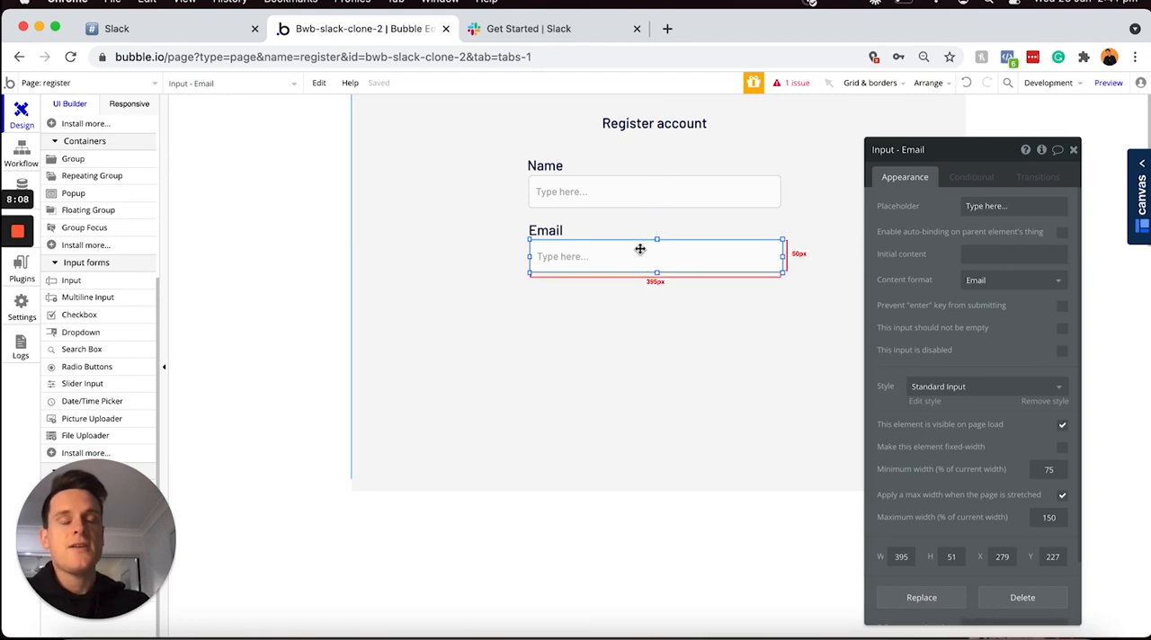
{"action": "left_click", "coordinate": [555, 229], "text": "shift"}
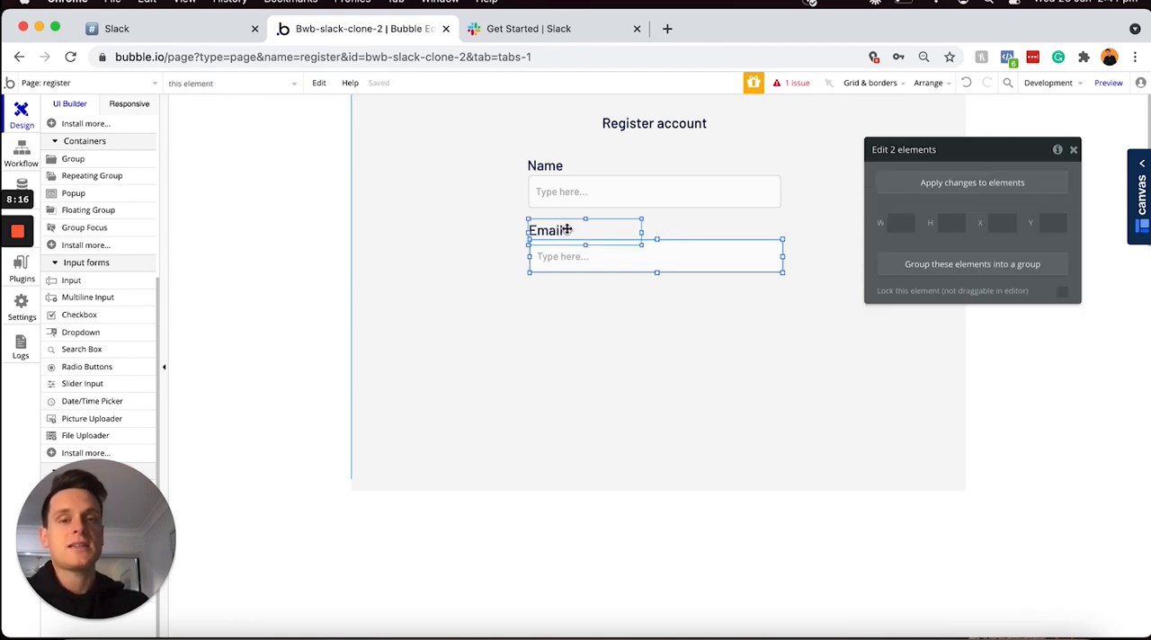
{"action": "key", "text": "super+v"}
{"action": "left_click_drag", "start_coordinate": [600, 260], "coordinate": [595, 313]}
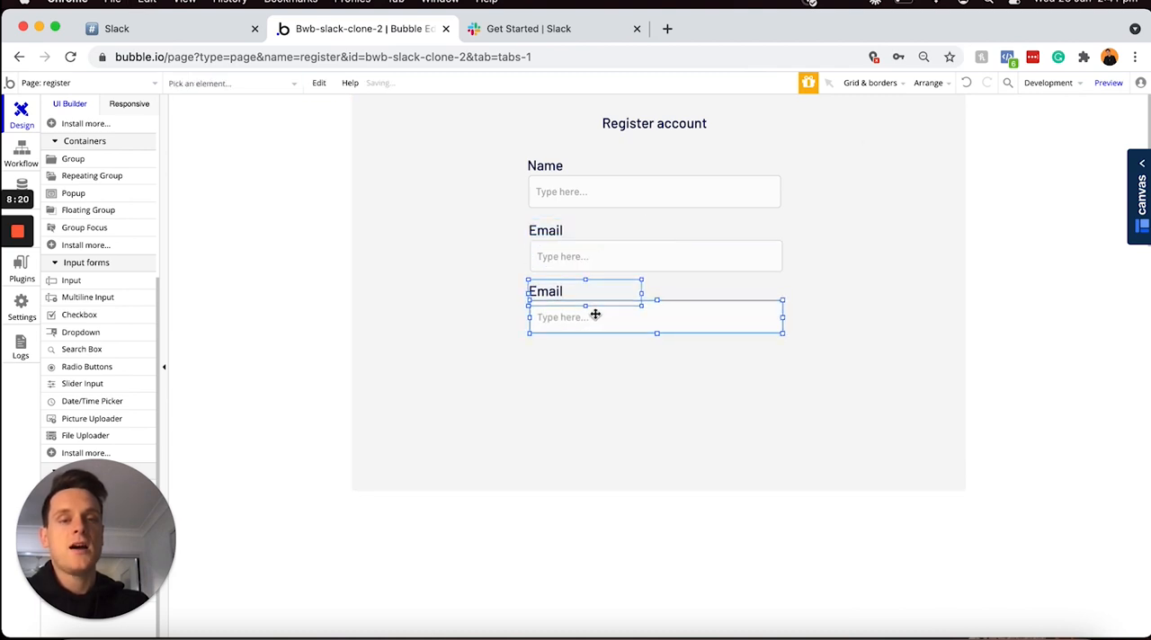
Set the text of the duplicated Email label to Password.
{"action": "left_click", "coordinate": [683, 278]}
{"action": "double_click", "coordinate": [590, 283]}
{"action": "double_click", "coordinate": [913, 205]}
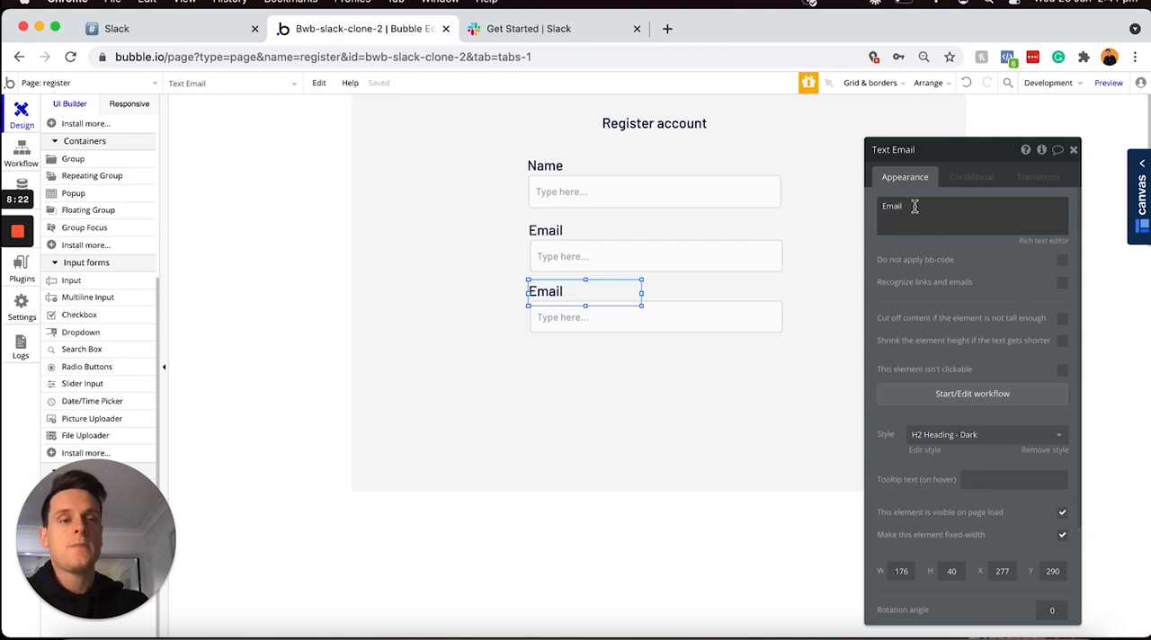
{"action": "type", "text": "Password"}
Rename the input below the Password label as "Input - Password" and set its content format to Password.
{"action": "left_click", "coordinate": [674, 324]}
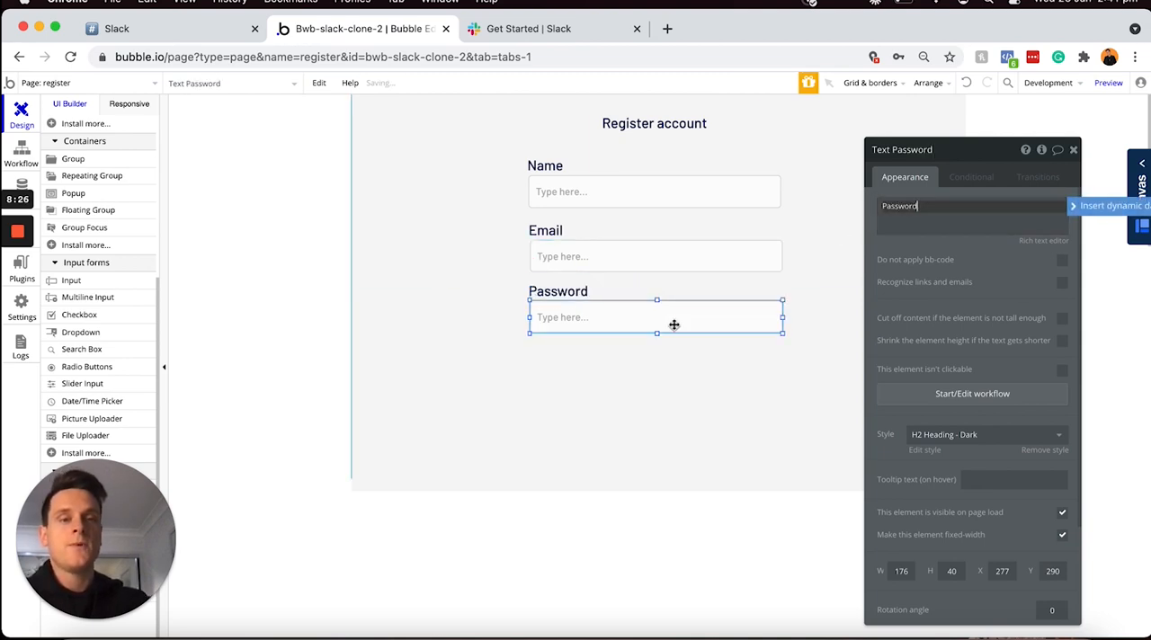
{"action": "left_click", "coordinate": [905, 153]}
{"action": "left_click", "coordinate": [901, 149]}
{"action": "key", "text": "shift+super+Right"}
{"action": "type", "text": "Password"}
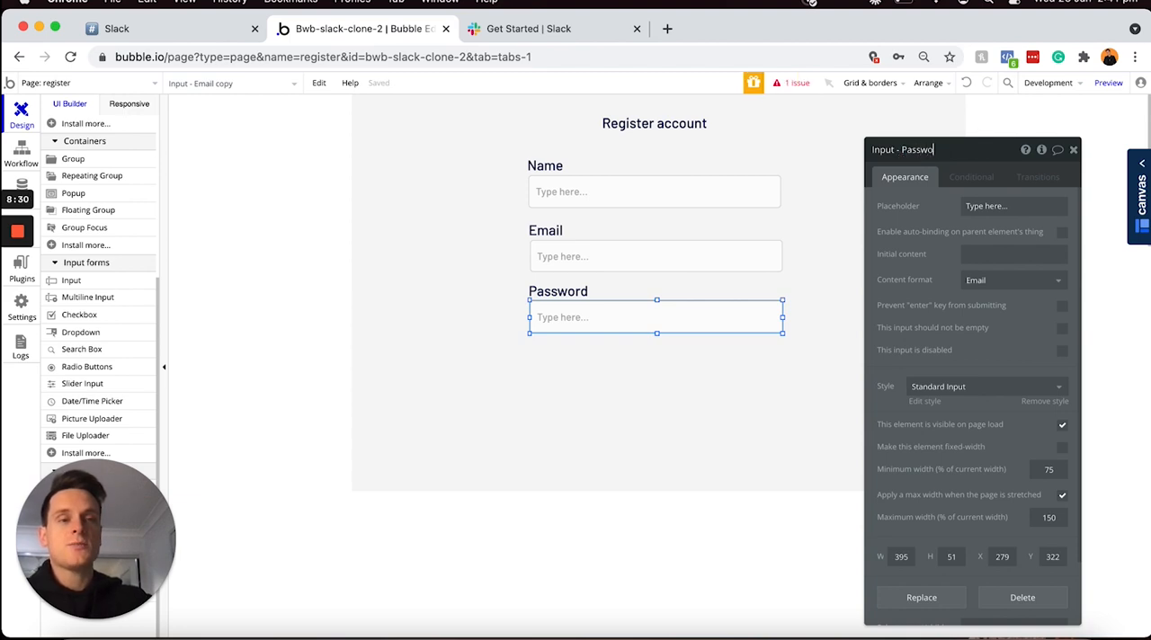
{"action": "left_click", "coordinate": [985, 286]}
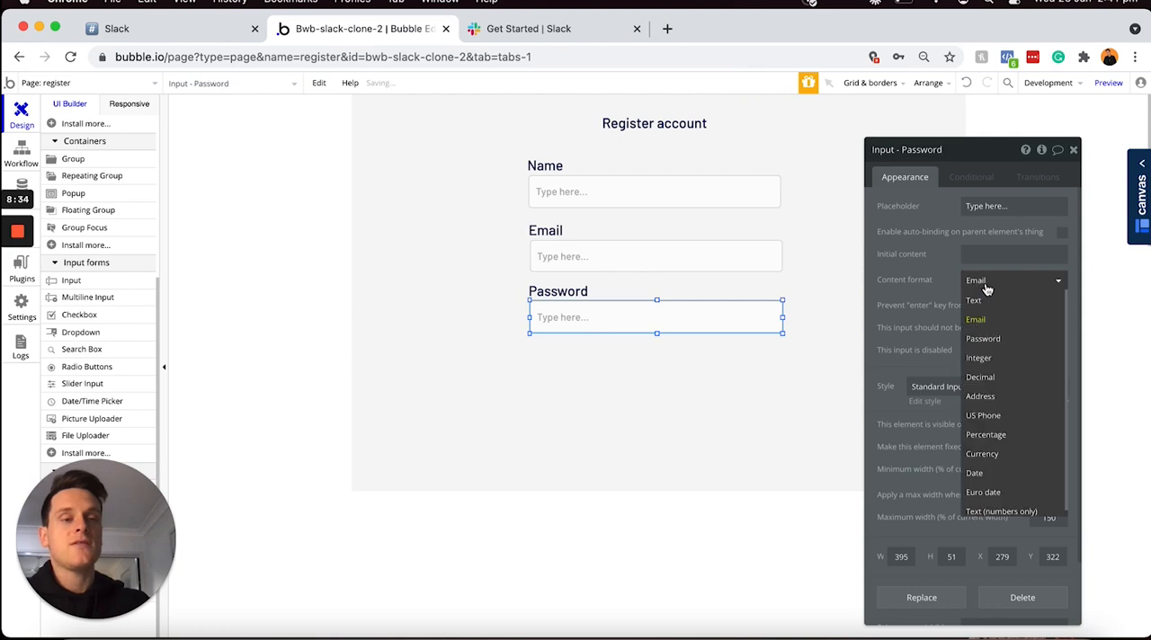
{"action": "left_click", "coordinate": [983, 339]}
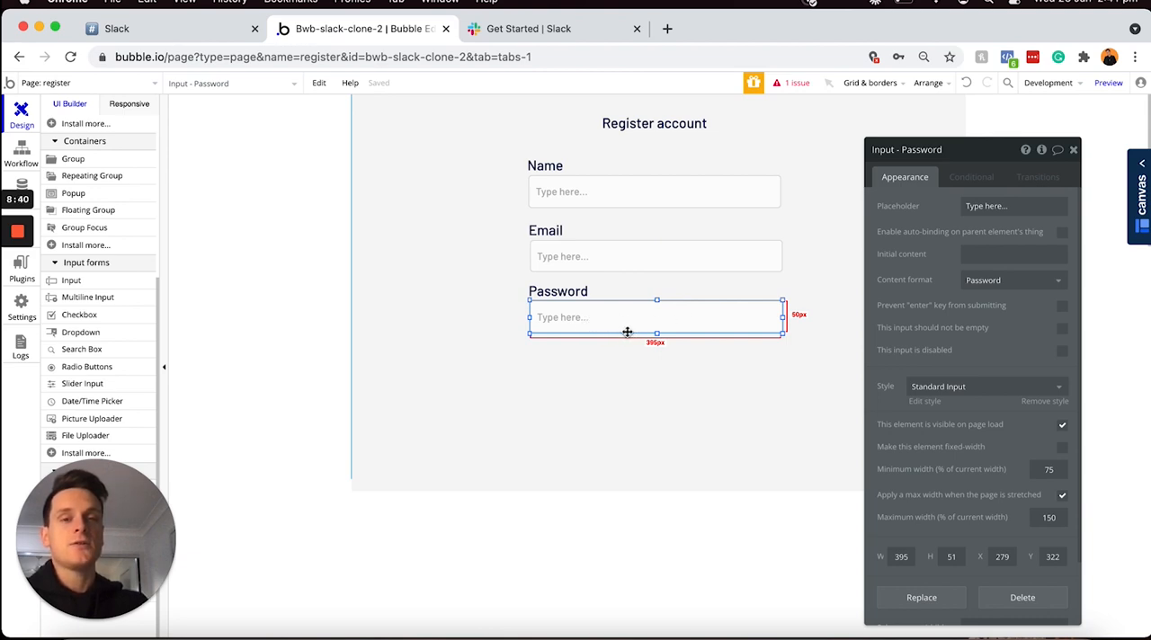
Draw a button about 184 by 46 px below the password input and set its text to Register.
{"action": "scroll", "coordinate": [108, 352], "scroll_direction": "up", "scroll_amount": 5}
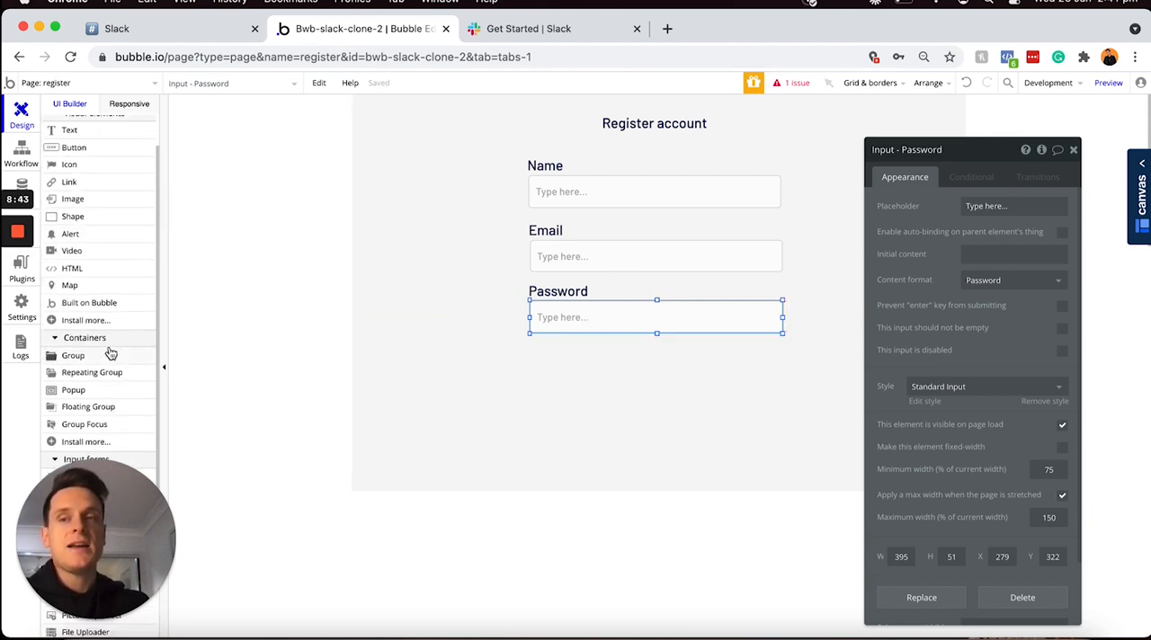
{"action": "left_click", "coordinate": [75, 150]}
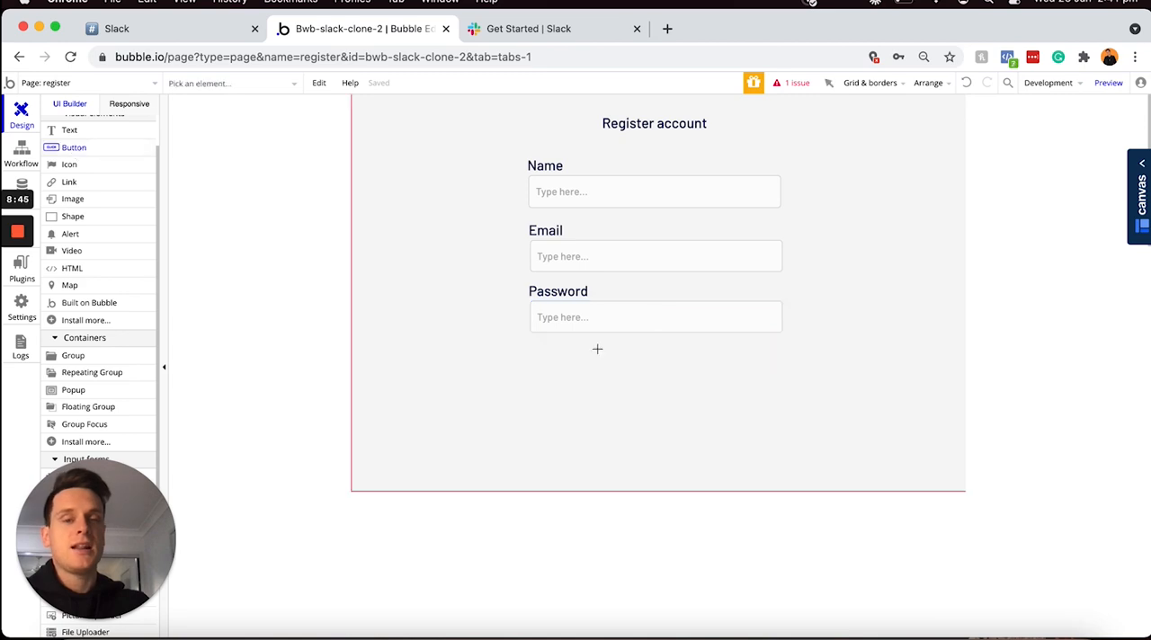
{"action": "left_click_drag", "start_coordinate": [597, 356], "coordinate": [717, 388]}
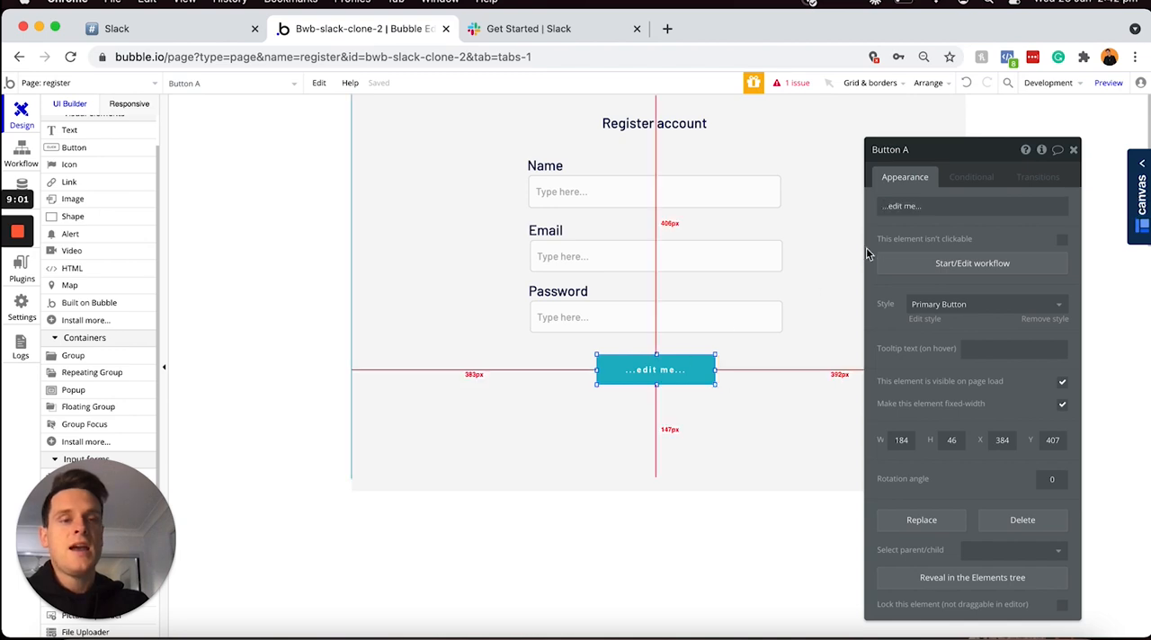
{"action": "left_click", "coordinate": [920, 207]}
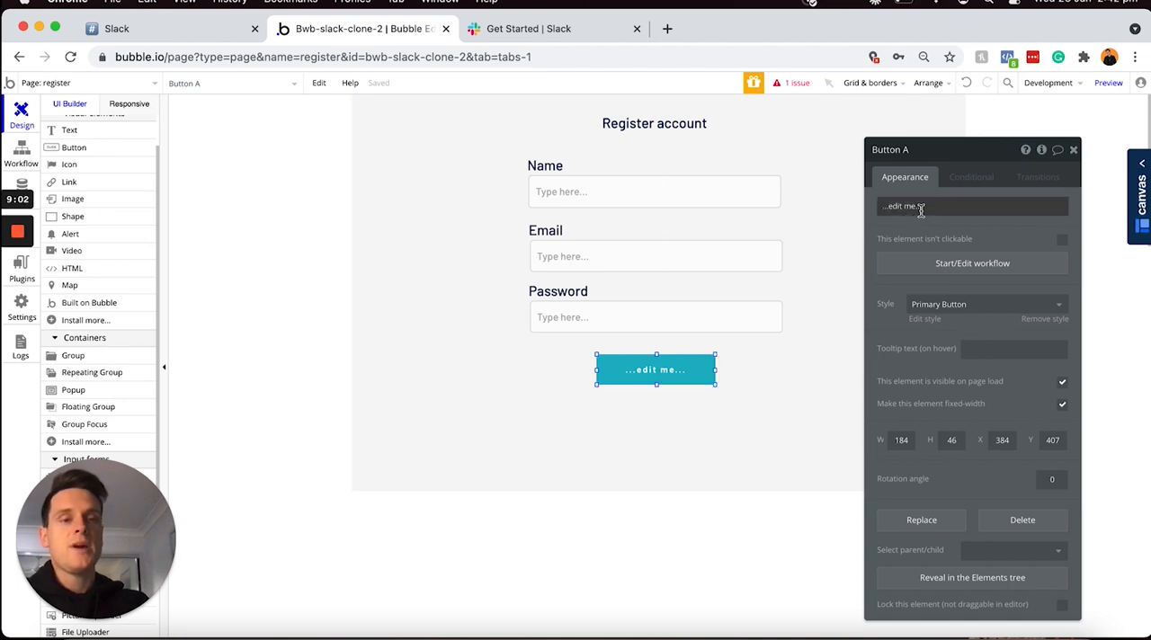
{"action": "left_click", "coordinate": [922, 208]}
{"action": "type", "text": "Register"}
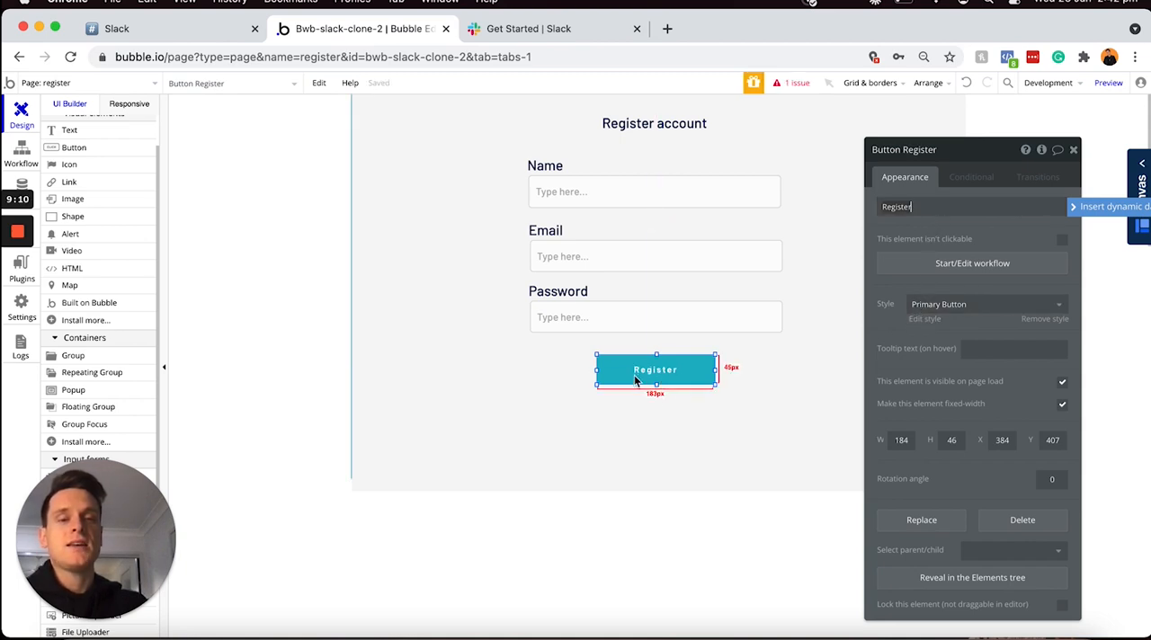
Edit the Register button's Primary Button style and set its background color to #611F69.
{"action": "left_click", "coordinate": [920, 319]}
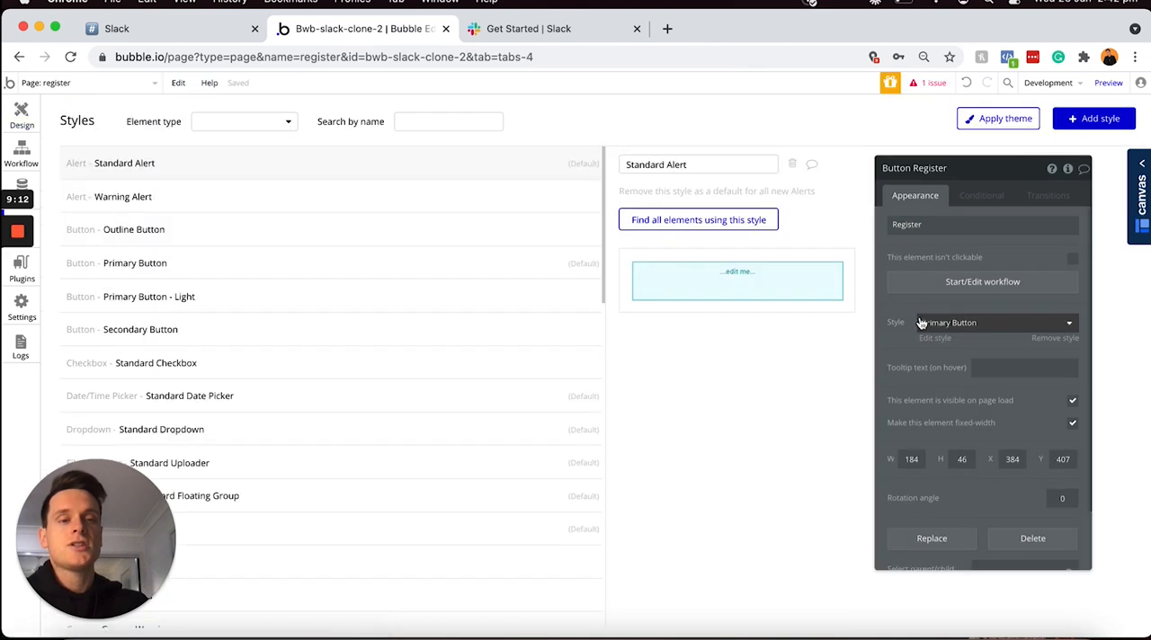
{"action": "left_click", "coordinate": [1000, 335]}
{"action": "key", "text": "super+a"}
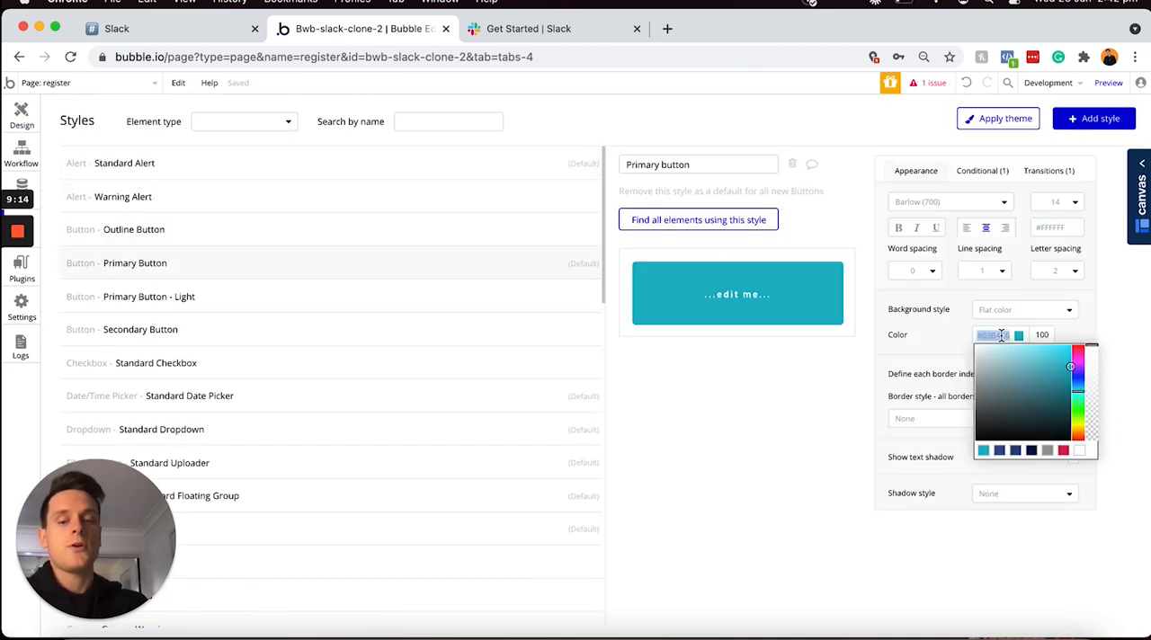
{"action": "key", "text": "super+v"}
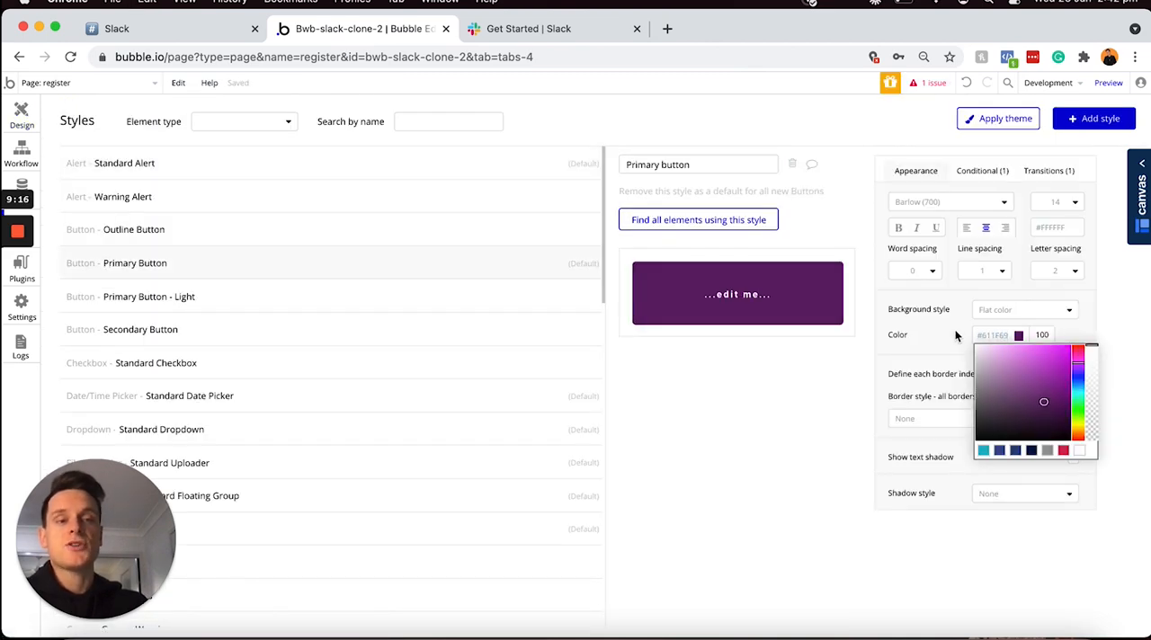
{"action": "left_click", "coordinate": [955, 335]}
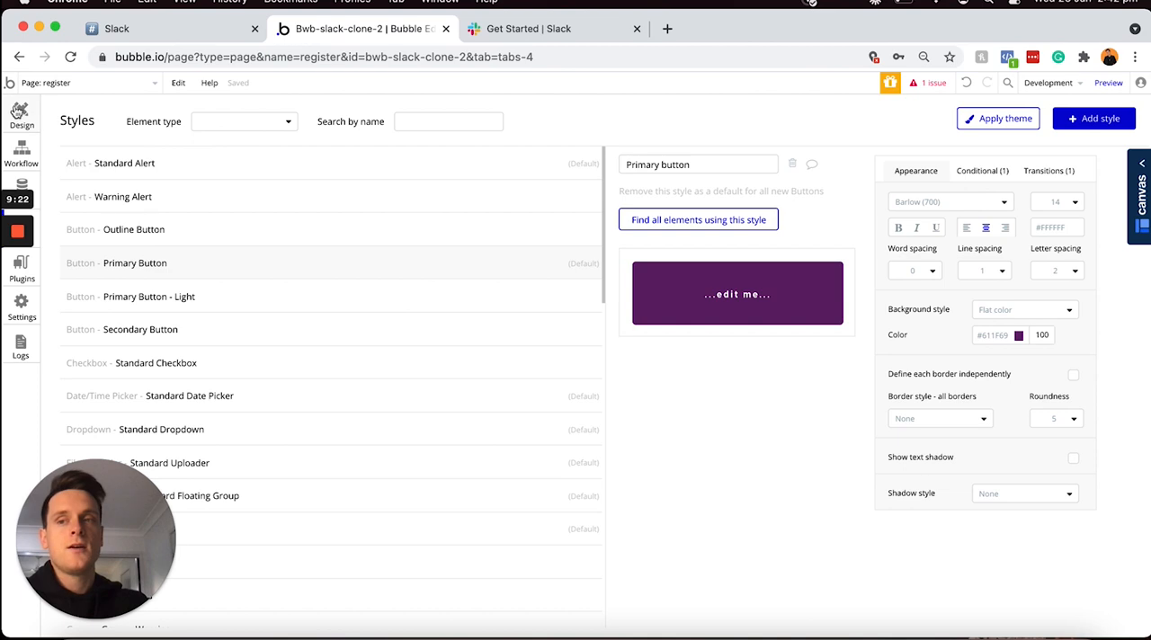
Return to the page design and center the Register button horizontally.
{"action": "left_click", "coordinate": [20, 113]}
{"action": "right_click", "coordinate": [640, 370]}
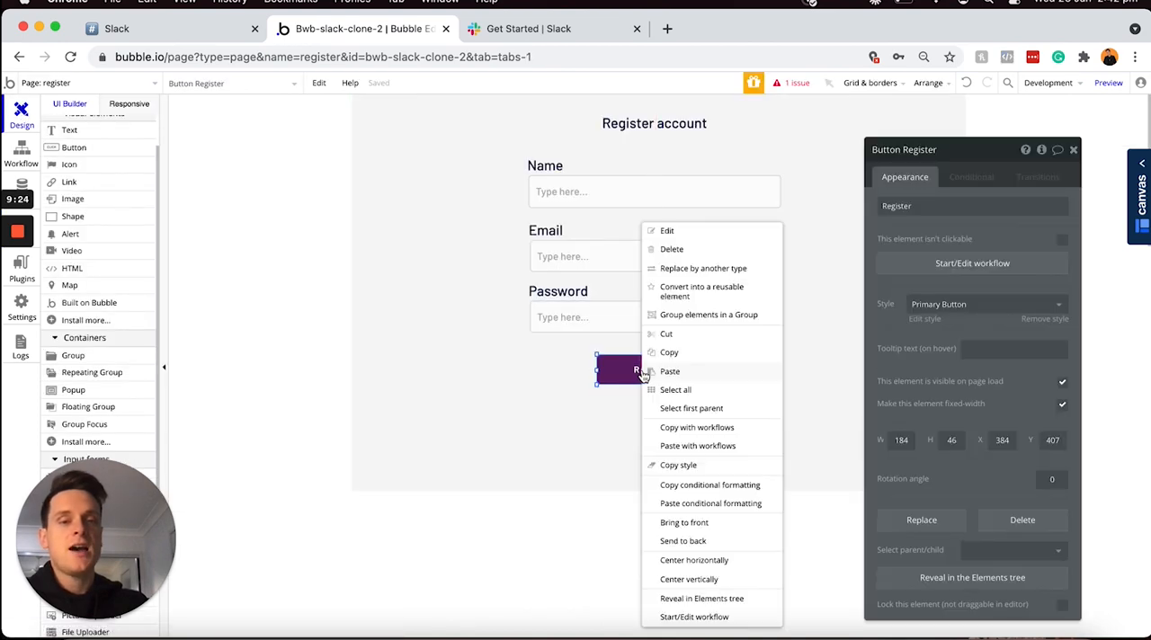
{"action": "left_click", "coordinate": [694, 560]}
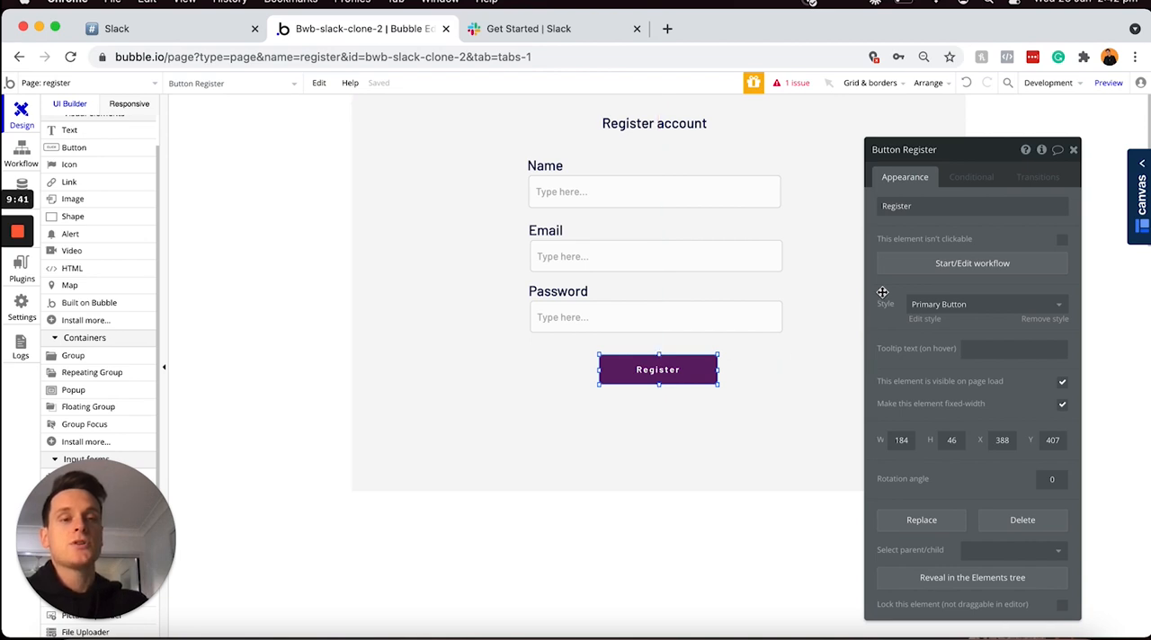
Create a workflow for the Register button and add a "Sign the user up" action to it.
{"action": "left_click", "coordinate": [938, 266]}
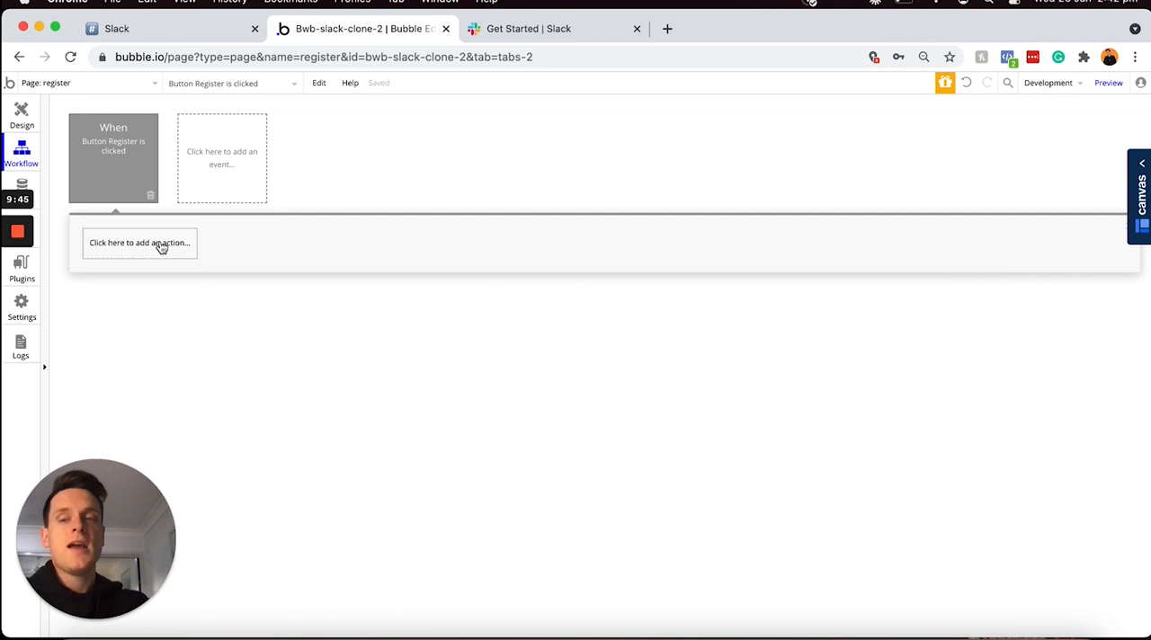
{"action": "left_click", "coordinate": [157, 245]}
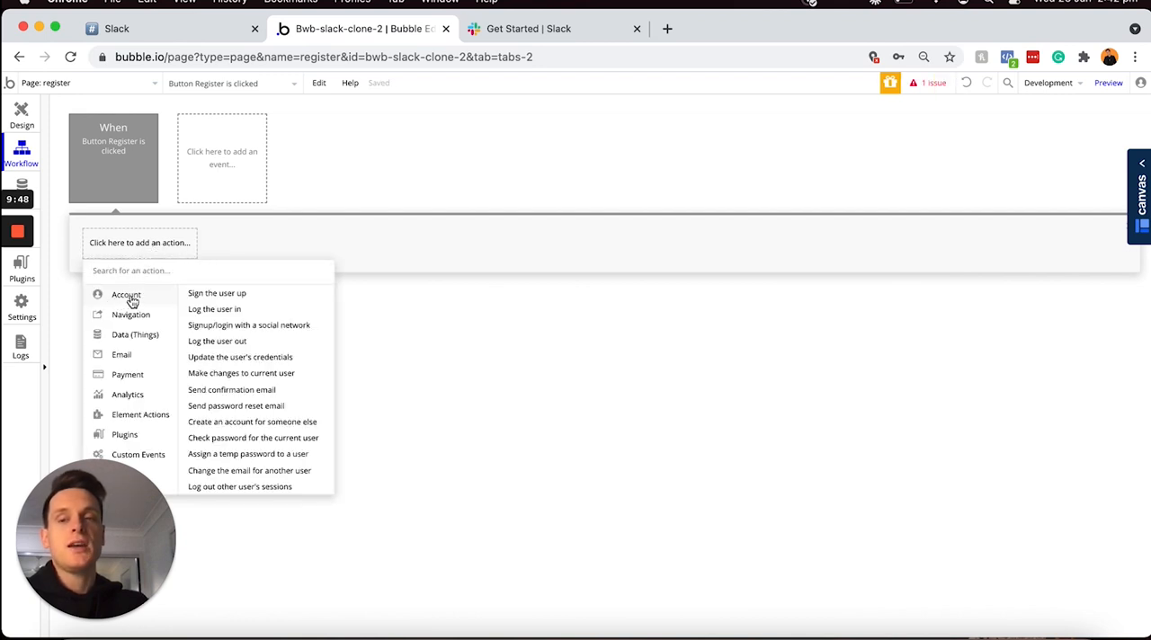
{"action": "left_click", "coordinate": [235, 295]}
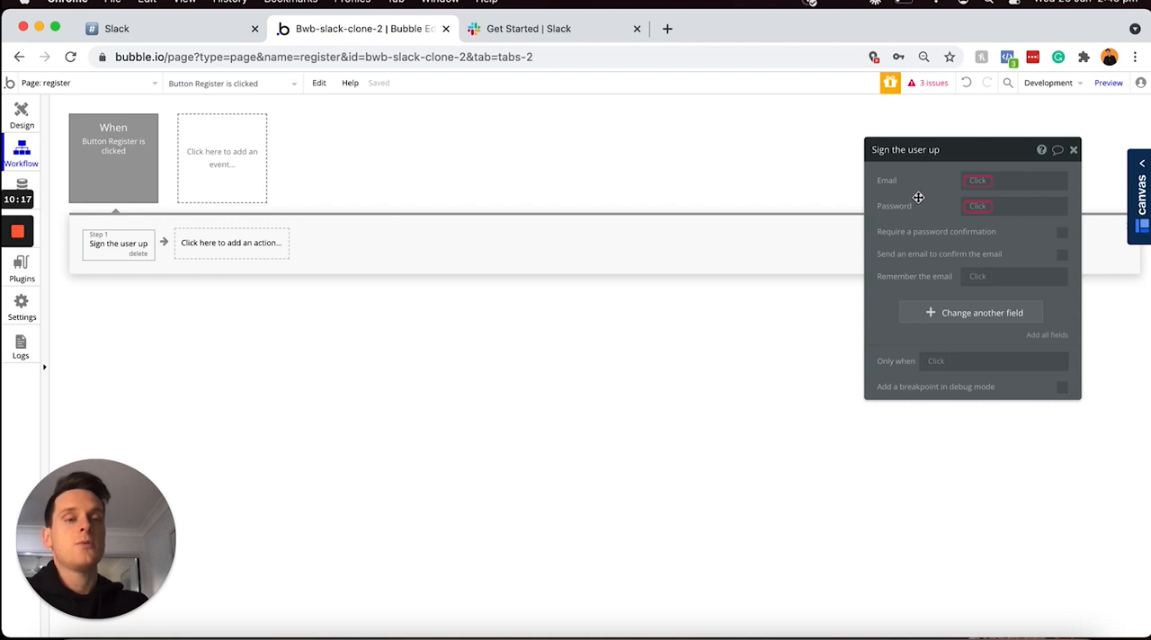
In the sign-up action, set Email to Input - Email's value and Password to Input - Password's value.
{"action": "left_click", "coordinate": [977, 182]}
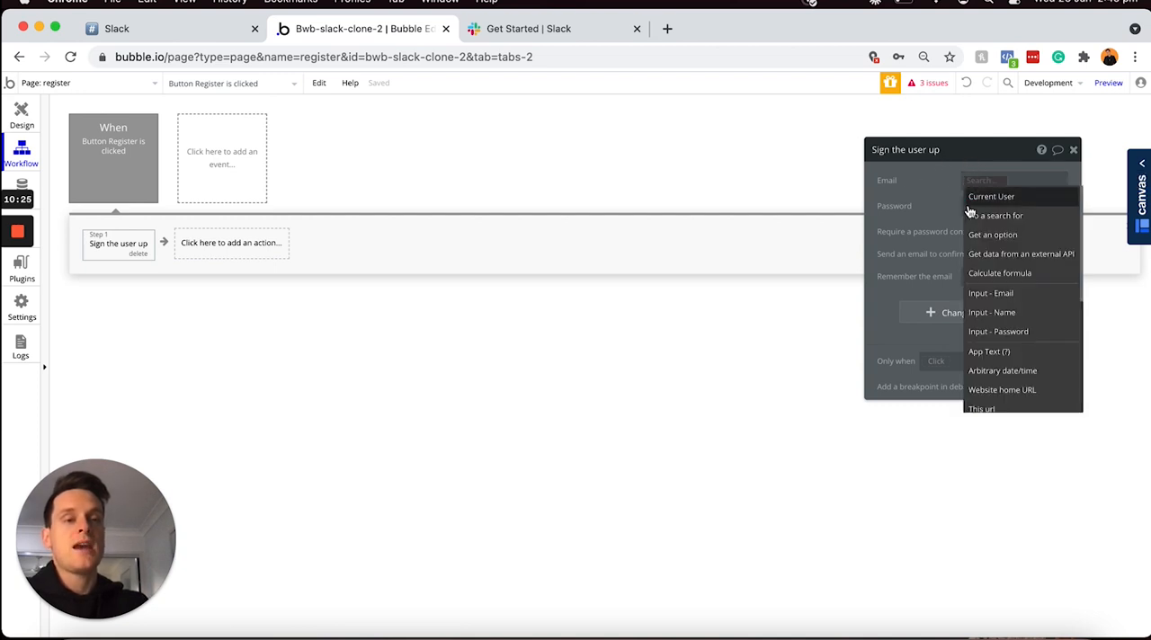
{"action": "left_click", "coordinate": [996, 295]}
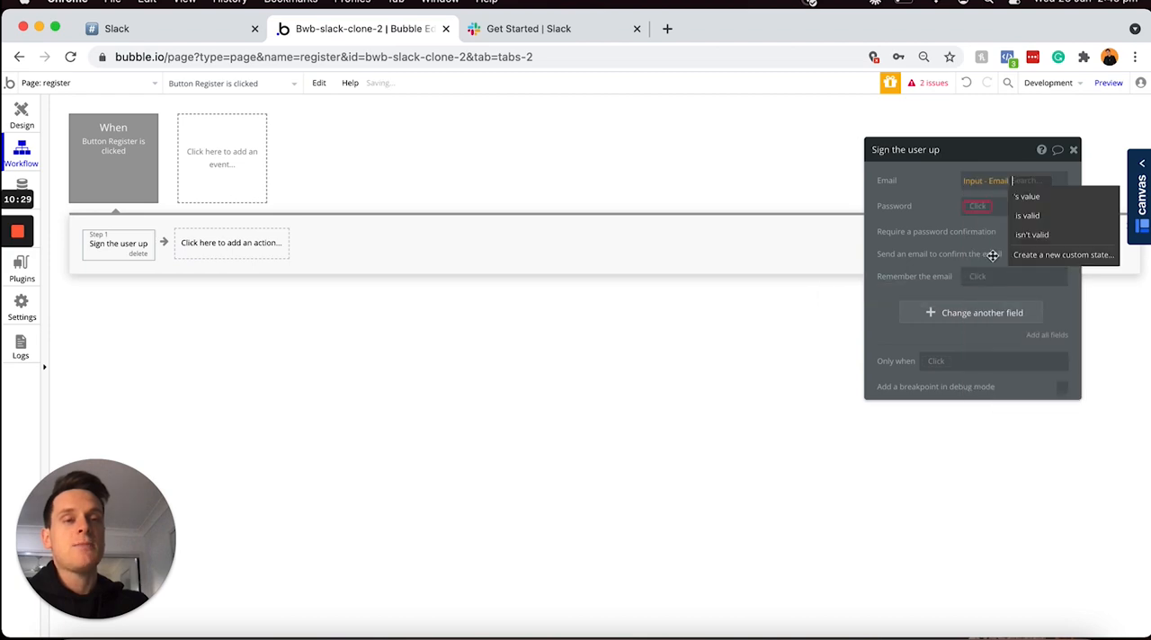
{"action": "left_click", "coordinate": [1023, 197]}
{"action": "left_click", "coordinate": [978, 207]}
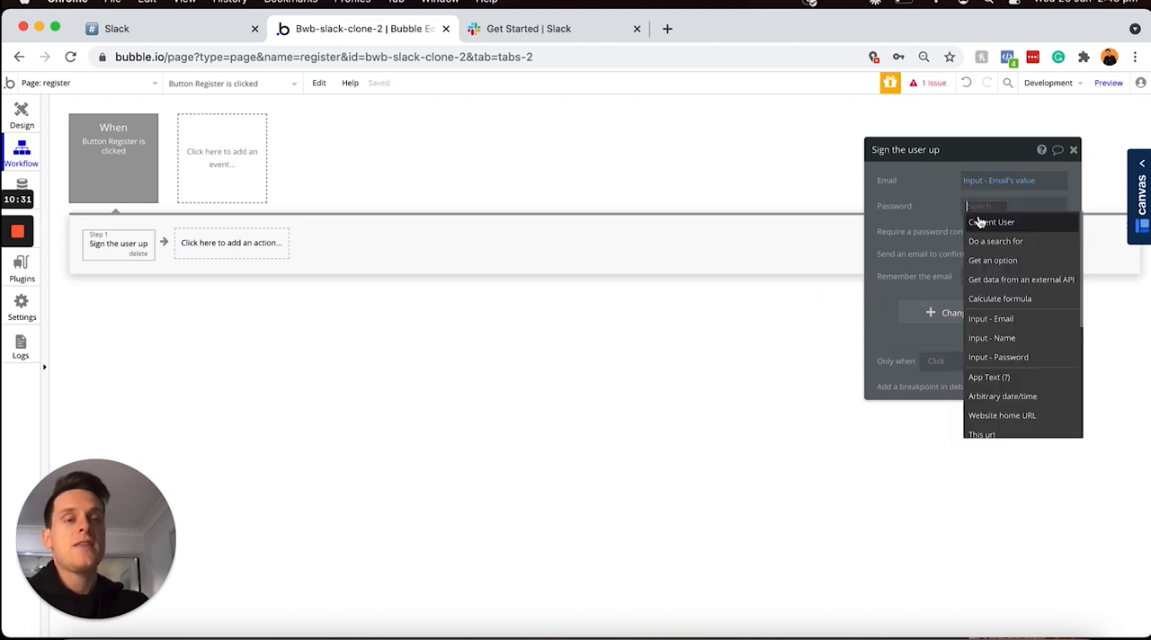
{"action": "left_click", "coordinate": [987, 358]}
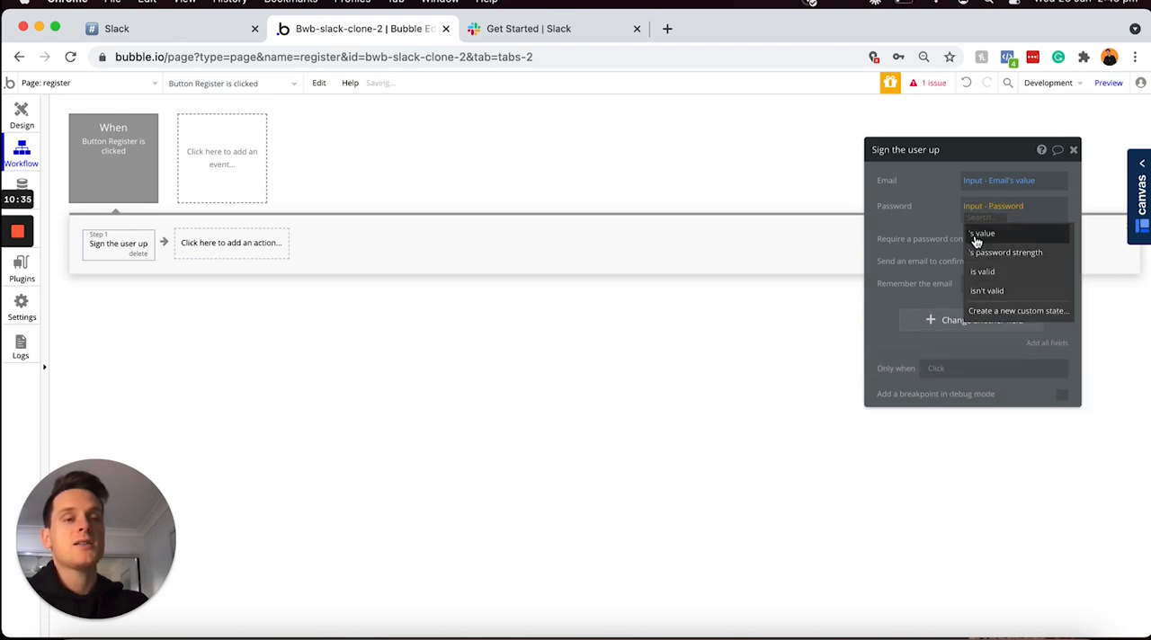
{"action": "left_click", "coordinate": [975, 232]}
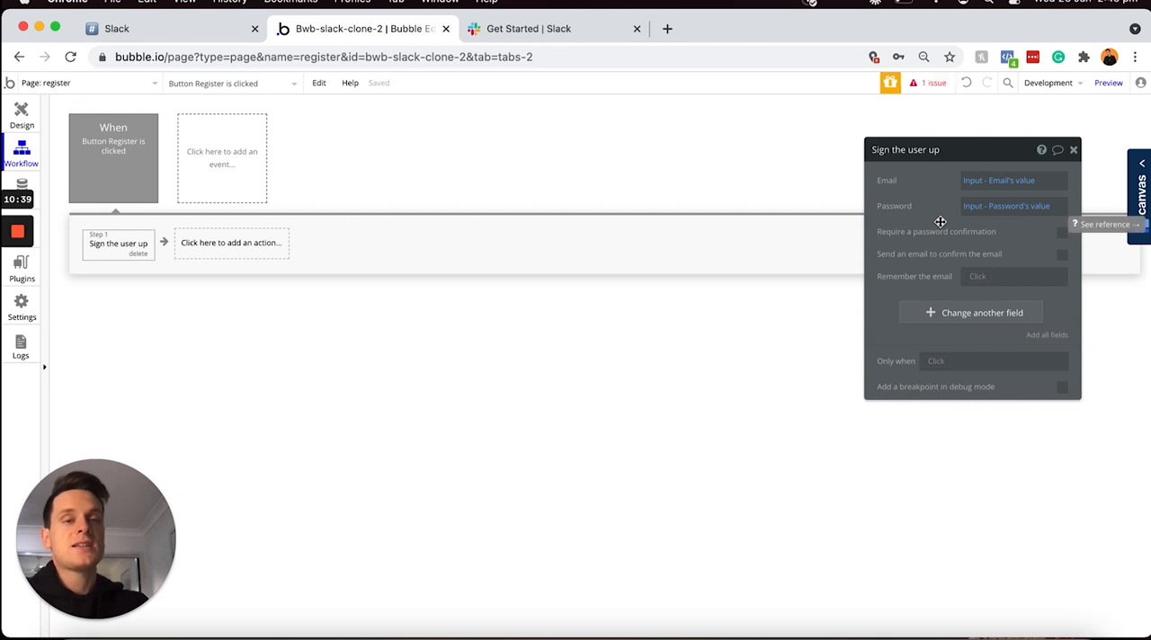
Add the Name field to the sign-up action and set it to Input - Name's value.
{"action": "left_click", "coordinate": [933, 315]}
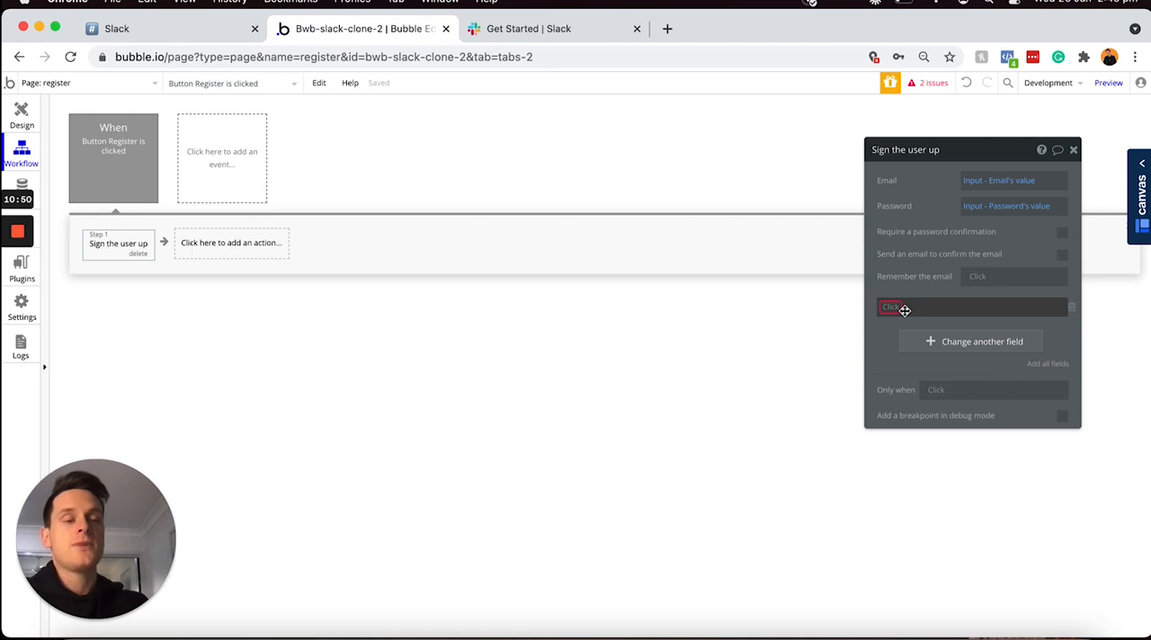
{"action": "left_click", "coordinate": [890, 307]}
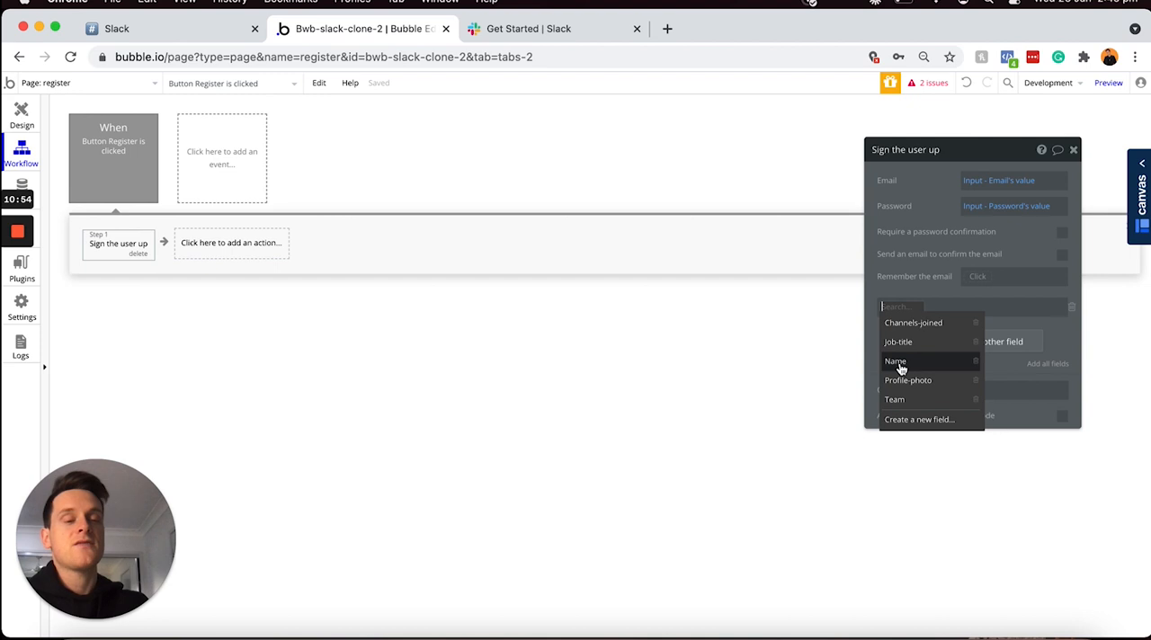
{"action": "left_click", "coordinate": [898, 361]}
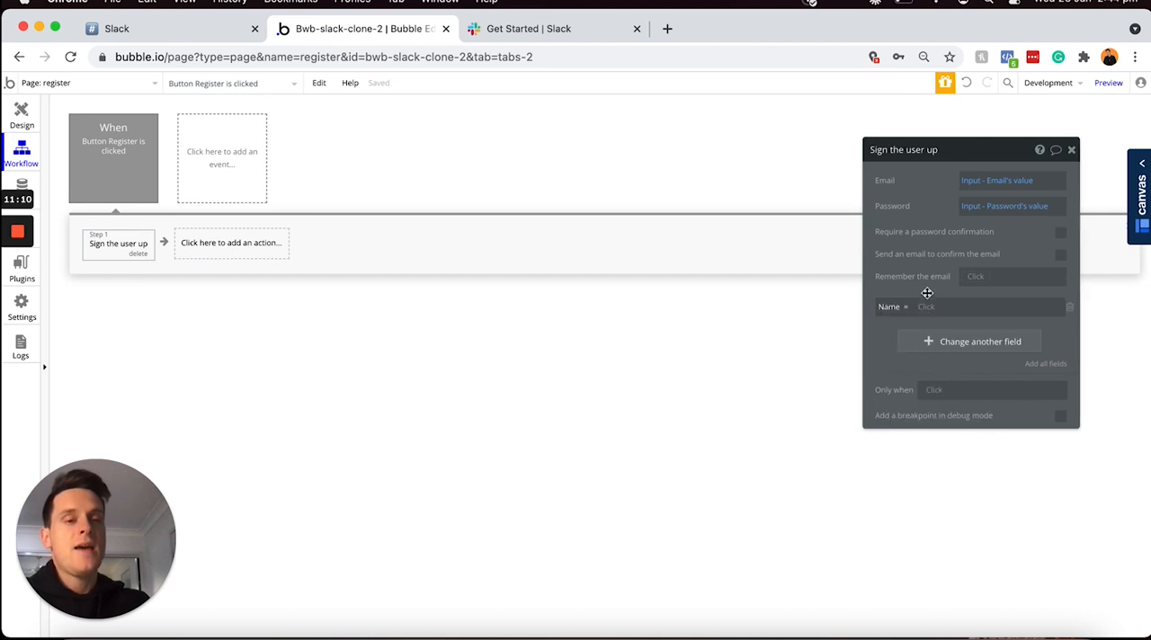
{"action": "left_click", "coordinate": [925, 308]}
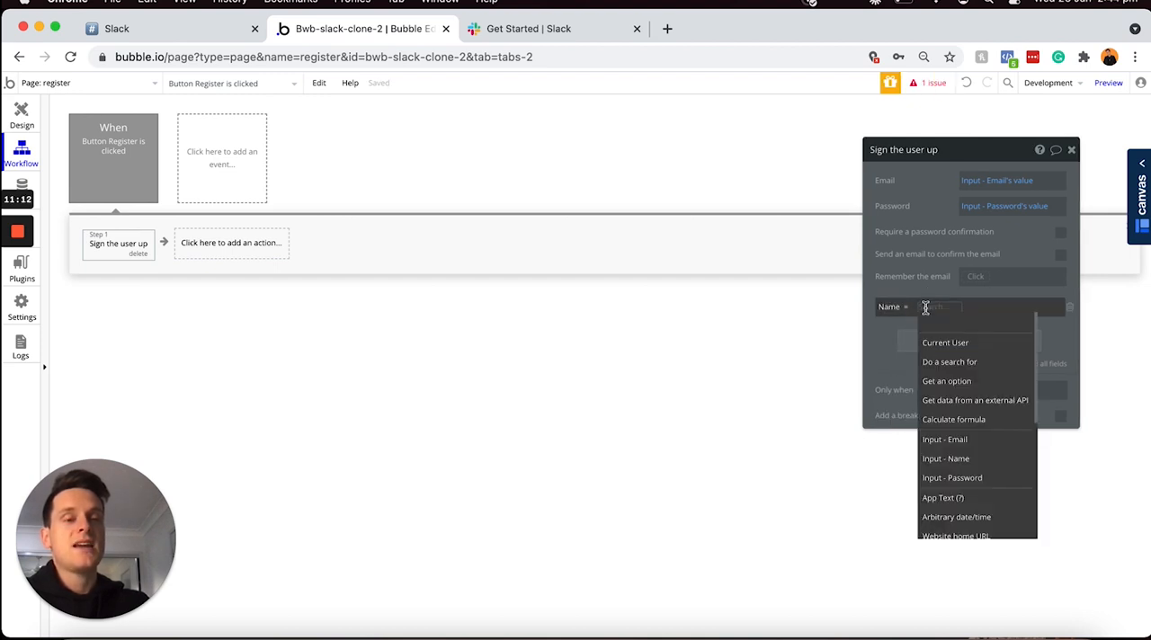
{"action": "left_click", "coordinate": [952, 459]}
{"action": "left_click", "coordinate": [976, 322]}
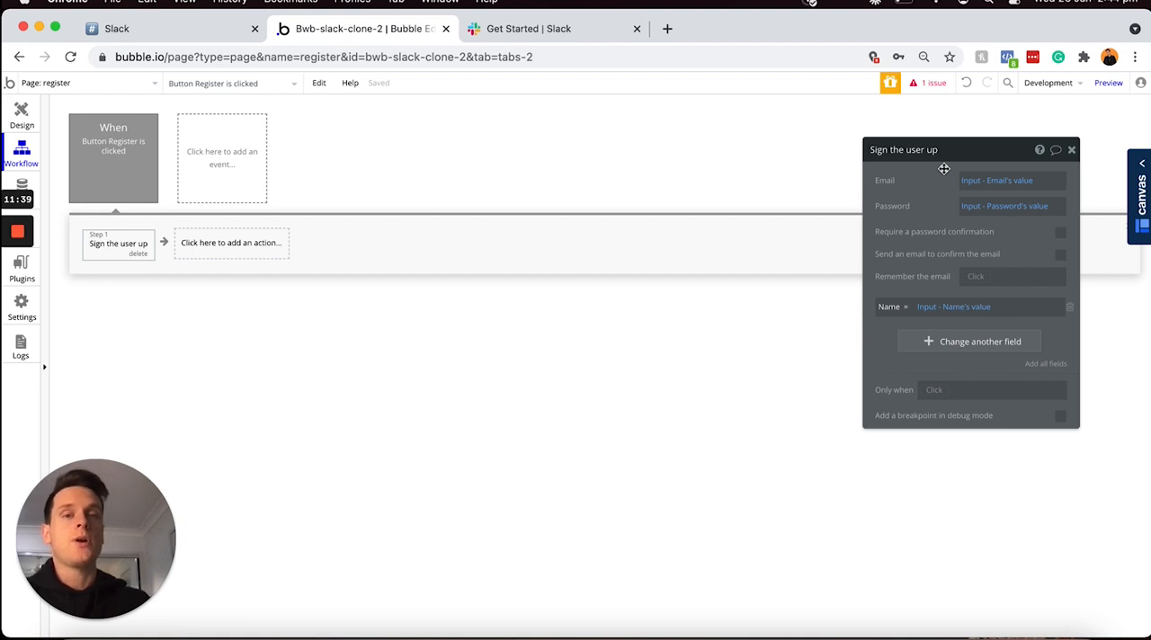
Switch to the Slack sign-up page, create a workspace with promotional emails declined, and enter "Test team" as the team name.
{"action": "left_click", "coordinate": [605, 30]}
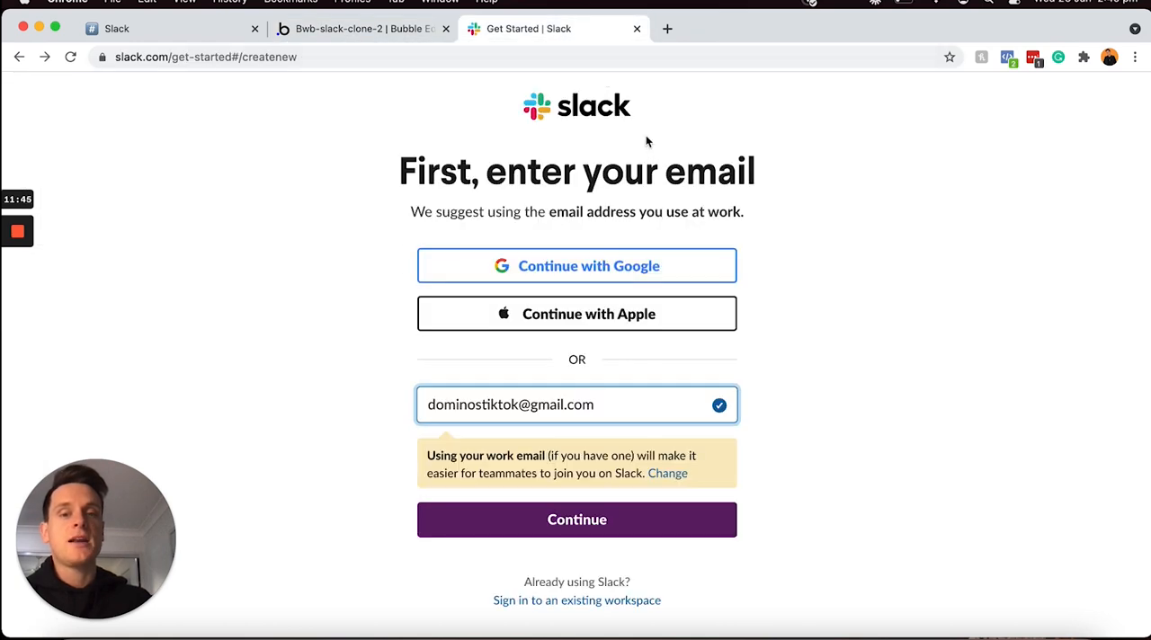
{"action": "left_click", "coordinate": [567, 523]}
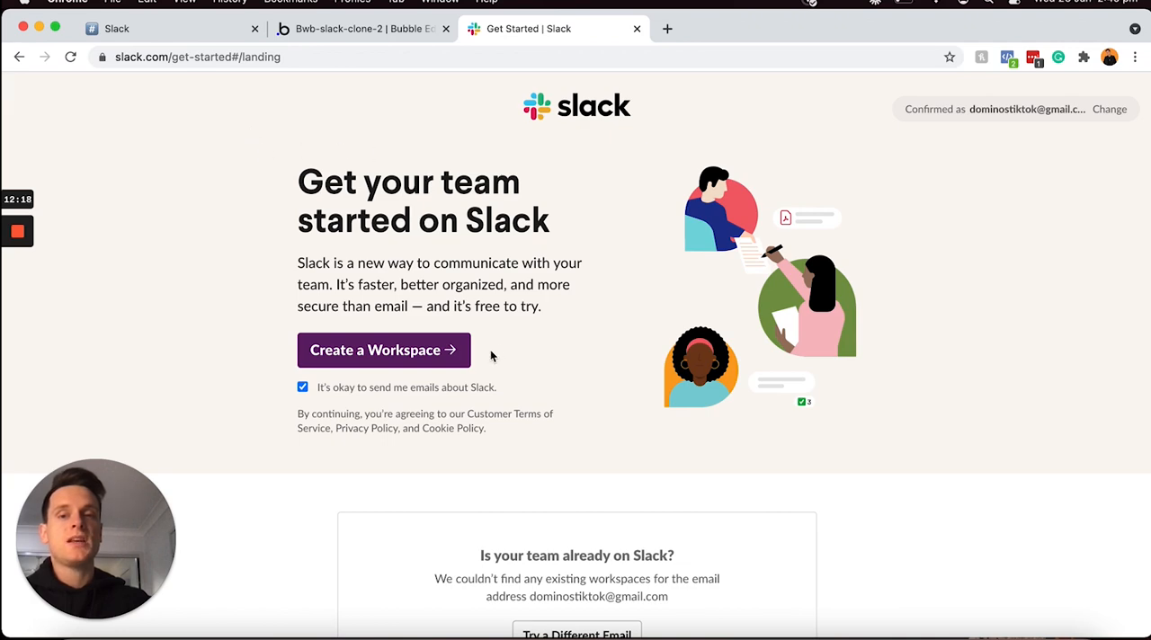
{"action": "left_click", "coordinate": [303, 389]}
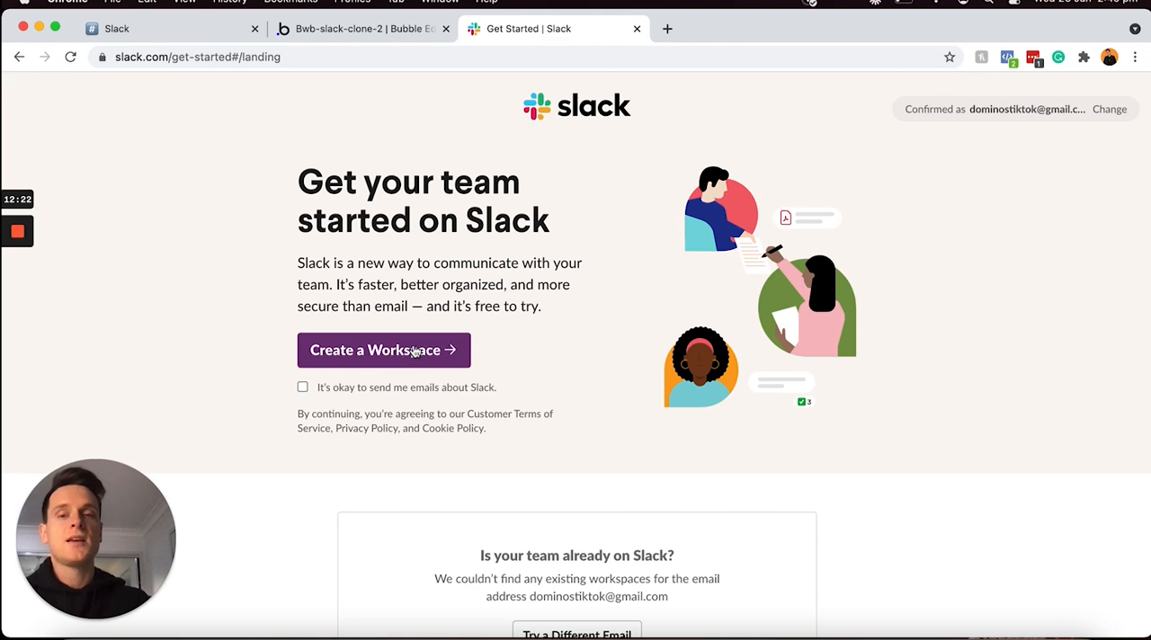
{"action": "left_click", "coordinate": [404, 354]}
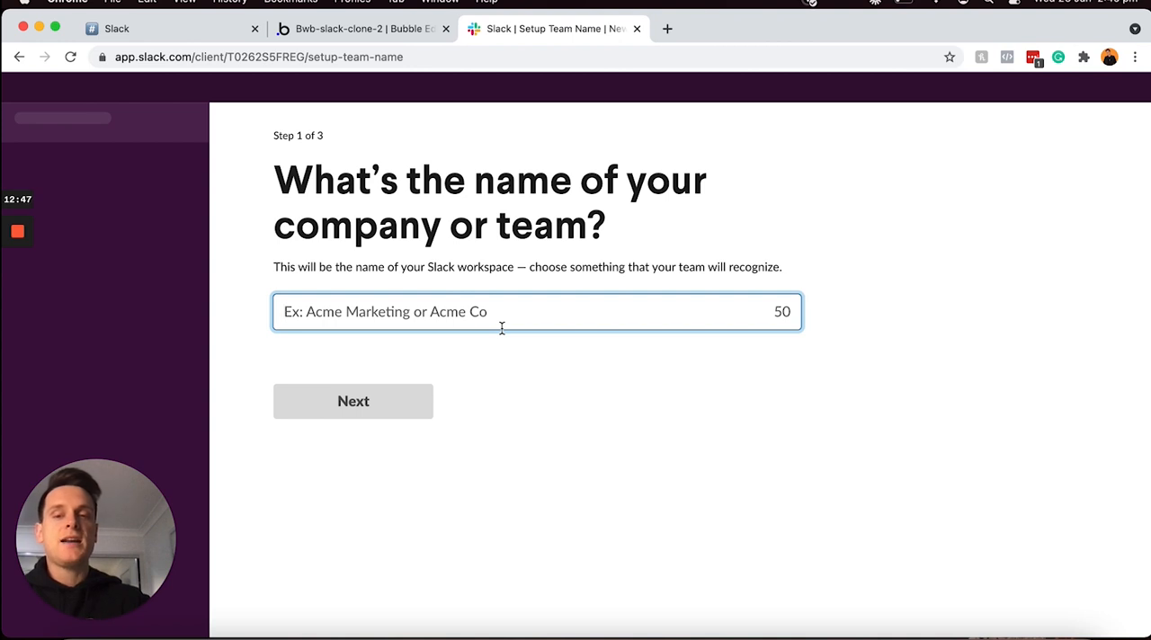
{"action": "type", "text": "Test team"}
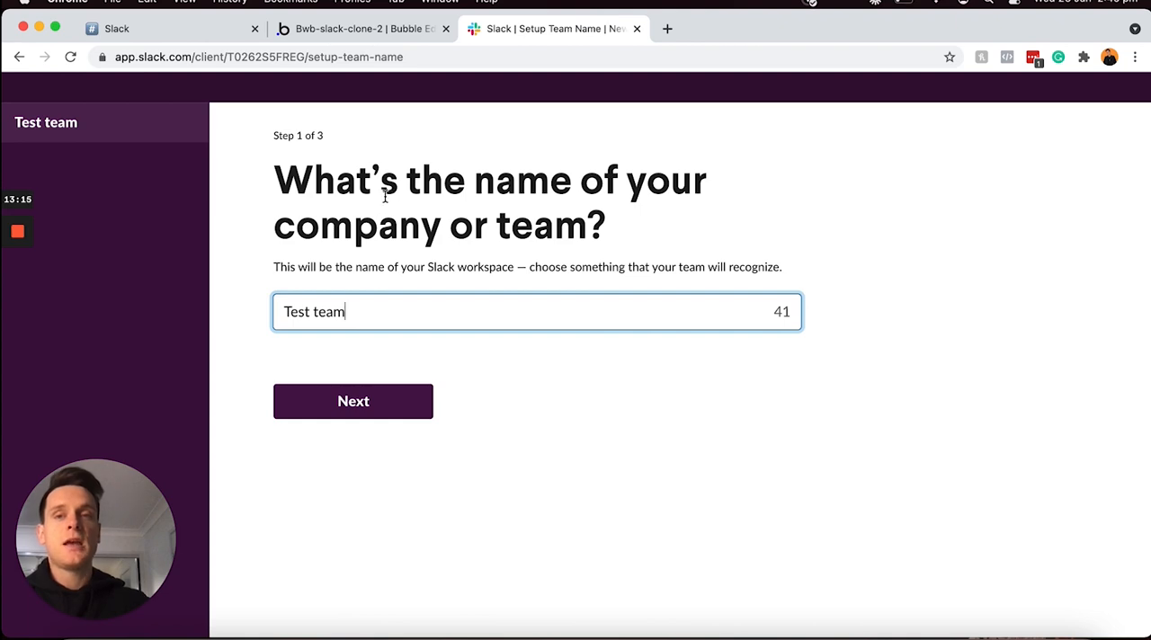
Switch back to the Bubble editor and add a "Go to page" action after the sign-up action in the Register workflow.
{"action": "left_click", "coordinate": [387, 30]}
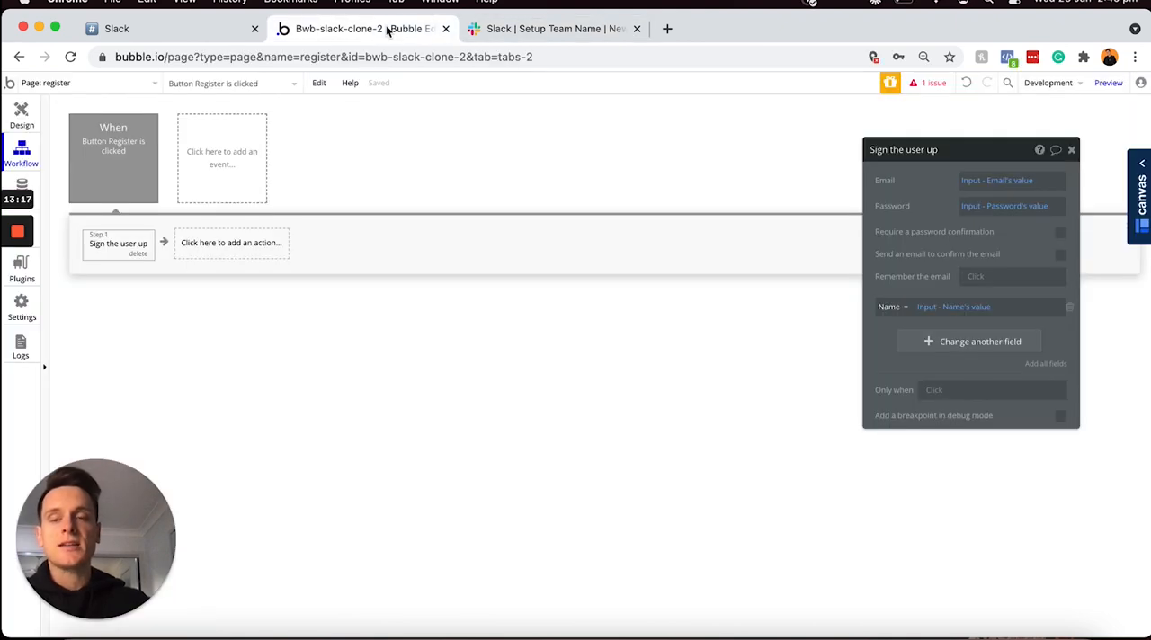
{"action": "left_click", "coordinate": [207, 255]}
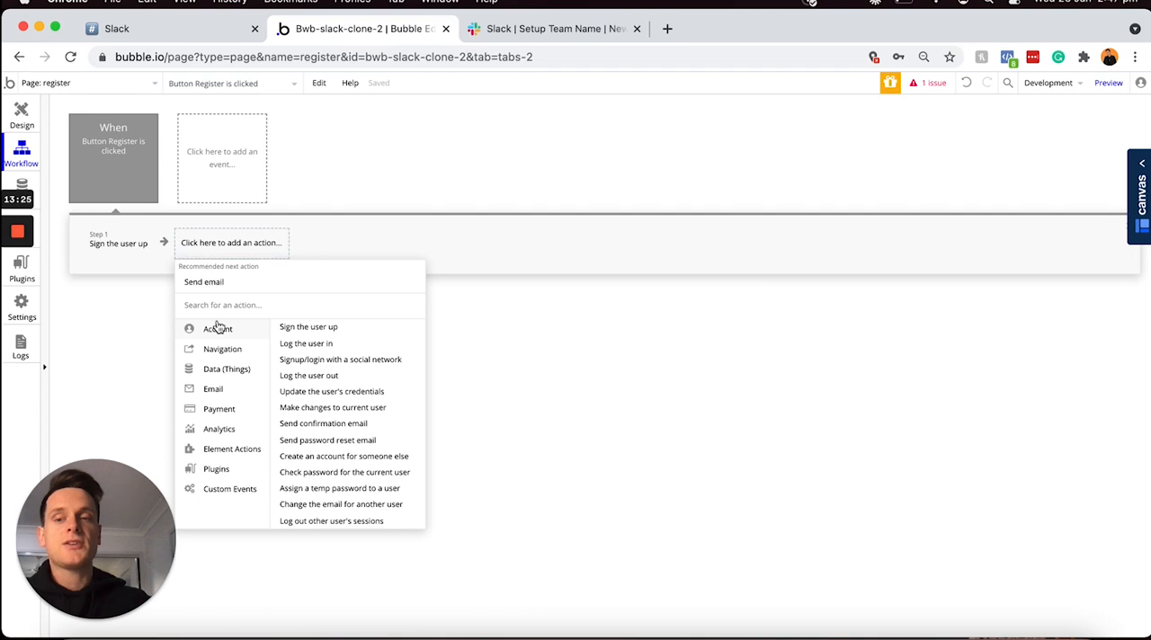
{"action": "mouse_move", "coordinate": [220, 351]}
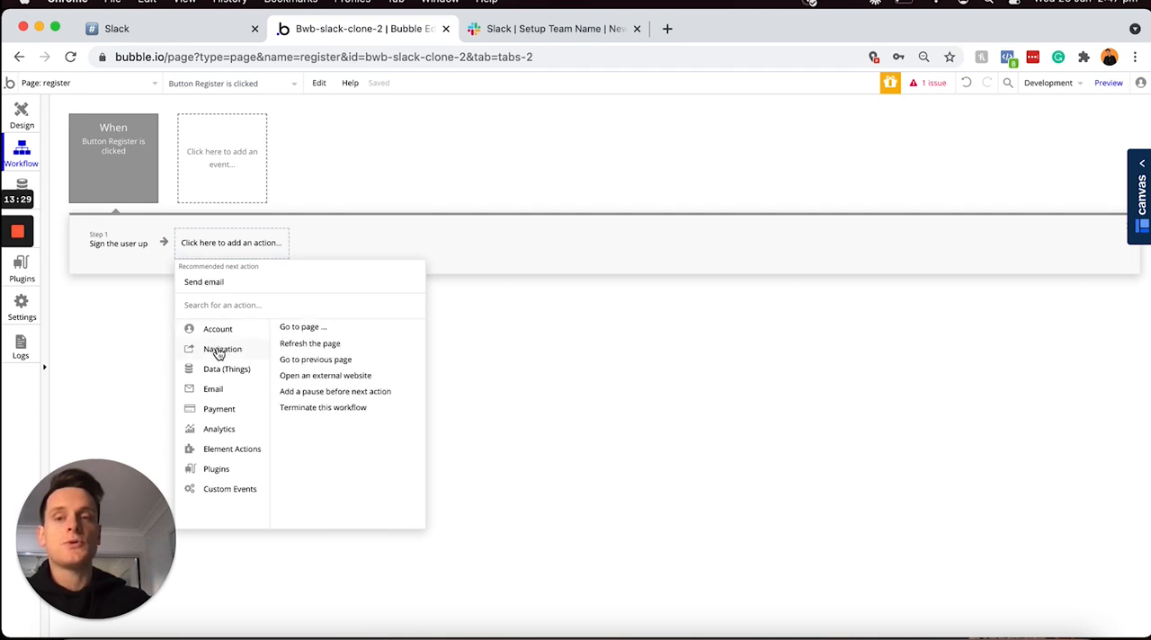
{"action": "left_click", "coordinate": [302, 329]}
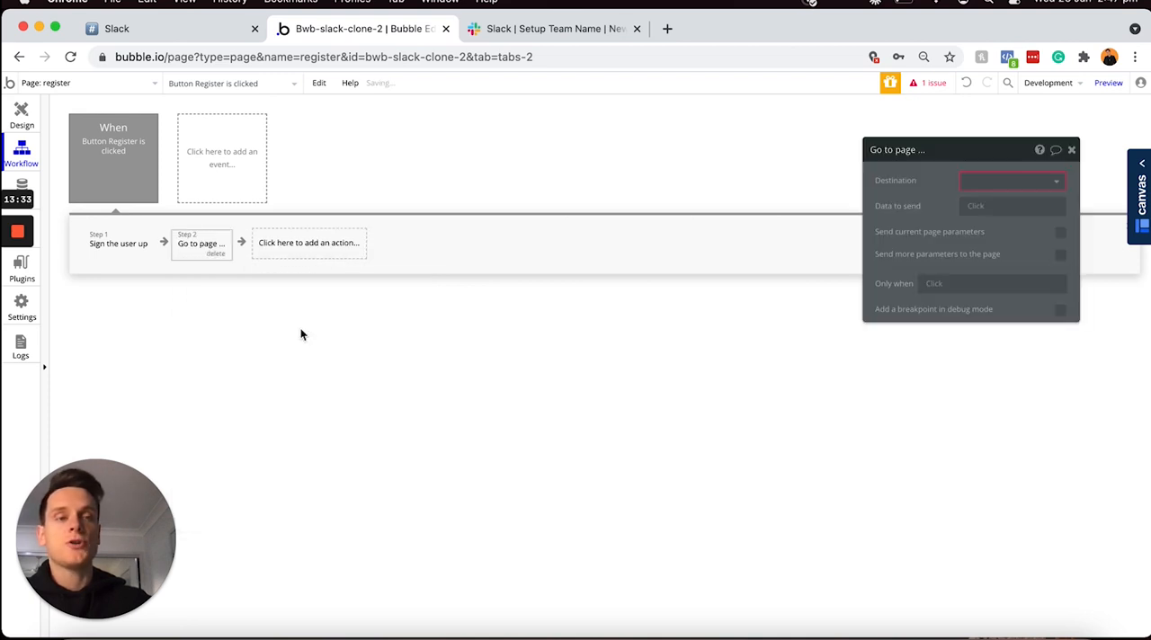
{"action": "left_click", "coordinate": [969, 183]}
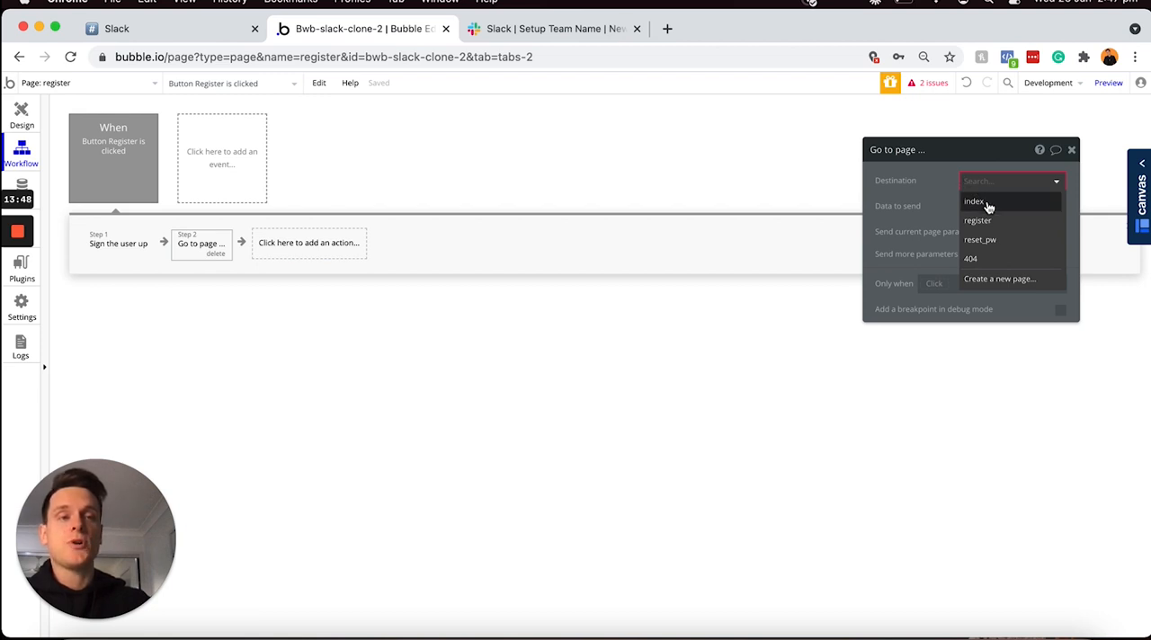
{"action": "left_click", "coordinate": [941, 198]}
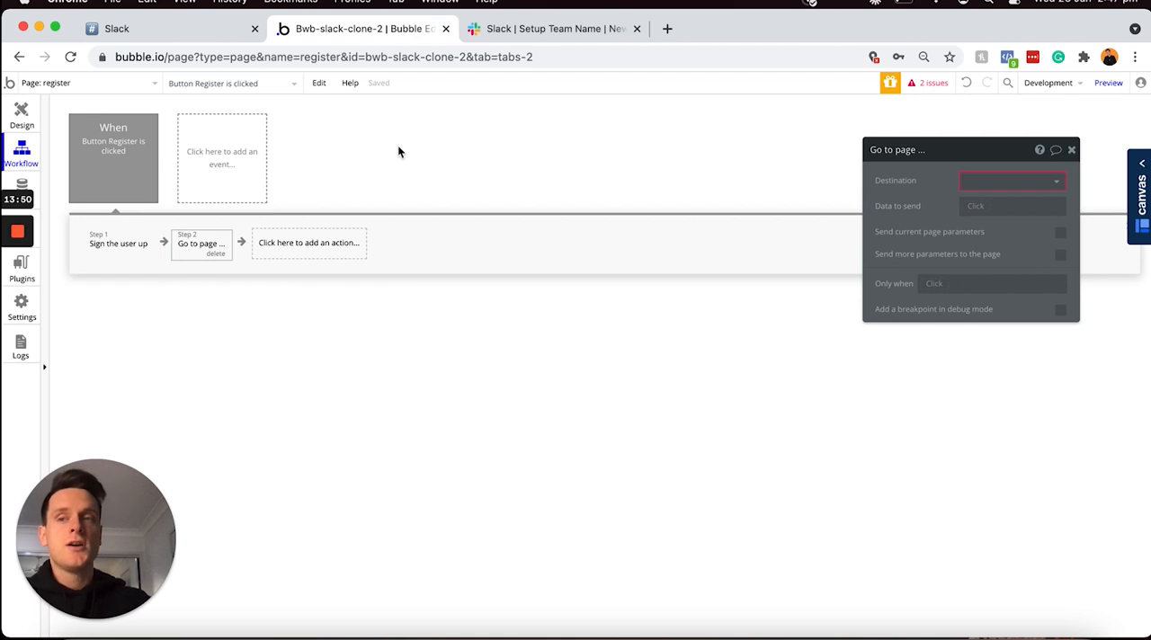
Create a new page named "create-team" without cloning an existing page.
{"action": "left_click", "coordinate": [124, 88]}
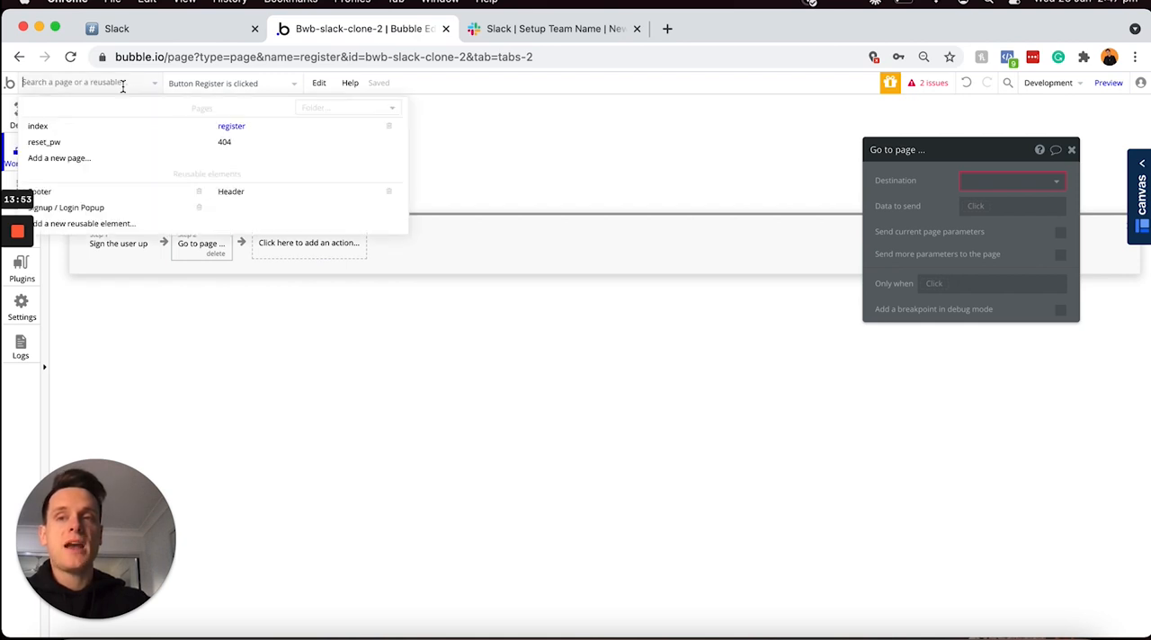
{"action": "left_click", "coordinate": [79, 158]}
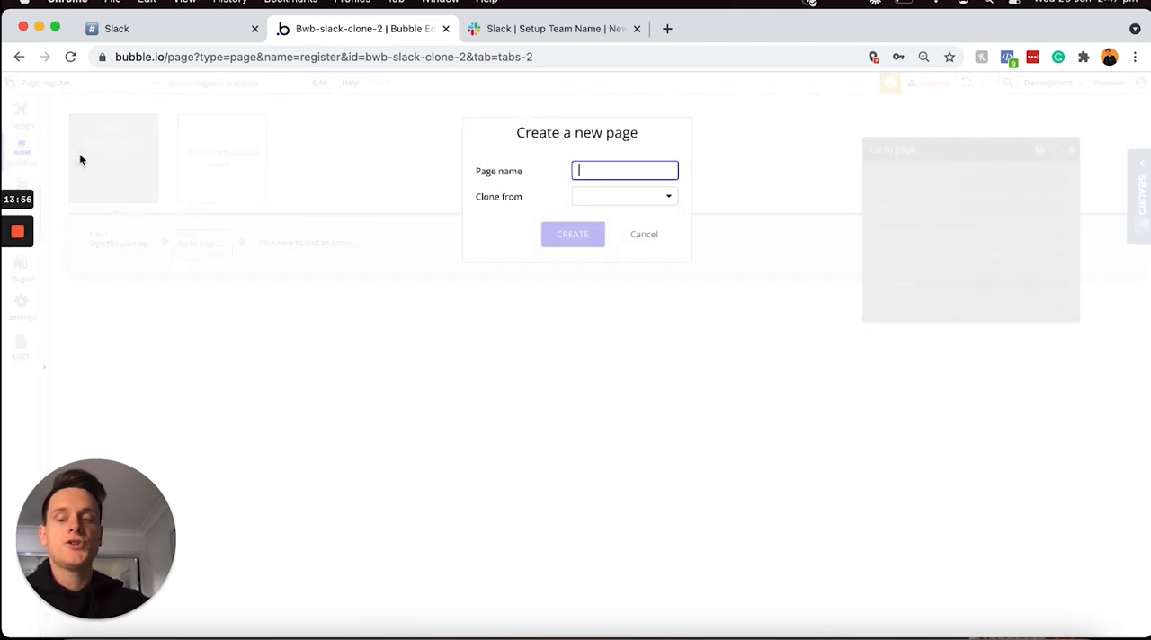
{"action": "type", "text": "create-team"}
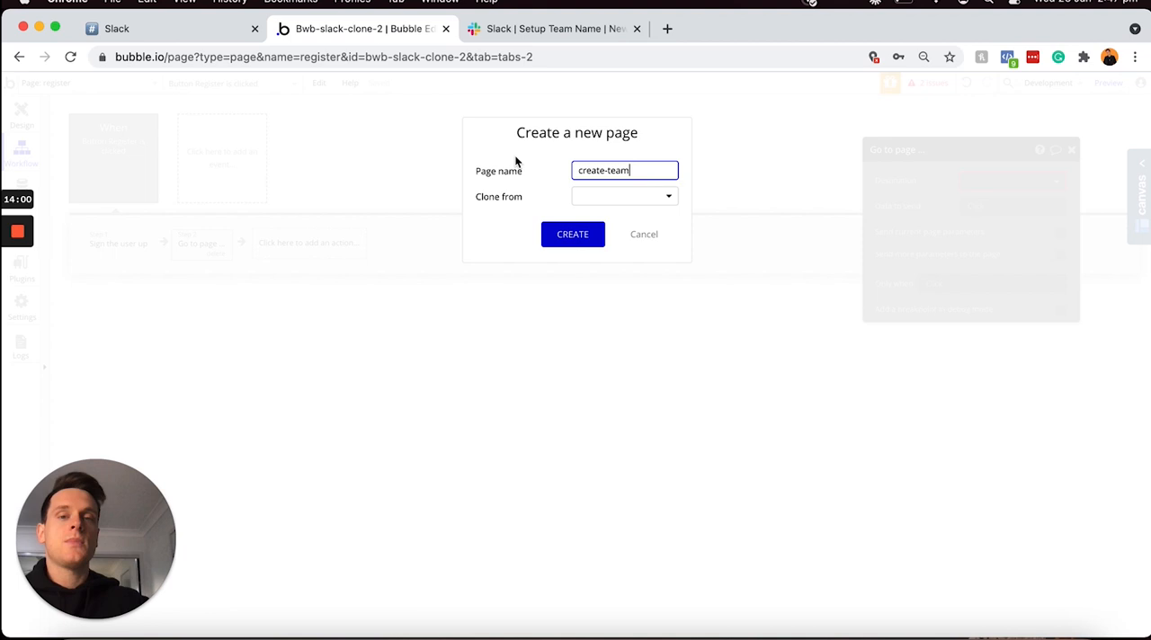
{"action": "left_click", "coordinate": [573, 236]}
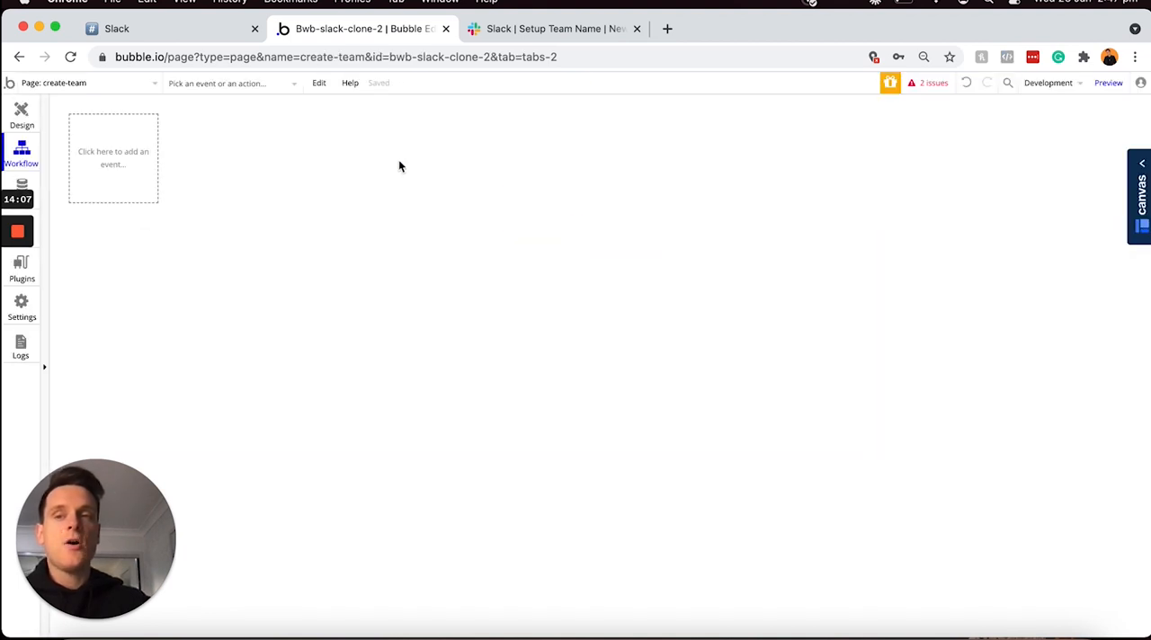
Open the create-team page's design properties and set its type of content to User.
{"action": "left_click", "coordinate": [21, 115]}
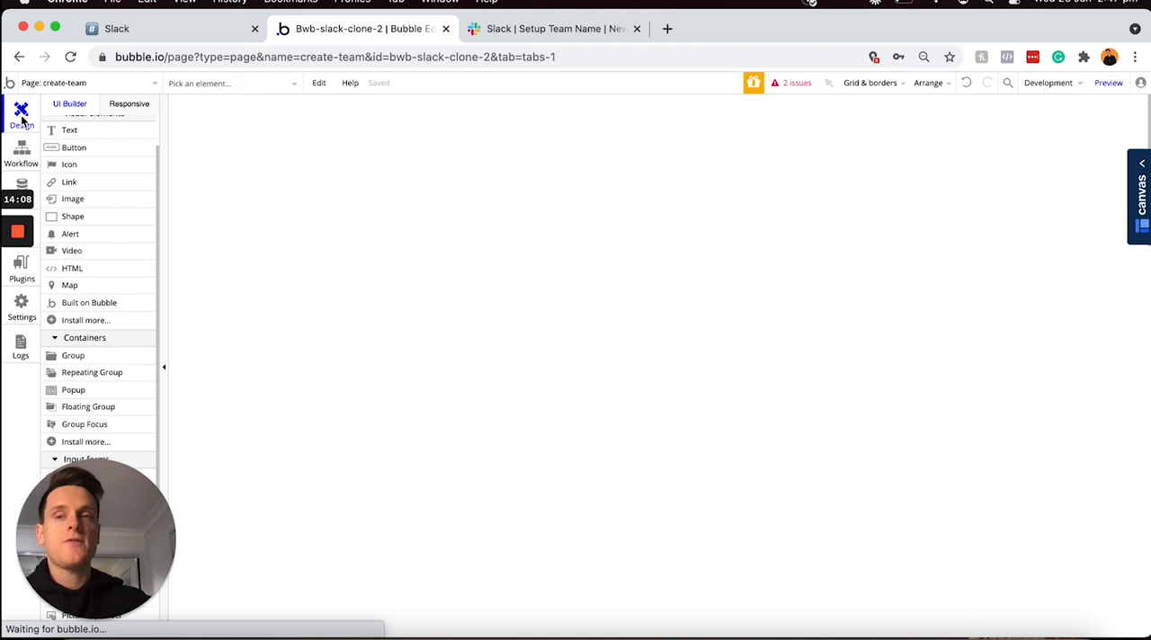
{"action": "double_click", "coordinate": [492, 209]}
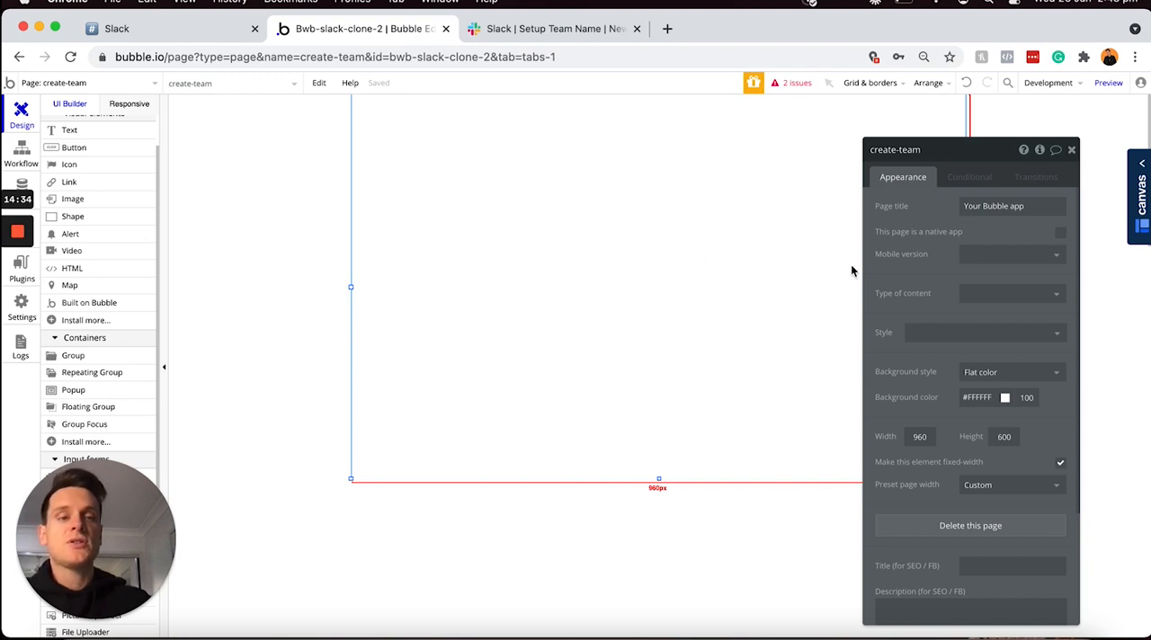
{"action": "left_click", "coordinate": [979, 296]}
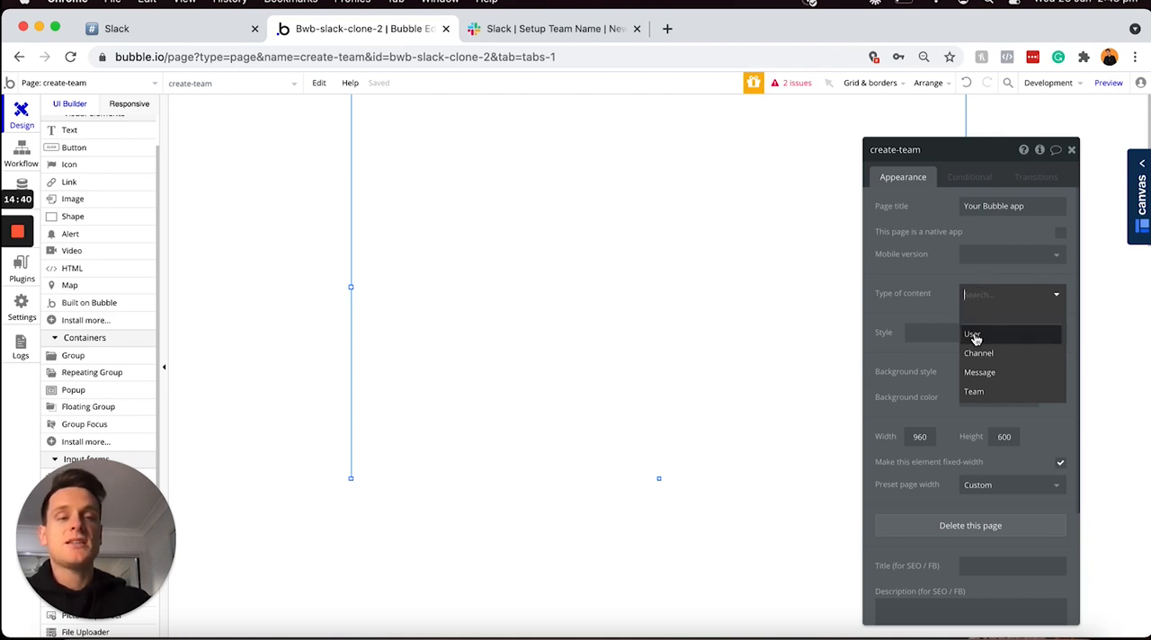
{"action": "left_click", "coordinate": [984, 335]}
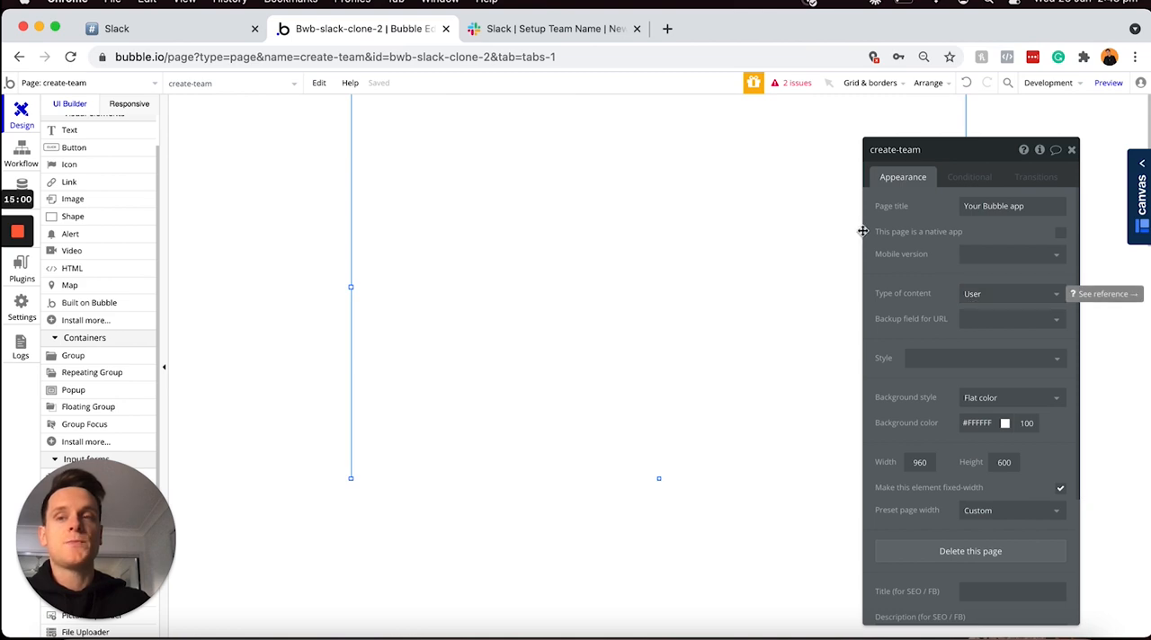
In the register page's workflow, set the "Go to page" destination to create-team and the data to send to Current User.
{"action": "left_click", "coordinate": [151, 85]}
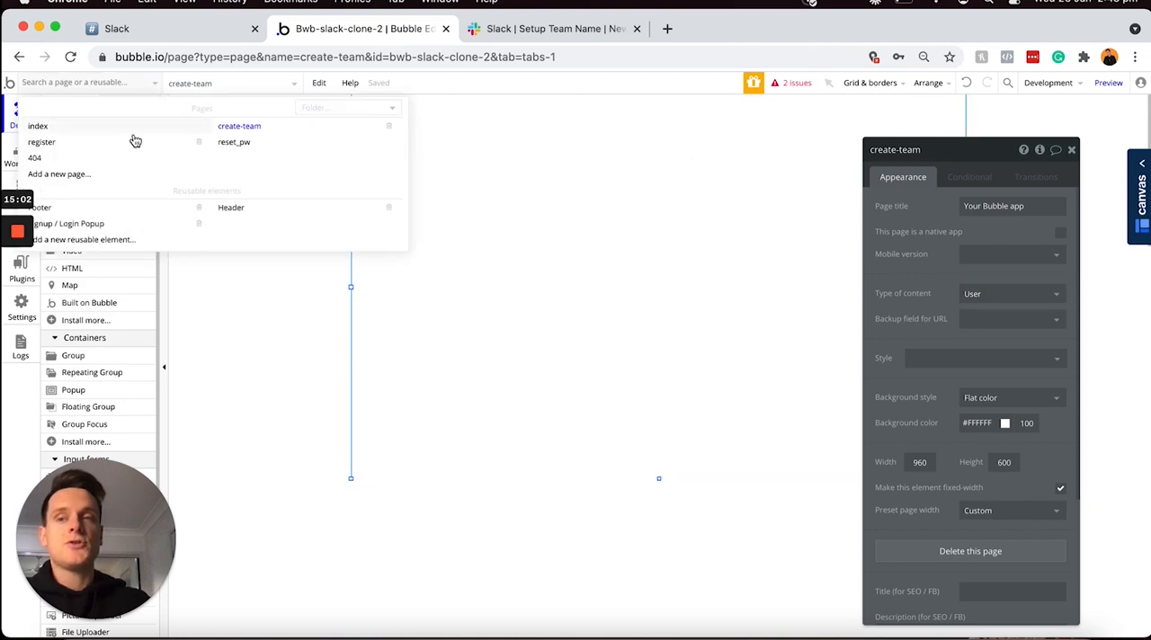
{"action": "left_click", "coordinate": [123, 143]}
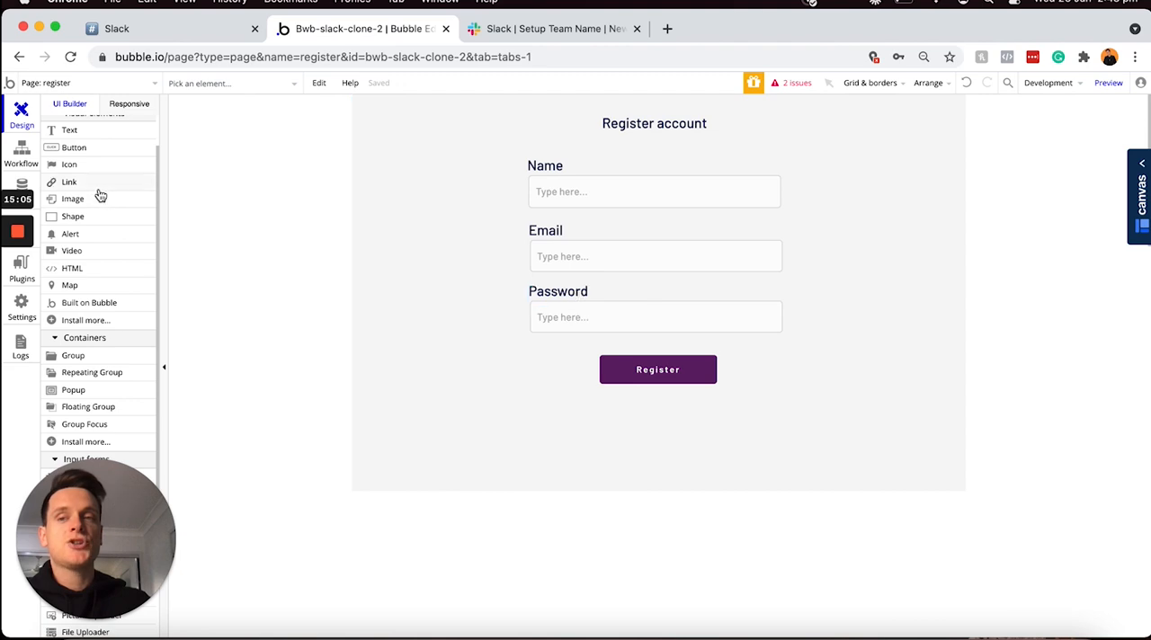
{"action": "left_click", "coordinate": [25, 153]}
{"action": "left_click", "coordinate": [119, 160]}
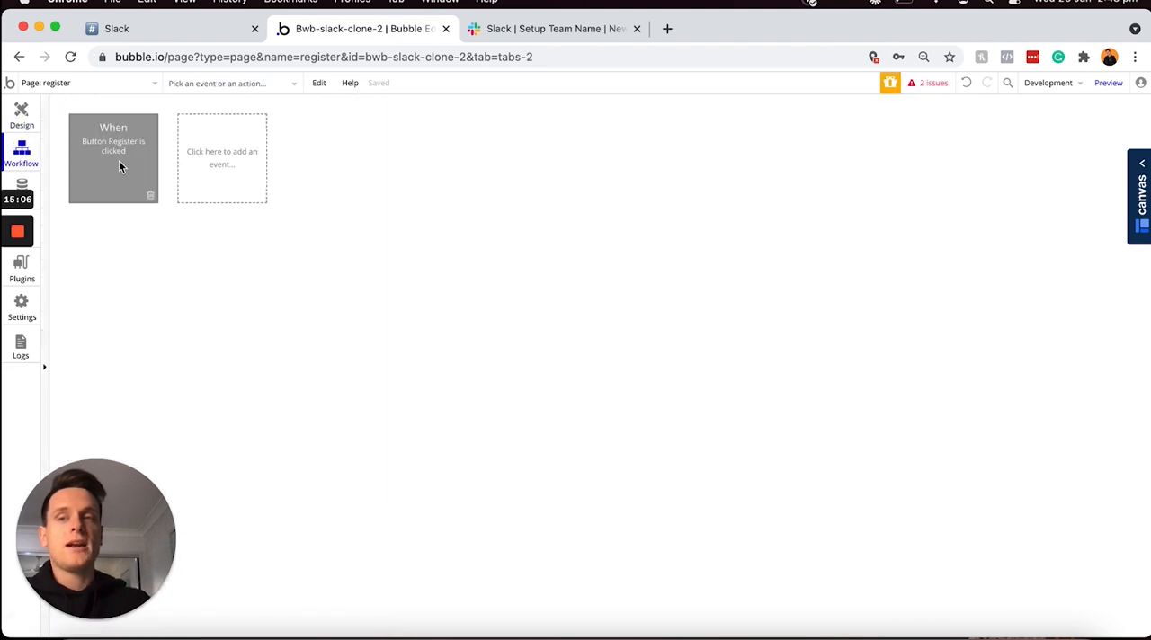
{"action": "left_click", "coordinate": [198, 246]}
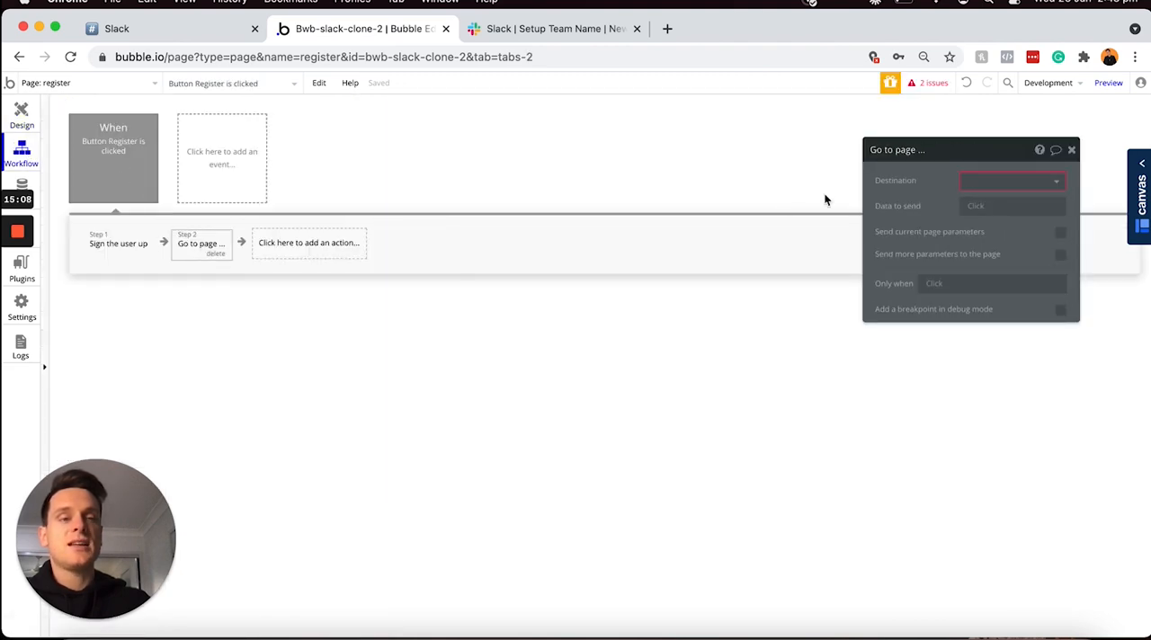
{"action": "left_click", "coordinate": [1030, 184]}
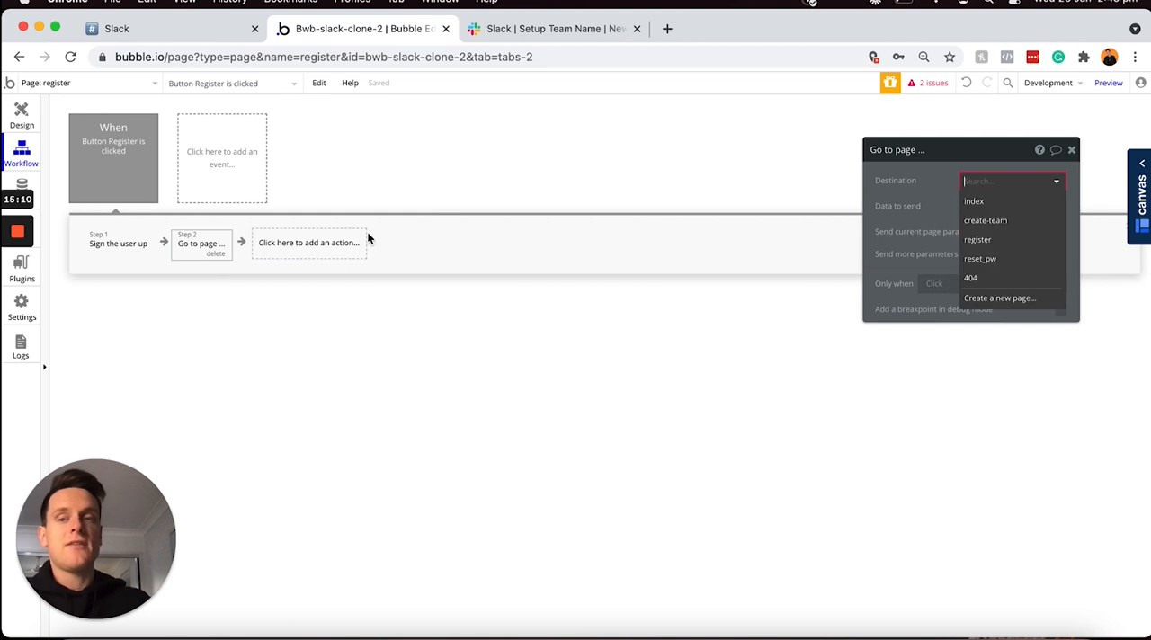
{"action": "left_click", "coordinate": [984, 222]}
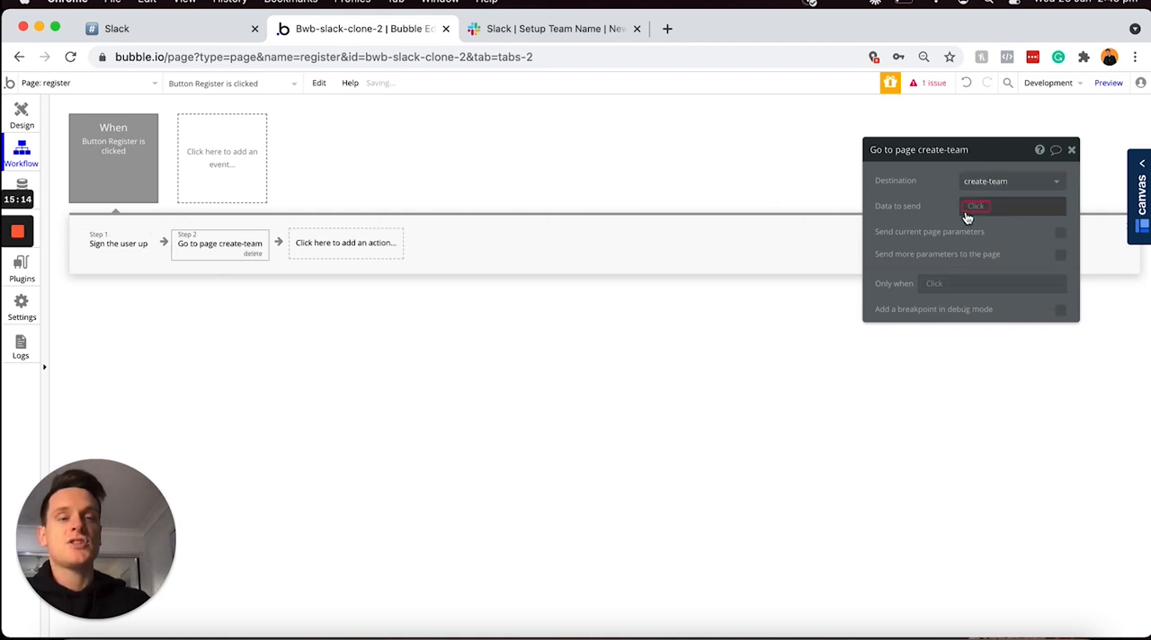
{"action": "left_click", "coordinate": [977, 208]}
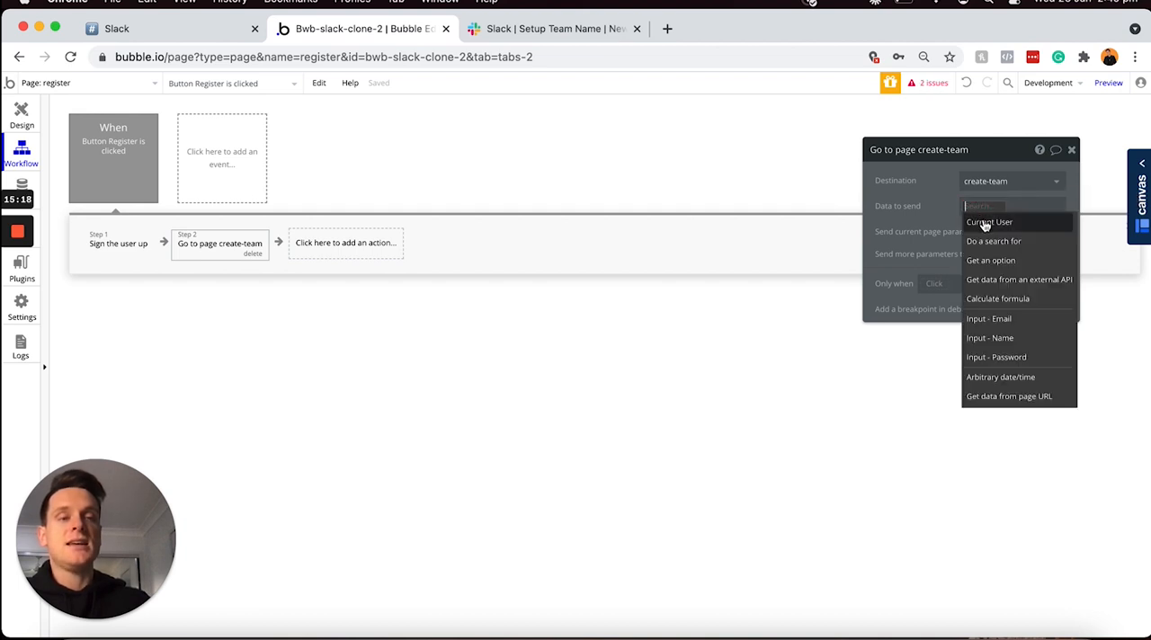
{"action": "left_click", "coordinate": [985, 223]}
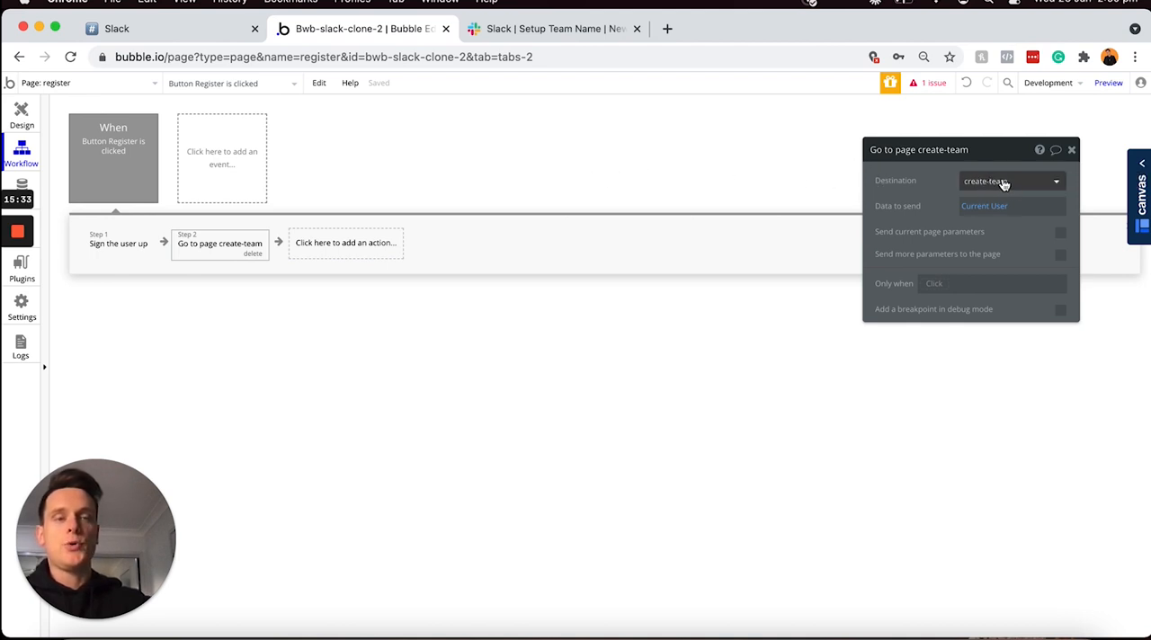
Return to the create-team page's design and set its background color to the light grey #F0F0F0.
{"action": "left_click", "coordinate": [147, 85]}
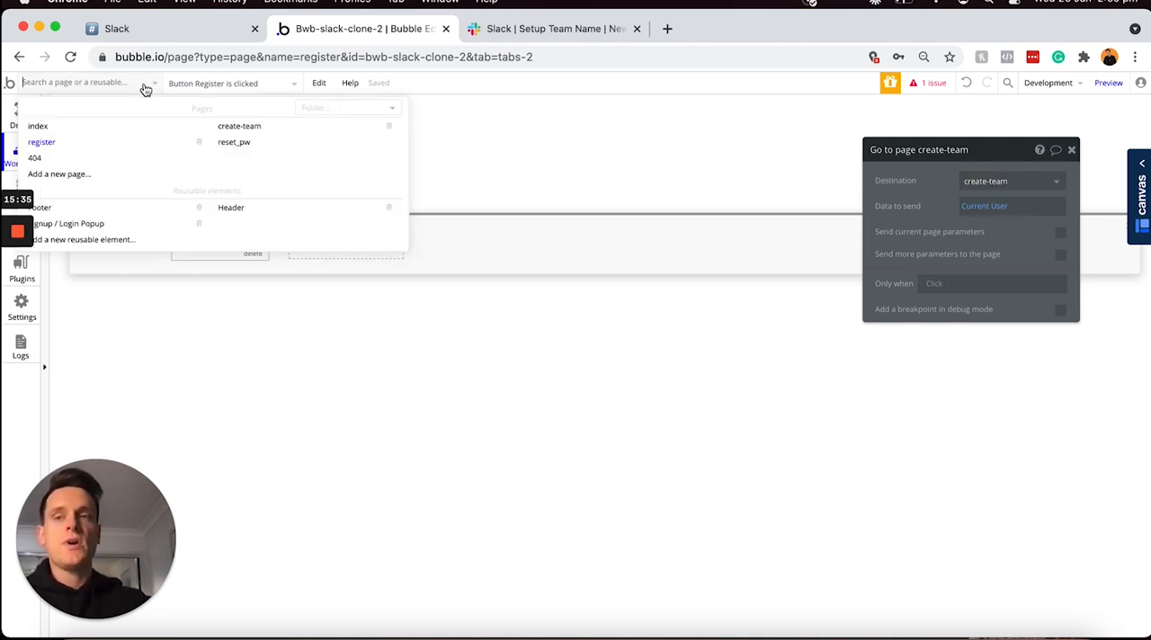
{"action": "left_click", "coordinate": [256, 128]}
{"action": "left_click", "coordinate": [27, 130]}
{"action": "double_click", "coordinate": [454, 185]}
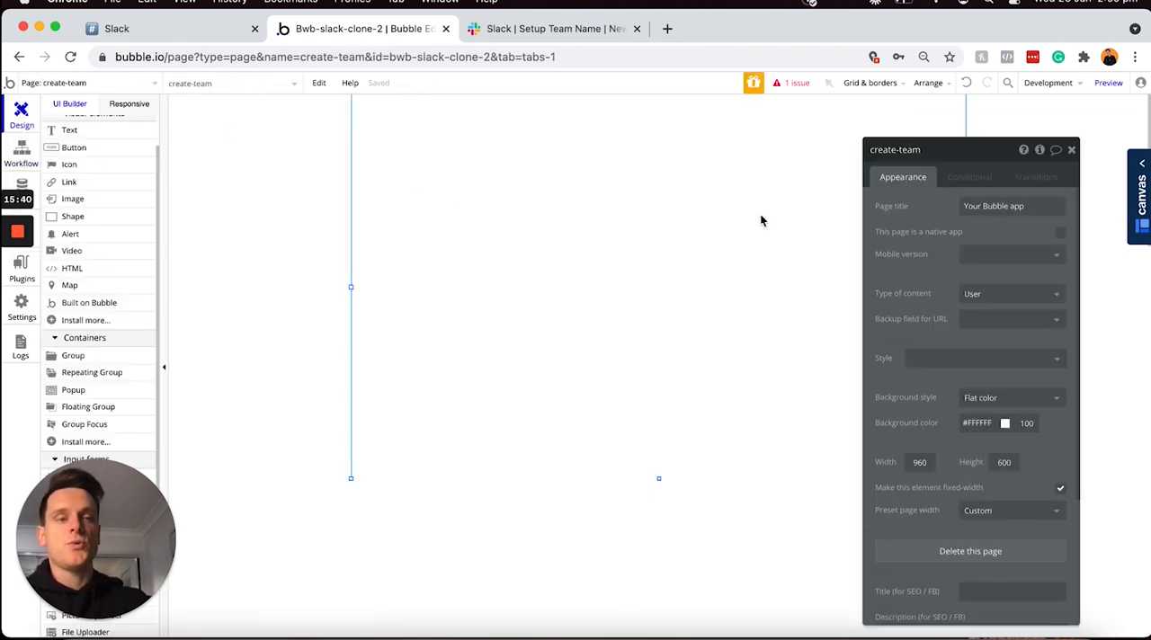
{"action": "left_click", "coordinate": [973, 423]}
{"action": "left_click_drag", "start_coordinate": [960, 434], "coordinate": [958, 439]}
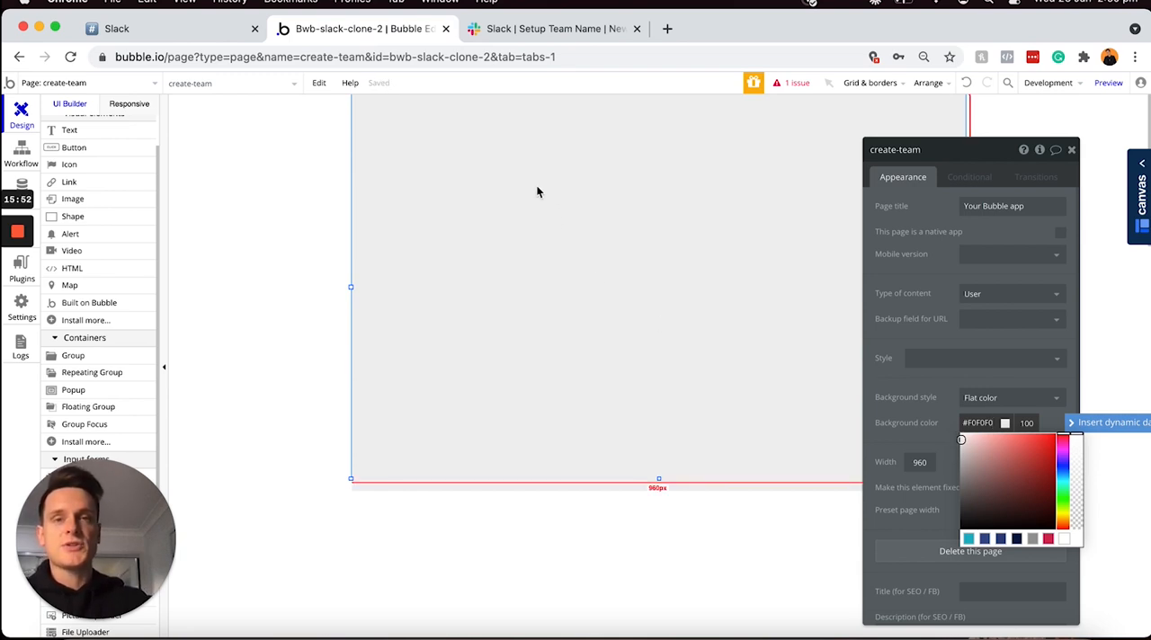
{"action": "left_click", "coordinate": [529, 30]}
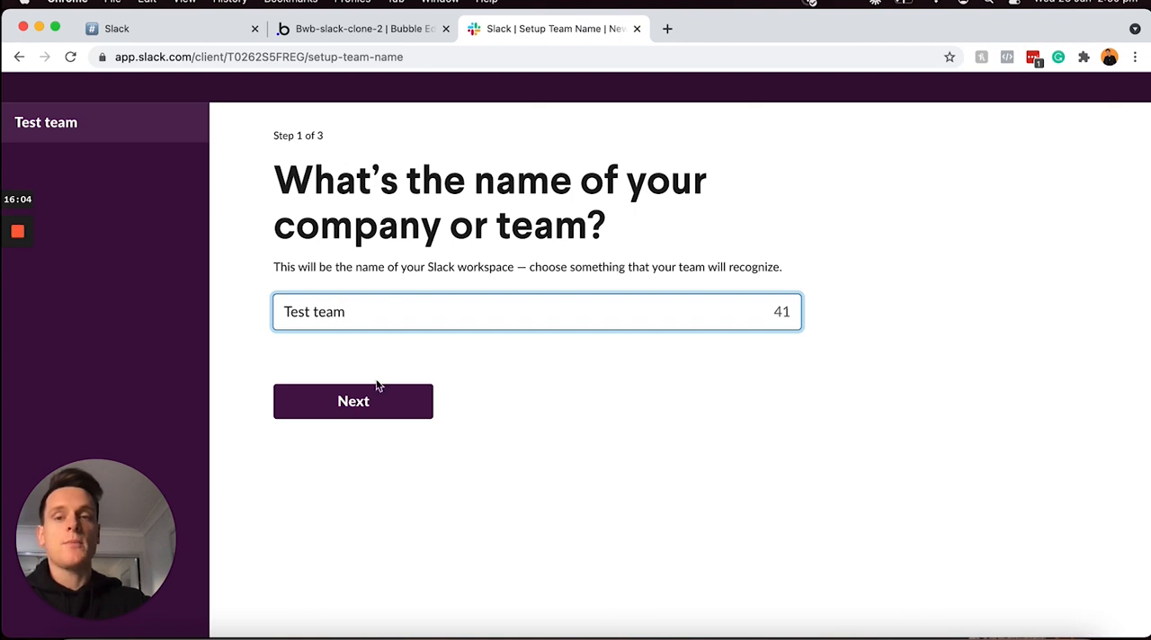
{"action": "left_click", "coordinate": [364, 408]}
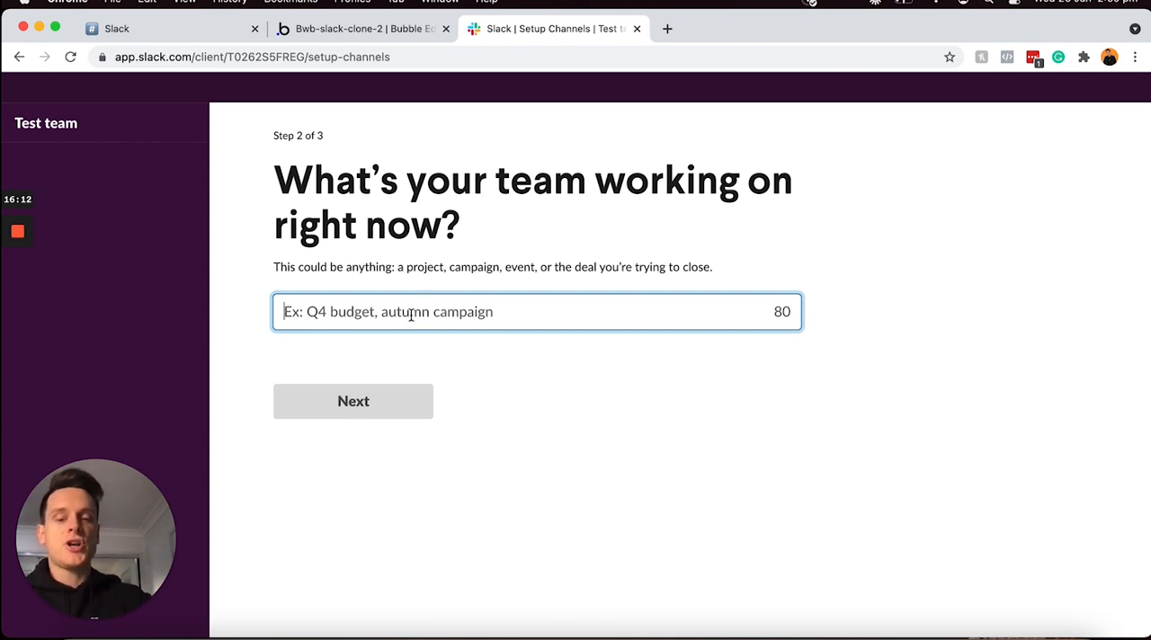
{"action": "type", "text": "Marketing"}
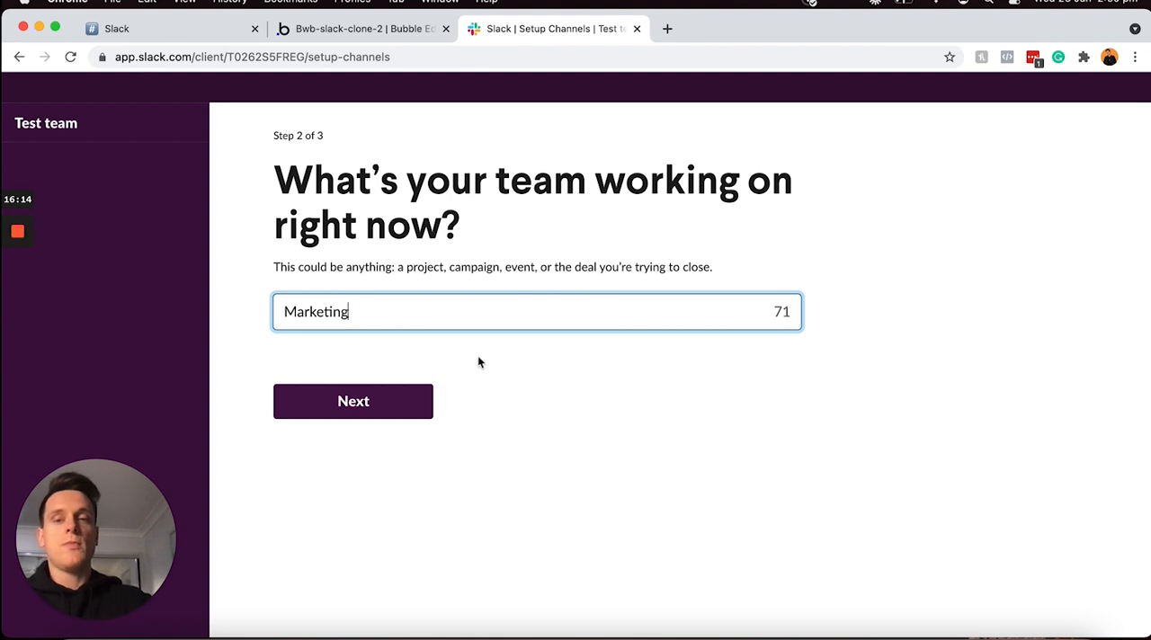
{"action": "left_click", "coordinate": [402, 404]}
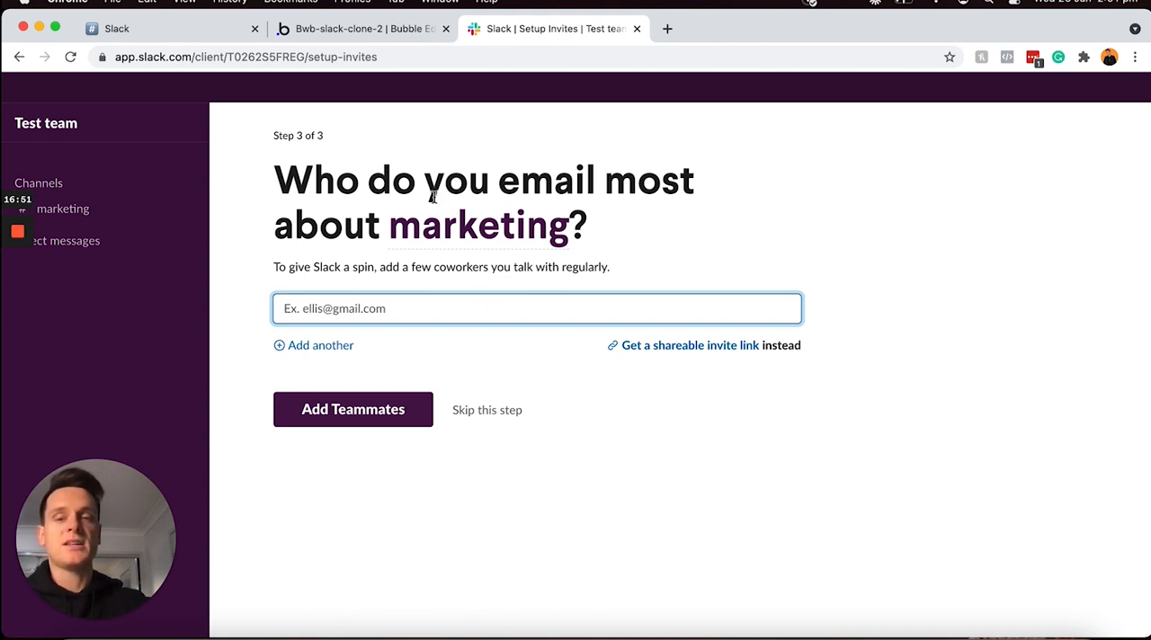
{"action": "left_click", "coordinate": [388, 32]}
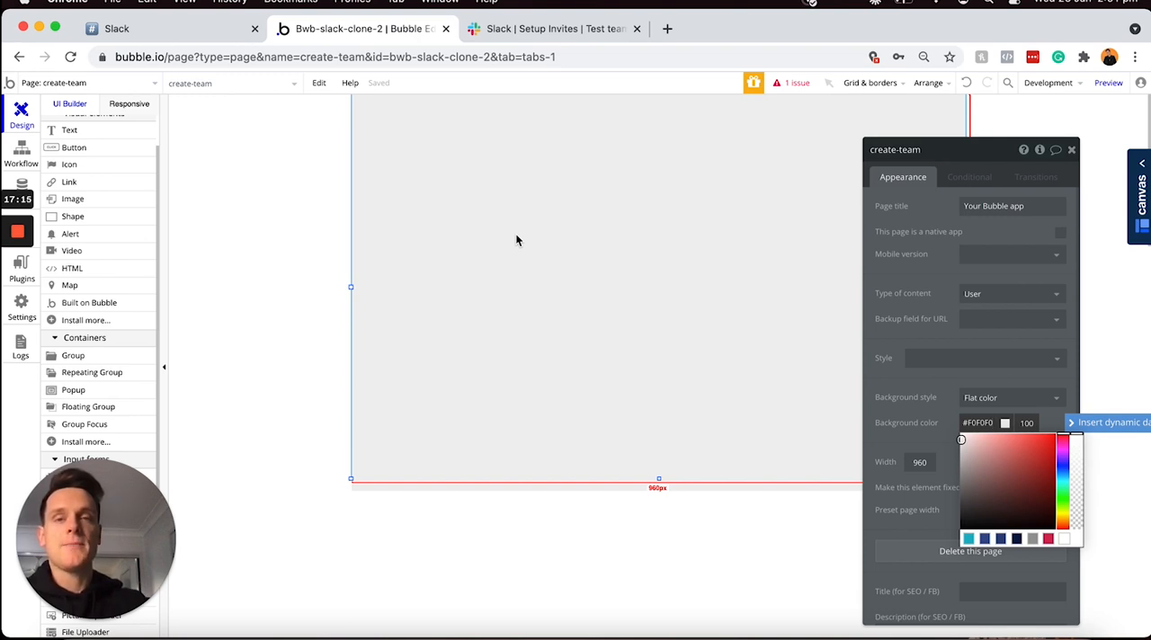
{"action": "left_click", "coordinate": [537, 34]}
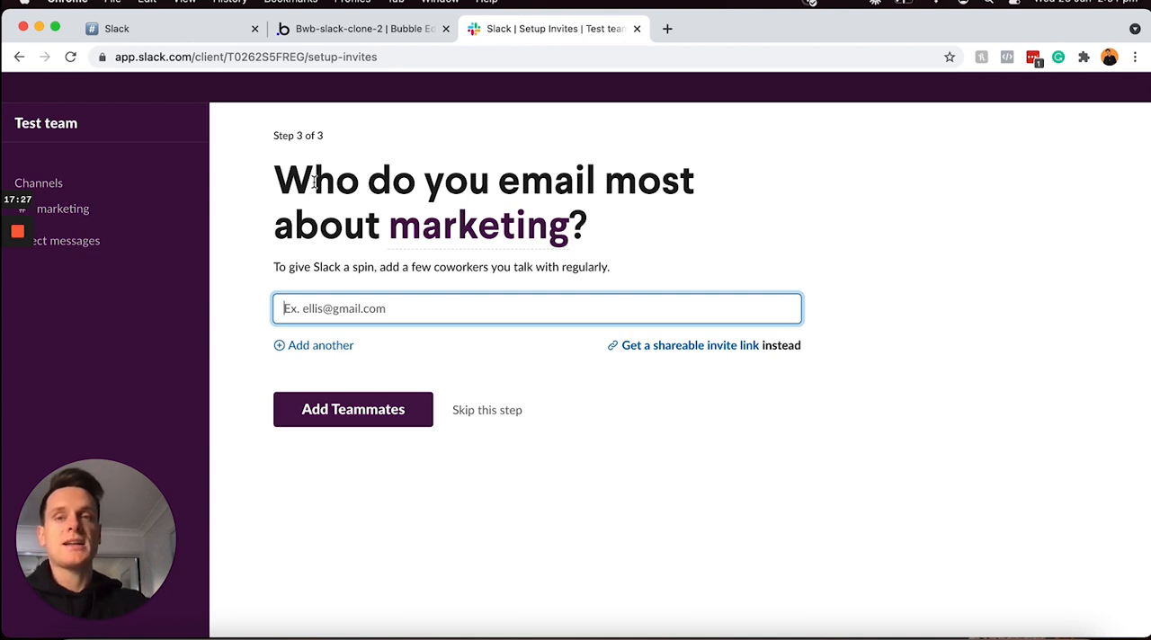
Switch back to Bubble's create-team page, draw a group about 584 by 255 px and apply the Group - Border style.
{"action": "left_click", "coordinate": [373, 30]}
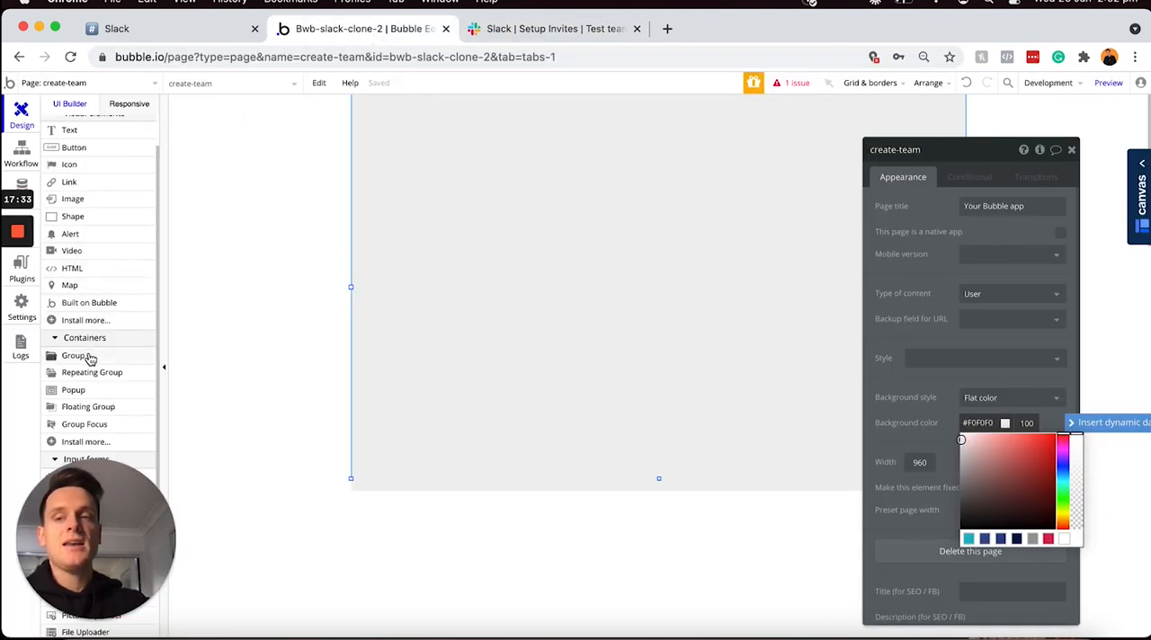
{"action": "left_click", "coordinate": [89, 358]}
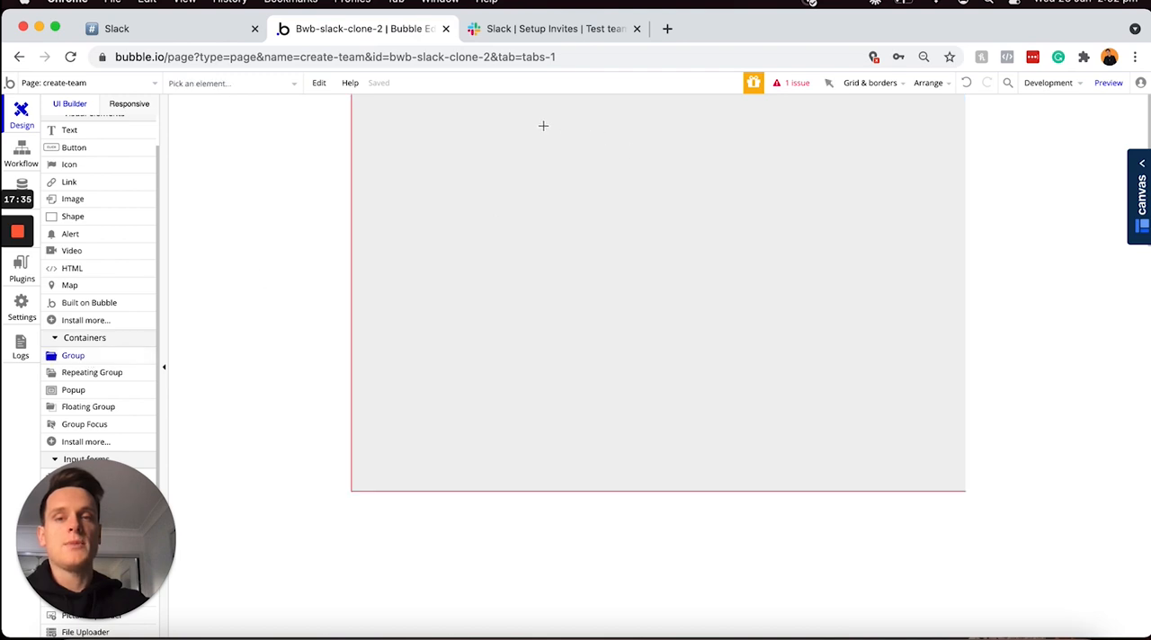
{"action": "left_click_drag", "start_coordinate": [499, 135], "coordinate": [874, 302]}
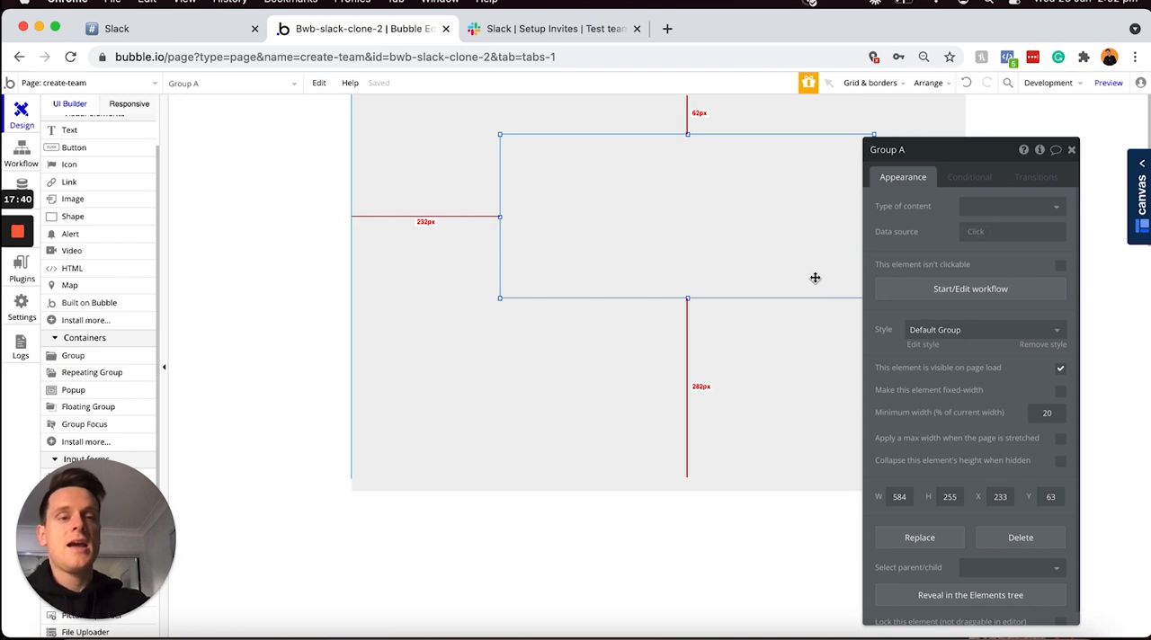
{"action": "left_click", "coordinate": [931, 330]}
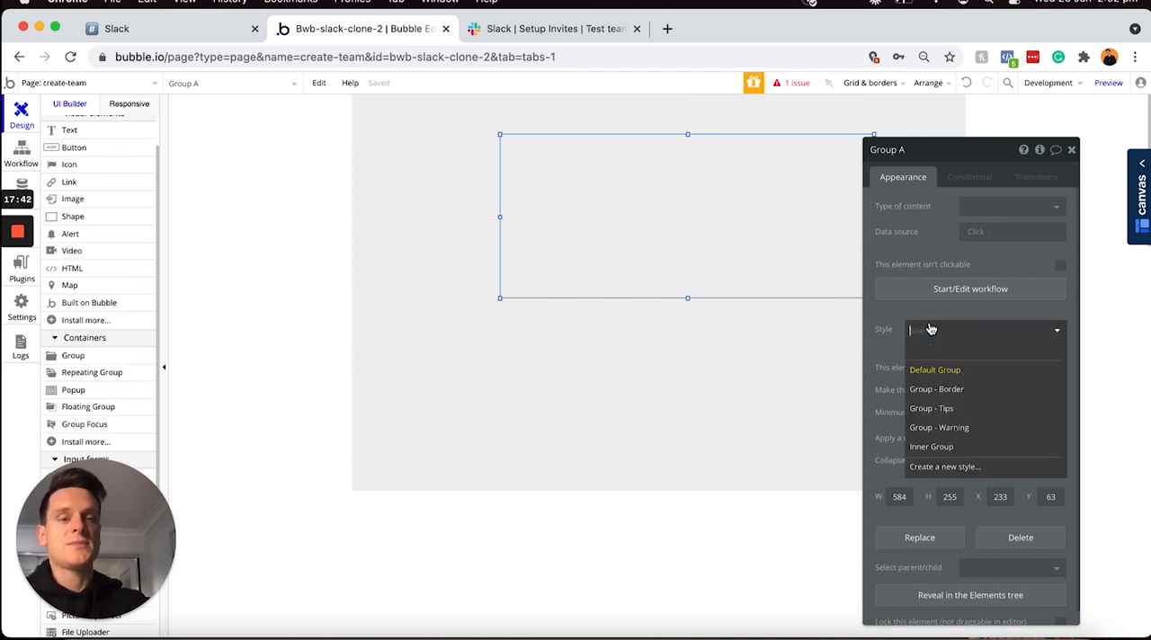
{"action": "left_click", "coordinate": [933, 392]}
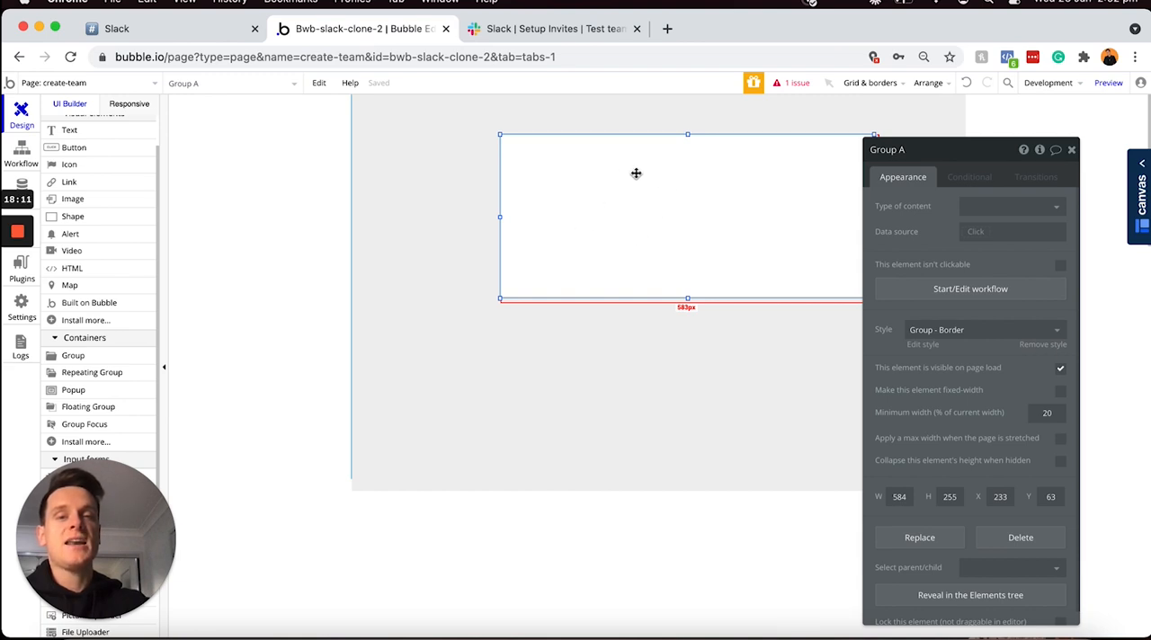
Add a text element about 425 by 68 px inside the white group and rename the group "Group - Step 1".
{"action": "left_click", "coordinate": [126, 131]}
{"action": "mouse_move", "coordinate": [515, 152]}
{"action": "left_mouse_down"}
{"action": "mouse_move", "coordinate": [776, 188]}
{"action": "mouse_move", "coordinate": [786, 195]}
{"action": "mouse_move", "coordinate": [731, 285]}
{"action": "mouse_move", "coordinate": [778, 311]}
{"action": "mouse_move", "coordinate": [805, 213]}
{"action": "mouse_move", "coordinate": [686, 172]}
{"action": "left_mouse_up"}
{"action": "left_click", "coordinate": [755, 235]}
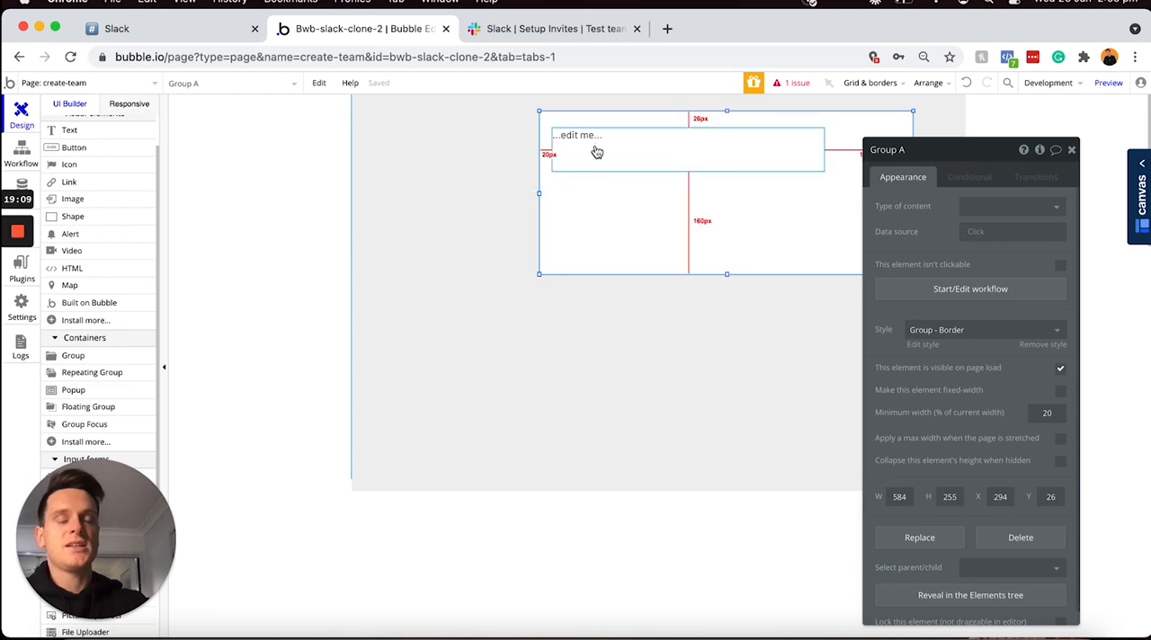
{"action": "left_click", "coordinate": [940, 151]}
{"action": "key", "text": "BackSpace"}
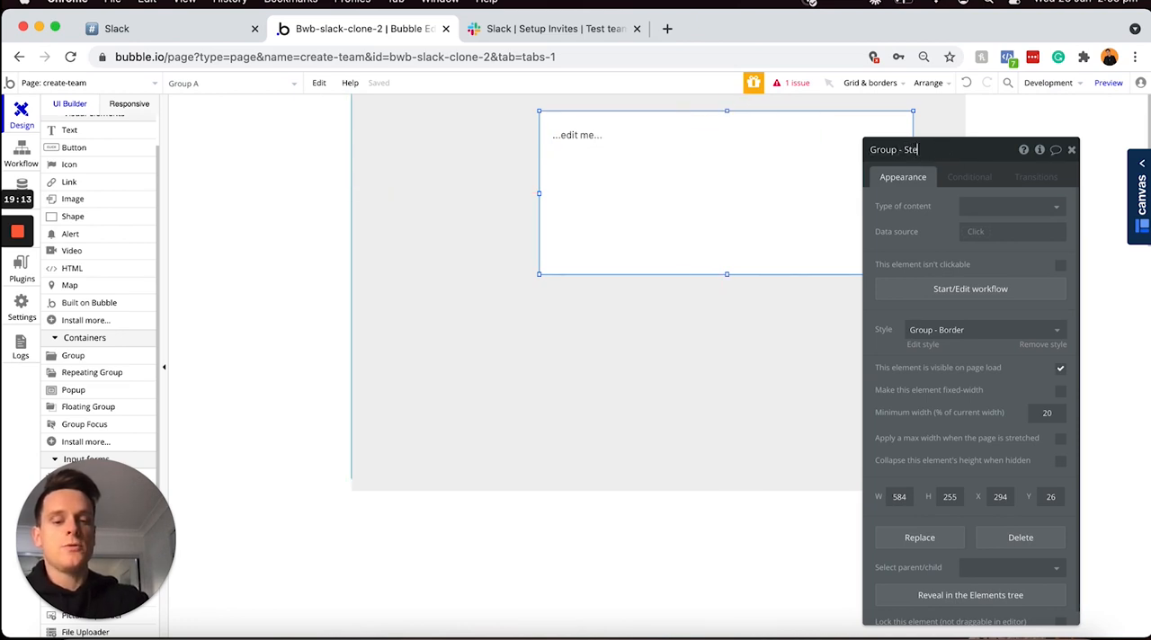
{"action": "type", "text": "- Step 1"}
{"action": "key", "text": "Return"}
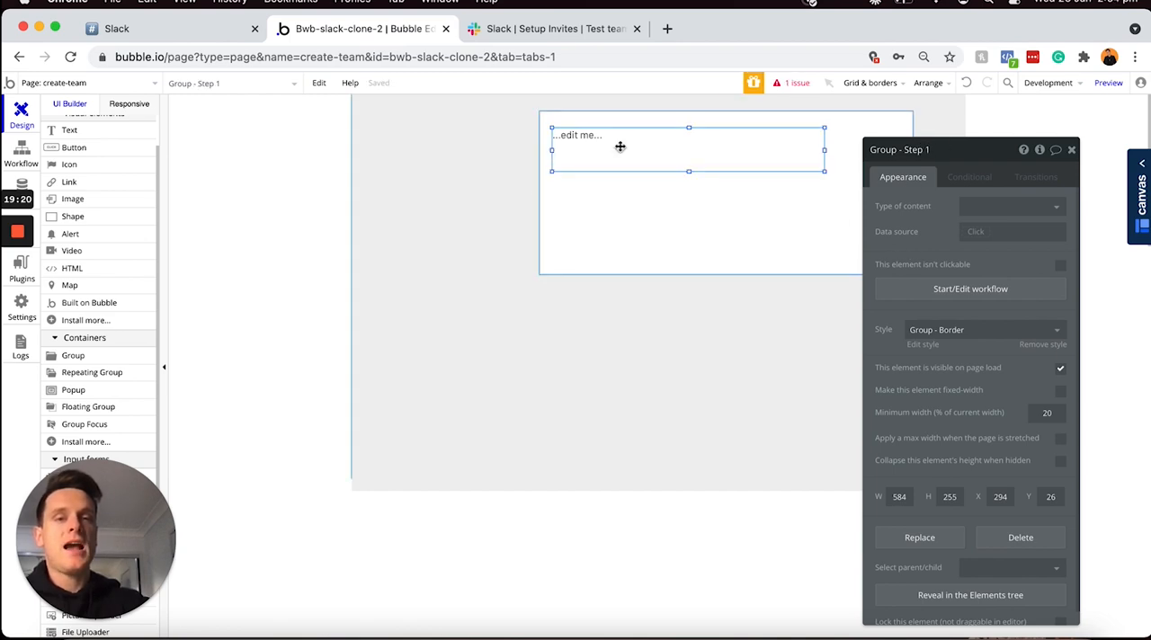
Set the text element's content to "What is the name of your company or team?" and its style to H1 Heading - Dark.
{"action": "left_click", "coordinate": [619, 146]}
{"action": "triple_click", "coordinate": [918, 211]}
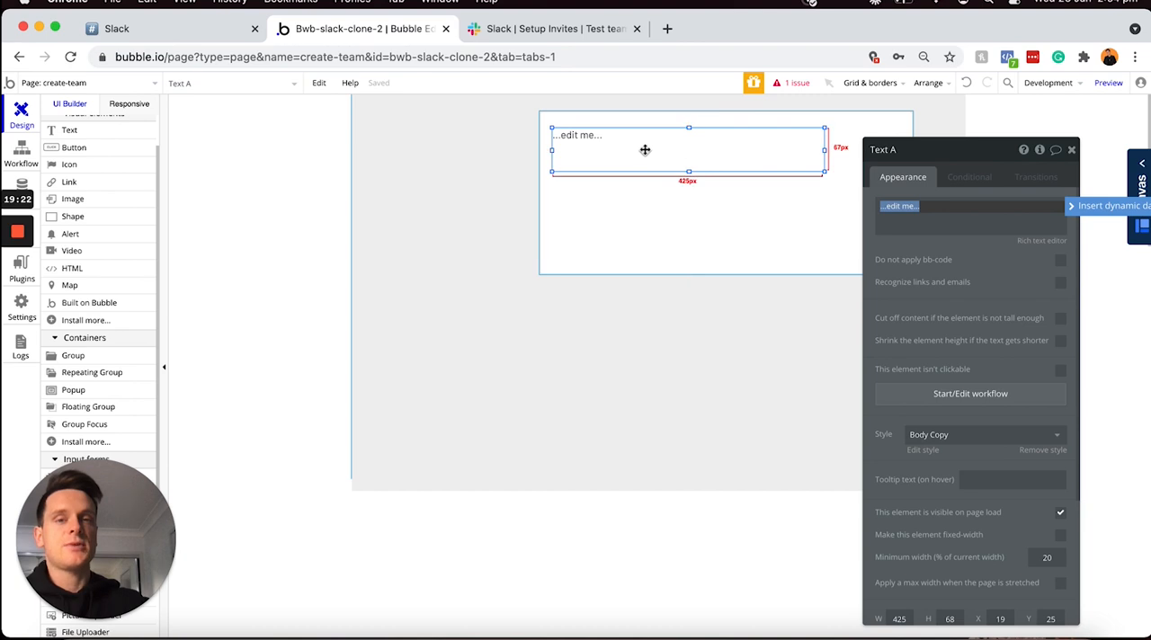
{"action": "type", "text": "Wh"}
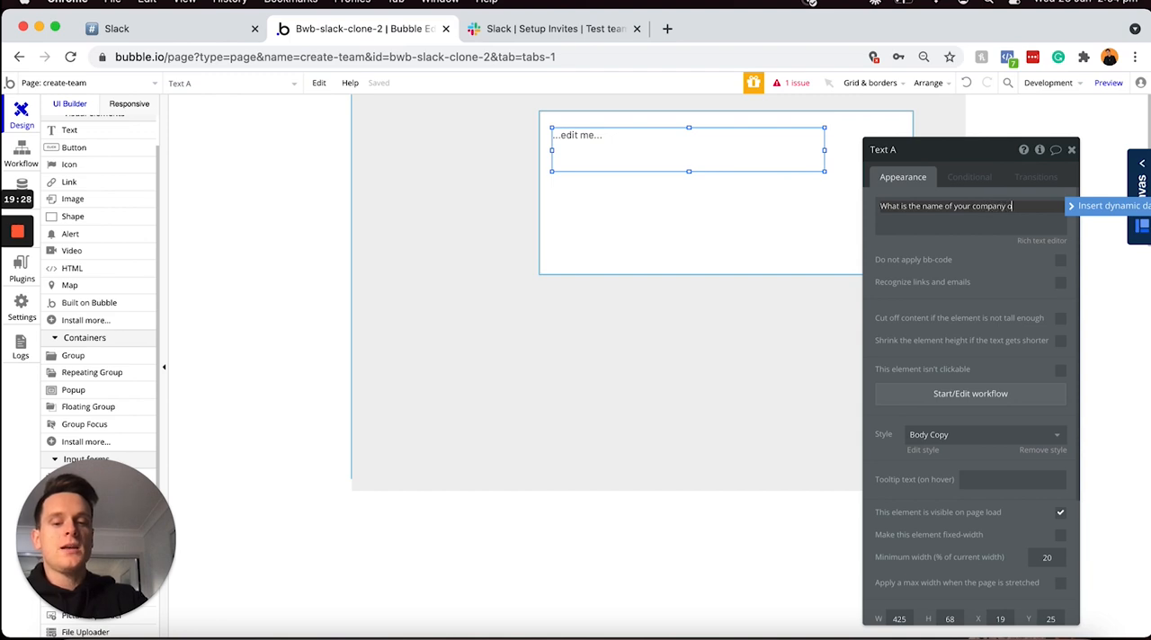
{"action": "left_click", "coordinate": [672, 149]}
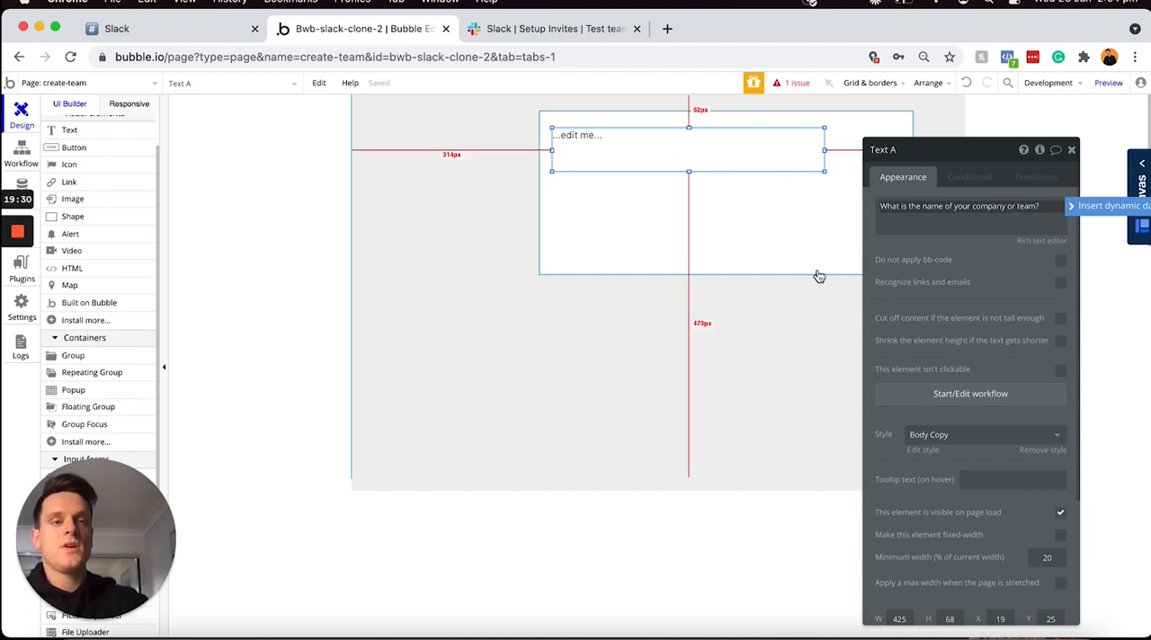
{"action": "left_click", "coordinate": [948, 435]}
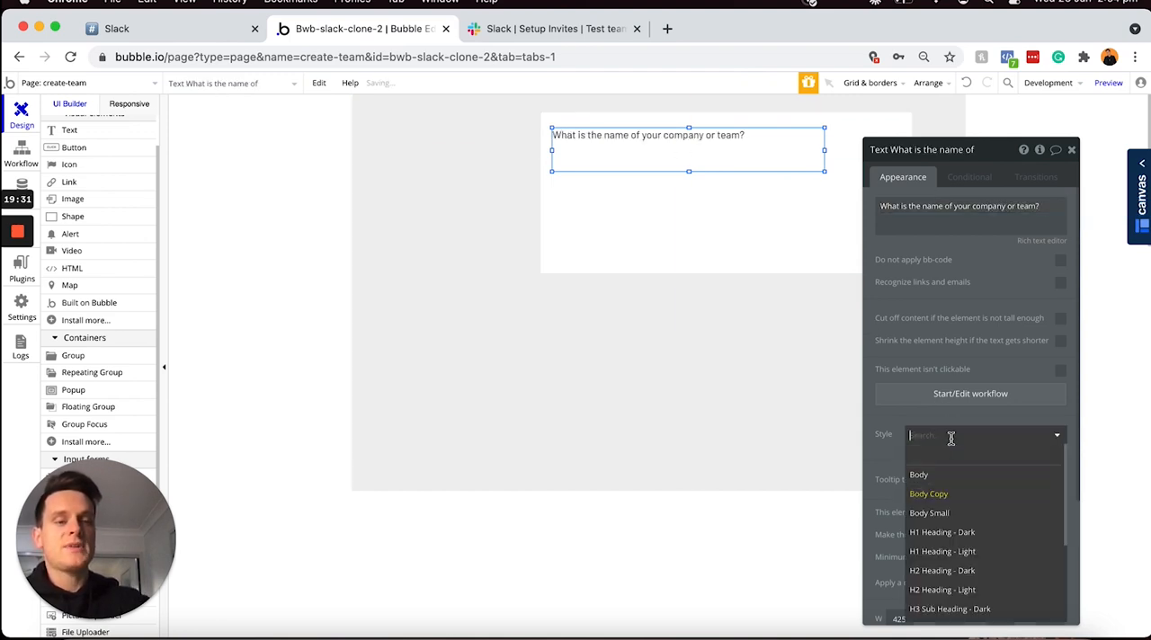
{"action": "left_click", "coordinate": [941, 532]}
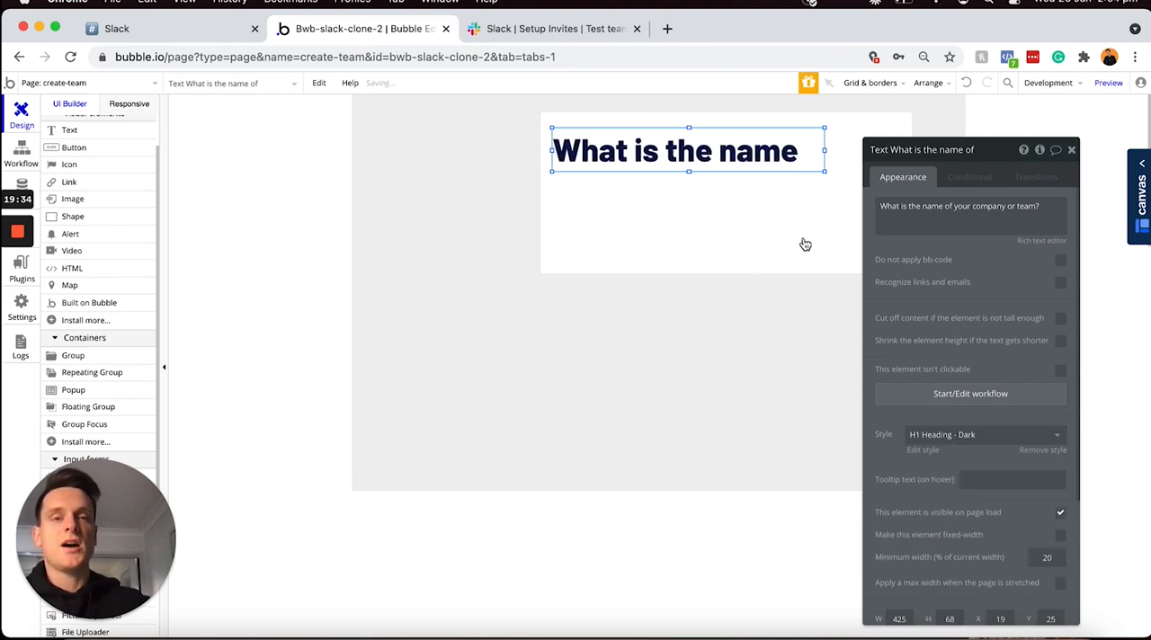
Resize the heading to about 556 by 142 px and move it into the Step 1 group's upper-left corner at X 4, Y 5.
{"action": "left_click_drag", "start_coordinate": [824, 173], "coordinate": [910, 232]}
{"action": "double_click", "coordinate": [724, 159]}
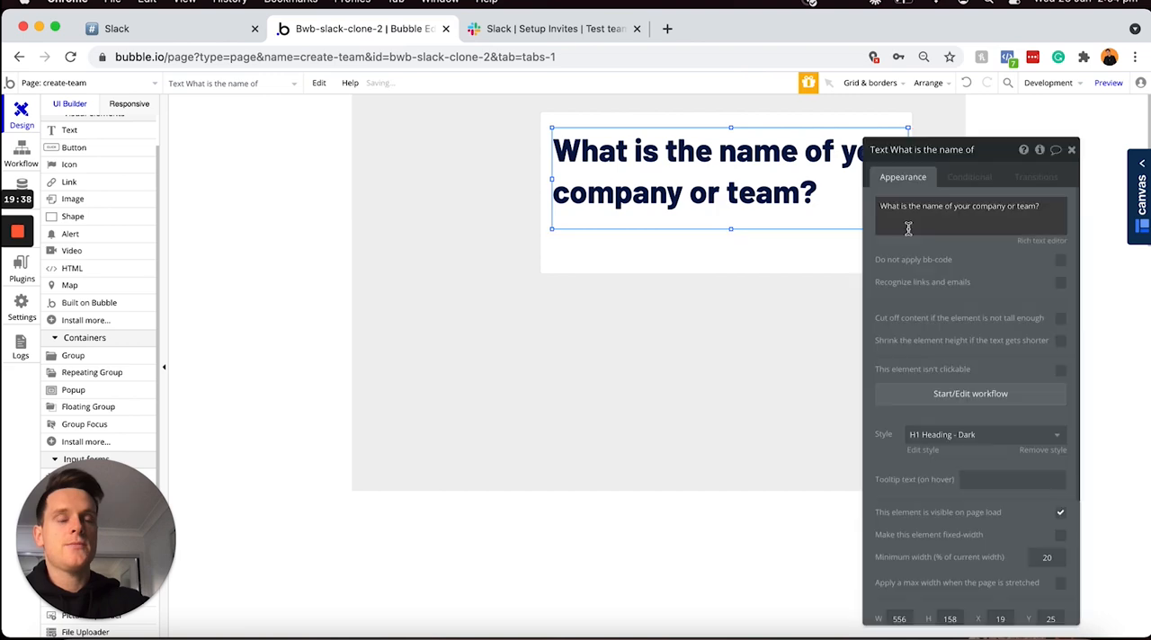
{"action": "key", "text": "Up"}
{"action": "key", "text": "Up"}
{"action": "key", "text": "Up"}
{"action": "key", "text": "Up"}
{"action": "key", "text": "Up"}
{"action": "key", "text": "Up"}
{"action": "key", "text": "Up"}
{"action": "key", "text": "Up"}
{"action": "key", "text": "Up"}
{"action": "key", "text": "Up"}
{"action": "key", "text": "Up"}
{"action": "key", "text": "Up"}
{"action": "key", "text": "Up"}
{"action": "key", "text": "Up"}
{"action": "key", "text": "Up"}
{"action": "key", "text": "Up"}
{"action": "key", "text": "Up"}
{"action": "key", "text": "Up"}
{"action": "key", "text": "Up"}
{"action": "key", "text": "Up"}
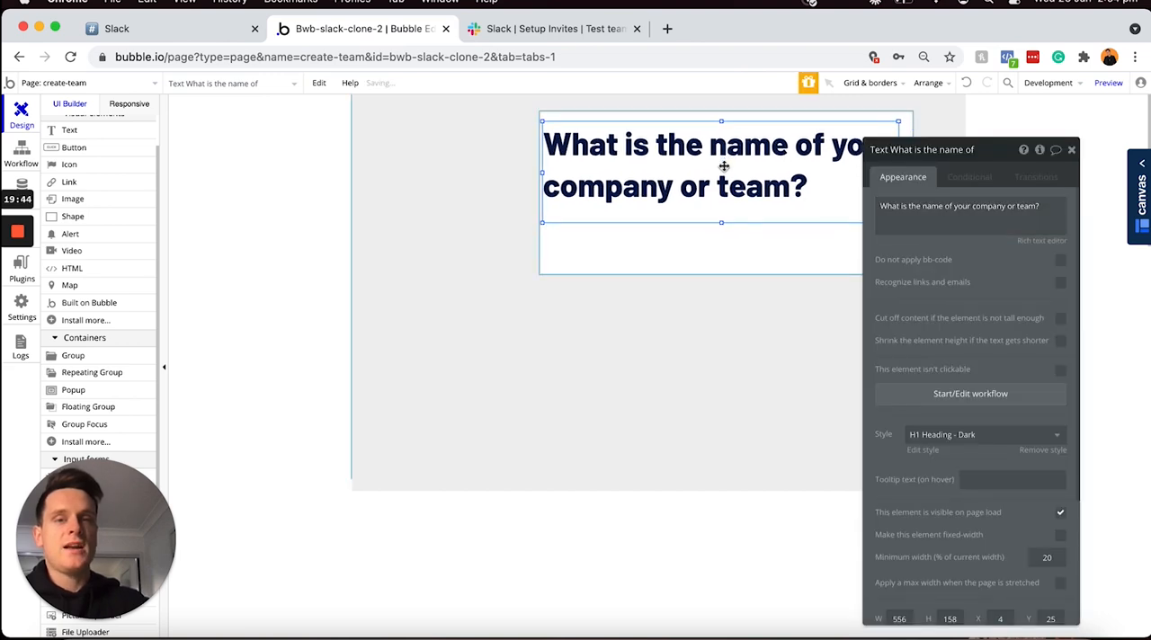
{"action": "left_click", "coordinate": [767, 245]}
{"action": "left_click_drag", "start_coordinate": [958, 156], "coordinate": [992, 159]}
{"action": "left_click", "coordinate": [624, 156]}
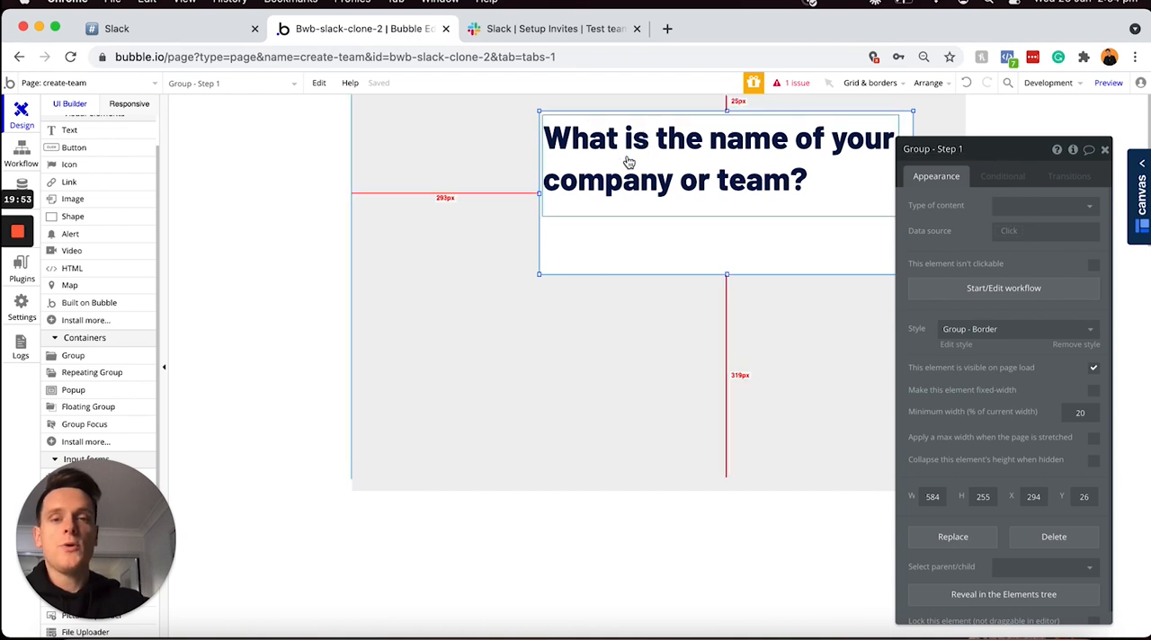
{"action": "left_click_drag", "start_coordinate": [722, 216], "coordinate": [720, 209]}
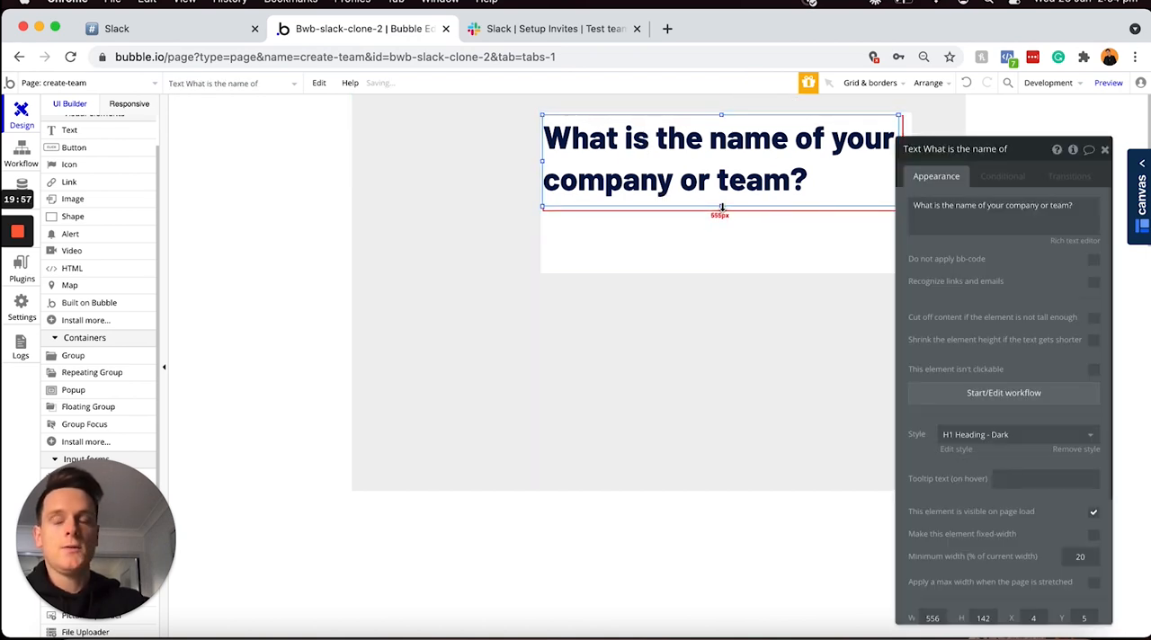
Add an input about 517 by 40 px below the heading and rename it "Input - Team-name".
{"action": "scroll", "coordinate": [108, 373], "scroll_direction": "down", "scroll_amount": 2}
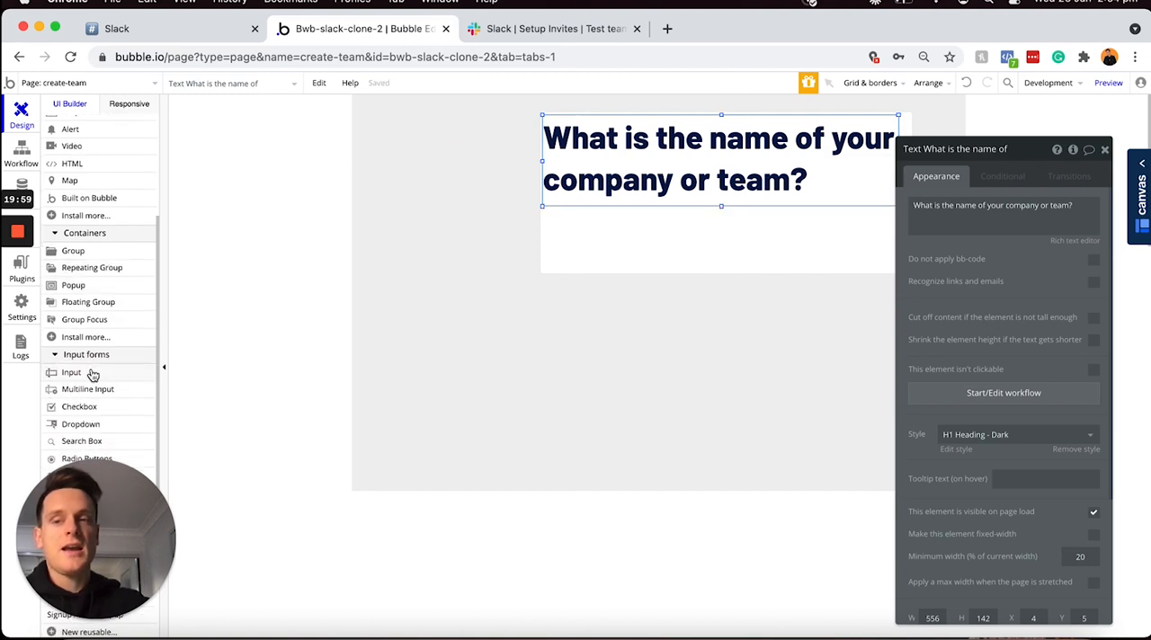
{"action": "left_click", "coordinate": [99, 373]}
{"action": "left_click_drag", "start_coordinate": [544, 216], "coordinate": [877, 242]}
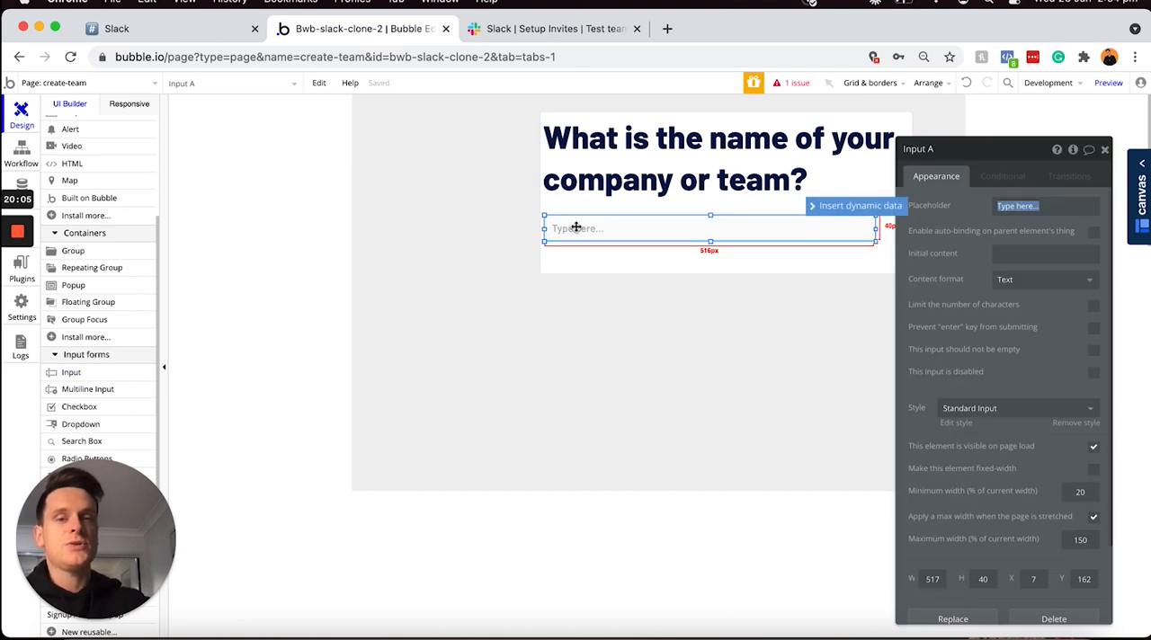
{"action": "left_click", "coordinate": [959, 155]}
{"action": "left_click", "coordinate": [958, 155]}
{"action": "key", "text": "BackSpace"}
{"action": "type", "text": "- Team-name"}
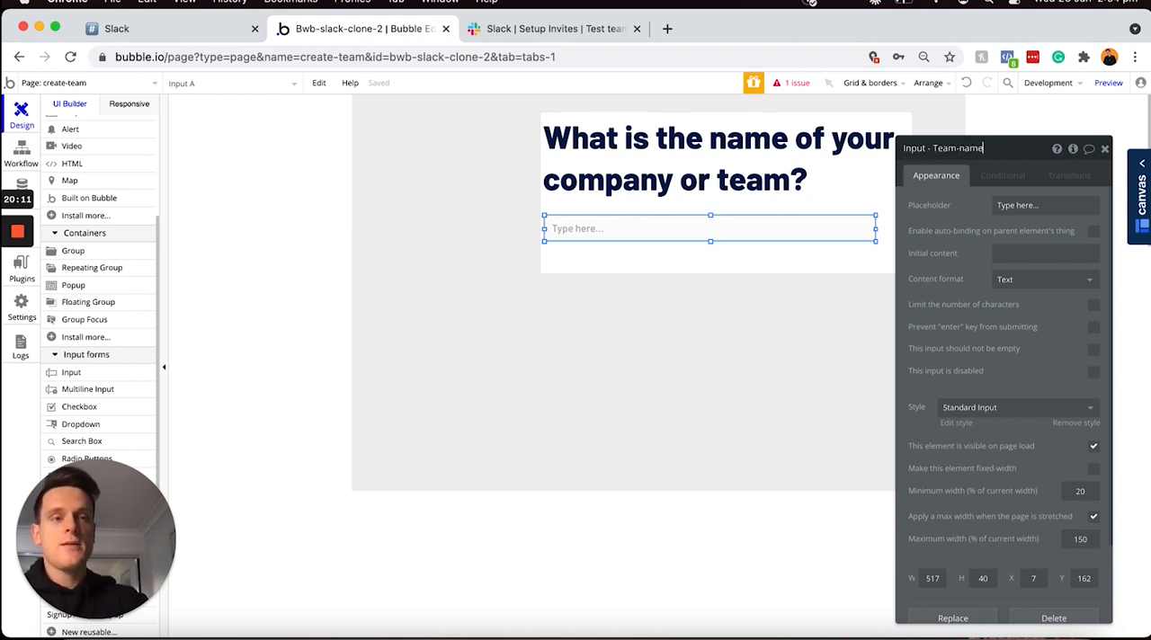
{"action": "key", "text": "Return"}
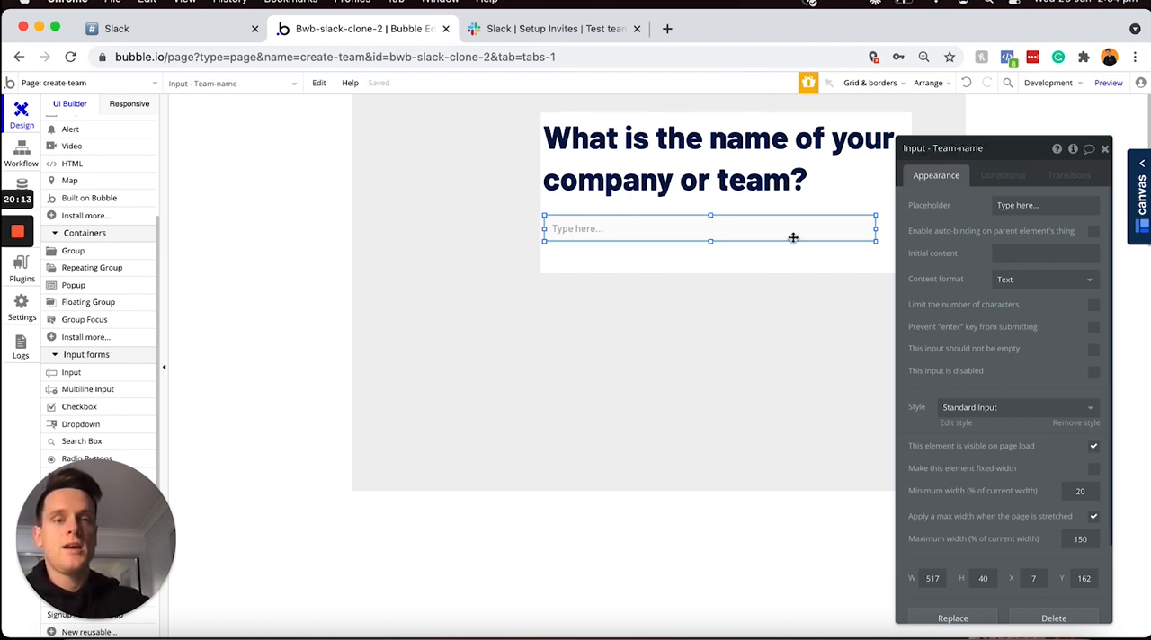
Extend the Step 1 group's height to about 274 px and add a "Next" button about 155 by 40 px below the input.
{"action": "left_click", "coordinate": [734, 259]}
{"action": "left_click_drag", "start_coordinate": [726, 275], "coordinate": [726, 286]}
{"action": "scroll", "coordinate": [129, 198], "scroll_direction": "up", "scroll_amount": 3}
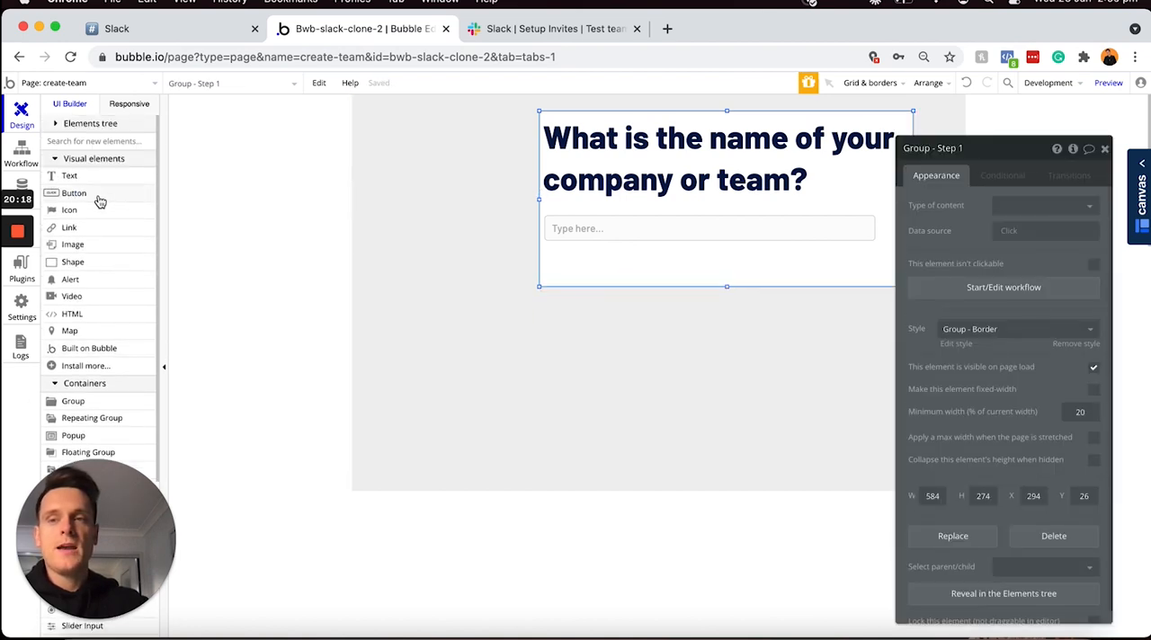
{"action": "left_click", "coordinate": [90, 193]}
{"action": "left_click_drag", "start_coordinate": [545, 251], "coordinate": [644, 263]}
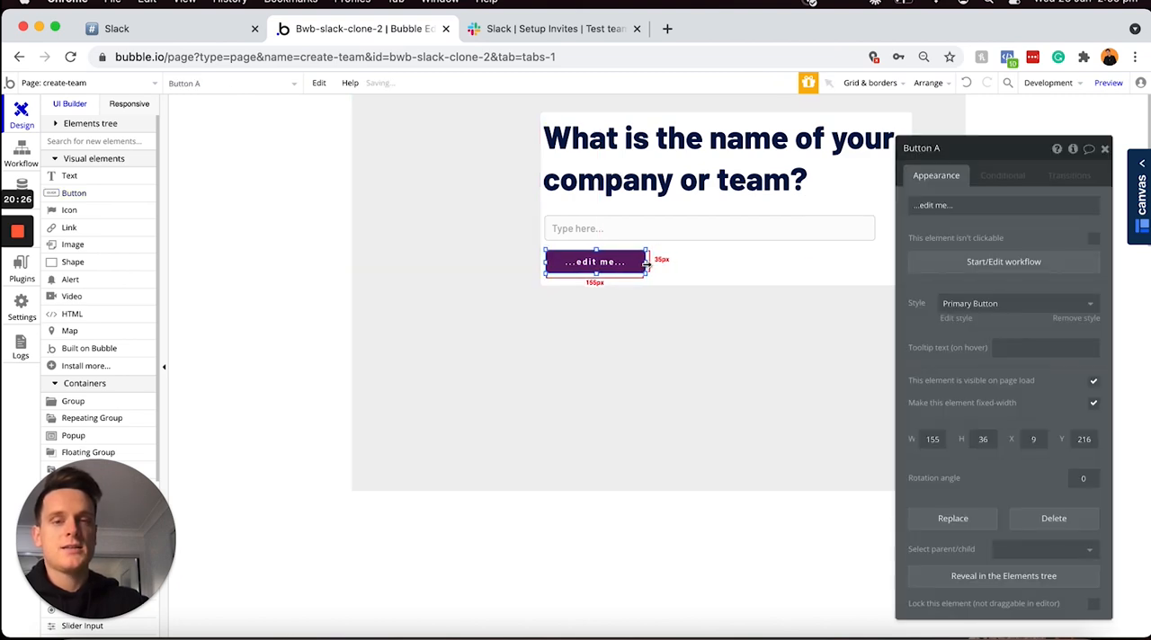
{"action": "triple_click", "coordinate": [943, 207]}
{"action": "type", "text": "Next"}
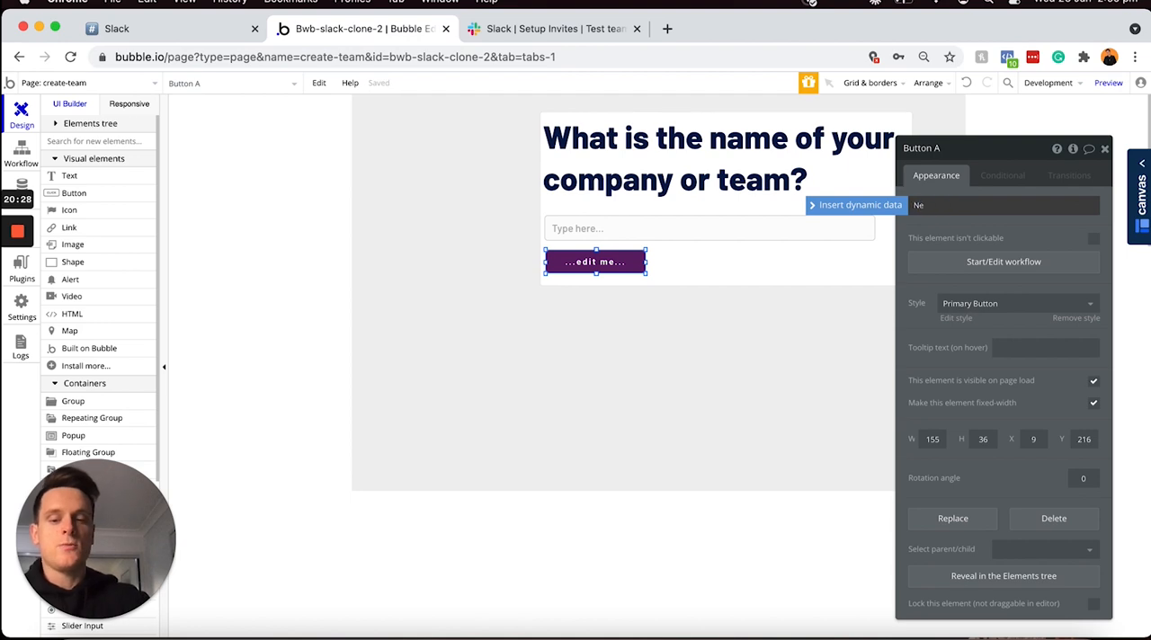
{"action": "left_click", "coordinate": [1006, 233]}
{"action": "left_click_drag", "start_coordinate": [595, 273], "coordinate": [595, 278]}
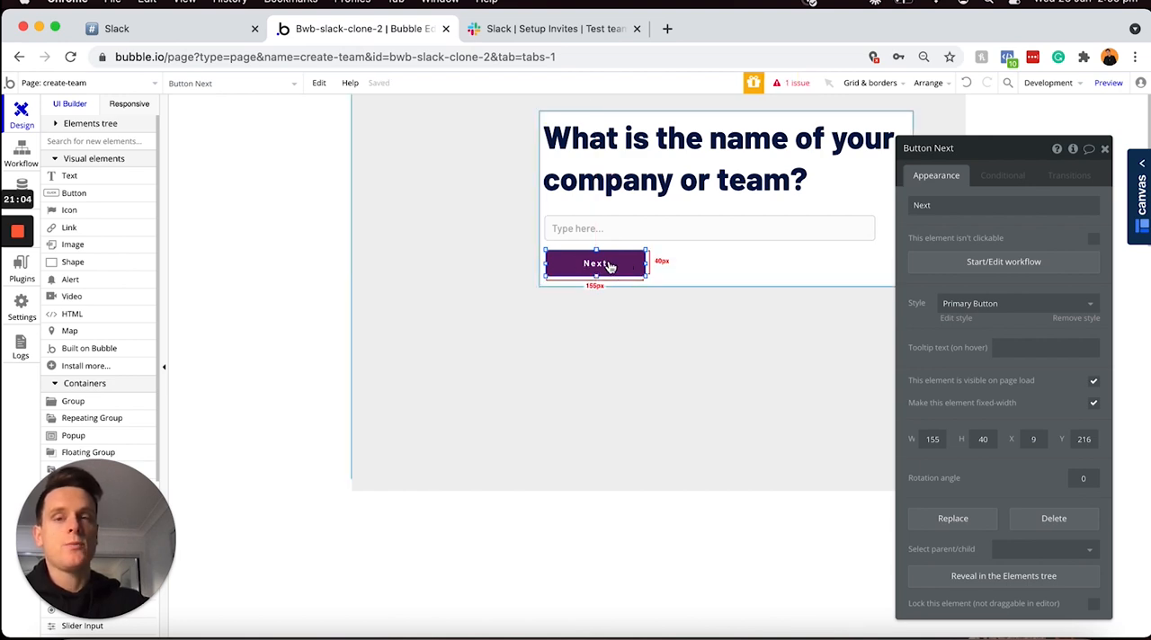
Check the sidebar in Slack's invite step, return to Bubble and draw a group about 277 by 572 px along the page's left side.
{"action": "left_click", "coordinate": [575, 28]}
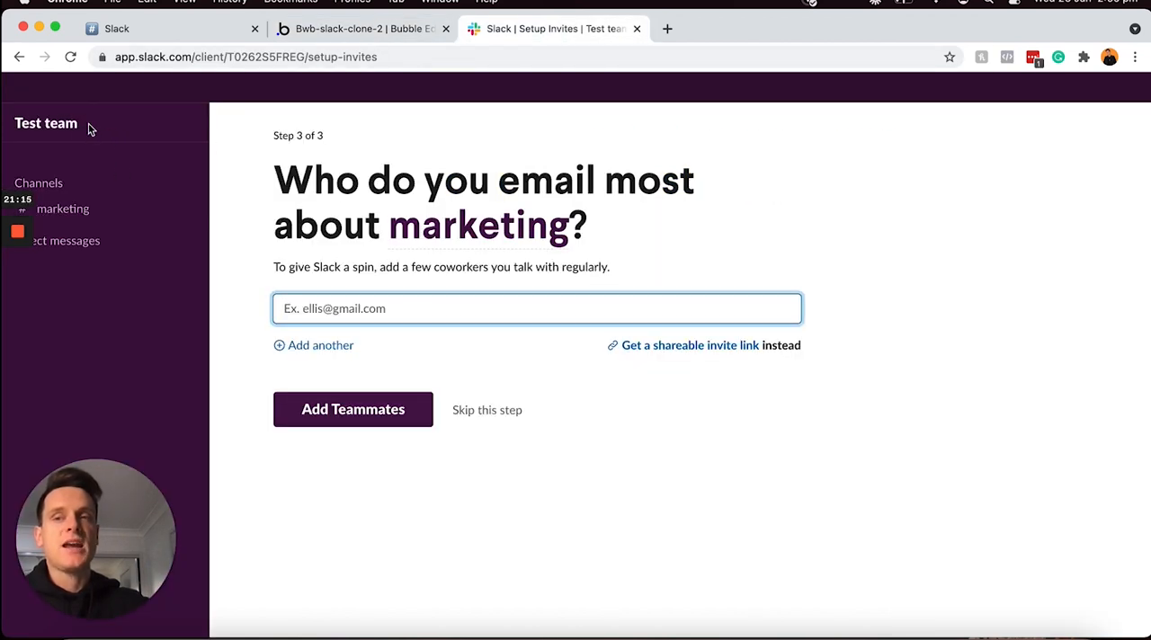
{"action": "left_click", "coordinate": [353, 28]}
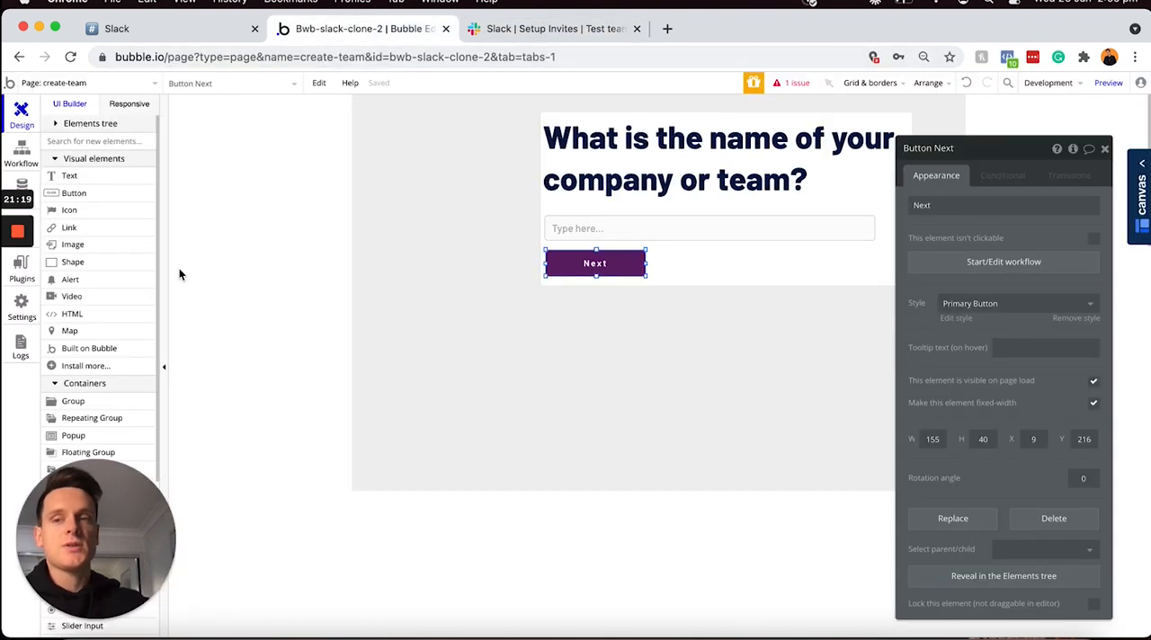
{"action": "scroll", "coordinate": [106, 236], "scroll_direction": "down", "scroll_amount": 1}
{"action": "scroll", "coordinate": [106, 237], "scroll_direction": "down", "scroll_amount": 2}
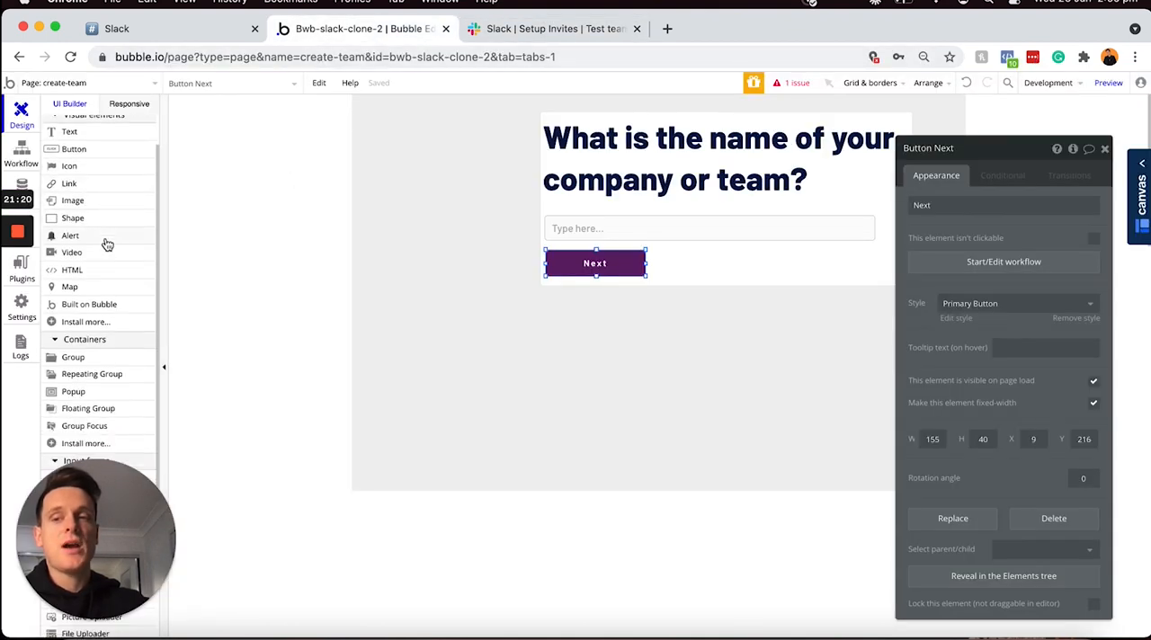
{"action": "left_click", "coordinate": [100, 356]}
{"action": "mouse_move", "coordinate": [352, 100]}
{"action": "left_mouse_down"}
{"action": "mouse_move", "coordinate": [429, 264]}
{"action": "mouse_move", "coordinate": [527, 405]}
{"action": "mouse_move", "coordinate": [532, 467]}
{"action": "left_mouse_up"}
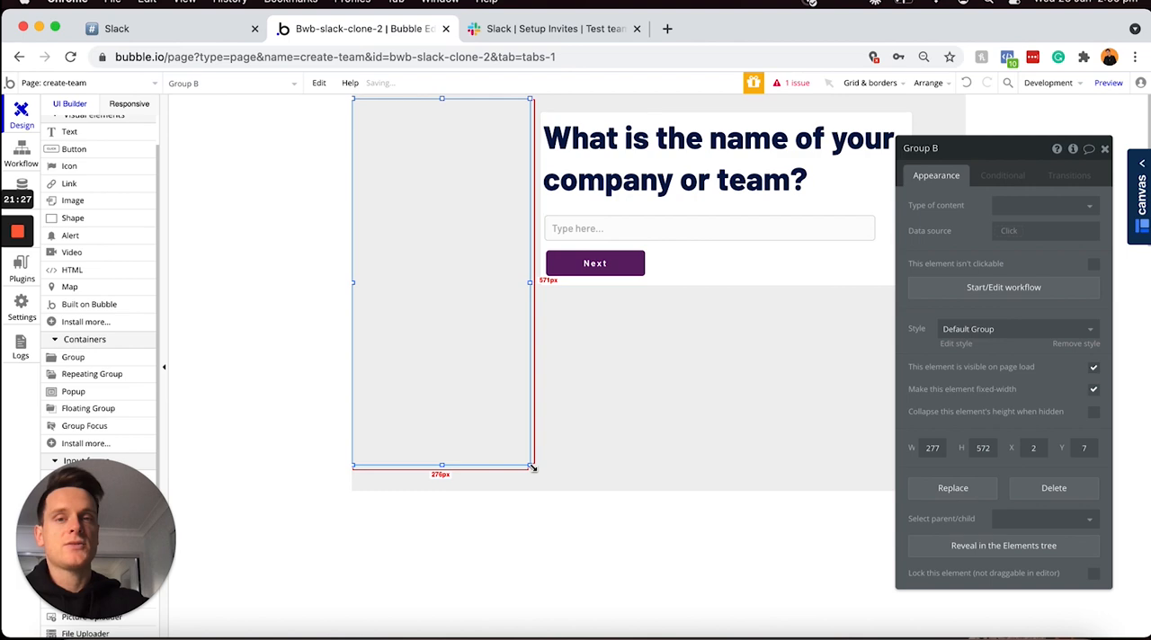
Create a new group style named "Group-onboarding-page" for the sidebar group.
{"action": "left_click", "coordinate": [981, 329]}
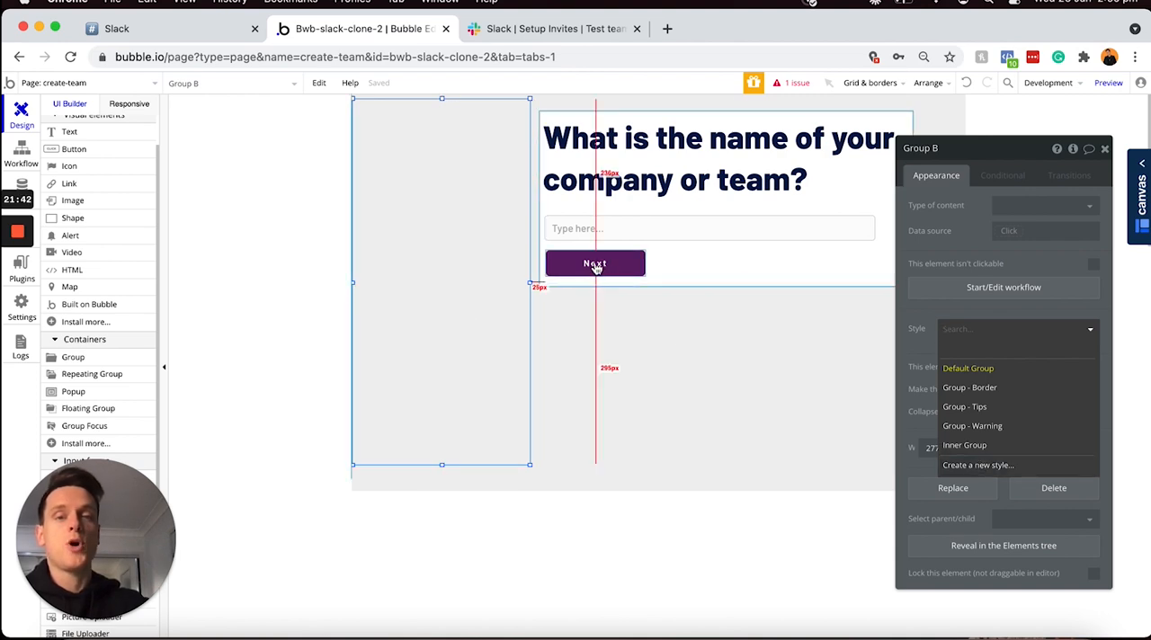
{"action": "left_click", "coordinate": [978, 466]}
{"action": "type", "text": "Grou"}
{"action": "type", "text": "p-onb"}
{"action": "type", "text": "oarding-page"}
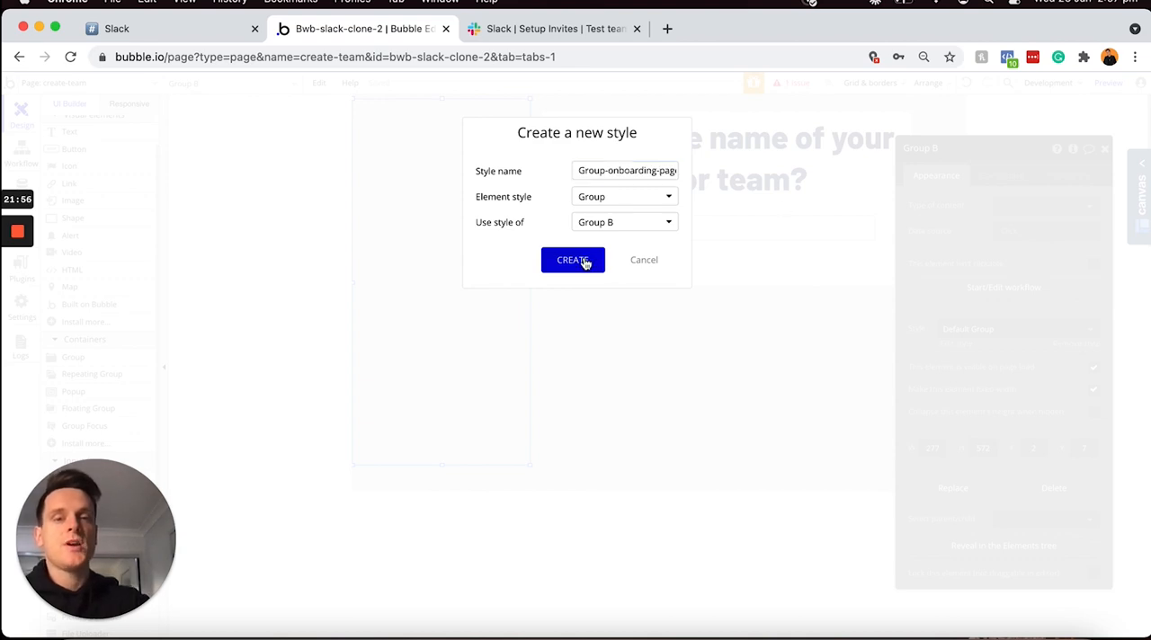
{"action": "left_click", "coordinate": [585, 260]}
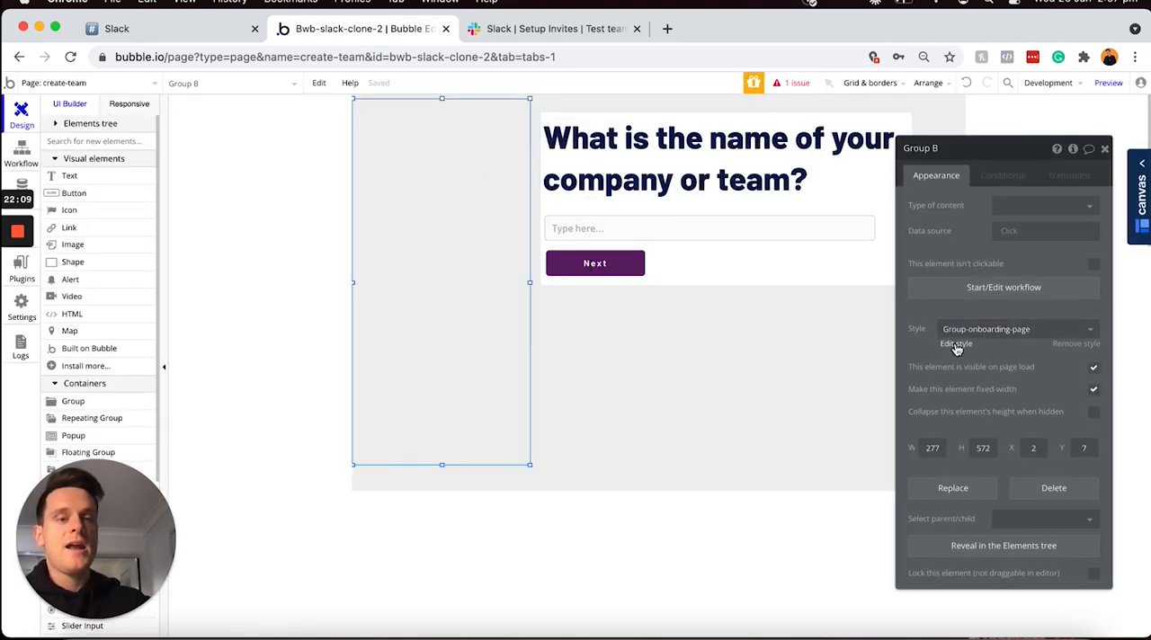
Edit the Group-onboarding-page style to use a flat color background of #611F69.
{"action": "left_click", "coordinate": [956, 345]}
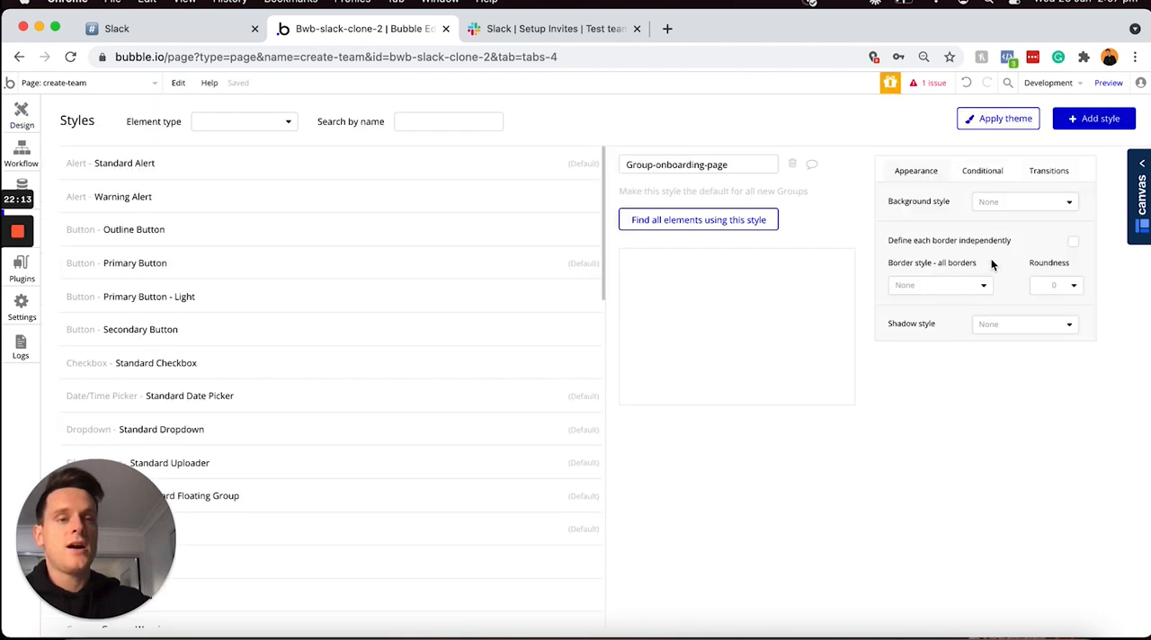
{"action": "left_click", "coordinate": [1008, 204]}
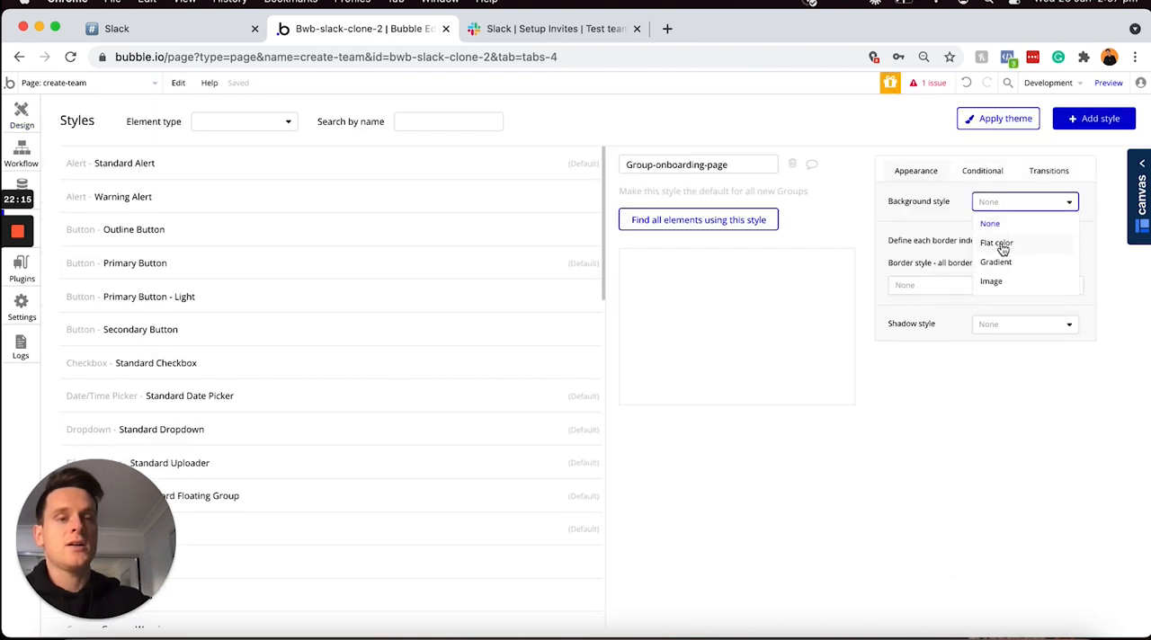
{"action": "left_click", "coordinate": [1001, 242]}
{"action": "left_click", "coordinate": [1000, 228]}
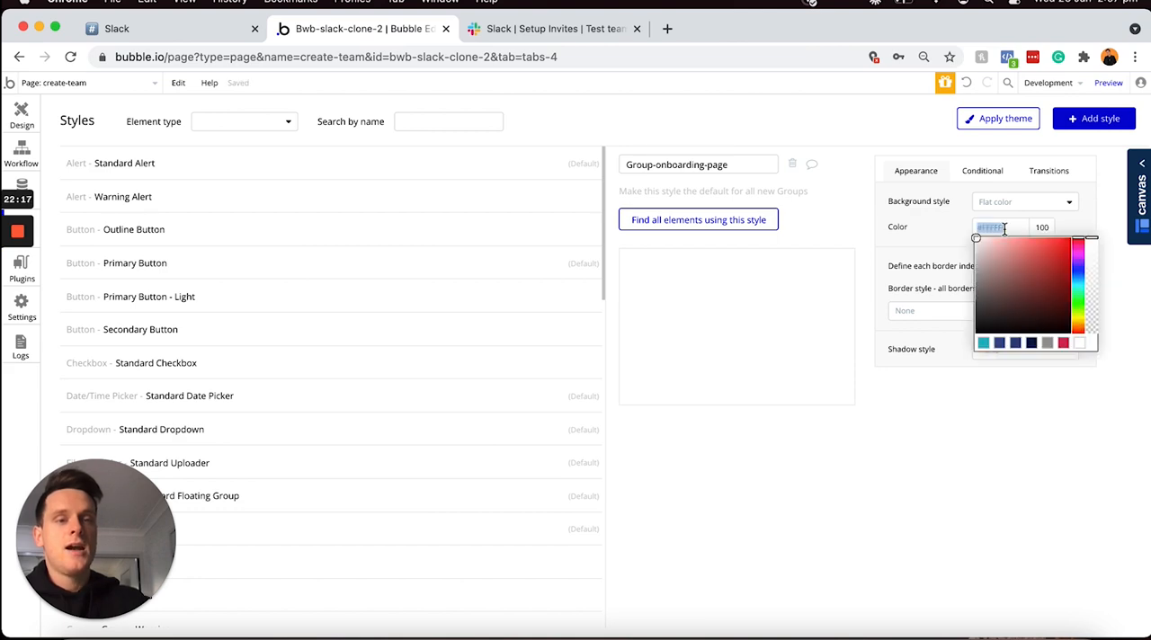
{"action": "type", "text": "#611F69"}
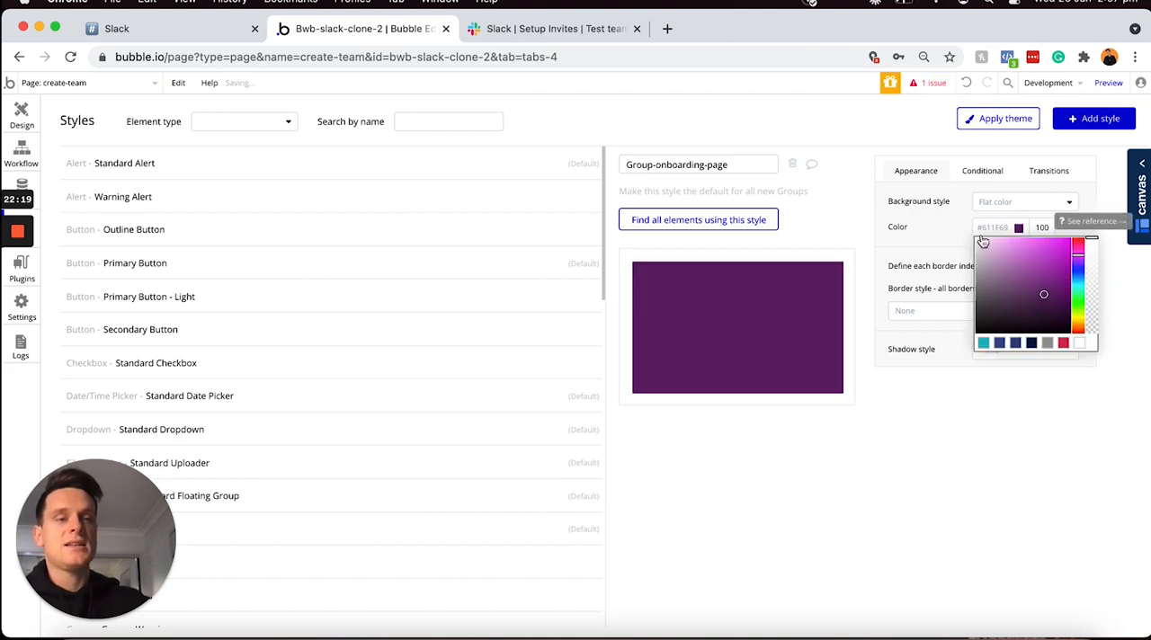
{"action": "left_click", "coordinate": [942, 237]}
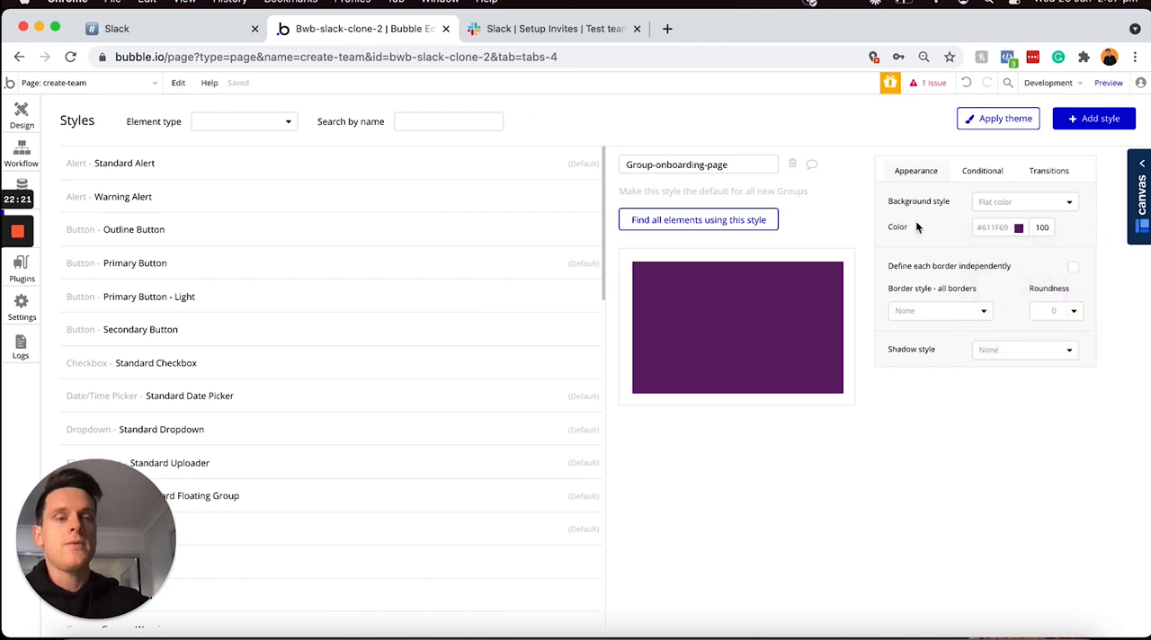
Return to the create-team page's design and nudge the purple sidebar group up to the page's top edge.
{"action": "left_click", "coordinate": [22, 115]}
{"action": "left_click", "coordinate": [454, 206]}
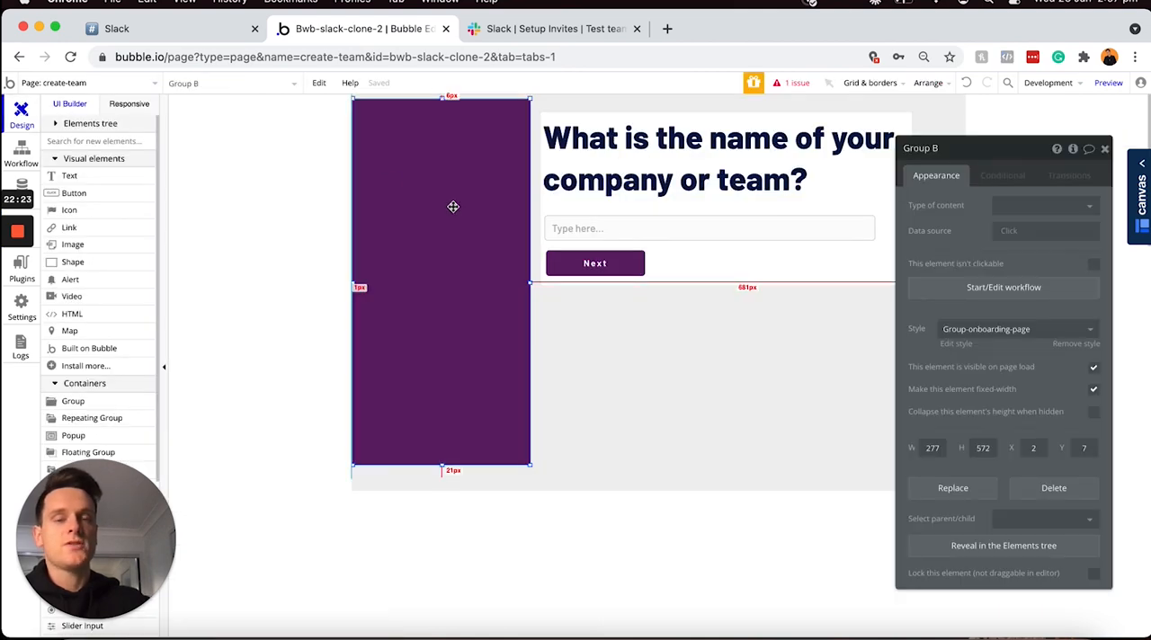
{"action": "key", "text": "Up"}
{"action": "key", "text": "Up"}
{"action": "key", "text": "Up"}
{"action": "key", "text": "Up"}
{"action": "key", "text": "Up"}
{"action": "key", "text": "Up"}
{"action": "key", "text": "Up"}
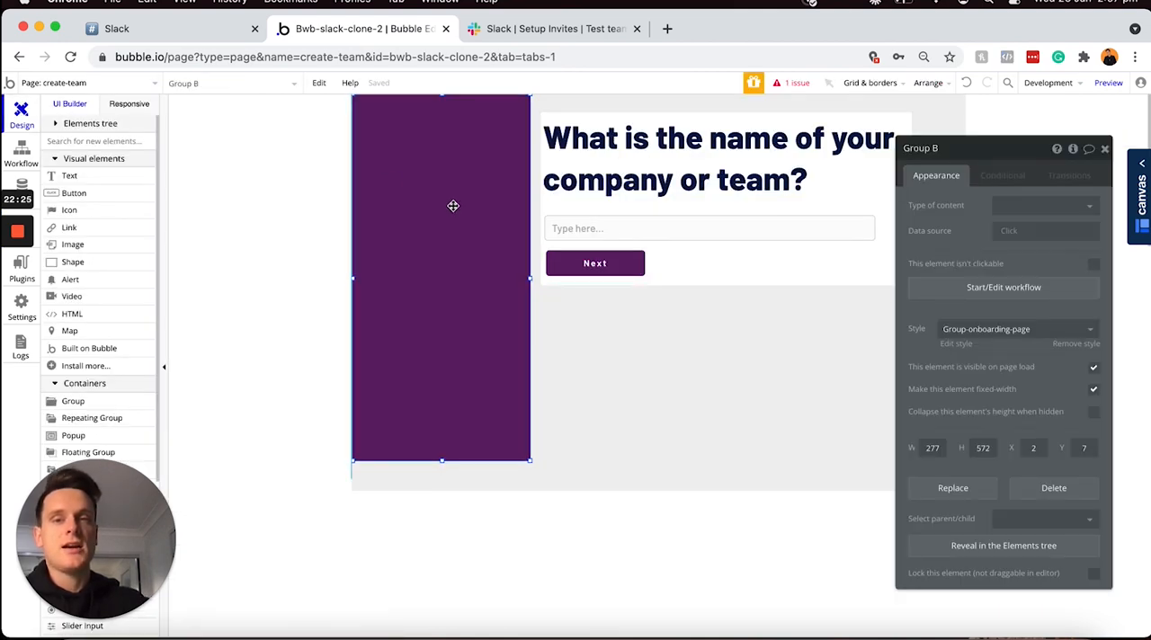
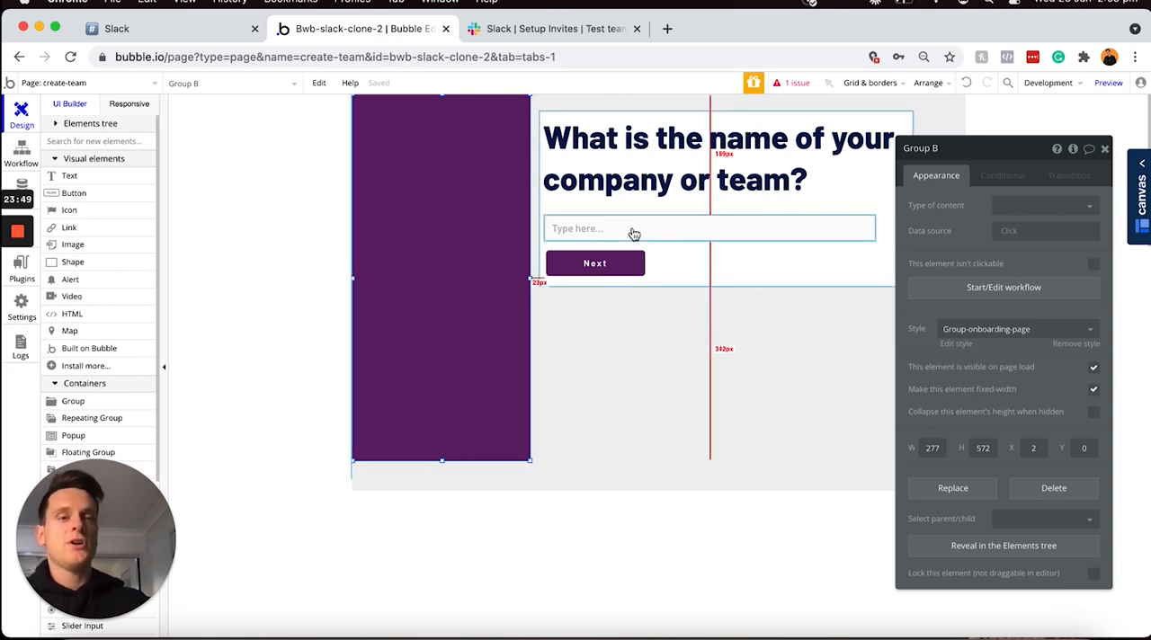
Set the purple sidebar group's content type to Team and give it a custom state named Displayed-team of type Team.
{"action": "left_click", "coordinate": [1034, 209]}
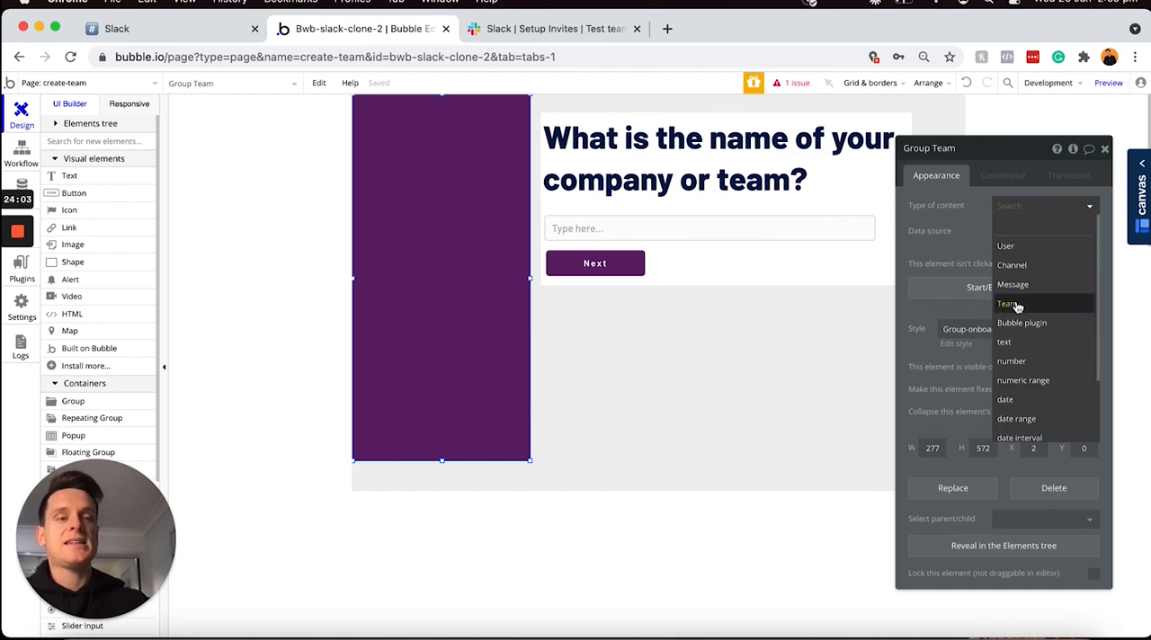
{"action": "left_click", "coordinate": [1007, 303]}
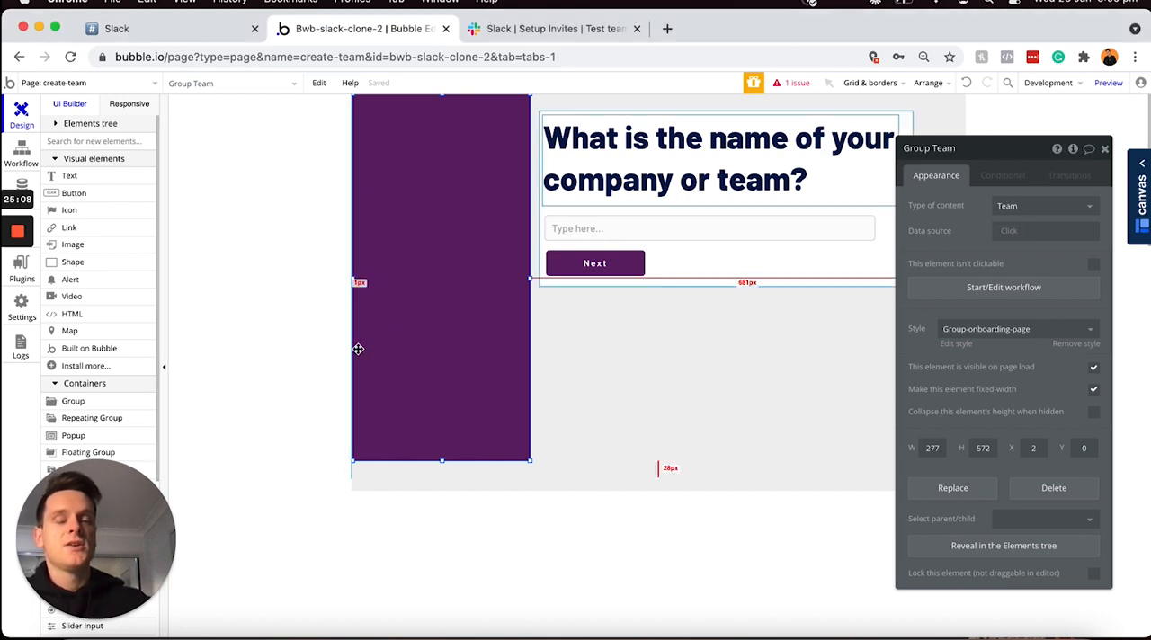
{"action": "left_click", "coordinate": [1072, 150]}
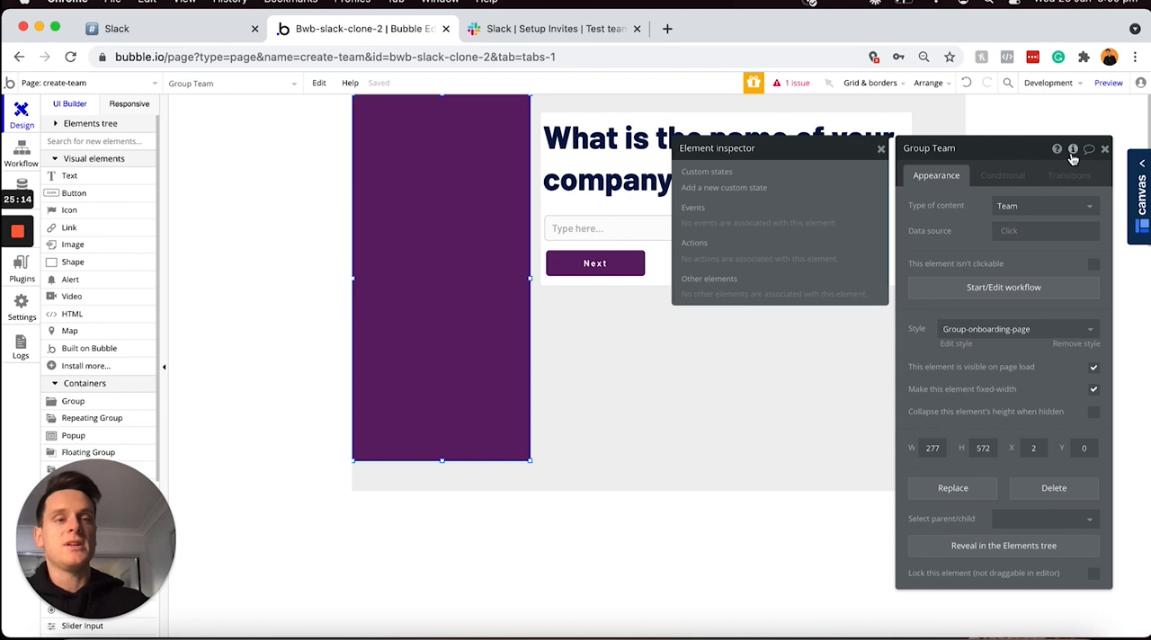
{"action": "left_click", "coordinate": [728, 195]}
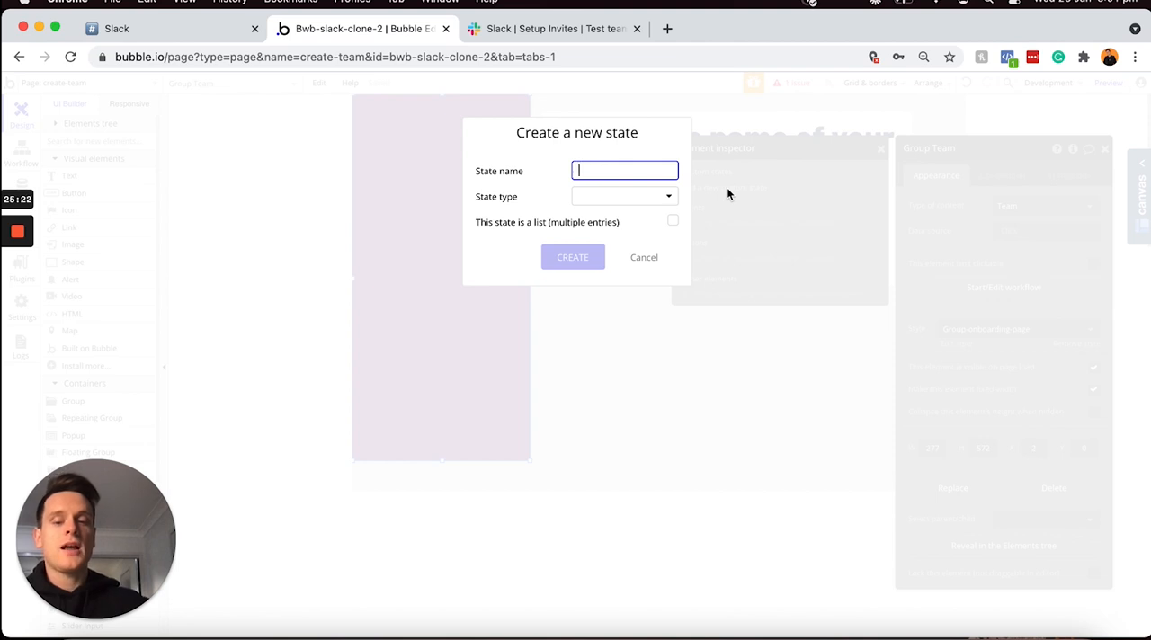
{"action": "type", "text": "Displayed-team"}
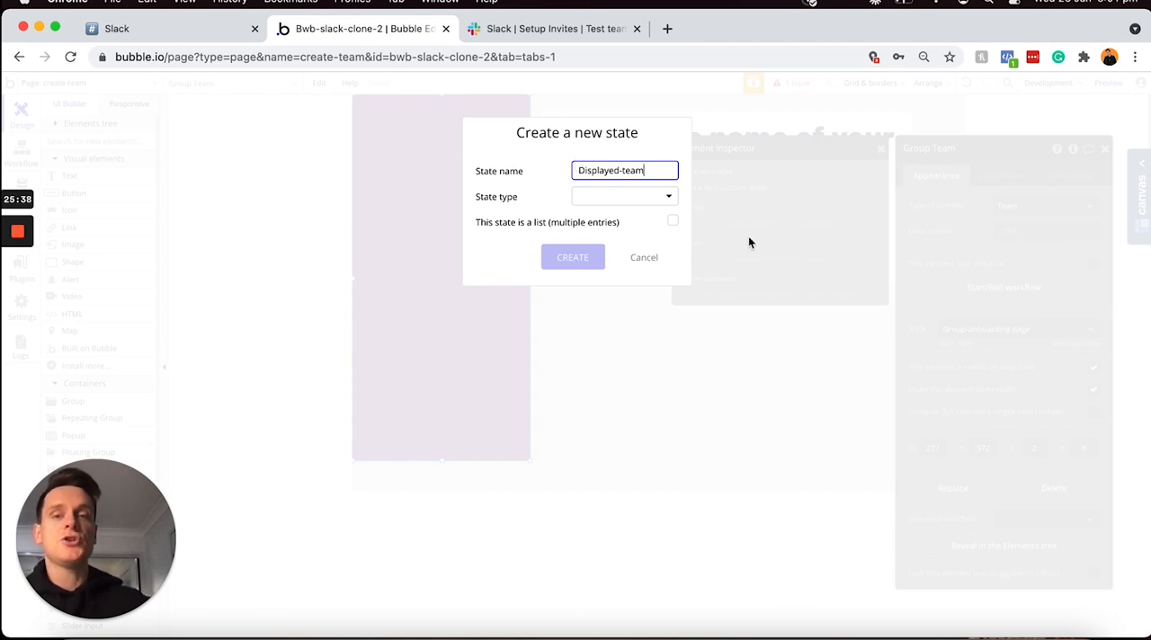
{"action": "left_click", "coordinate": [657, 199]}
{"action": "scroll", "coordinate": [614, 285], "scroll_direction": "down", "scroll_amount": 3}
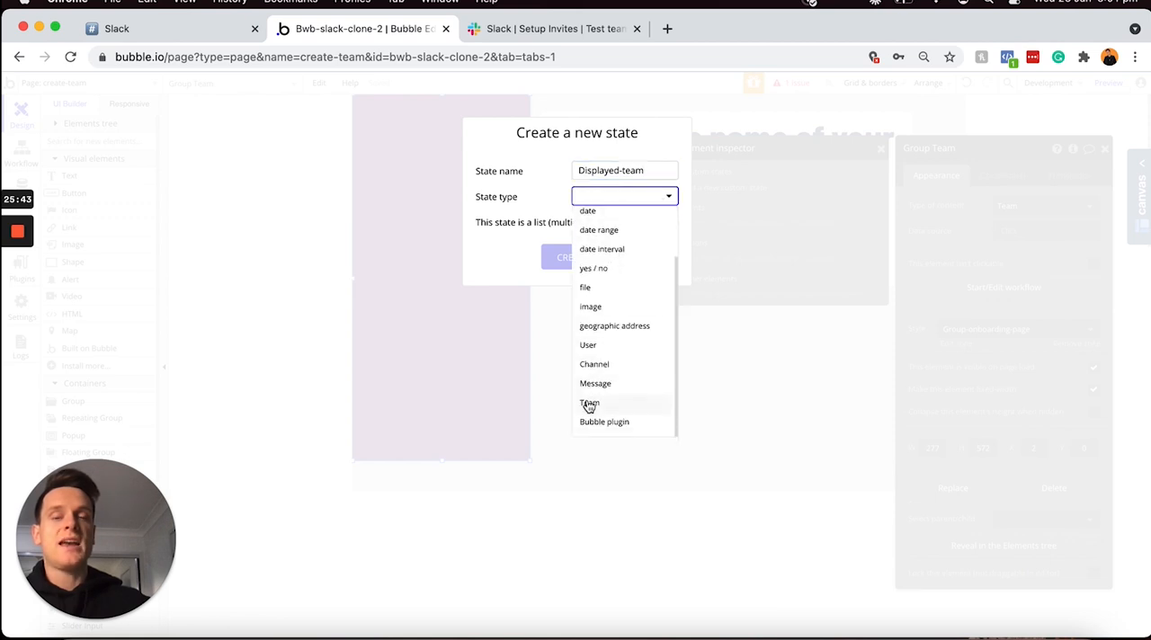
{"action": "left_click", "coordinate": [589, 404]}
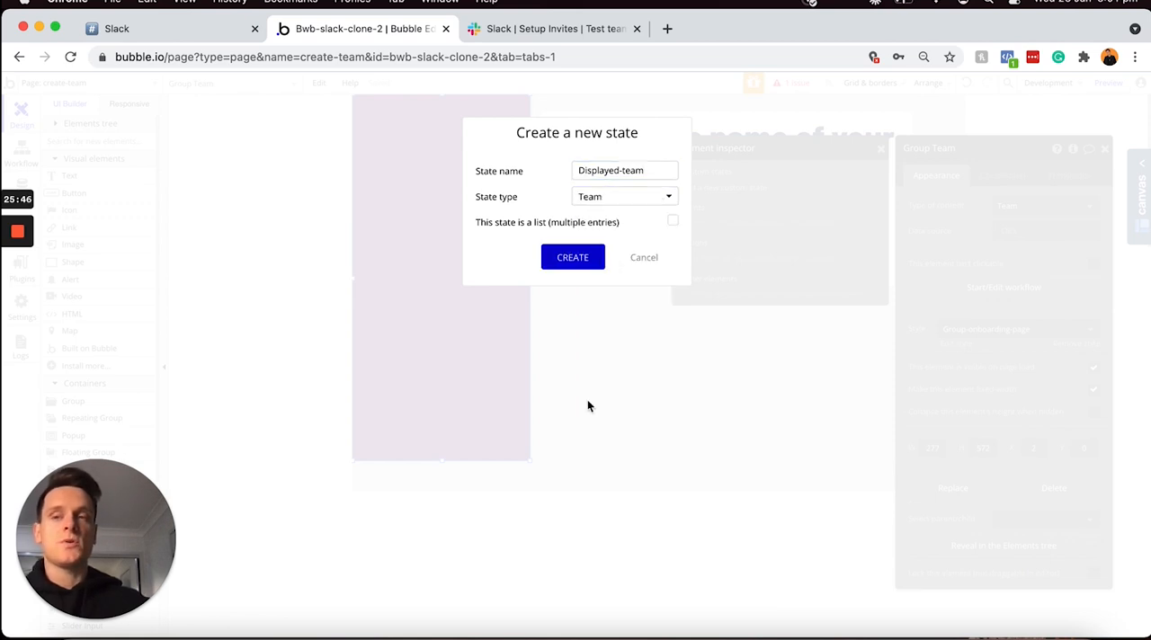
{"action": "left_click", "coordinate": [572, 258]}
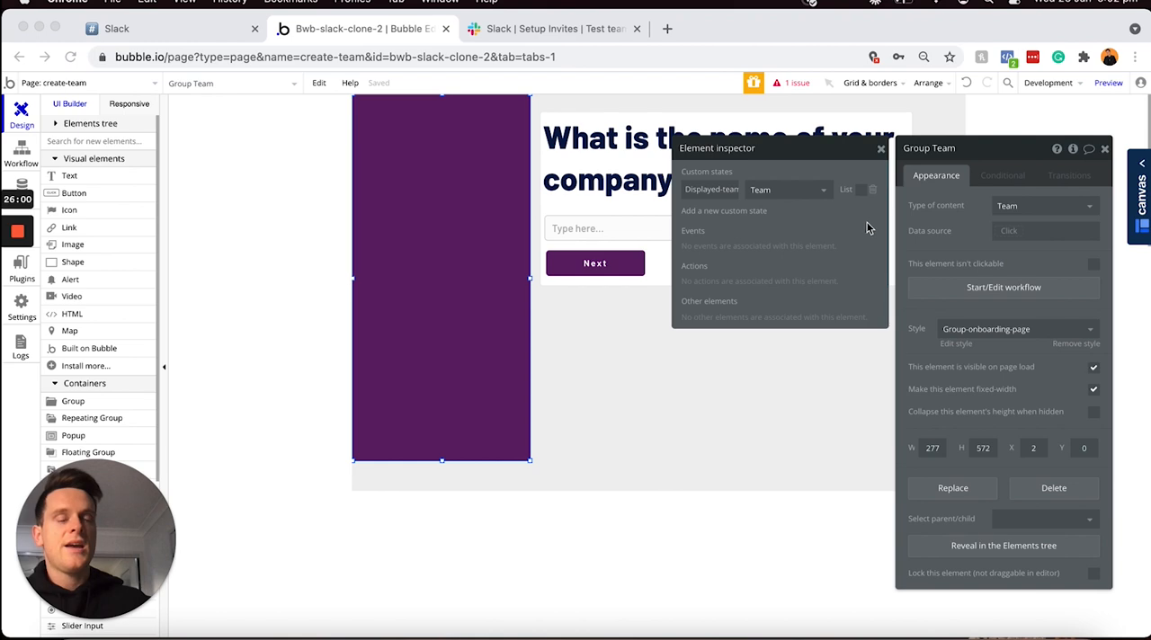
{"action": "left_click", "coordinate": [881, 147]}
{"action": "left_click", "coordinate": [881, 148]}
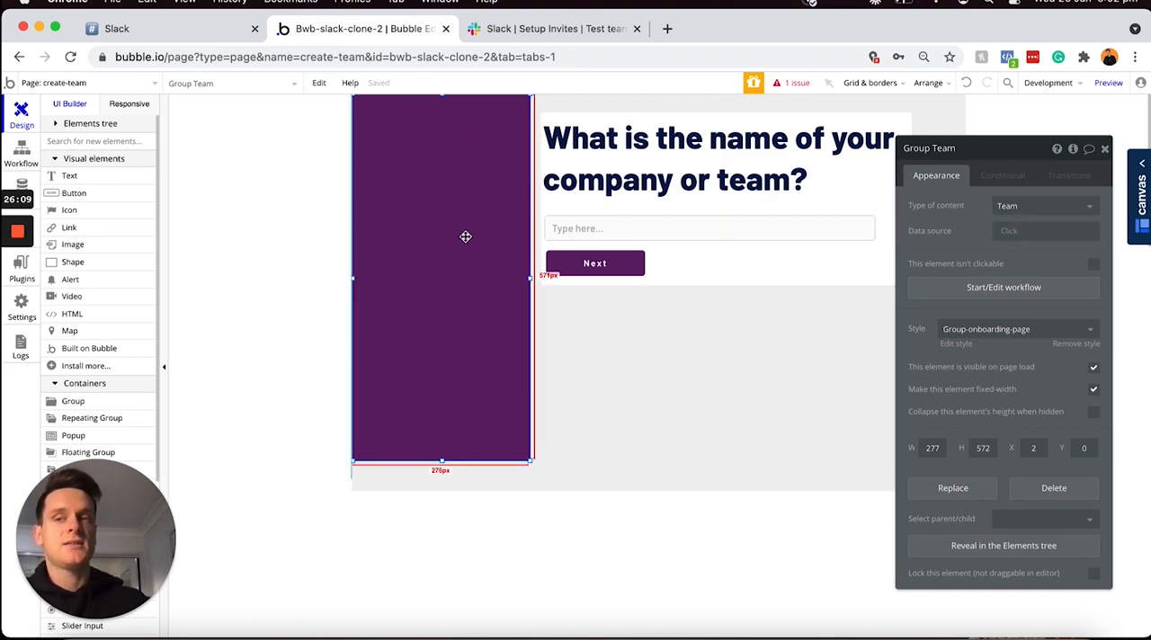
Set the sidebar group's data source to Group Team's Displayed-team.
{"action": "left_click", "coordinate": [999, 232]}
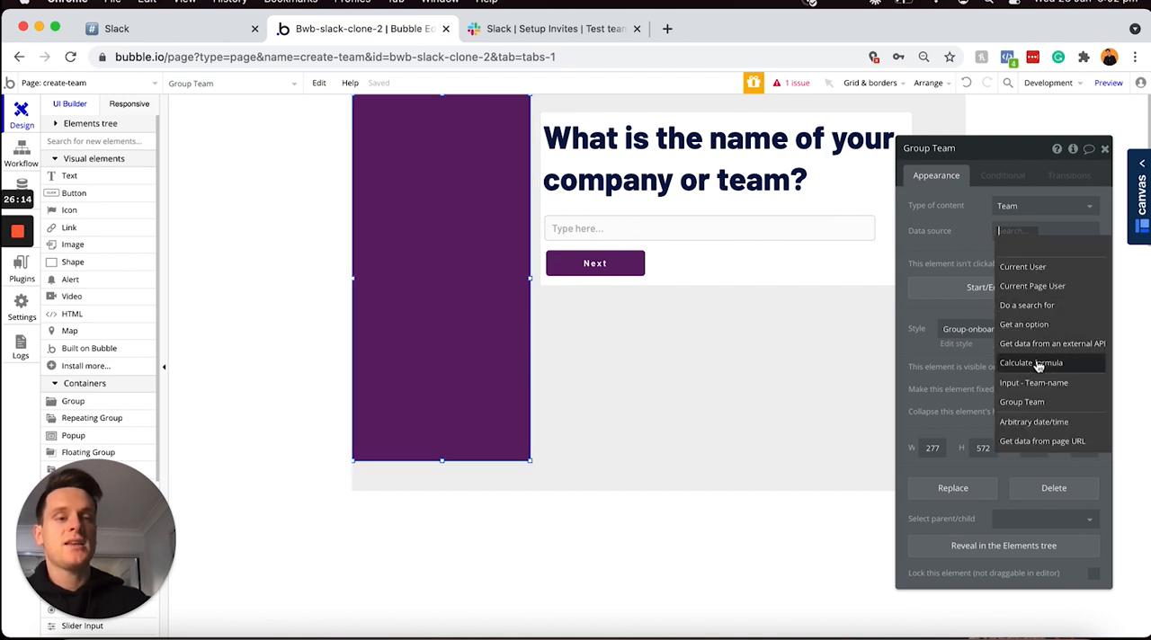
{"action": "left_click", "coordinate": [1034, 402]}
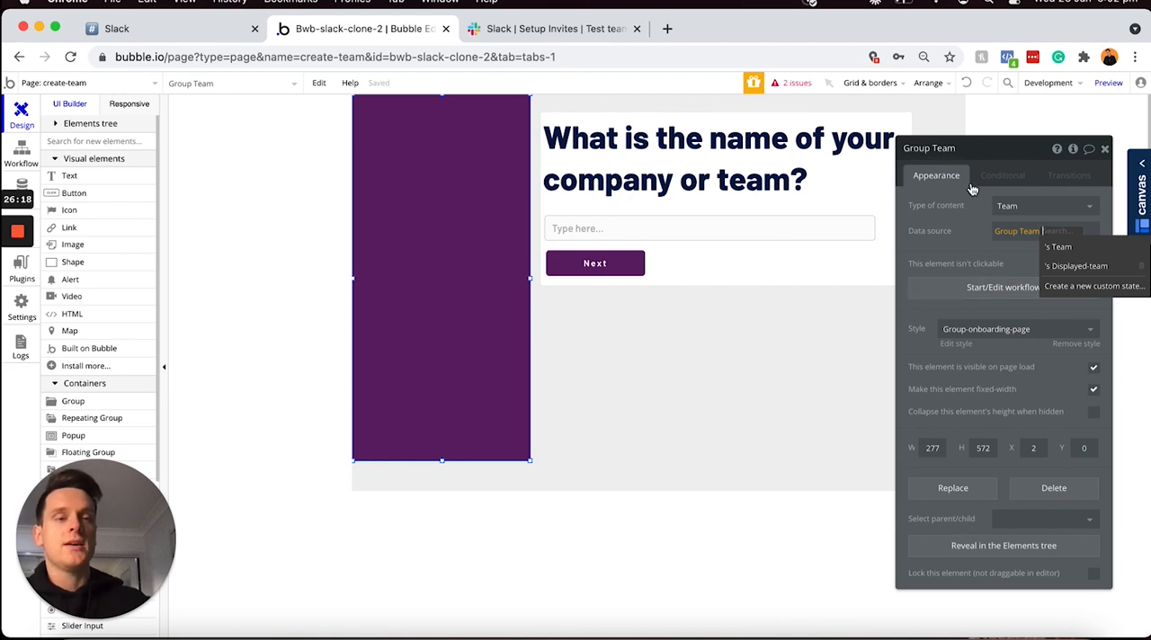
{"action": "left_click", "coordinate": [1097, 267]}
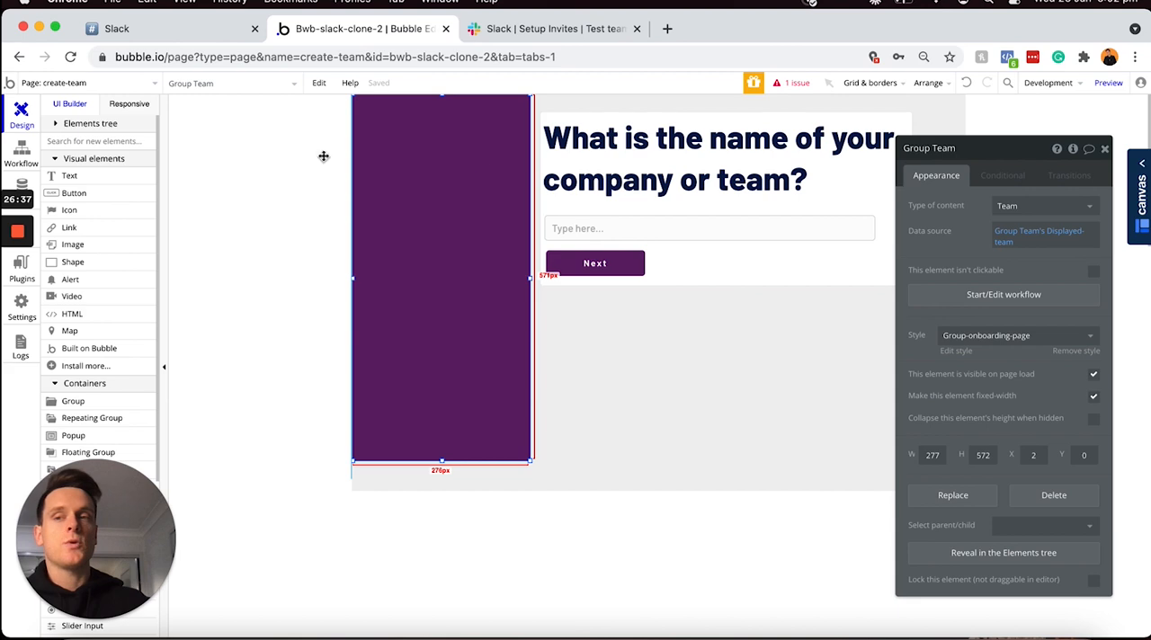
Add a text element about 204 by 44 px near the sidebar's top, showing Parent group's Team's Name.
{"action": "left_click", "coordinate": [104, 177]}
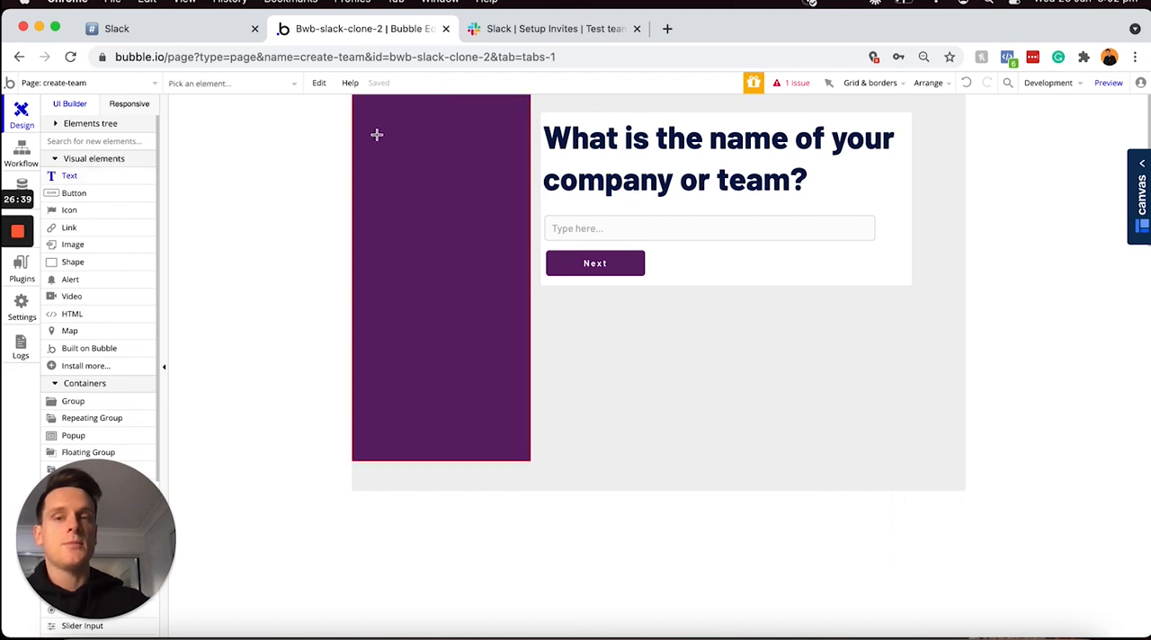
{"action": "left_click_drag", "start_coordinate": [369, 131], "coordinate": [500, 159]}
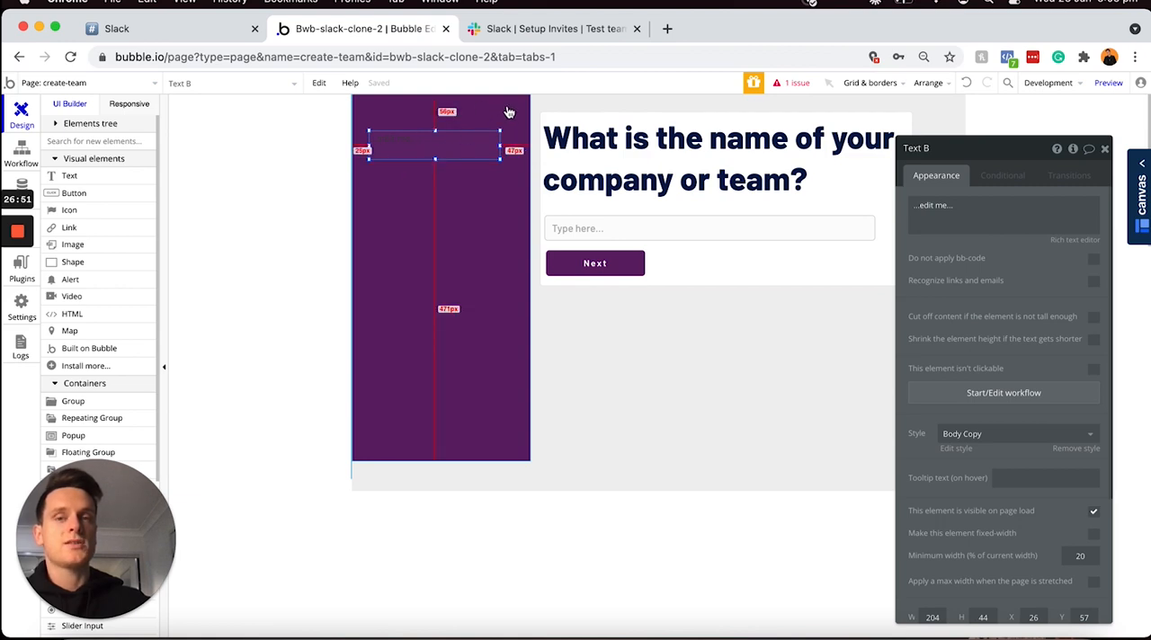
{"action": "left_click", "coordinate": [959, 202]}
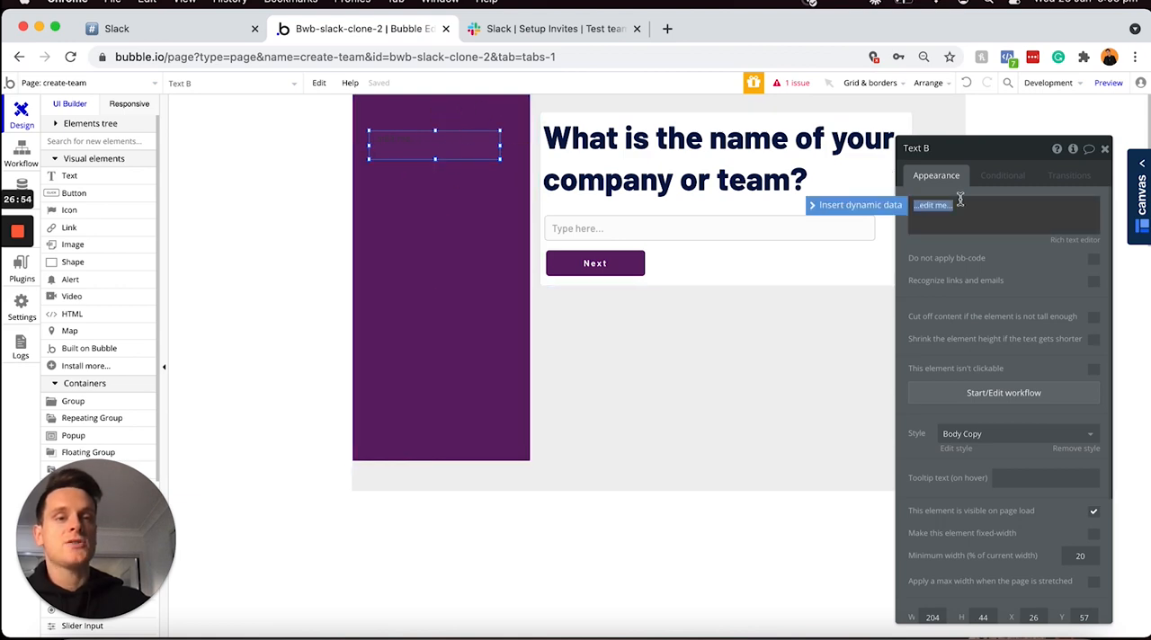
{"action": "left_click", "coordinate": [884, 206]}
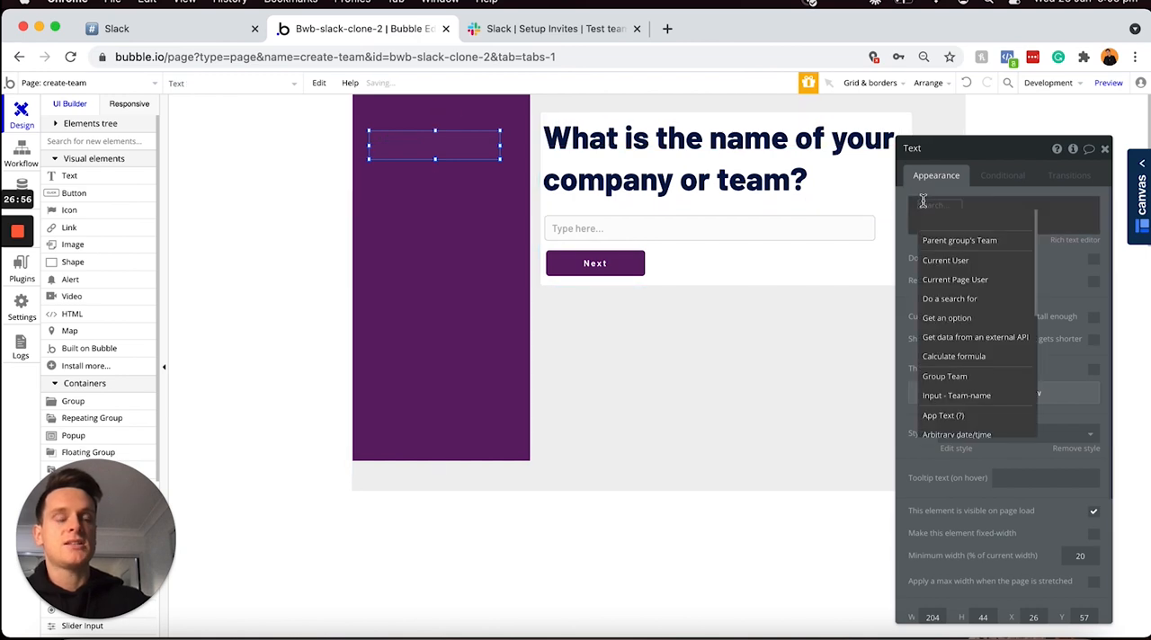
{"action": "left_click", "coordinate": [960, 241]}
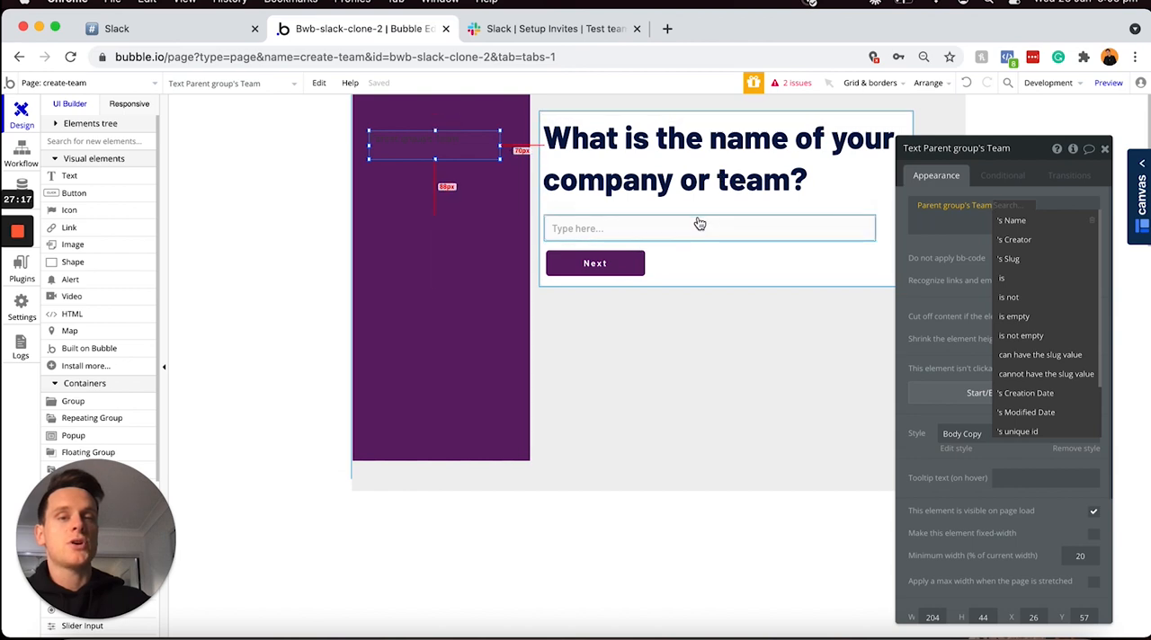
{"action": "left_click", "coordinate": [1030, 220]}
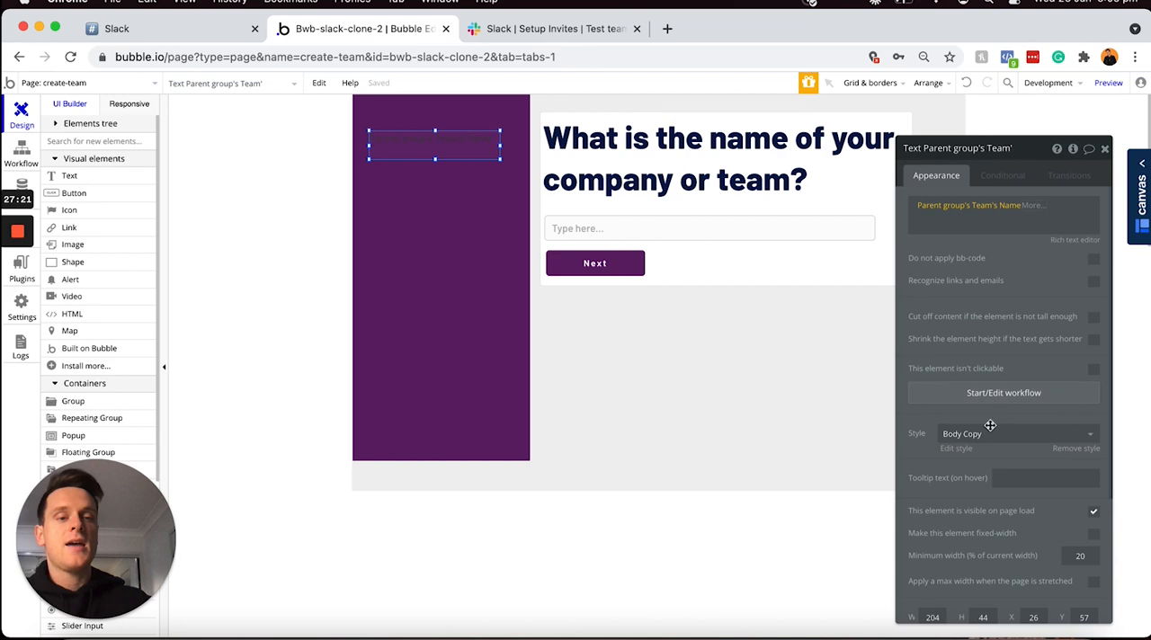
Apply the H2 Heading - Light style to the team name text and move it to about X 15, Y 45.
{"action": "left_click", "coordinate": [986, 434]}
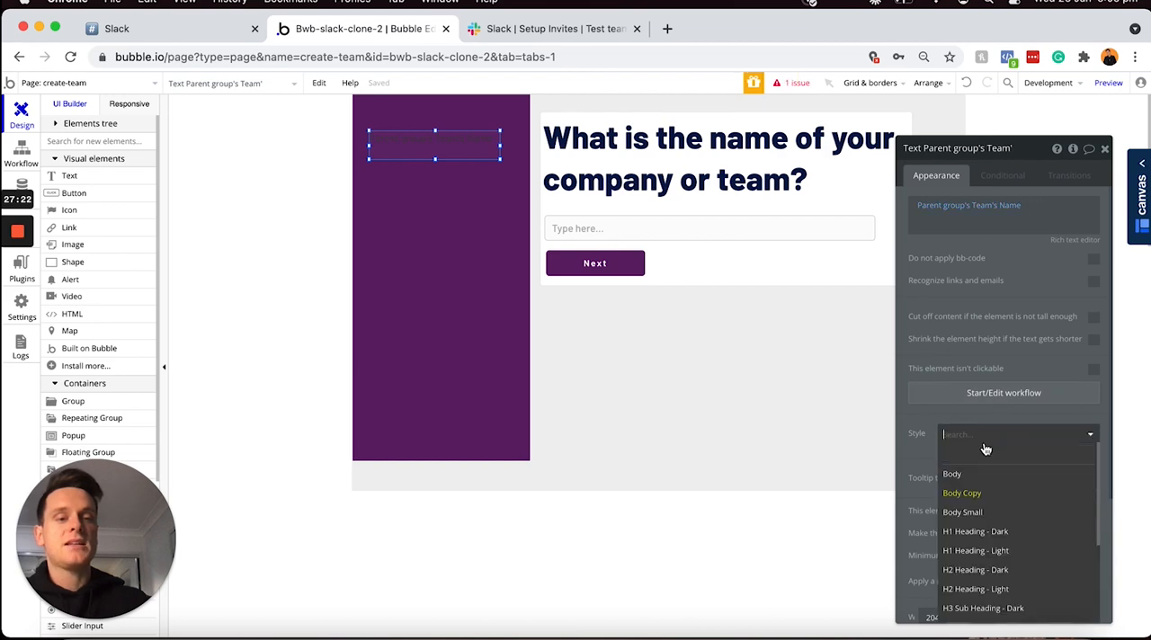
{"action": "left_click", "coordinate": [974, 589]}
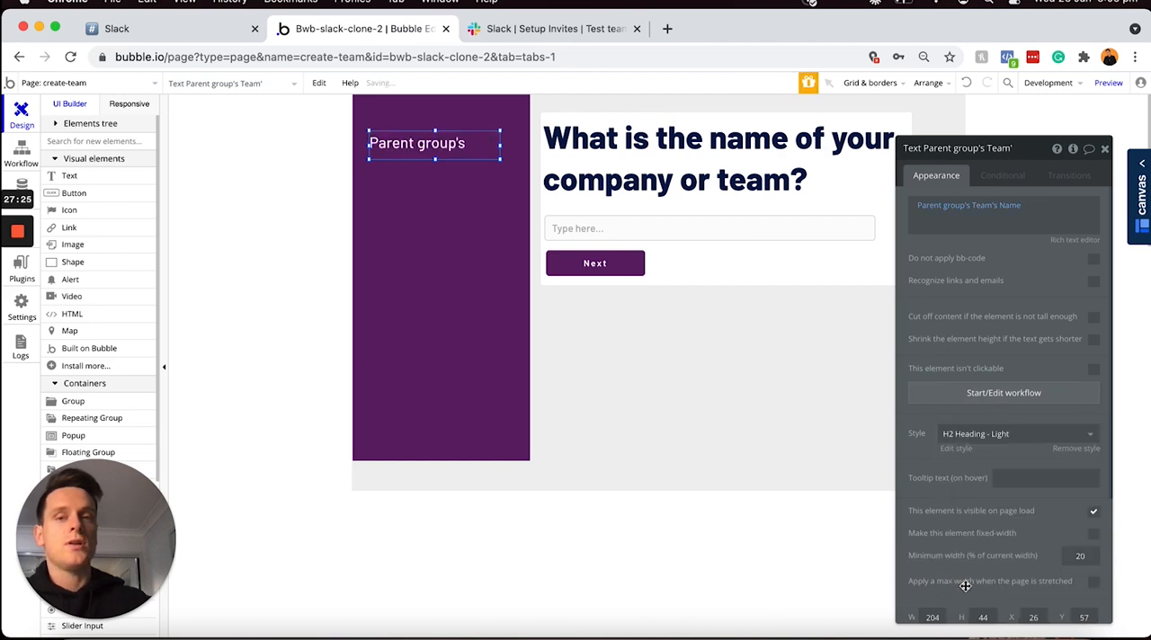
{"action": "left_click_drag", "start_coordinate": [420, 157], "coordinate": [406, 140]}
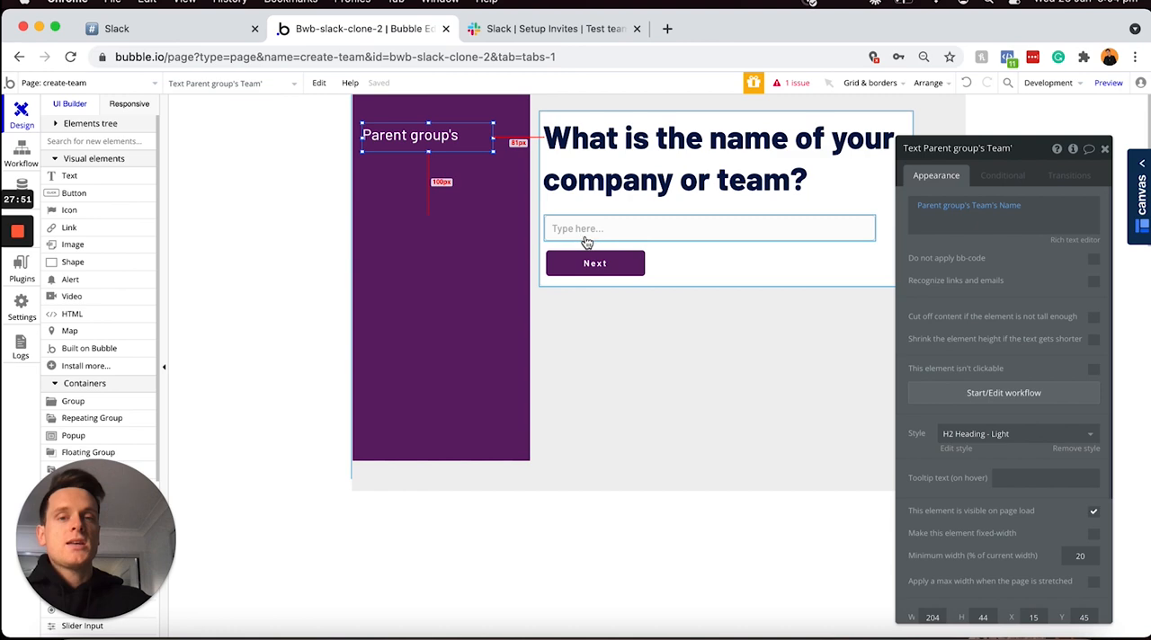
Start a workflow for the Next button with a Create a new thing action of type Team.
{"action": "left_click", "coordinate": [604, 273]}
{"action": "key", "text": "alt"}
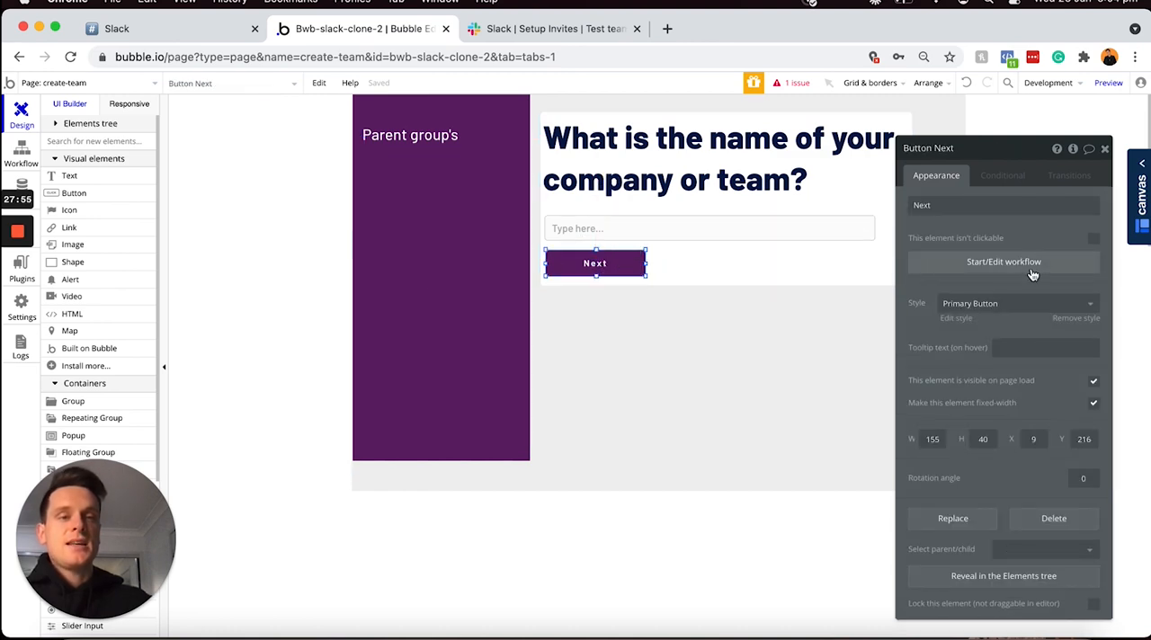
{"action": "left_click", "coordinate": [1005, 263]}
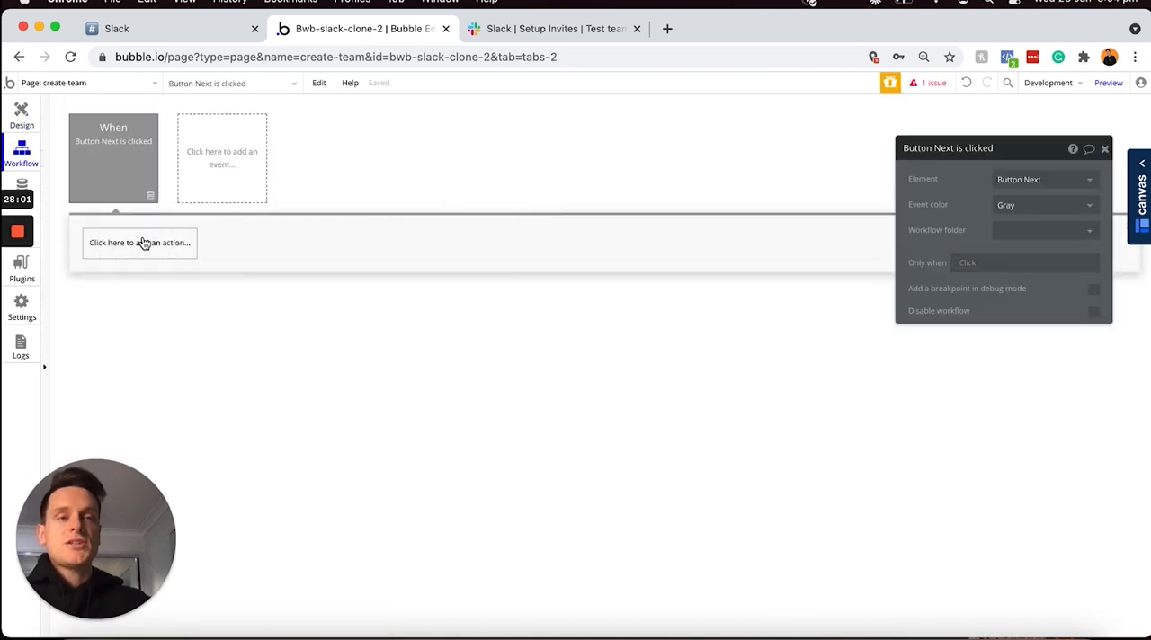
{"action": "left_click", "coordinate": [142, 243]}
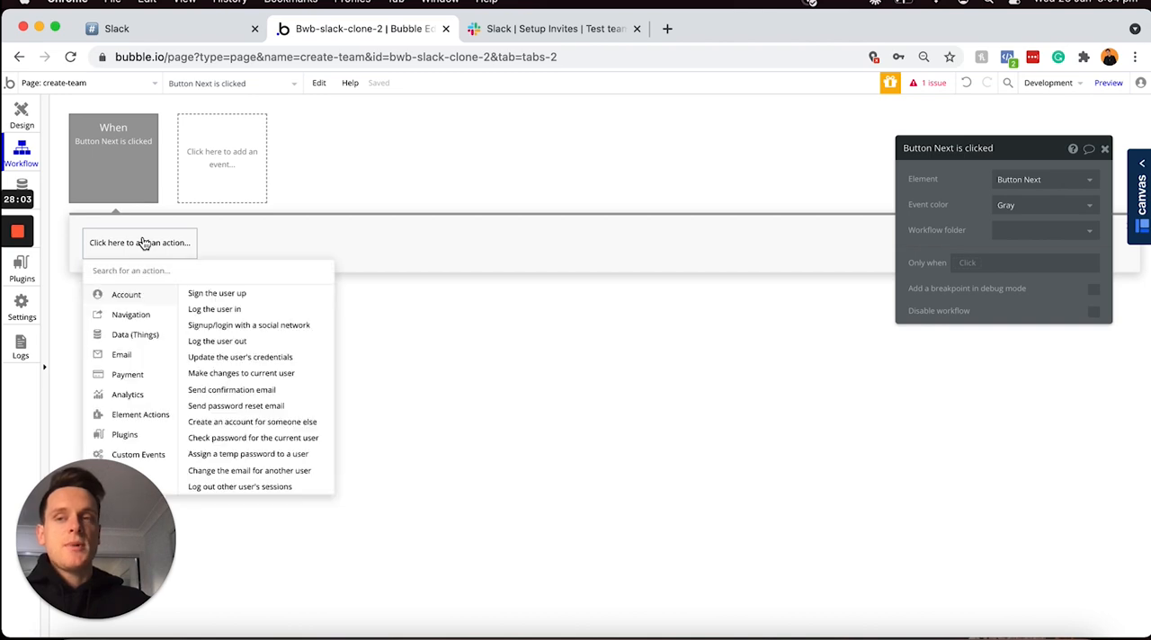
{"action": "mouse_move", "coordinate": [123, 336]}
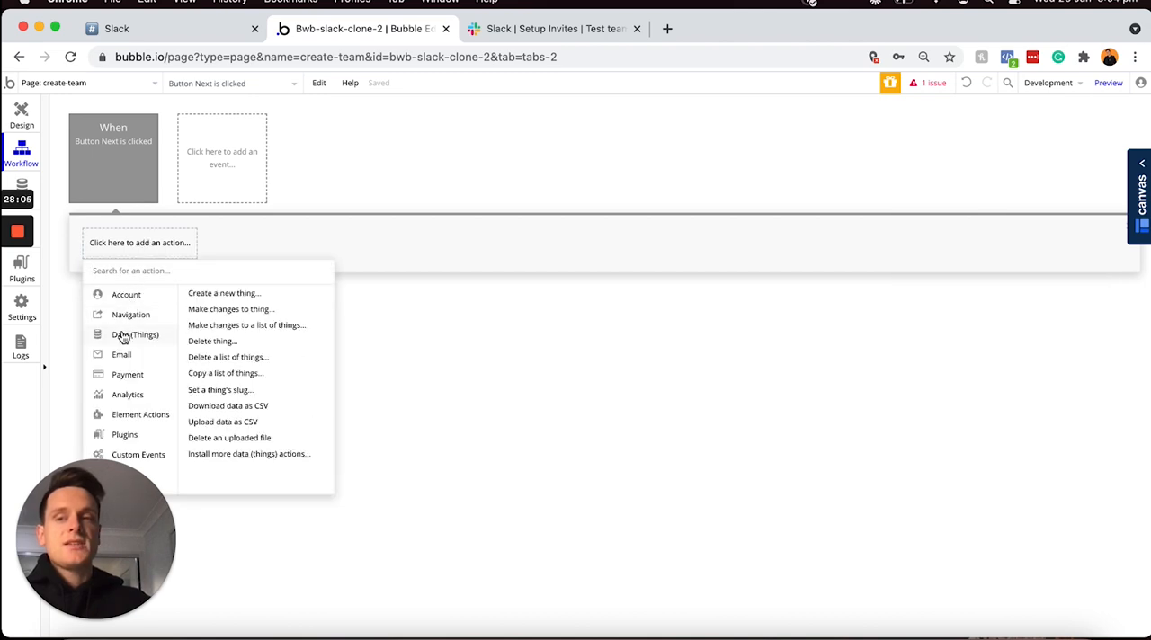
{"action": "left_click", "coordinate": [238, 294]}
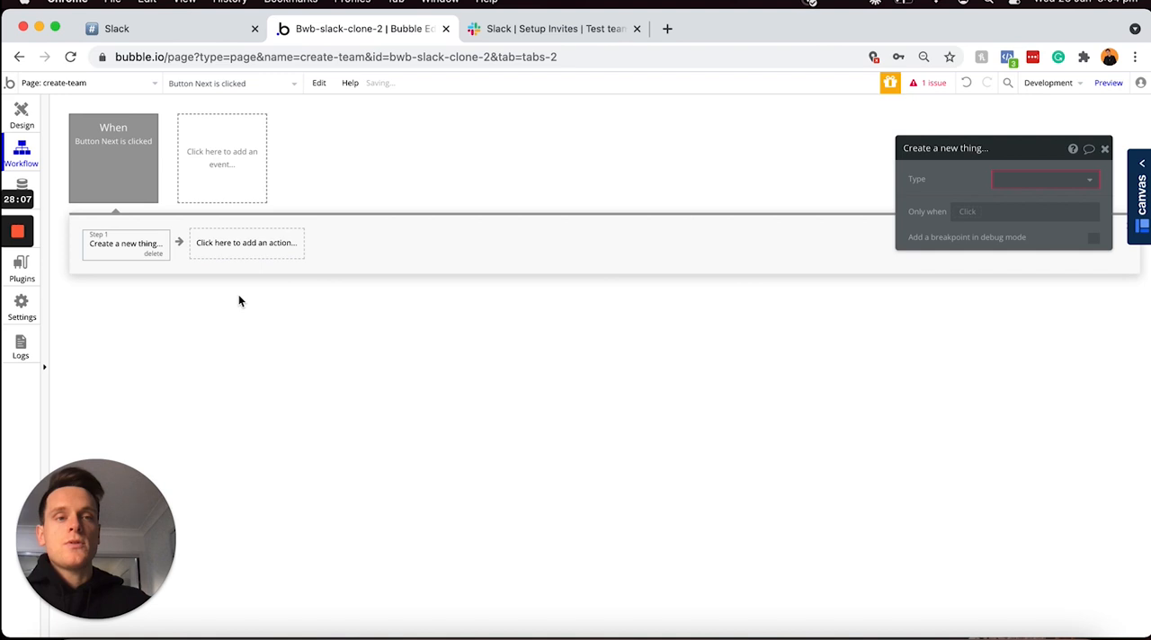
{"action": "left_click", "coordinate": [1021, 180]}
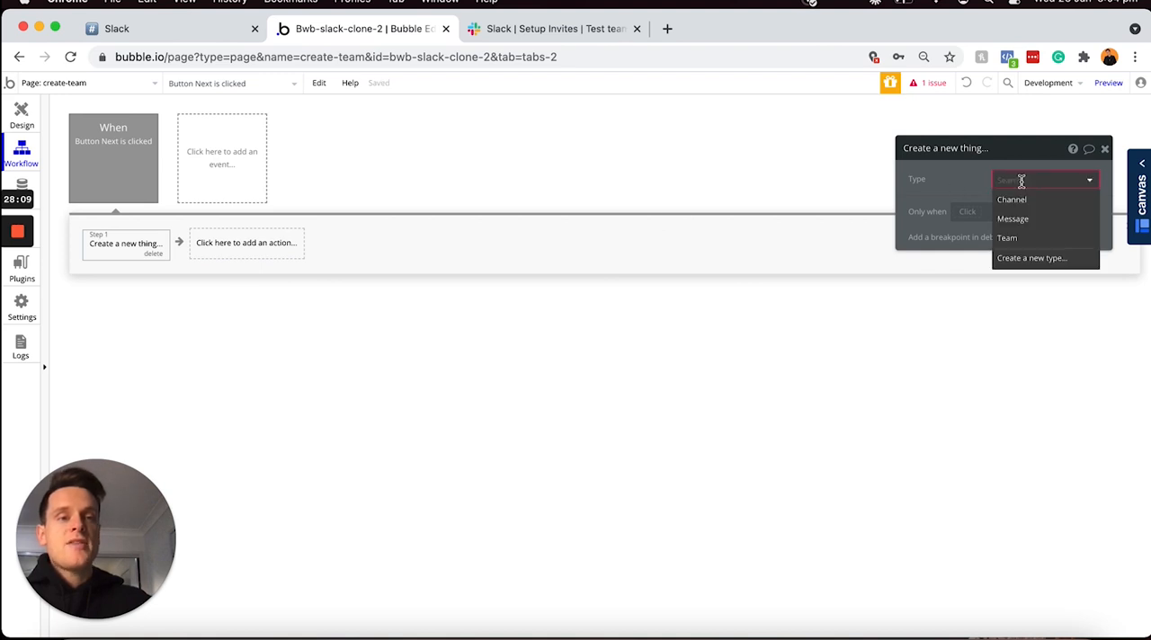
{"action": "left_click", "coordinate": [1017, 238]}
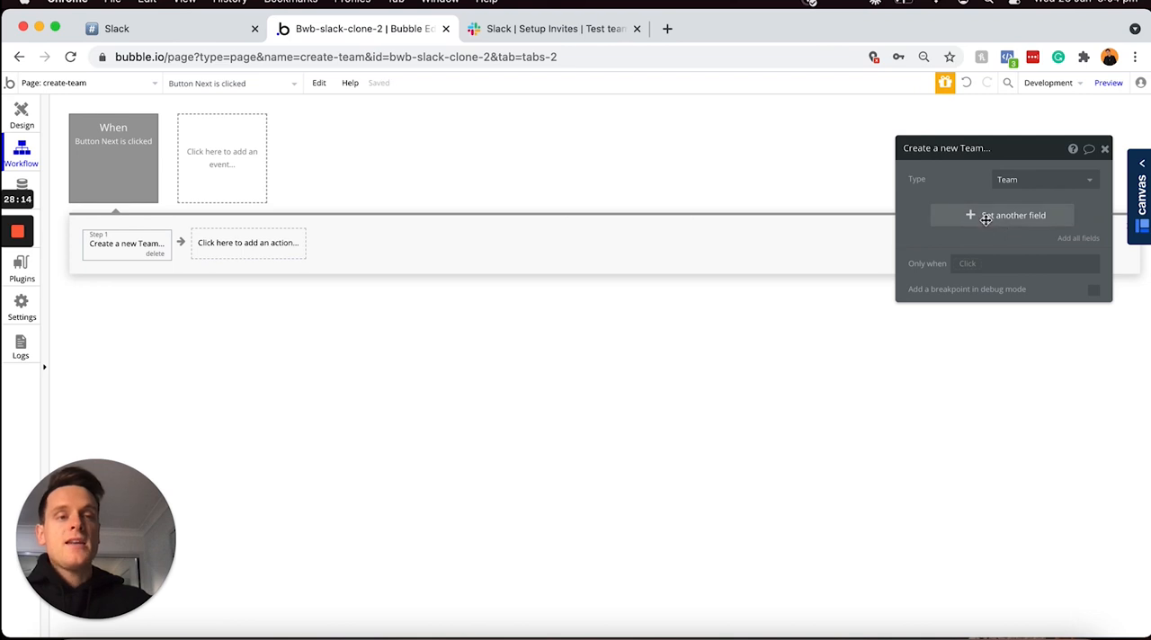
Set the new Team's Name field to Input - Team-name's value.
{"action": "left_click", "coordinate": [981, 216]}
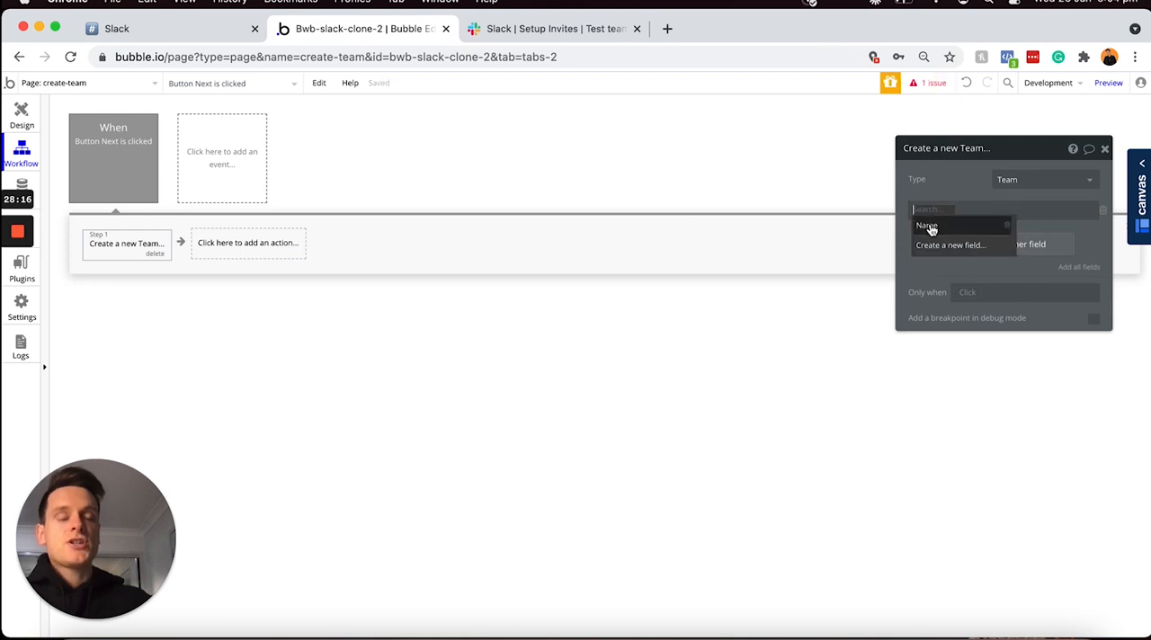
{"action": "left_click", "coordinate": [927, 225]}
{"action": "left_click", "coordinate": [959, 212]}
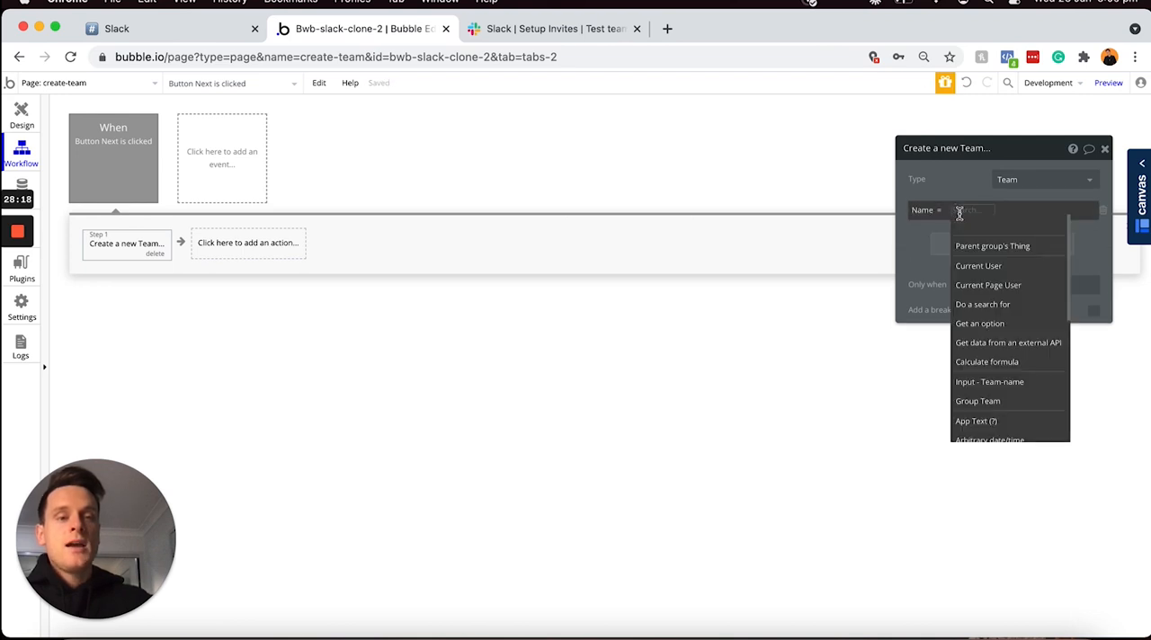
{"action": "left_click", "coordinate": [1000, 388]}
{"action": "left_click", "coordinate": [1008, 225]}
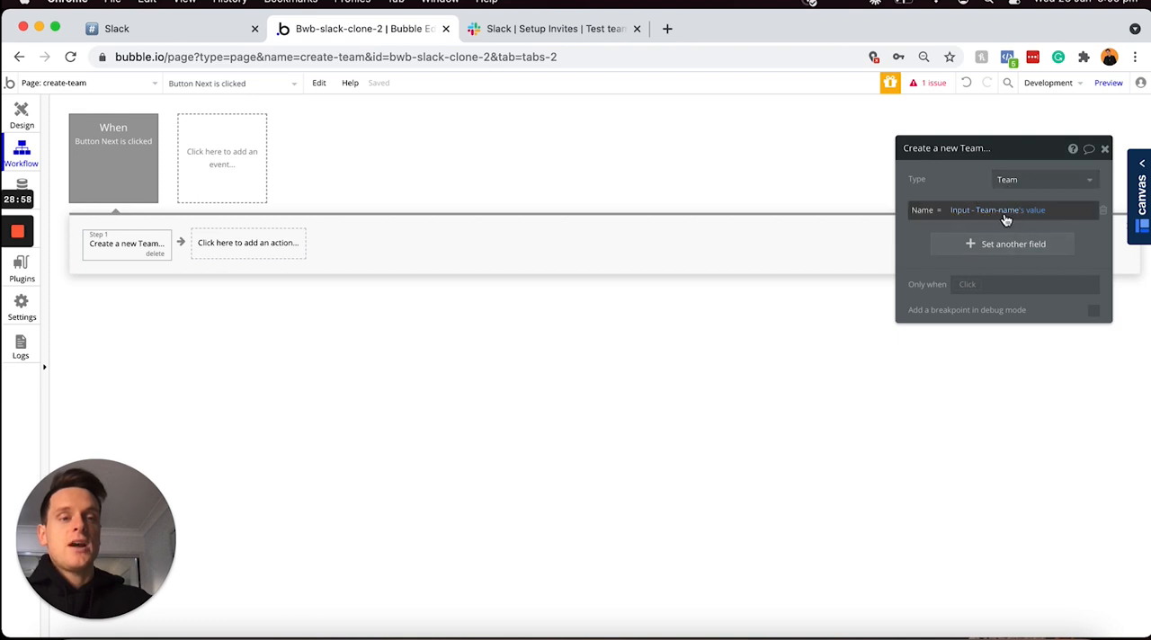
{"action": "left_click", "coordinate": [1005, 219]}
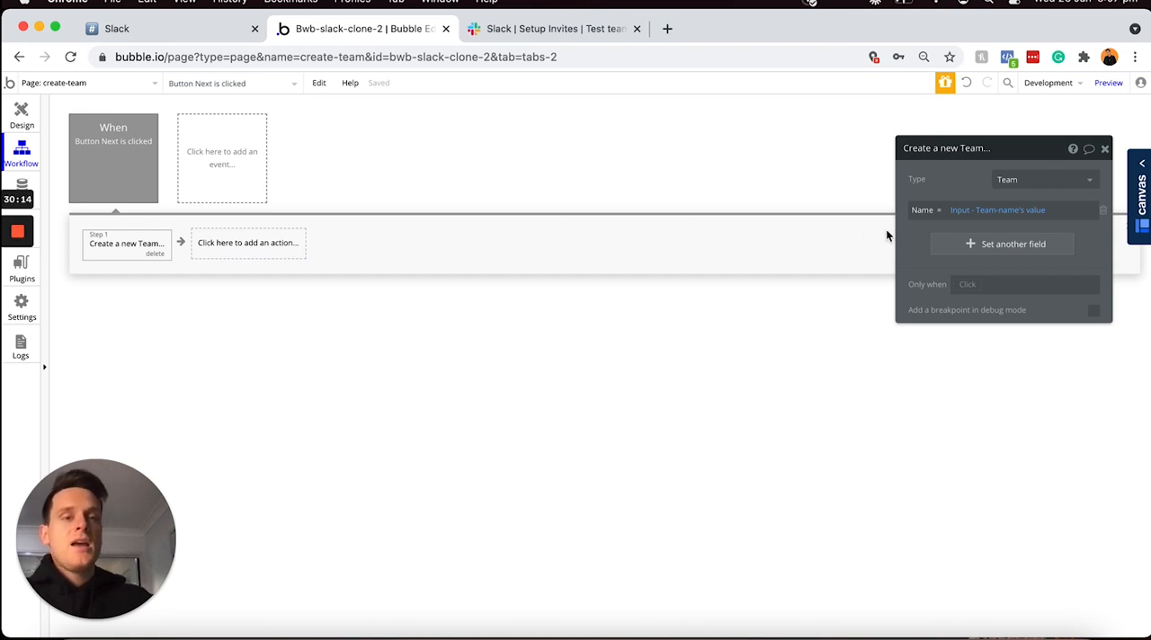
{"action": "left_click", "coordinate": [241, 250]}
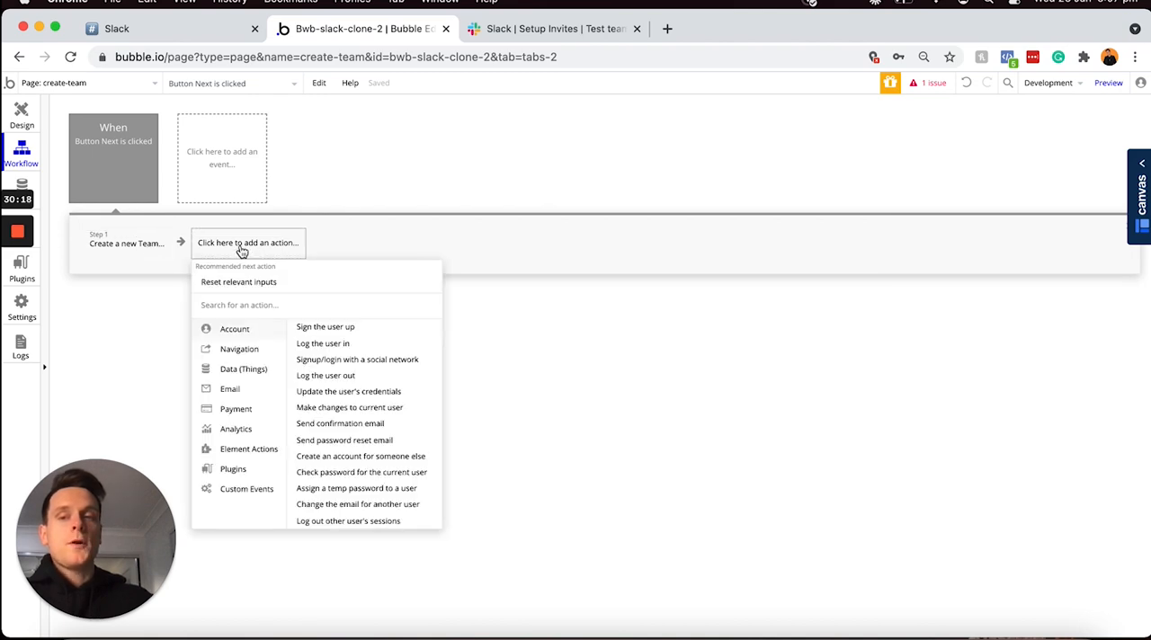
{"action": "left_click", "coordinate": [114, 259]}
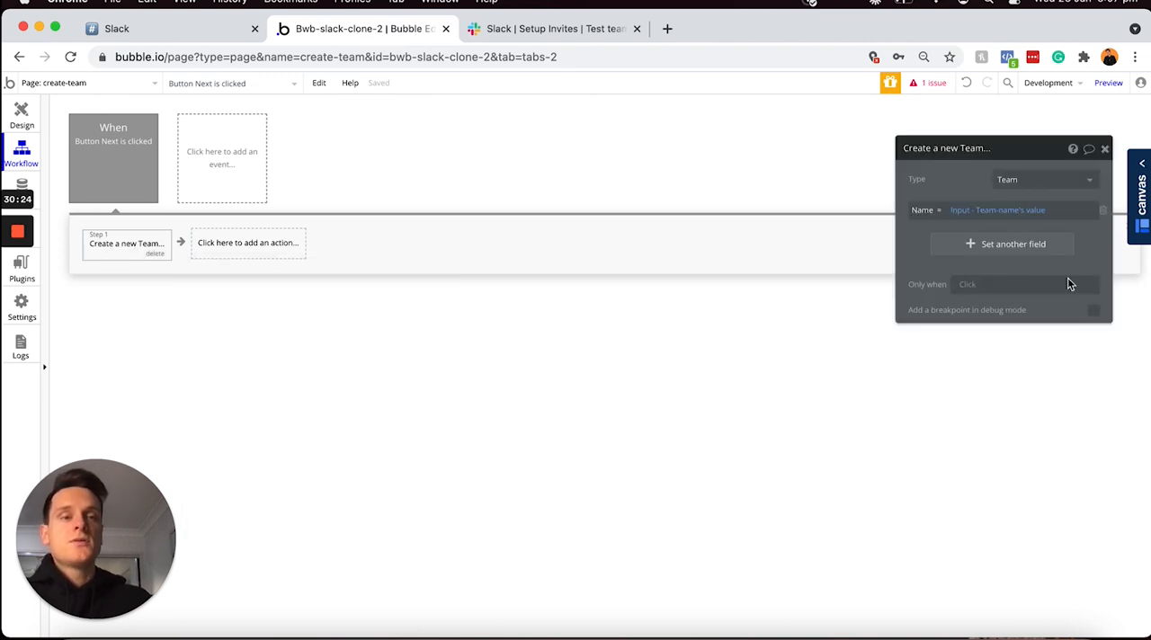
{"action": "left_click", "coordinate": [987, 212]}
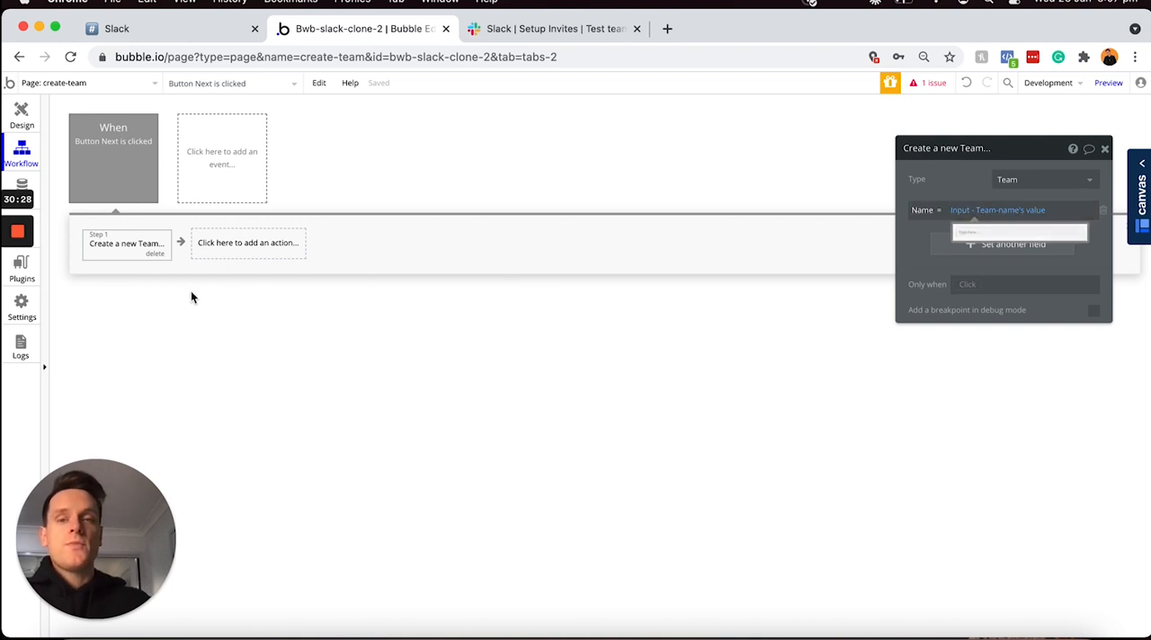
Add a Set a thing's slug action to the Next button workflow, changing the result of step 1 (Create a new Team).
{"action": "left_click", "coordinate": [249, 243]}
{"action": "type", "text": "slug"}
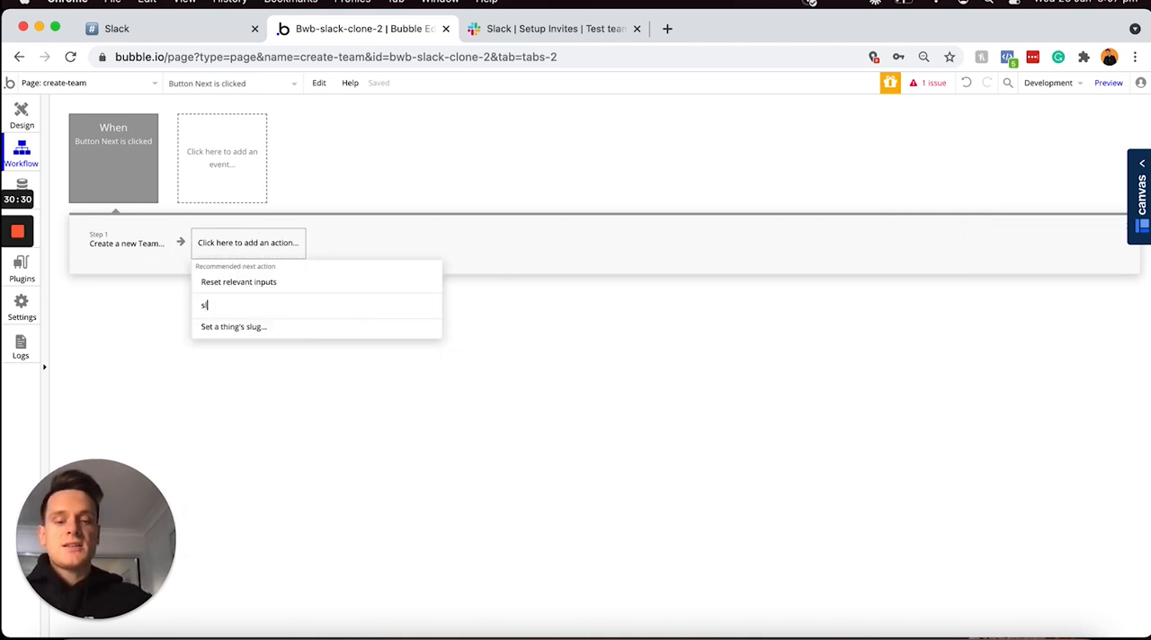
{"action": "left_click", "coordinate": [230, 329]}
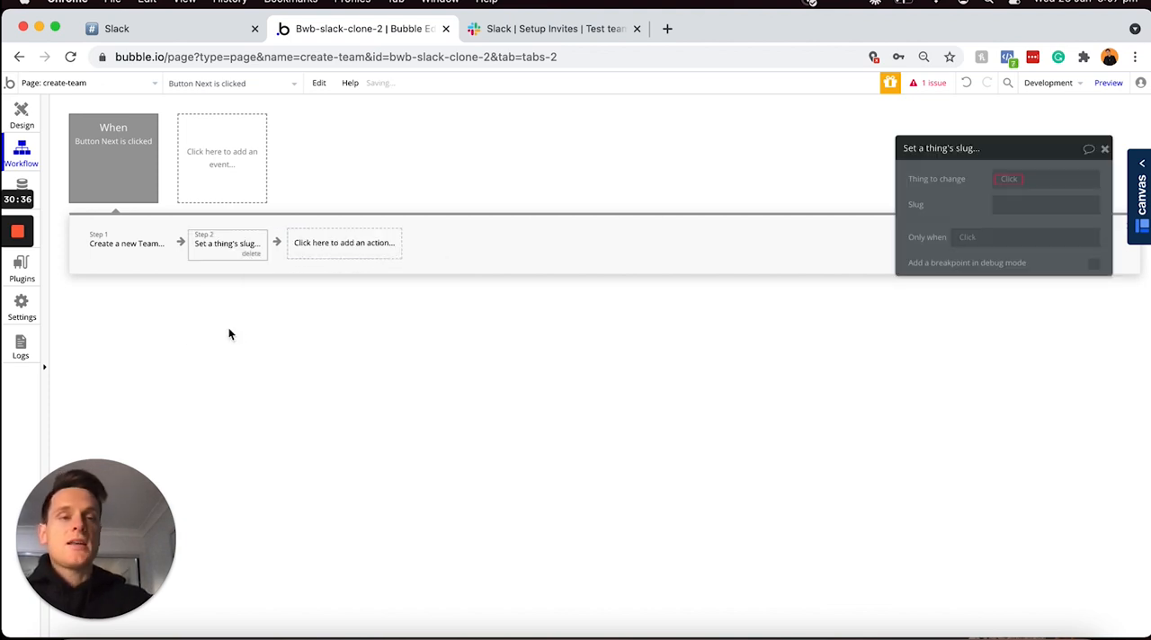
{"action": "left_click", "coordinate": [1004, 178]}
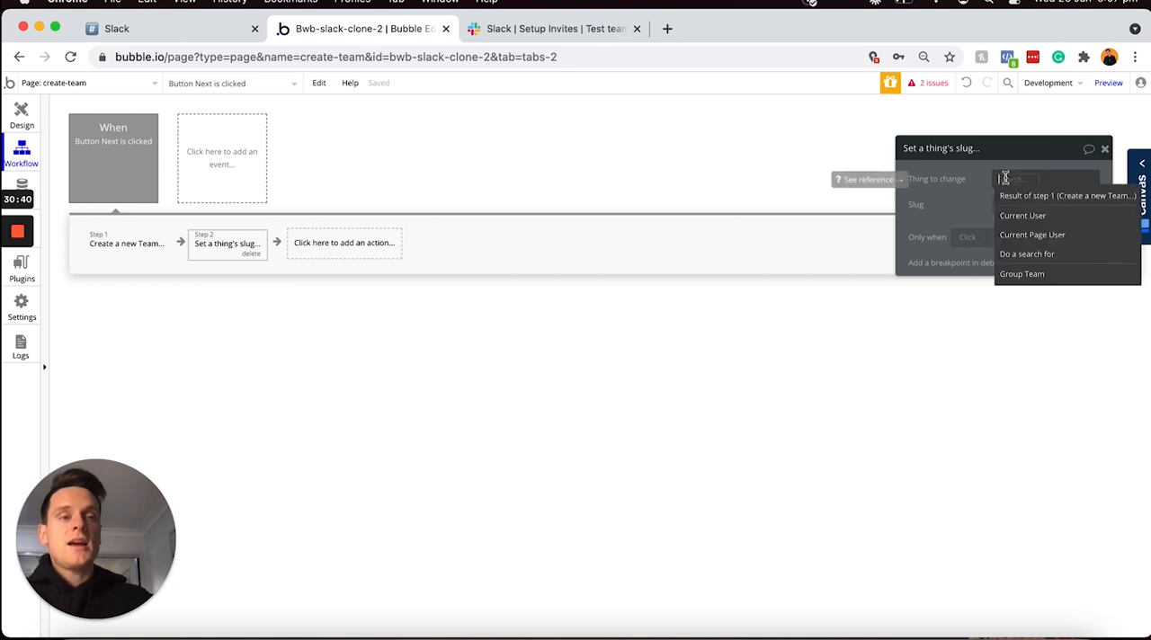
{"action": "left_click", "coordinate": [1068, 196]}
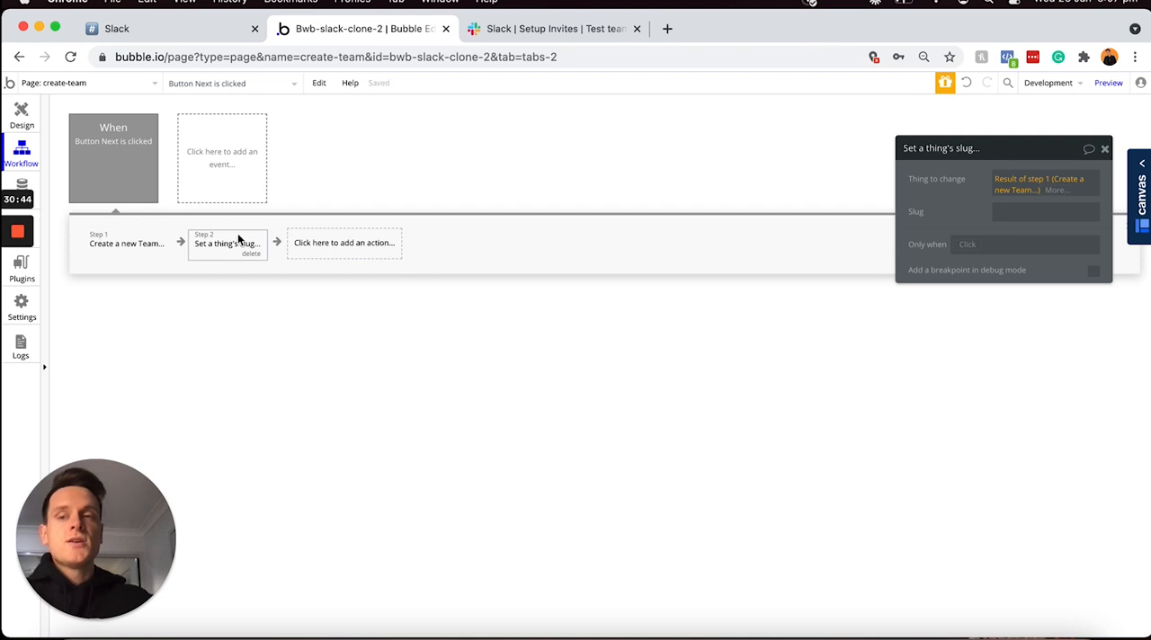
Set the slug in step 2 to the Name of the Team created in step 1.
{"action": "left_click", "coordinate": [124, 247]}
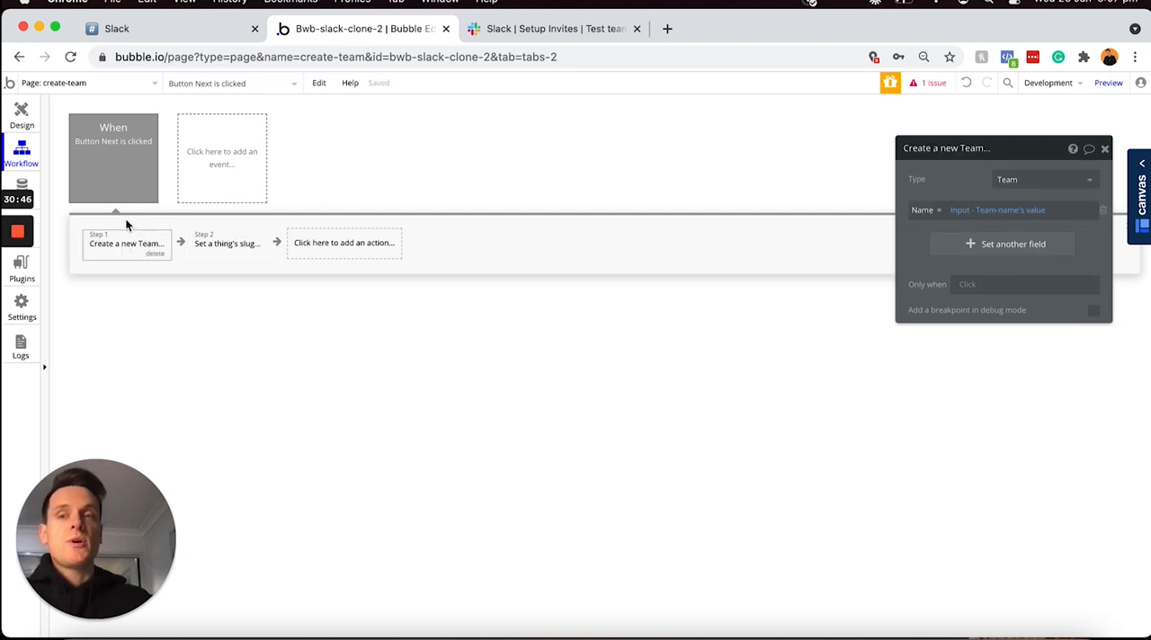
{"action": "left_click", "coordinate": [220, 245]}
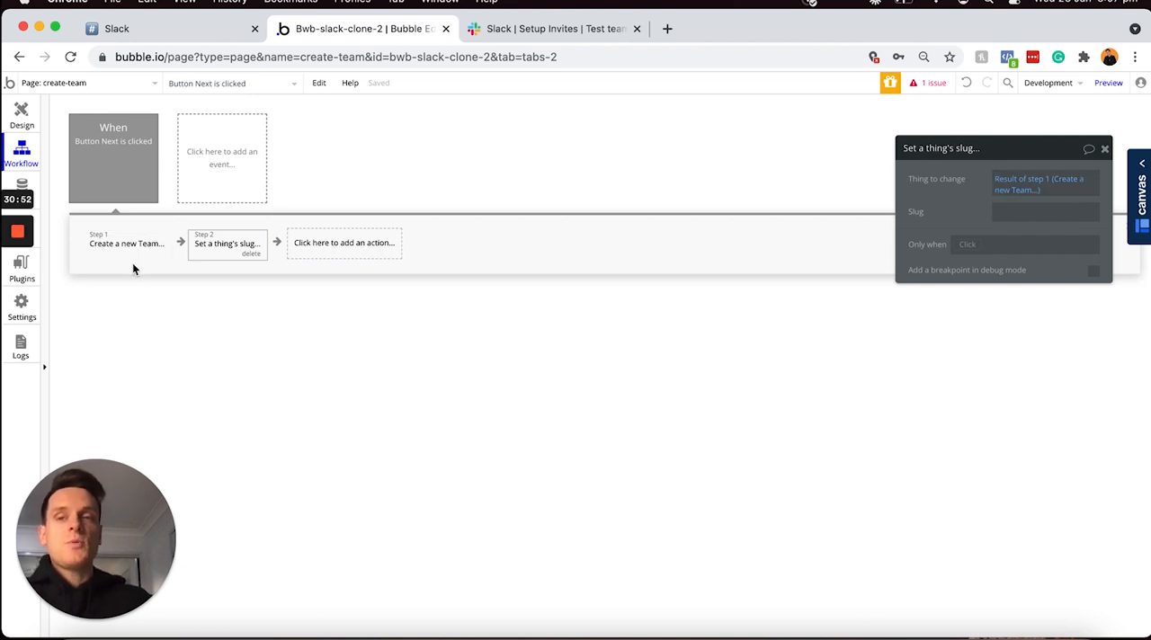
{"action": "left_click", "coordinate": [1020, 212]}
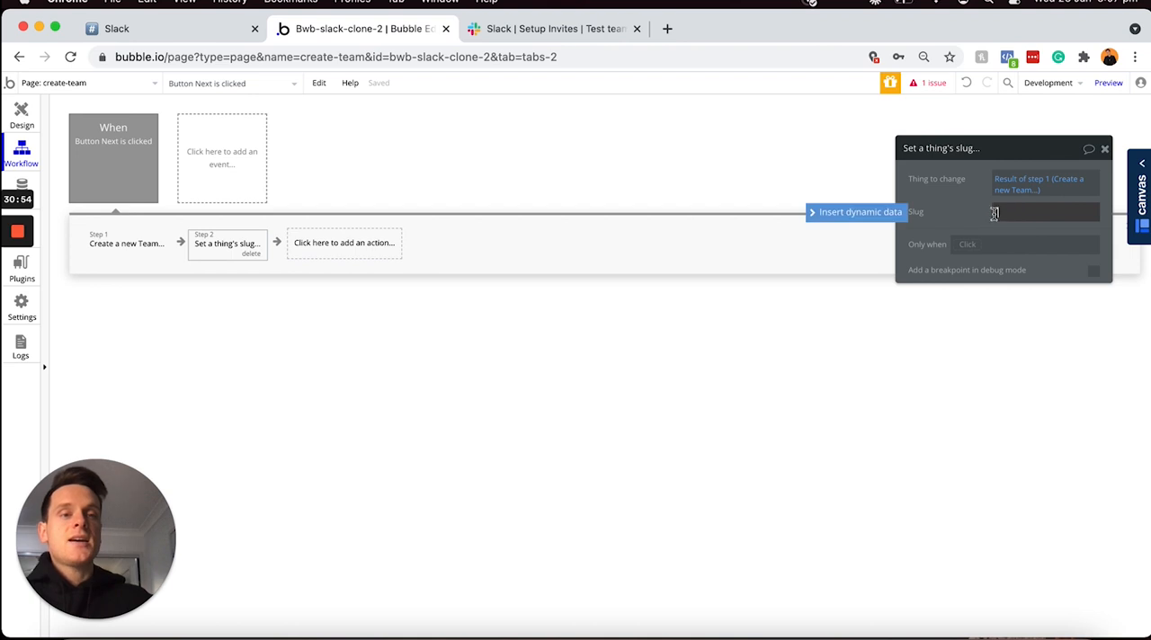
{"action": "left_click", "coordinate": [890, 217]}
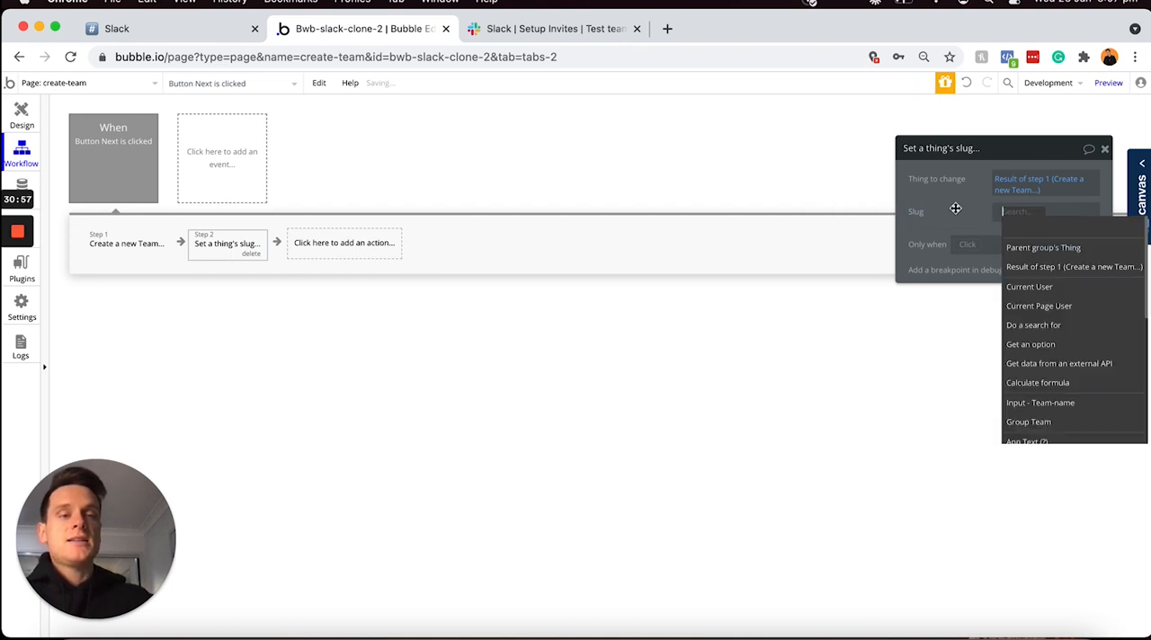
{"action": "left_click", "coordinate": [1038, 267]}
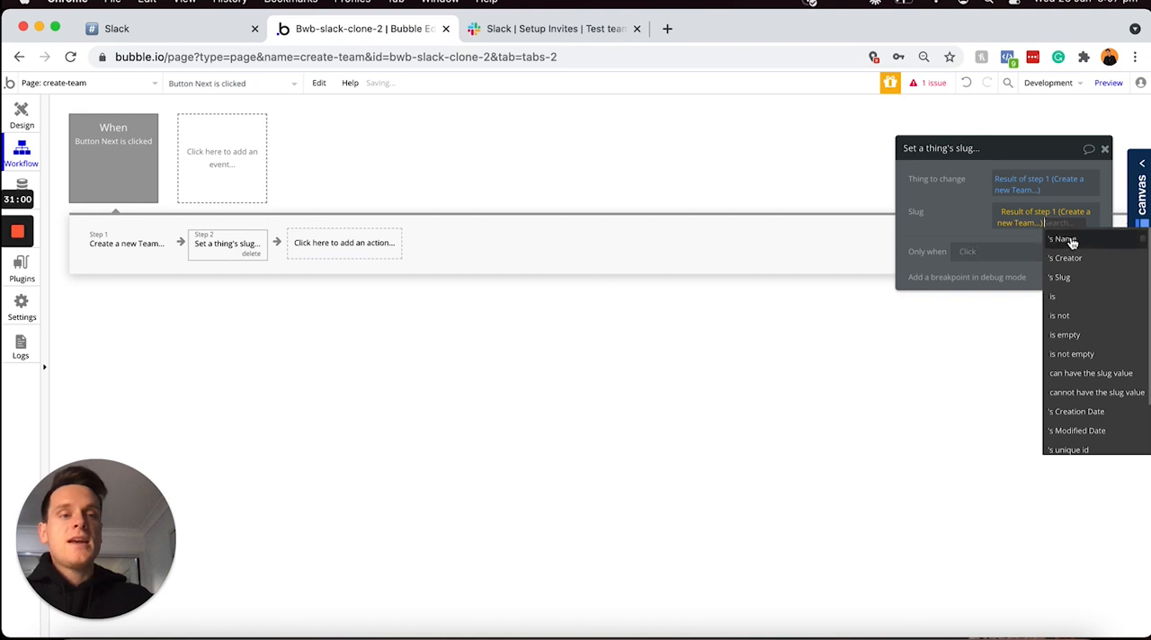
{"action": "left_click", "coordinate": [1063, 239]}
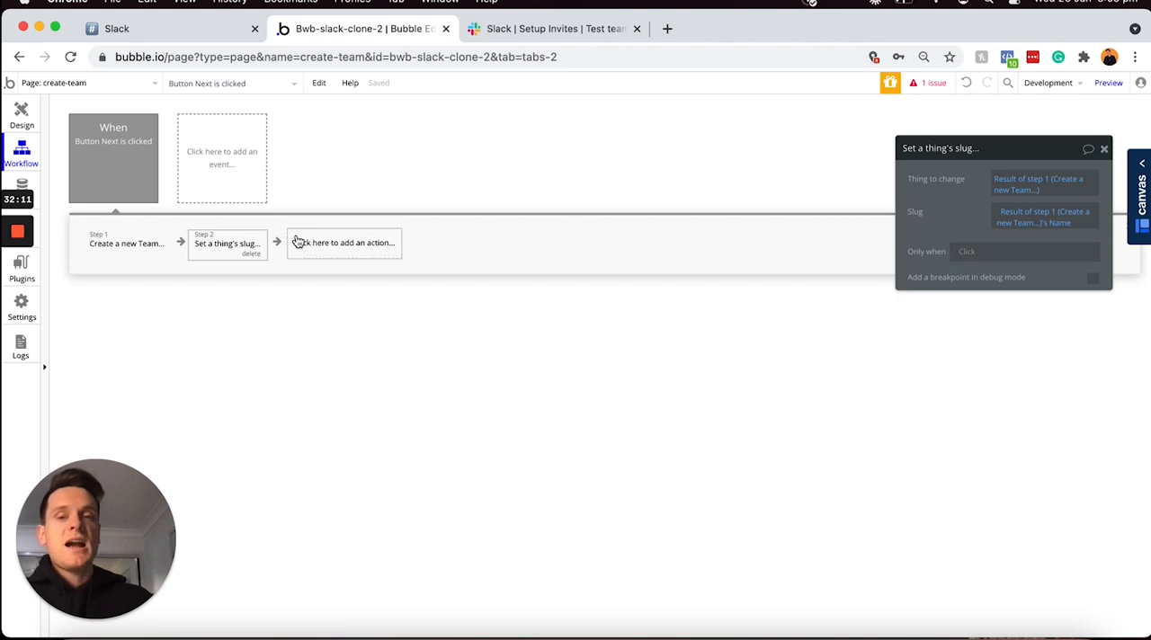
Change the team name input's placeholder to "Add a team name..." in the page design.
{"action": "left_click", "coordinate": [19, 126]}
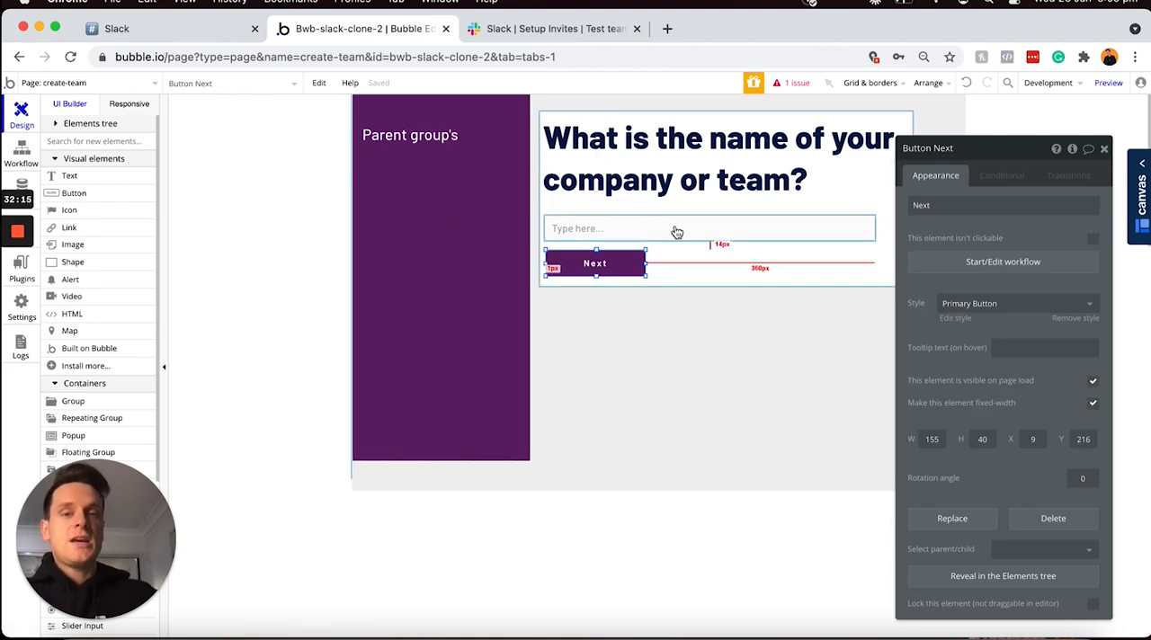
{"action": "left_click", "coordinate": [433, 136]}
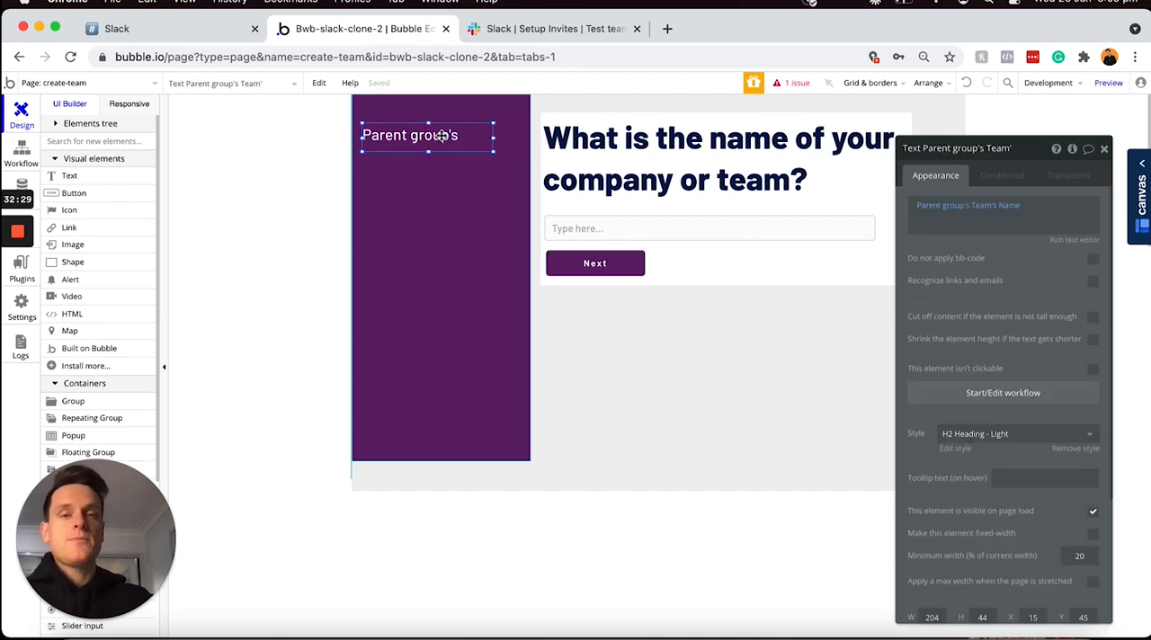
{"action": "left_click", "coordinate": [599, 230]}
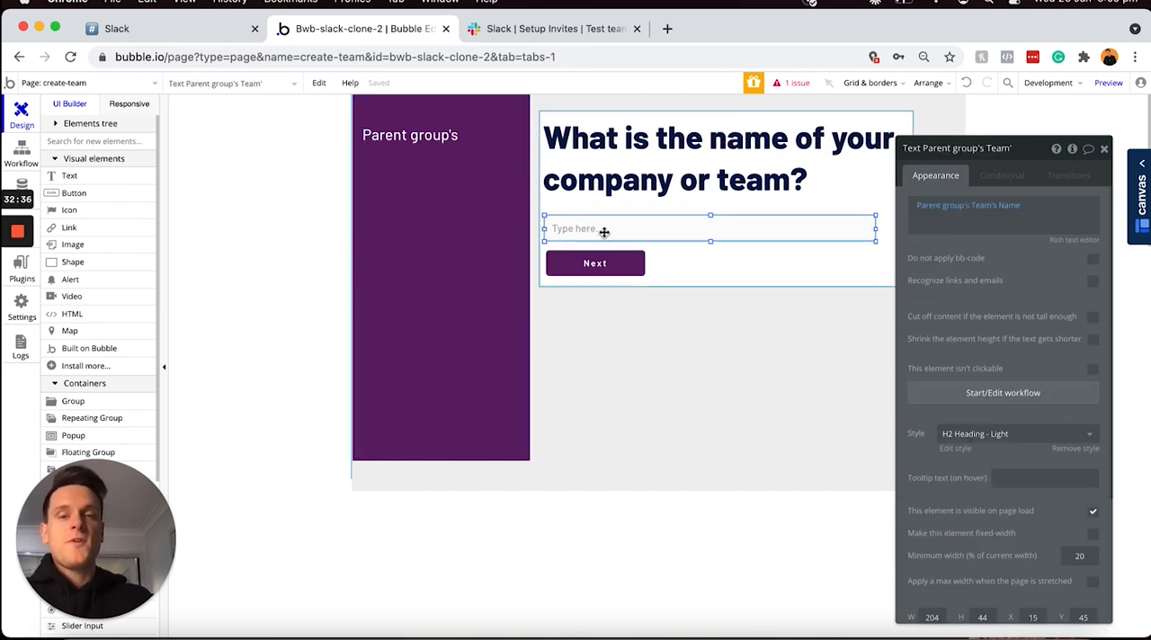
{"action": "left_click", "coordinate": [1057, 205]}
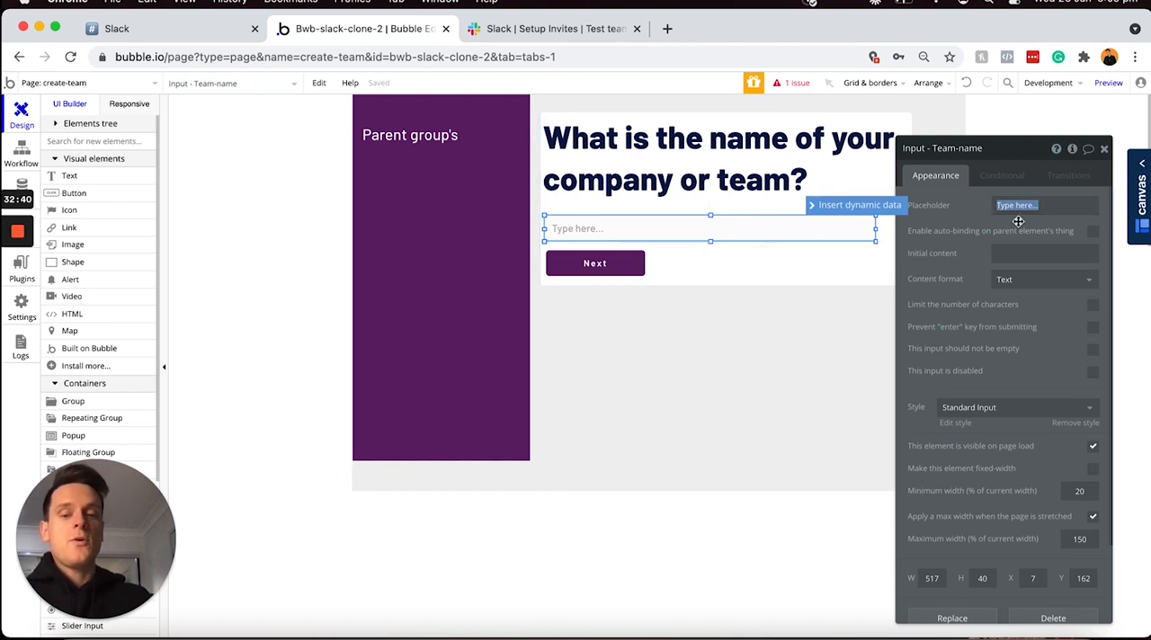
{"action": "type", "text": "Add a team nam"}
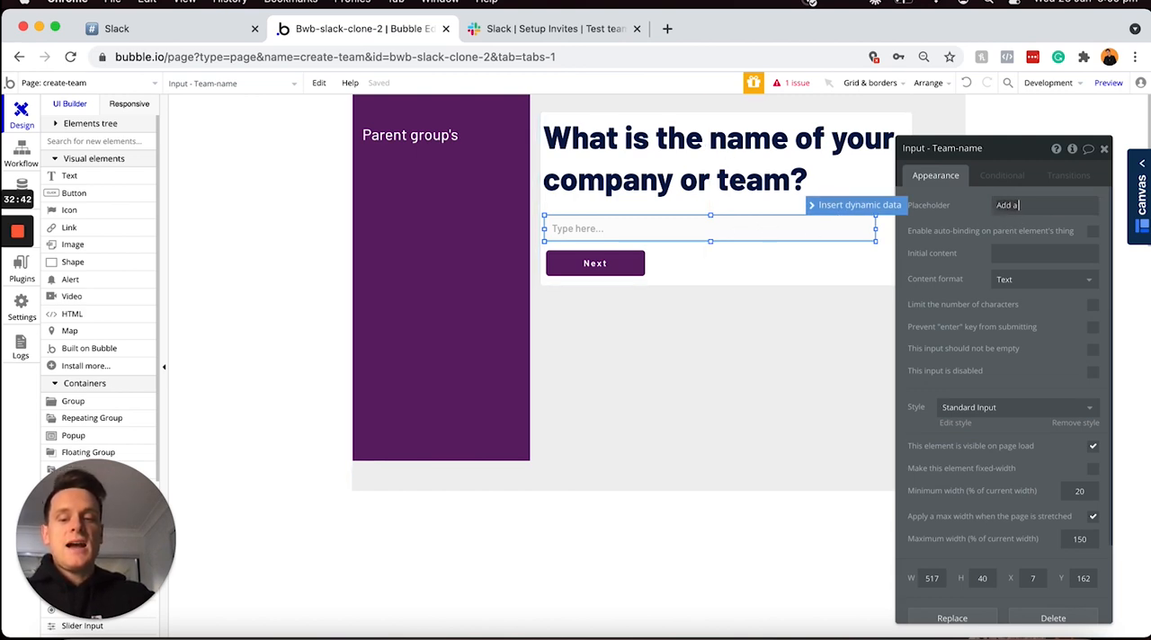
{"action": "type", "text": "e..."}
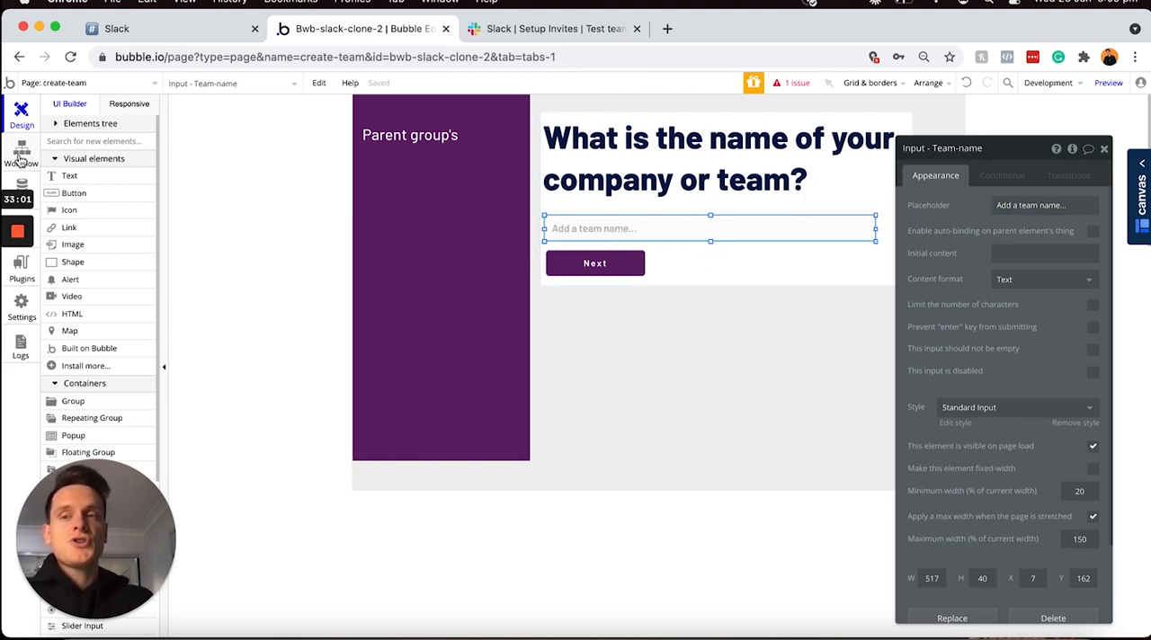
Add a Set state action as step 3 of the Next button workflow, with Group Team as its element.
{"action": "left_click", "coordinate": [20, 155]}
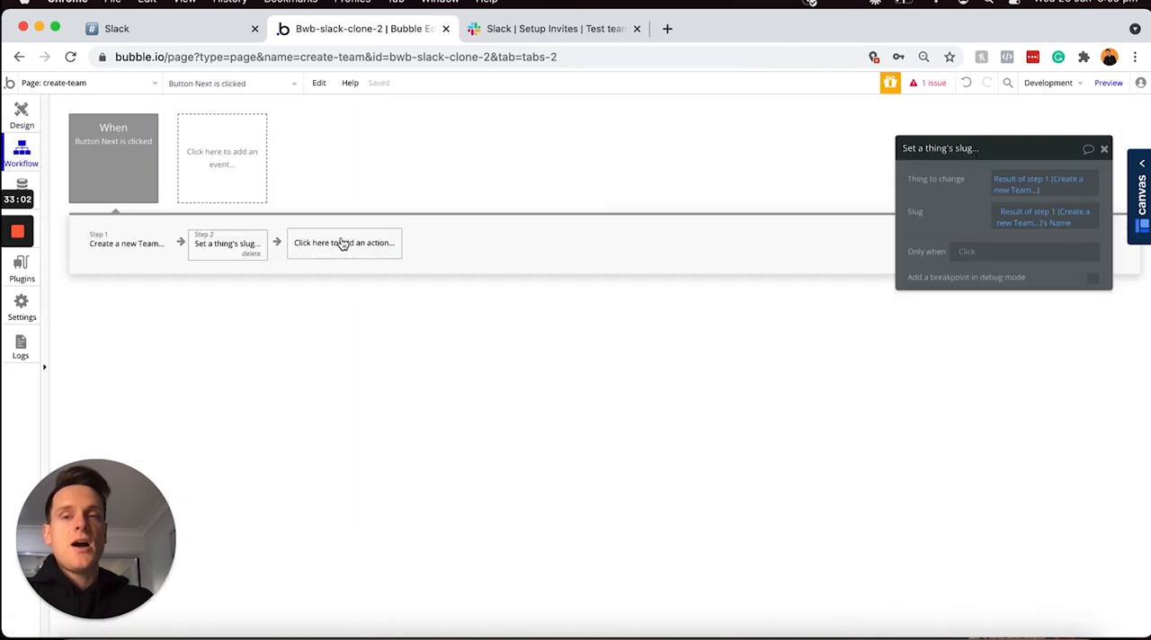
{"action": "left_click", "coordinate": [343, 242]}
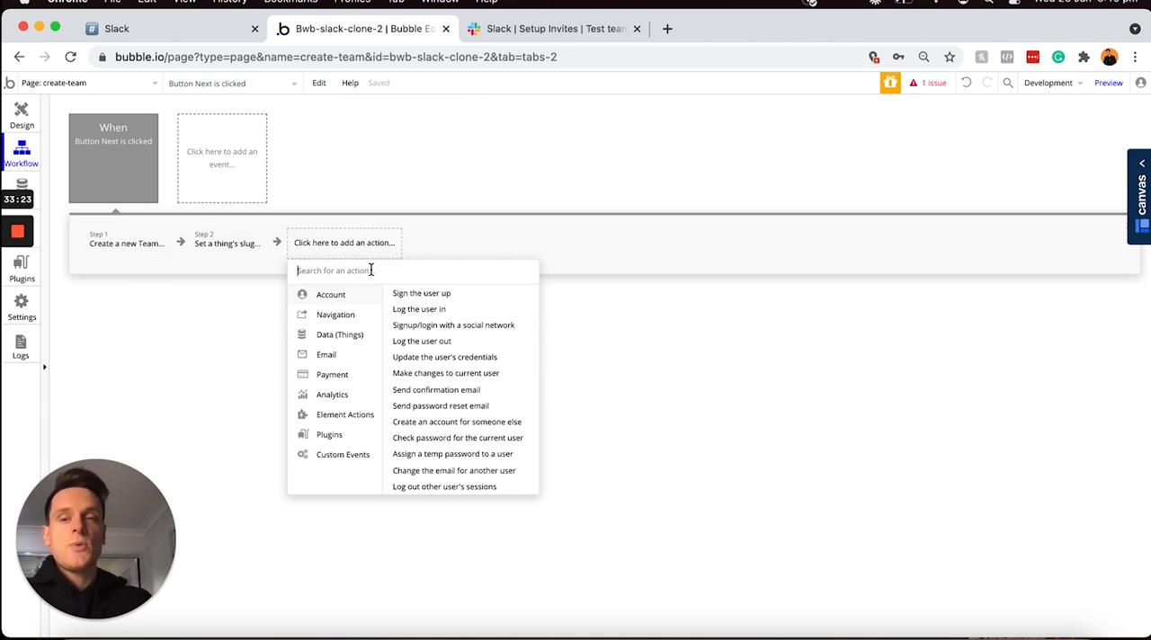
{"action": "type", "text": "stat"}
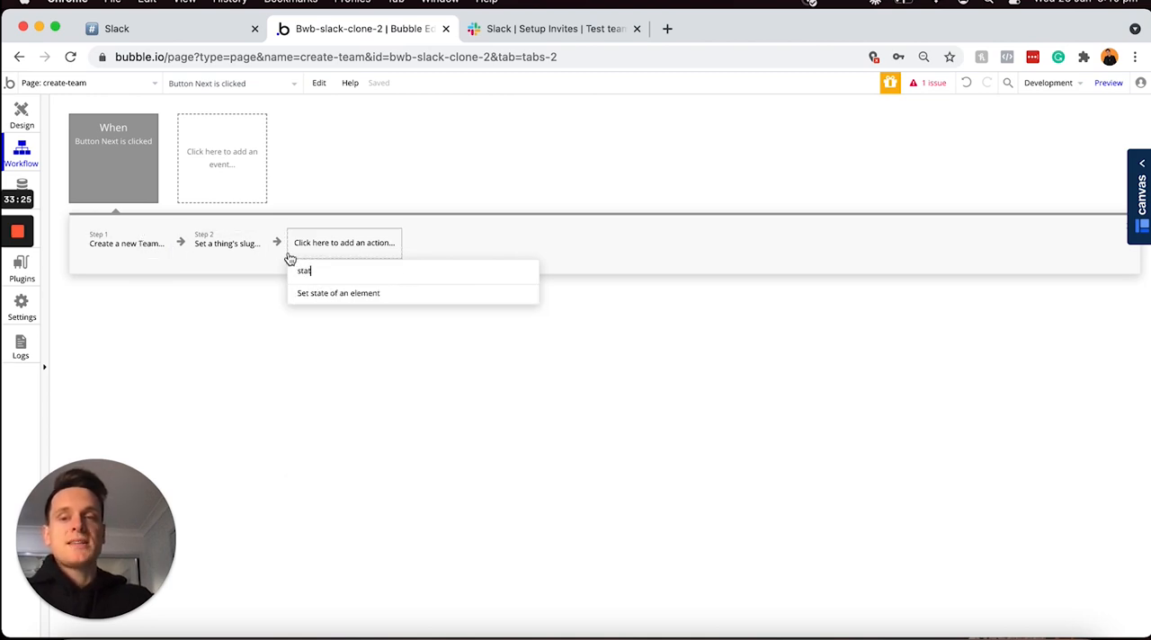
{"action": "left_click", "coordinate": [335, 296]}
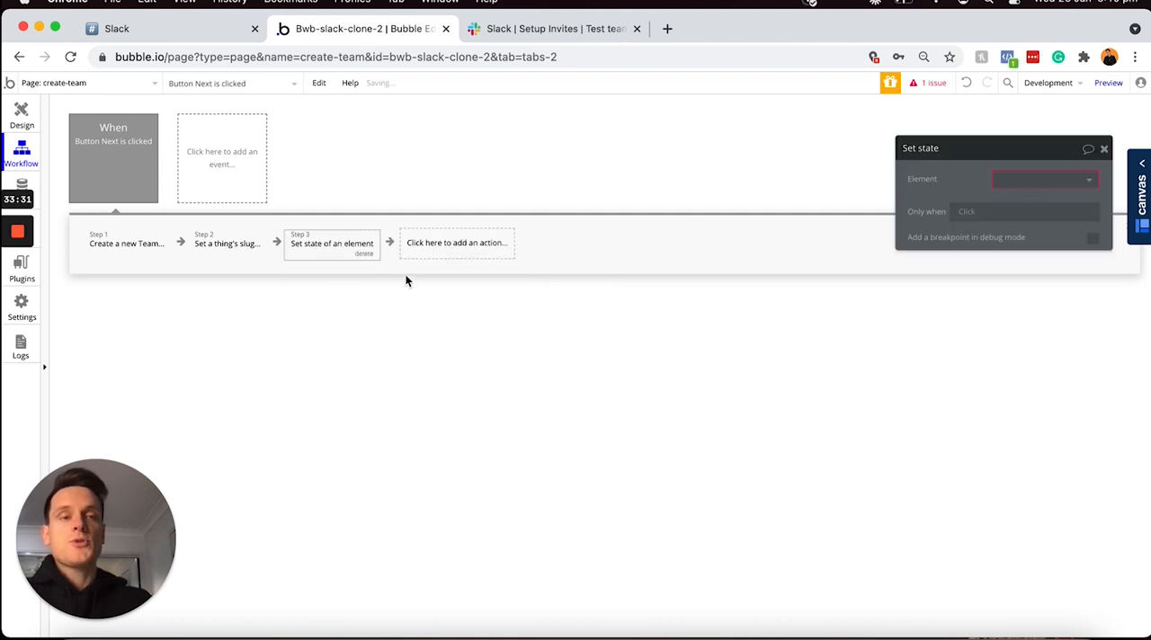
{"action": "left_click", "coordinate": [1014, 187]}
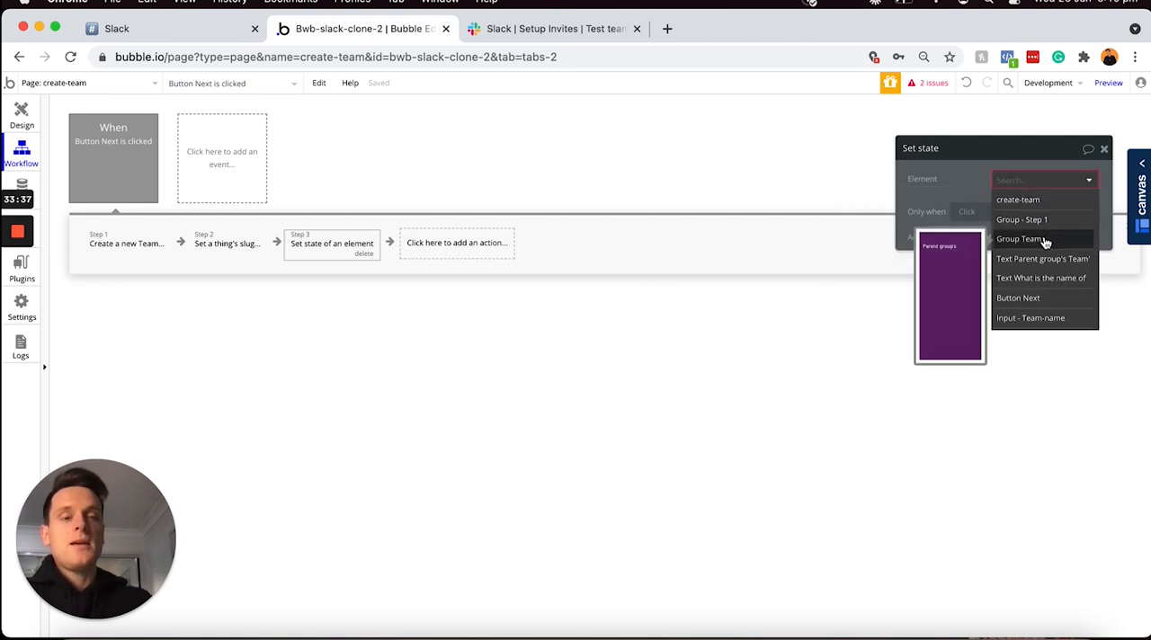
{"action": "left_click", "coordinate": [1040, 240]}
Set Group Team's Displayed-team custom state to the result of step 1 (Create a new Team).
{"action": "left_click", "coordinate": [1025, 207]}
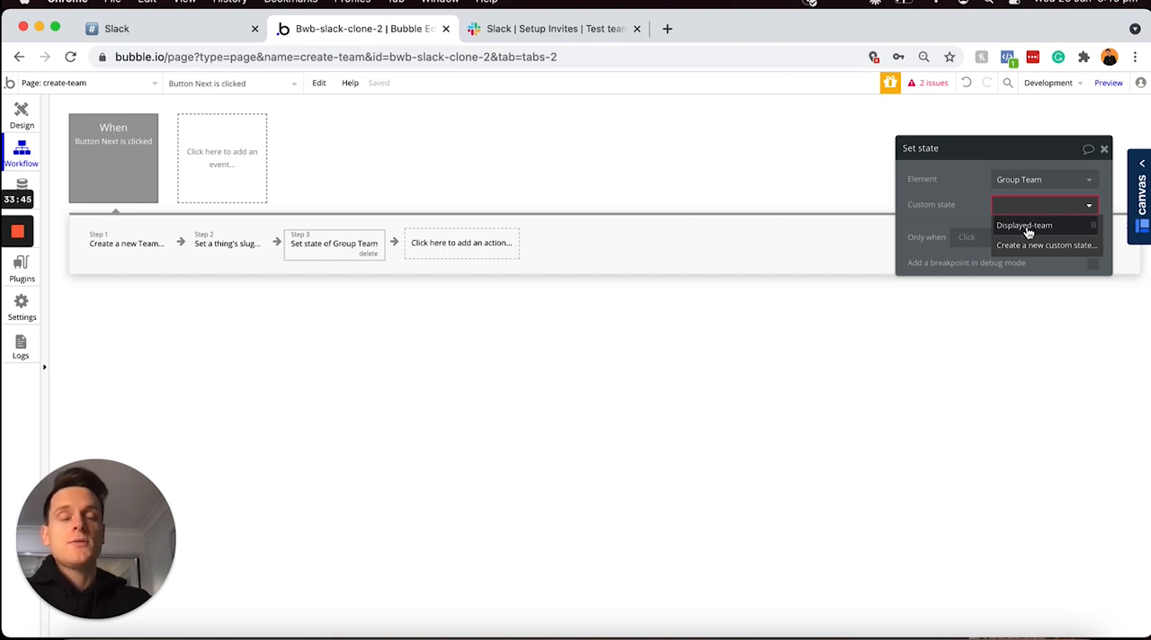
{"action": "left_click", "coordinate": [1028, 233]}
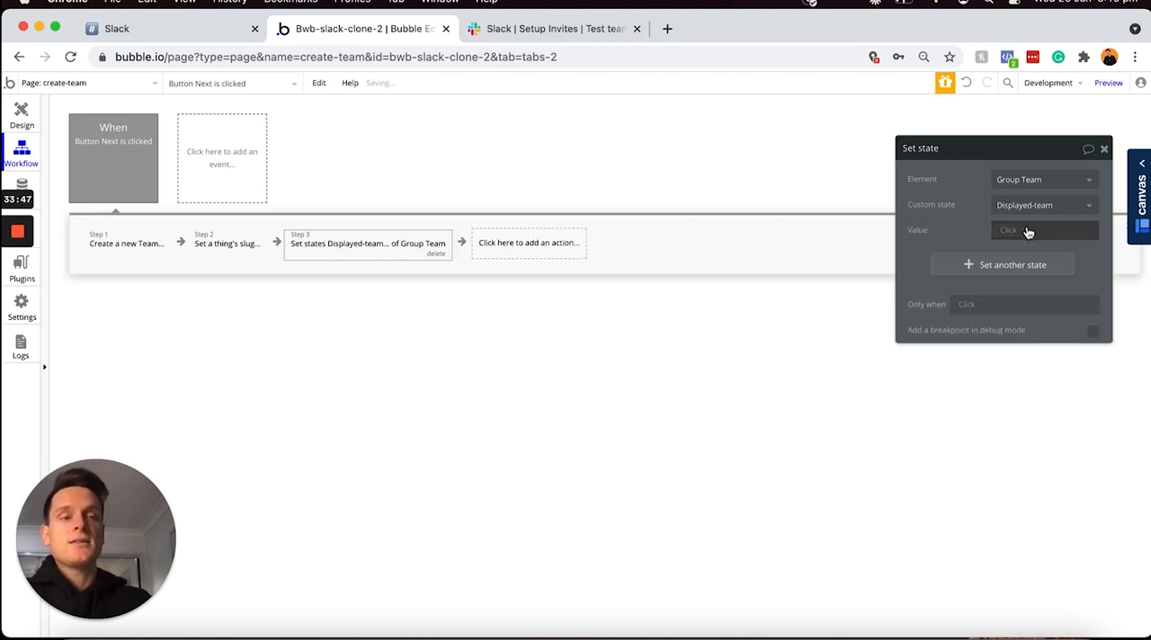
{"action": "left_click", "coordinate": [1009, 234]}
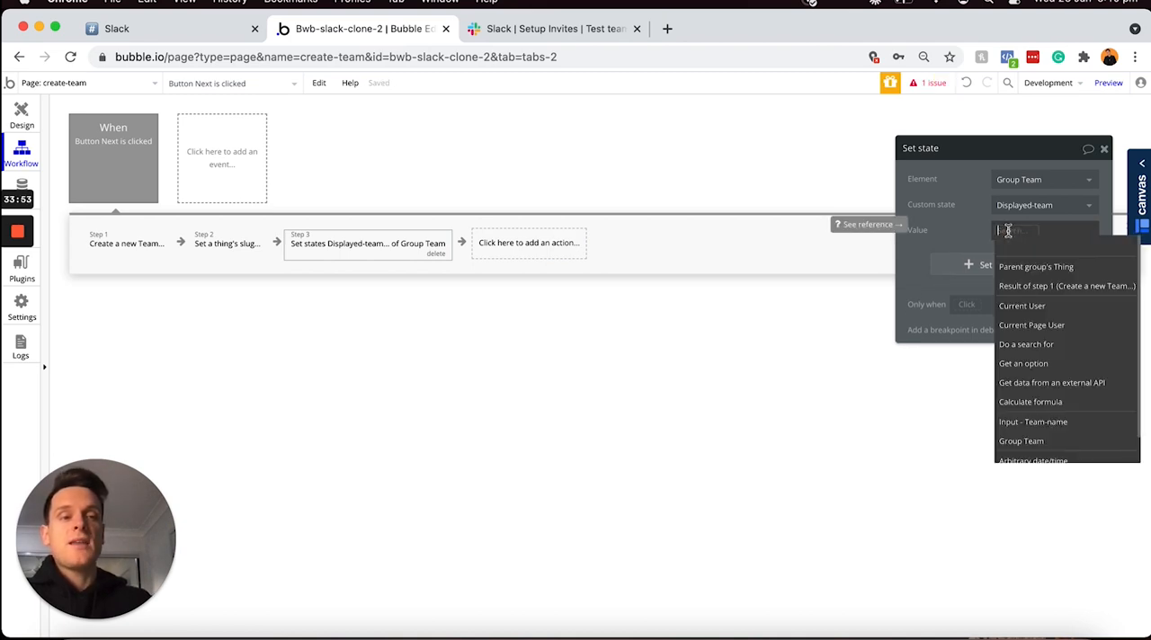
{"action": "left_click", "coordinate": [1046, 289]}
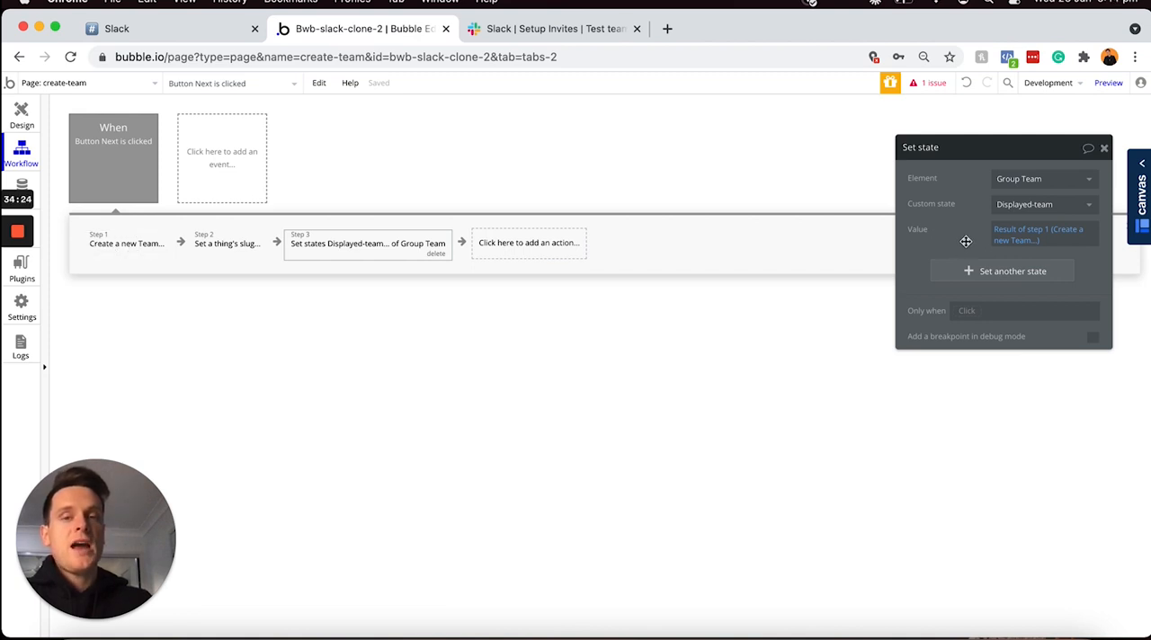
Examine Slack's team setup invites page as a reference for the create-team page design.
{"action": "left_click", "coordinate": [21, 117]}
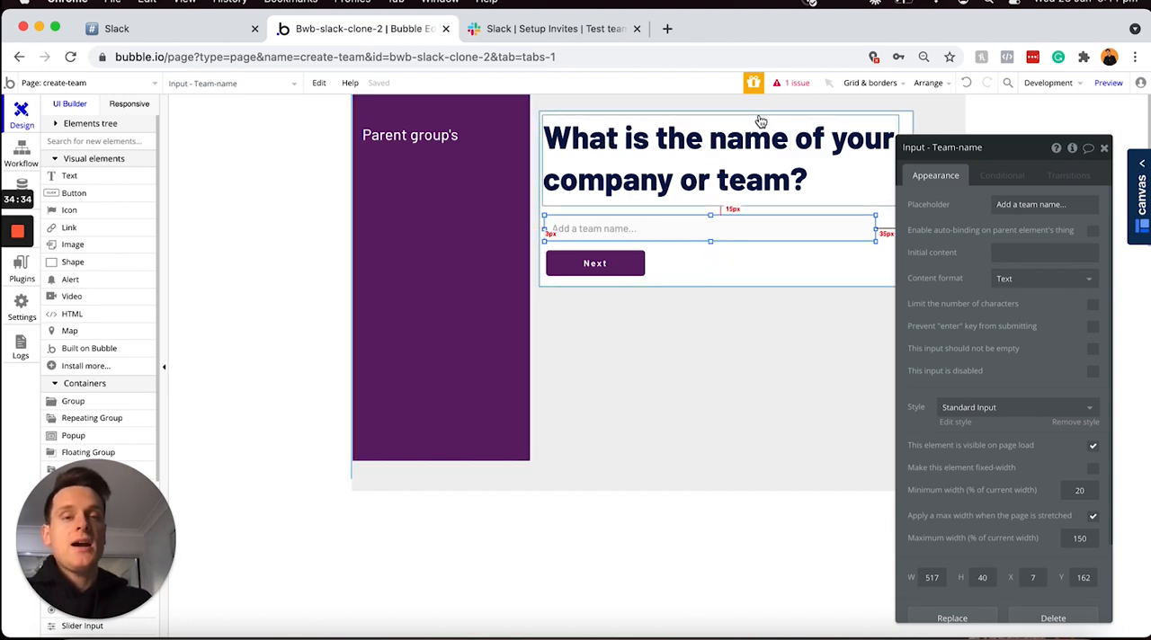
{"action": "left_click", "coordinate": [584, 28]}
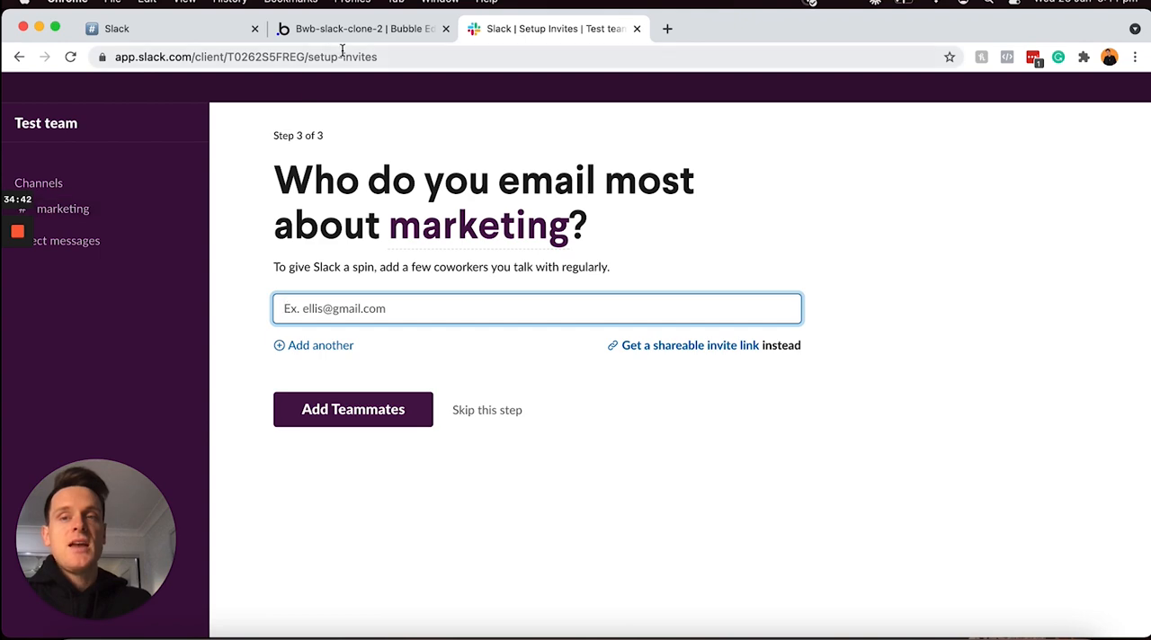
{"action": "left_click", "coordinate": [364, 30]}
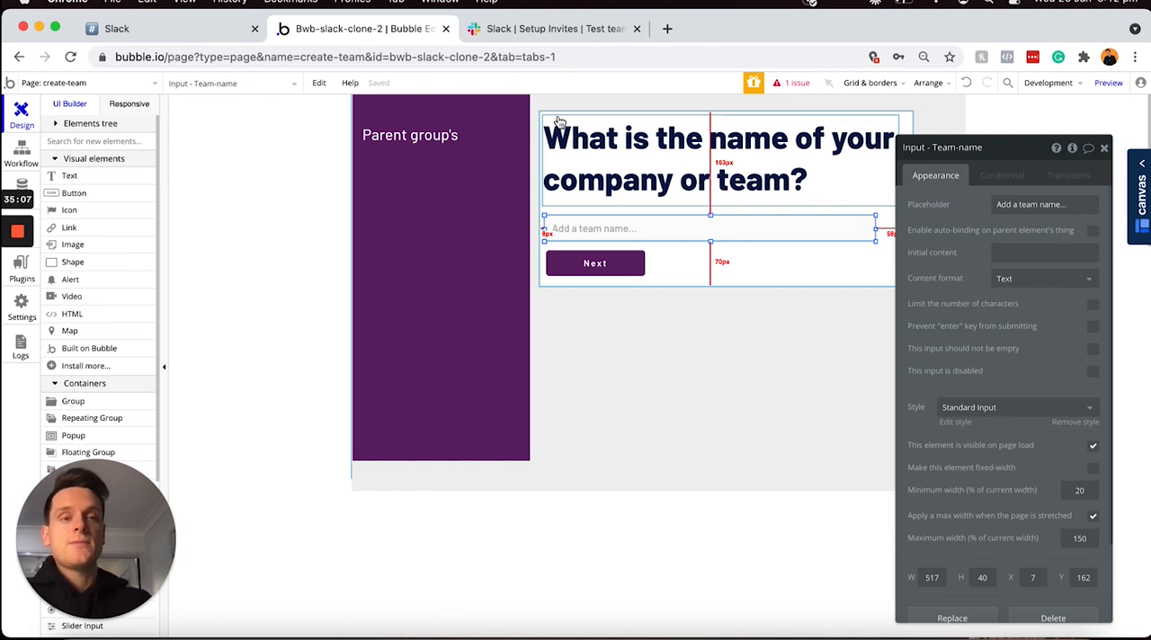
Make Group - Step 1 not visible on page load and collapse its height when hidden.
{"action": "left_click", "coordinate": [569, 114]}
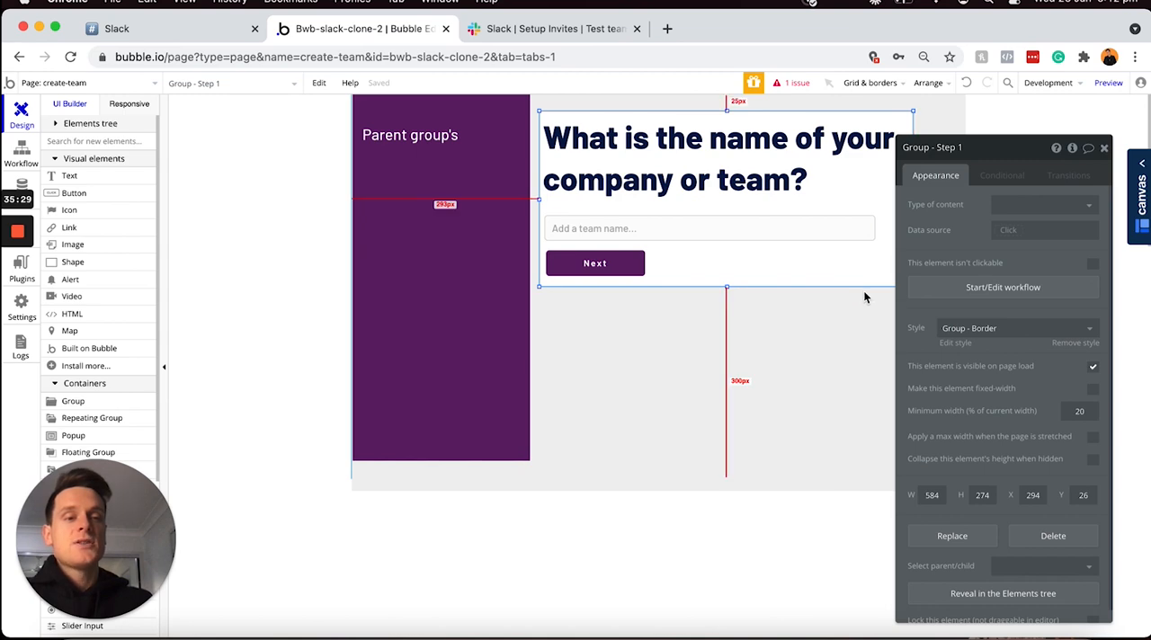
{"action": "left_click", "coordinate": [1093, 370]}
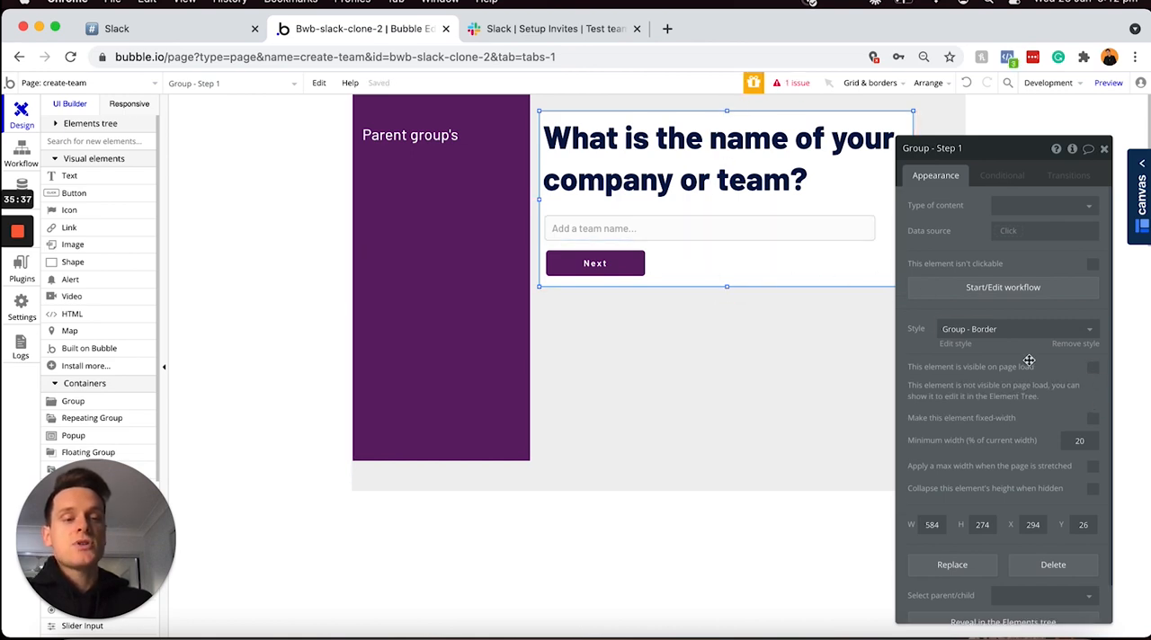
{"action": "left_click", "coordinate": [1092, 492]}
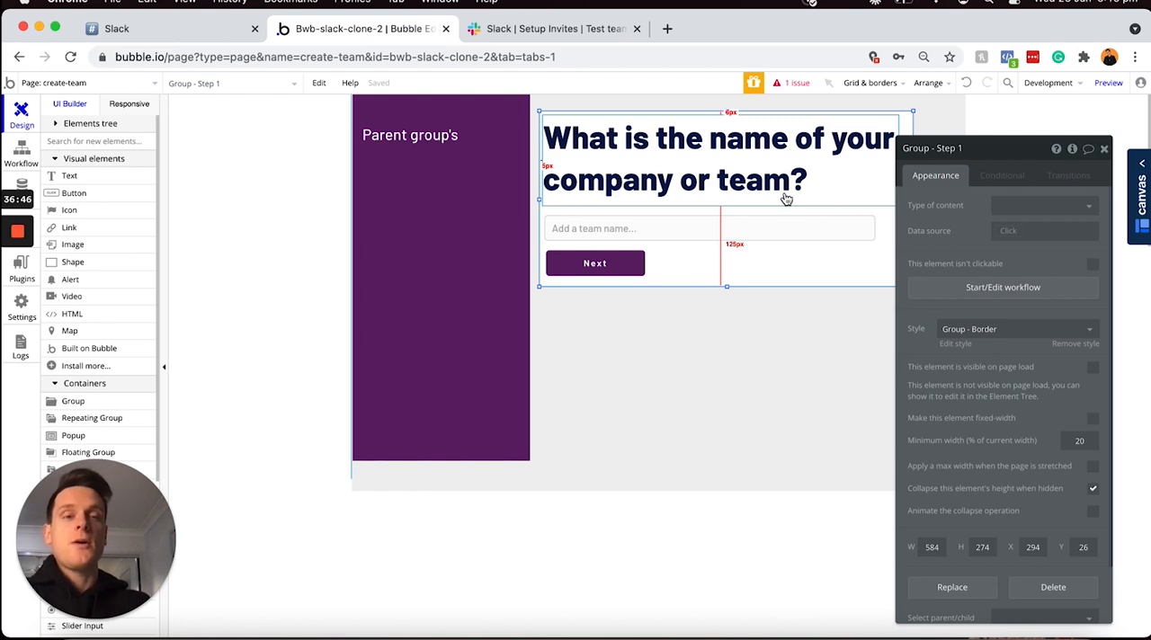
Add a custom state named step-1 of type yes / no to the create-team page.
{"action": "left_click", "coordinate": [730, 337]}
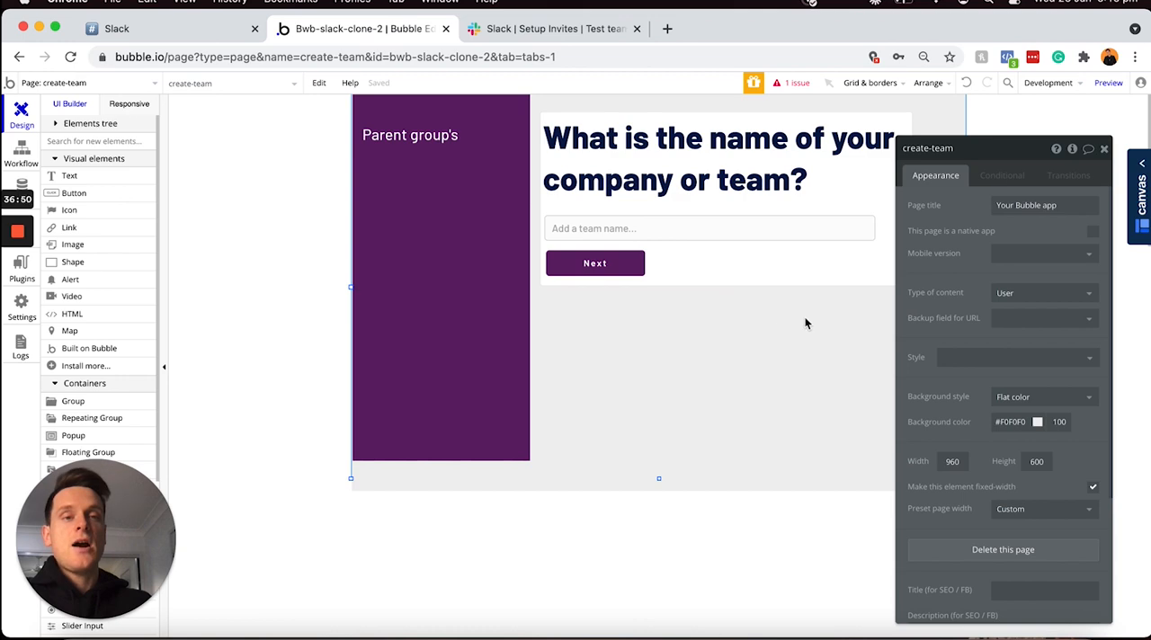
{"action": "left_click_drag", "start_coordinate": [1004, 206], "coordinate": [1096, 380]}
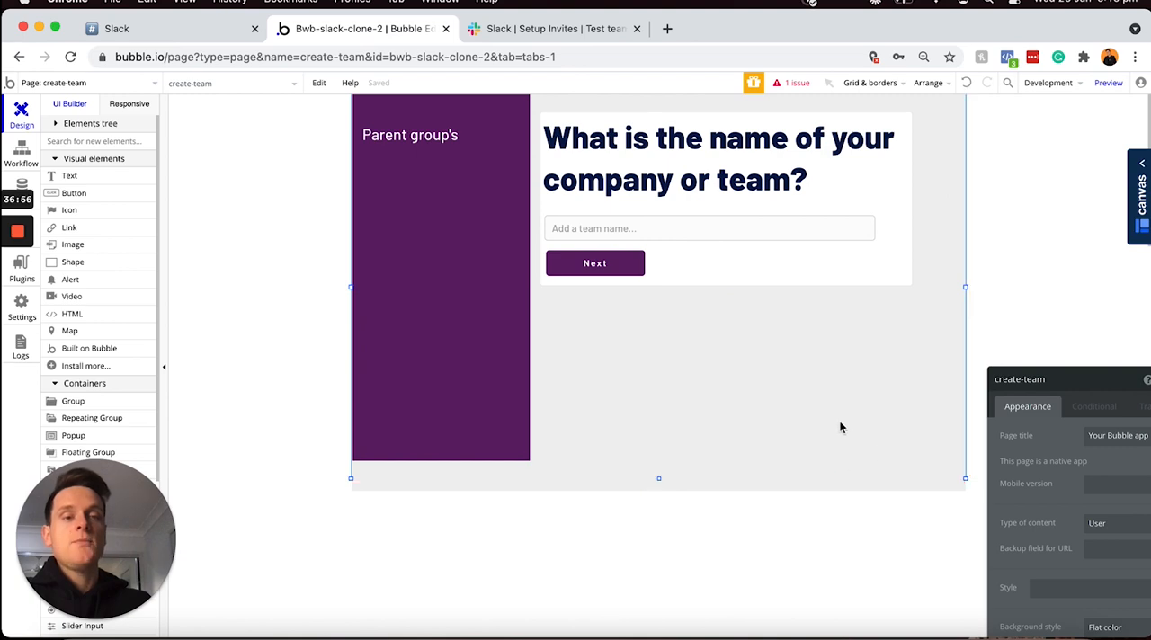
{"action": "left_click_drag", "start_coordinate": [1064, 387], "coordinate": [859, 346]}
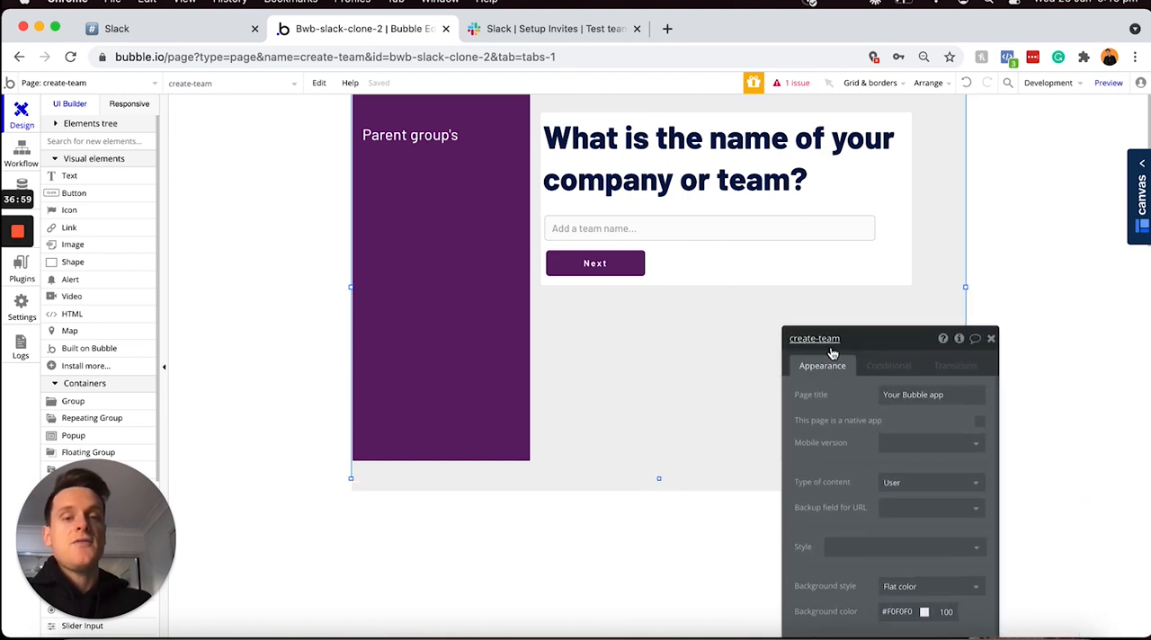
{"action": "left_click_drag", "start_coordinate": [876, 347], "coordinate": [965, 114]}
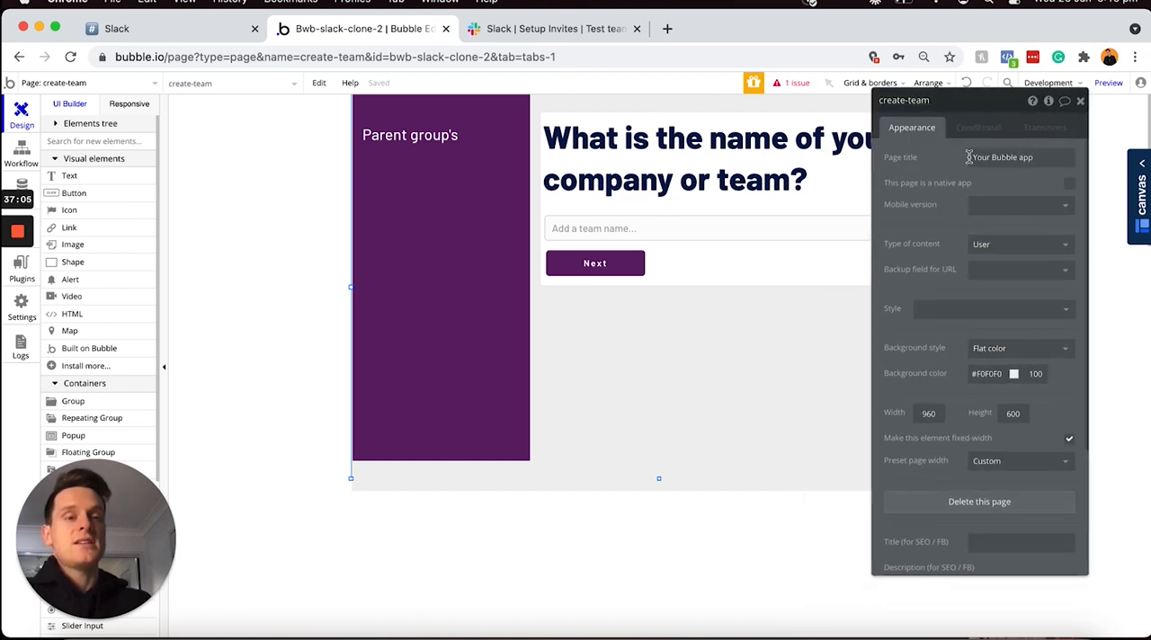
{"action": "left_click", "coordinate": [1048, 103]}
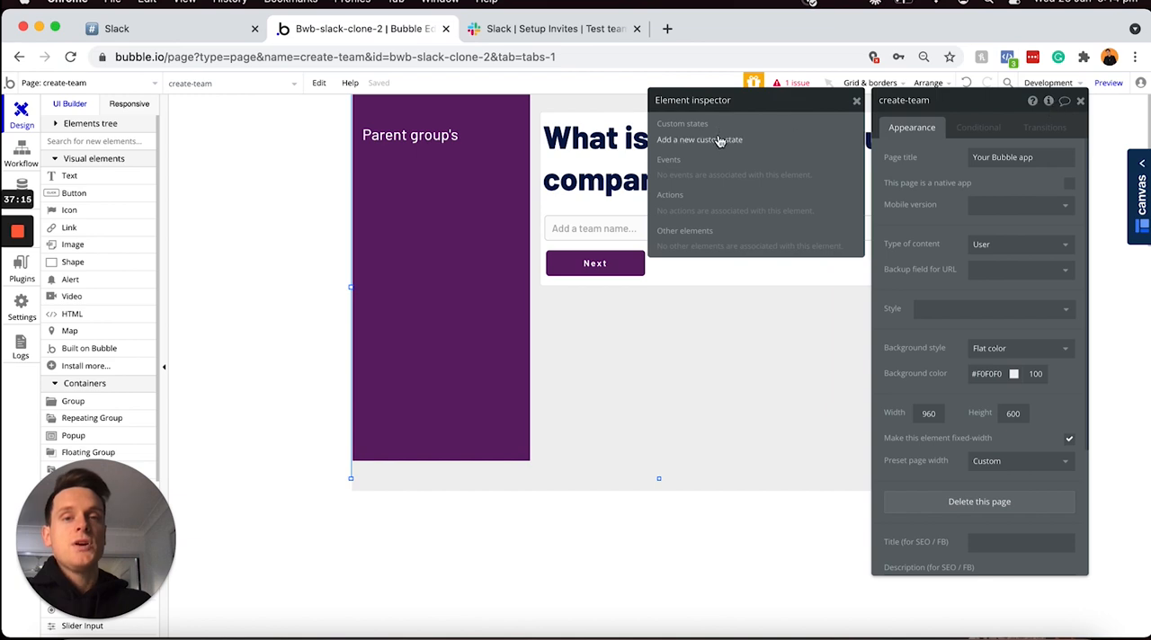
{"action": "left_click", "coordinate": [716, 139]}
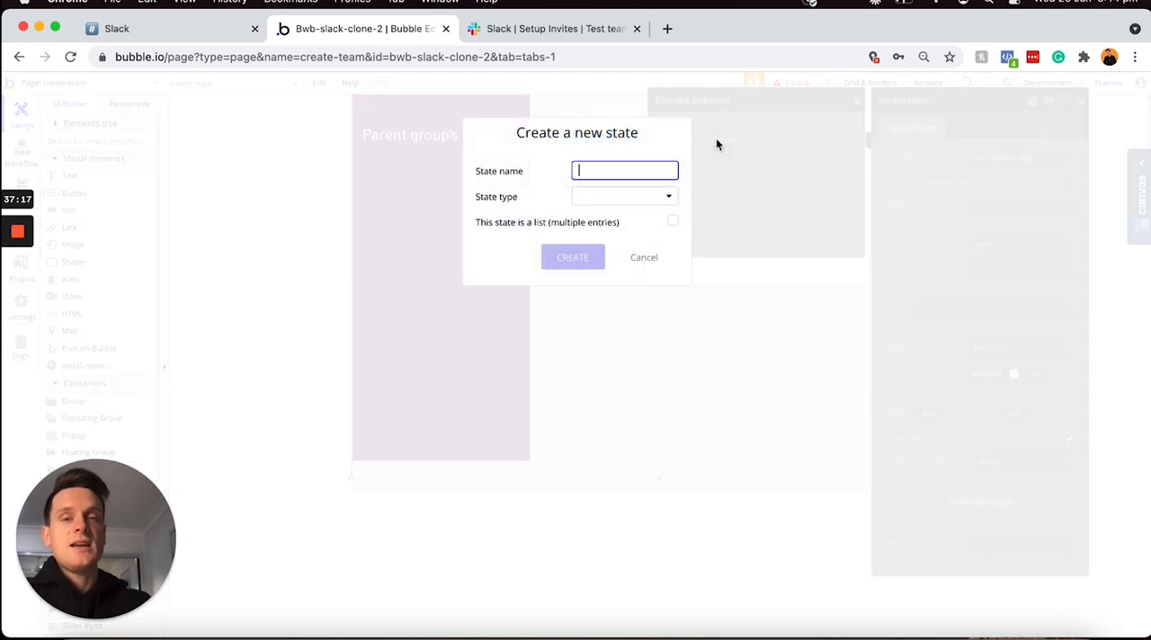
{"action": "type", "text": "step-1"}
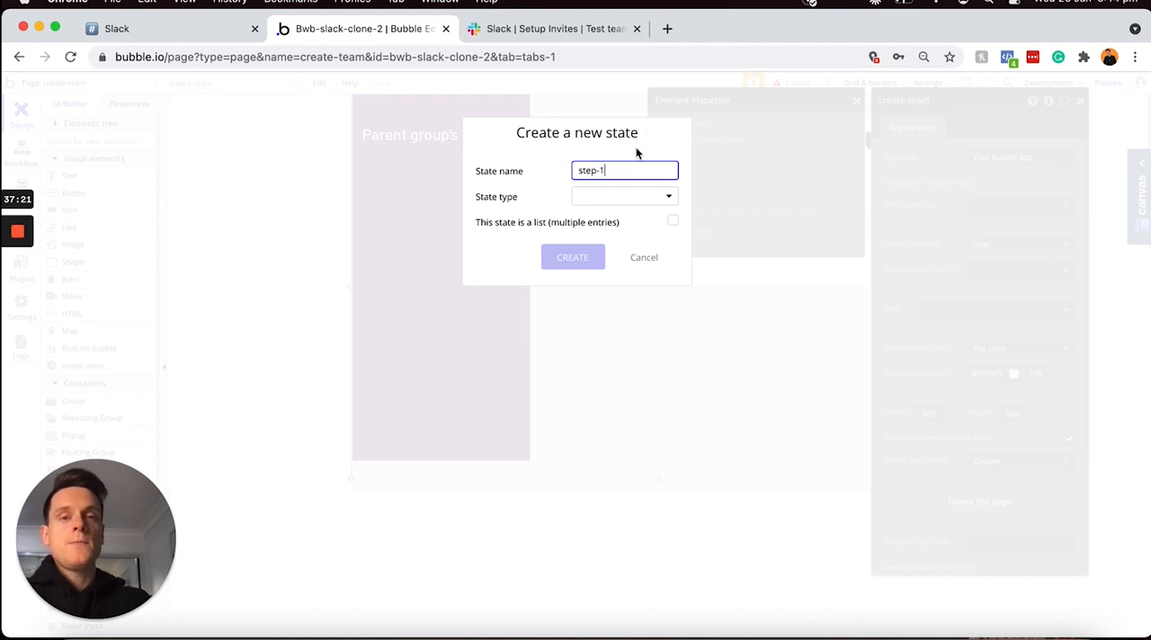
{"action": "left_click", "coordinate": [634, 203]}
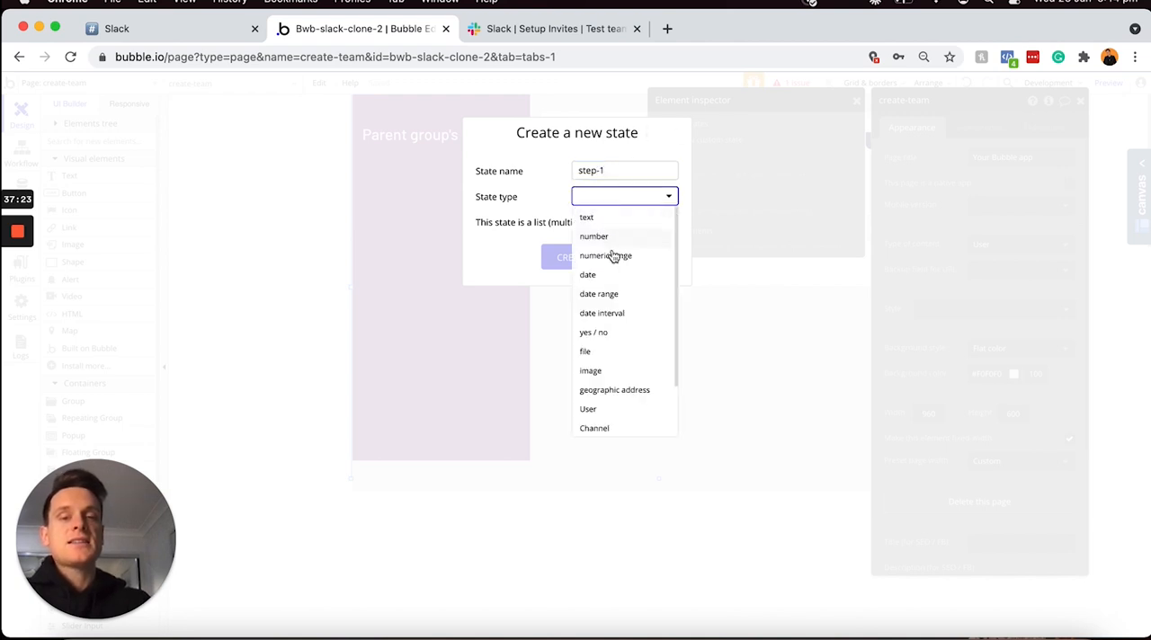
{"action": "left_click", "coordinate": [600, 332]}
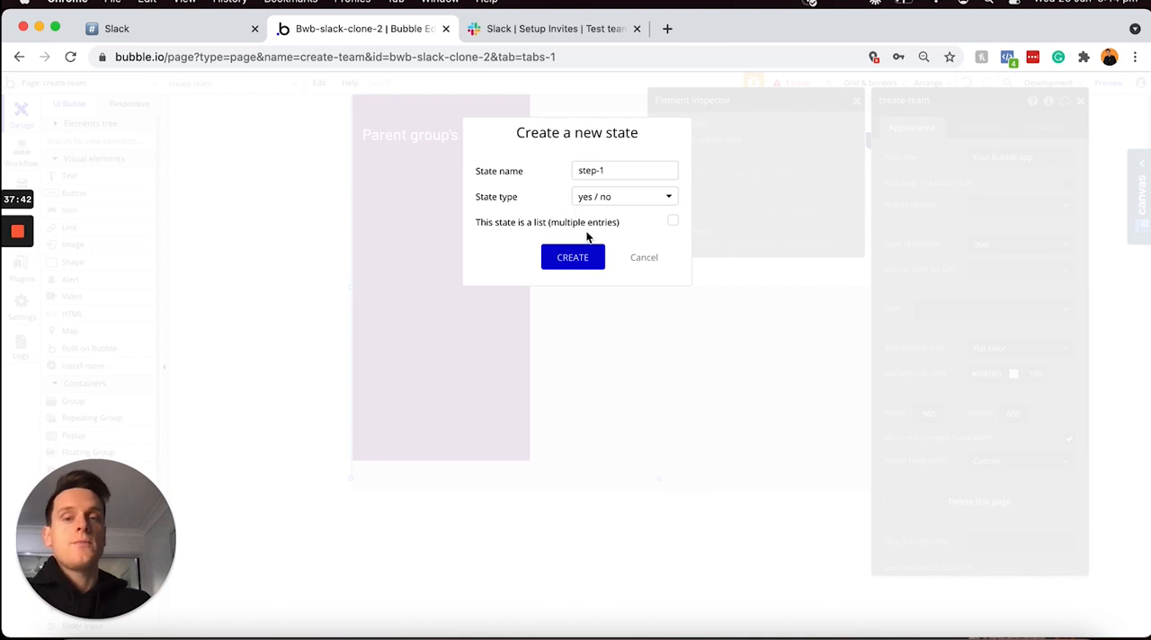
{"action": "left_click", "coordinate": [571, 258]}
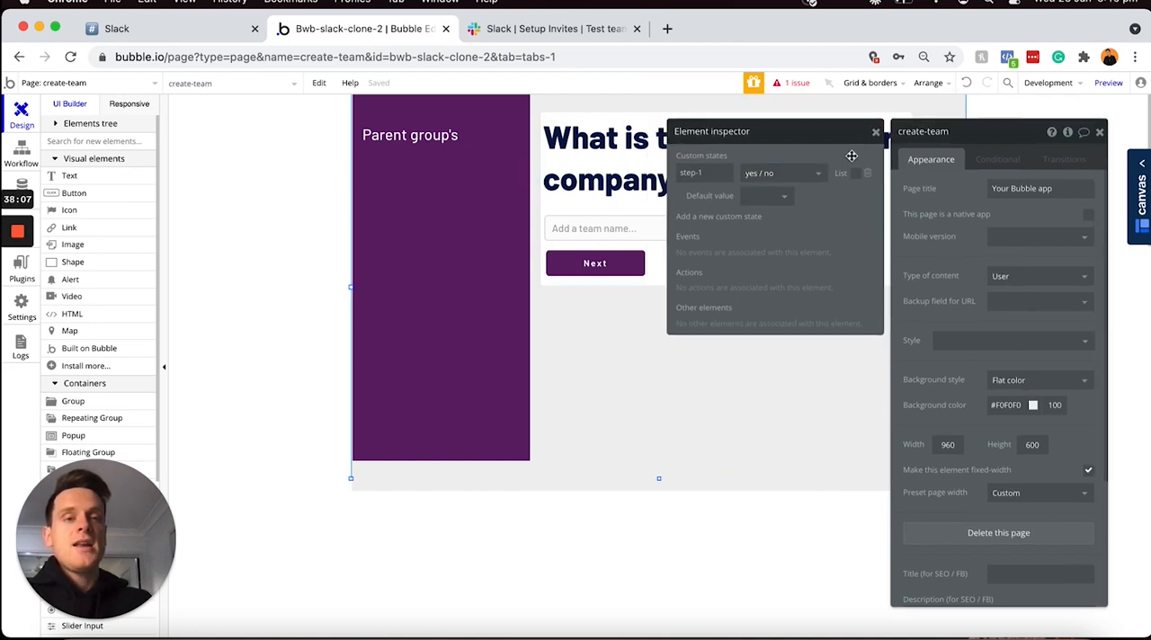
Set the default value of the create-team page's step-1 state to yes.
{"action": "left_click_drag", "start_coordinate": [990, 137], "coordinate": [871, 323]}
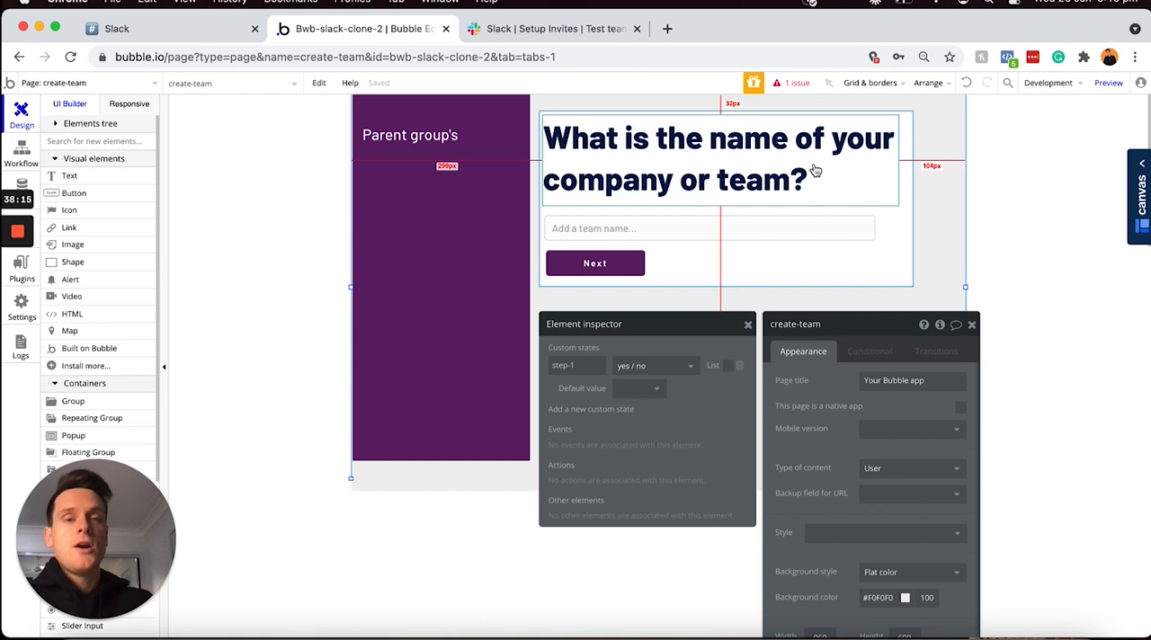
{"action": "left_click", "coordinate": [656, 393]}
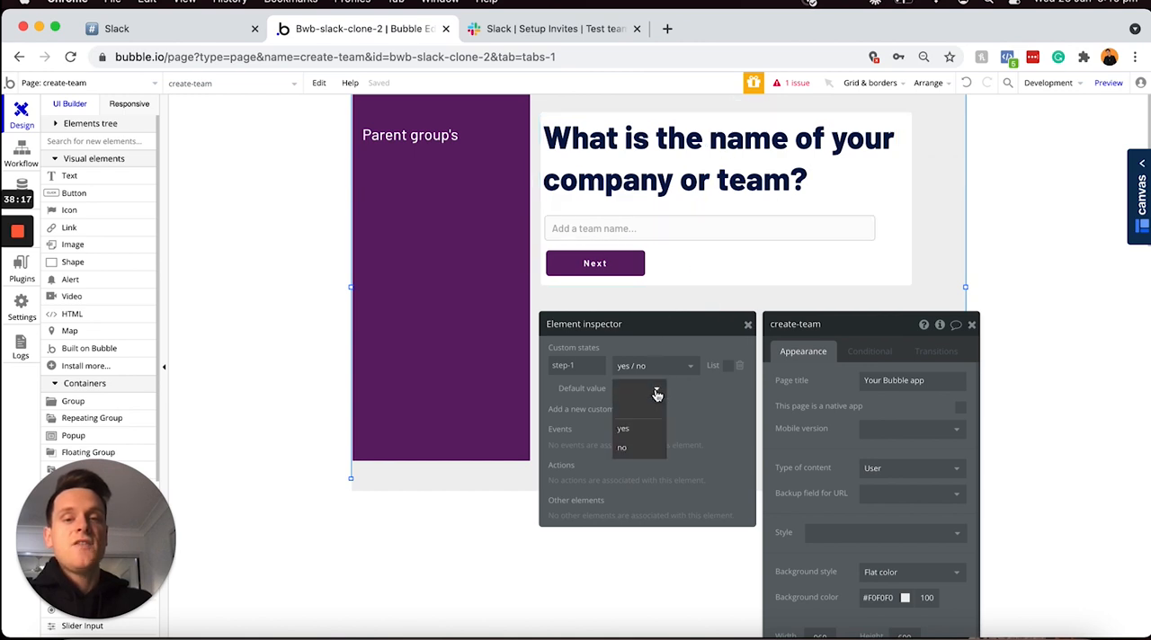
{"action": "left_click", "coordinate": [626, 429]}
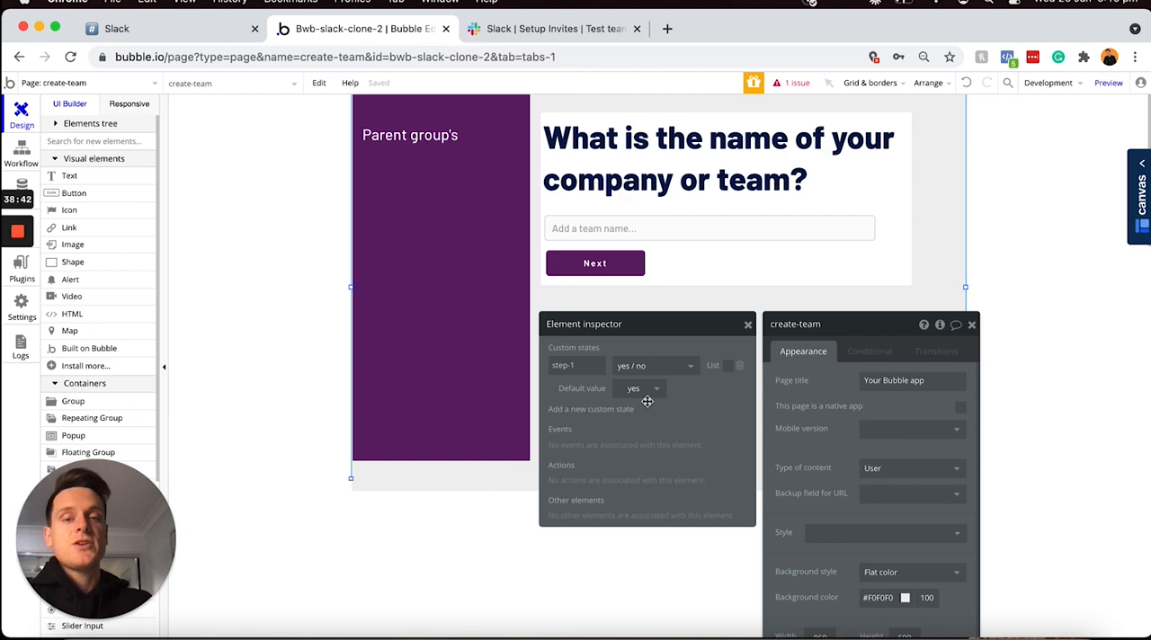
Add a condition to Group - Step 1 that applies when create-team's step-1 is "yes".
{"action": "left_click_drag", "start_coordinate": [886, 337], "coordinate": [929, 150]}
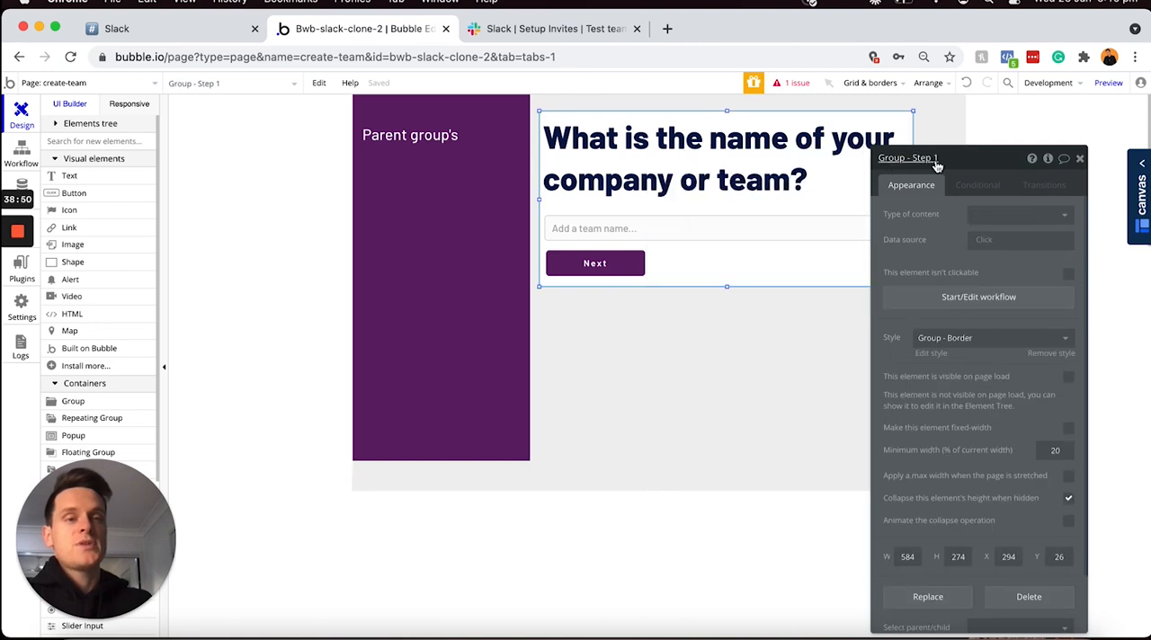
{"action": "left_click", "coordinate": [978, 186]}
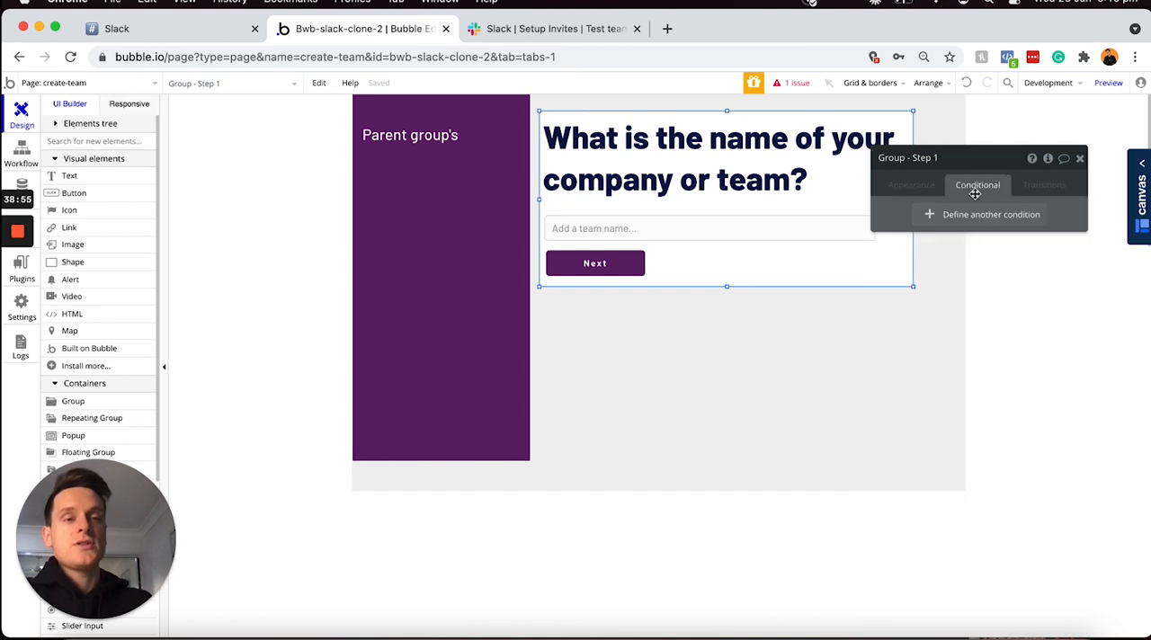
{"action": "left_click", "coordinate": [968, 217]}
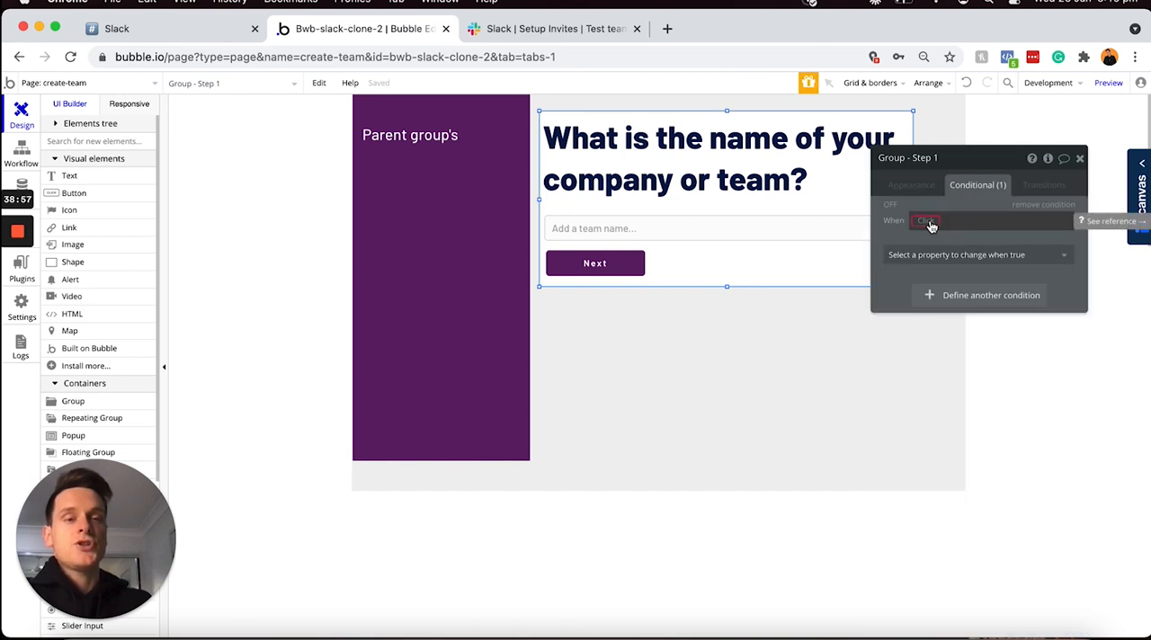
{"action": "left_click", "coordinate": [926, 222]}
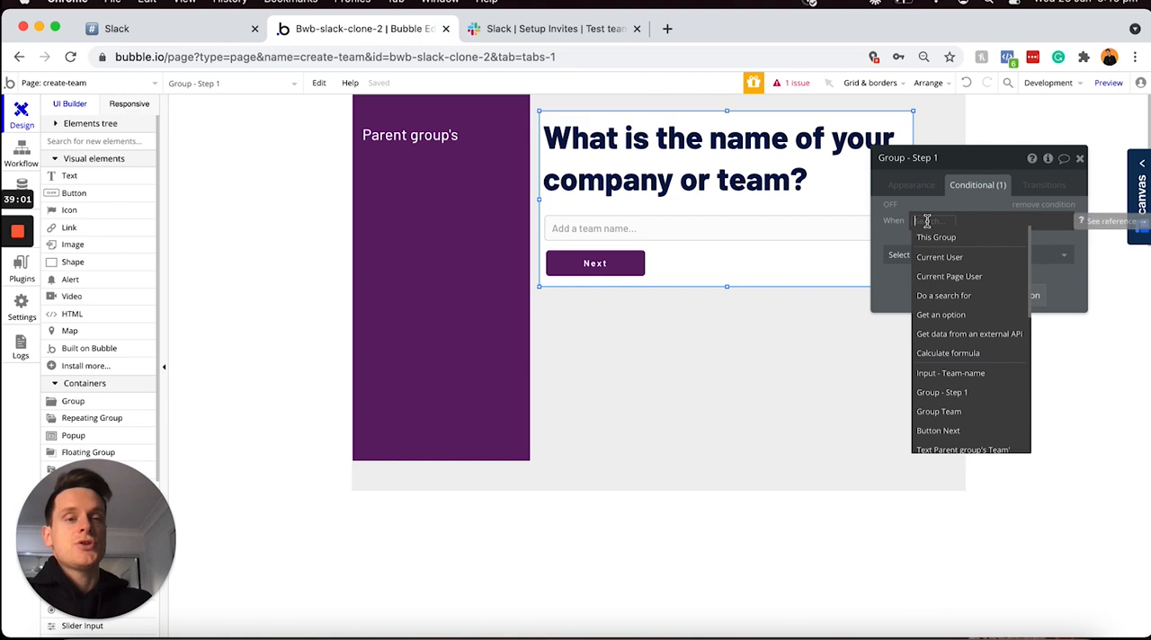
{"action": "scroll", "coordinate": [955, 351], "scroll_direction": "down", "scroll_amount": 3}
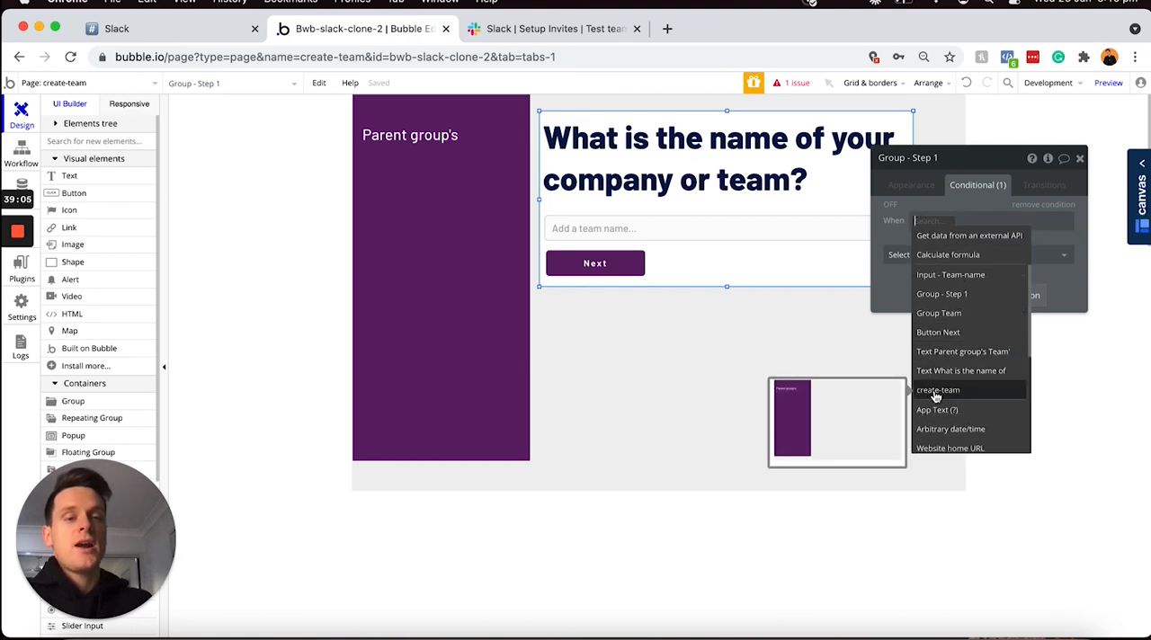
{"action": "left_click", "coordinate": [953, 390]}
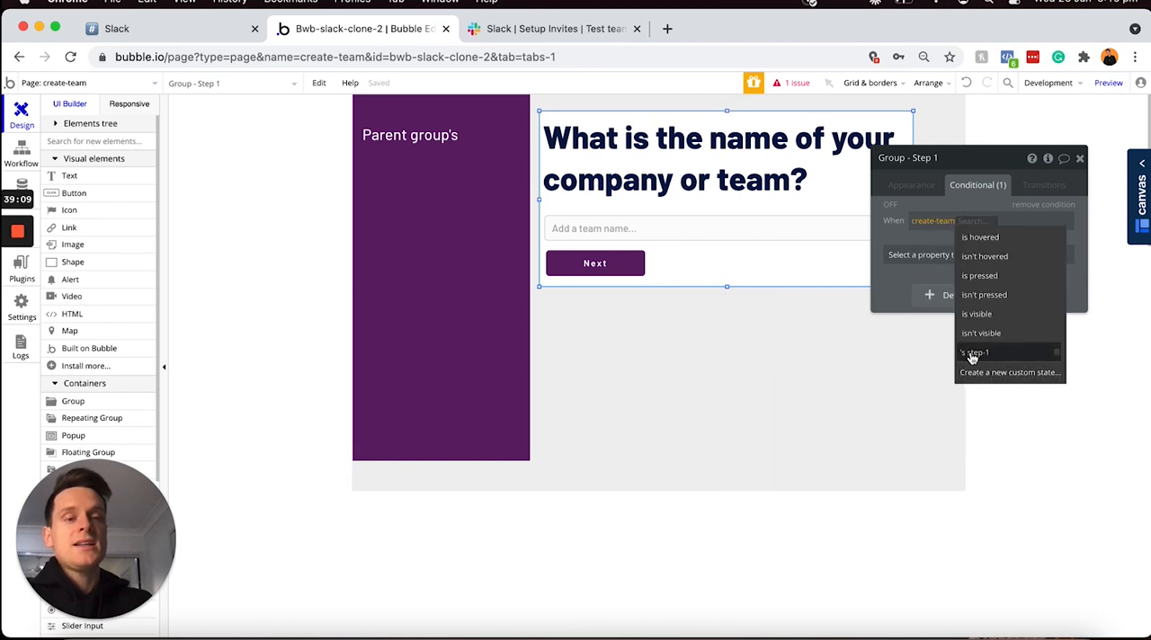
{"action": "left_click", "coordinate": [995, 353]}
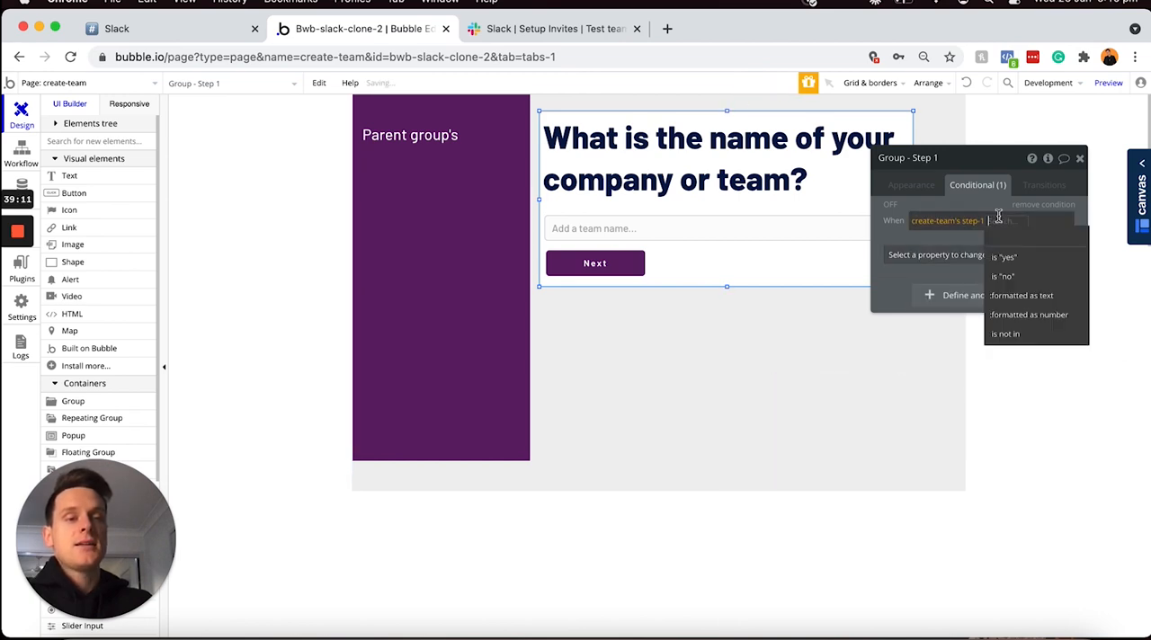
{"action": "left_click", "coordinate": [999, 260]}
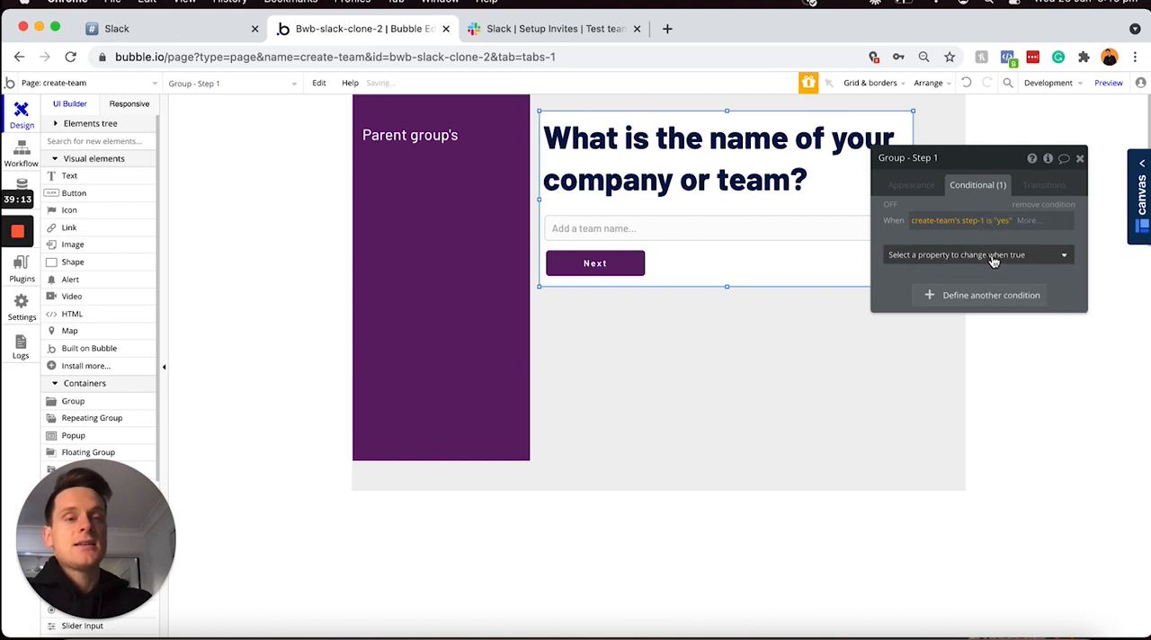
Make Group - Step 1 visible when its step-1 condition is true.
{"action": "left_click", "coordinate": [992, 258]}
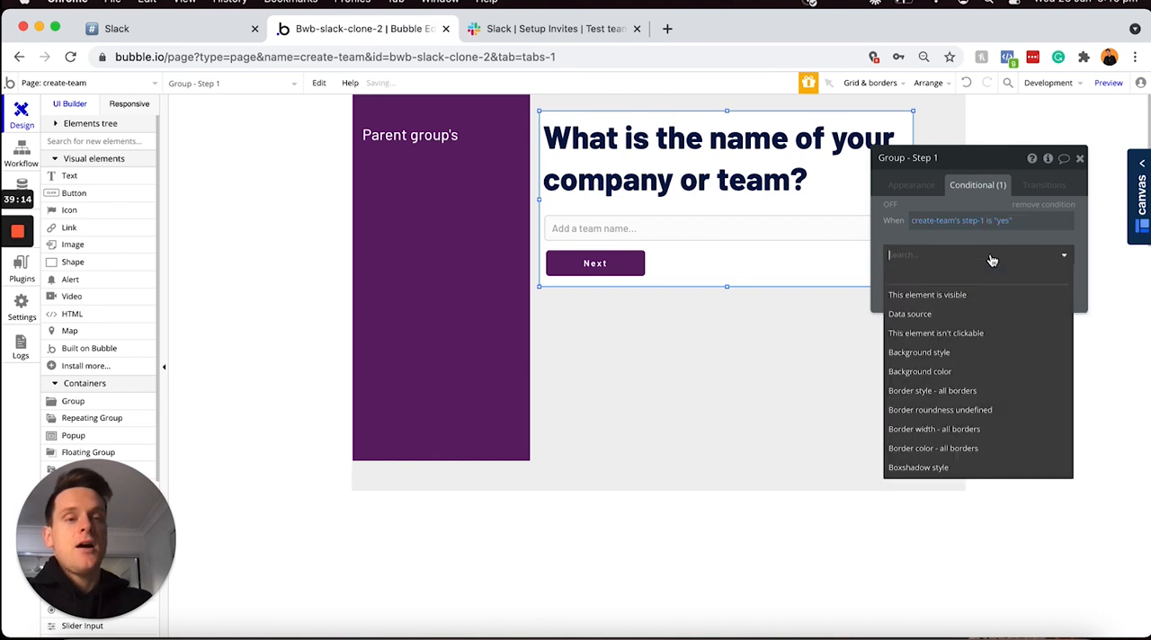
{"action": "left_click", "coordinate": [962, 297]}
{"action": "left_click", "coordinate": [1056, 252]}
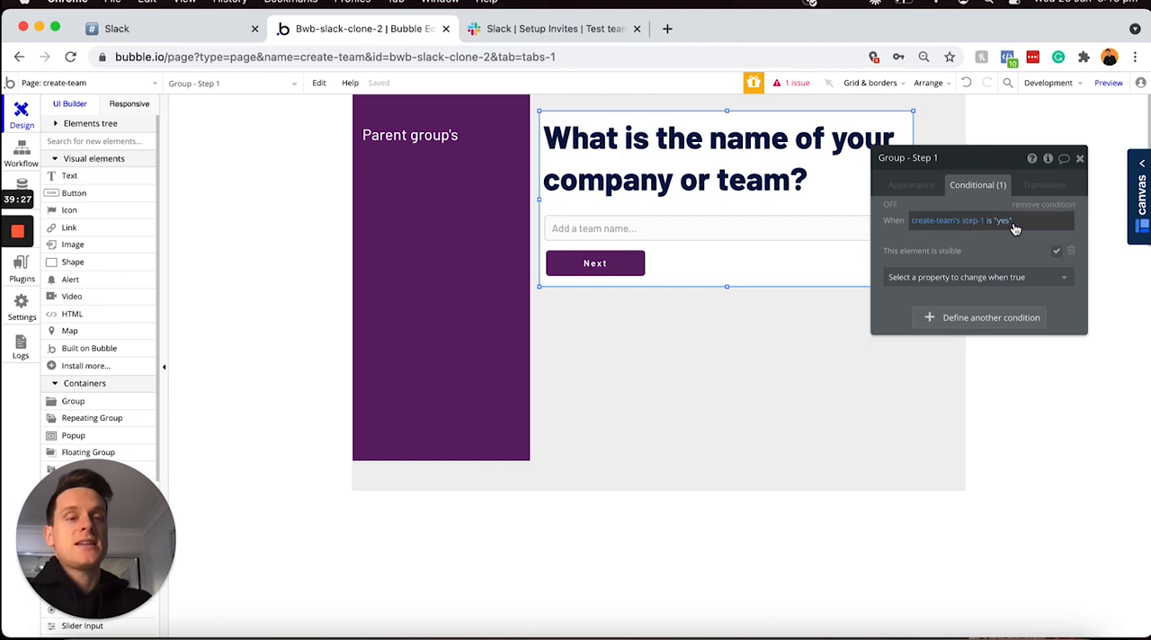
Expand the Elements tree and toggle Group - Step 1's editor visibility off and back on.
{"action": "left_click", "coordinate": [912, 187]}
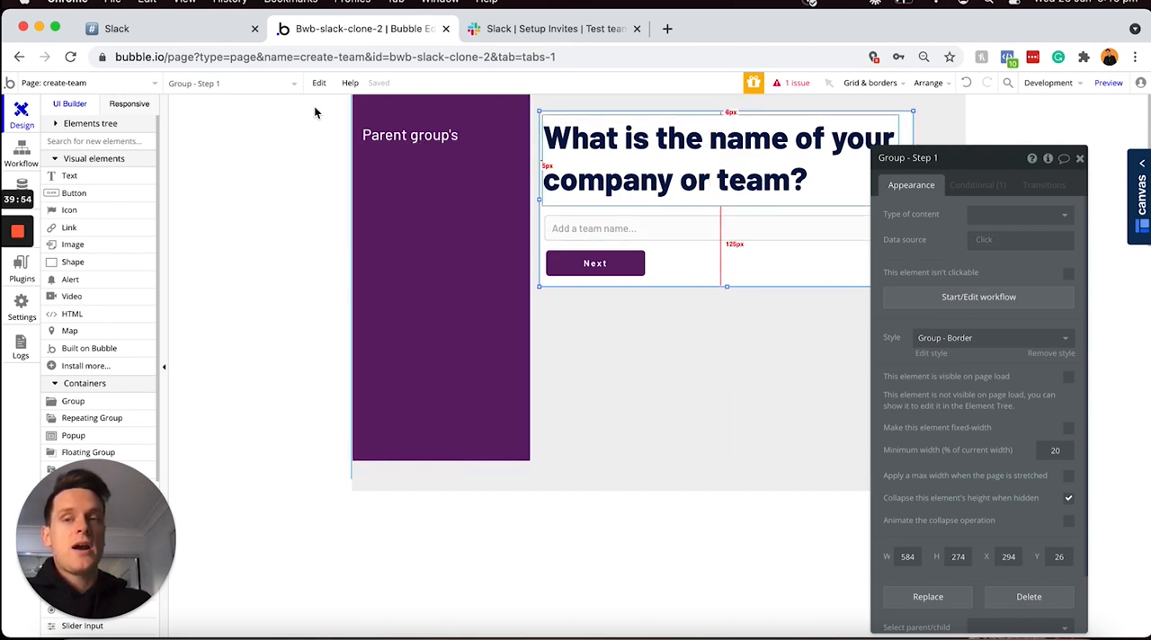
{"action": "left_click", "coordinate": [56, 124]}
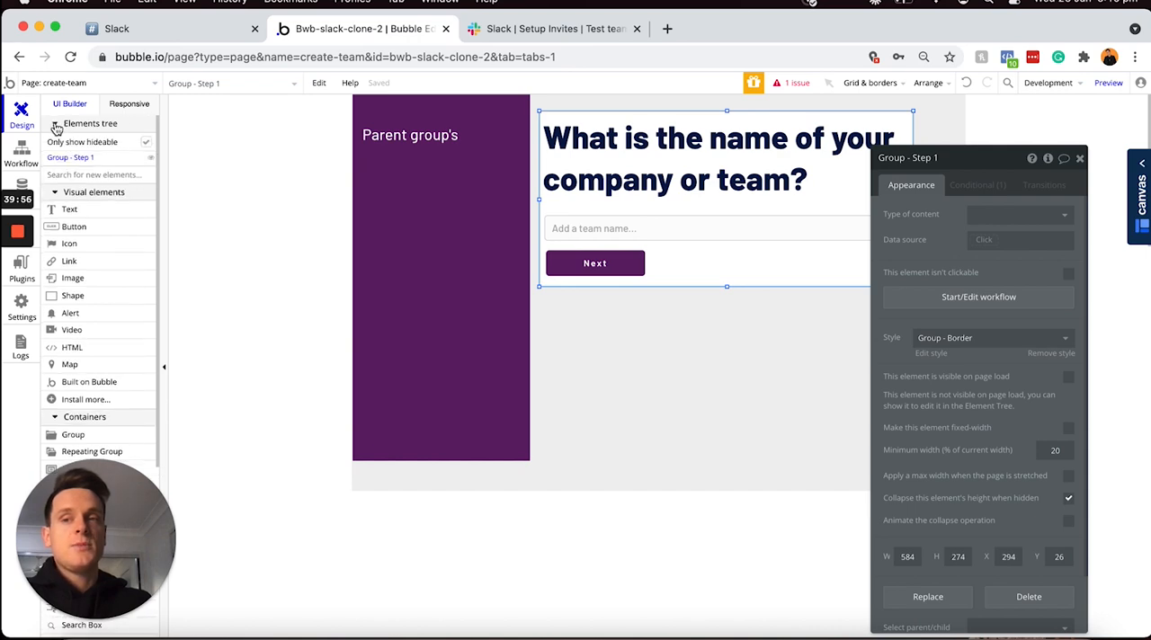
{"action": "left_click", "coordinate": [150, 160]}
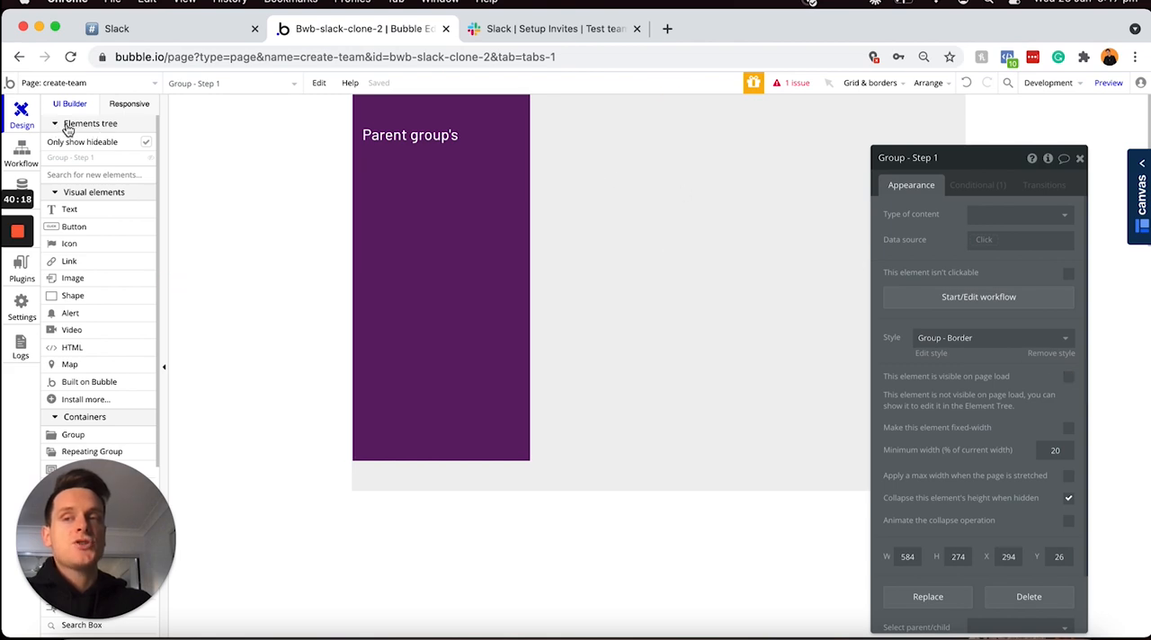
{"action": "left_click", "coordinate": [151, 161]}
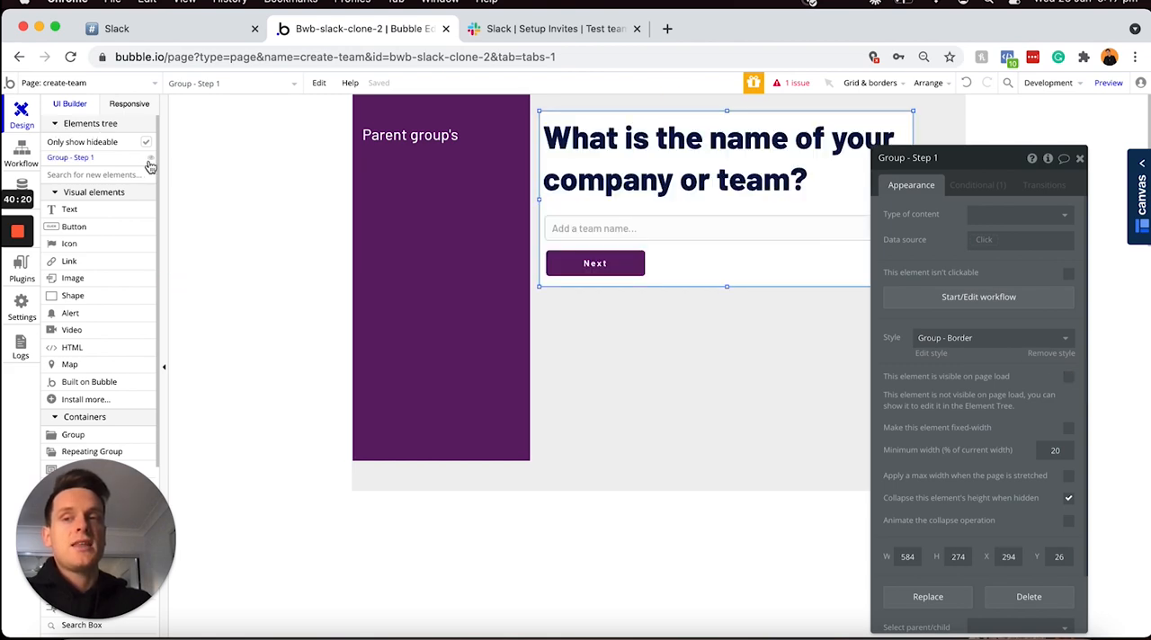
{"action": "left_click", "coordinate": [150, 161]}
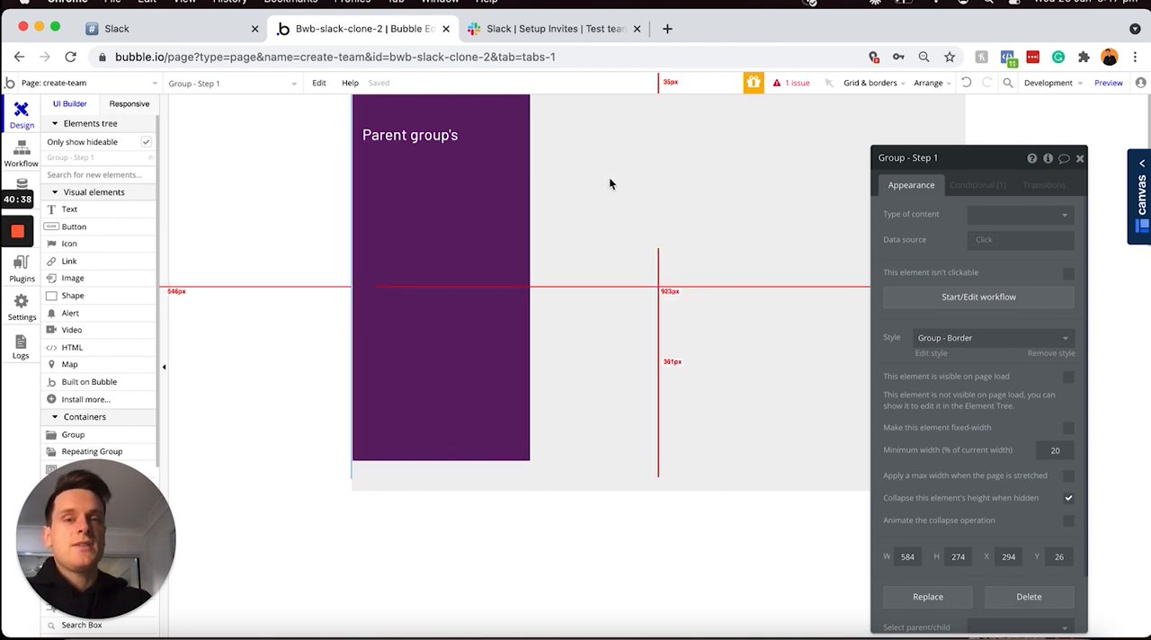
{"action": "left_click", "coordinate": [151, 159]}
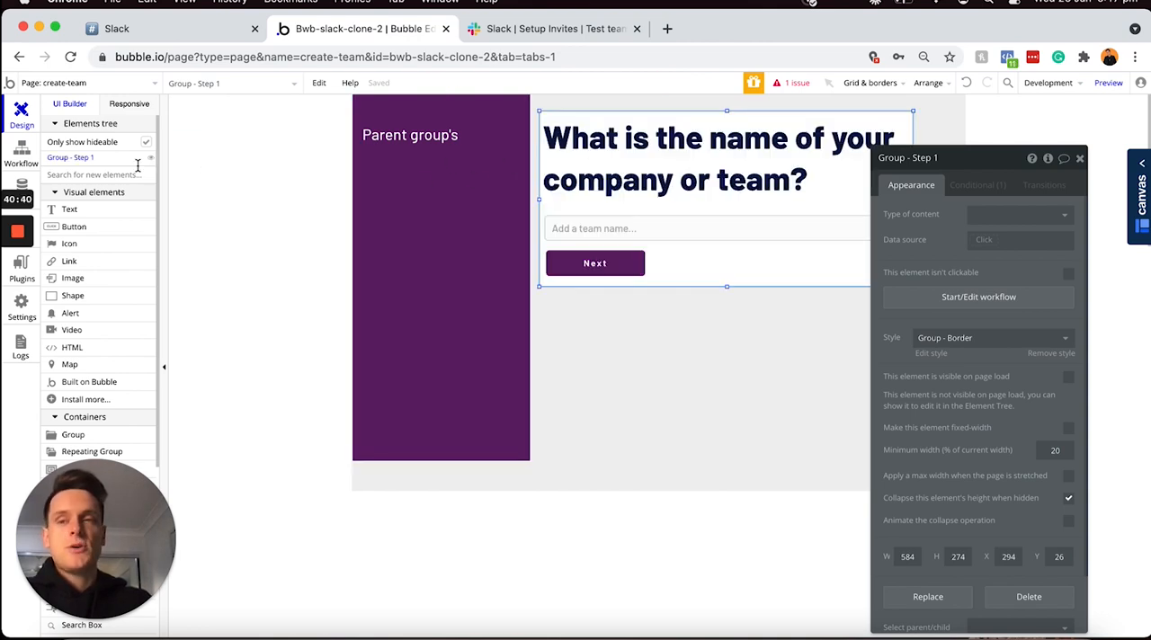
Duplicate Group - Step 1, place the copy lower on the page, and hide the original in the editor.
{"action": "key", "text": "super+d"}
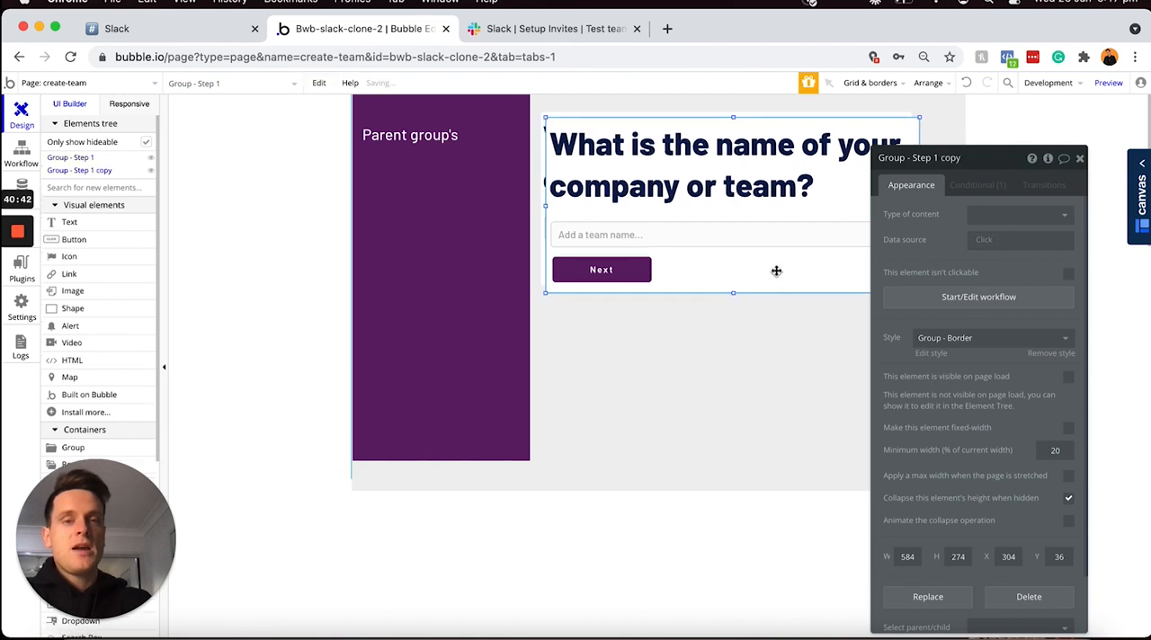
{"action": "left_click_drag", "start_coordinate": [770, 283], "coordinate": [768, 334]}
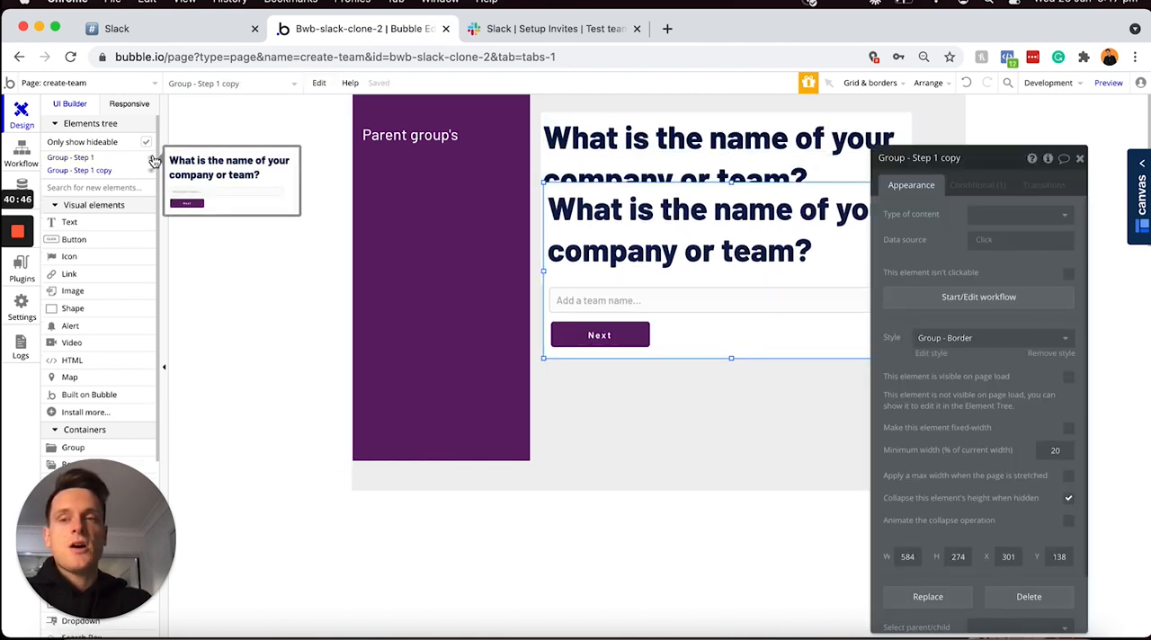
{"action": "left_click", "coordinate": [152, 159]}
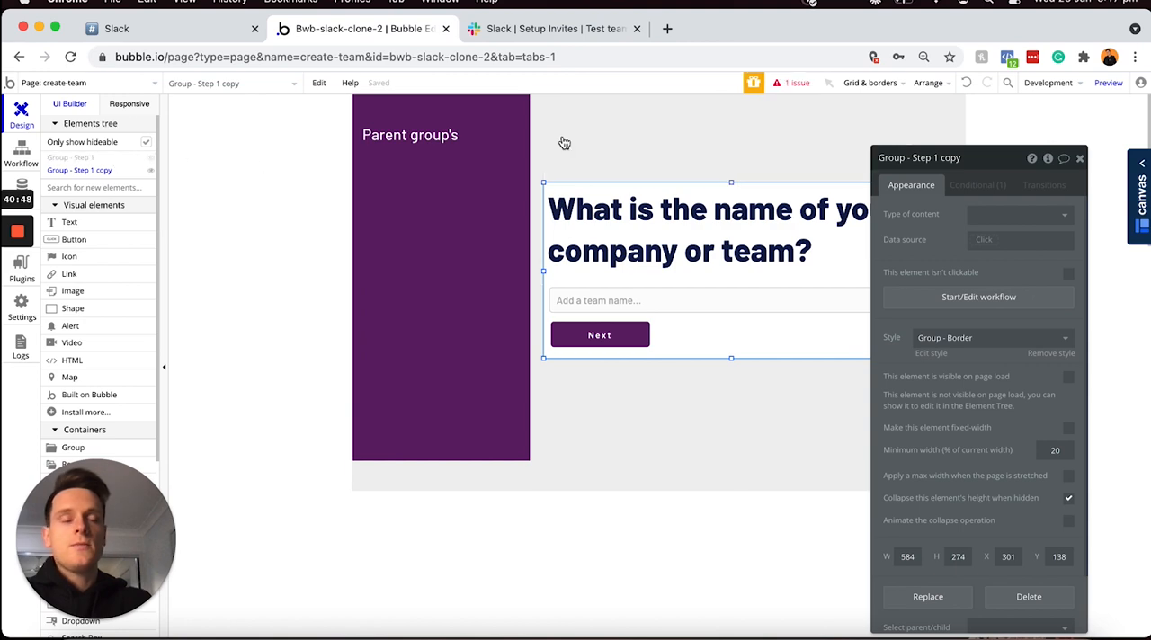
Rename the copied group to Group - Step 2 and move it up near the top of the page beside the sidebar.
{"action": "left_click", "coordinate": [934, 158]}
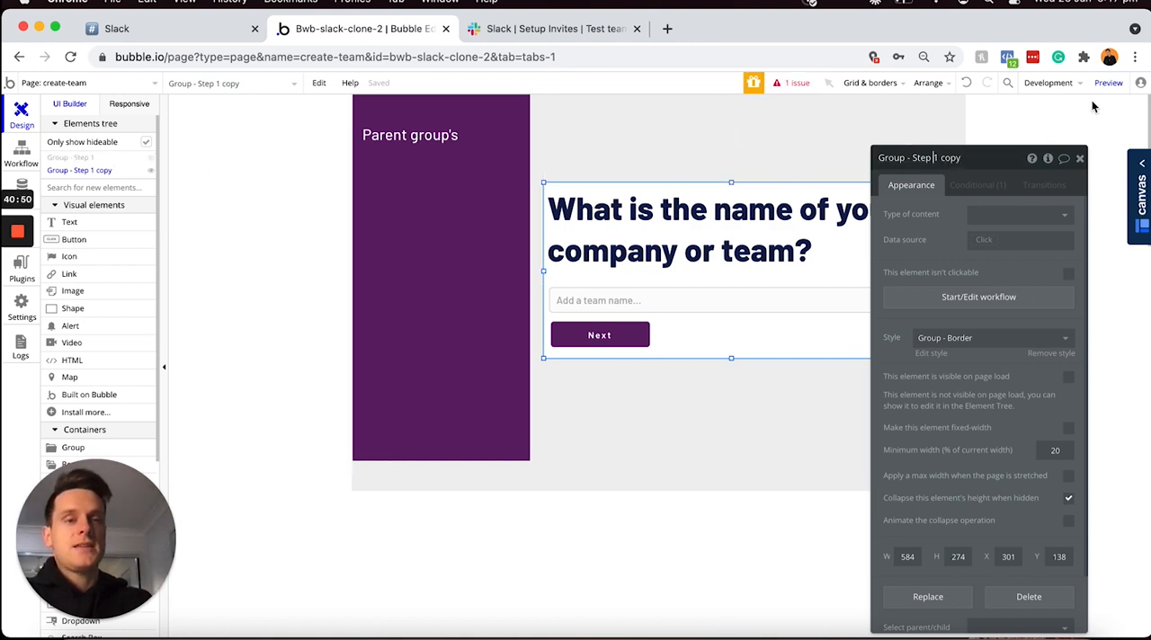
{"action": "key", "text": "super+shift+Right"}
{"action": "type", "text": "2"}
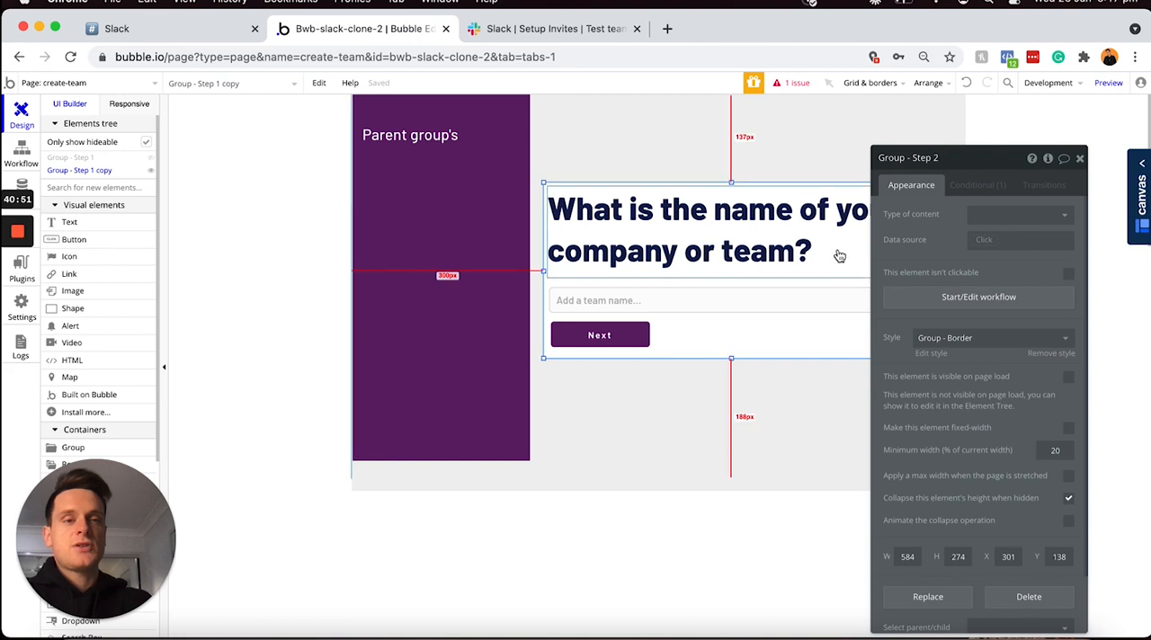
{"action": "left_click_drag", "start_coordinate": [830, 329], "coordinate": [832, 281]}
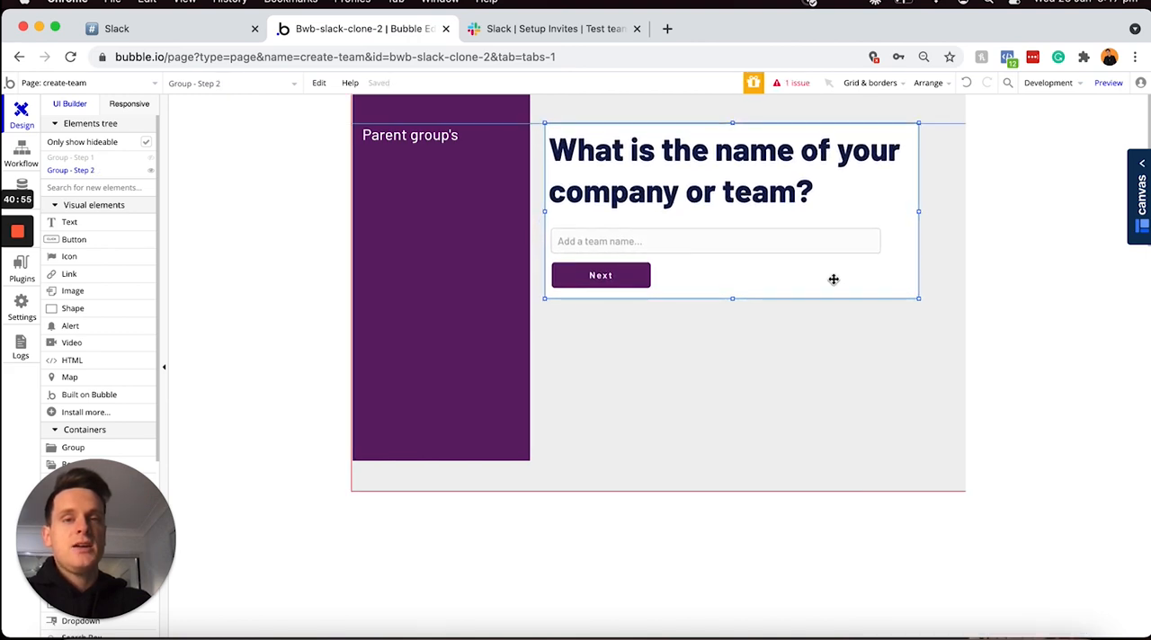
Change the heading text in Group - Step 2 to "What's your team working on right now?".
{"action": "double_click", "coordinate": [833, 282]}
{"action": "left_click", "coordinate": [724, 216]}
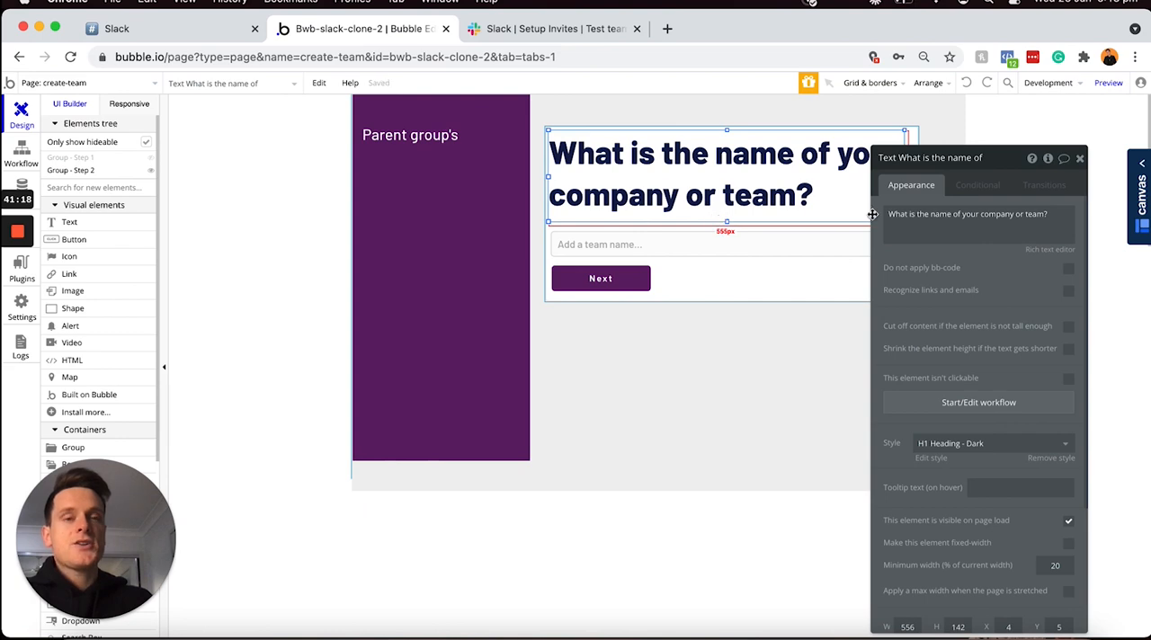
{"action": "triple_click", "coordinate": [936, 229]}
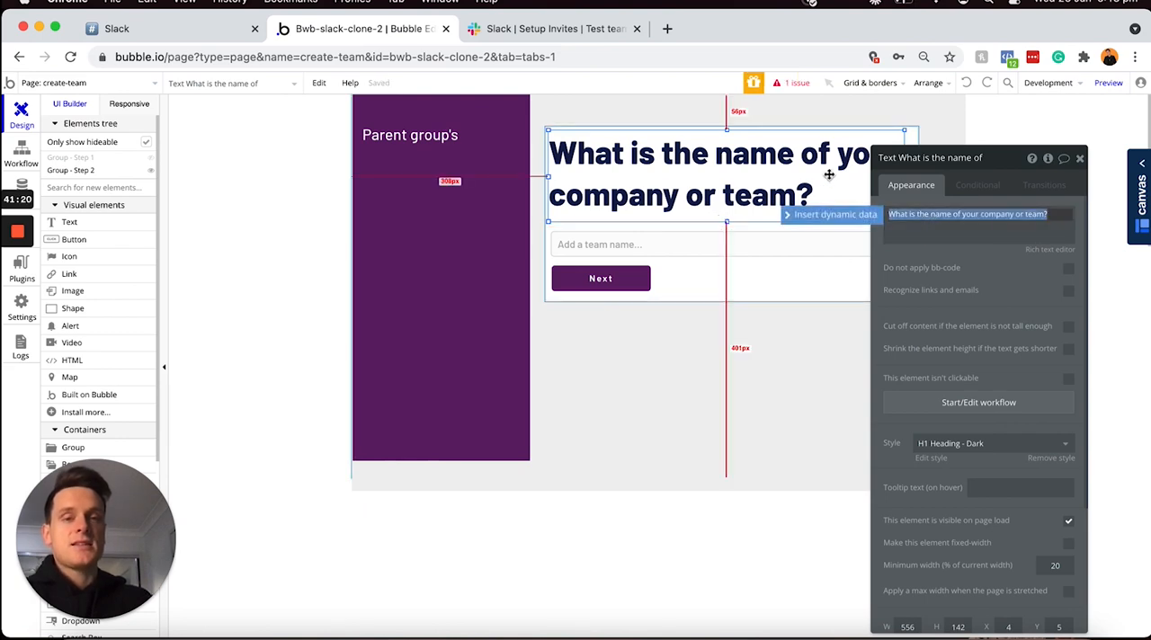
{"action": "type", "text": "What"}
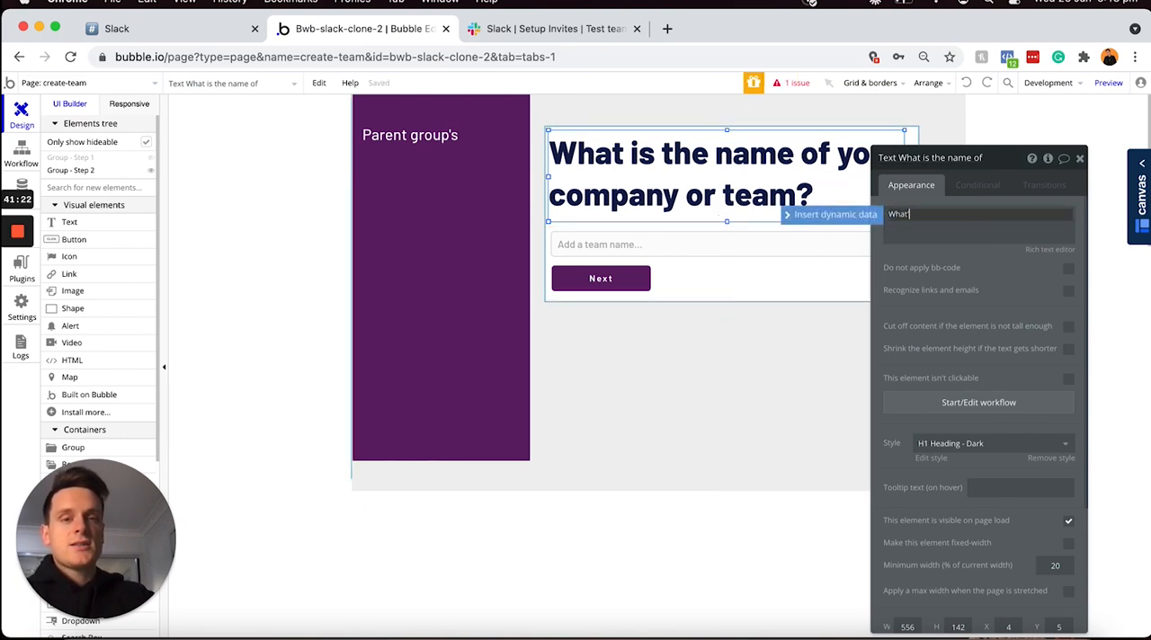
{"action": "type", "text": "'s your team working on right now?"}
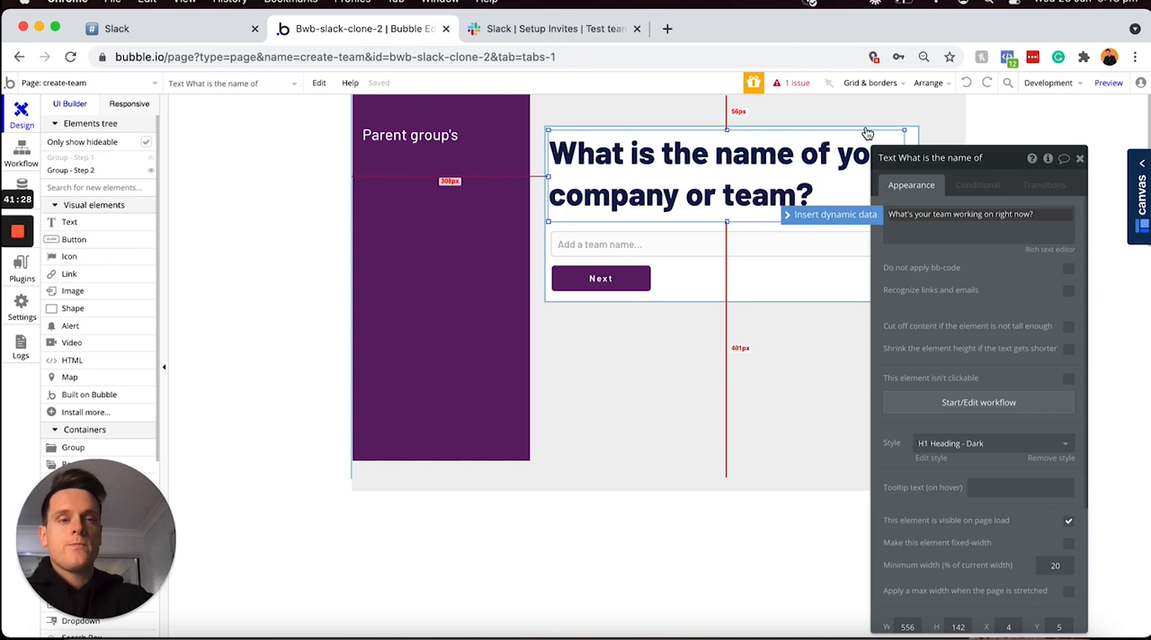
Set the placeholder of the input in Group - Step 2 to "Eg. Marketing, sales, etc....".
{"action": "left_click", "coordinate": [637, 236]}
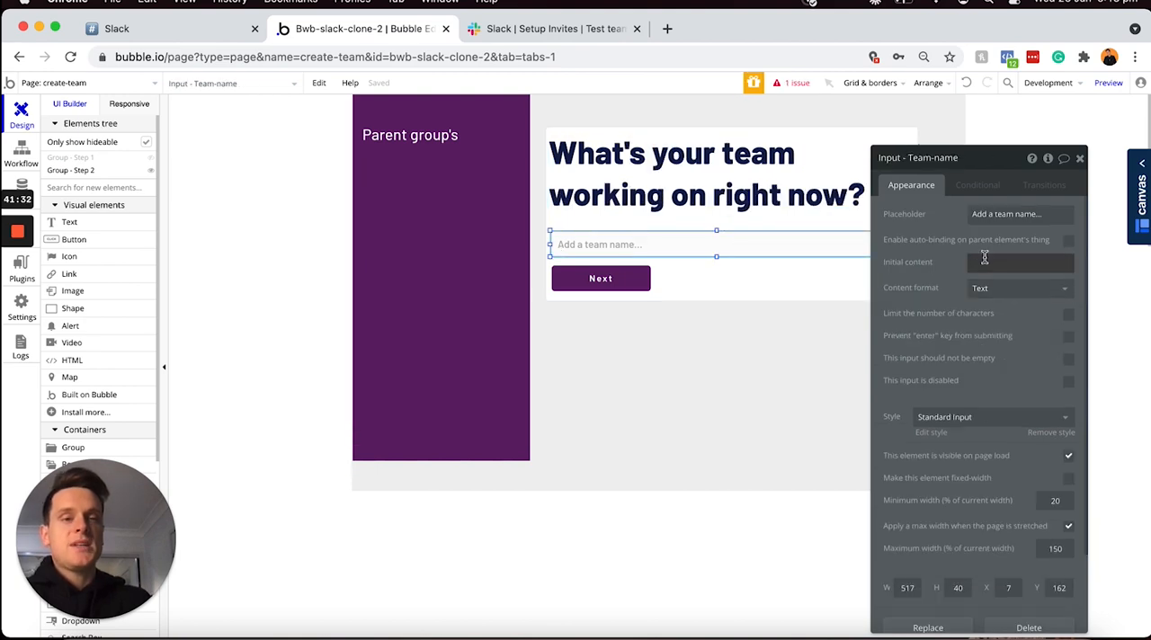
{"action": "left_click", "coordinate": [997, 213]}
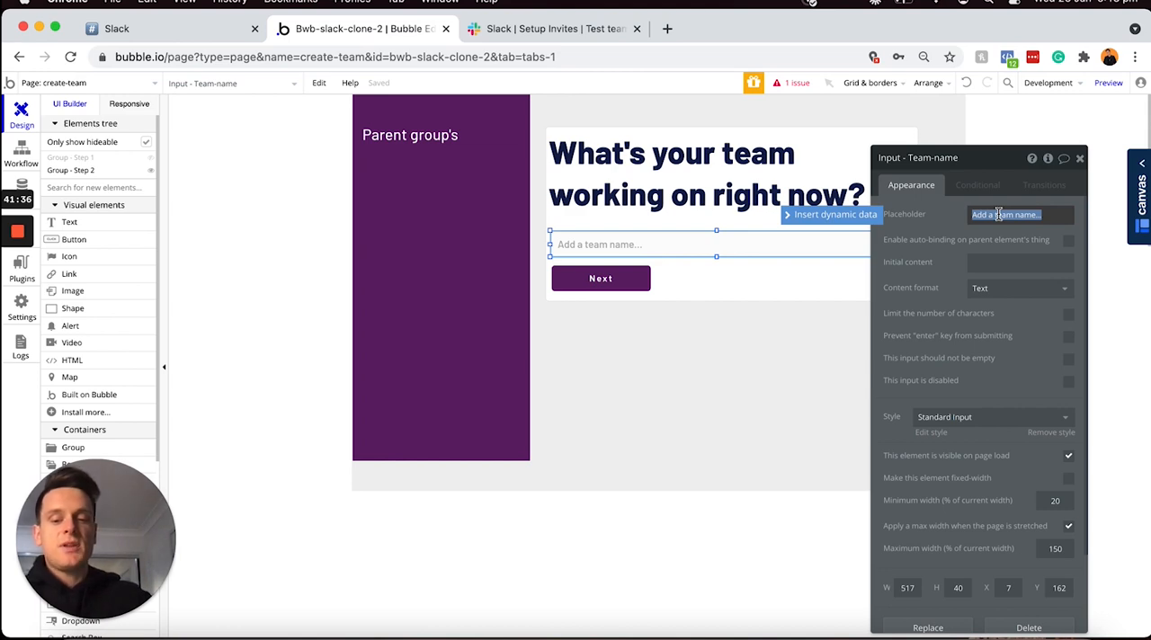
{"action": "type", "text": "Eg. M"}
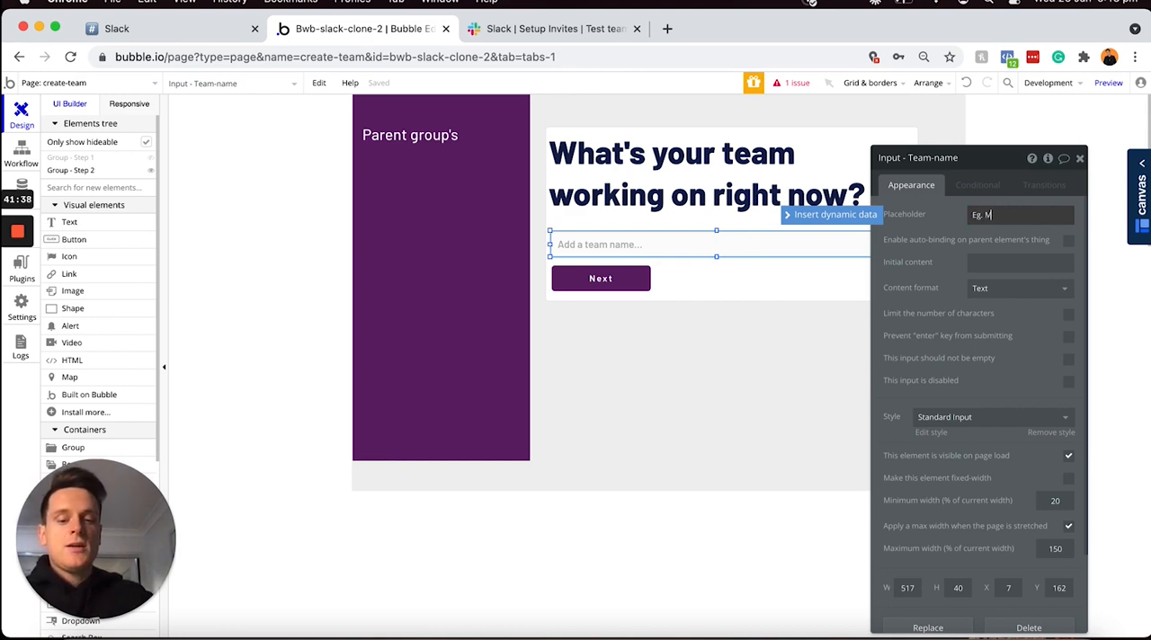
{"action": "type", "text": "arketing, sales, etc..."}
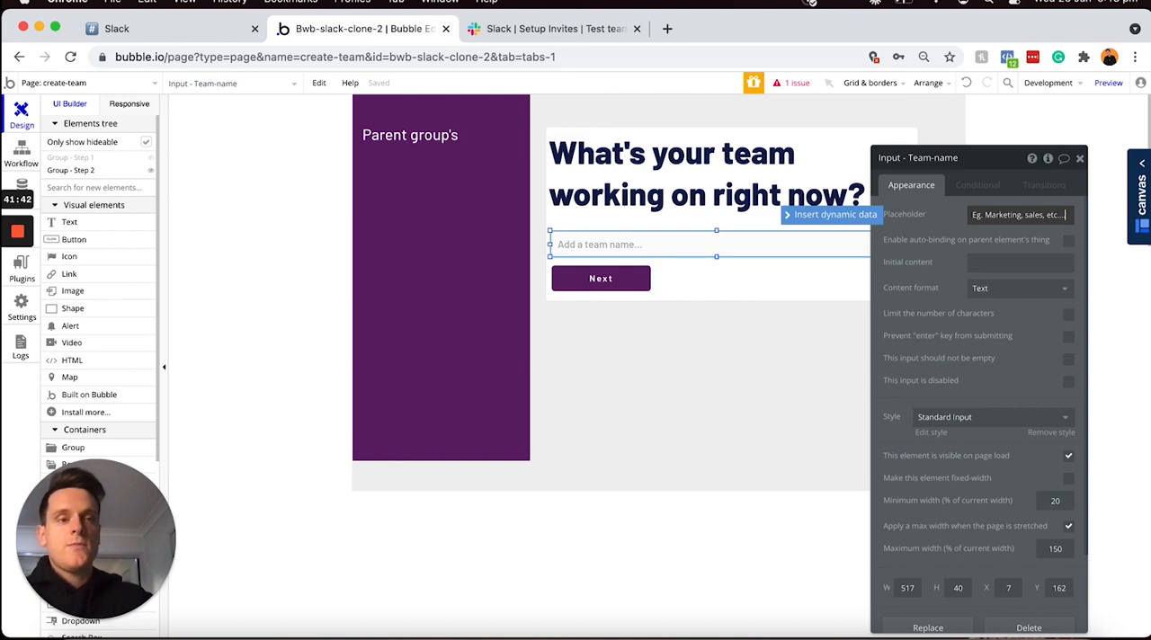
Rename the input in Group - Step 2 as Input - Channel.
{"action": "left_click", "coordinate": [904, 157]}
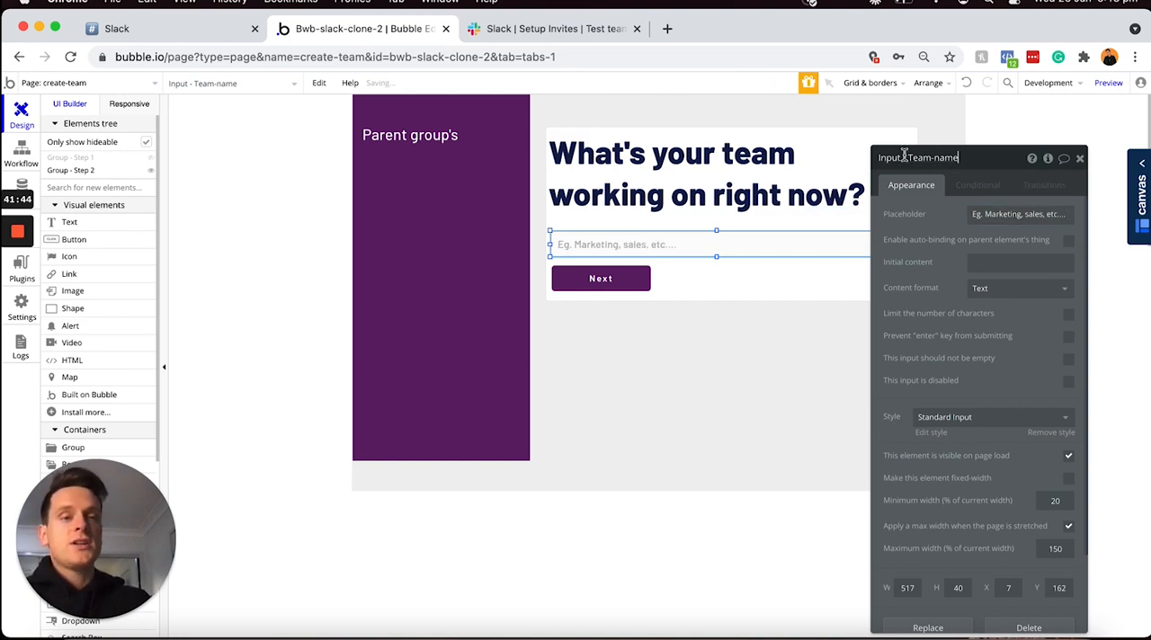
{"action": "key", "text": "alt+shift+Left"}
{"action": "key", "text": "alt+shift+Left"}
{"action": "type", "text": "Channel"}
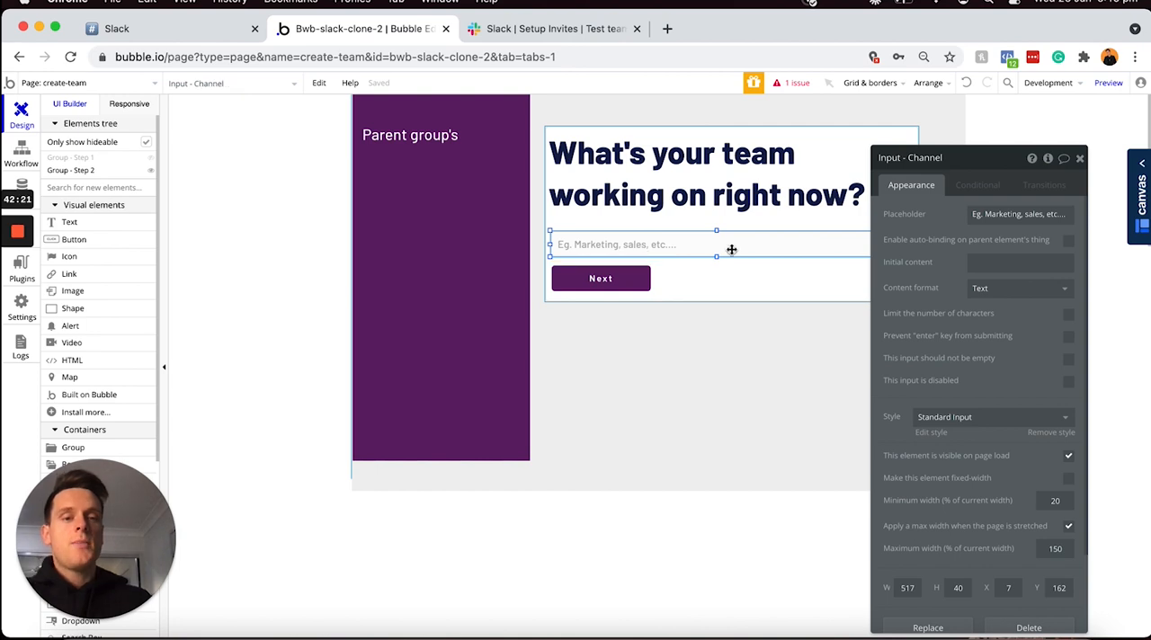
Add a custom state named step-2 of type yes / no to the create-team page.
{"action": "left_click", "coordinate": [733, 283]}
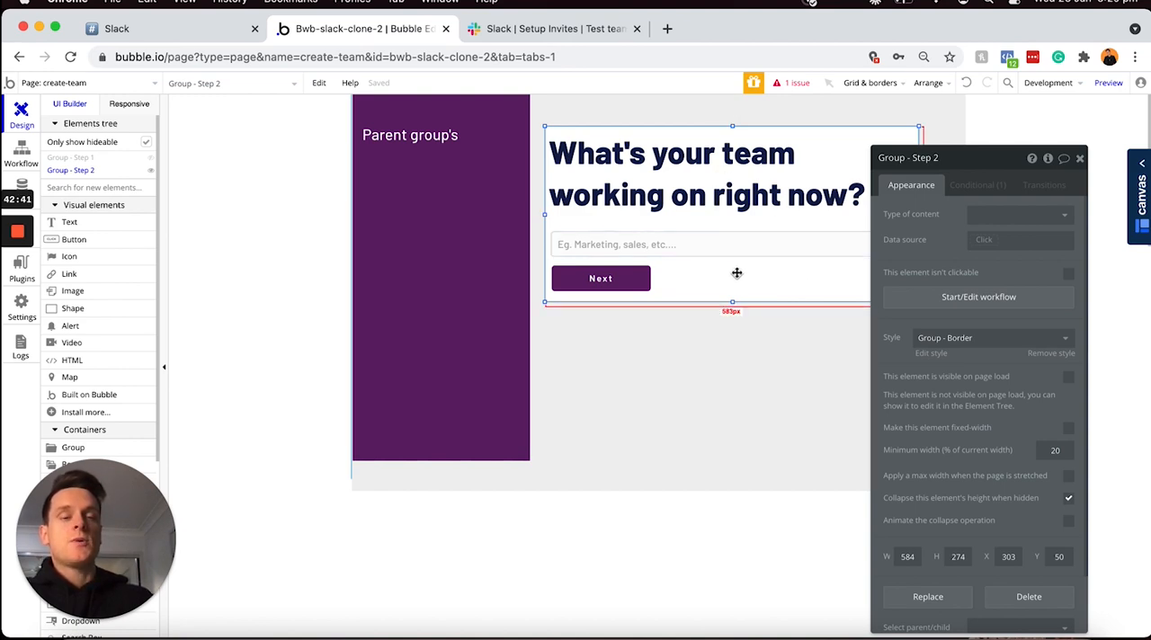
{"action": "left_click", "coordinate": [729, 350]}
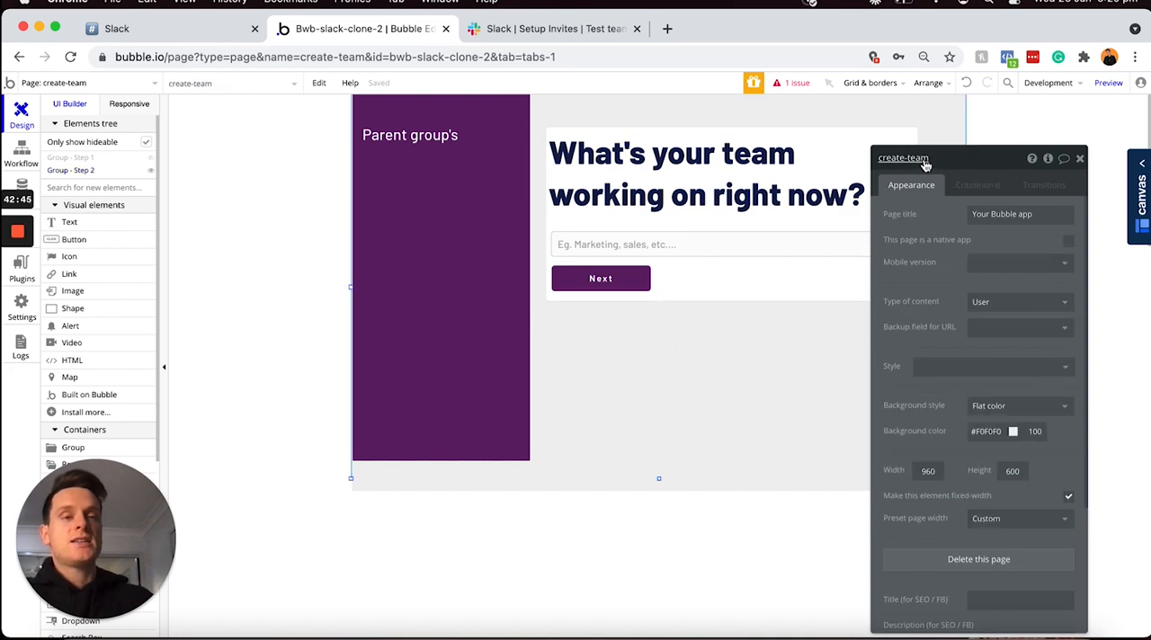
{"action": "left_click", "coordinate": [1048, 159]}
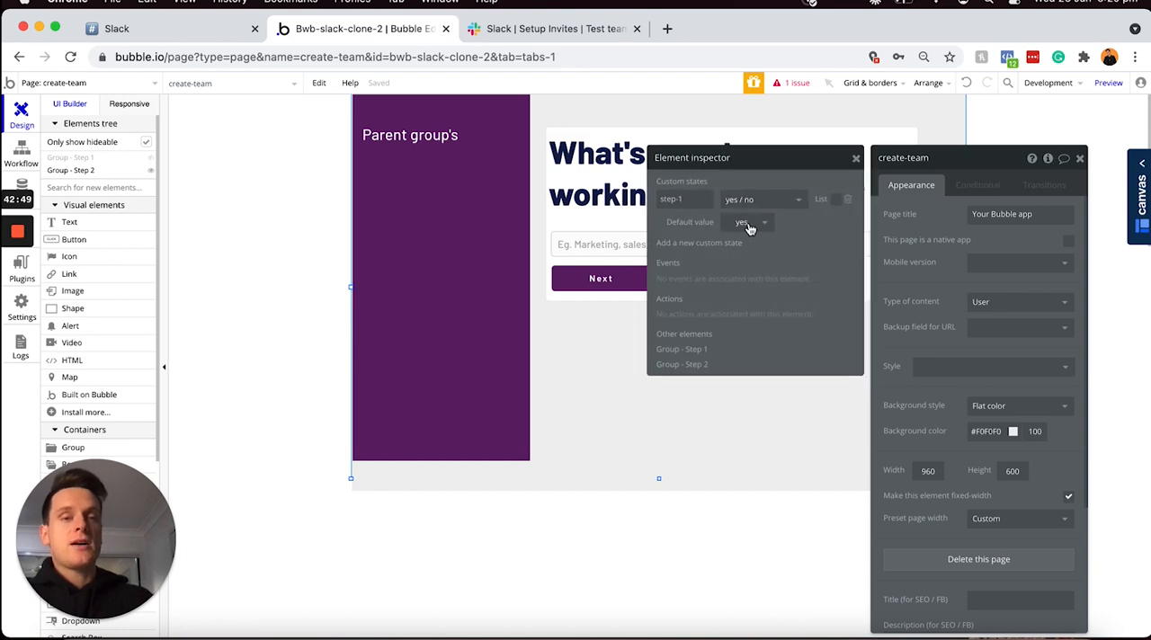
{"action": "left_click", "coordinate": [702, 245]}
{"action": "type", "text": "step-2"}
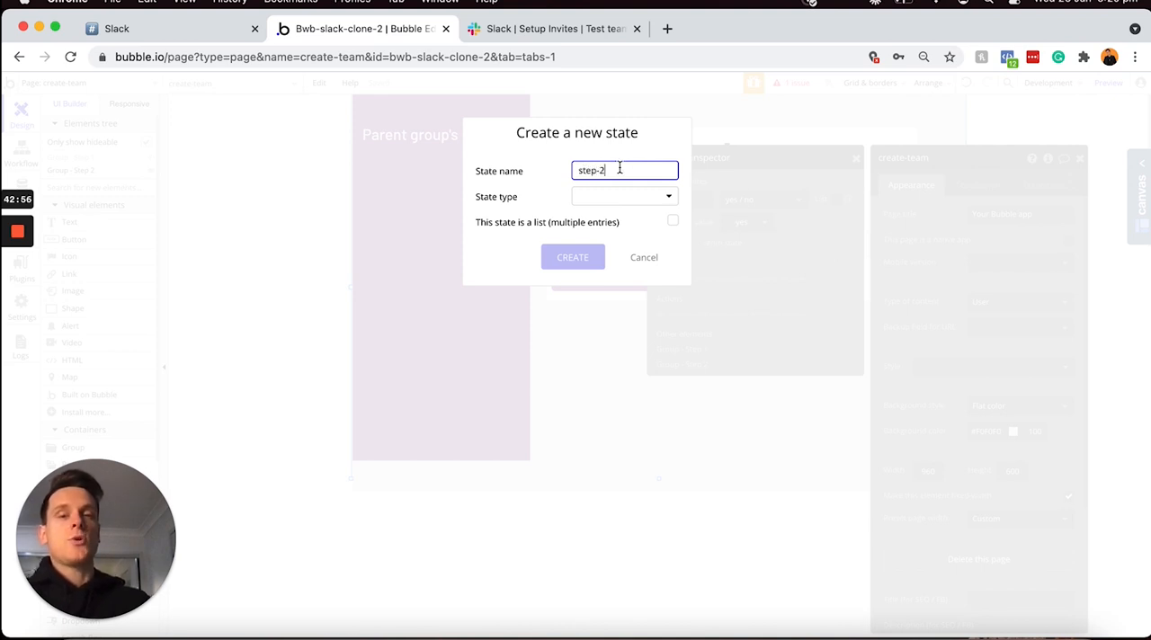
{"action": "left_click", "coordinate": [622, 198]}
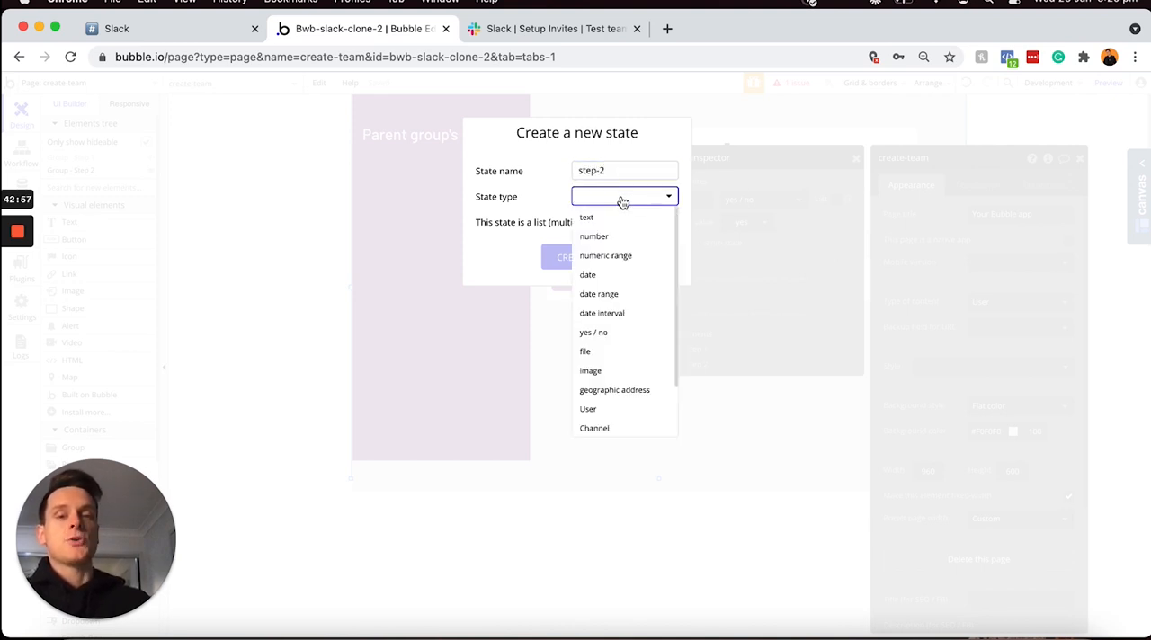
{"action": "left_click", "coordinate": [599, 333]}
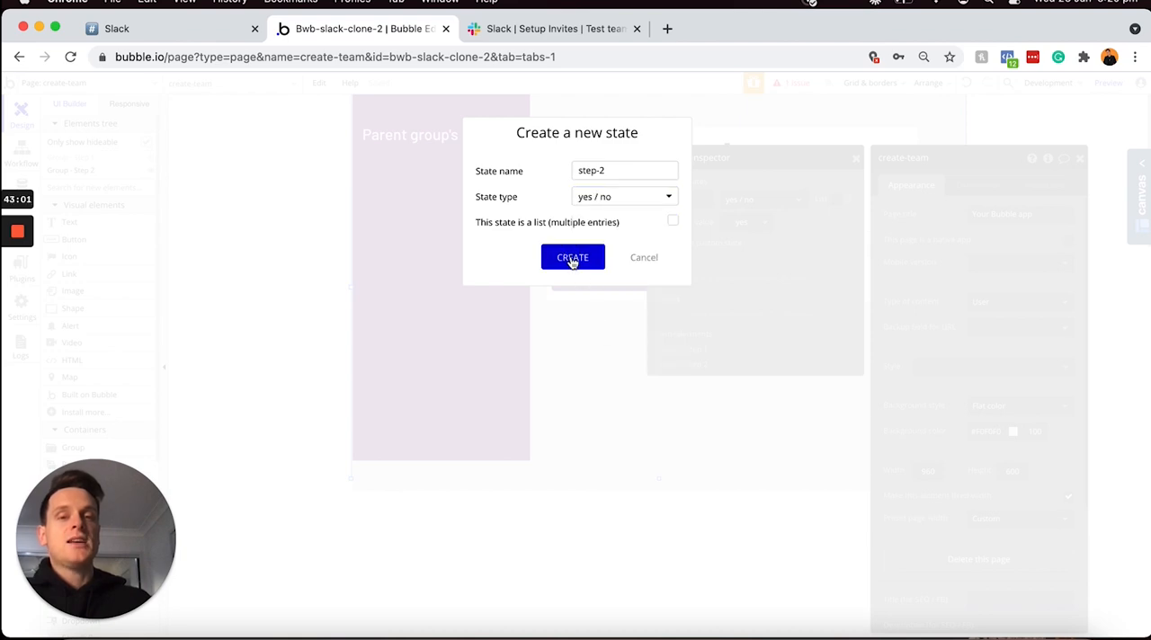
{"action": "left_click", "coordinate": [570, 257]}
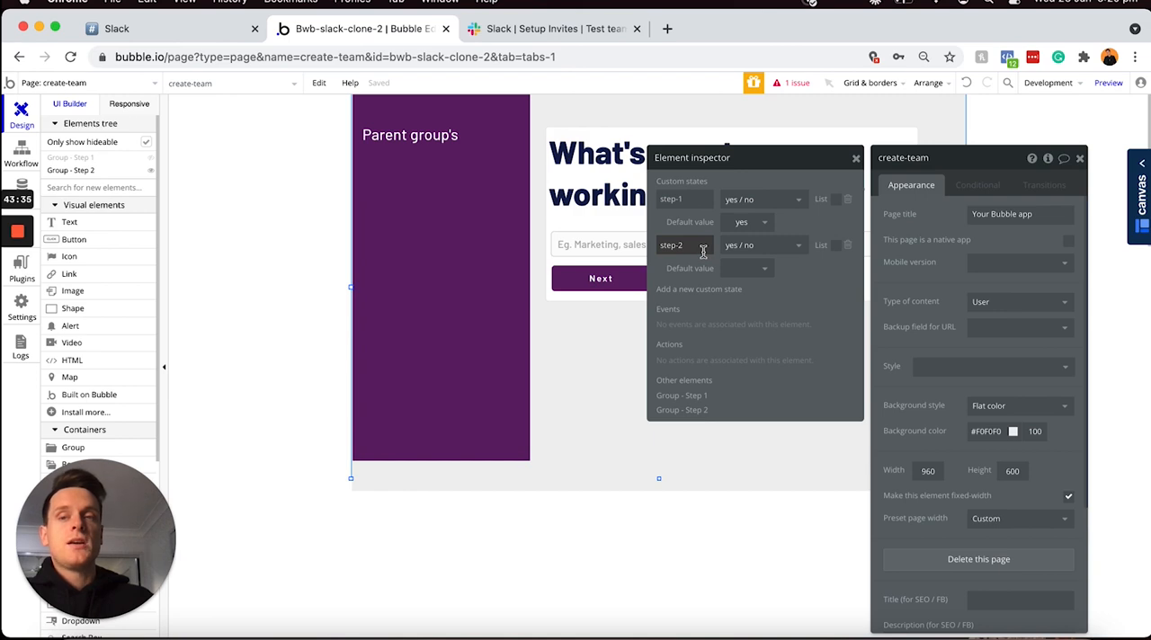
{"action": "left_click", "coordinate": [855, 160]}
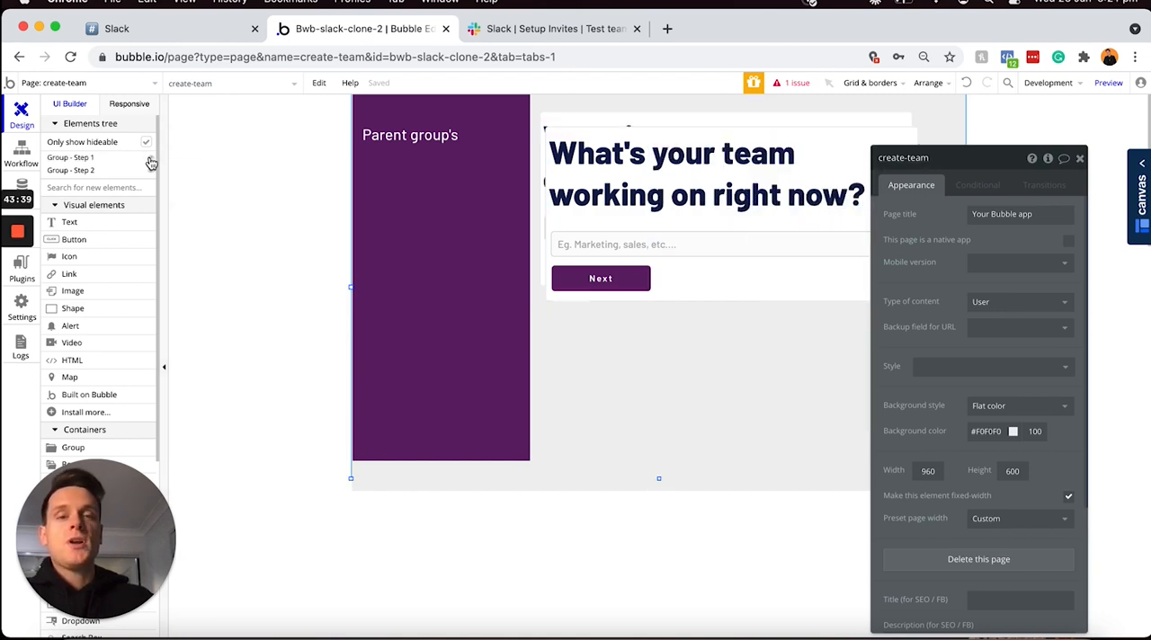
Rename the Next button in Group - Step 1 as Button Next - Step 1 and open its workflow.
{"action": "left_click", "coordinate": [769, 117]}
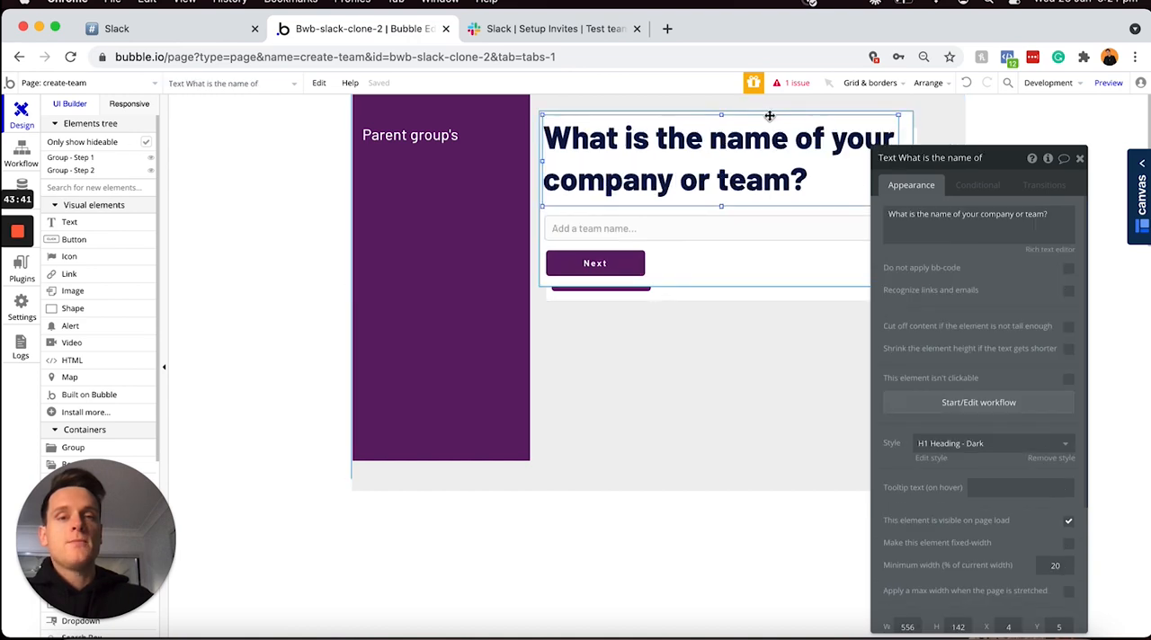
{"action": "left_click", "coordinate": [604, 273]}
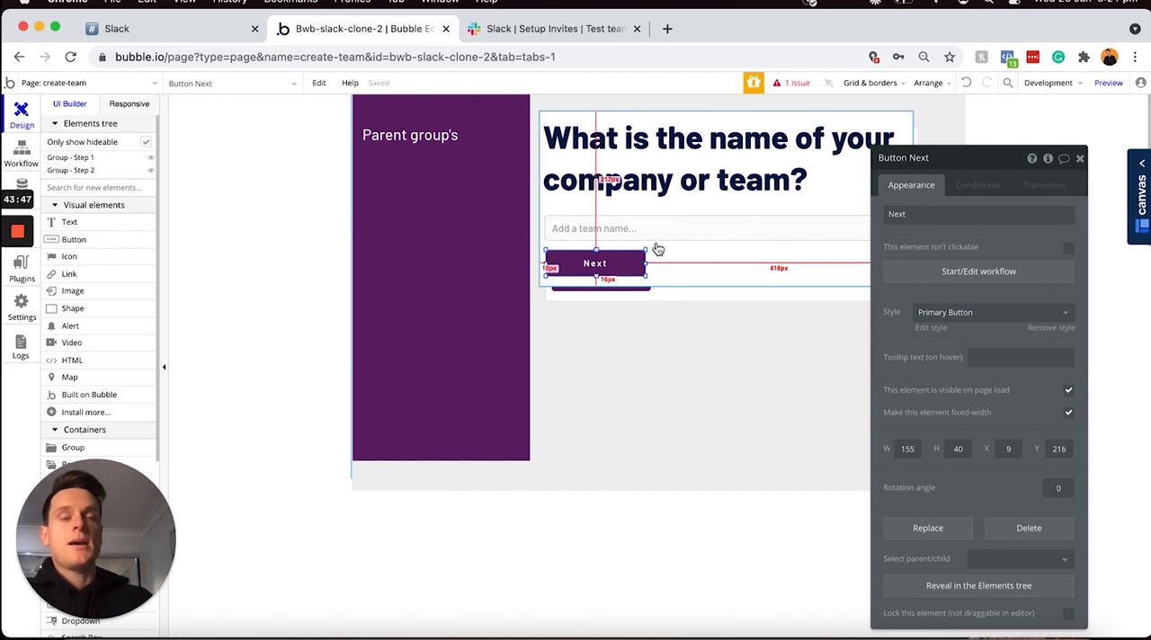
{"action": "left_click", "coordinate": [980, 158]}
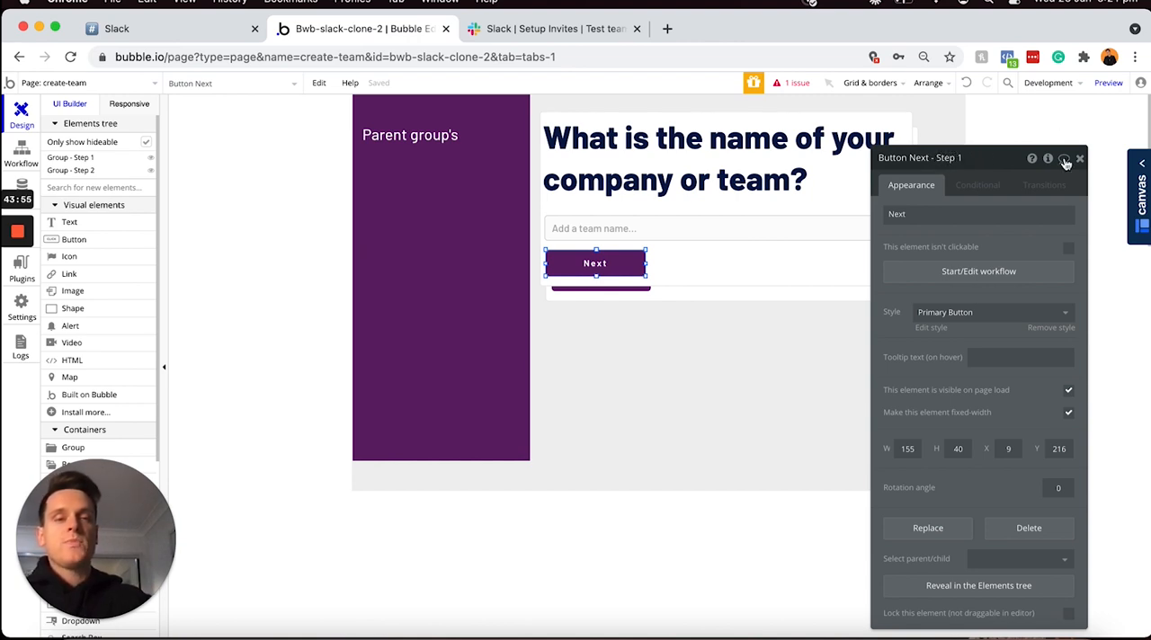
{"action": "left_click", "coordinate": [960, 273]}
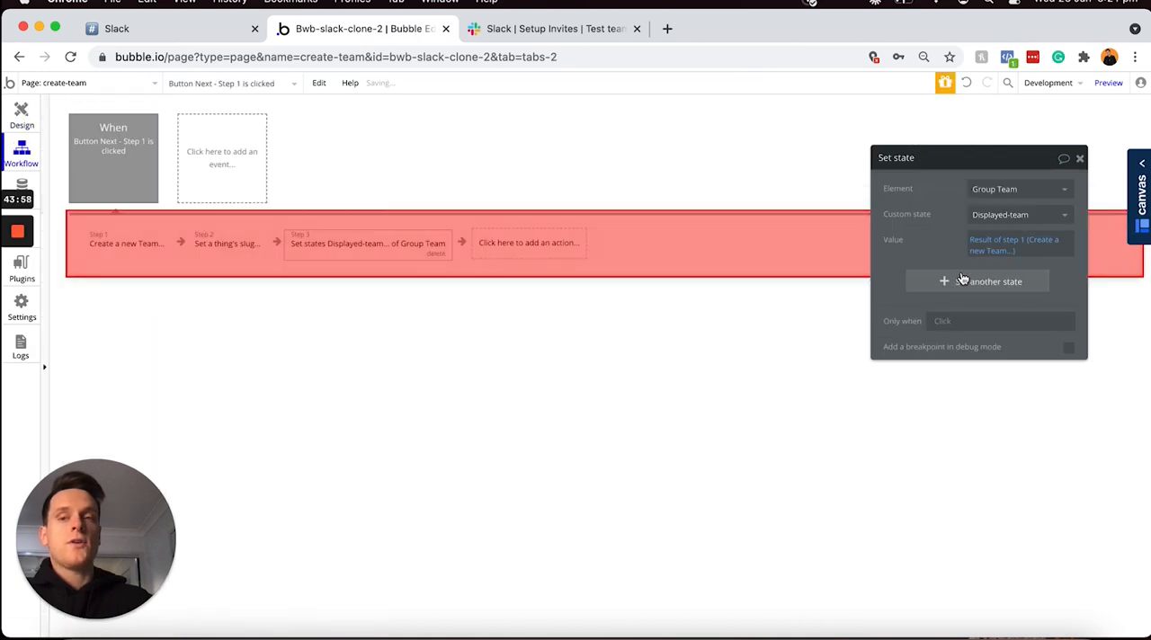
Review the existing workflow actions and add a Set state action after them, with create-team as its element.
{"action": "left_click", "coordinate": [142, 257]}
{"action": "left_click", "coordinate": [227, 248]}
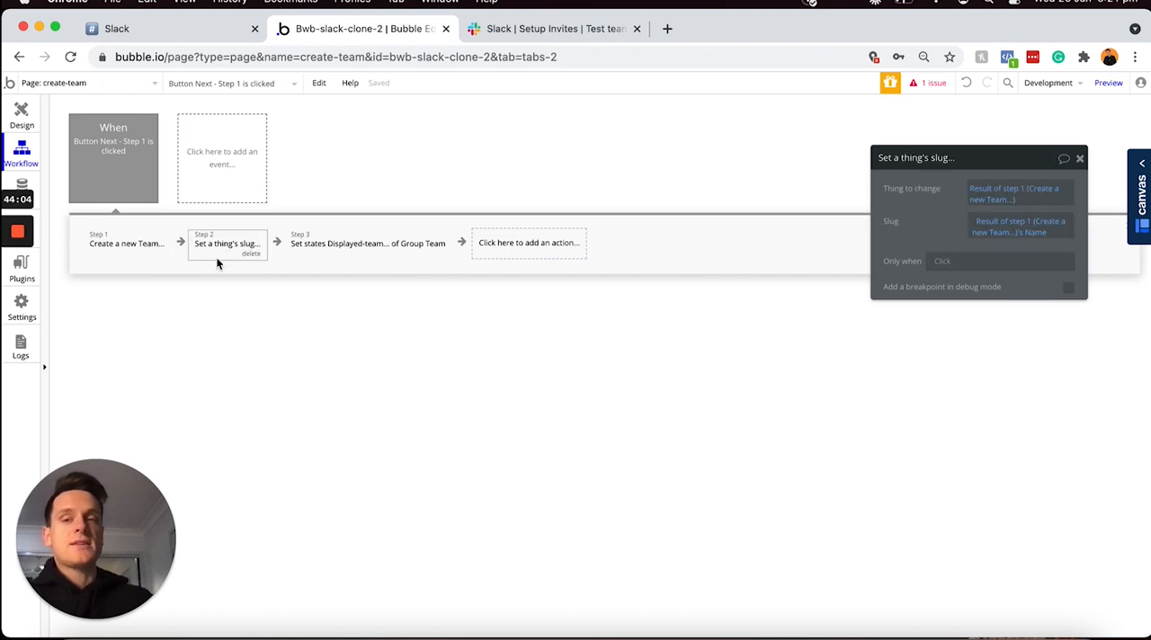
{"action": "left_click", "coordinate": [341, 244]}
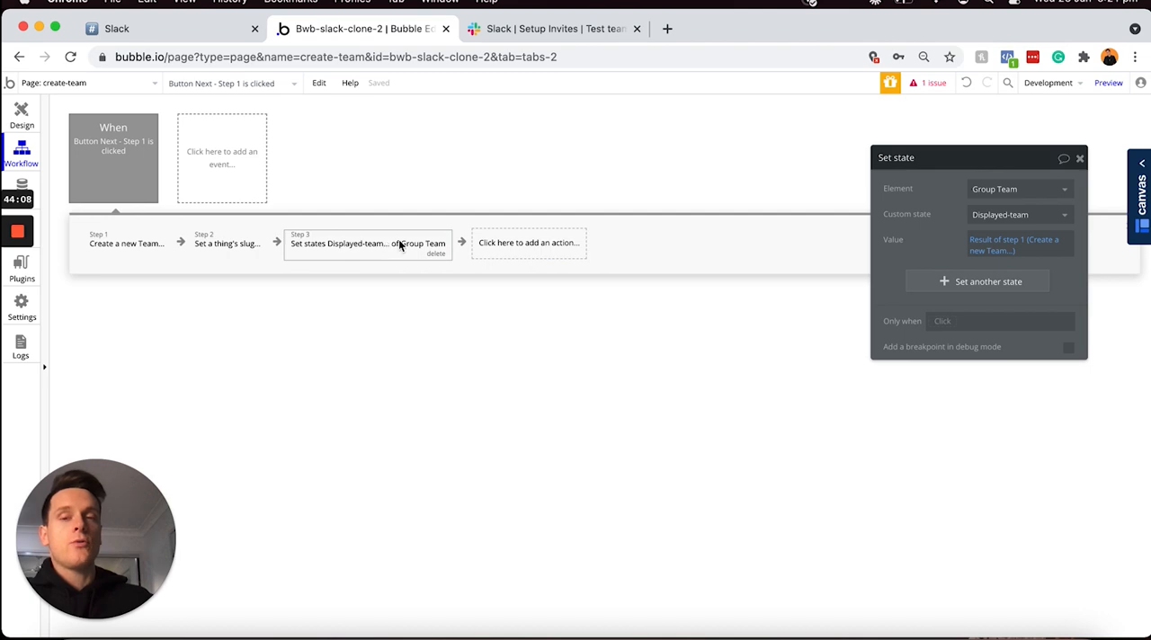
{"action": "left_click", "coordinate": [502, 244]}
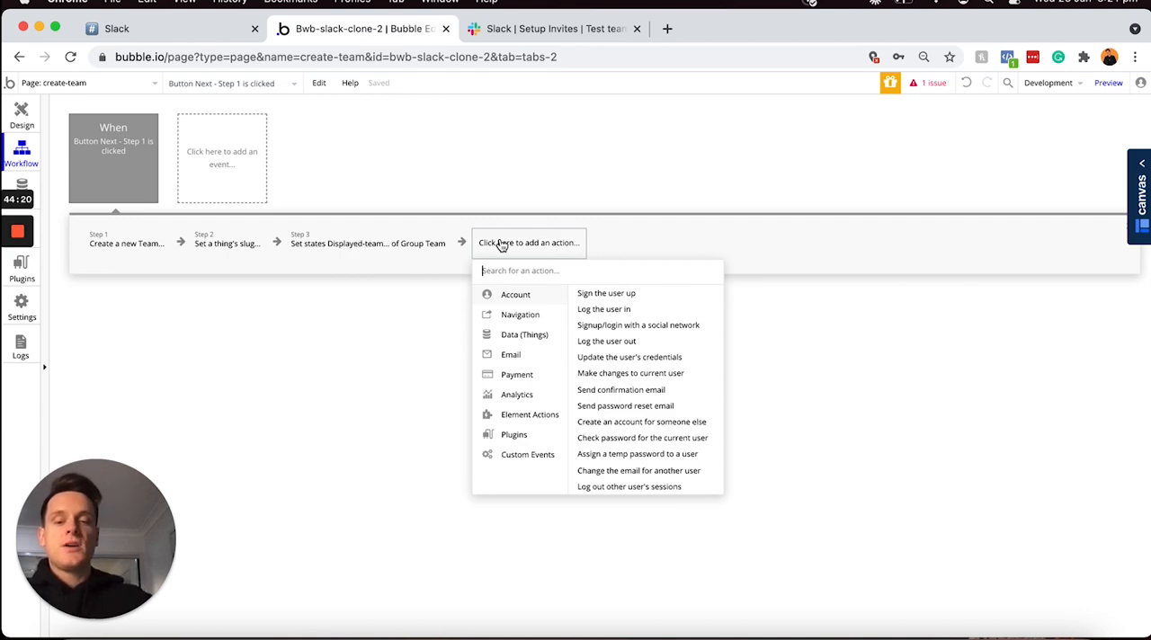
{"action": "type", "text": "stat"}
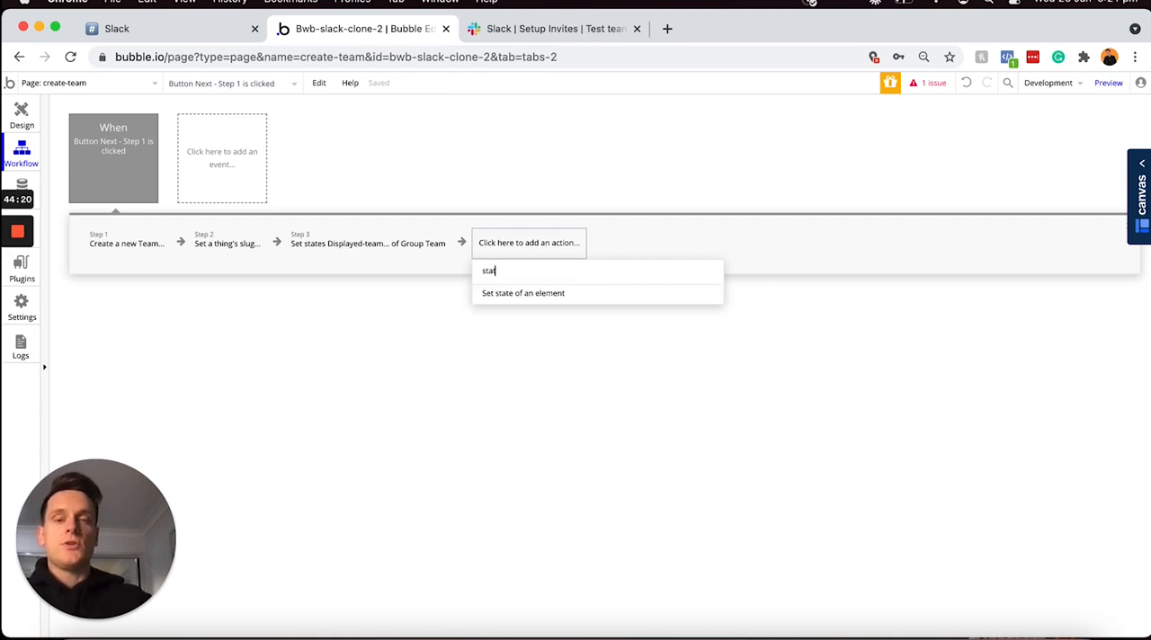
{"action": "left_click", "coordinate": [523, 293]}
{"action": "left_click", "coordinate": [996, 195]}
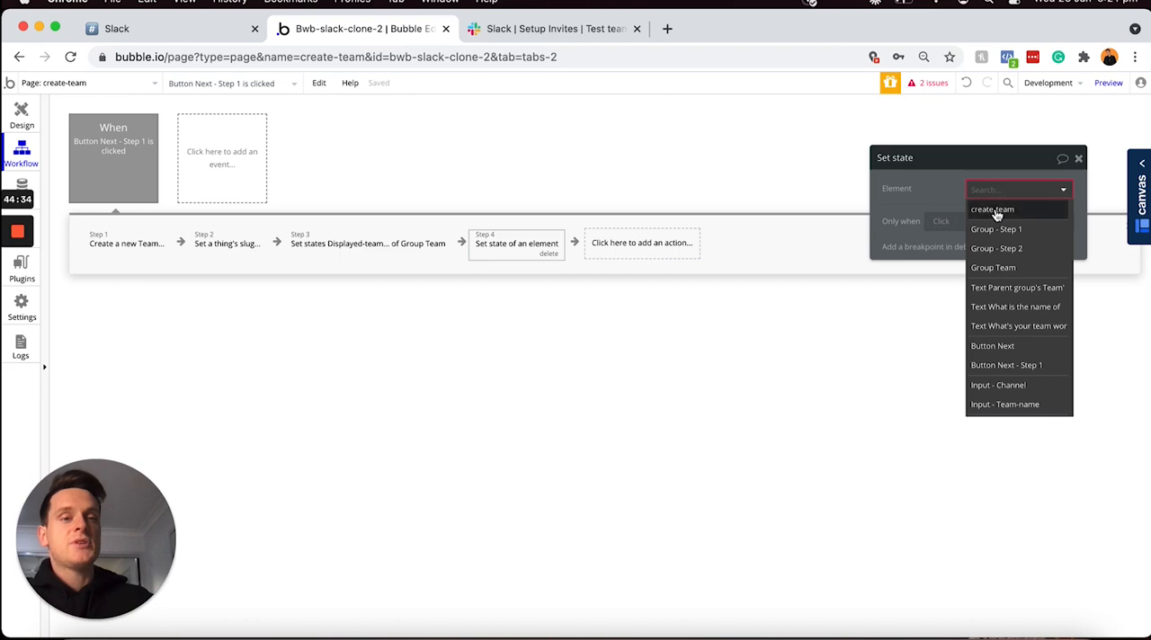
{"action": "left_click", "coordinate": [995, 211]}
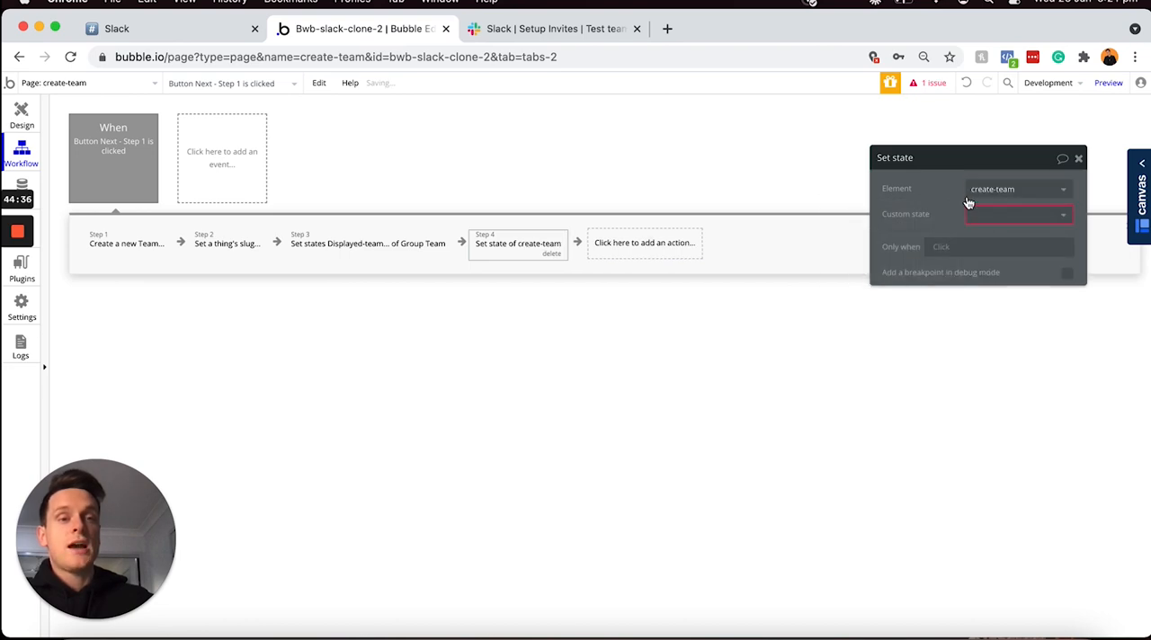
Make the new Set state action set the step-1 custom state to "no".
{"action": "left_click", "coordinate": [984, 215]}
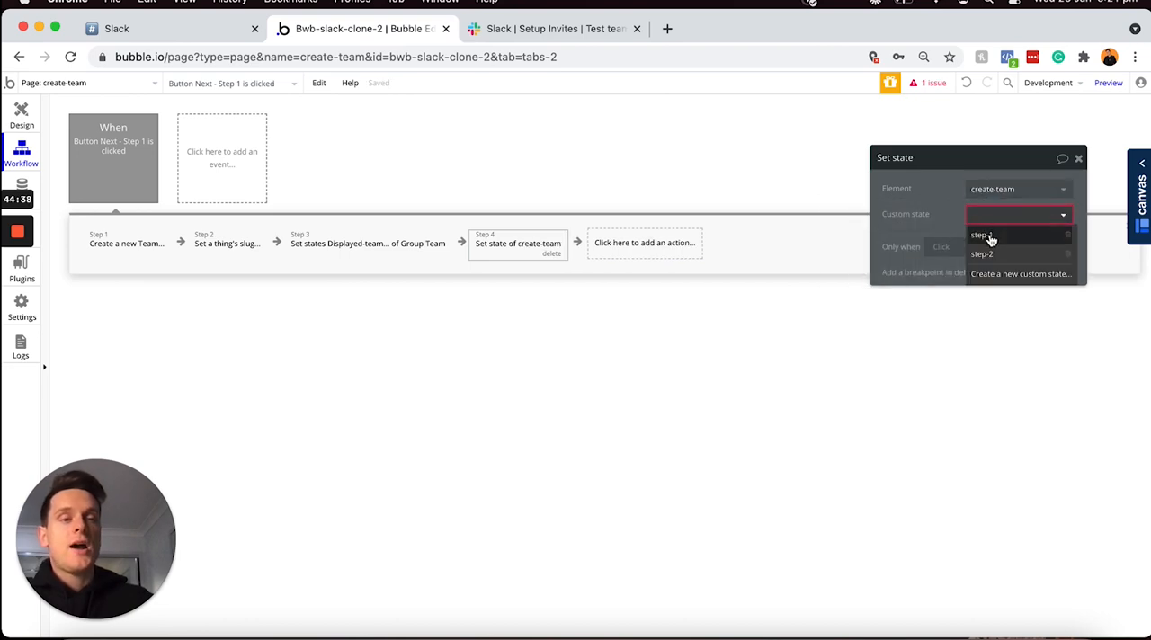
{"action": "left_click", "coordinate": [989, 238]}
{"action": "left_click", "coordinate": [989, 240]}
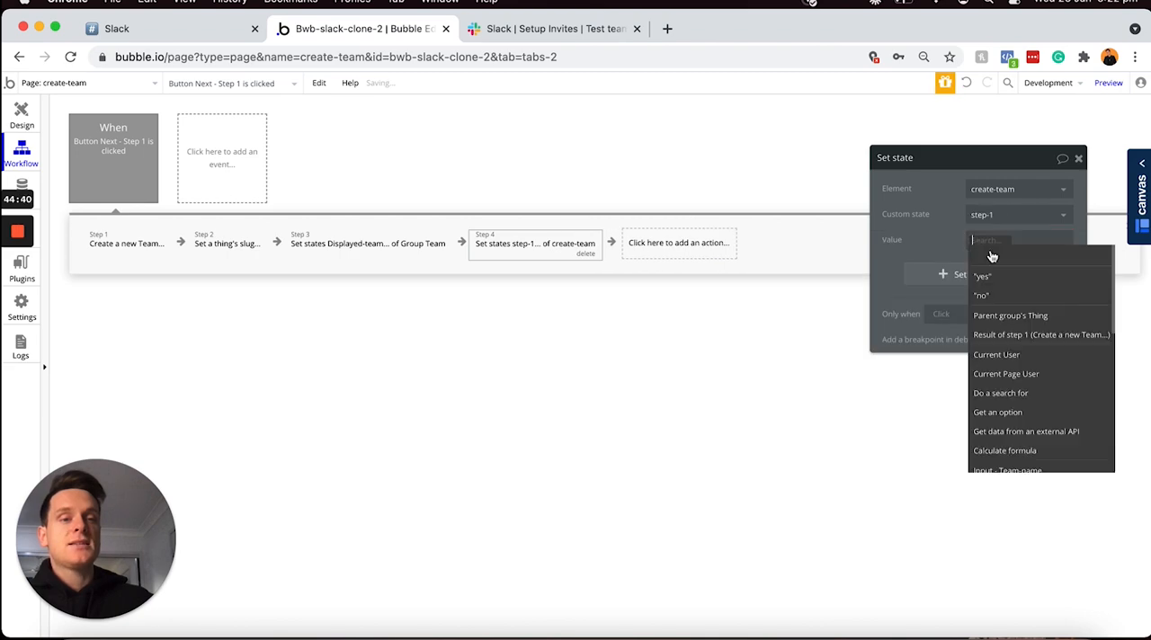
{"action": "left_click", "coordinate": [1000, 295]}
{"action": "left_click", "coordinate": [927, 238]}
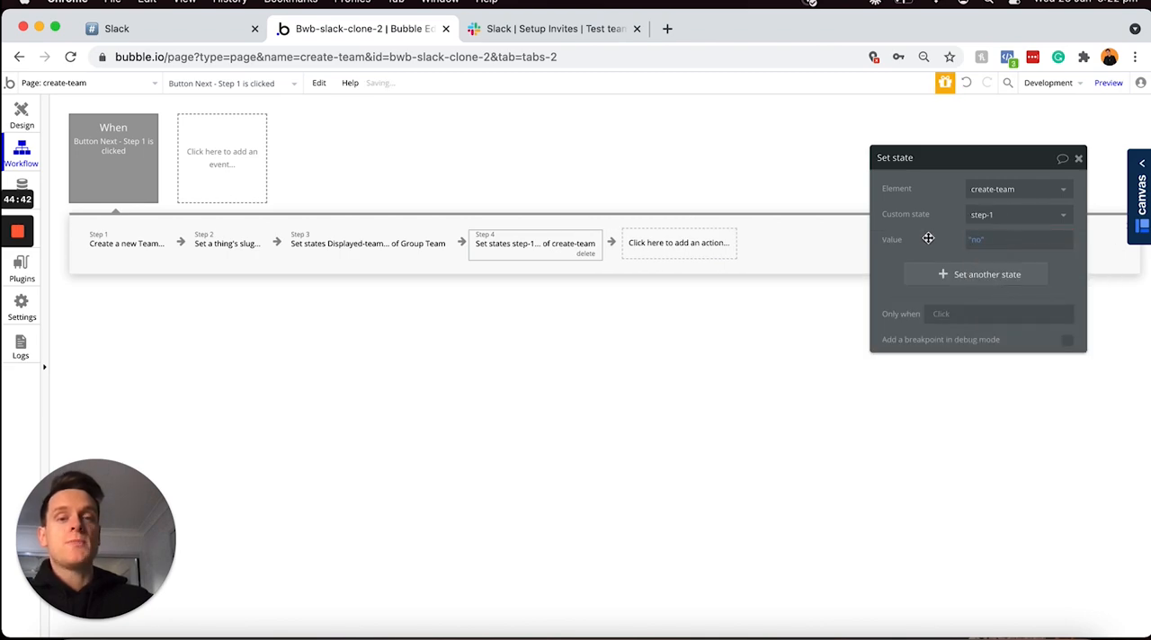
Add another Set state action at the end of the Button Next - Step 1 workflow, with create-team as its element.
{"action": "left_click", "coordinate": [659, 256]}
{"action": "type", "text": "s"}
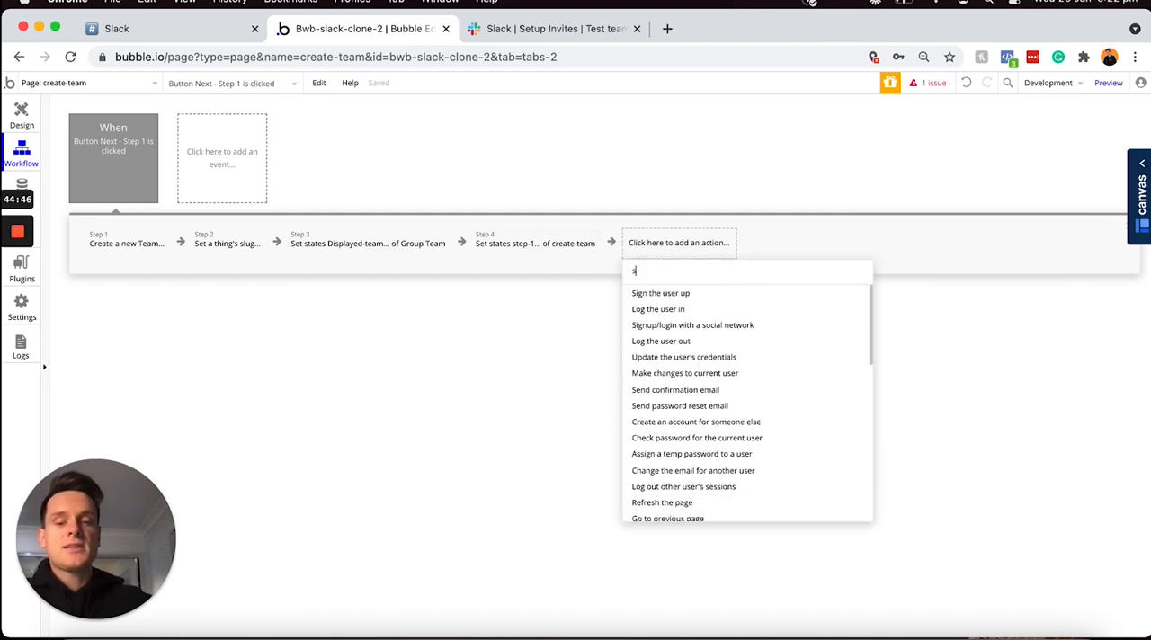
{"action": "type", "text": "tat"}
{"action": "left_click", "coordinate": [701, 297]}
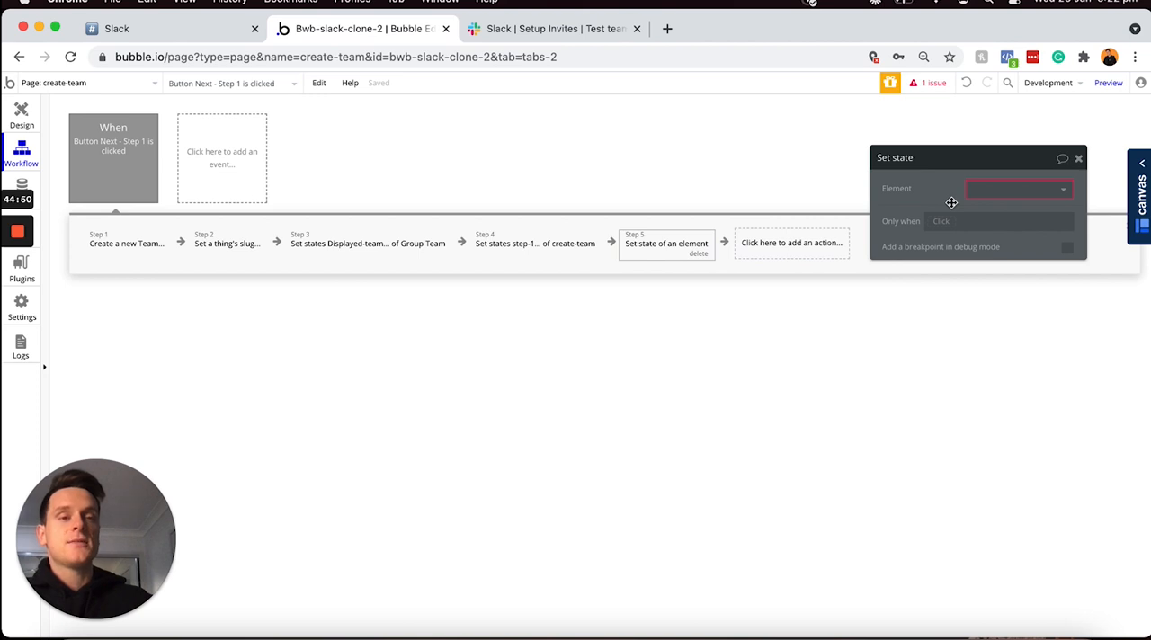
{"action": "left_click", "coordinate": [974, 189]}
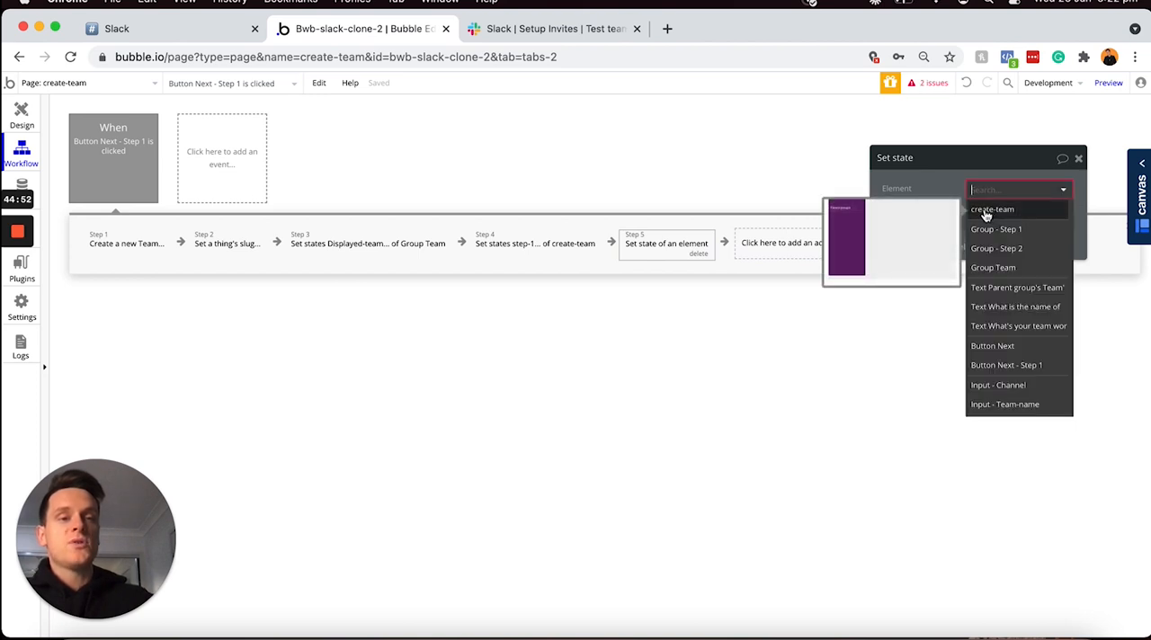
{"action": "left_click", "coordinate": [985, 212]}
Make the new Set state action set the step-2 custom state to "yes".
{"action": "left_click", "coordinate": [986, 217]}
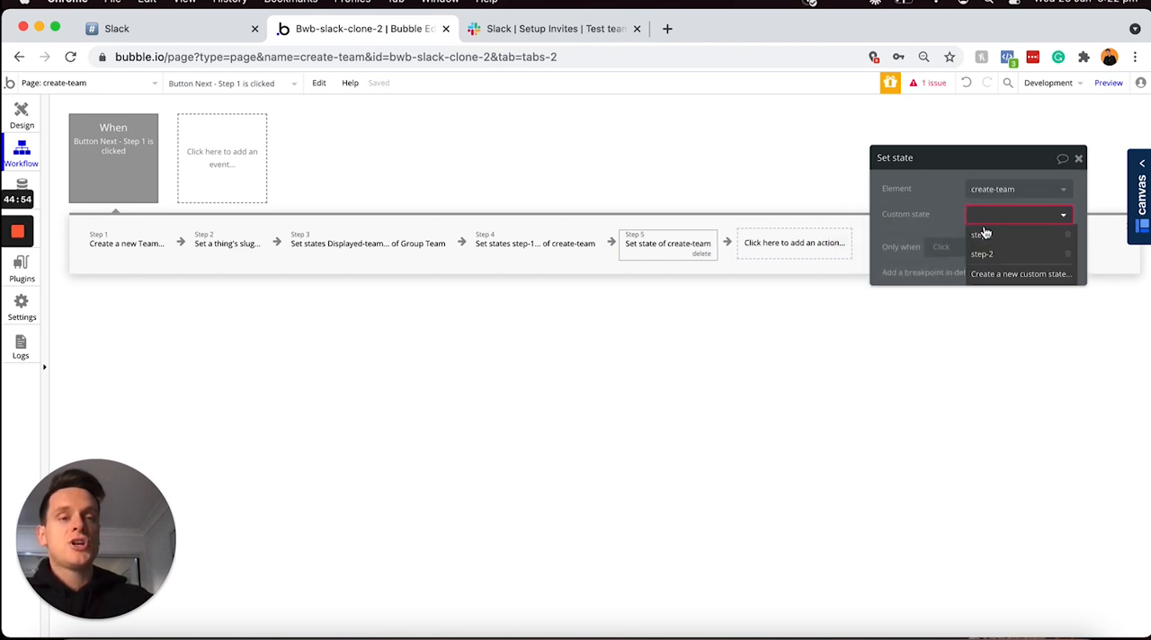
{"action": "left_click", "coordinate": [985, 255]}
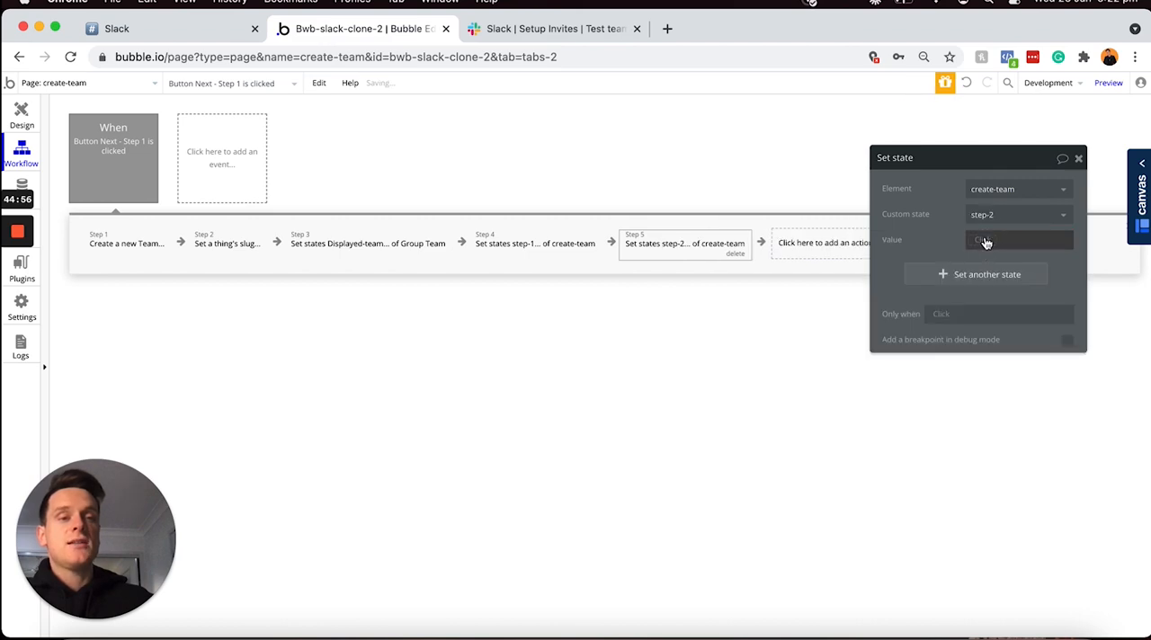
{"action": "left_click", "coordinate": [985, 242]}
{"action": "left_click", "coordinate": [987, 276]}
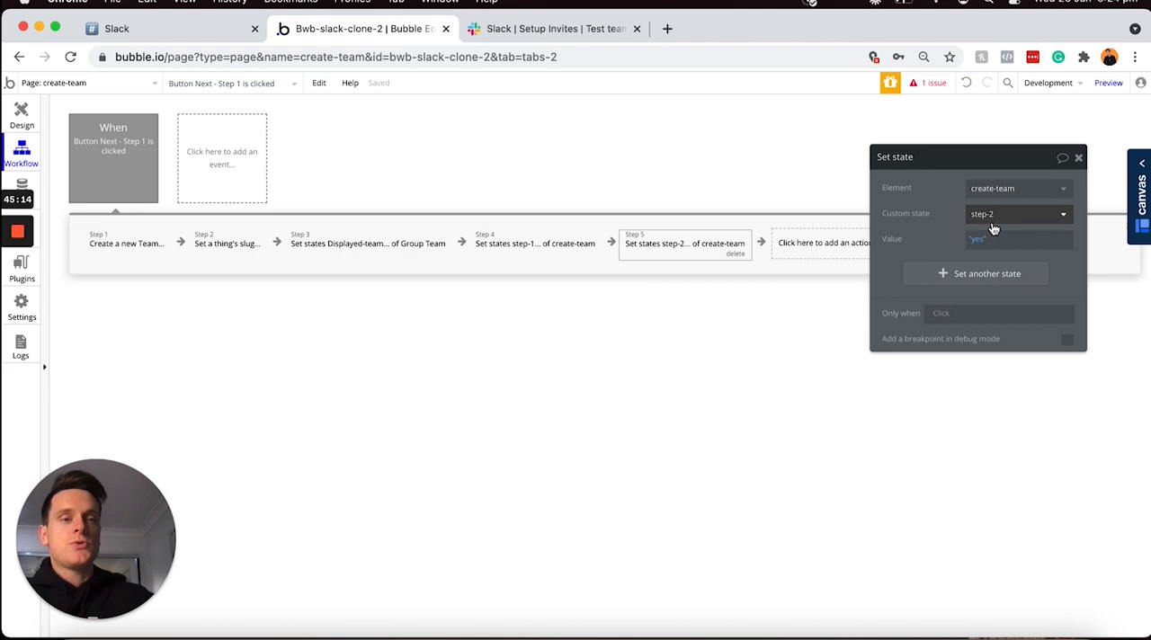
Hide Group - Step 1 in the design editor and change Group - Step 2's visibility condition to create-team's step-2 is "yes".
{"action": "left_click", "coordinate": [24, 115]}
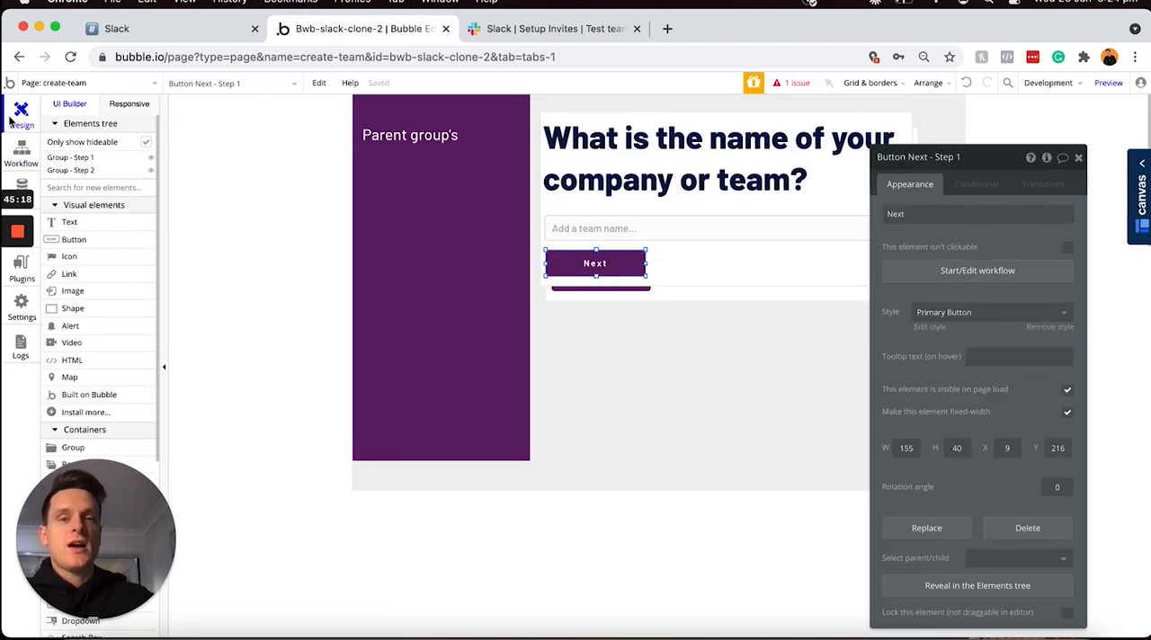
{"action": "left_click", "coordinate": [152, 163]}
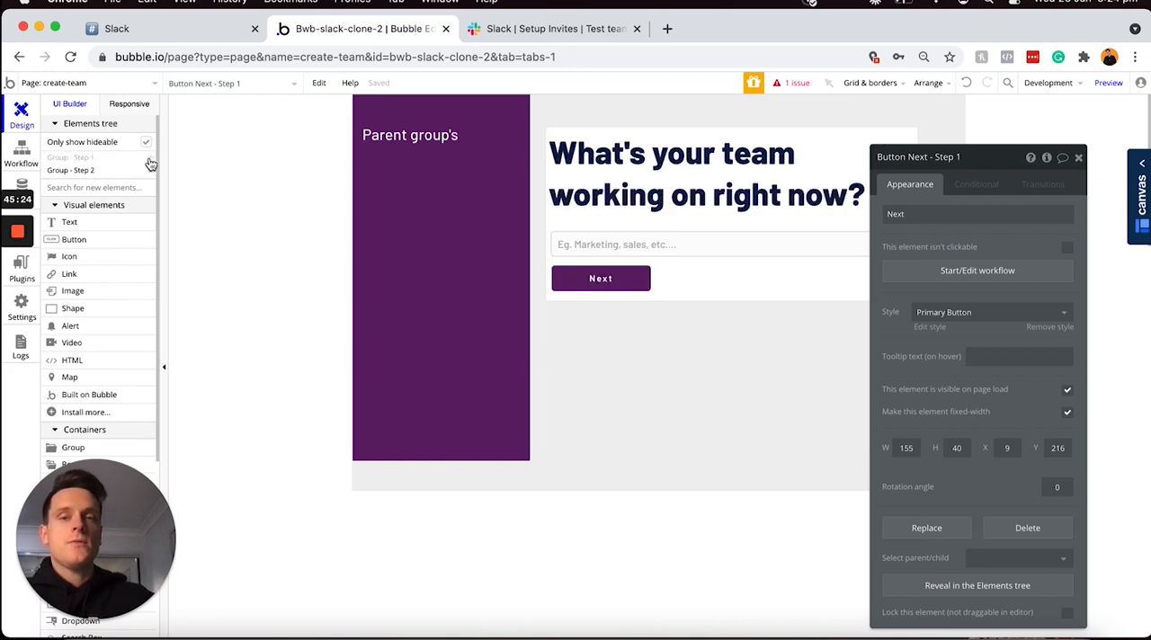
{"action": "left_click", "coordinate": [815, 282]}
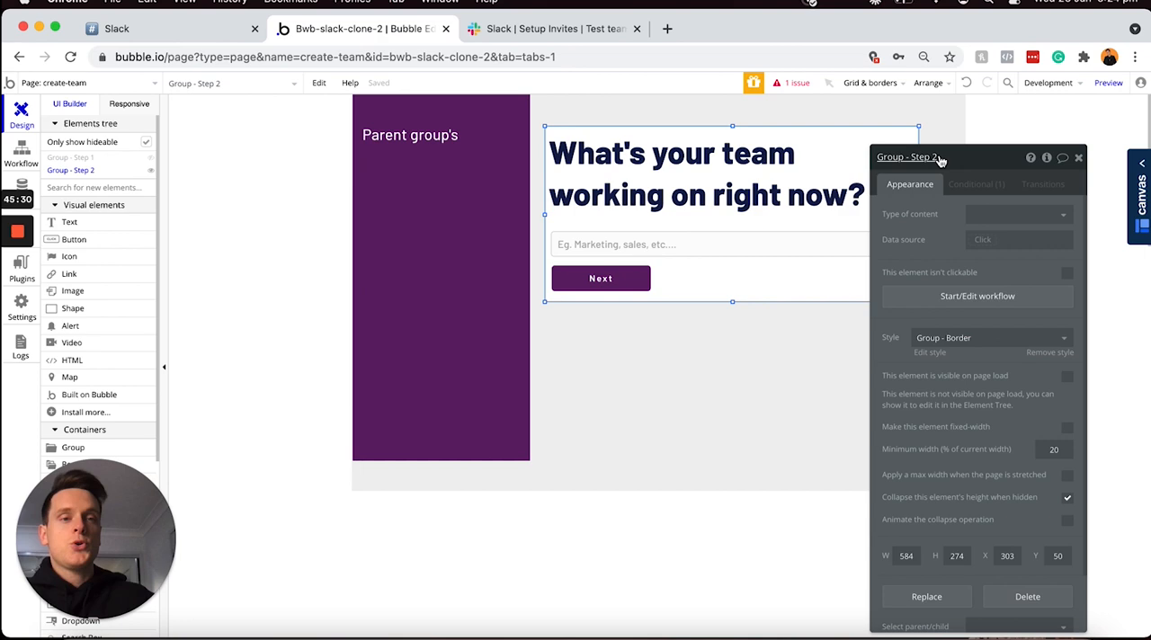
{"action": "left_click", "coordinate": [970, 183]}
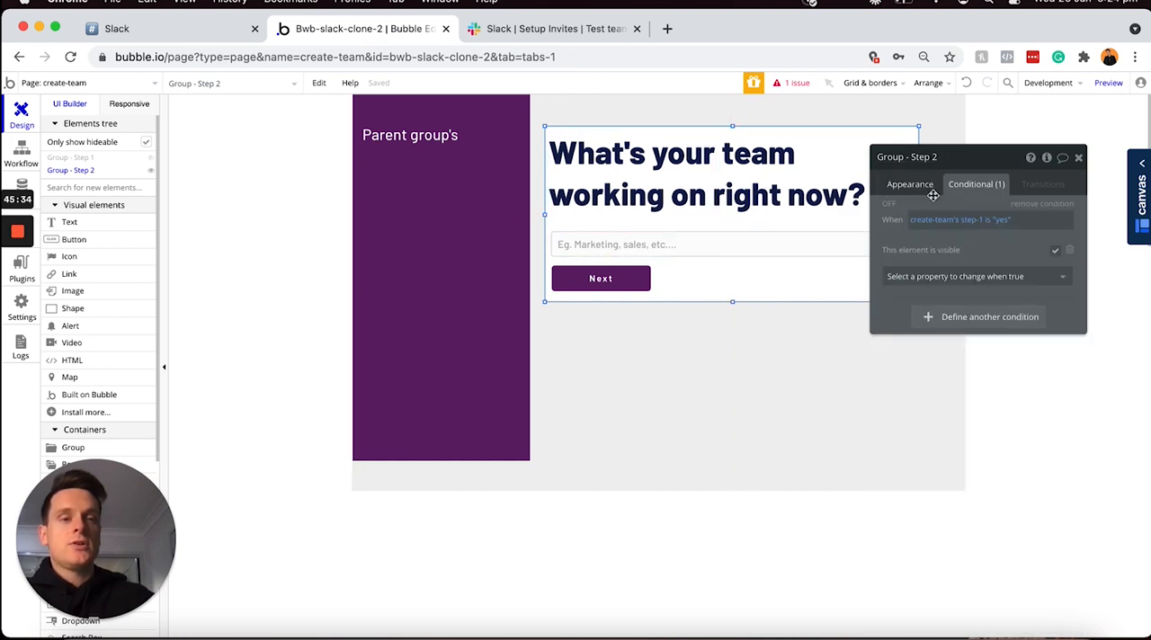
{"action": "left_click", "coordinate": [970, 223]}
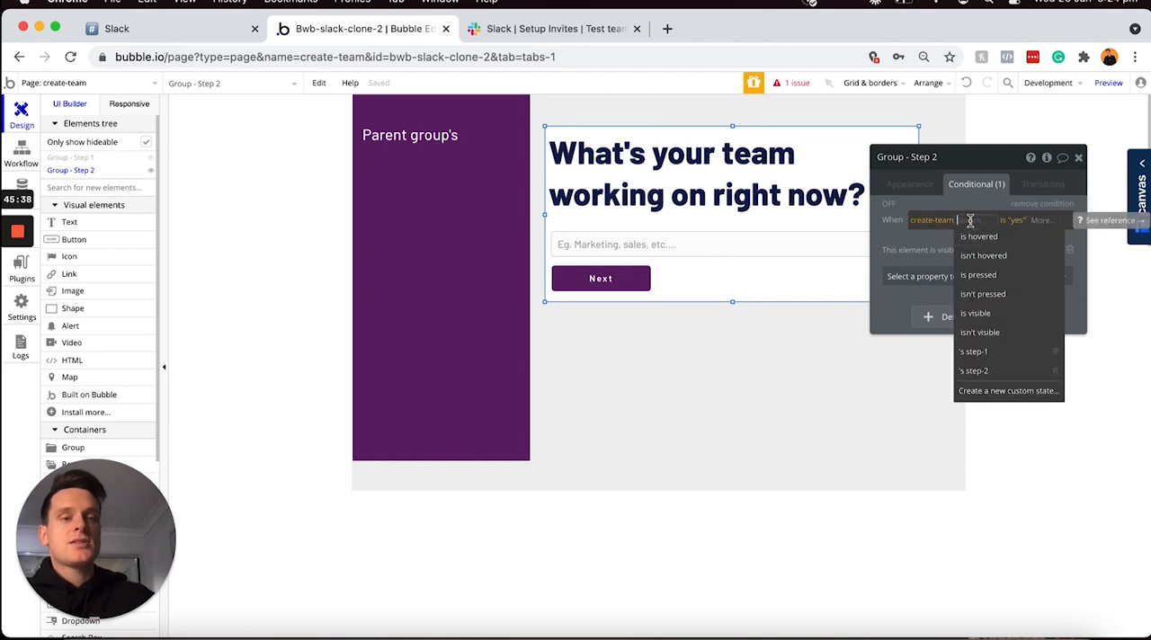
{"action": "left_click", "coordinate": [988, 372]}
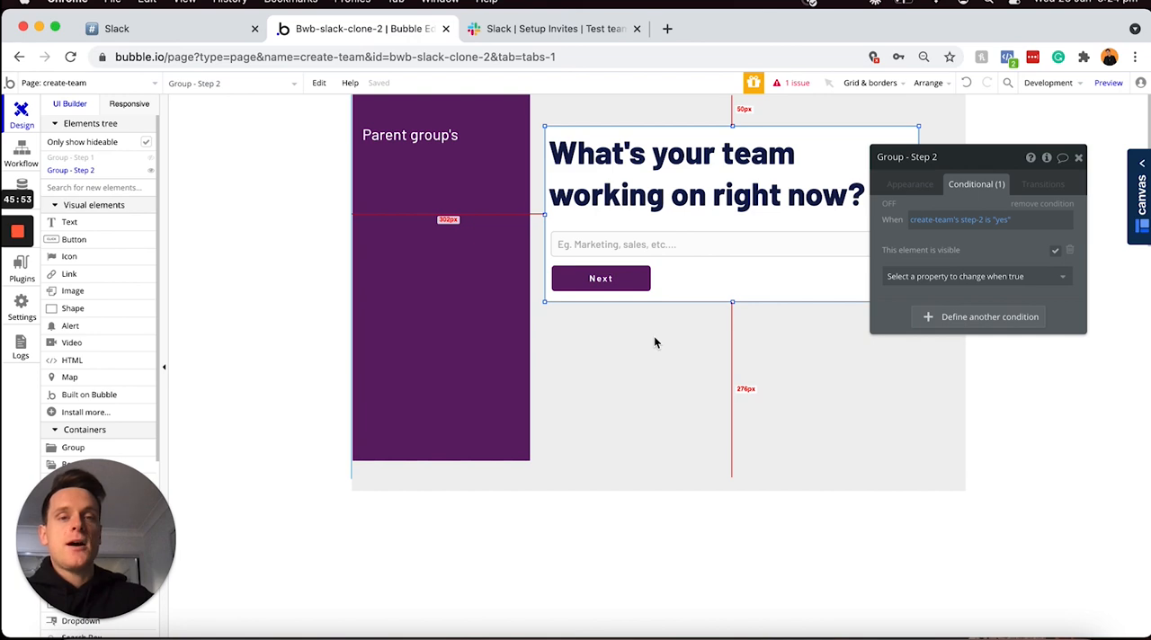
Rename the Next button in Group - Step 2 as Button Next - Step 2 and open its workflow.
{"action": "left_click", "coordinate": [607, 284]}
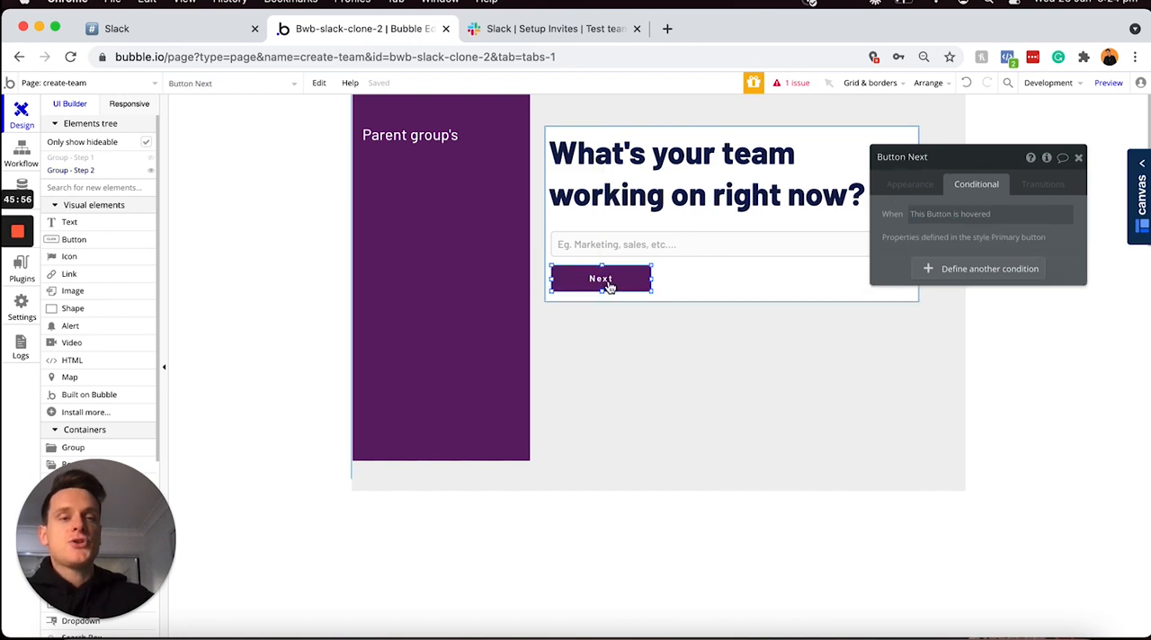
{"action": "left_click", "coordinate": [915, 184]}
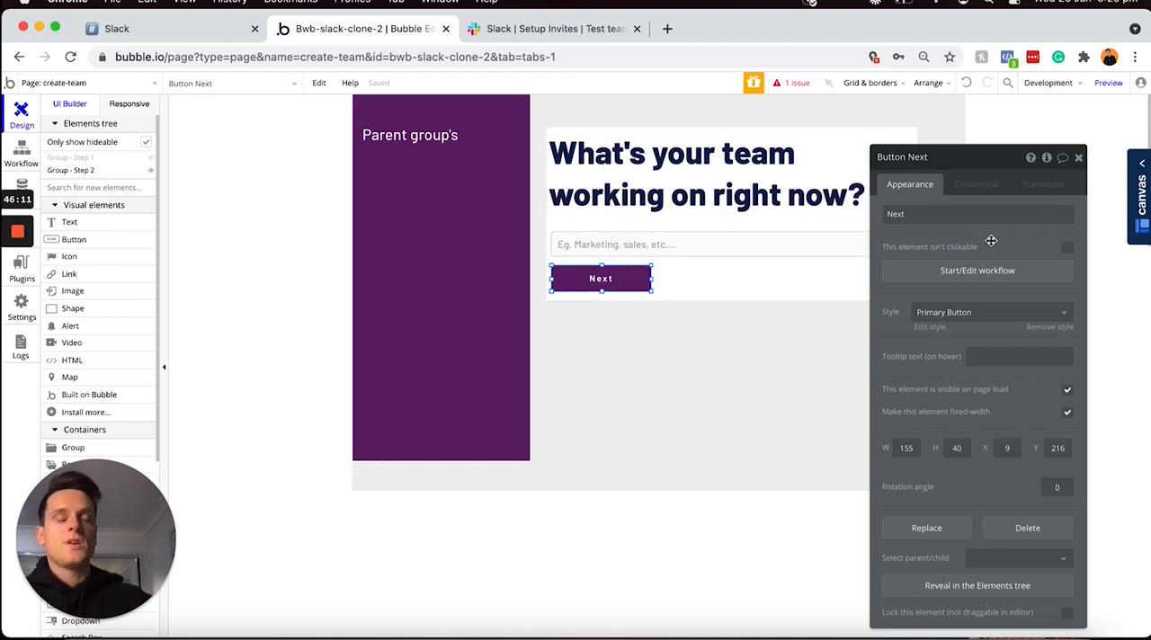
{"action": "left_click", "coordinate": [957, 159]}
{"action": "type", "text": "-"}
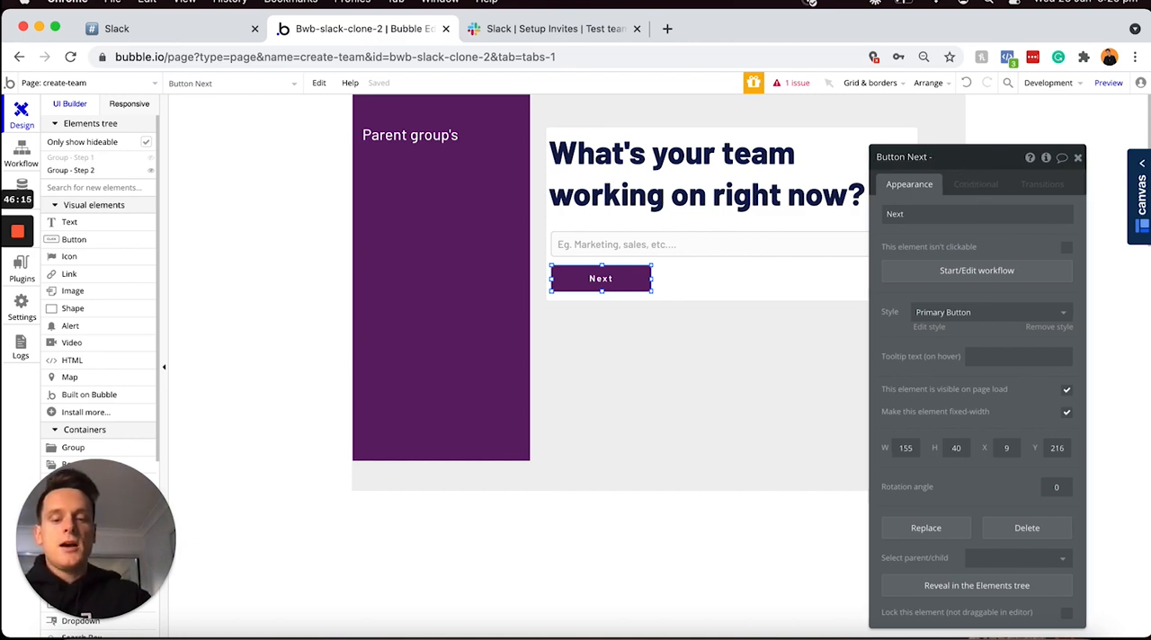
{"action": "type", "text": " Step 2"}
{"action": "left_click", "coordinate": [997, 213]}
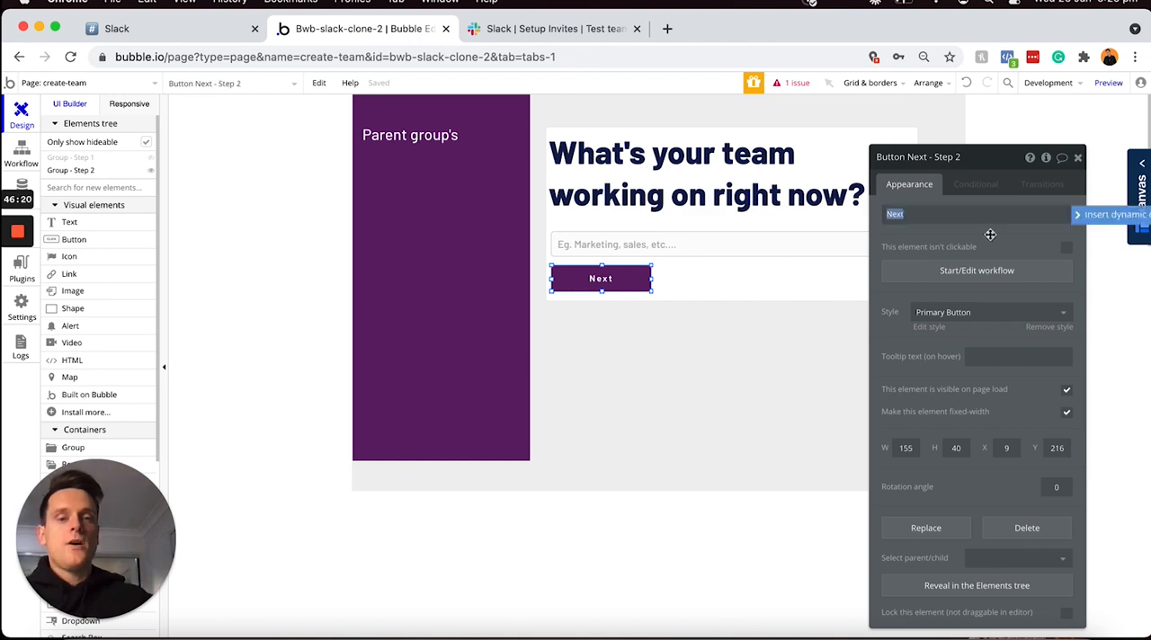
{"action": "left_click", "coordinate": [974, 271]}
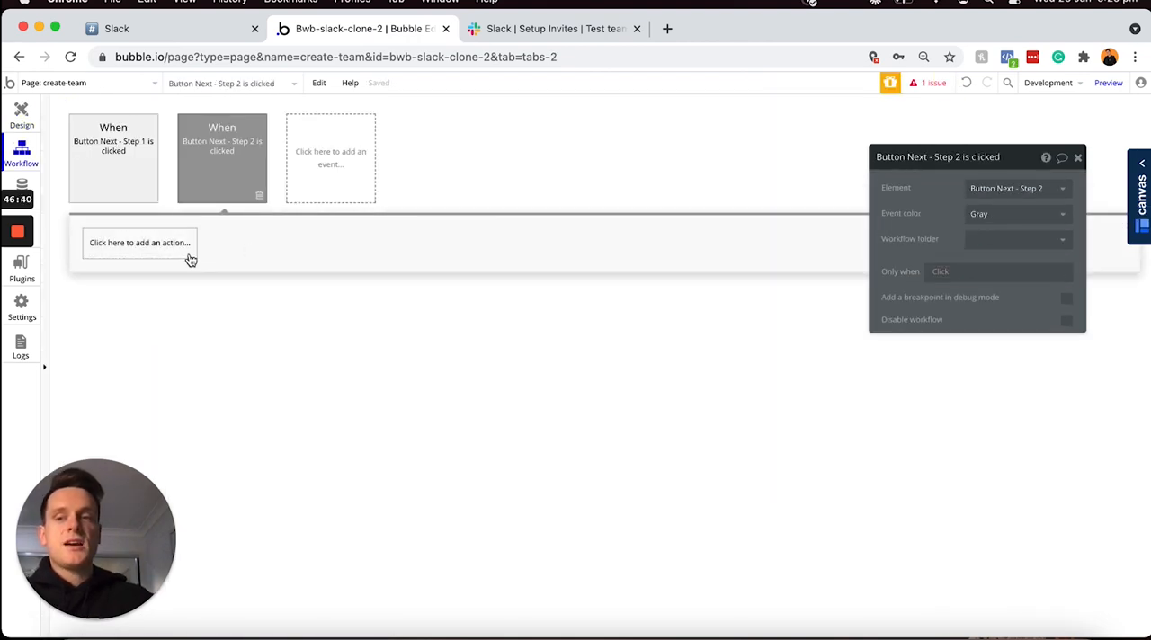
Add a Create a new thing action to the Button Next - Step 2 workflow, with Channel as its type.
{"action": "left_click", "coordinate": [191, 258]}
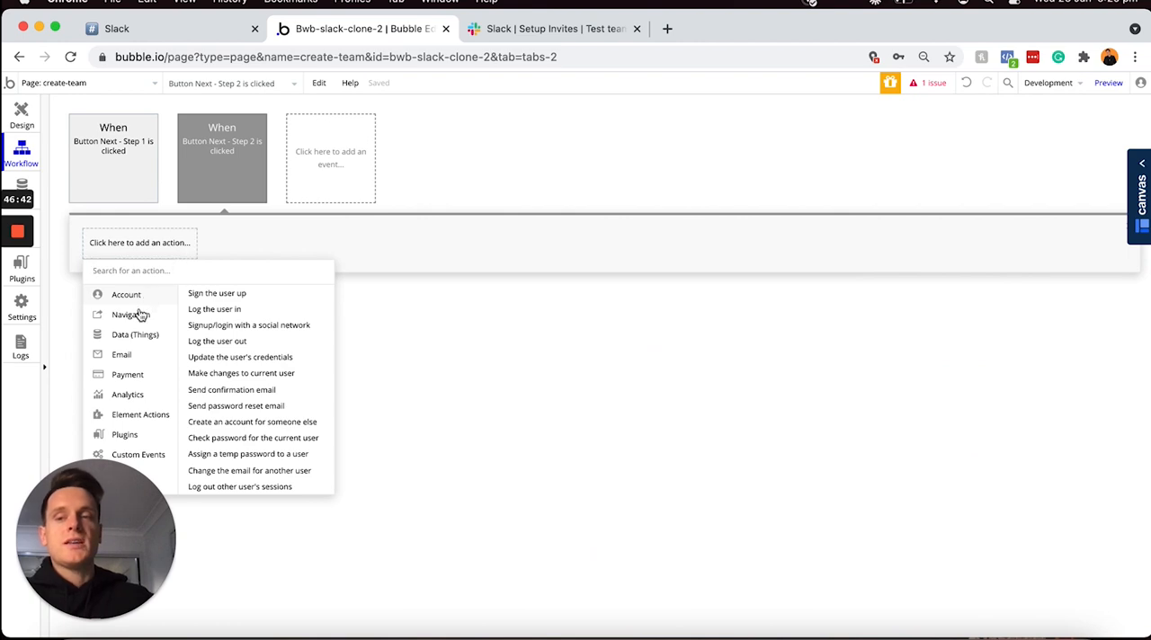
{"action": "left_click", "coordinate": [121, 335]}
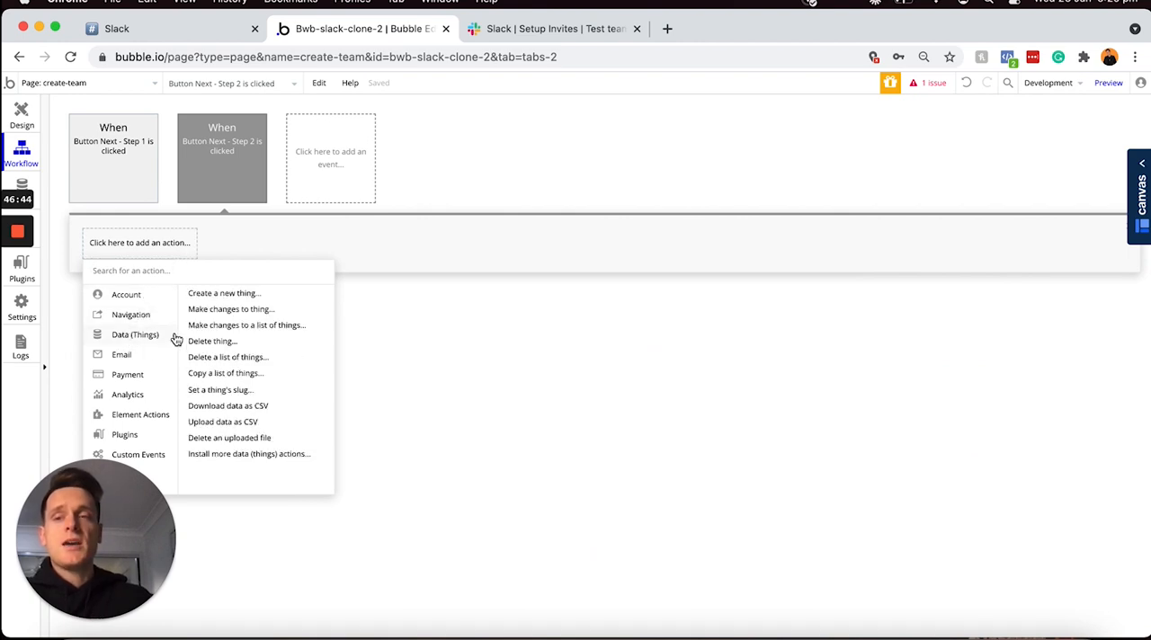
{"action": "left_click", "coordinate": [223, 296]}
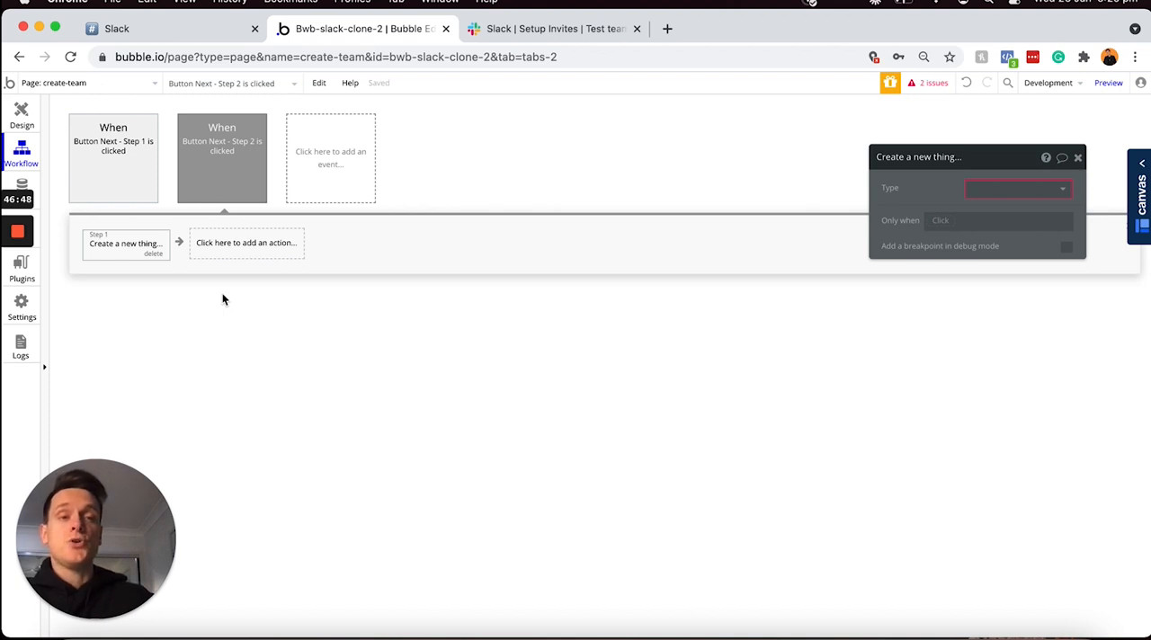
{"action": "left_click", "coordinate": [1017, 187]}
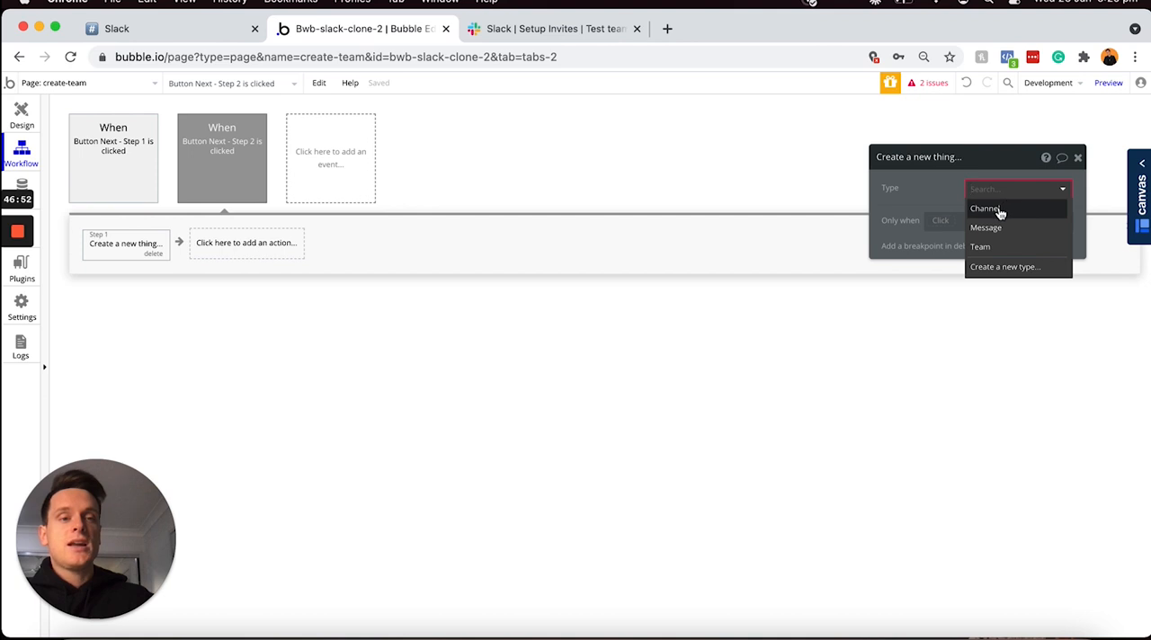
{"action": "left_click", "coordinate": [995, 210]}
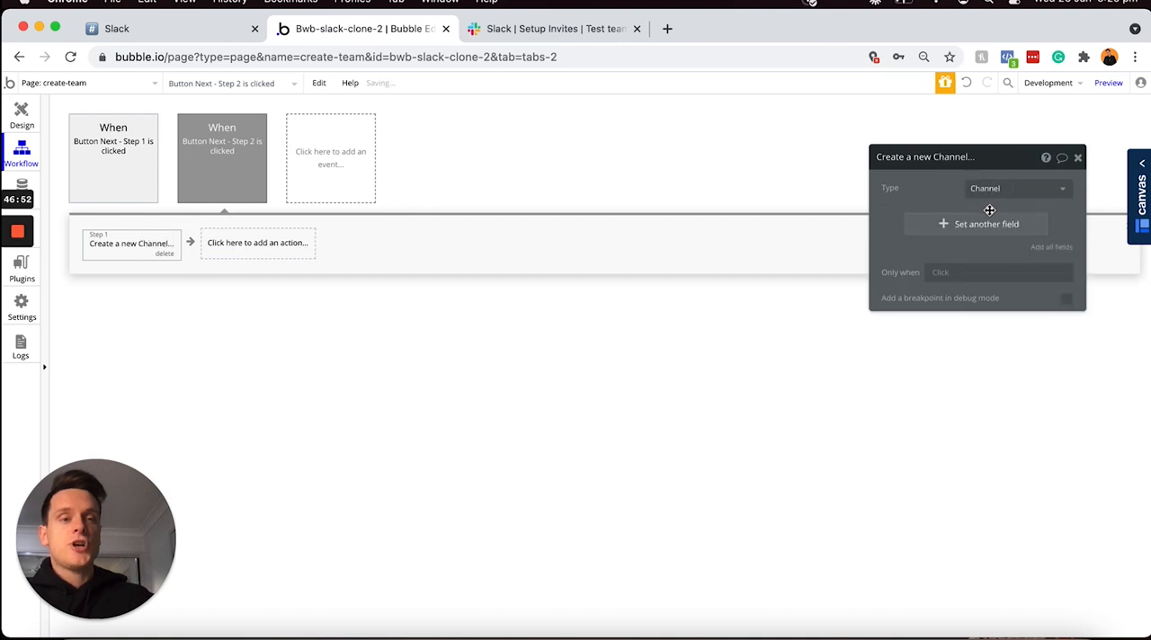
Set the new Channel's Name field to Input - Channel's value and add the Team field.
{"action": "left_click", "coordinate": [944, 226]}
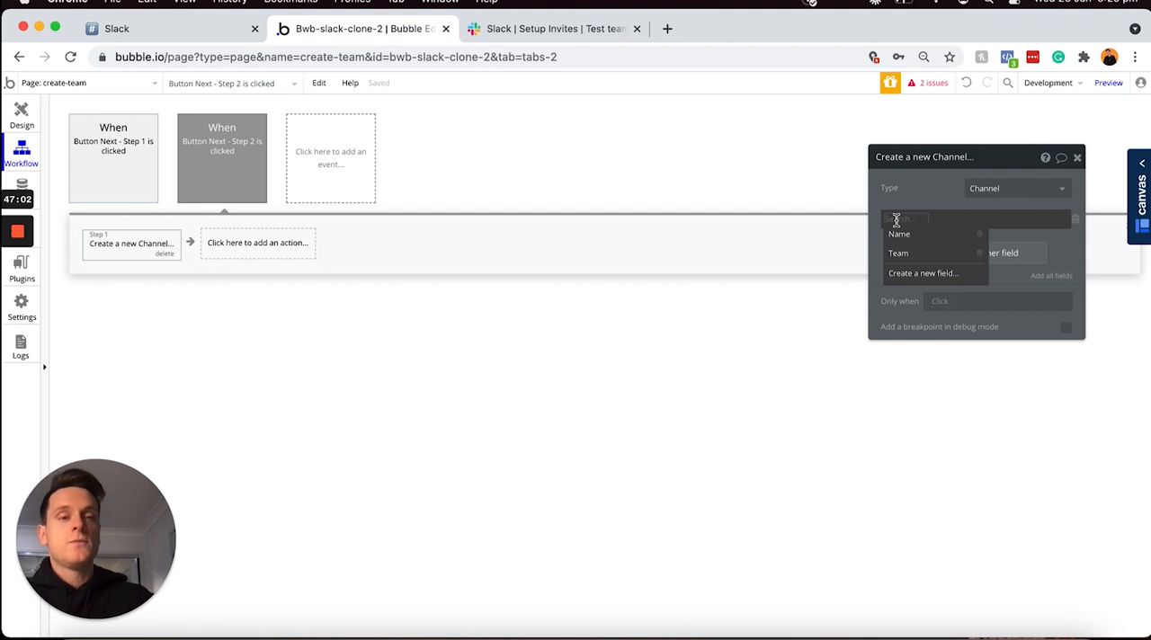
{"action": "left_click", "coordinate": [901, 234]}
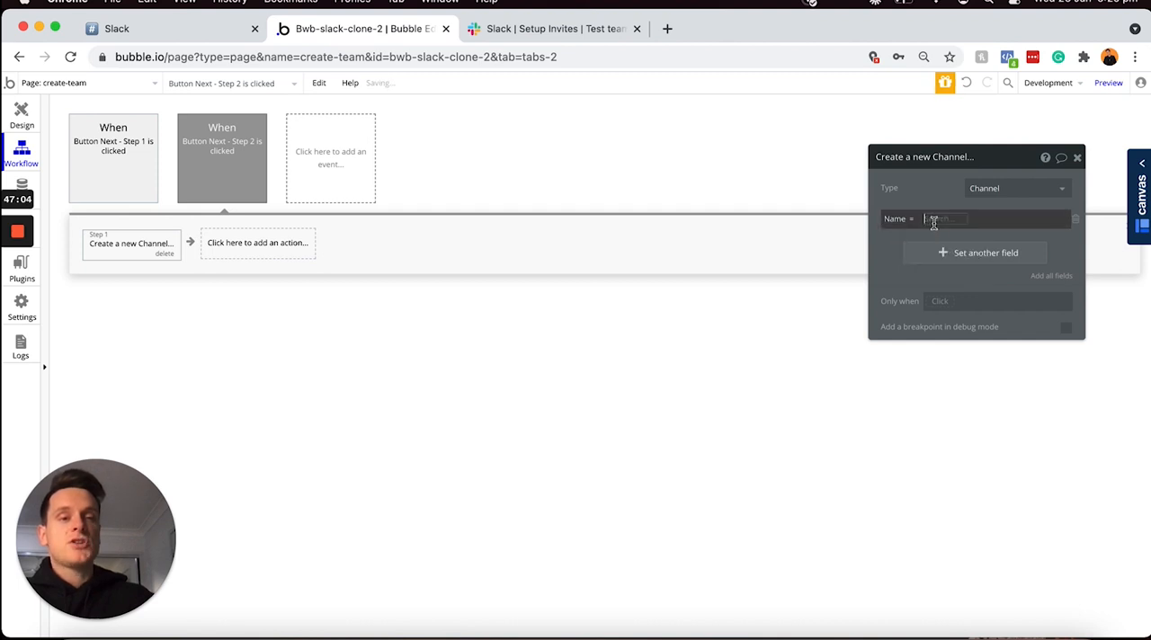
{"action": "left_click", "coordinate": [935, 219]}
{"action": "scroll", "coordinate": [964, 247], "scroll_direction": "down", "scroll_amount": 1}
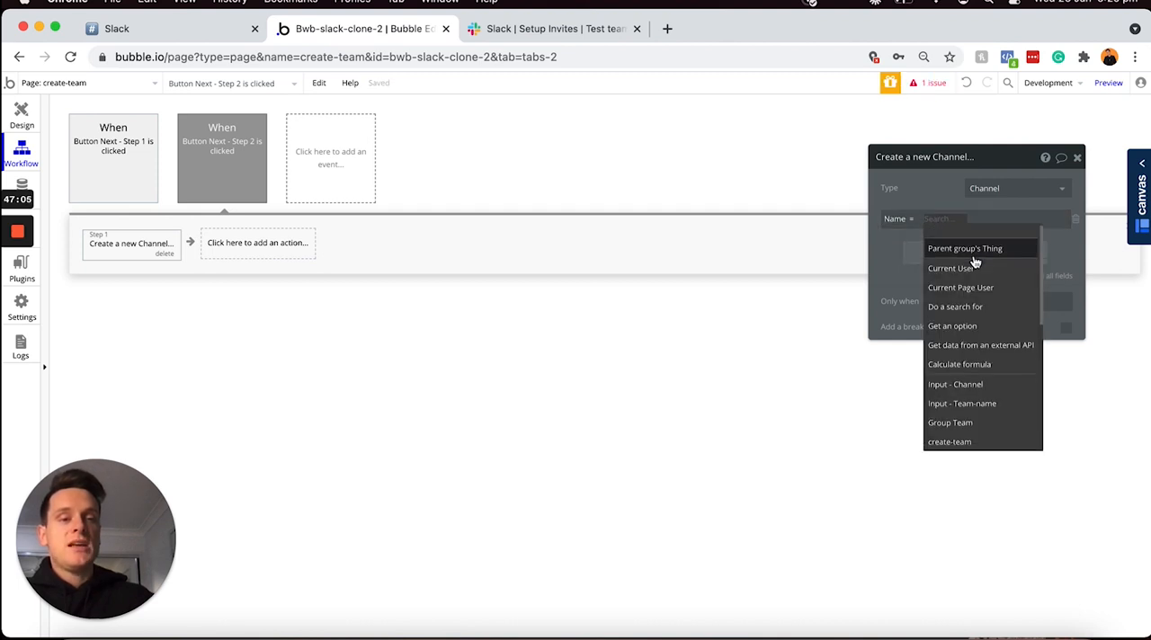
{"action": "left_click", "coordinate": [977, 381]}
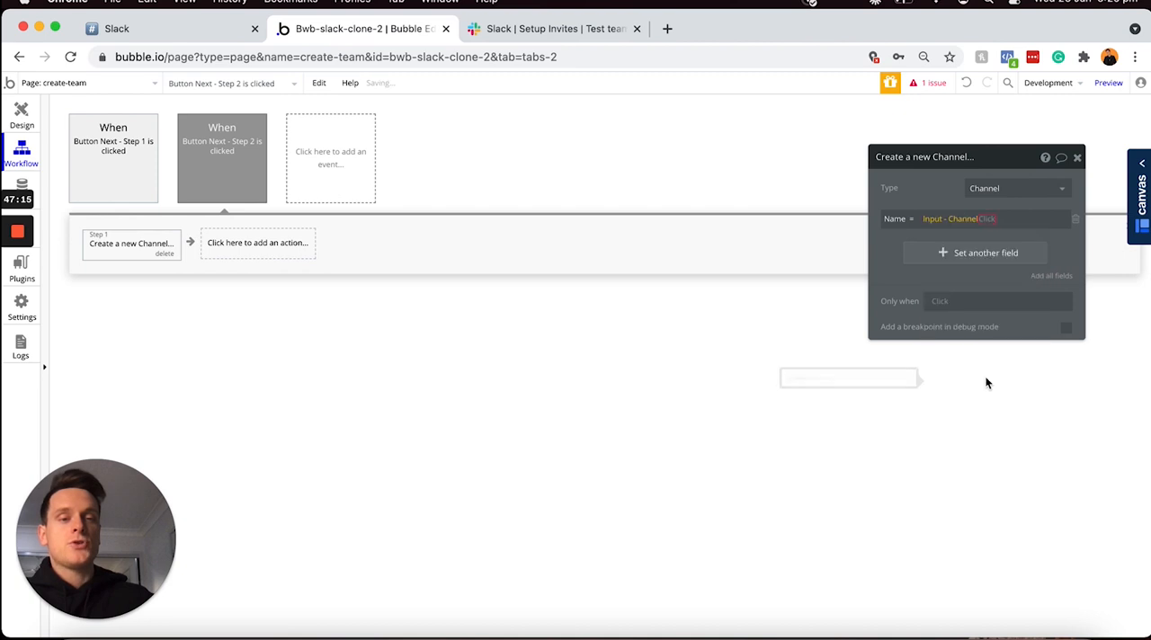
{"action": "left_click", "coordinate": [997, 237]}
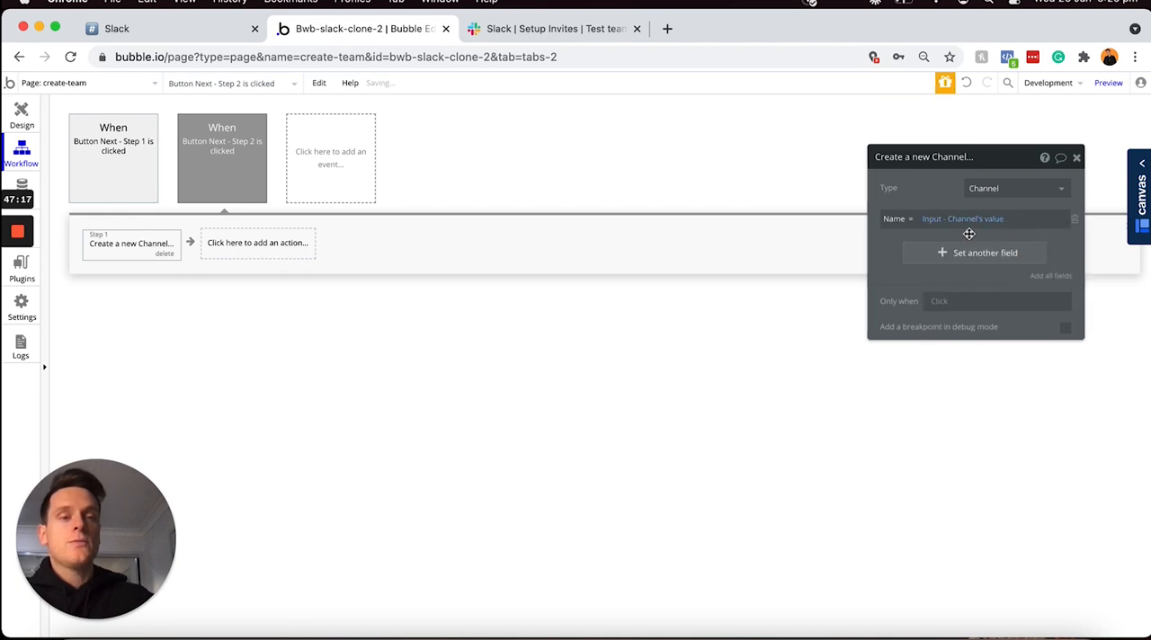
{"action": "left_click", "coordinate": [940, 255]}
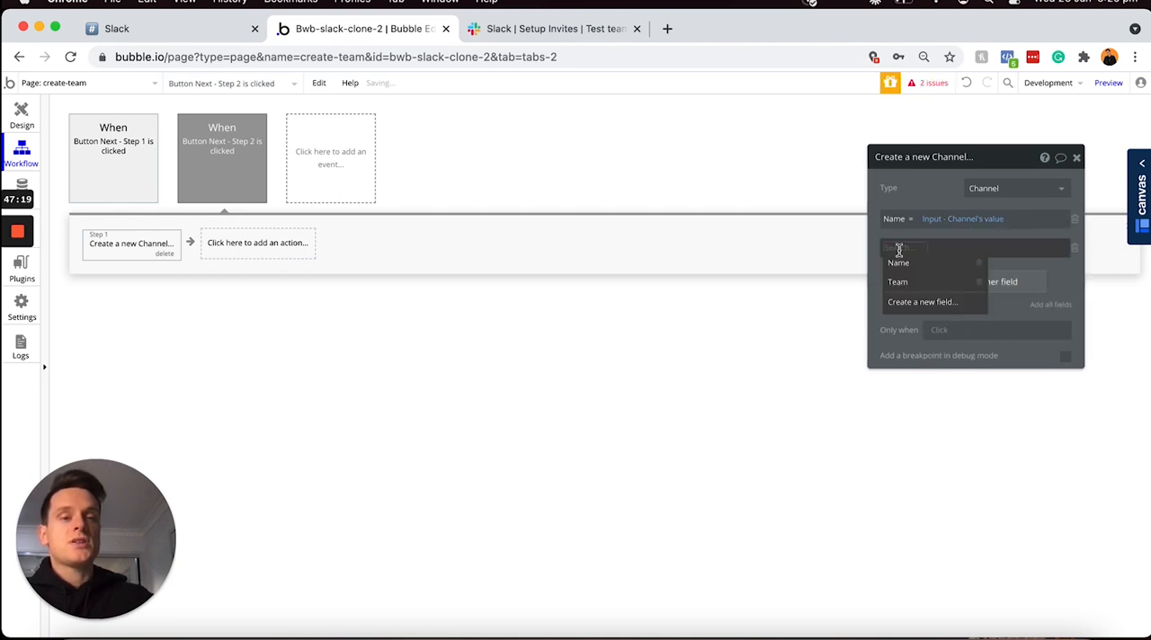
{"action": "left_click", "coordinate": [907, 283]}
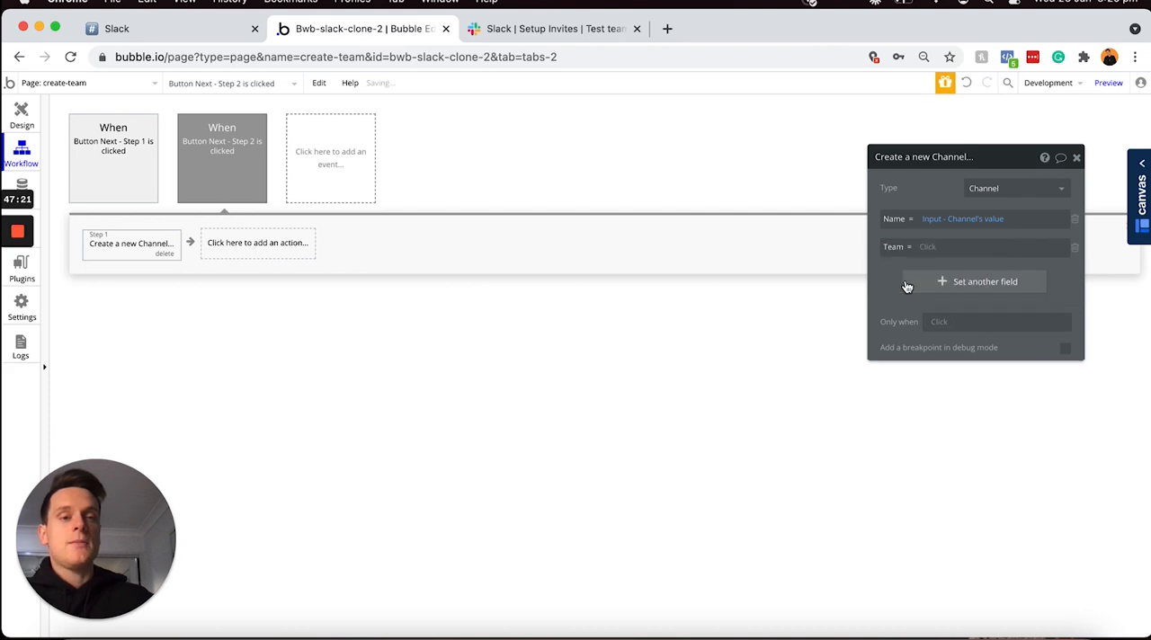
Check Group Team's content type and data source, and set the new Channel's Team field to Group Team's Displayed-team.
{"action": "left_click", "coordinate": [20, 117]}
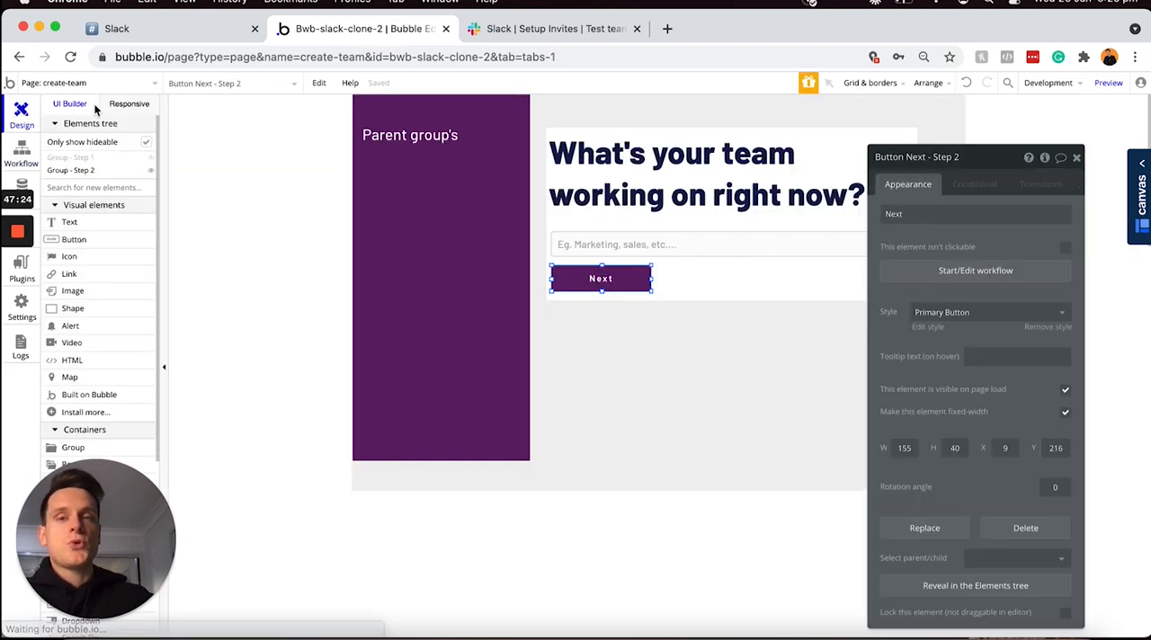
{"action": "left_click", "coordinate": [512, 132]}
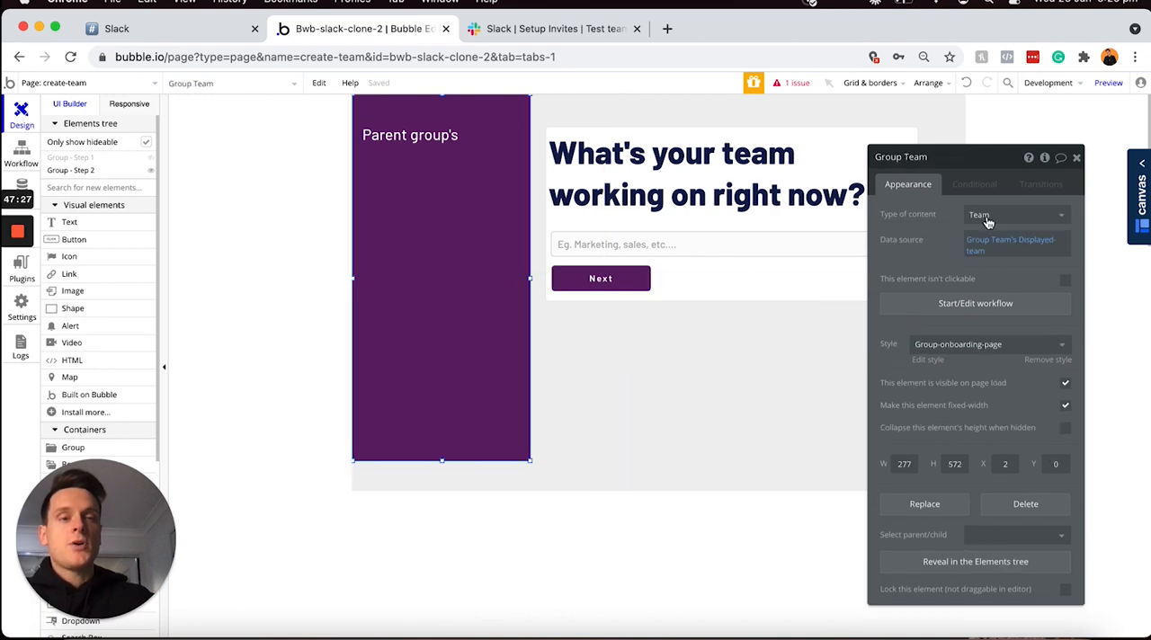
{"action": "mouse_move", "coordinate": [986, 244]}
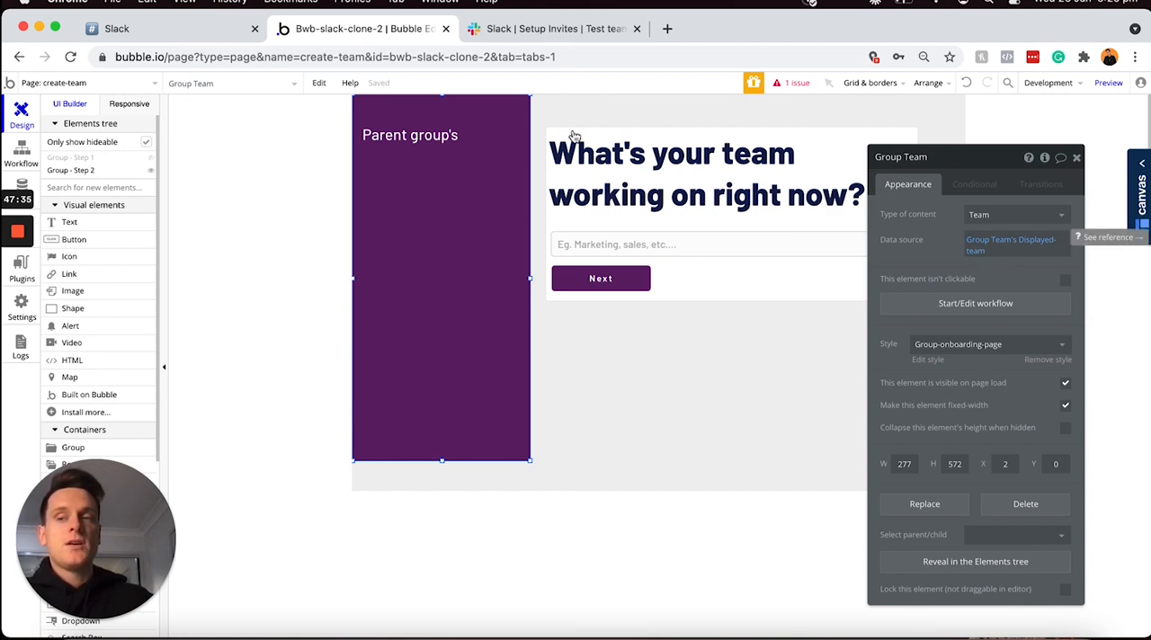
{"action": "left_click", "coordinate": [22, 153]}
{"action": "left_click", "coordinate": [221, 162]}
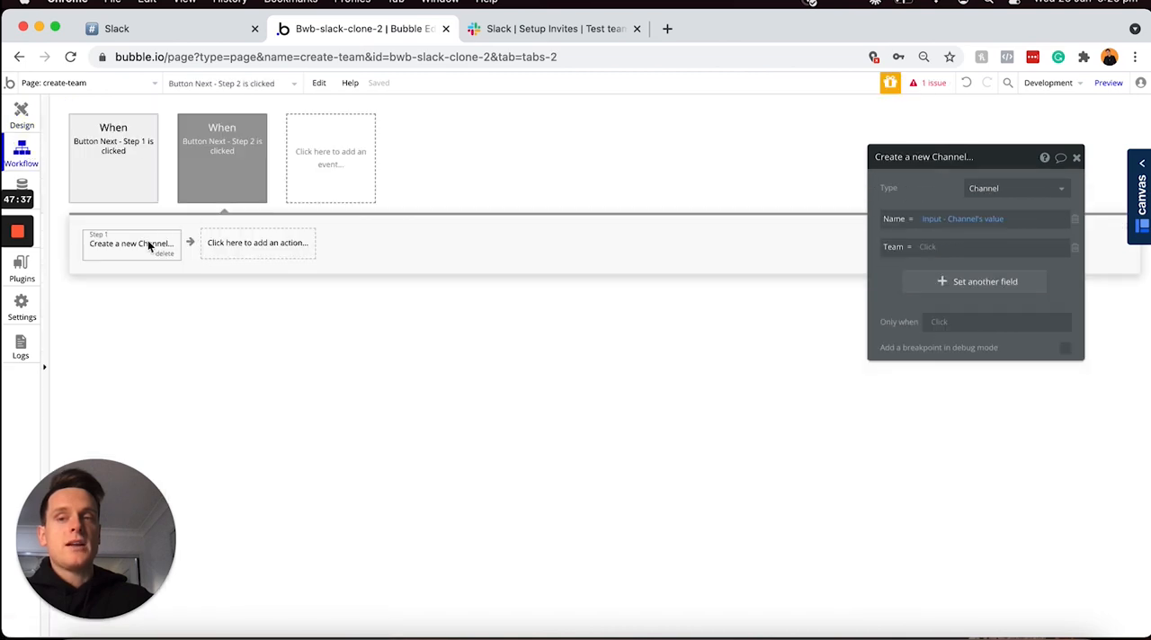
{"action": "left_click", "coordinate": [927, 247]}
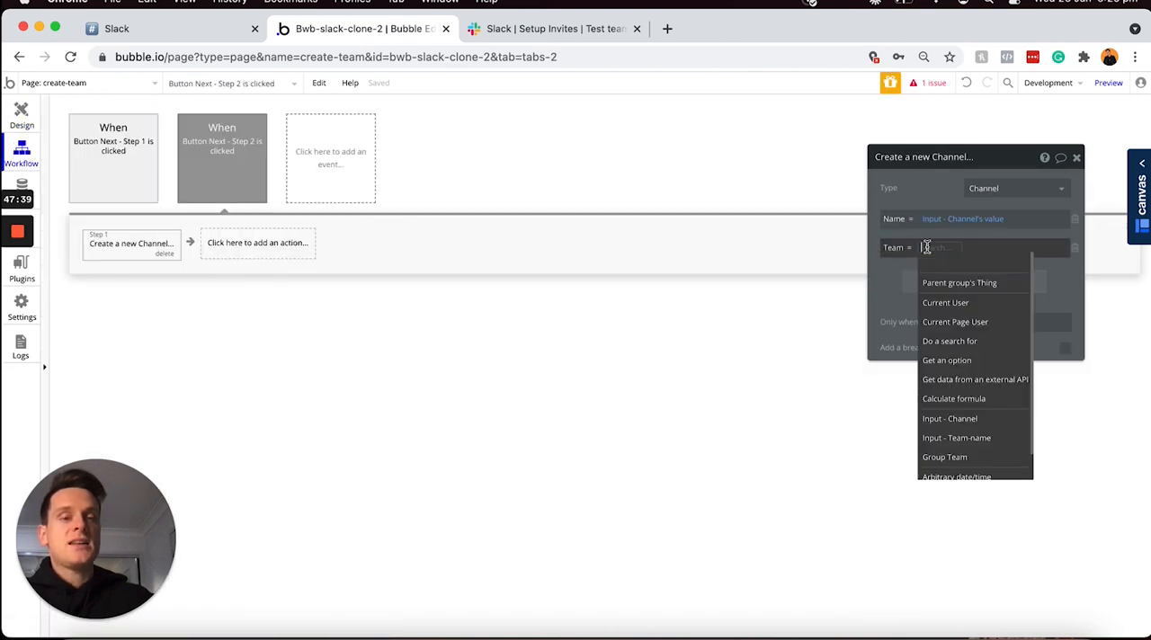
{"action": "scroll", "coordinate": [953, 324], "scroll_direction": "down", "scroll_amount": 1}
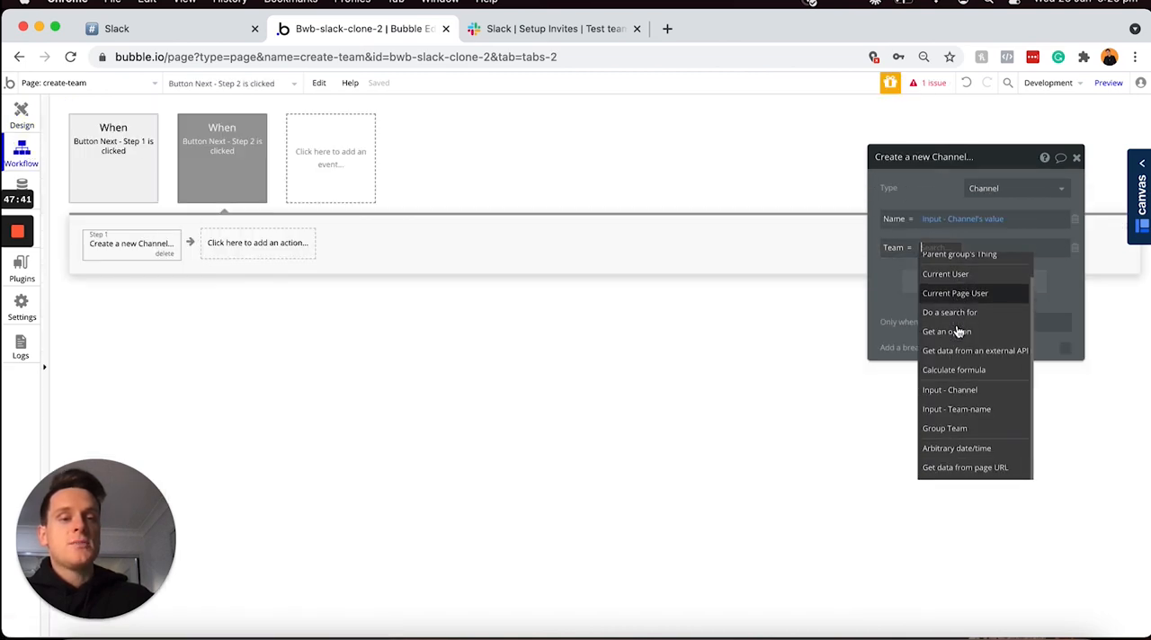
{"action": "mouse_move", "coordinate": [954, 431]}
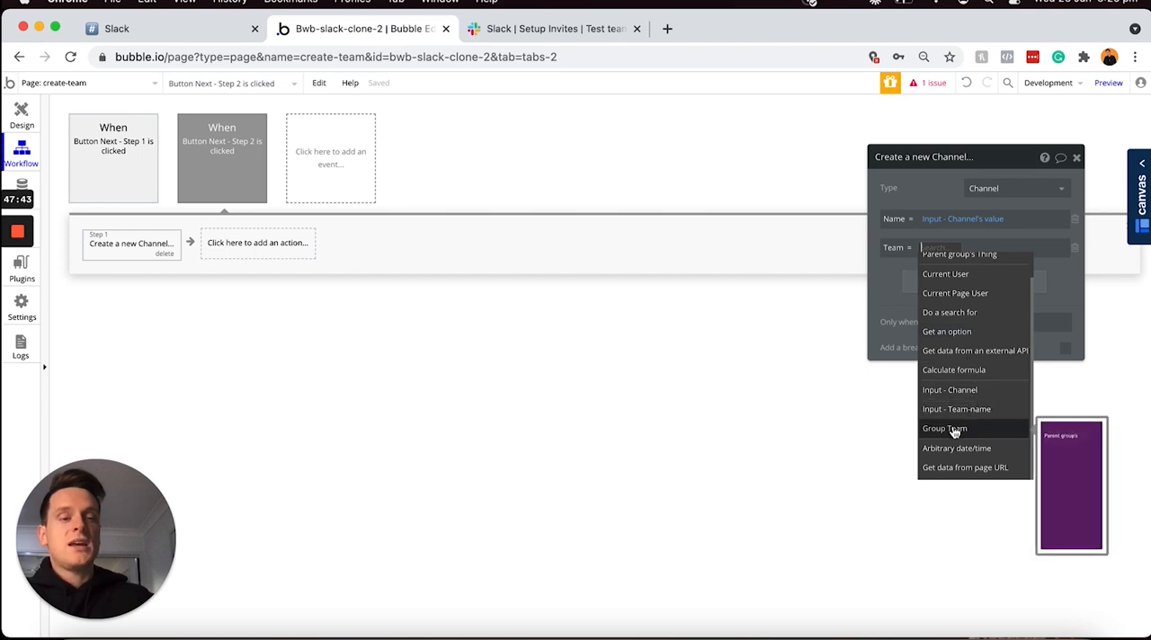
{"action": "left_click", "coordinate": [953, 430]}
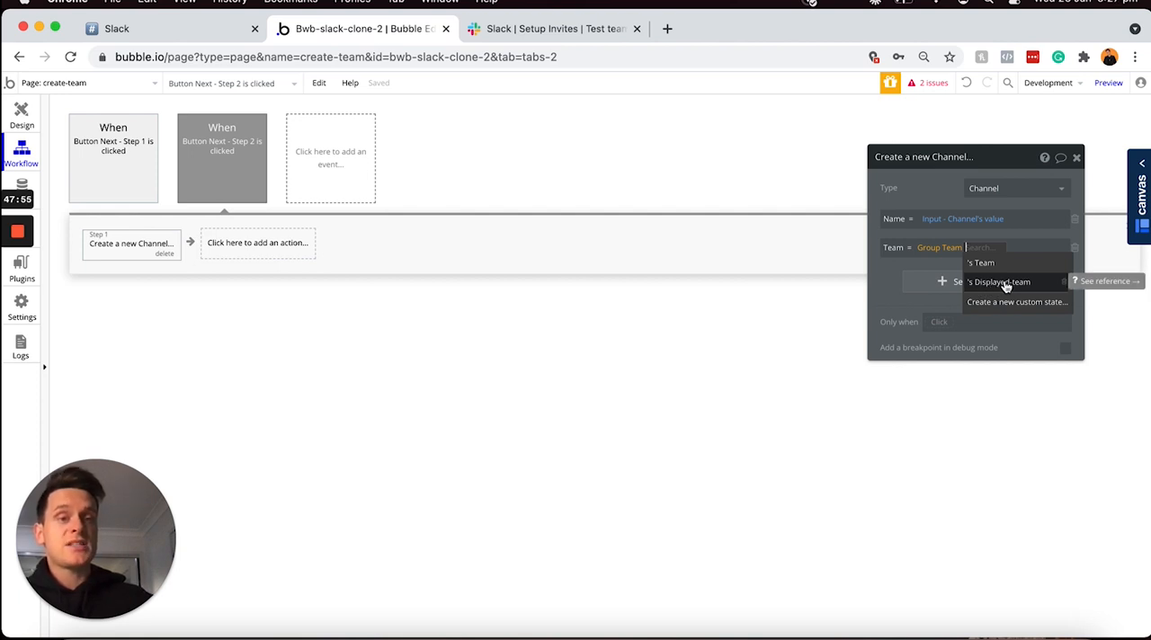
{"action": "left_click", "coordinate": [998, 282]}
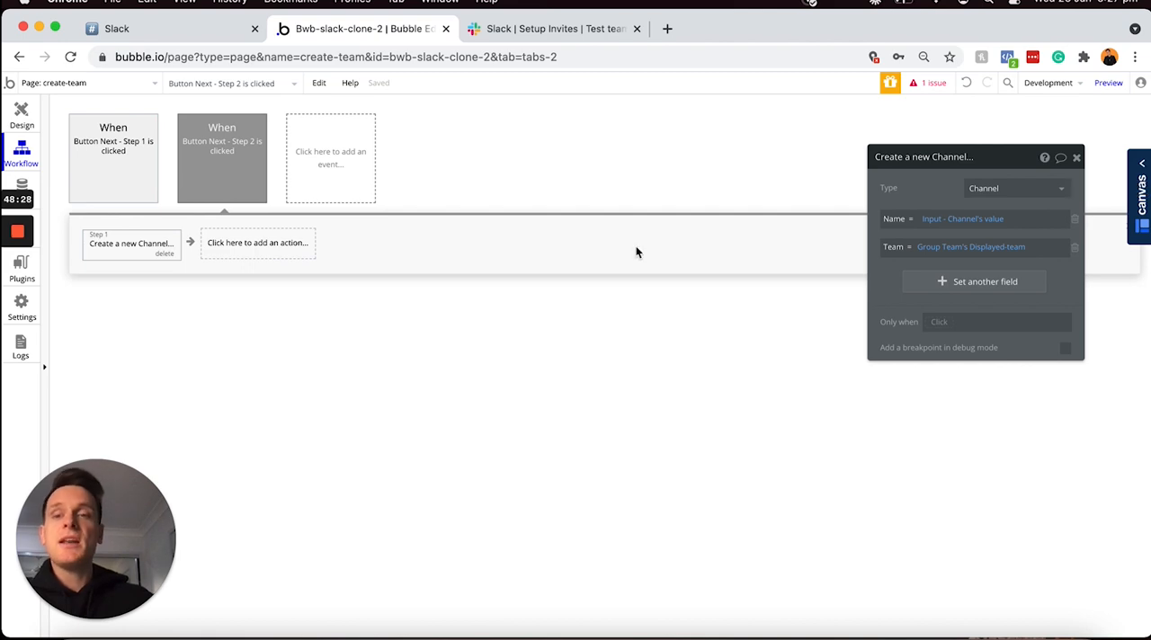
Add a Make changes to thing action to the Button Next - Step 2 workflow, with Current User as the thing to change.
{"action": "left_click", "coordinate": [264, 246]}
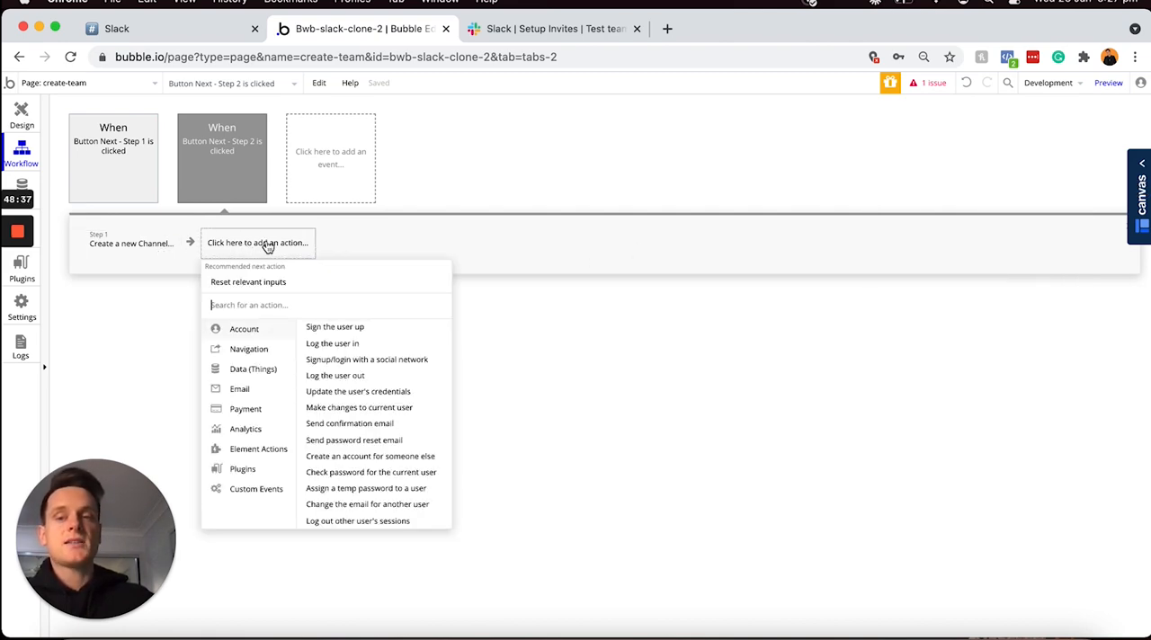
{"action": "mouse_move", "coordinate": [250, 371]}
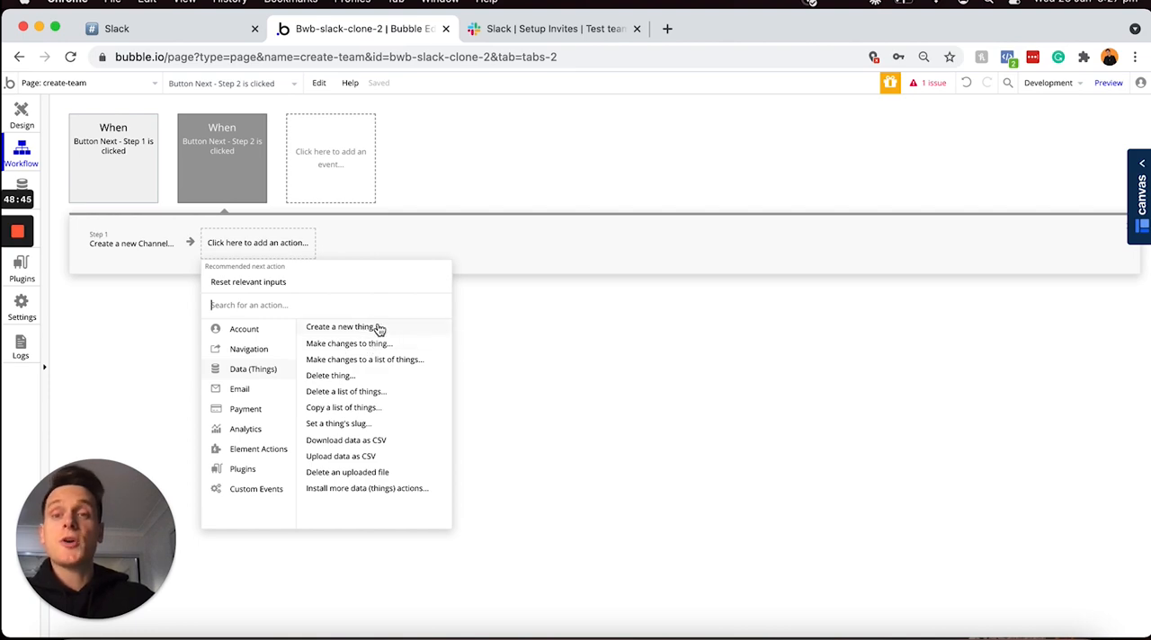
{"action": "left_click", "coordinate": [365, 344]}
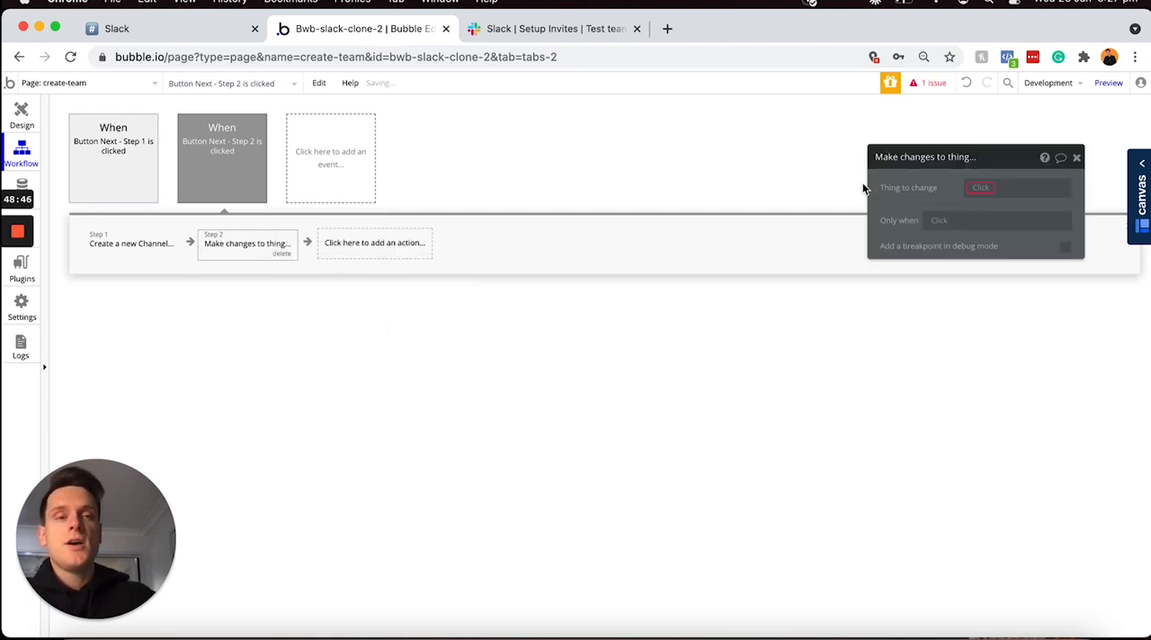
{"action": "left_click", "coordinate": [980, 188]}
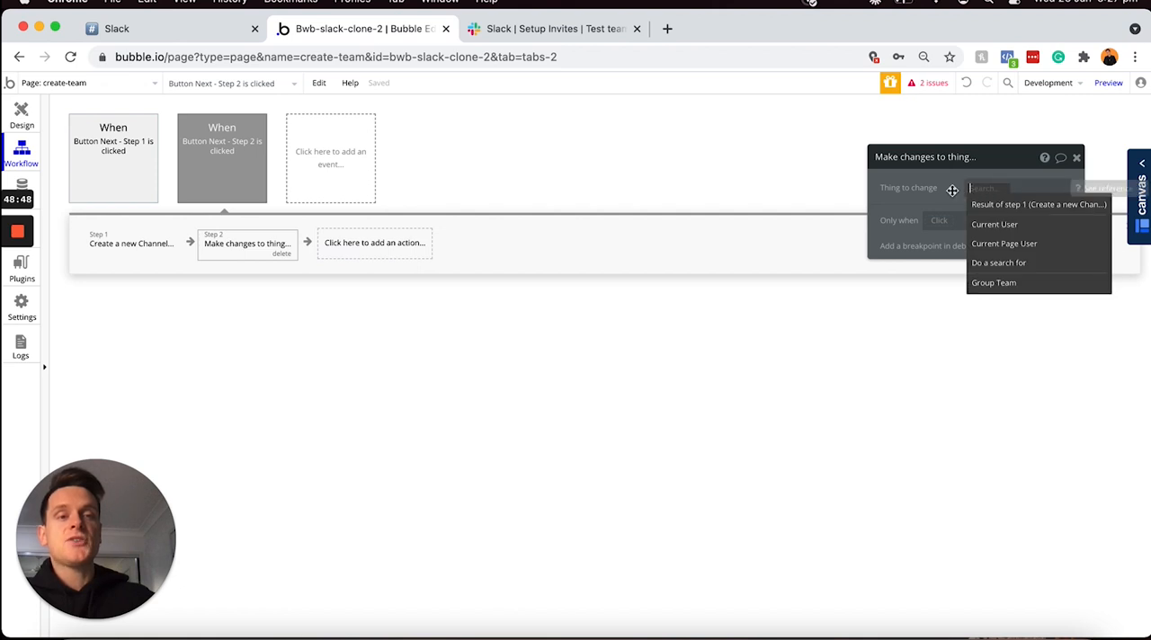
{"action": "left_click", "coordinate": [992, 224]}
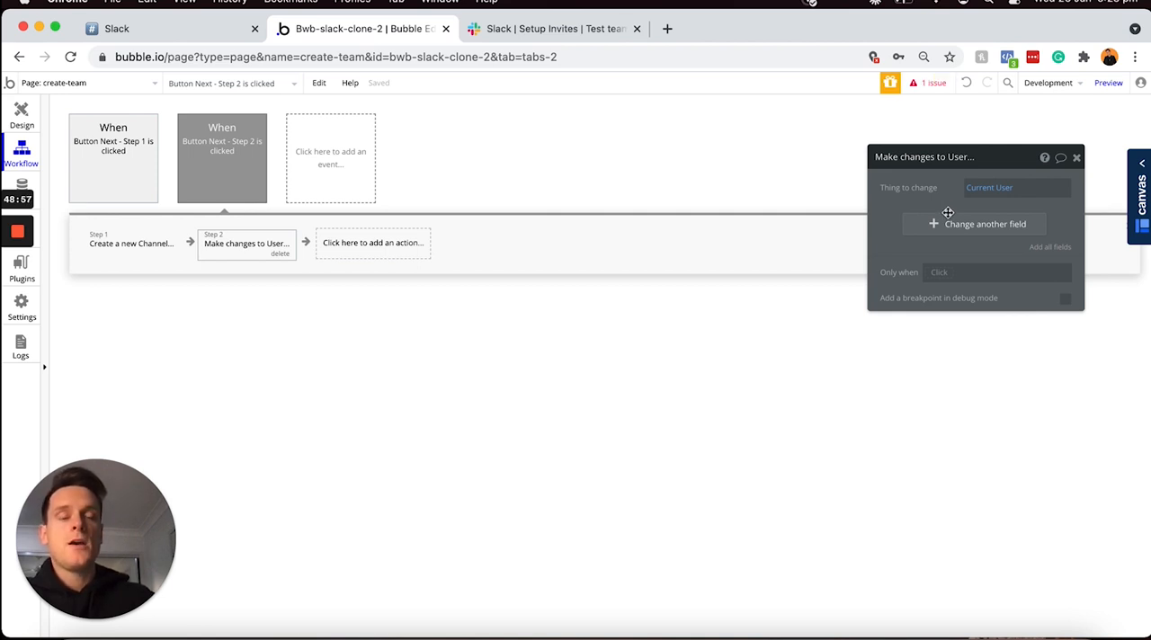
Make the user change add Result of step 1 (Create a new Channel) to the Channels-joined list.
{"action": "left_click", "coordinate": [945, 226]}
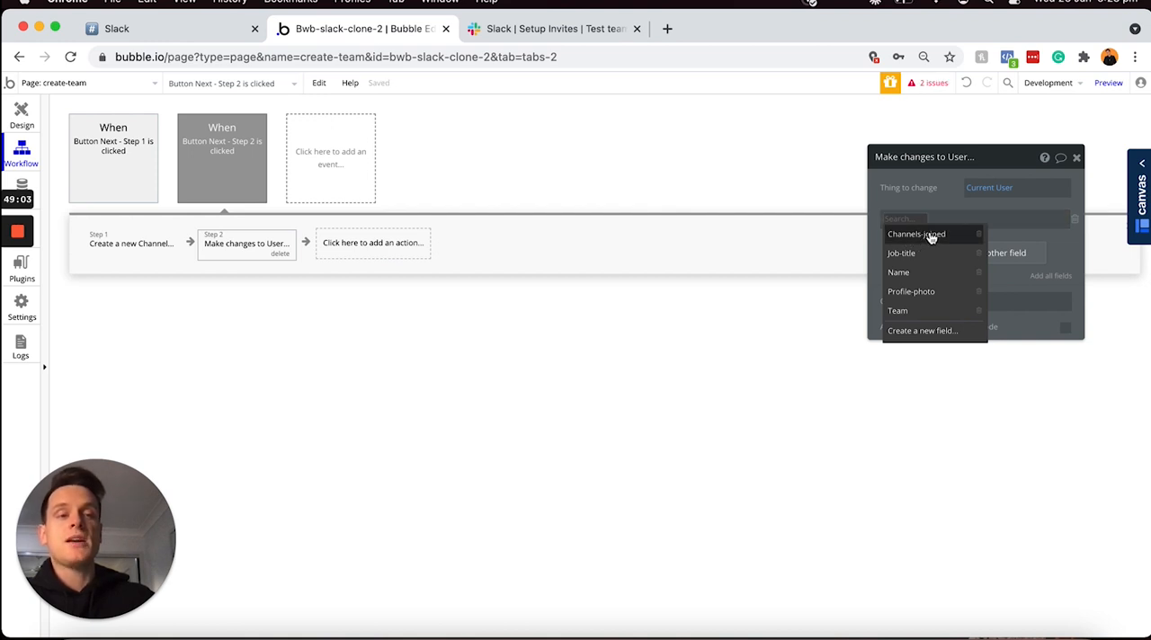
{"action": "left_click", "coordinate": [932, 236]}
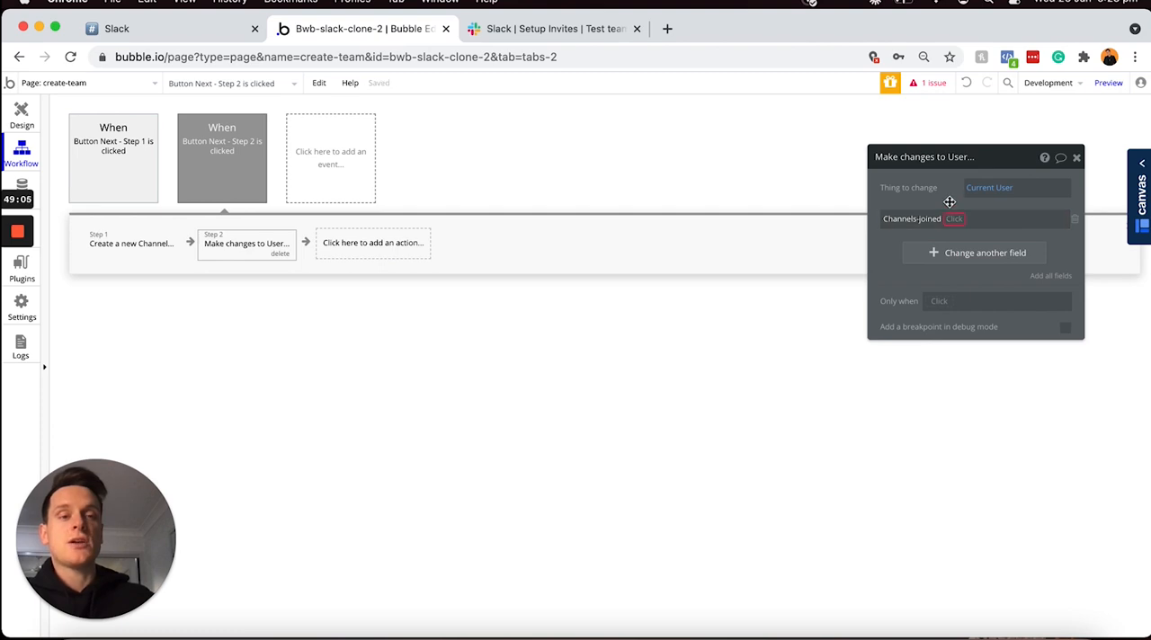
{"action": "left_click", "coordinate": [955, 220]}
{"action": "left_click", "coordinate": [959, 233]}
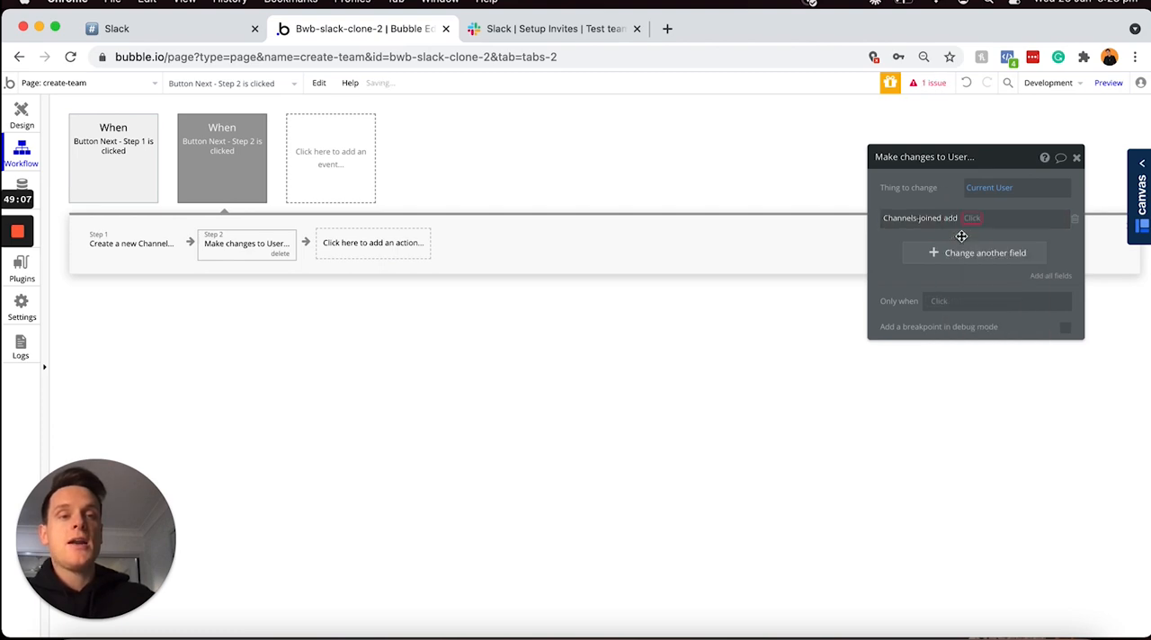
{"action": "left_click", "coordinate": [975, 225]}
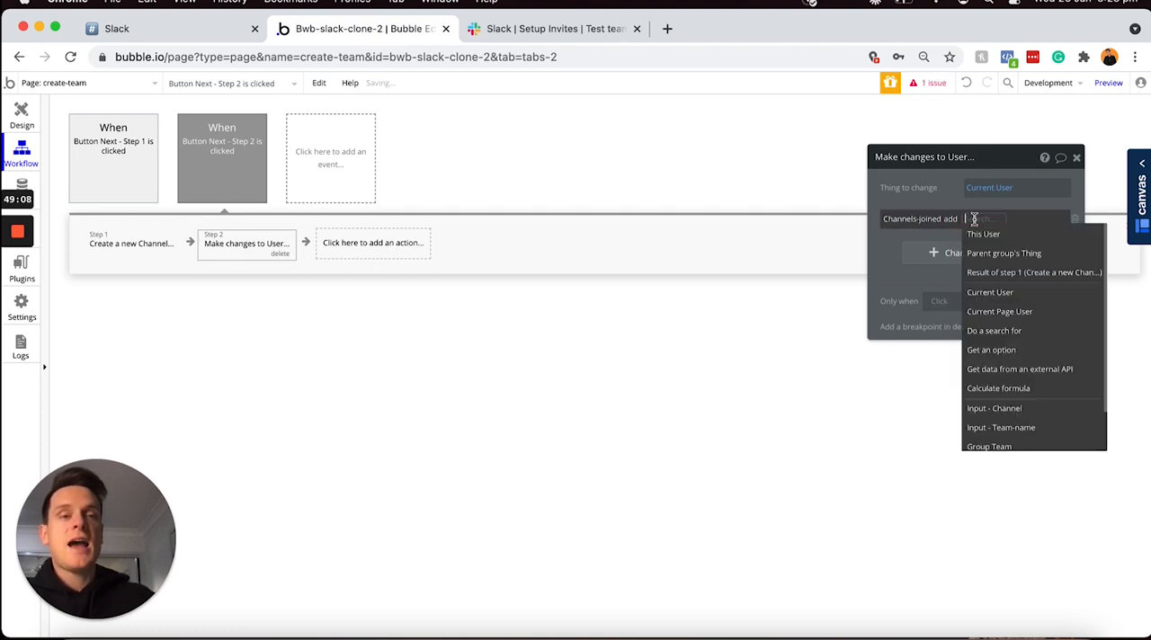
{"action": "left_click", "coordinate": [1005, 274]}
{"action": "left_click", "coordinate": [941, 199]}
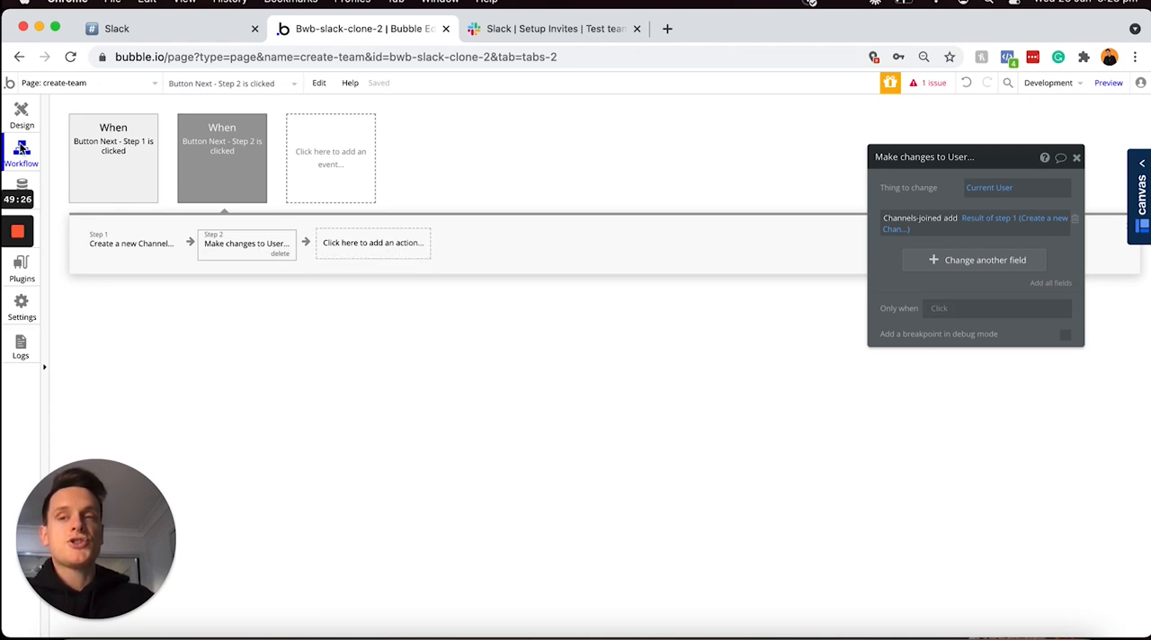
Add a Set state action to the Button Next - Step 2 workflow, with the create-team page as its element.
{"action": "left_click", "coordinate": [22, 115]}
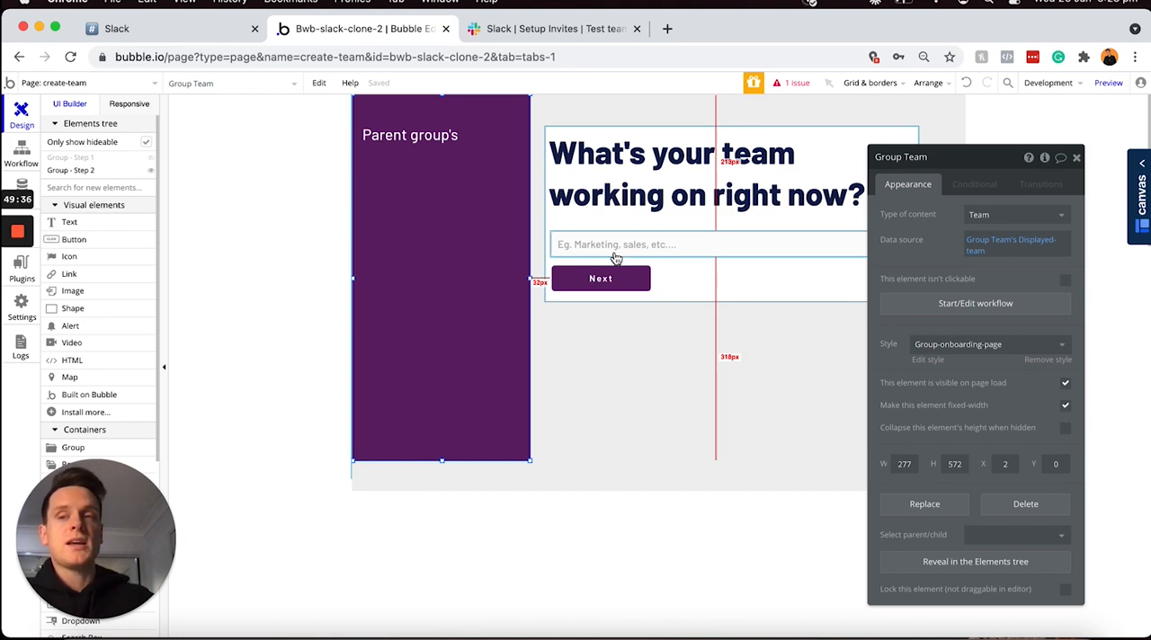
{"action": "left_click", "coordinate": [21, 153]}
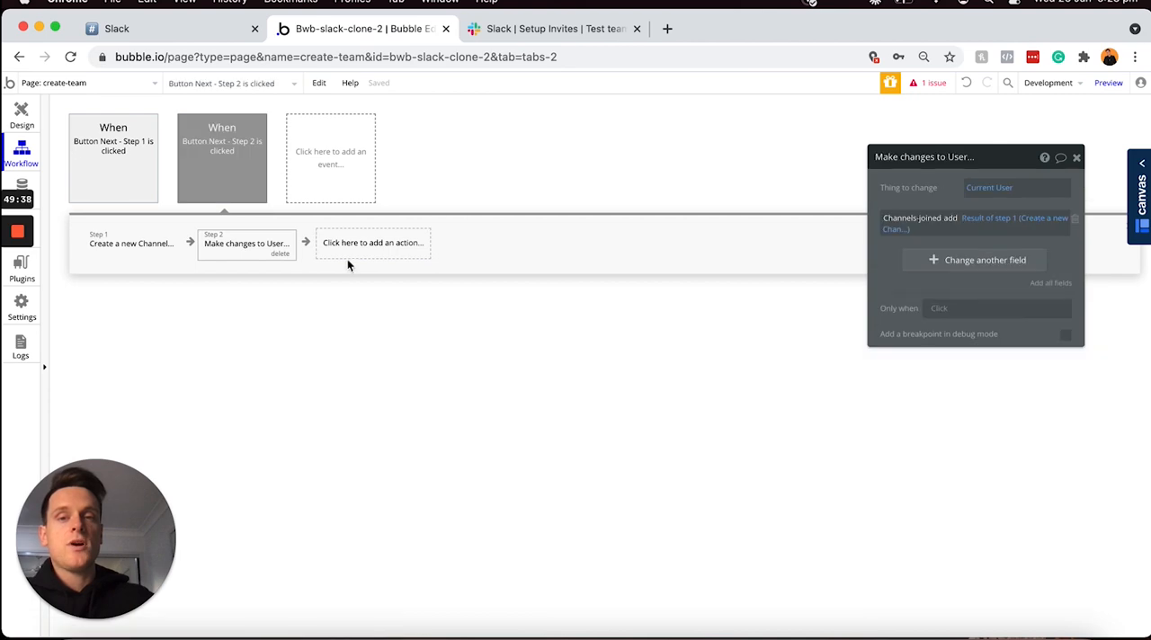
{"action": "left_click", "coordinate": [349, 251]}
{"action": "type", "text": "state"}
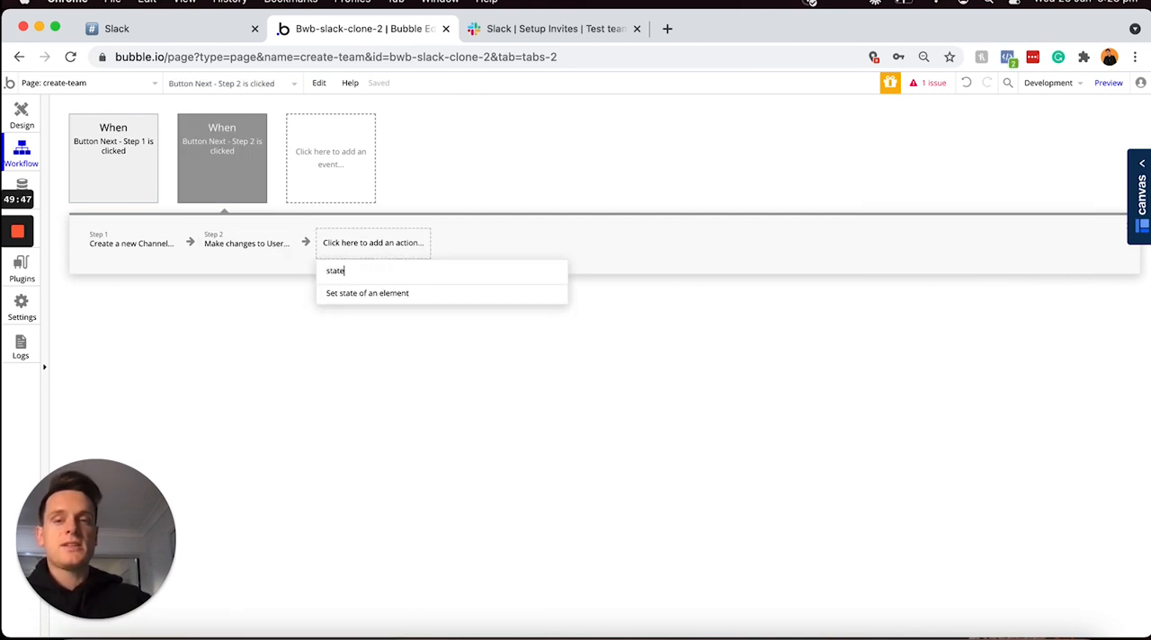
{"action": "left_click", "coordinate": [375, 295]}
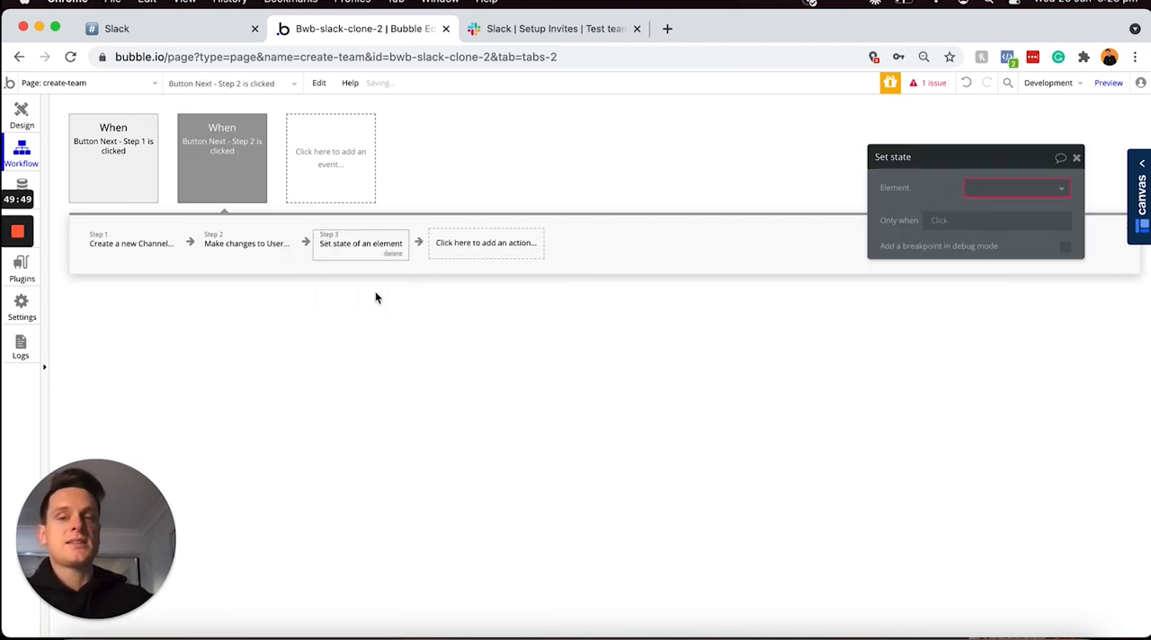
{"action": "left_click", "coordinate": [981, 189]}
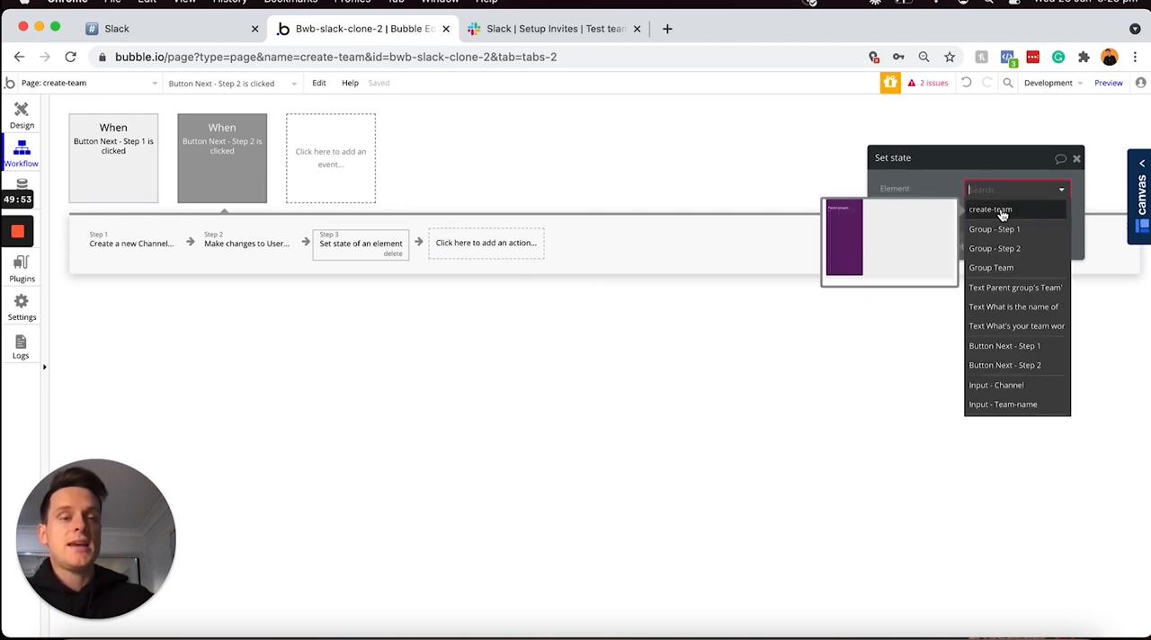
{"action": "left_click", "coordinate": [998, 209]}
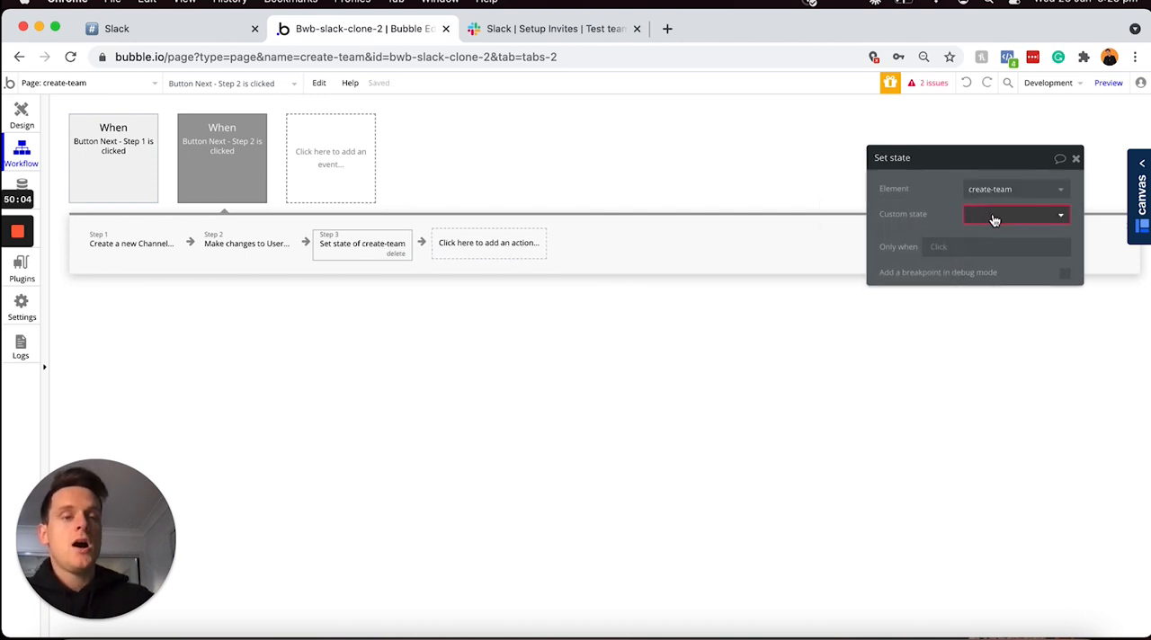
Make the Set state action change the custom state step-2 to "no".
{"action": "left_click", "coordinate": [994, 216]}
{"action": "left_click", "coordinate": [984, 254]}
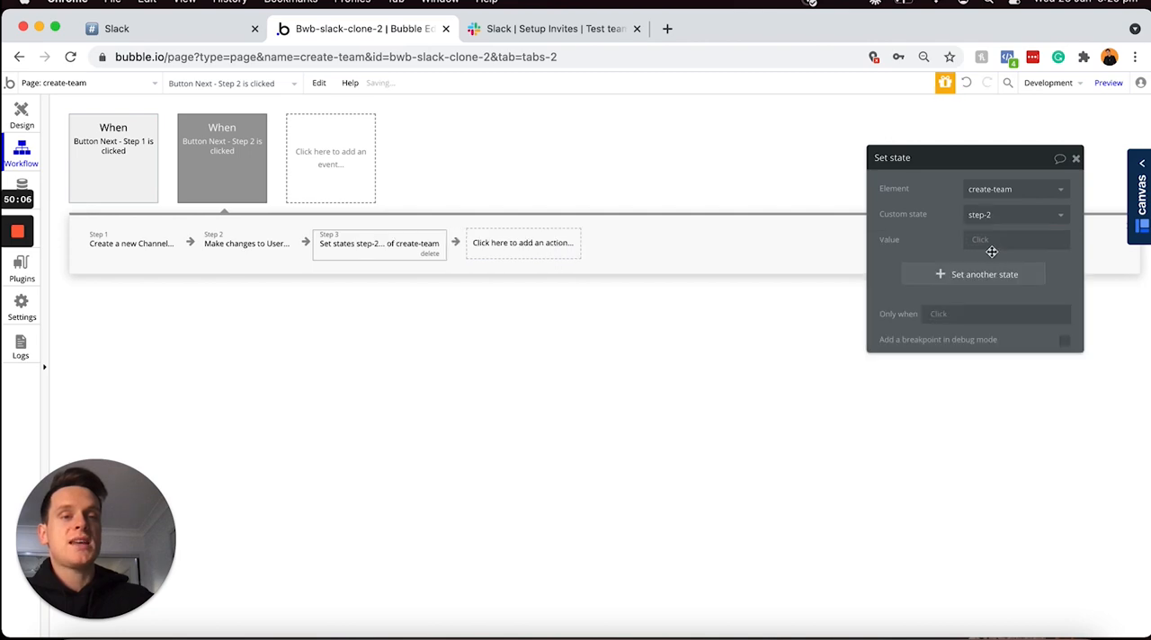
{"action": "left_click", "coordinate": [973, 240]}
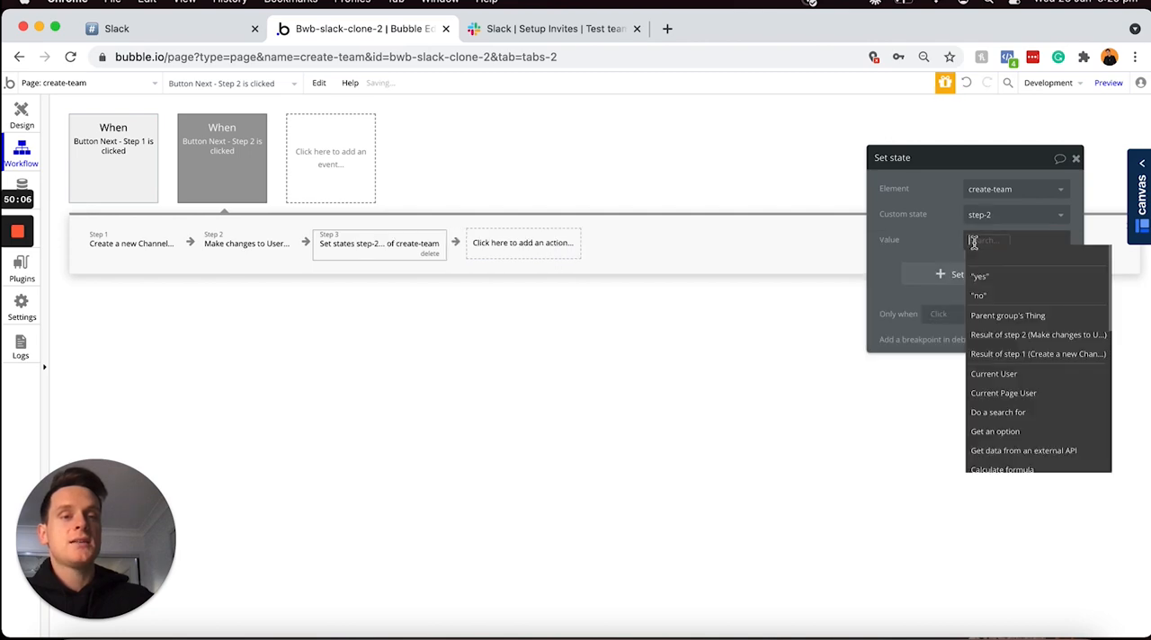
{"action": "left_click", "coordinate": [995, 294]}
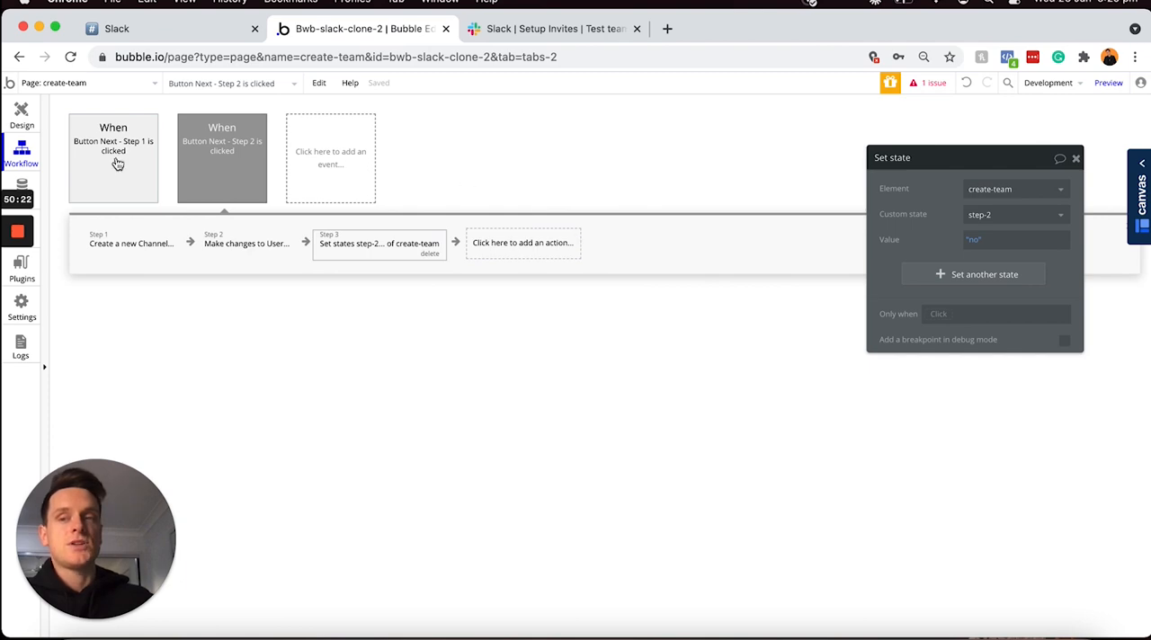
Create a custom state named step-3 of type yes / no on the create-team page.
{"action": "left_click", "coordinate": [22, 114]}
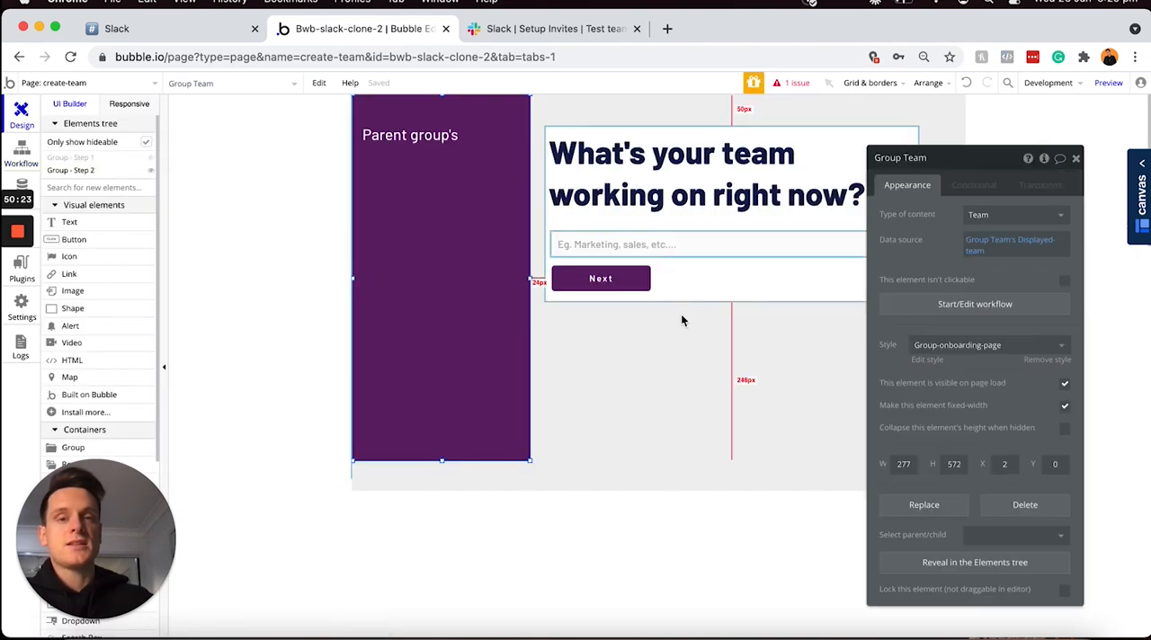
{"action": "left_click", "coordinate": [679, 364]}
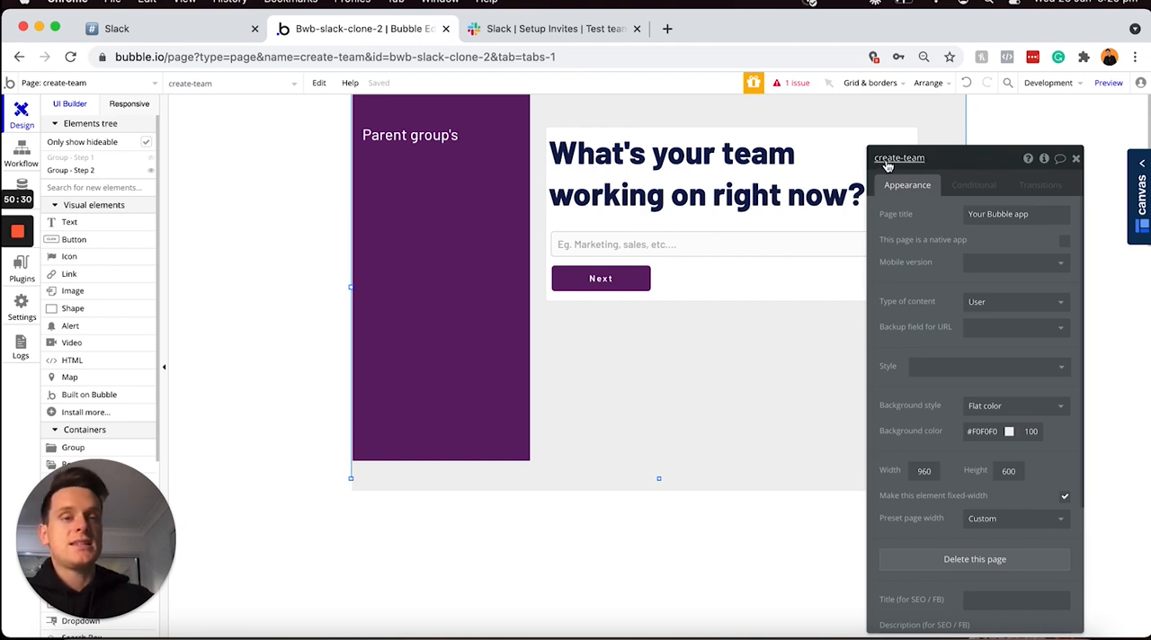
{"action": "left_click", "coordinate": [1044, 159]}
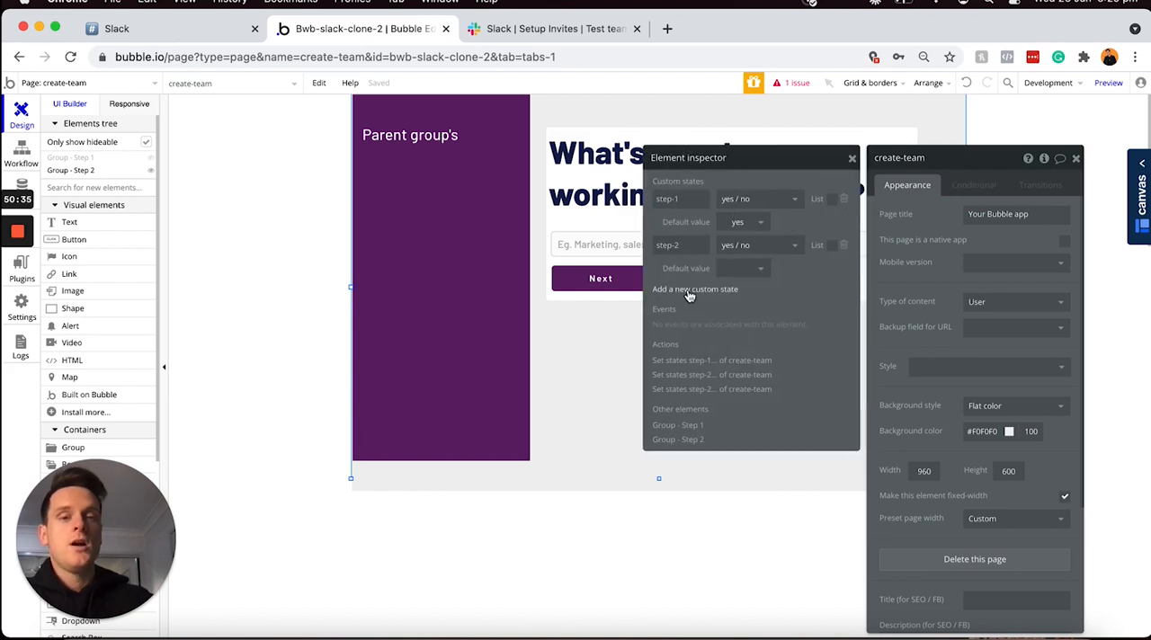
{"action": "left_click", "coordinate": [688, 292]}
{"action": "type", "text": "step-3"}
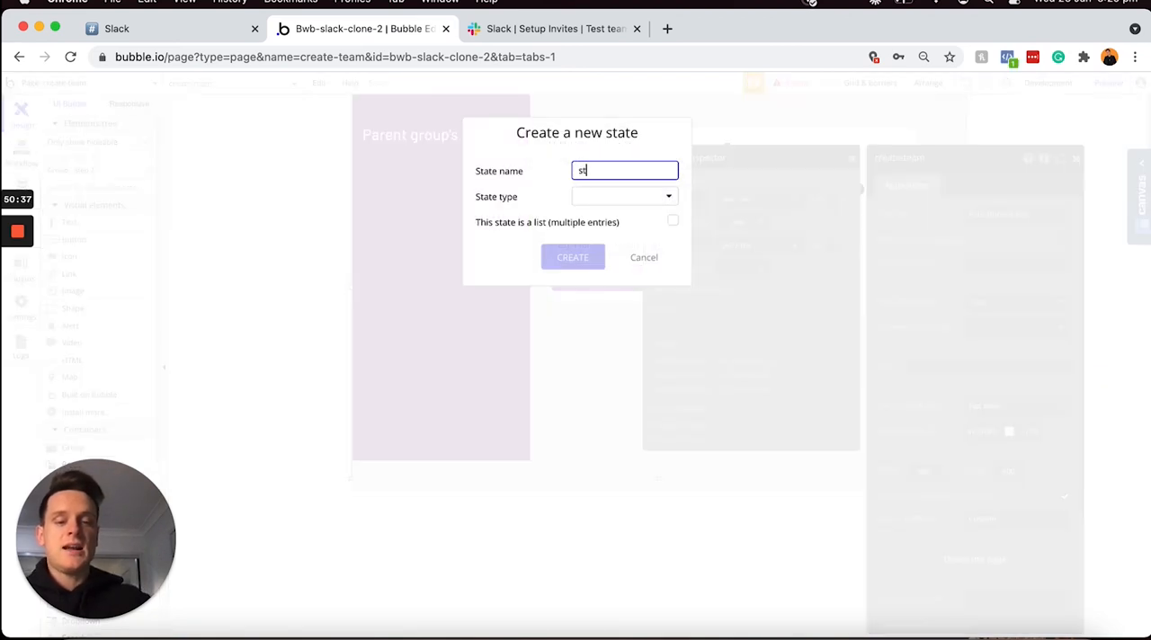
{"action": "left_click", "coordinate": [642, 194]}
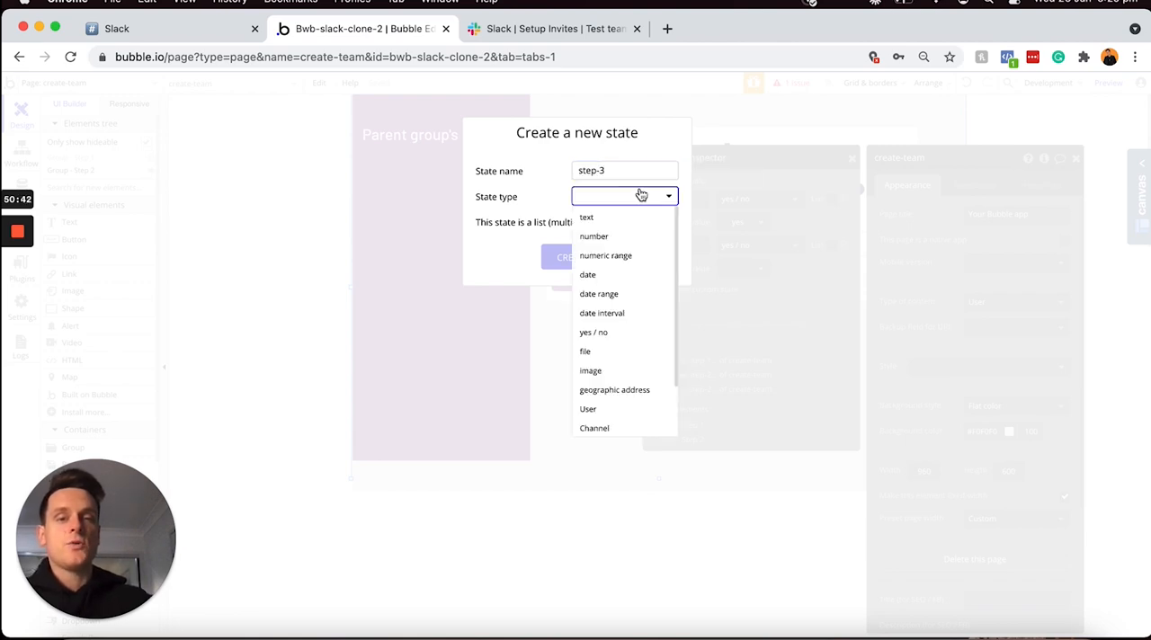
{"action": "left_click", "coordinate": [609, 332]}
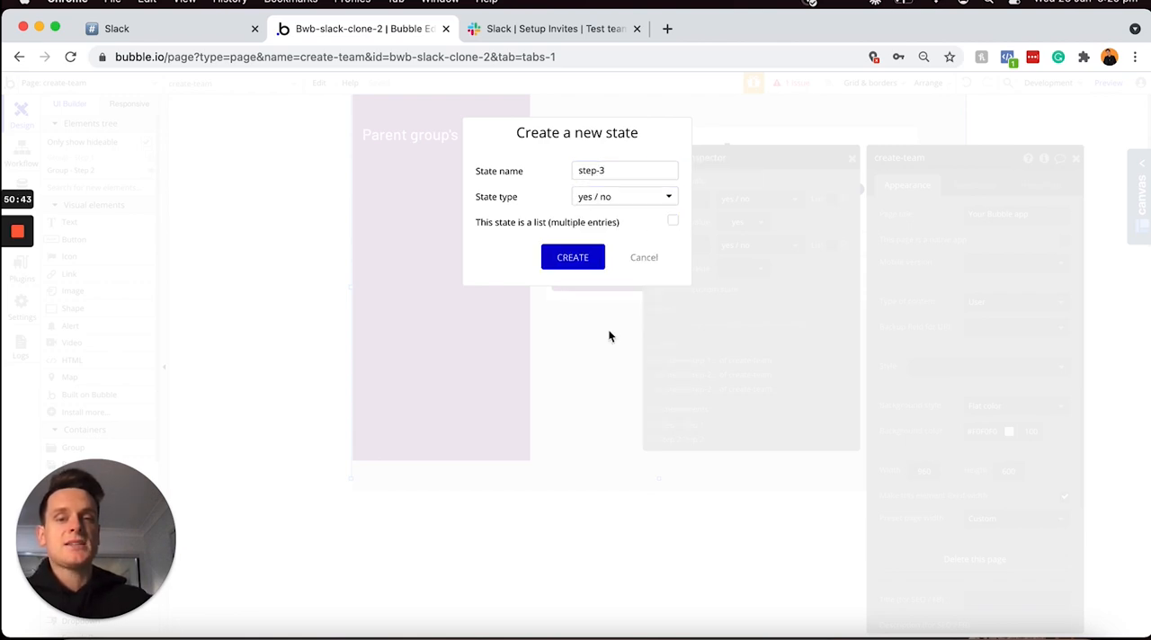
{"action": "left_click", "coordinate": [581, 258]}
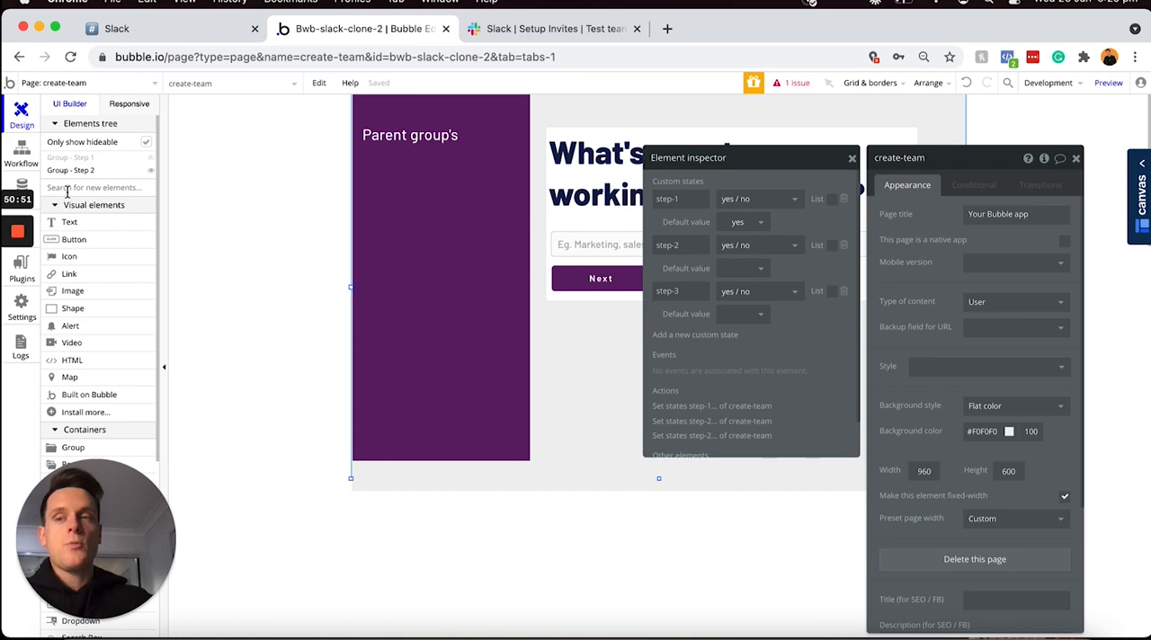
Add another Set state action at the end of the Button Next - Step 2 workflow, with create-team as its element.
{"action": "left_click", "coordinate": [21, 150]}
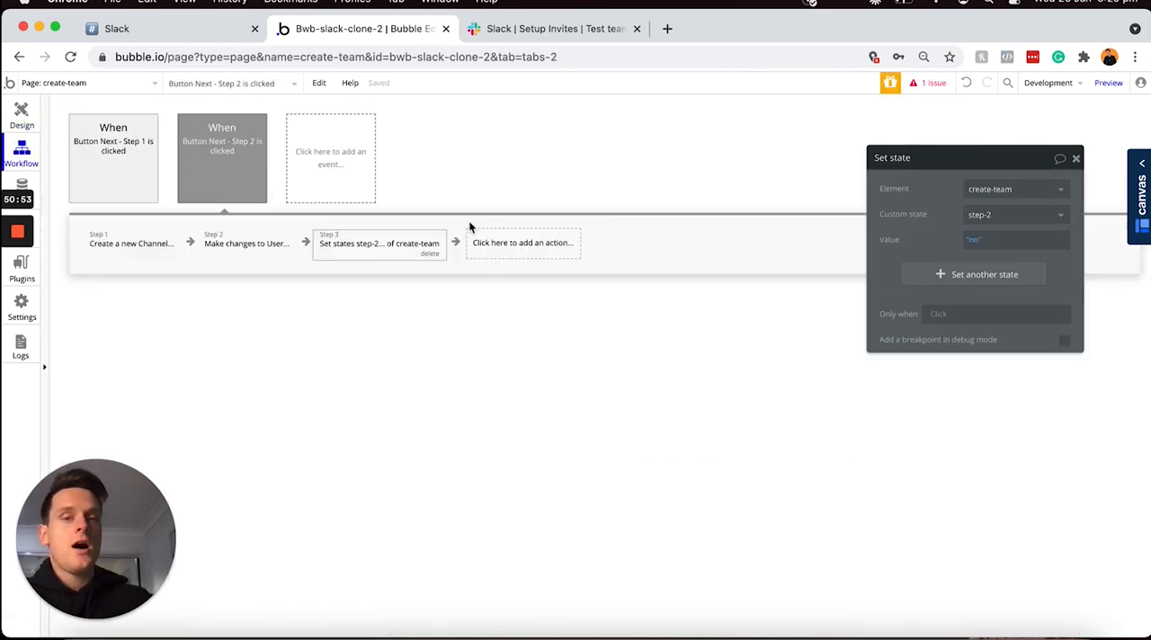
{"action": "left_click", "coordinate": [526, 252]}
{"action": "type", "text": "stat"}
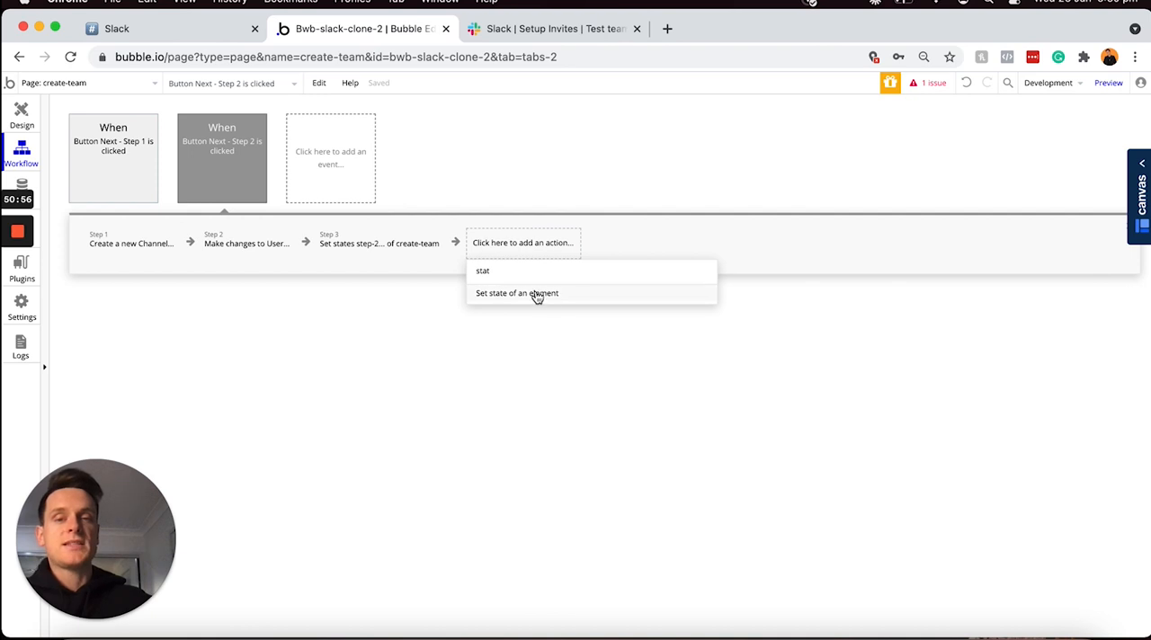
{"action": "left_click", "coordinate": [537, 294]}
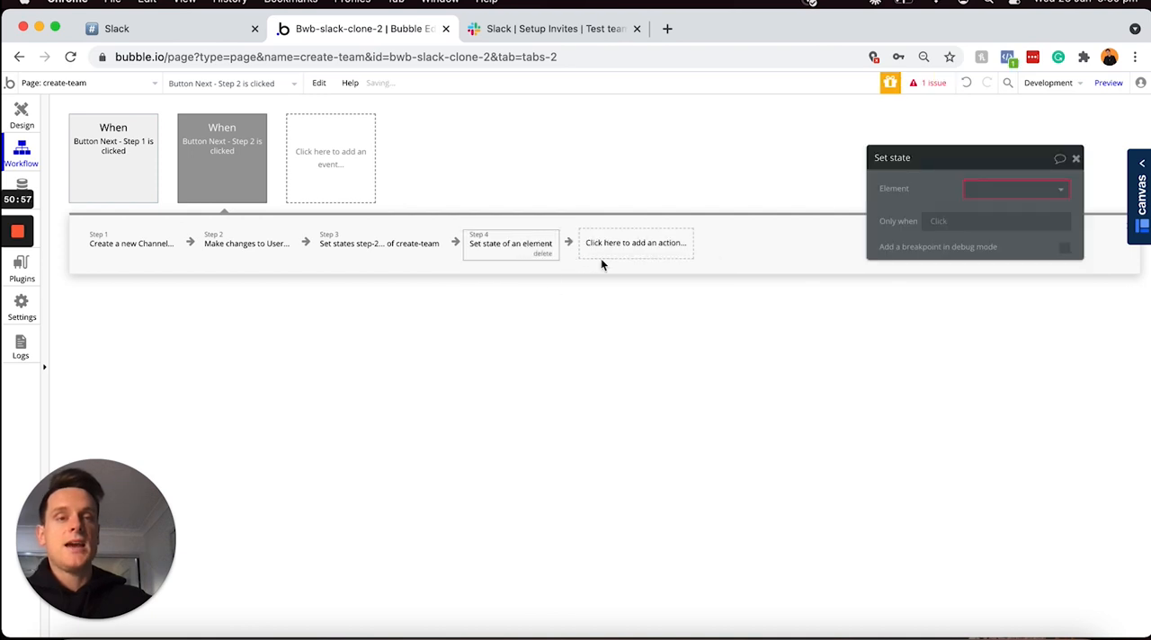
{"action": "left_click", "coordinate": [973, 191]}
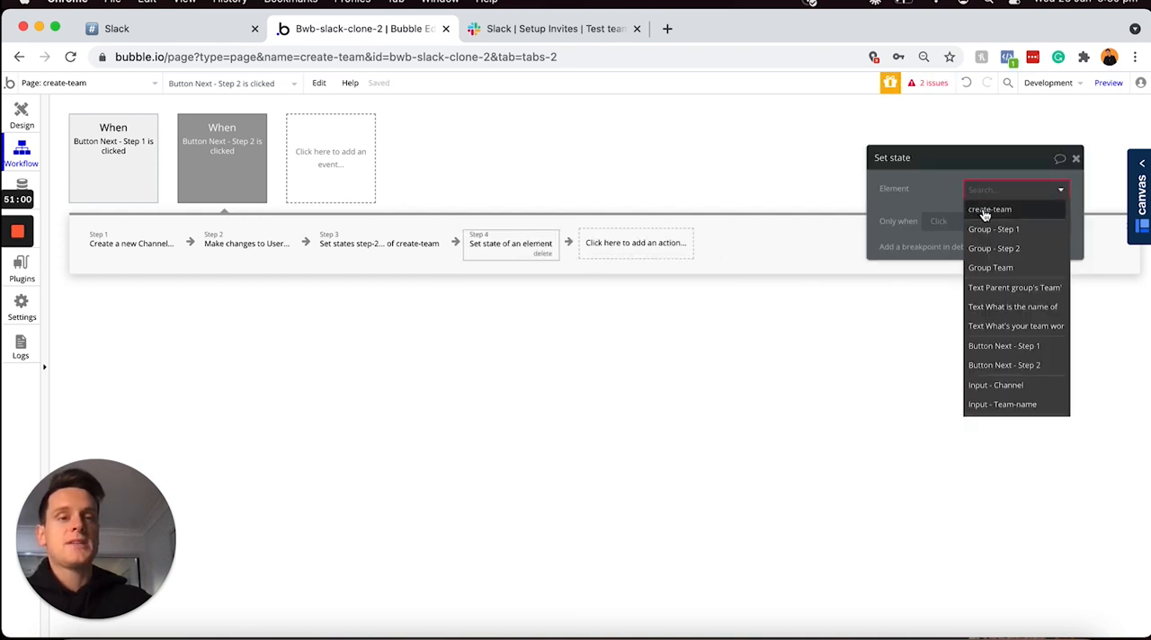
{"action": "left_click", "coordinate": [986, 212]}
Make the new Set state action change the custom state step-3 to "yes".
{"action": "left_click", "coordinate": [986, 215]}
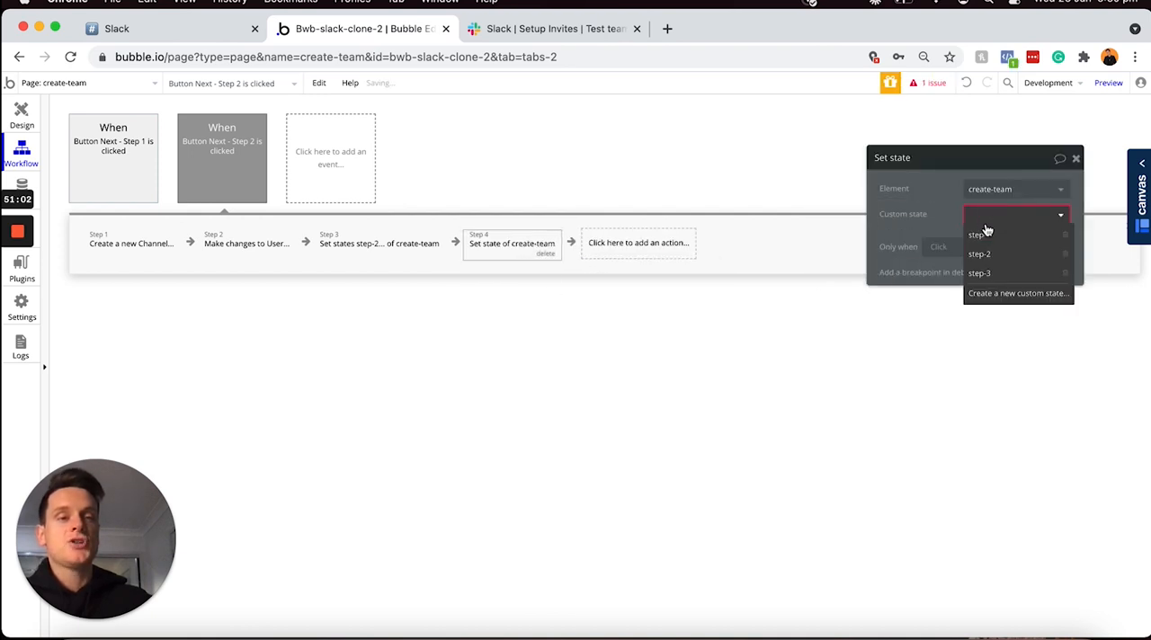
{"action": "left_click", "coordinate": [986, 274]}
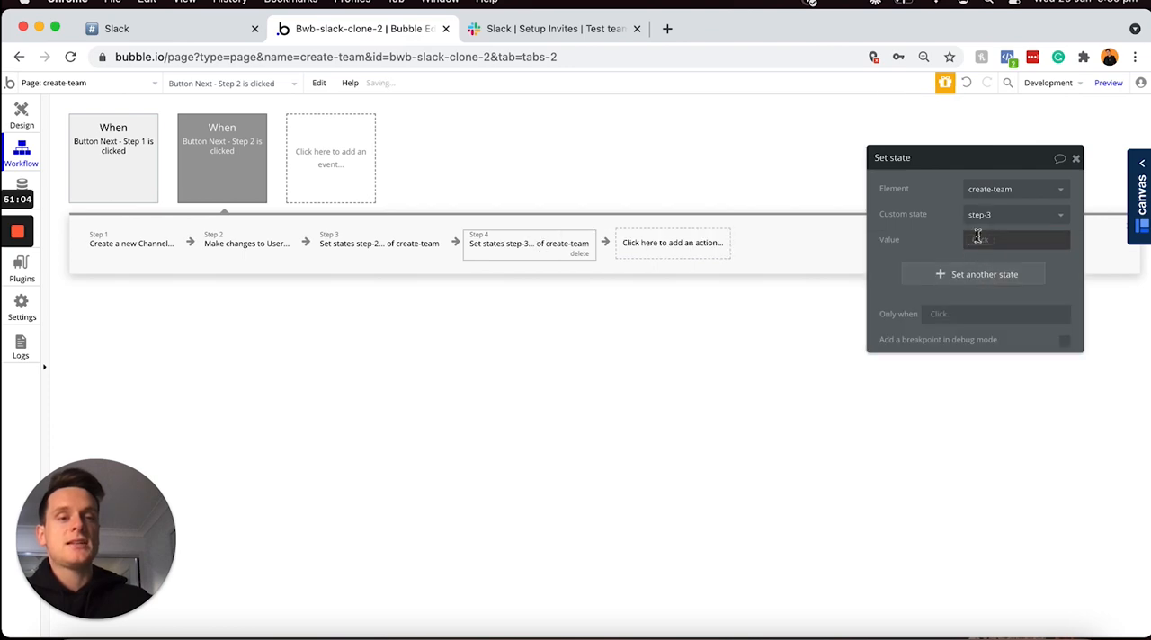
{"action": "left_click", "coordinate": [977, 238]}
{"action": "left_click", "coordinate": [990, 277]}
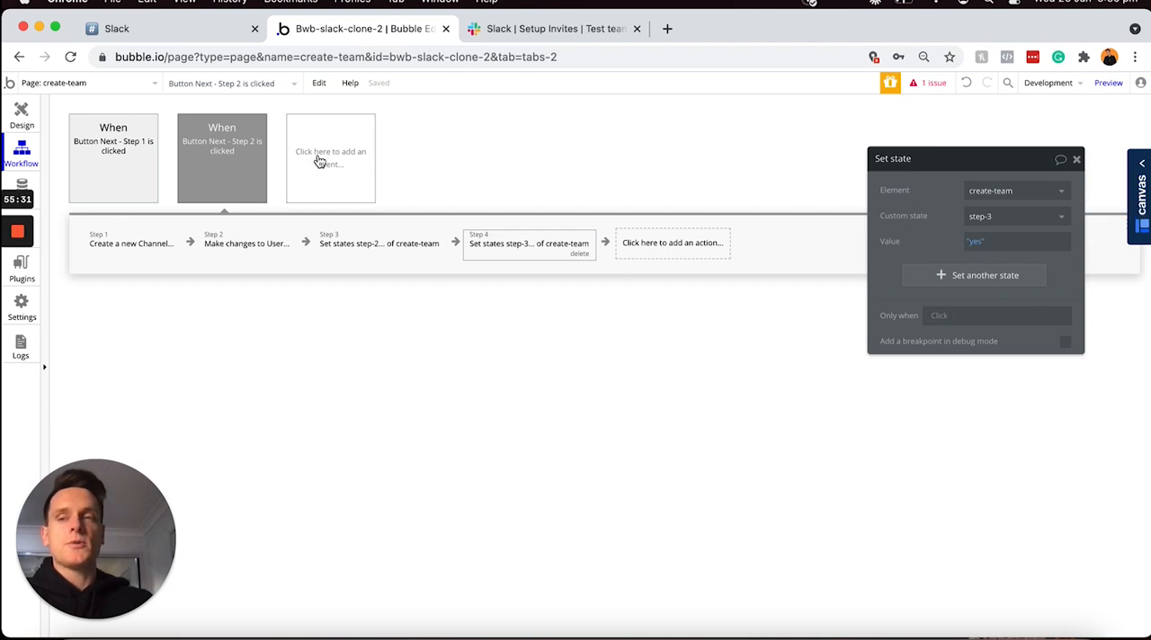
Draw a group about 230 by 139 px inside the purple sidebar, just below the team name text.
{"action": "left_click", "coordinate": [20, 113]}
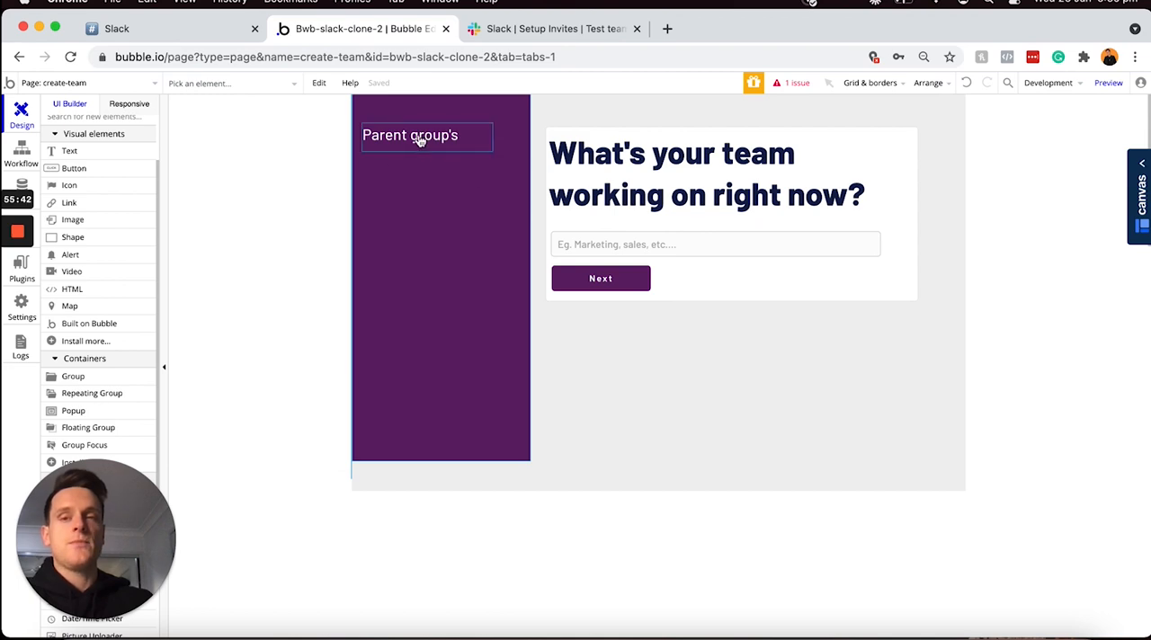
{"action": "left_click", "coordinate": [87, 378]}
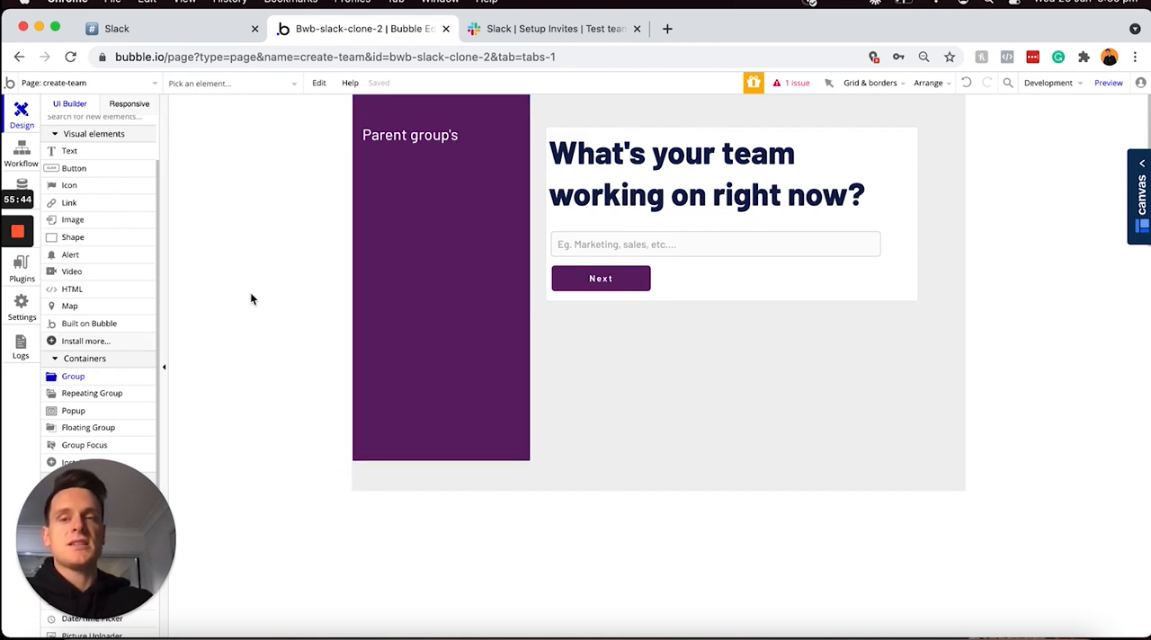
{"action": "mouse_move", "coordinate": [391, 177]}
{"action": "left_mouse_down"}
{"action": "mouse_move", "coordinate": [503, 257]}
{"action": "mouse_move", "coordinate": [517, 251]}
{"action": "left_mouse_up"}
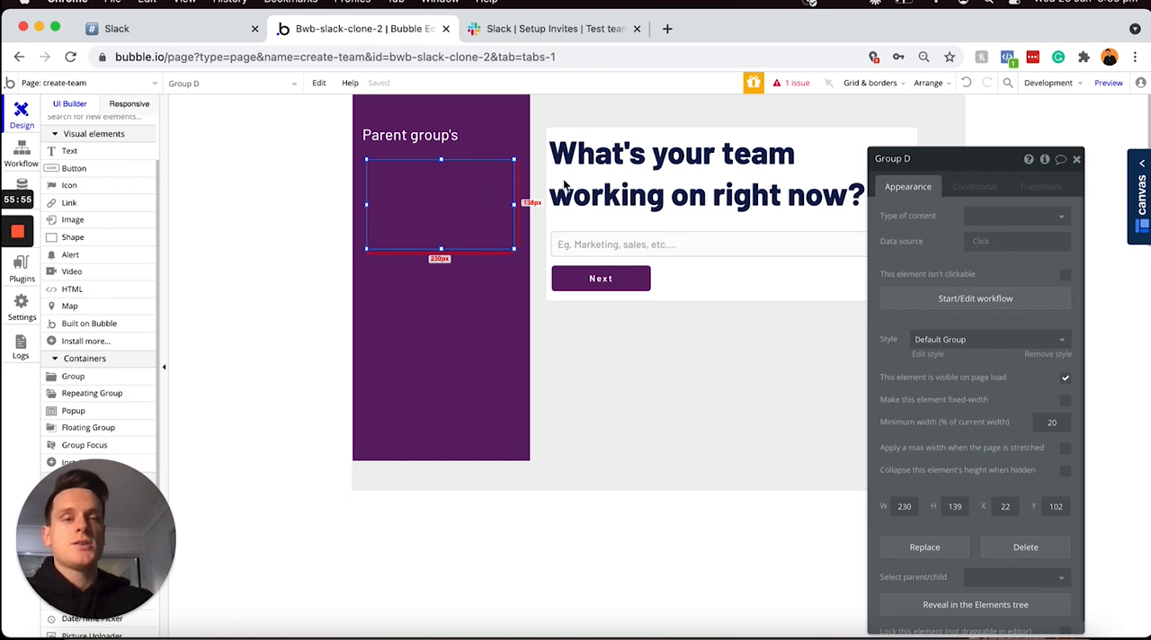
Name the new sidebar group "Group - Channel" and set its type of content to Channel.
{"action": "left_click", "coordinate": [928, 162]}
{"action": "key", "text": "BackSpace"}
{"action": "key", "text": "BackSpace"}
{"action": "type", "text": "- Channel"}
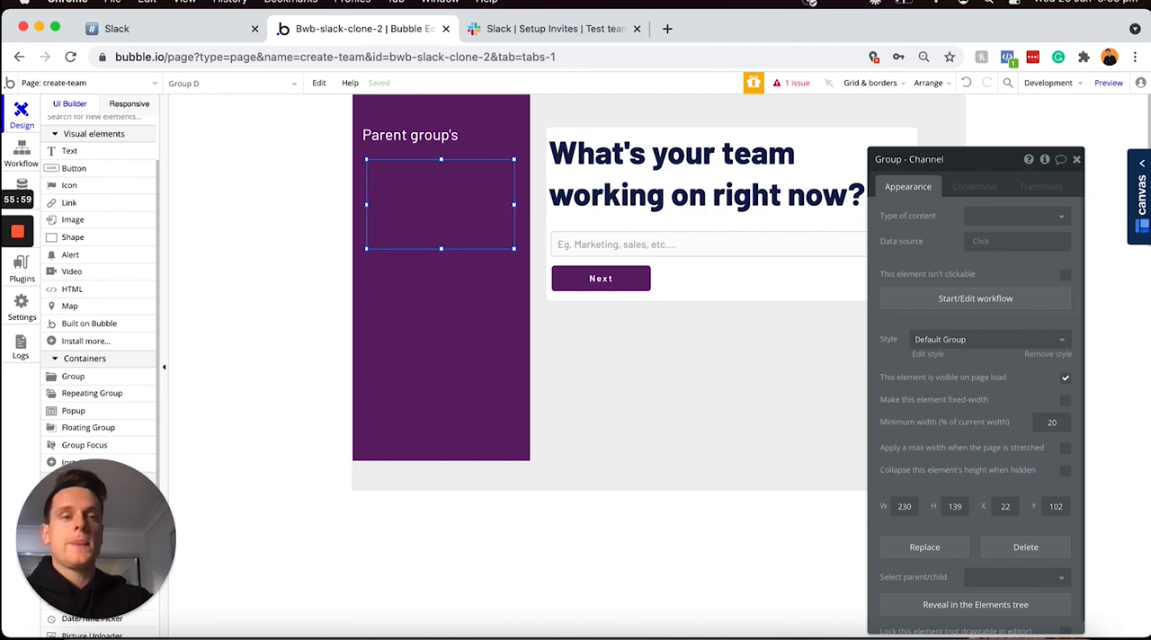
{"action": "left_click", "coordinate": [981, 215]}
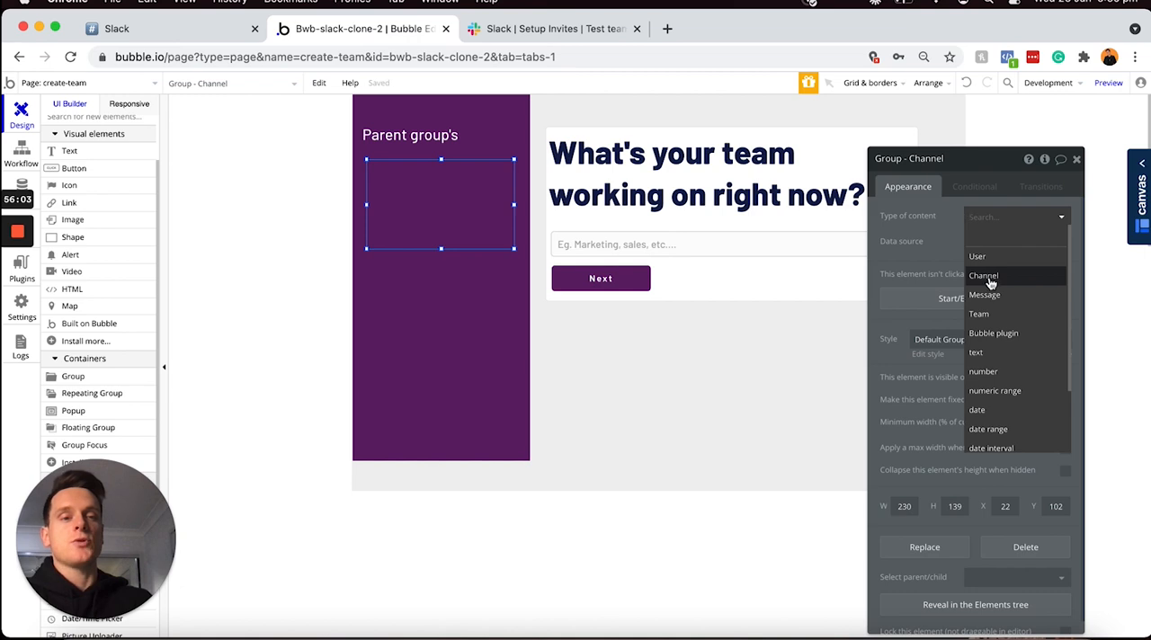
{"action": "left_click", "coordinate": [989, 278]}
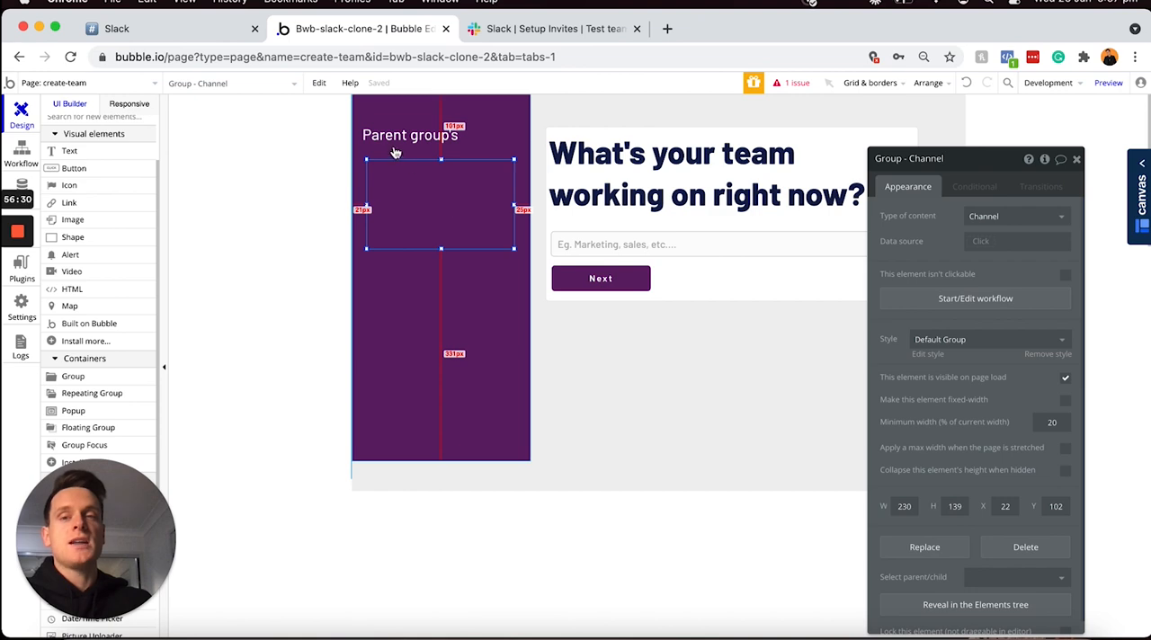
Check the Create a new Channel action in the Step 2 workflow and set Group - Channel's data source to a search for Channels.
{"action": "left_click", "coordinate": [23, 155]}
{"action": "left_click", "coordinate": [140, 243]}
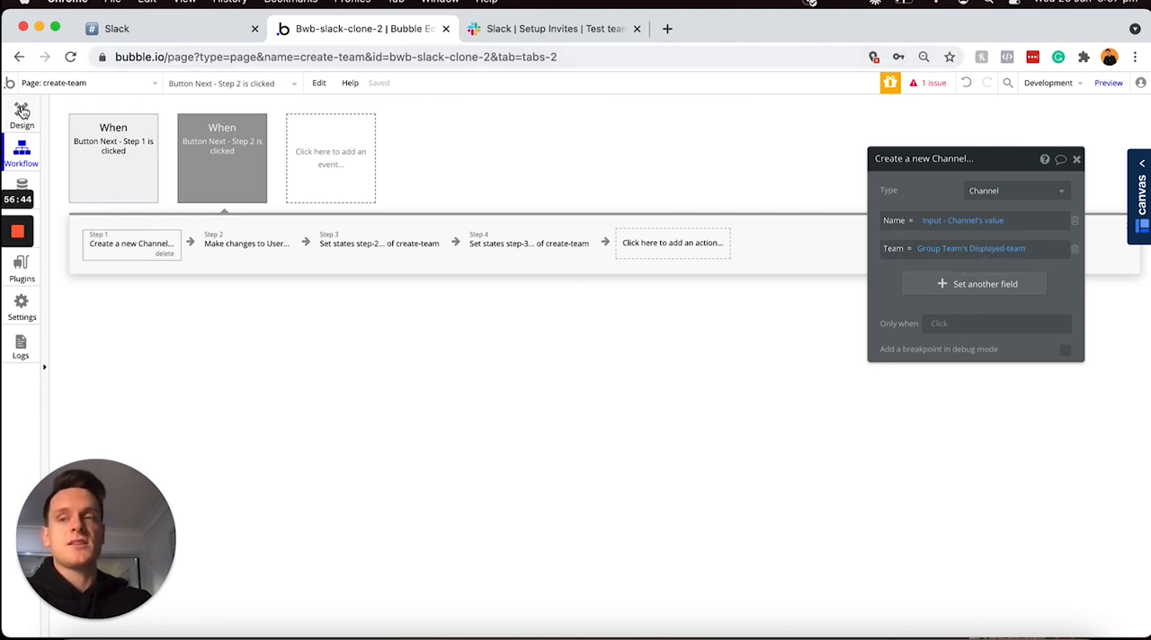
{"action": "left_click", "coordinate": [22, 113]}
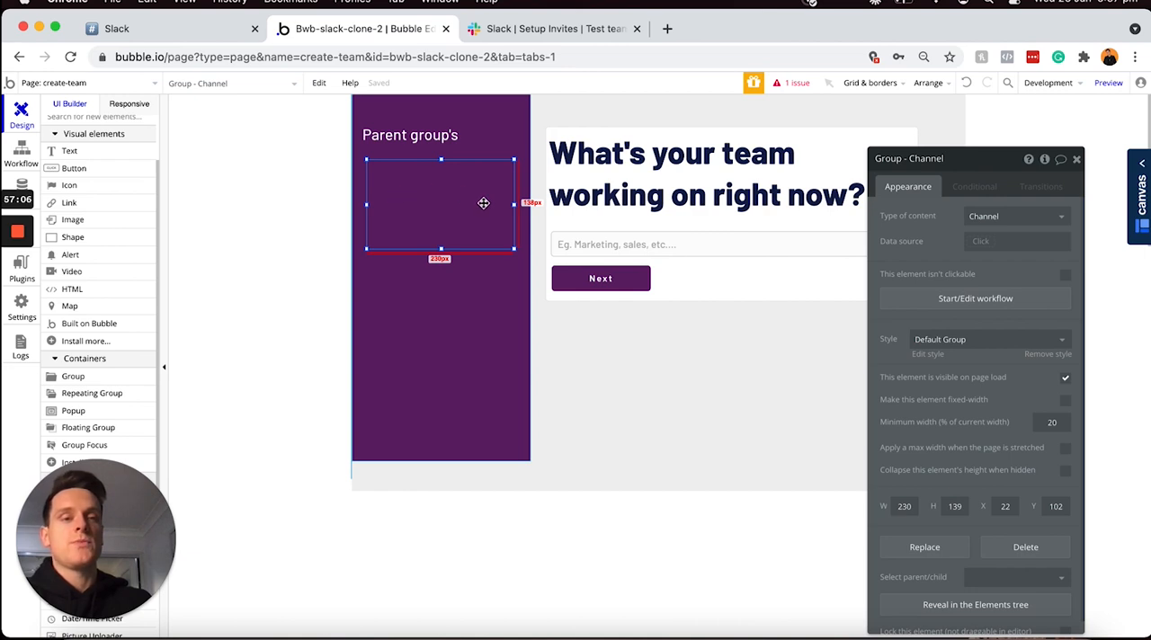
{"action": "left_click", "coordinate": [976, 243]}
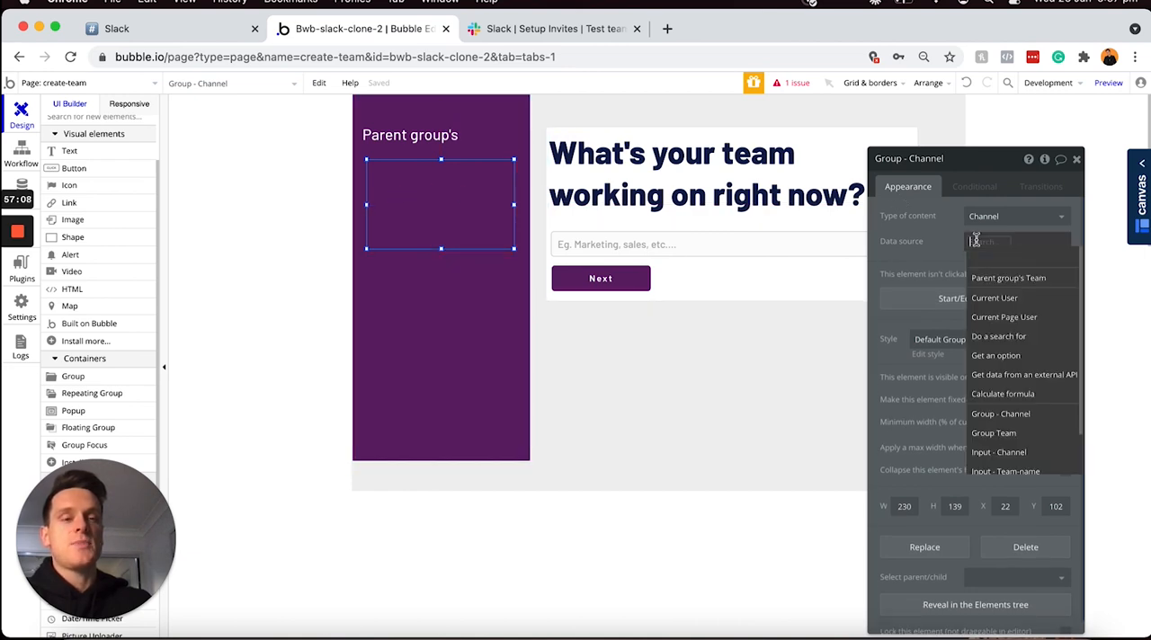
{"action": "left_click", "coordinate": [1007, 338]}
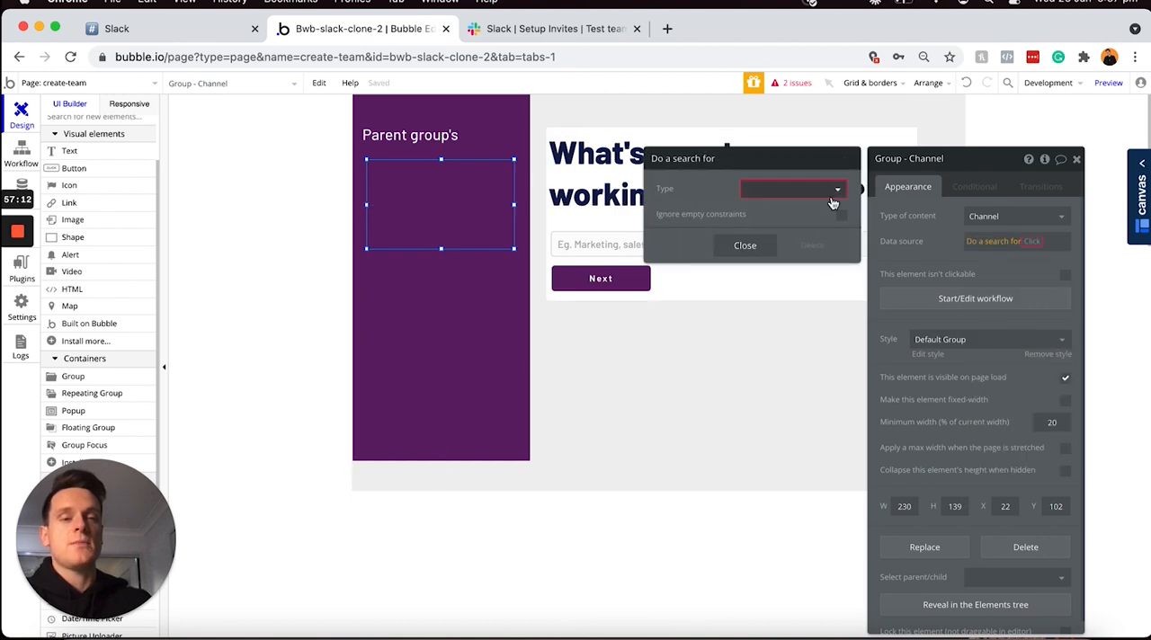
{"action": "left_click", "coordinate": [831, 202]}
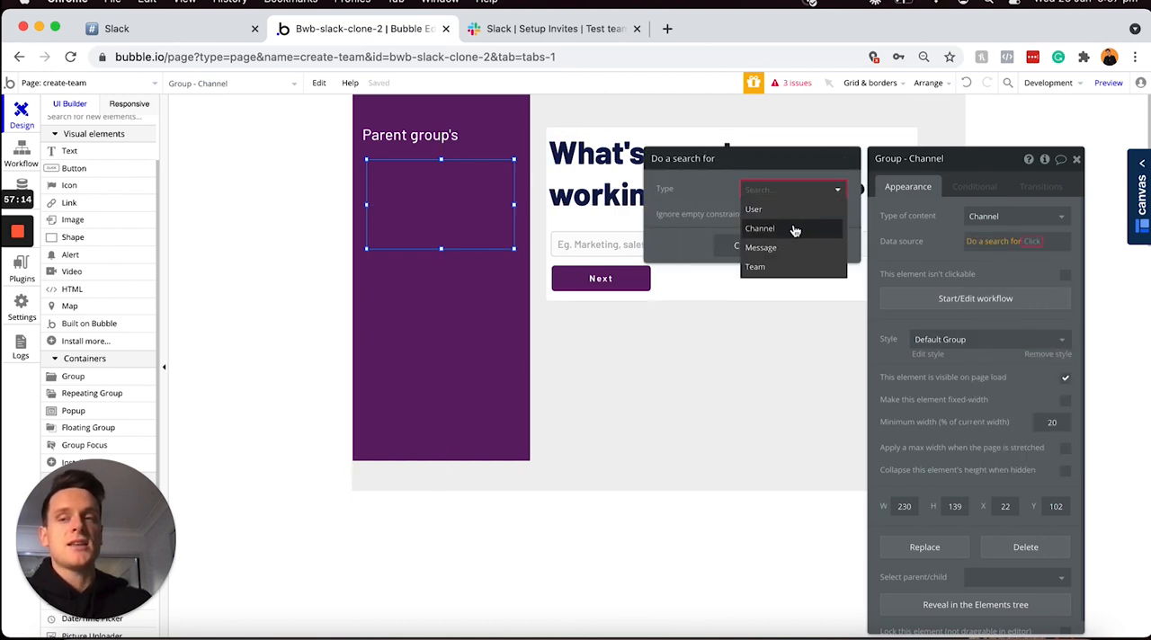
{"action": "left_click", "coordinate": [760, 229]}
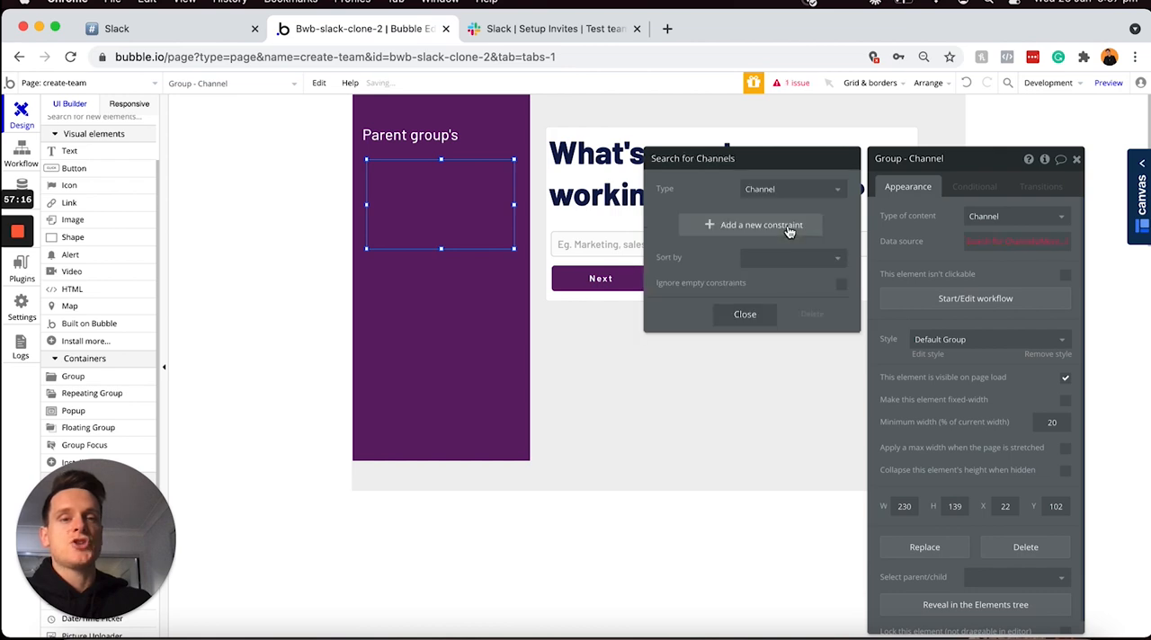
Constrain the Channels search so that Team = Parent group's Team.
{"action": "left_click", "coordinate": [730, 225]}
{"action": "left_click", "coordinate": [669, 219]}
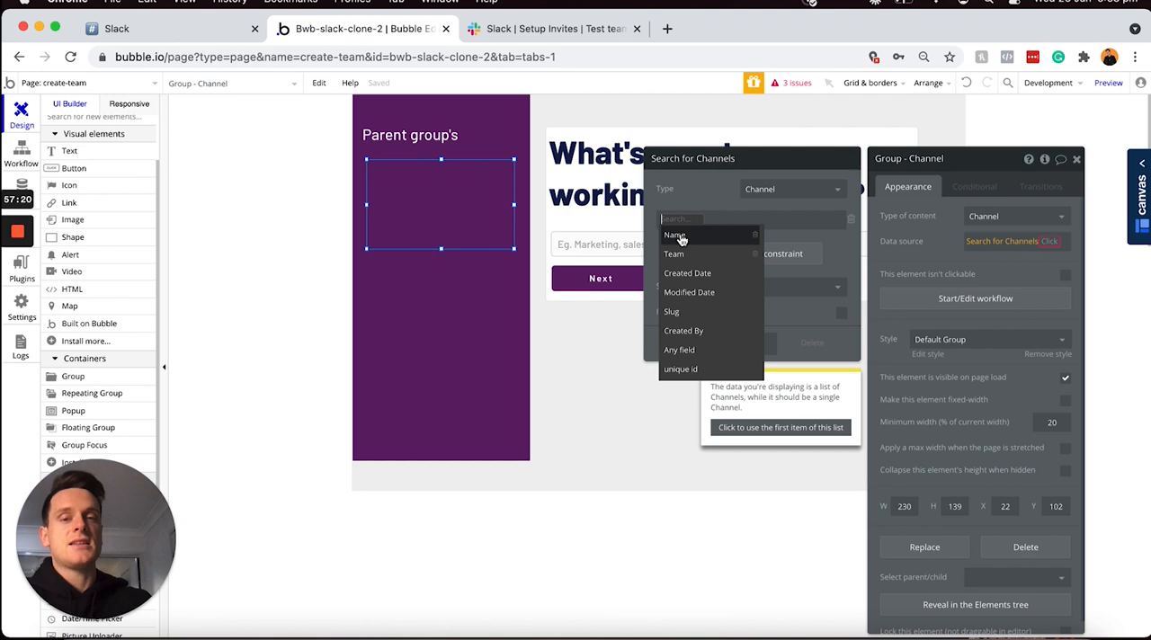
{"action": "left_click", "coordinate": [676, 254]}
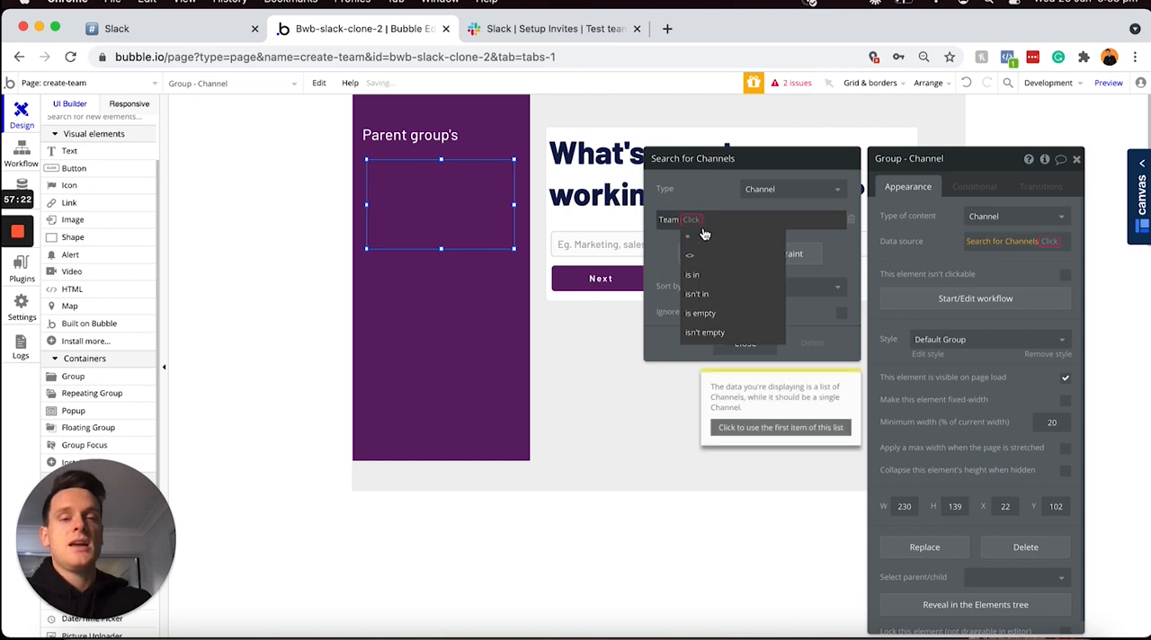
{"action": "left_click", "coordinate": [699, 234]}
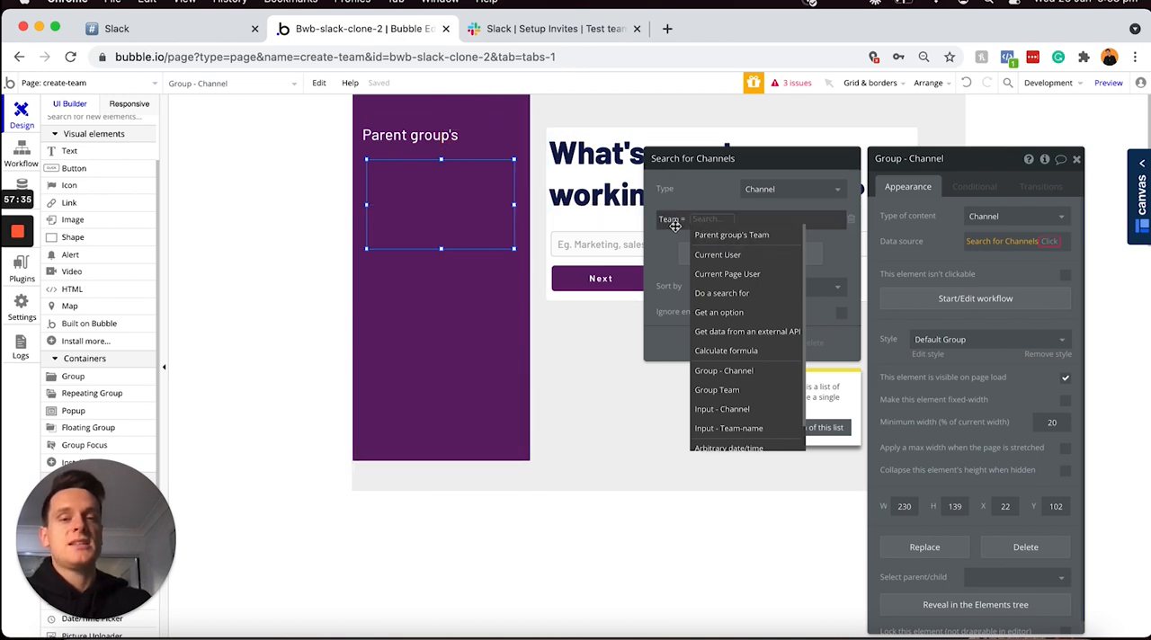
{"action": "left_click", "coordinate": [727, 238]}
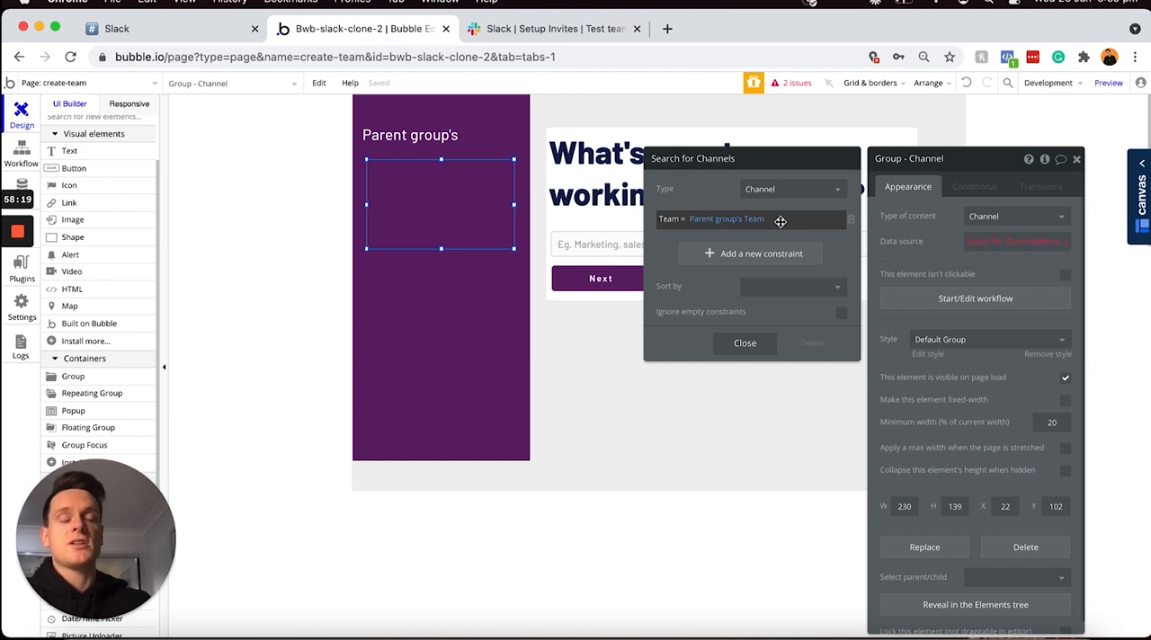
Limit Group - Channel's data source to the first item of the search and review the search's Team constraint.
{"action": "left_click", "coordinate": [1053, 243]}
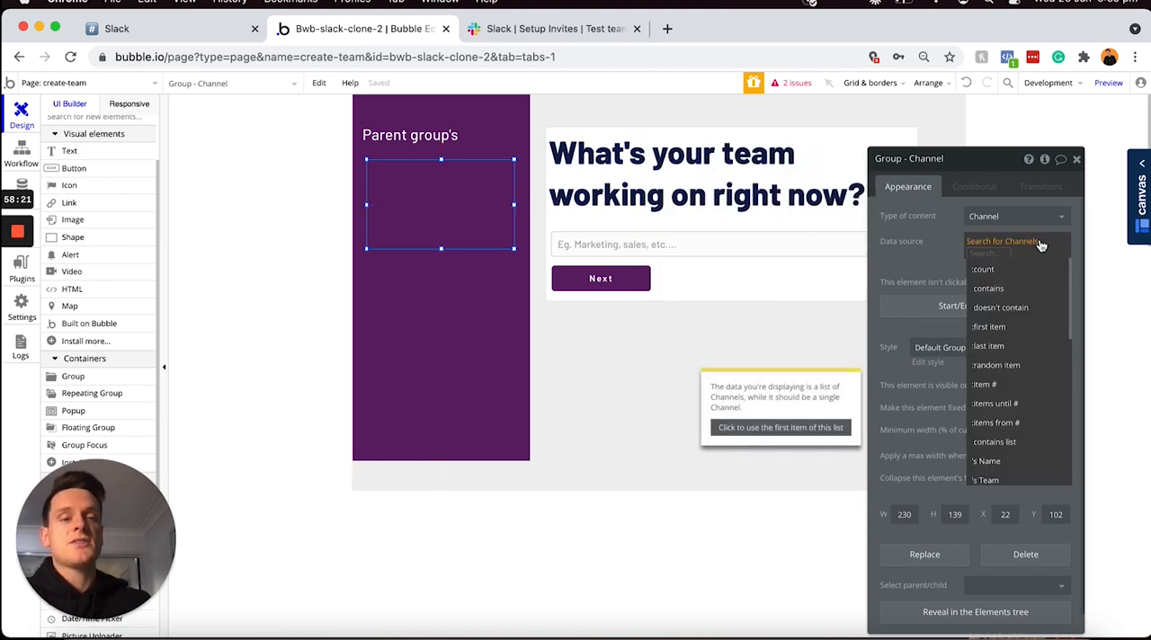
{"action": "left_click", "coordinate": [983, 328]}
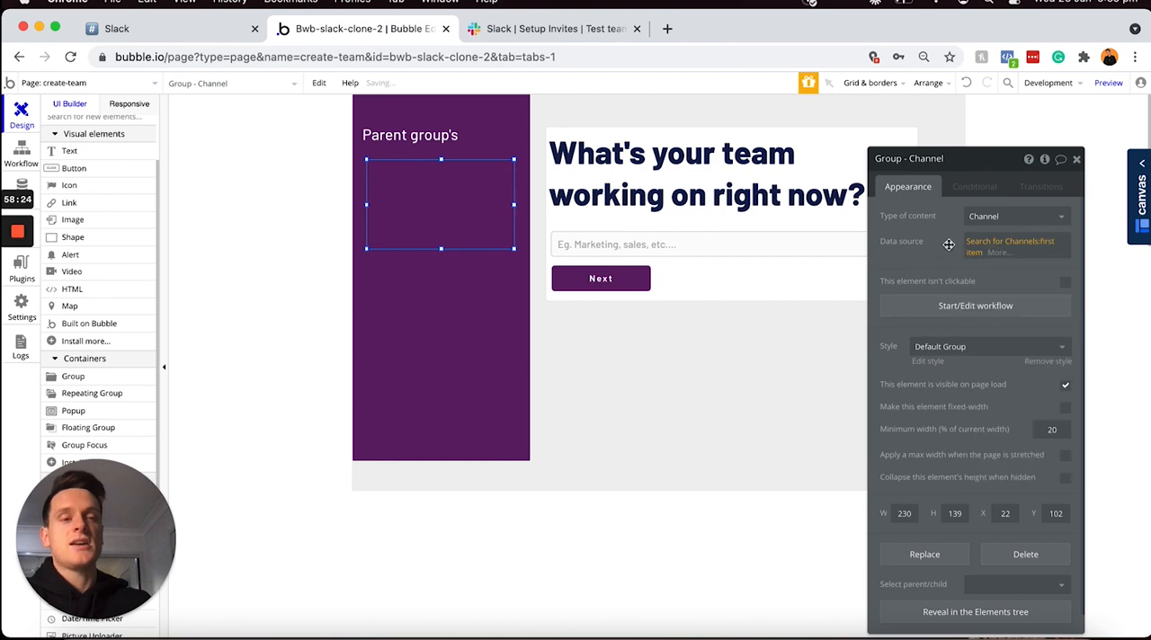
{"action": "left_click", "coordinate": [998, 242]}
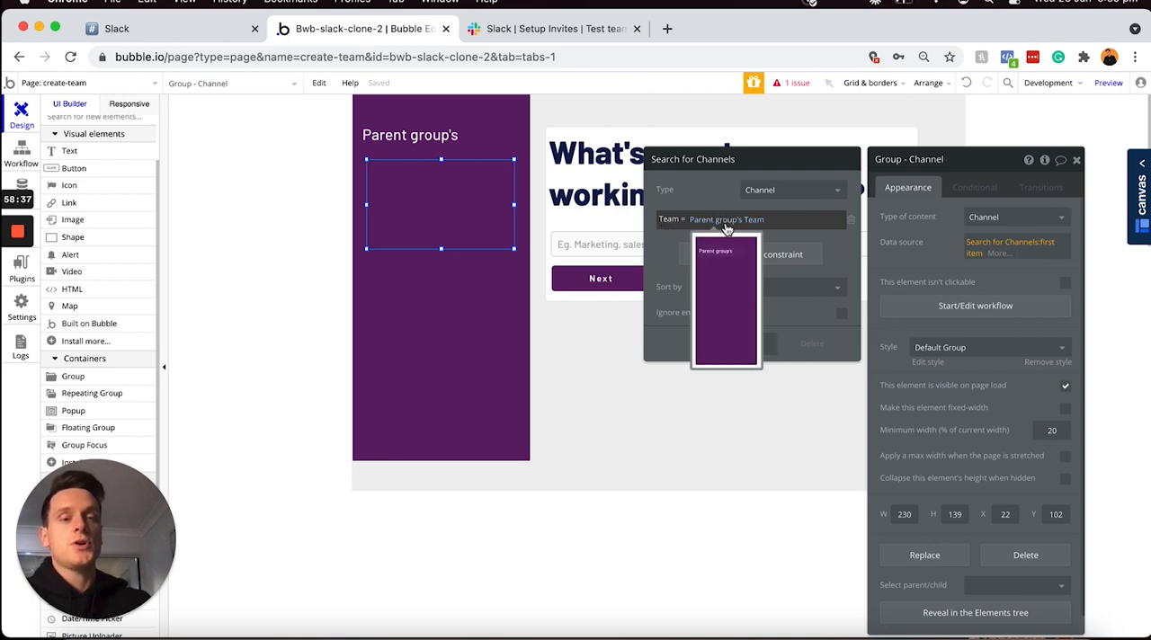
{"action": "left_click", "coordinate": [931, 245]}
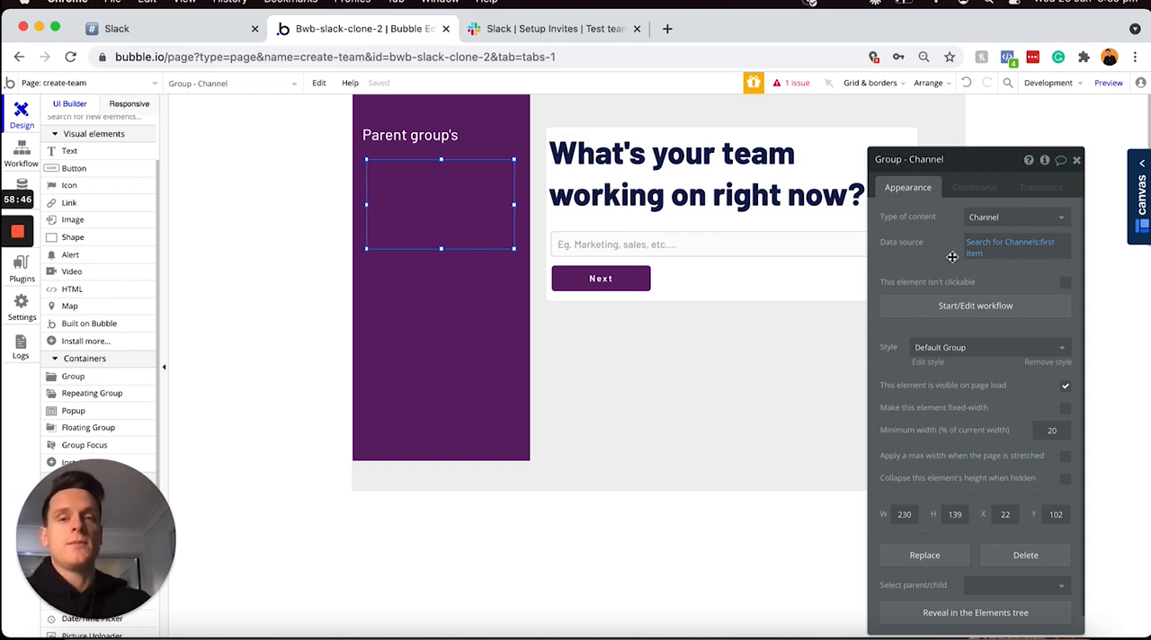
Add a text element reading "Channels" at the top of Group - Channel and apply the H2 Heading - Light style.
{"action": "left_click", "coordinate": [70, 151]}
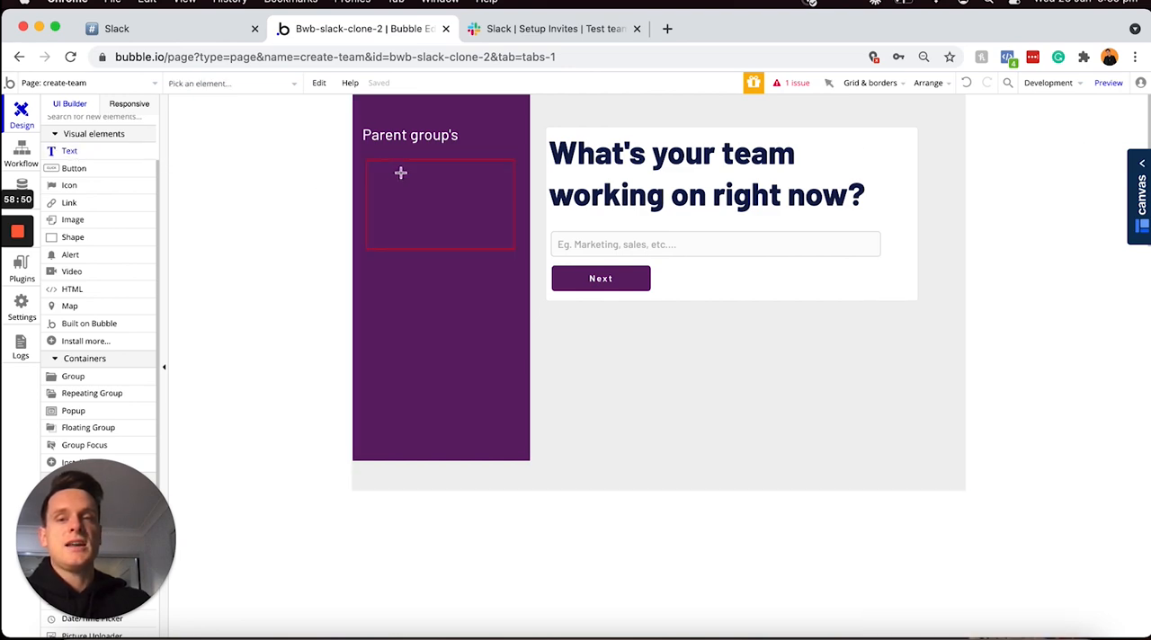
{"action": "left_click_drag", "start_coordinate": [374, 166], "coordinate": [502, 199]}
{"action": "type", "text": "c"}
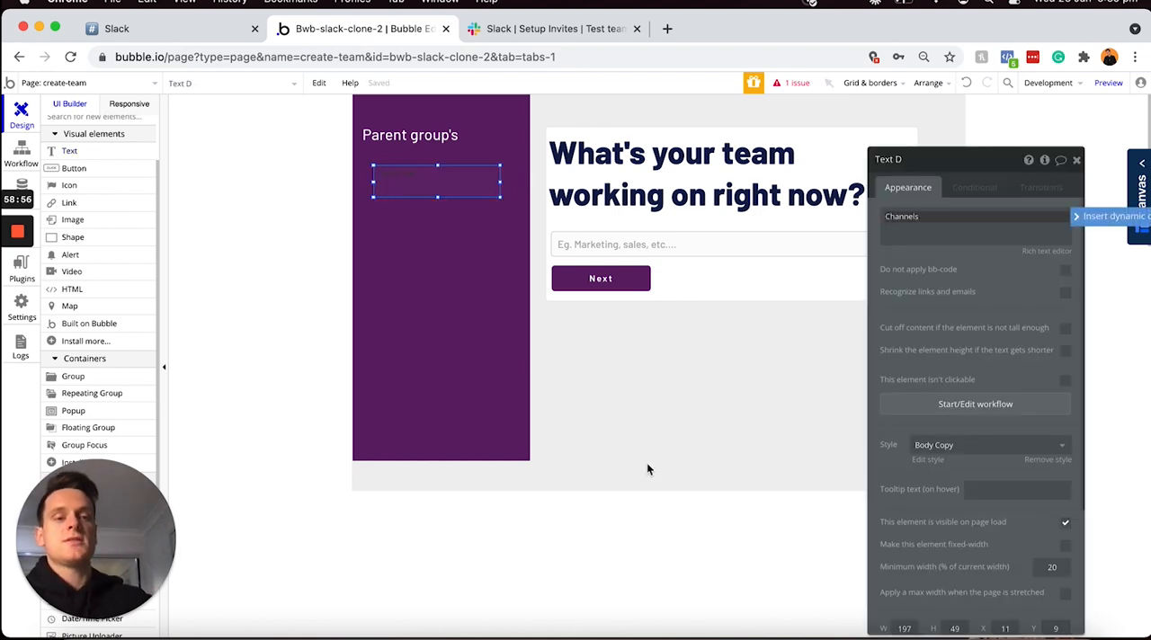
{"action": "left_click", "coordinate": [943, 445]}
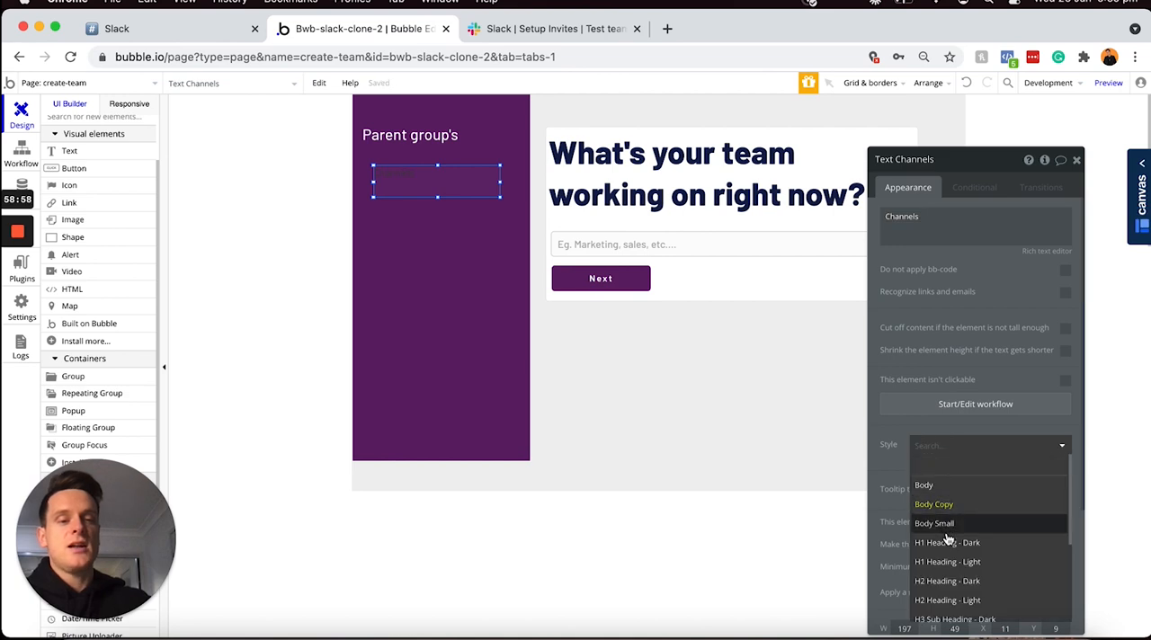
{"action": "left_click", "coordinate": [942, 599]}
Move Group - Channel up and left to about X 17, Y 87, and shorten the Channels text to about 38 px high.
{"action": "left_click", "coordinate": [459, 223]}
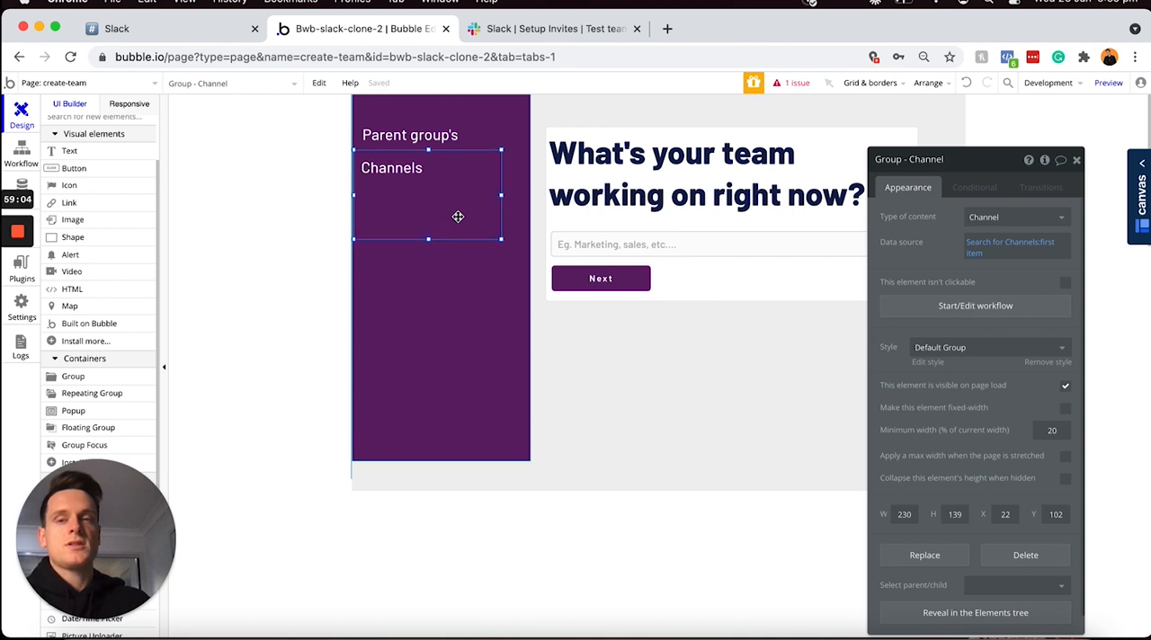
{"action": "left_click_drag", "start_coordinate": [458, 216], "coordinate": [391, 163]}
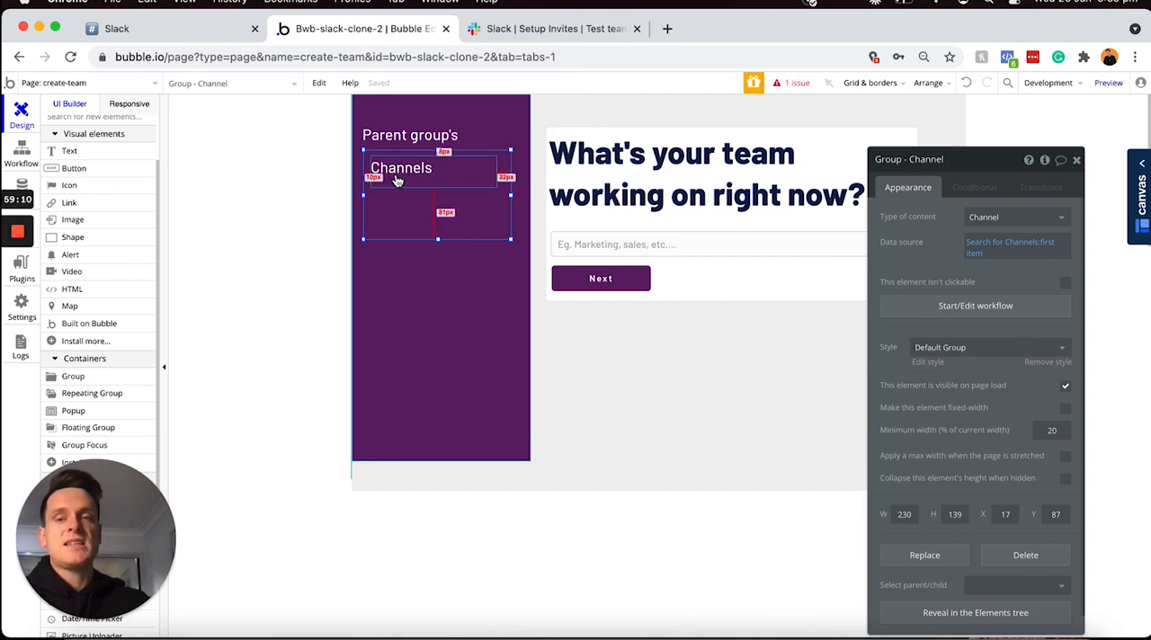
{"action": "left_click", "coordinate": [406, 174]}
{"action": "left_click_drag", "start_coordinate": [433, 187], "coordinate": [434, 182]}
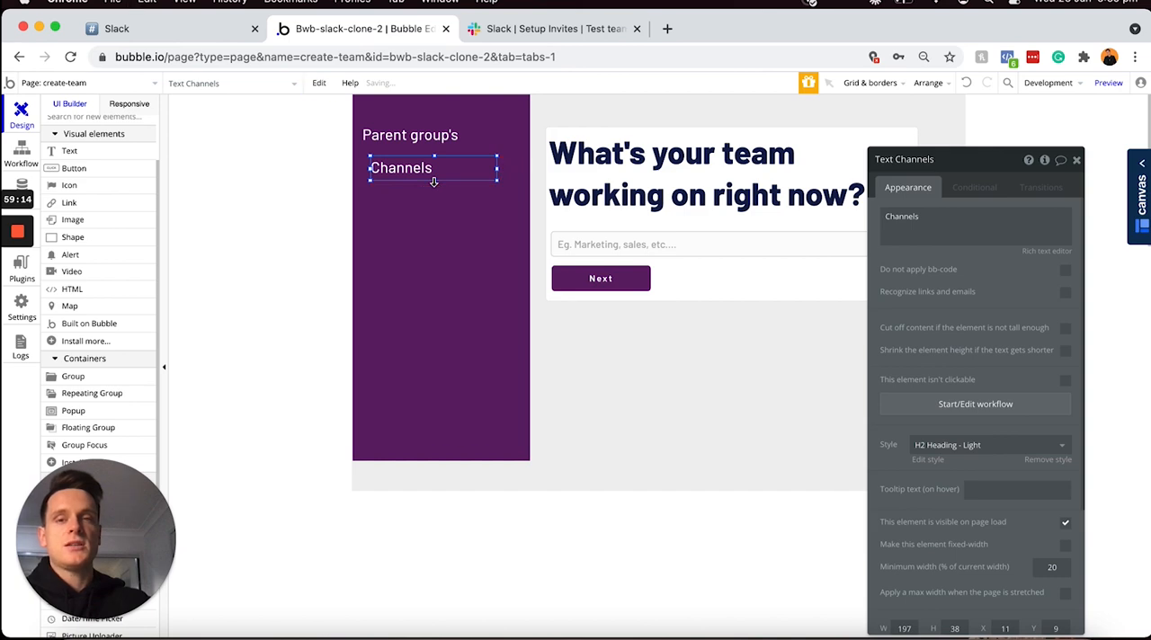
Duplicate the Channels text directly below the original and replace its content with # followed by Parent group's Channel's Name.
{"action": "key", "text": "super+v"}
{"action": "left_click_drag", "start_coordinate": [411, 182], "coordinate": [411, 196]}
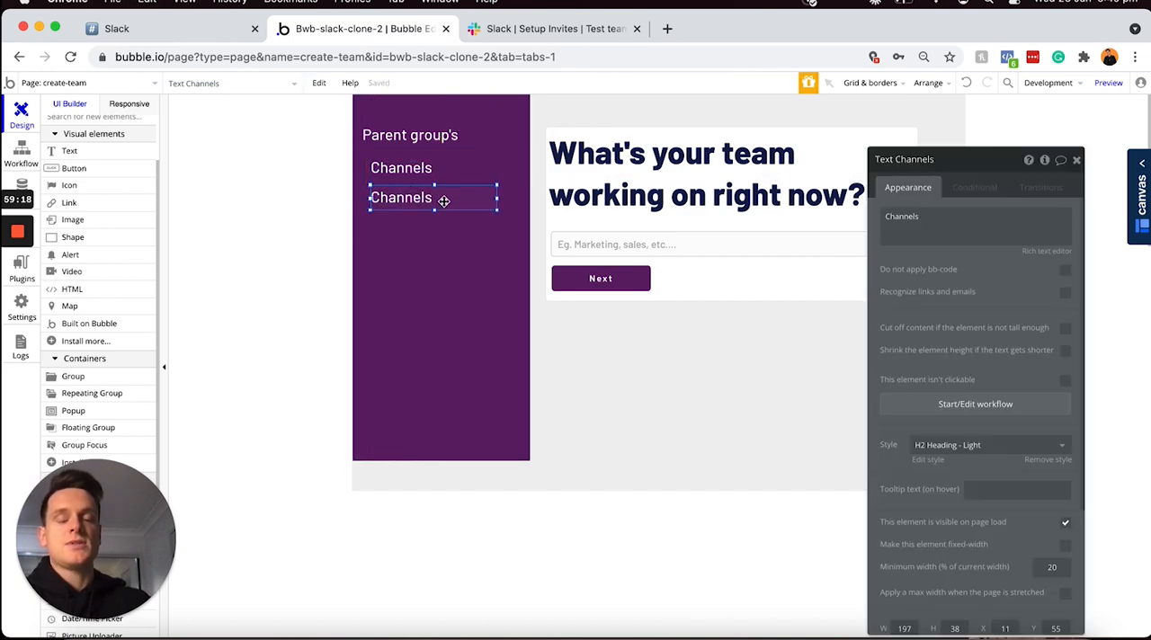
{"action": "left_click", "coordinate": [1016, 224]}
{"action": "key", "text": "super+a"}
{"action": "key", "text": "BackSpace"}
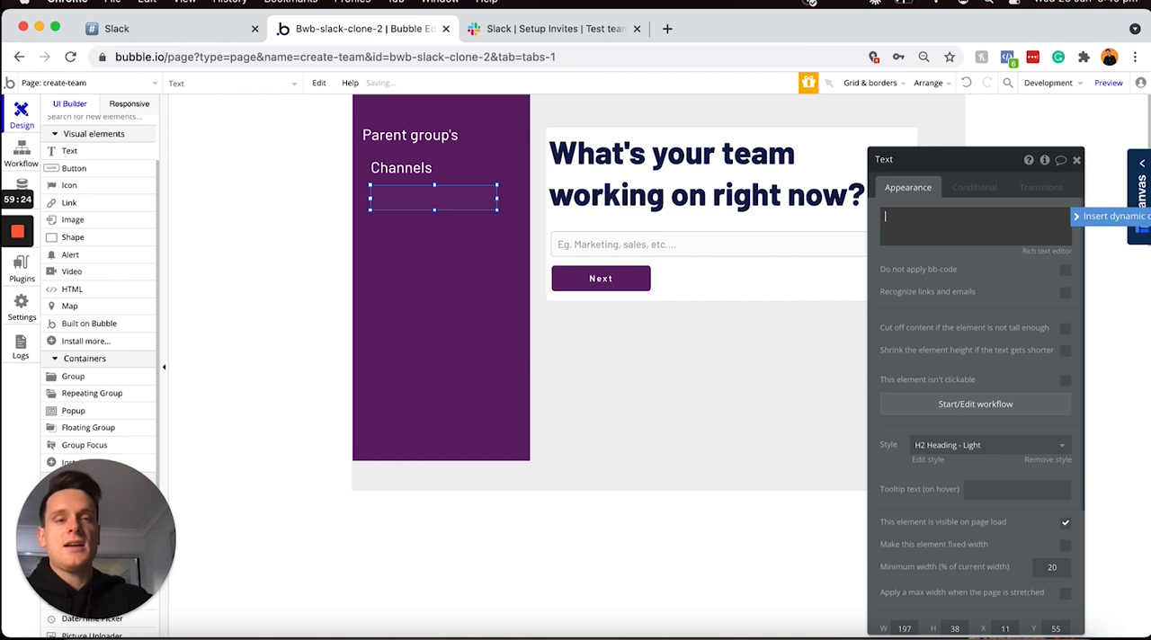
{"action": "left_click", "coordinate": [1105, 217]}
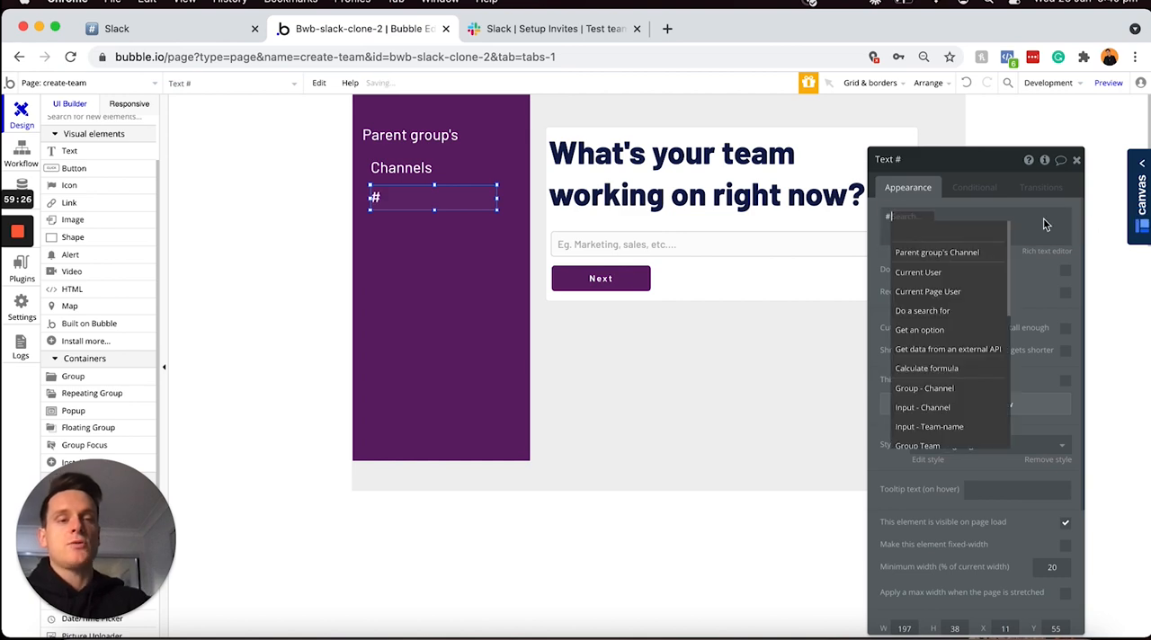
{"action": "left_click", "coordinate": [958, 257]}
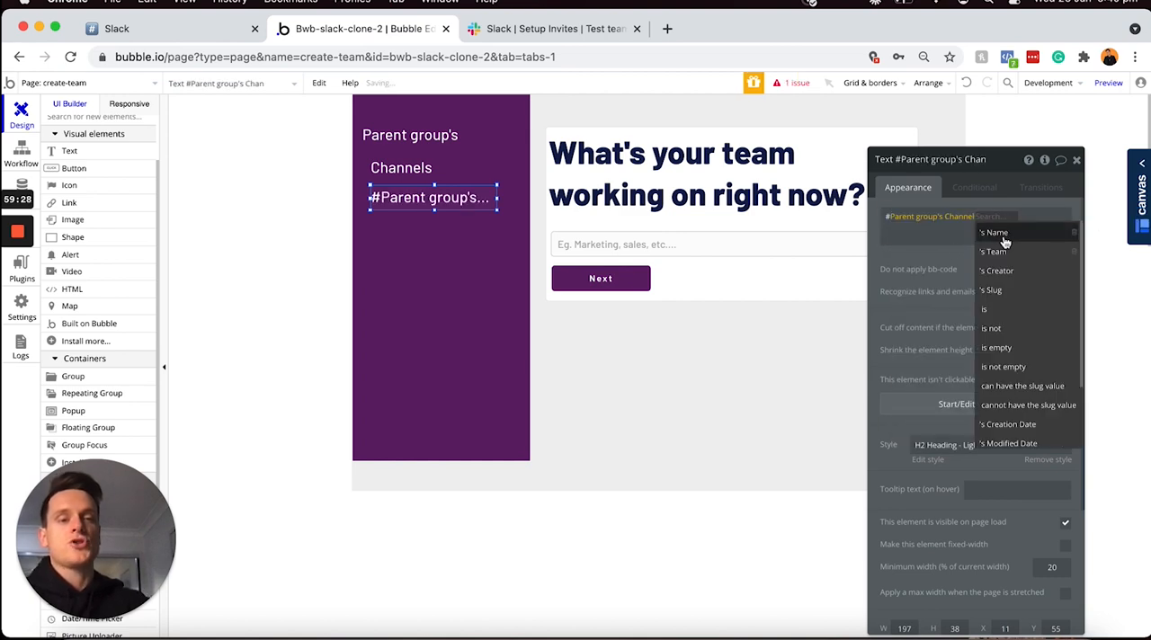
{"action": "left_click", "coordinate": [1002, 239]}
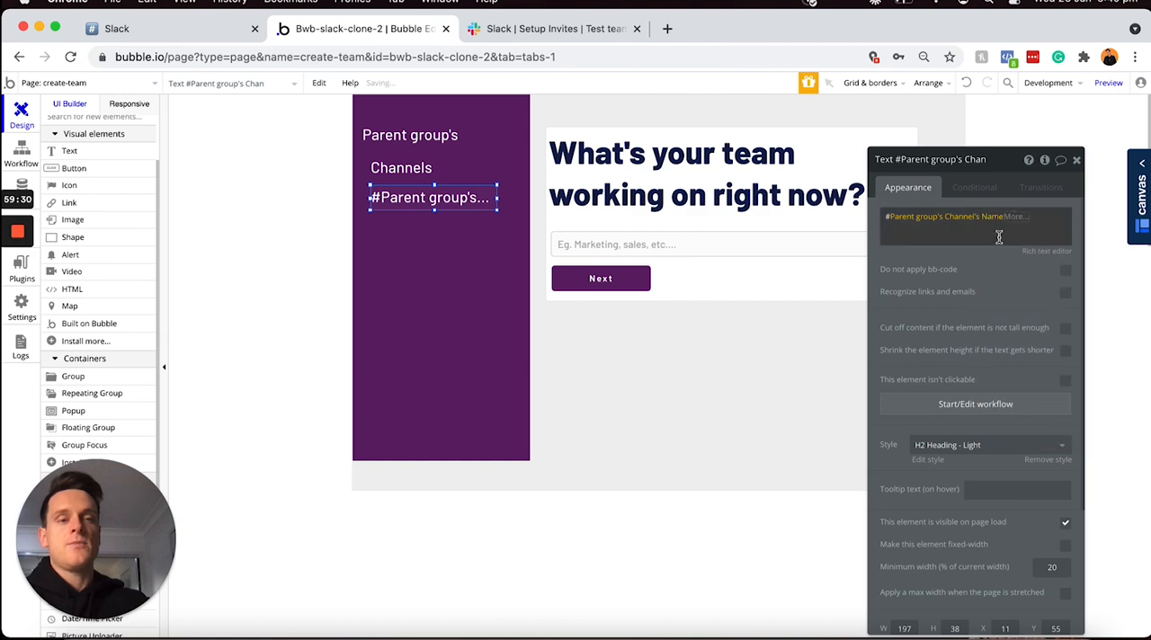
{"action": "left_click", "coordinate": [969, 221]}
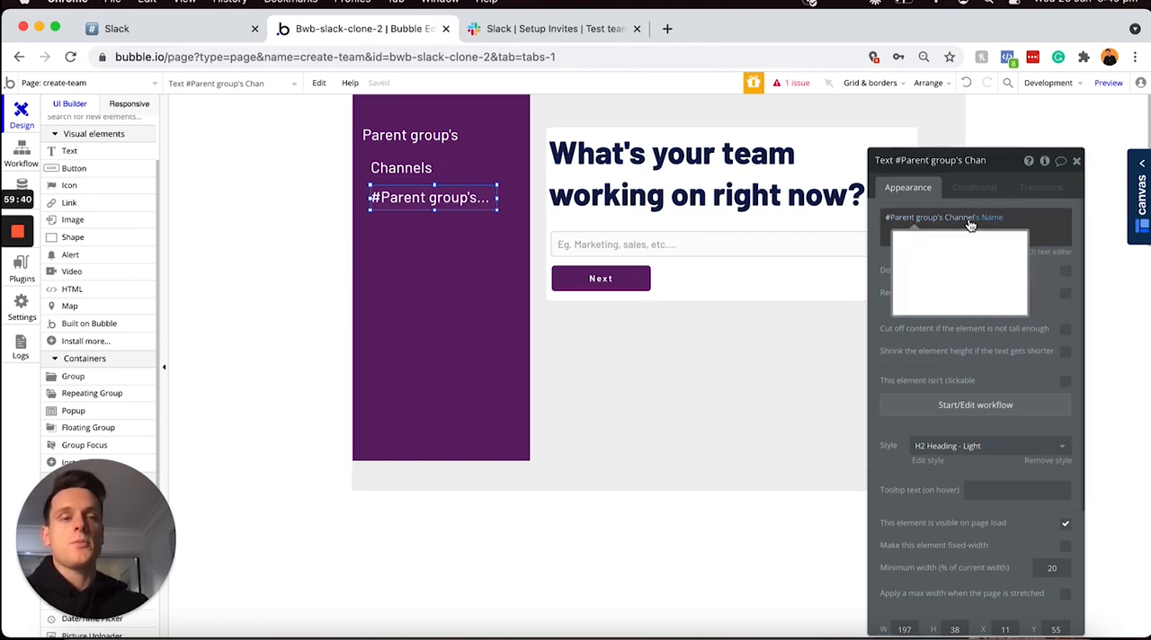
Shorten Group - Channel to about 110 px high so it fits closely around its two texts.
{"action": "left_click", "coordinate": [481, 230]}
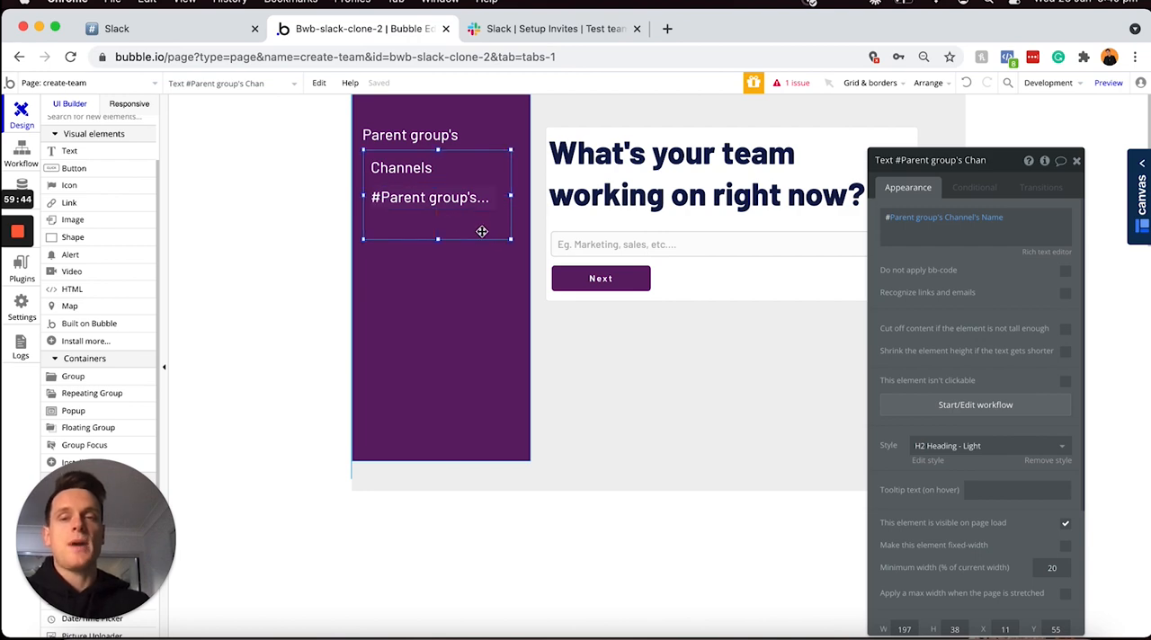
{"action": "left_click_drag", "start_coordinate": [438, 240], "coordinate": [437, 222]}
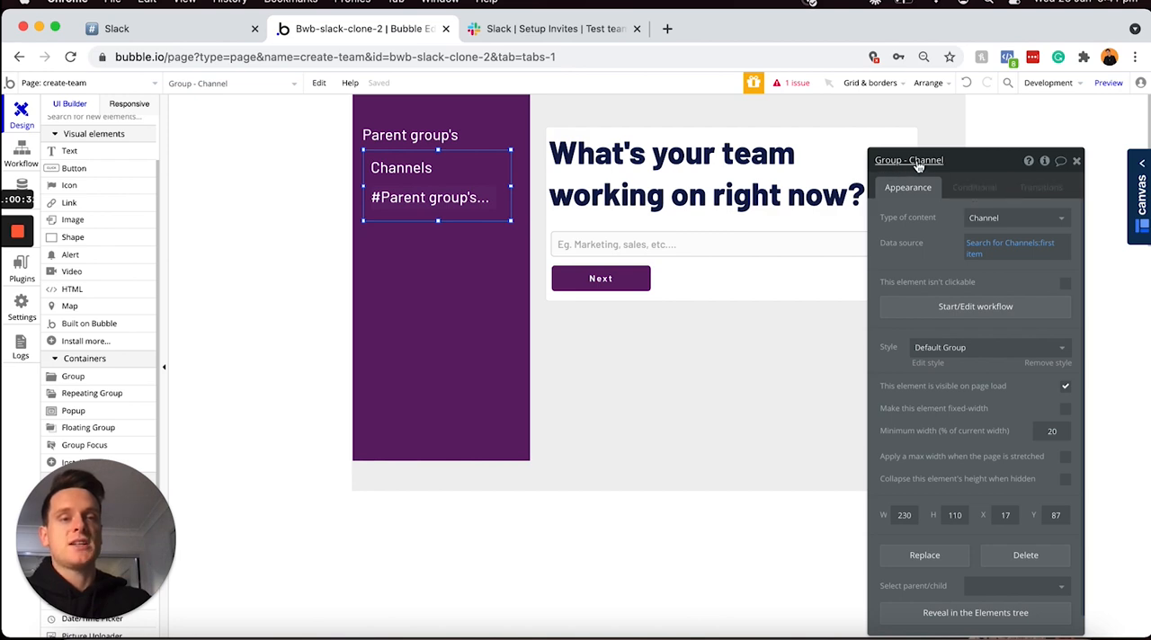
Start a condition on Group - Channel based on a search for the Channel type.
{"action": "left_click", "coordinate": [983, 191]}
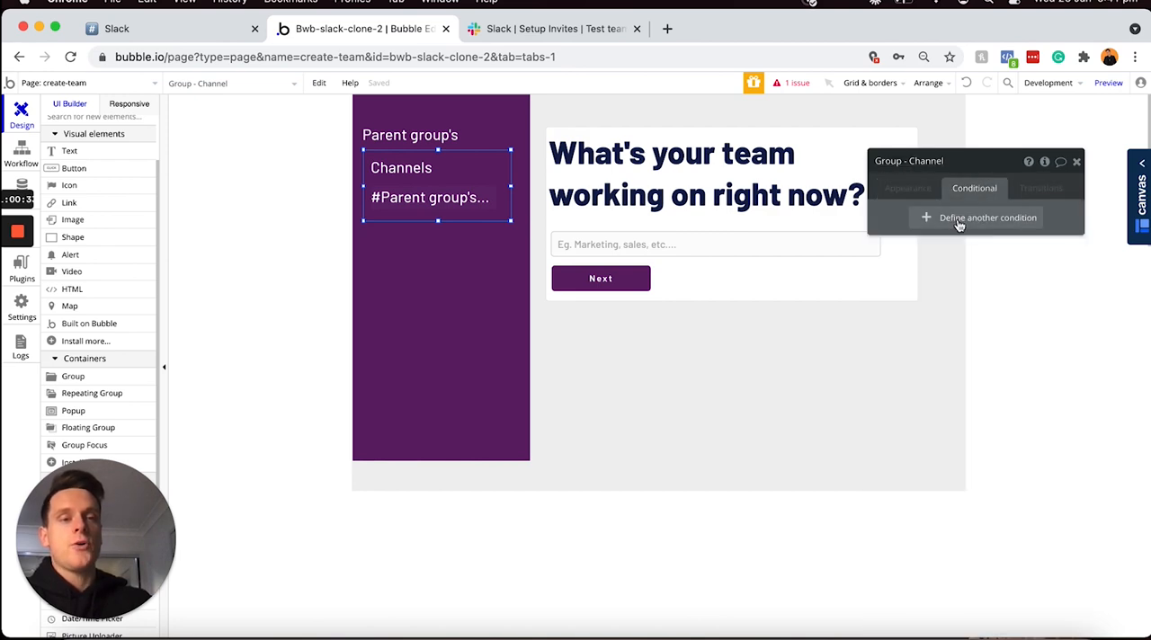
{"action": "left_click", "coordinate": [960, 221]}
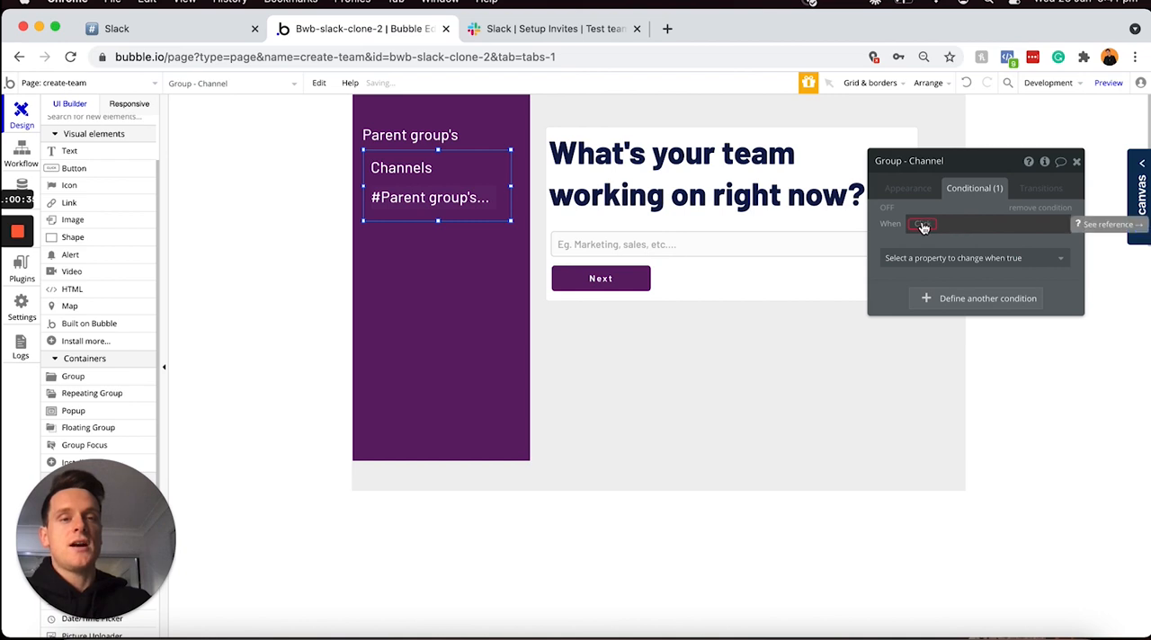
{"action": "left_click", "coordinate": [922, 227]}
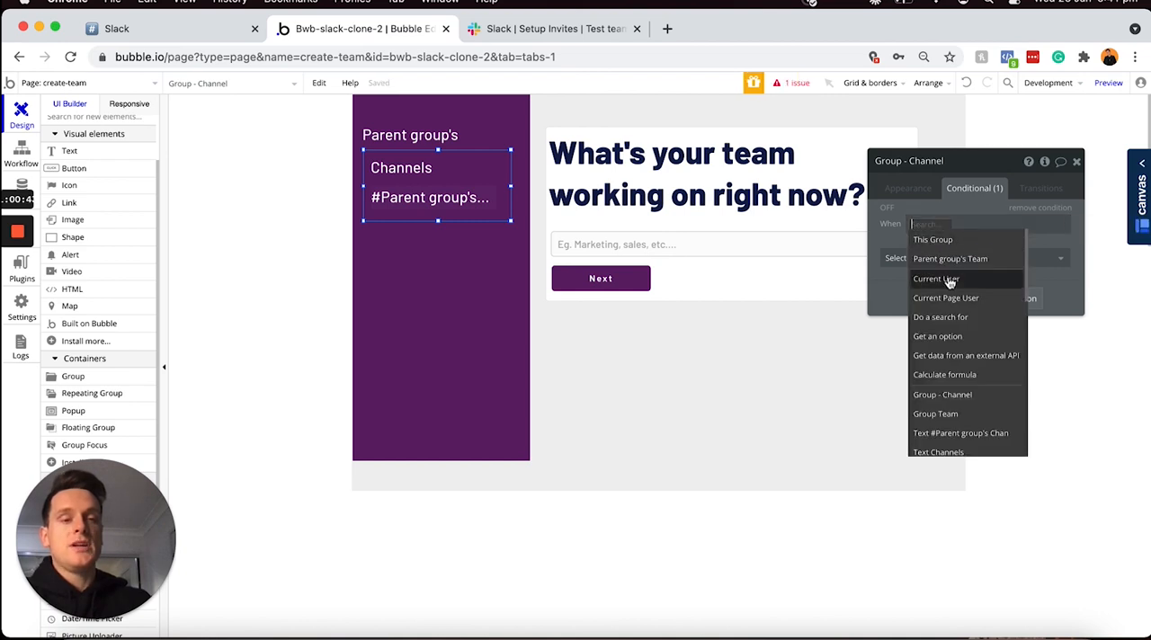
{"action": "left_click", "coordinate": [954, 315]}
{"action": "left_click", "coordinate": [812, 191]}
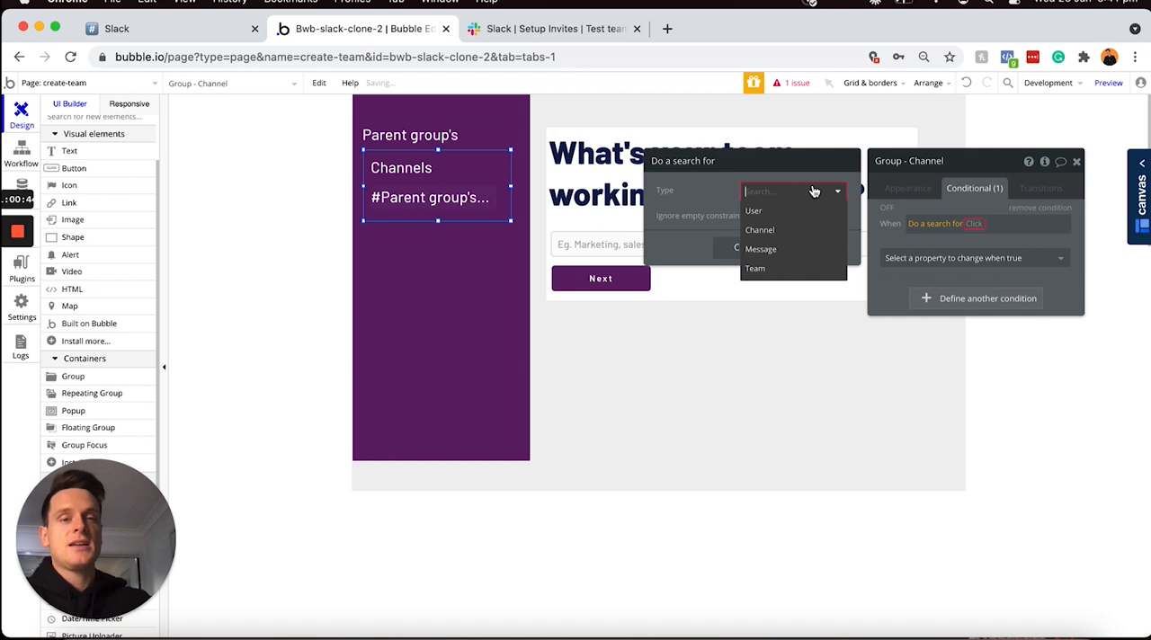
{"action": "left_click", "coordinate": [787, 232]}
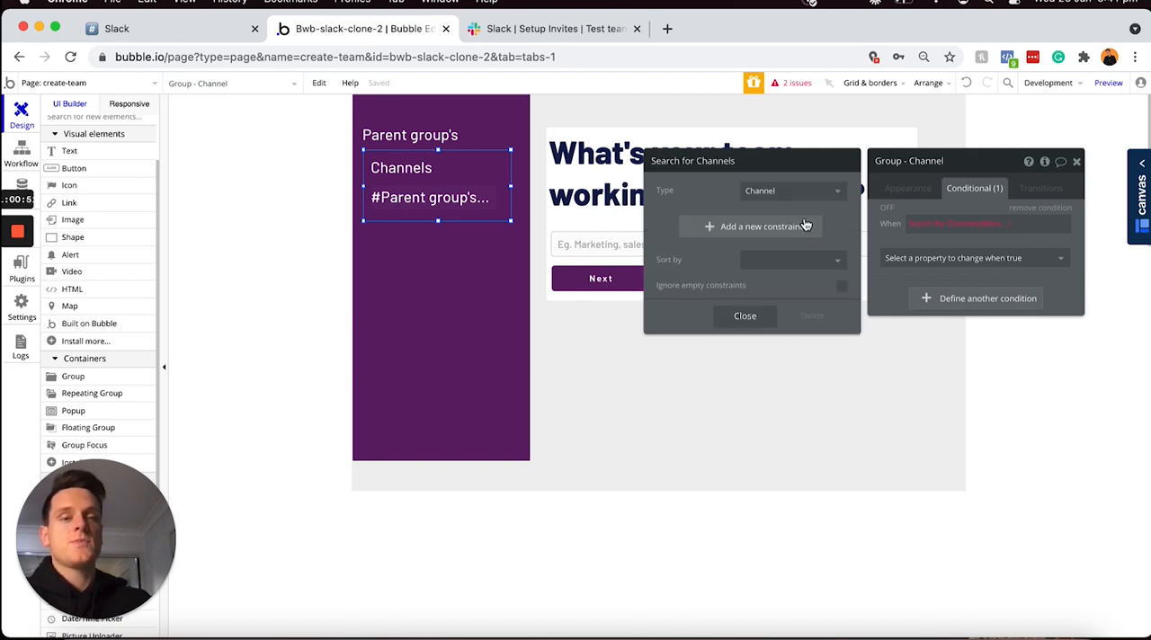
Constrain the condition's Channels search to Team = Parent group's Team.
{"action": "left_click", "coordinate": [730, 232]}
{"action": "left_click", "coordinate": [672, 221]}
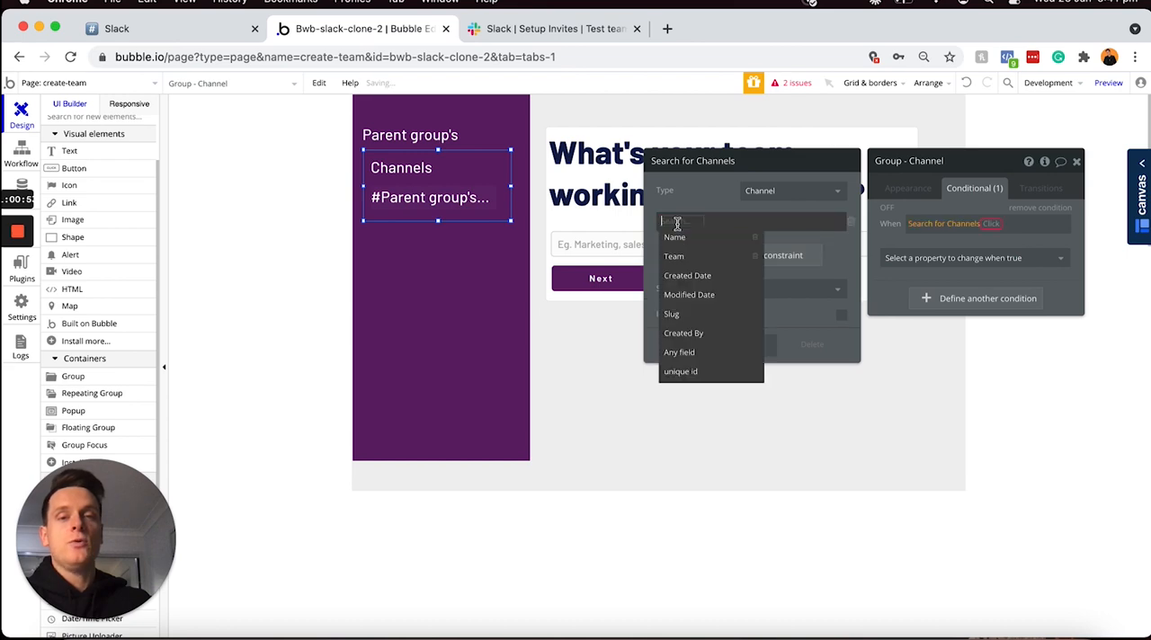
{"action": "left_click", "coordinate": [686, 255]}
{"action": "left_click", "coordinate": [691, 222]}
{"action": "left_click", "coordinate": [695, 239]}
{"action": "left_click", "coordinate": [699, 224]}
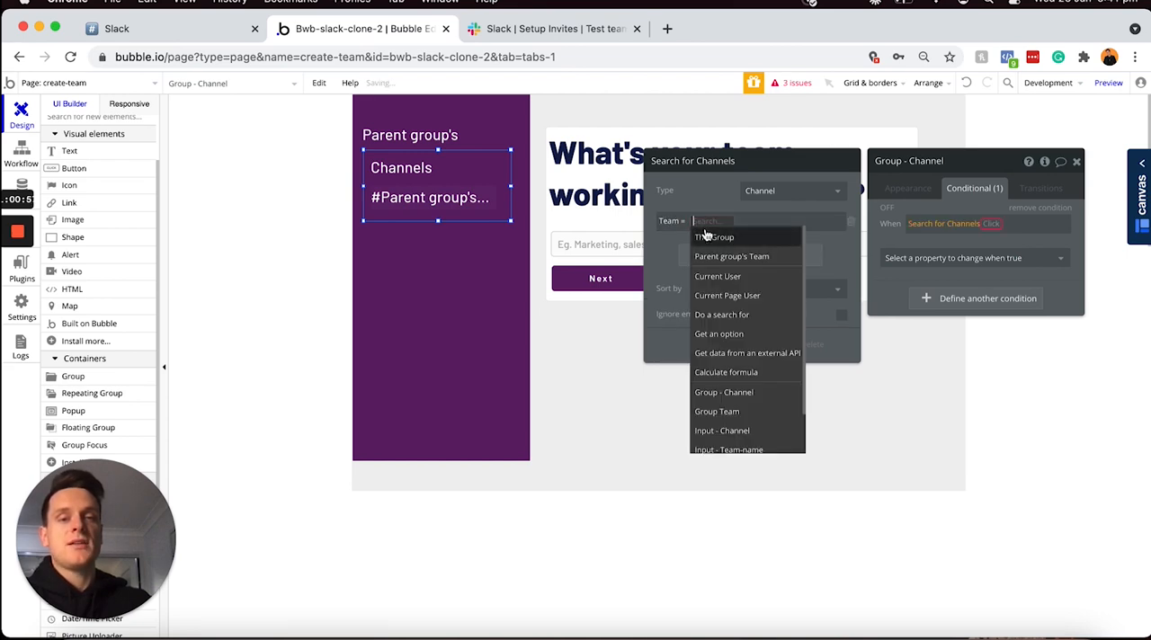
{"action": "left_click", "coordinate": [729, 255]}
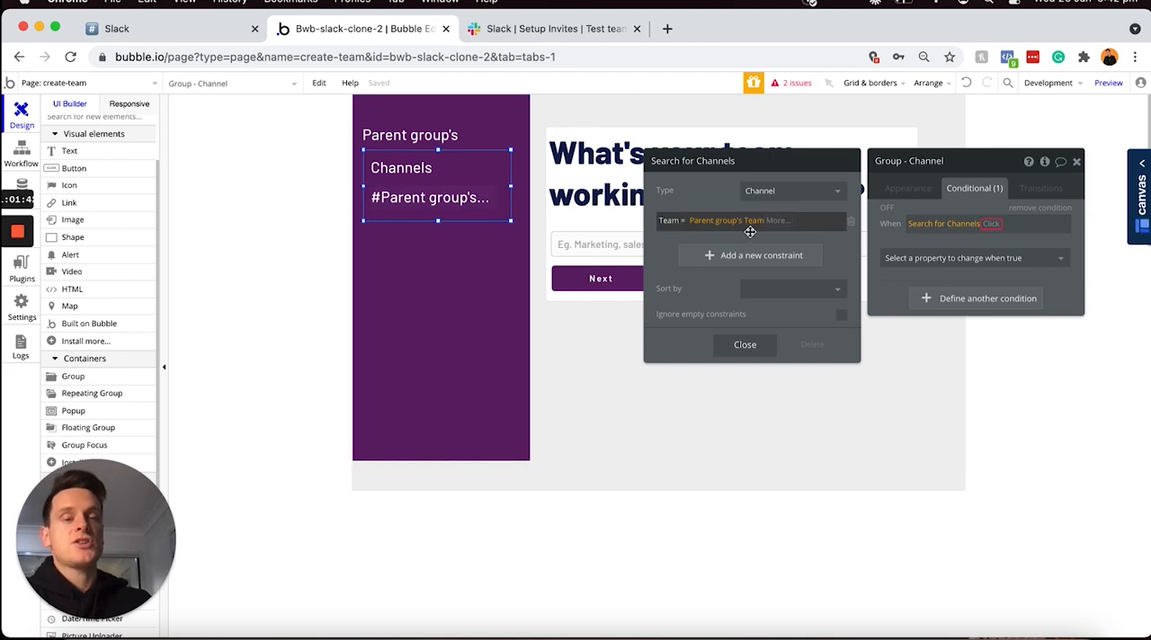
Complete the condition as Search for Channels:count > 0 and make Group - Channel visible when it is true.
{"action": "left_click", "coordinate": [991, 230]}
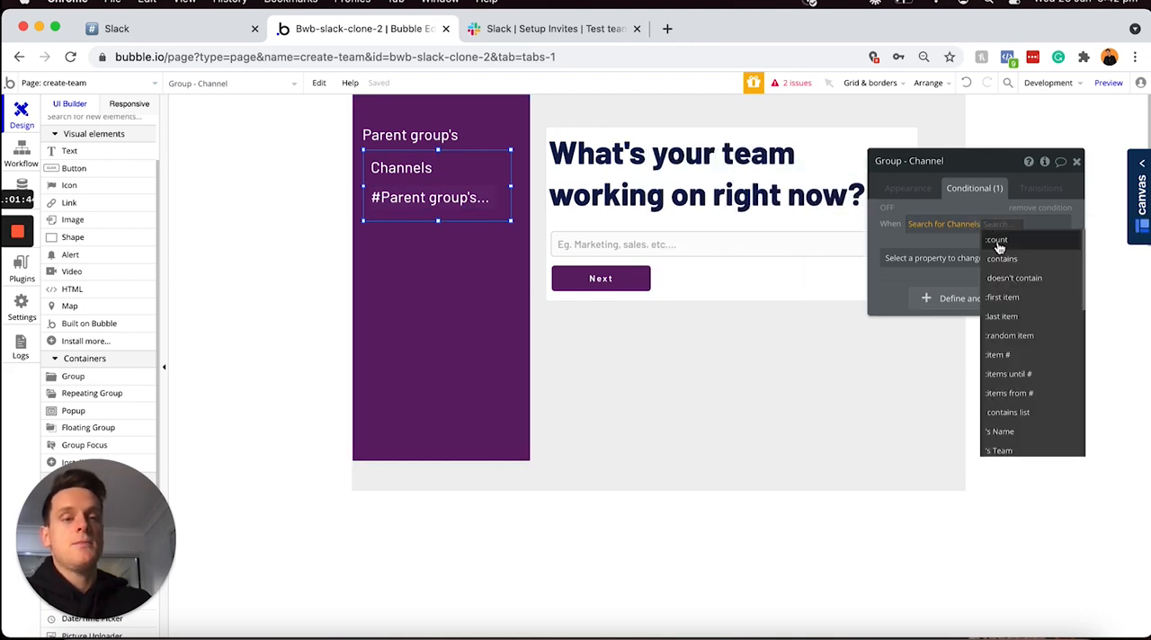
{"action": "left_click", "coordinate": [1005, 241]}
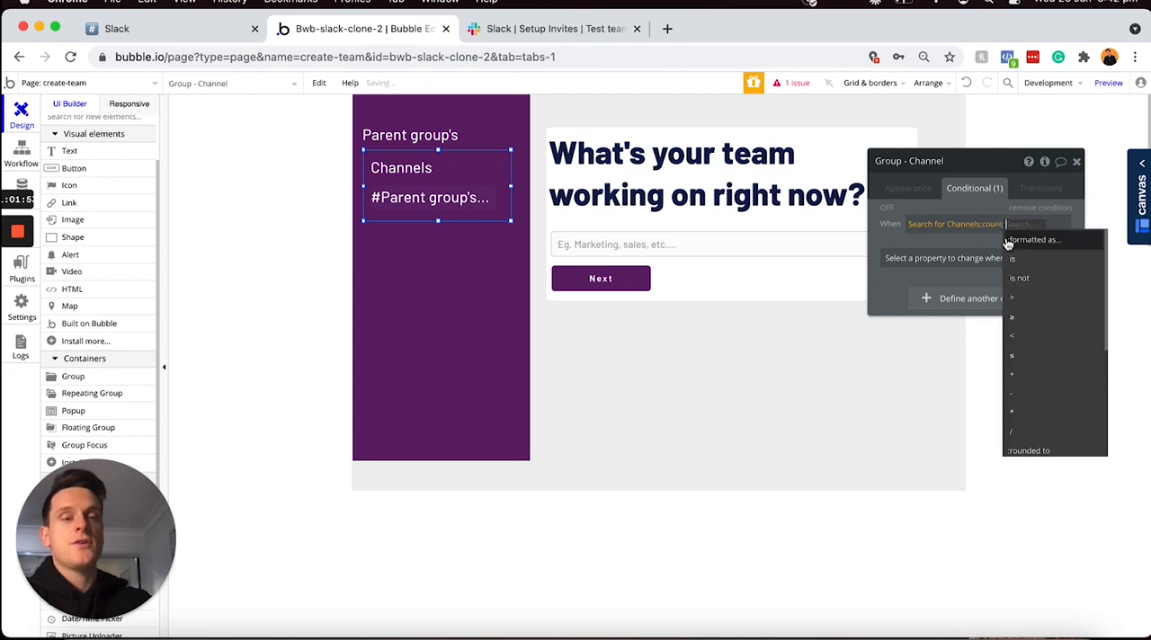
{"action": "left_click", "coordinate": [1020, 298]}
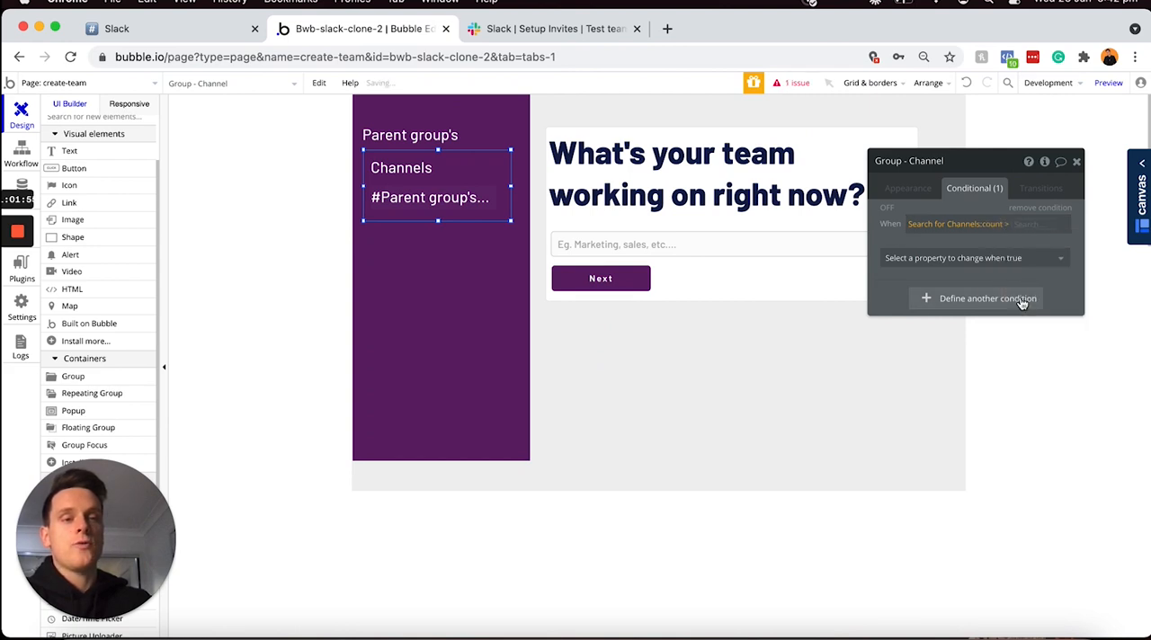
{"action": "type", "text": "0"}
{"action": "left_click", "coordinate": [986, 242]}
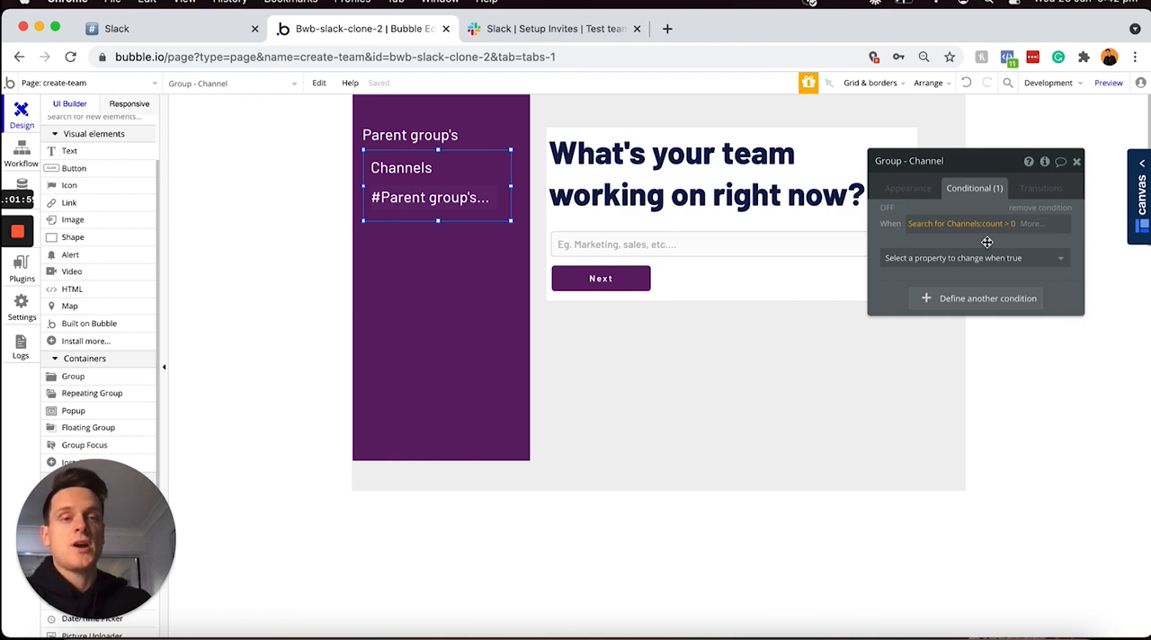
{"action": "left_click", "coordinate": [976, 259]}
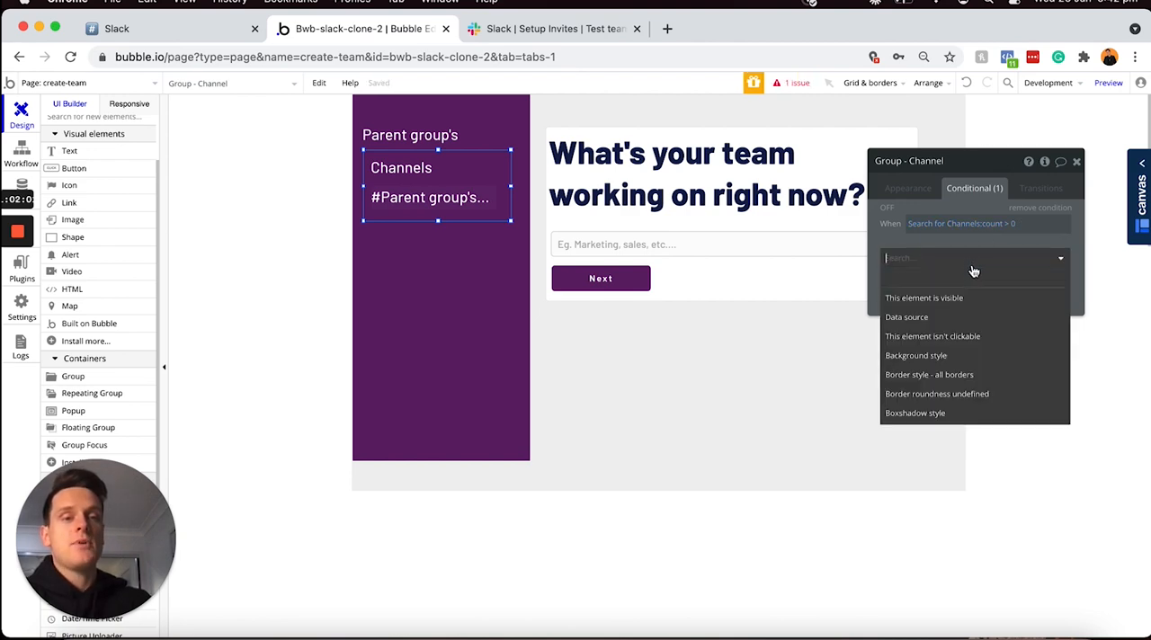
{"action": "left_click", "coordinate": [935, 300]}
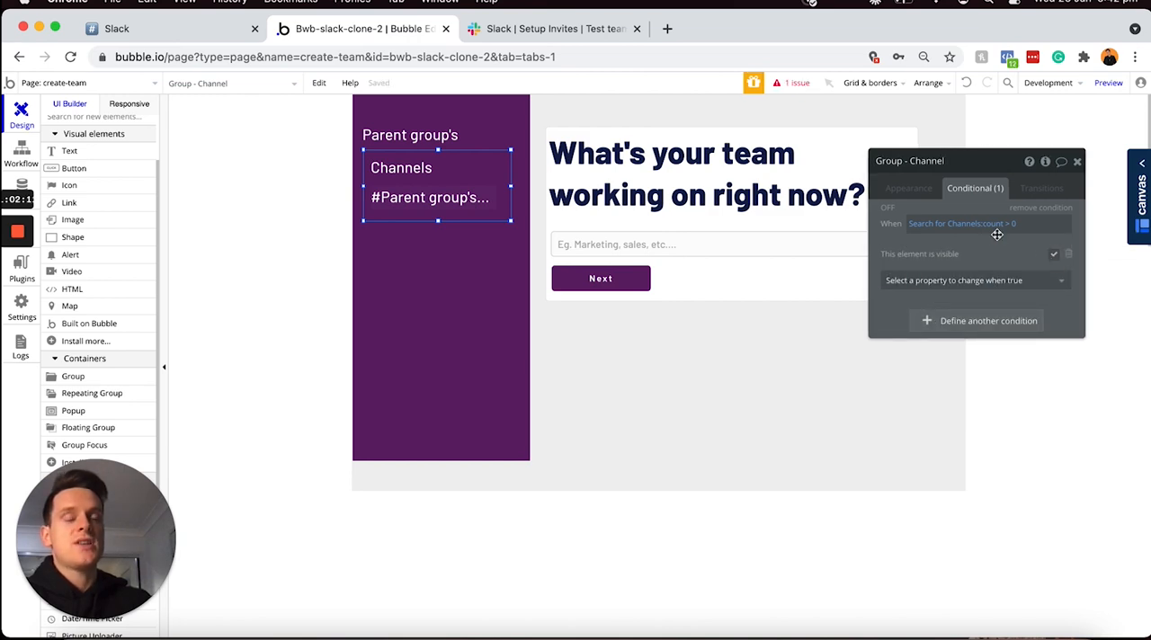
Make Group - Channel hidden on page load and collapse its height when hidden.
{"action": "left_click", "coordinate": [906, 190]}
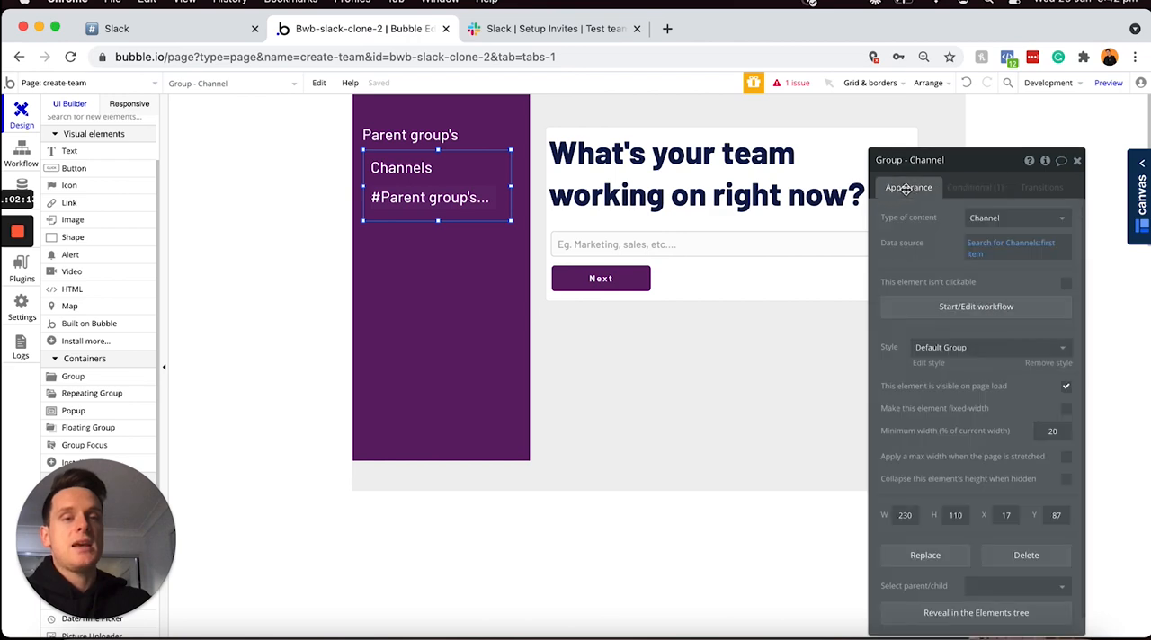
{"action": "left_click", "coordinate": [1066, 388]}
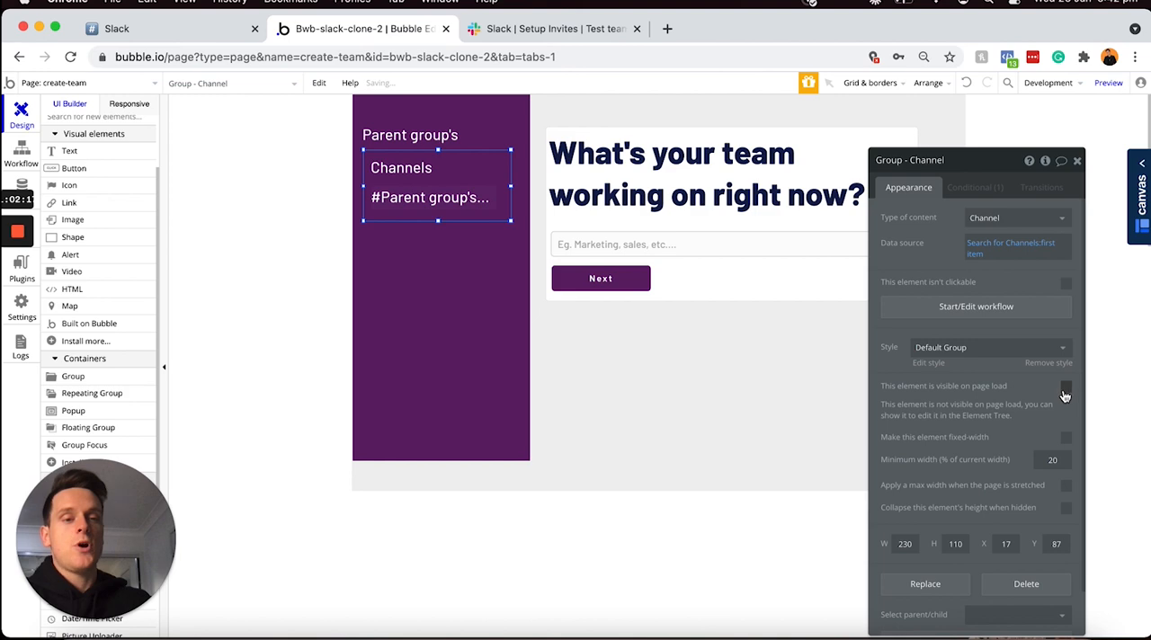
{"action": "left_click", "coordinate": [1066, 511]}
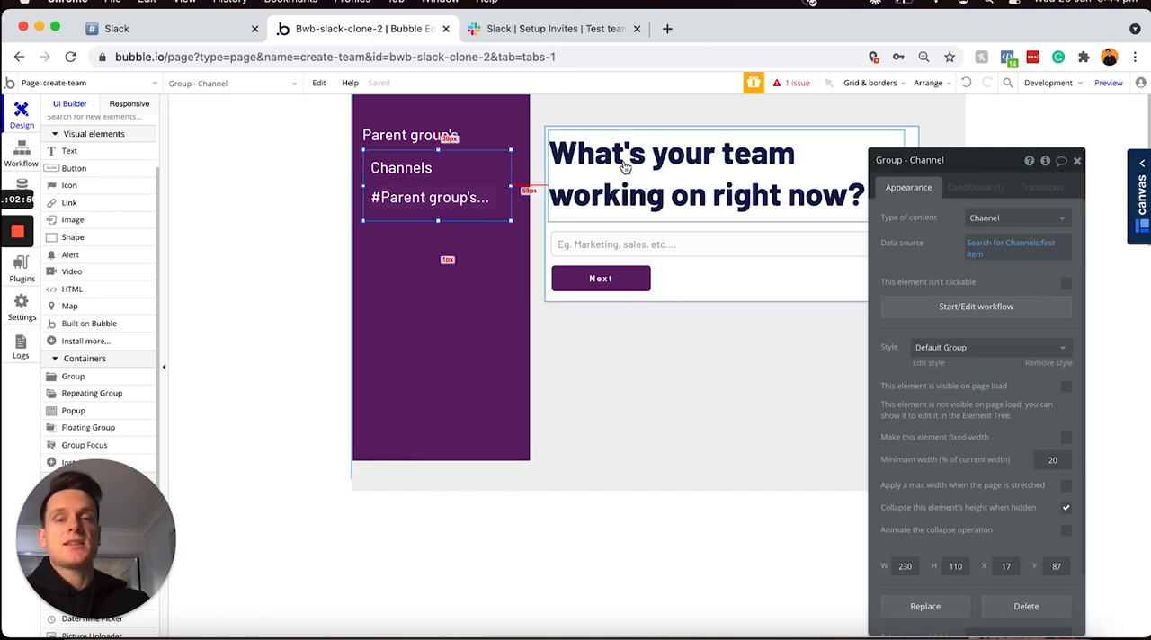
Switch to the Slack Setup Invites page to examine its teammate invitation step, and return to the Bubble editor.
{"action": "left_click", "coordinate": [585, 30]}
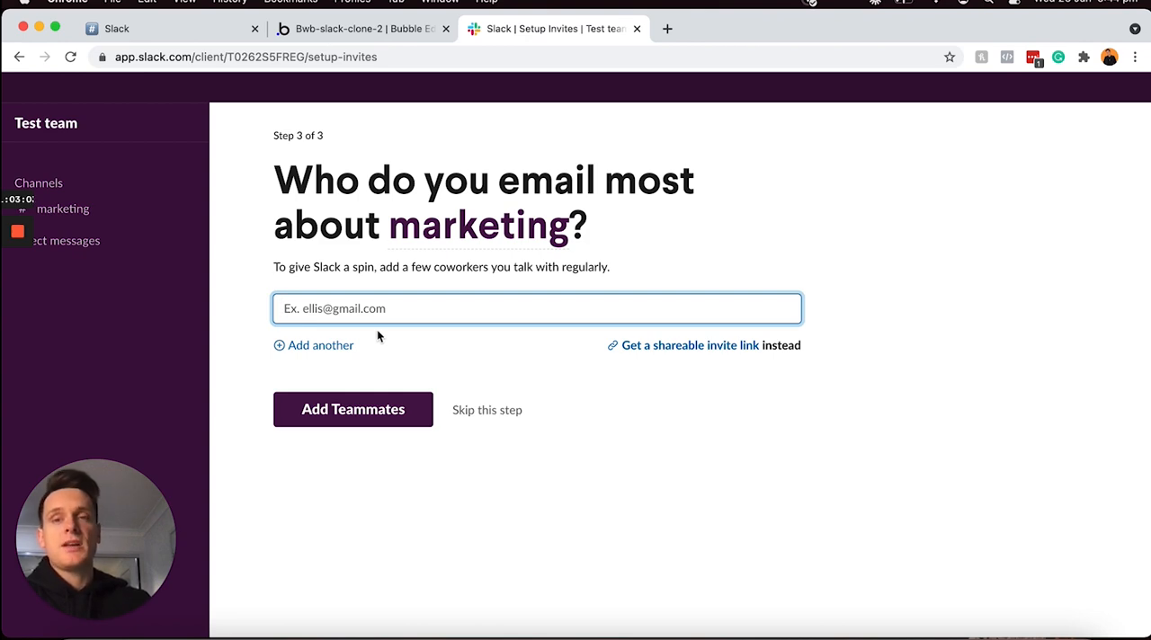
{"action": "left_click", "coordinate": [383, 36]}
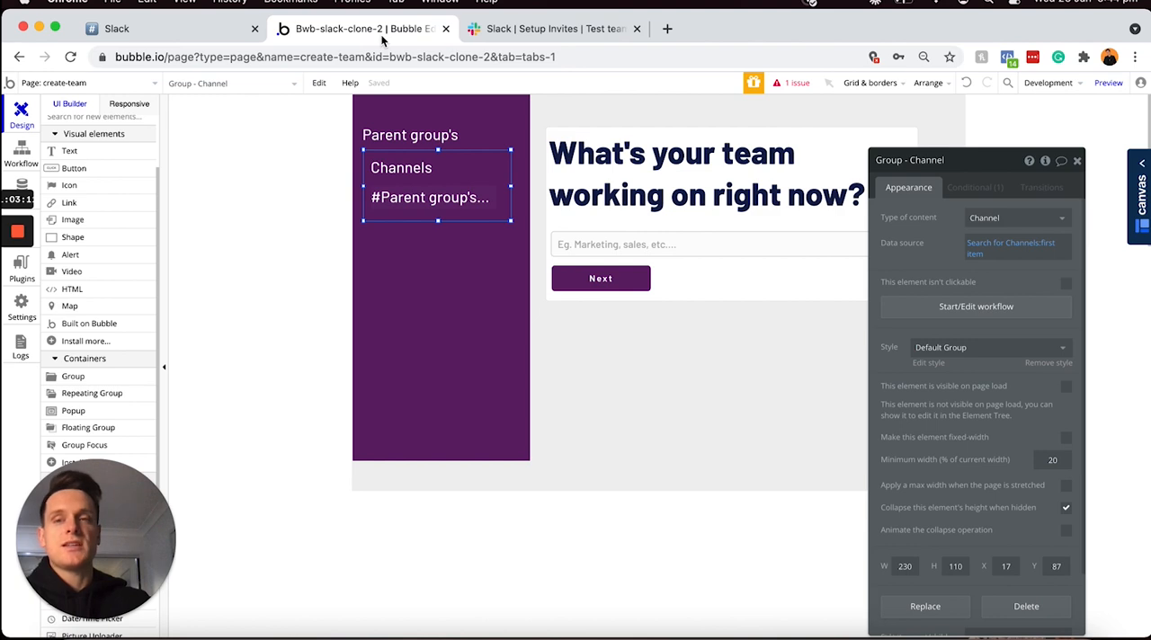
Duplicate Group - Step 2, place the copy lower on the page, and rename it Group - Step 3.
{"action": "left_click", "coordinate": [707, 280]}
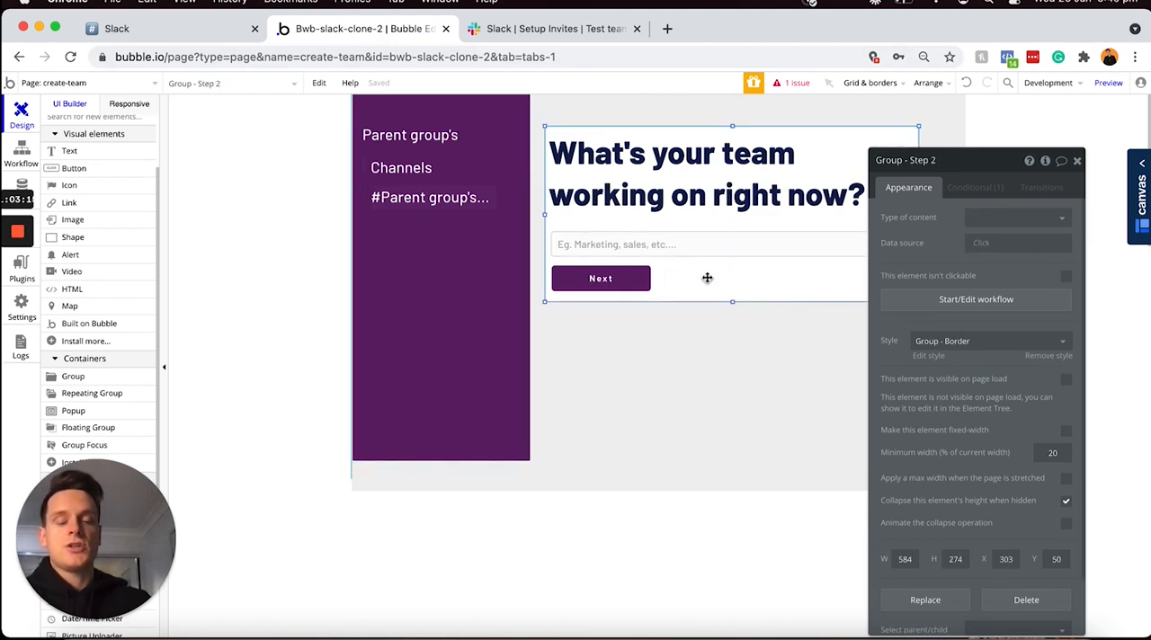
{"action": "key", "text": "super+d"}
{"action": "left_click_drag", "start_coordinate": [708, 277], "coordinate": [701, 404]}
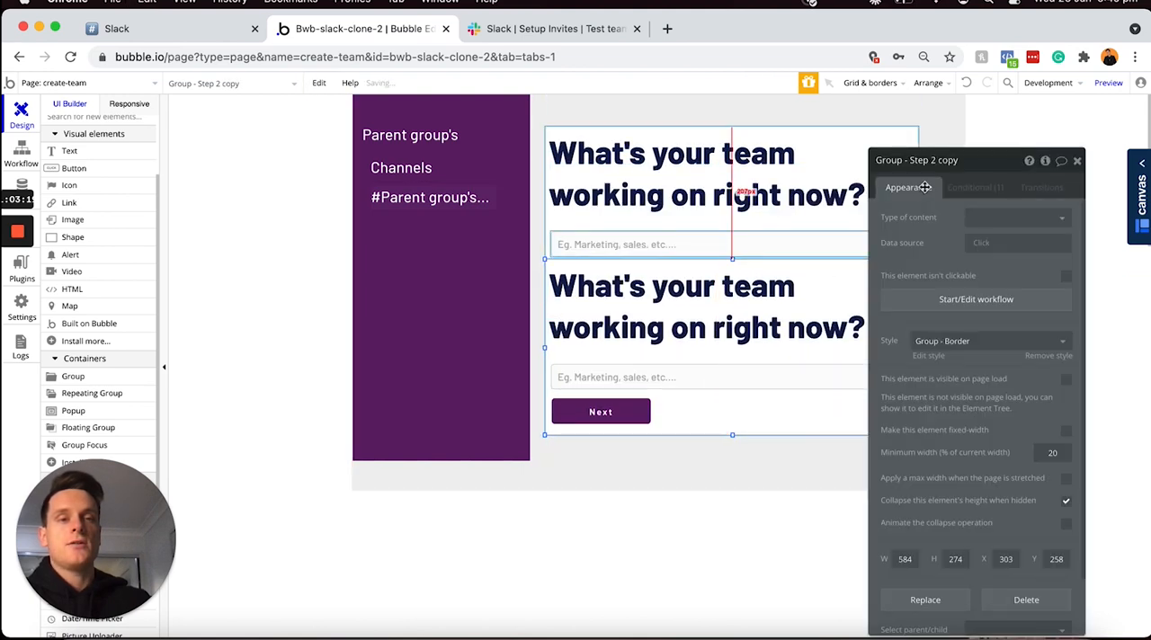
{"action": "left_click_drag", "start_coordinate": [959, 160], "coordinate": [932, 160]}
{"action": "type", "text": "3"}
{"action": "key", "text": "Return"}
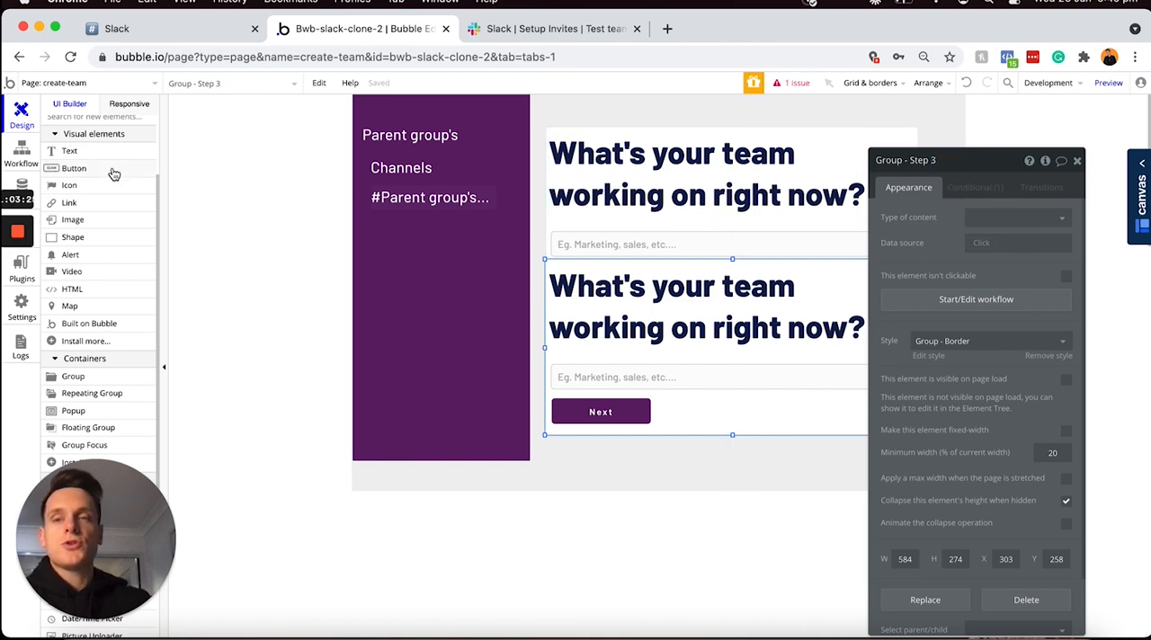
Hide Group - Step 2 in the editor and move Group - Step 3 up to about X 309, Y 45.
{"action": "scroll", "coordinate": [115, 173], "scroll_direction": "up", "scroll_amount": 3}
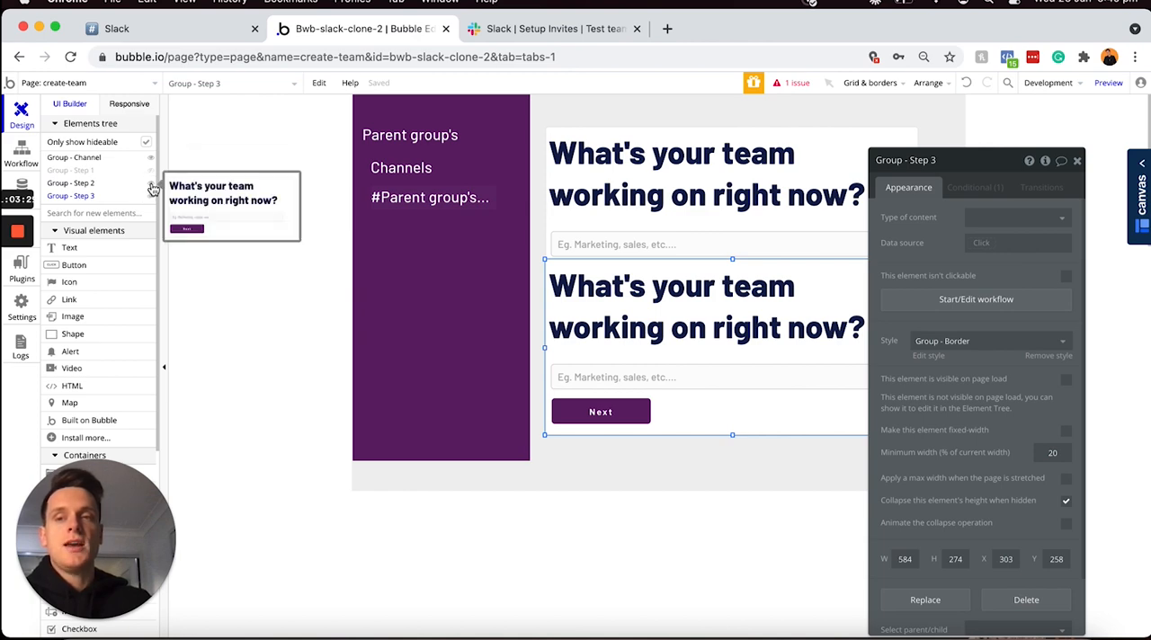
{"action": "left_click", "coordinate": [151, 185]}
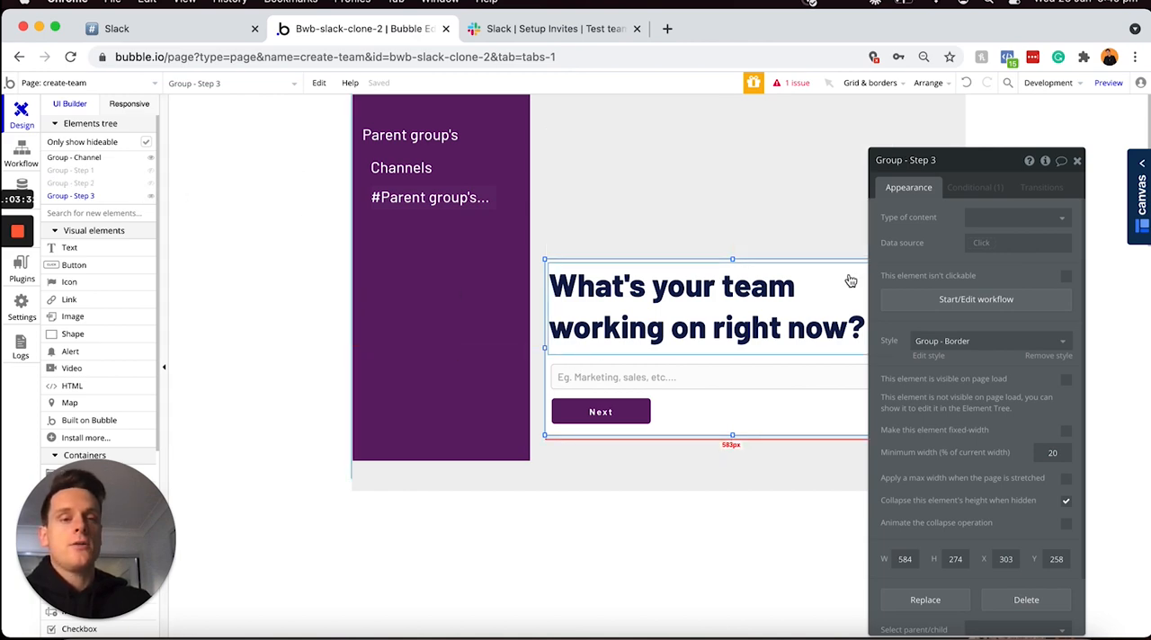
{"action": "left_click_drag", "start_coordinate": [812, 386], "coordinate": [815, 265]}
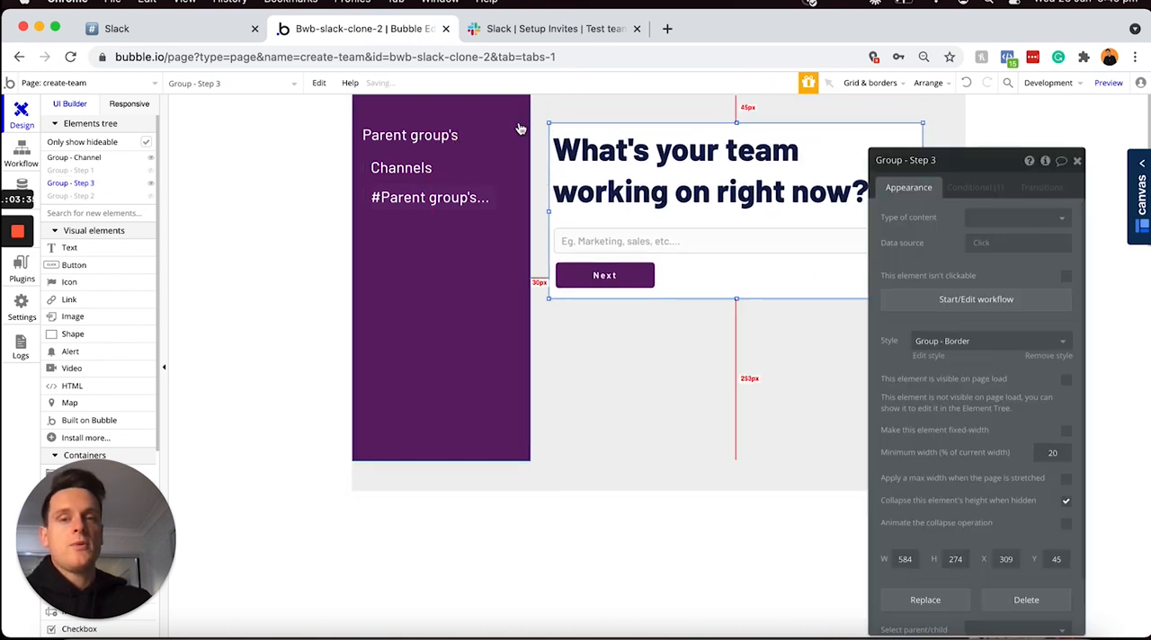
Change the Group - Step 3 heading to "Invite team members" and shorten the text element to a single line.
{"action": "left_click", "coordinate": [785, 188]}
{"action": "left_click", "coordinate": [773, 175]}
{"action": "left_click", "coordinate": [1053, 218]}
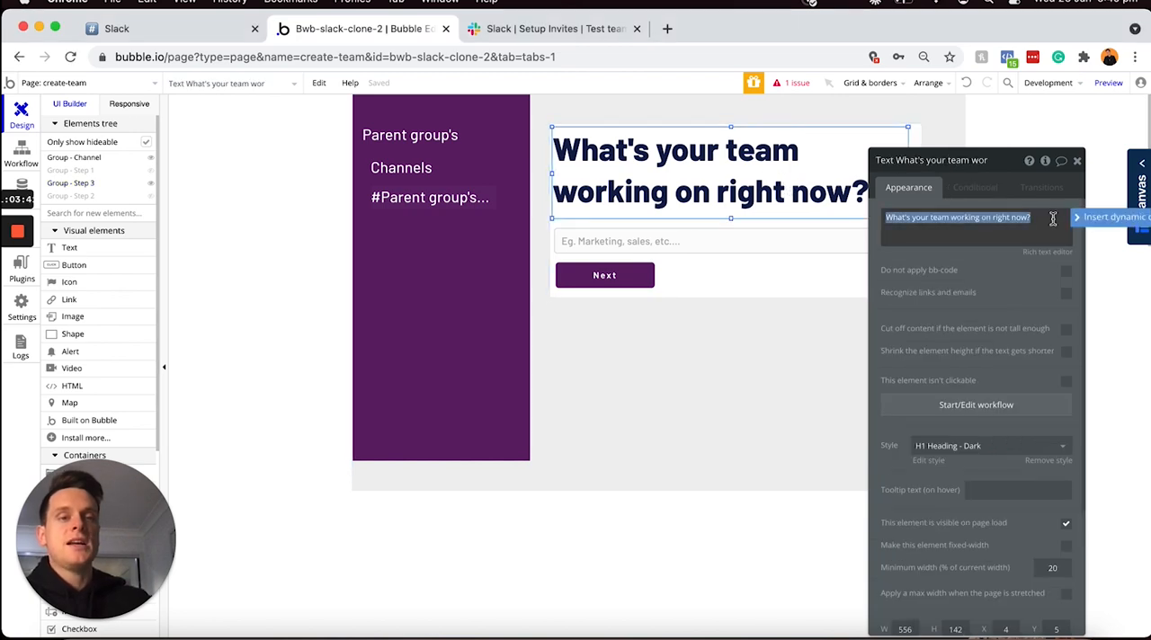
{"action": "key", "text": "BackSpace"}
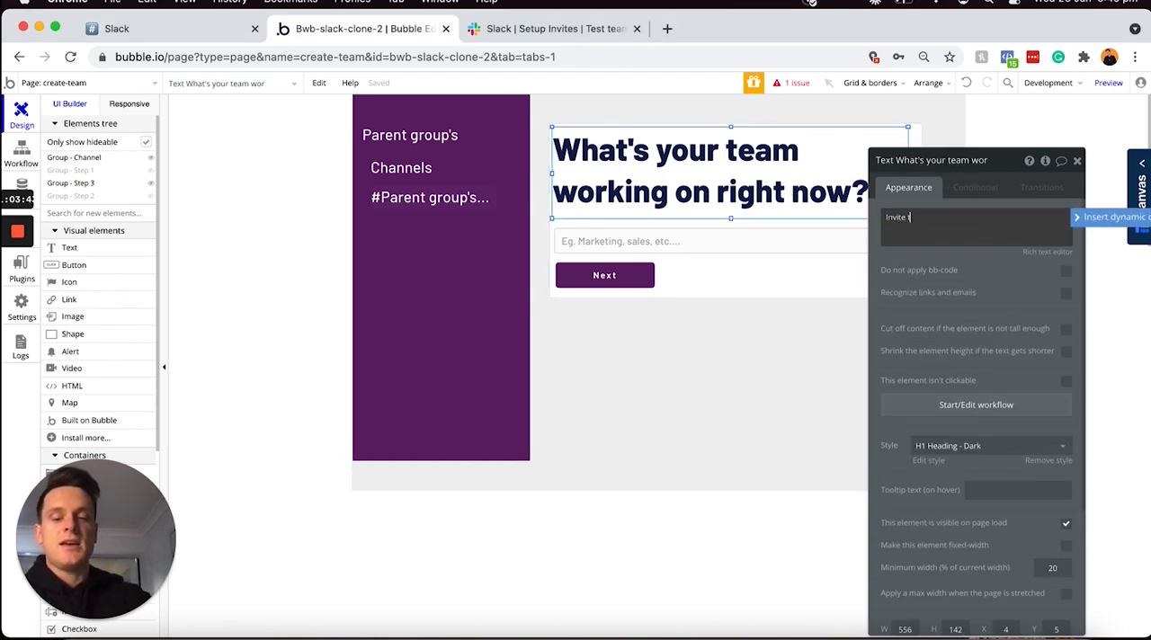
{"action": "type", "text": "Invite team members"}
{"action": "left_click_drag", "start_coordinate": [730, 219], "coordinate": [729, 176]}
Move the input in Group - Step 3 up to just beneath the heading, at about Y 72.
{"action": "left_click", "coordinate": [717, 237]}
{"action": "key", "text": "Up"}
{"action": "key", "text": "Up"}
{"action": "key", "text": "Up"}
{"action": "key", "text": "Up"}
{"action": "key", "text": "Up"}
{"action": "key", "text": "Up"}
{"action": "key", "text": "Up"}
{"action": "key", "text": "Up"}
{"action": "key", "text": "Up"}
{"action": "key", "text": "Up"}
{"action": "key", "text": "Up"}
{"action": "key", "text": "Up"}
{"action": "key", "text": "Up"}
{"action": "key", "text": "Up"}
{"action": "key", "text": "Up"}
{"action": "key", "text": "Up"}
{"action": "key", "text": "Up"}
{"action": "key", "text": "Up"}
{"action": "key", "text": "Up"}
{"action": "key", "text": "Down"}
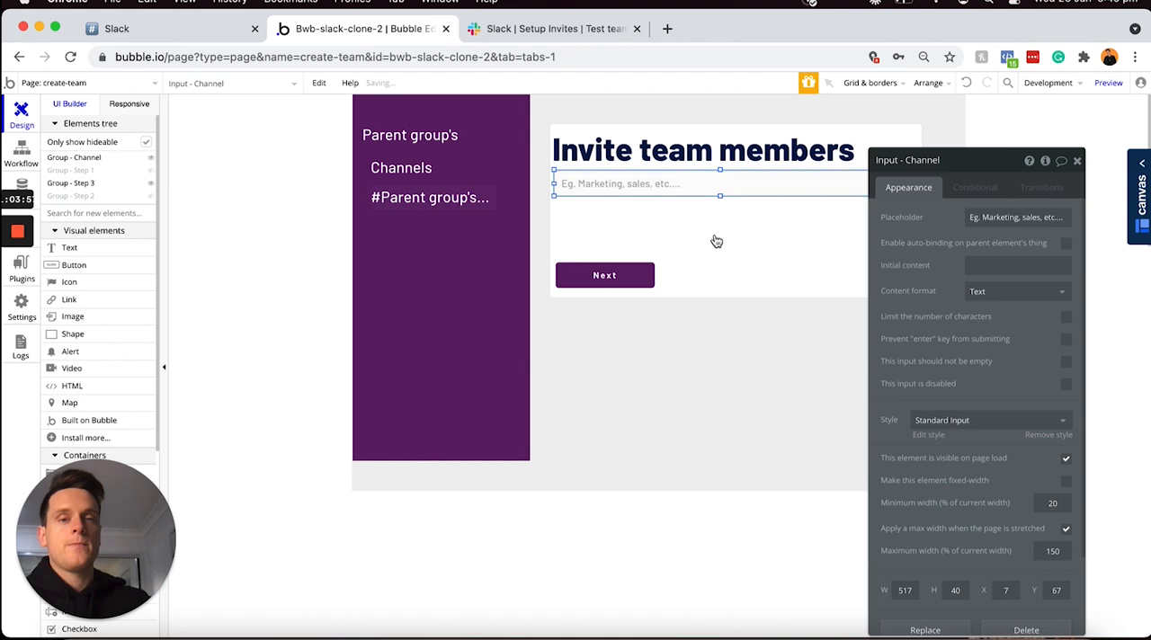
Rename the input below the heading to "Input - Email-addresses".
{"action": "left_click", "coordinate": [889, 160]}
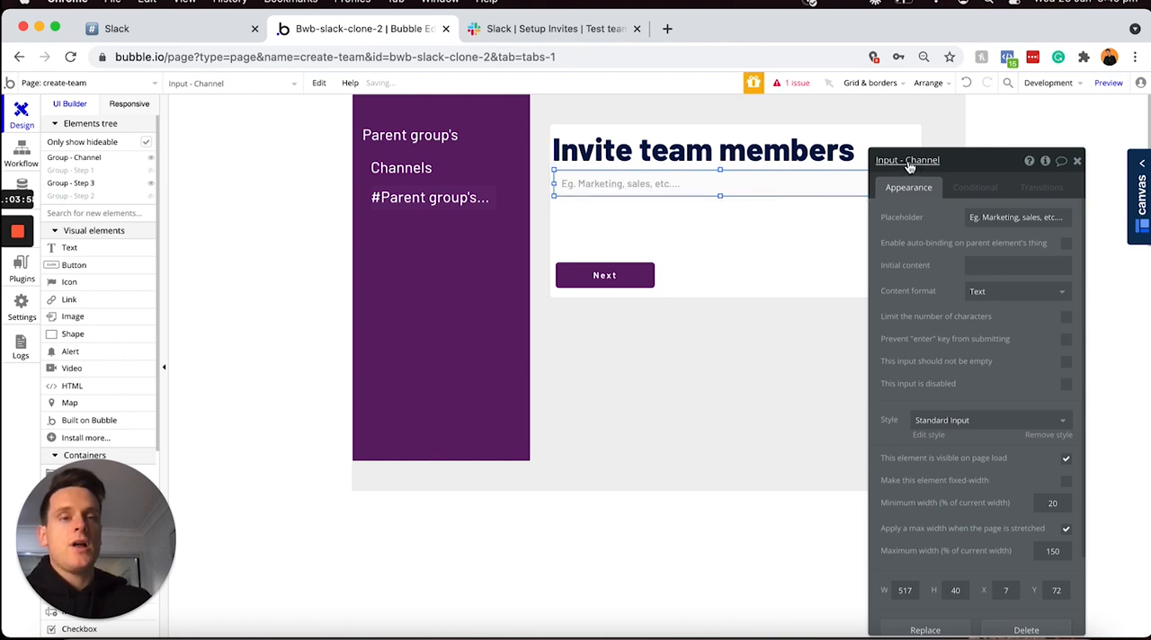
{"action": "left_click", "coordinate": [904, 160]}
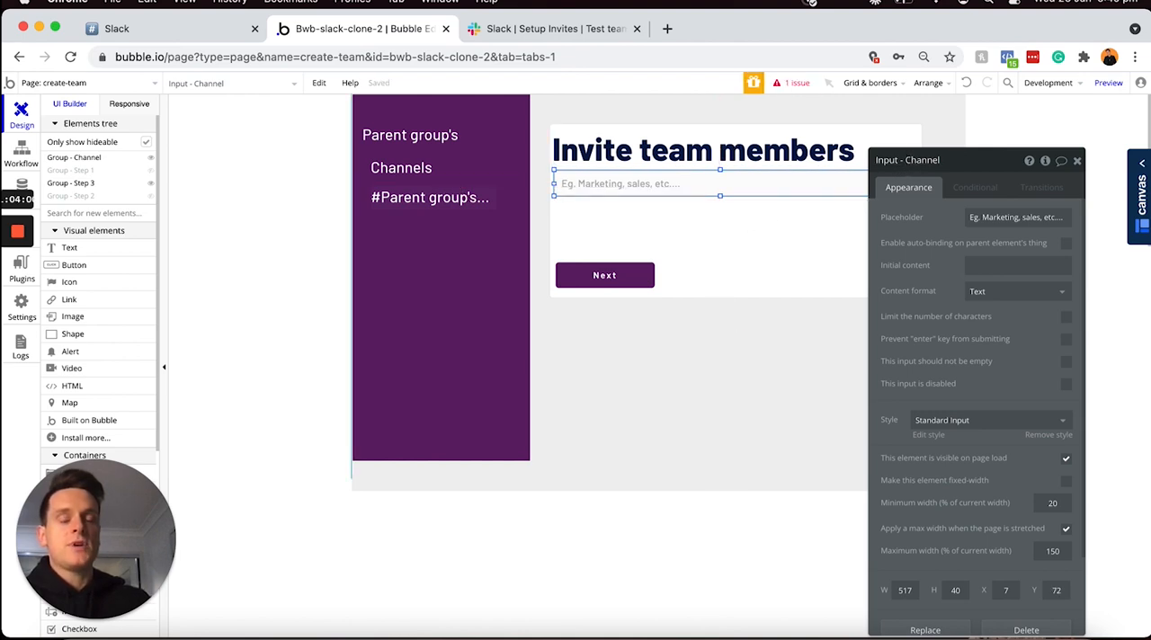
{"action": "left_click_drag", "start_coordinate": [905, 160], "coordinate": [940, 160]}
{"action": "type", "text": "Emai"}
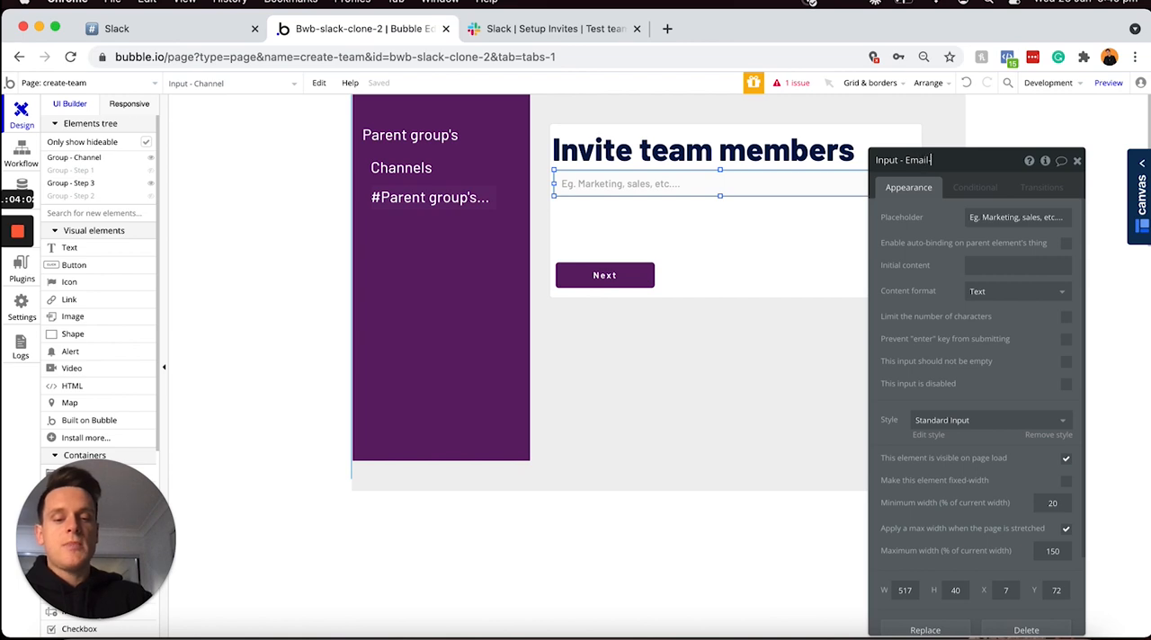
{"action": "type", "text": "l-addresses"}
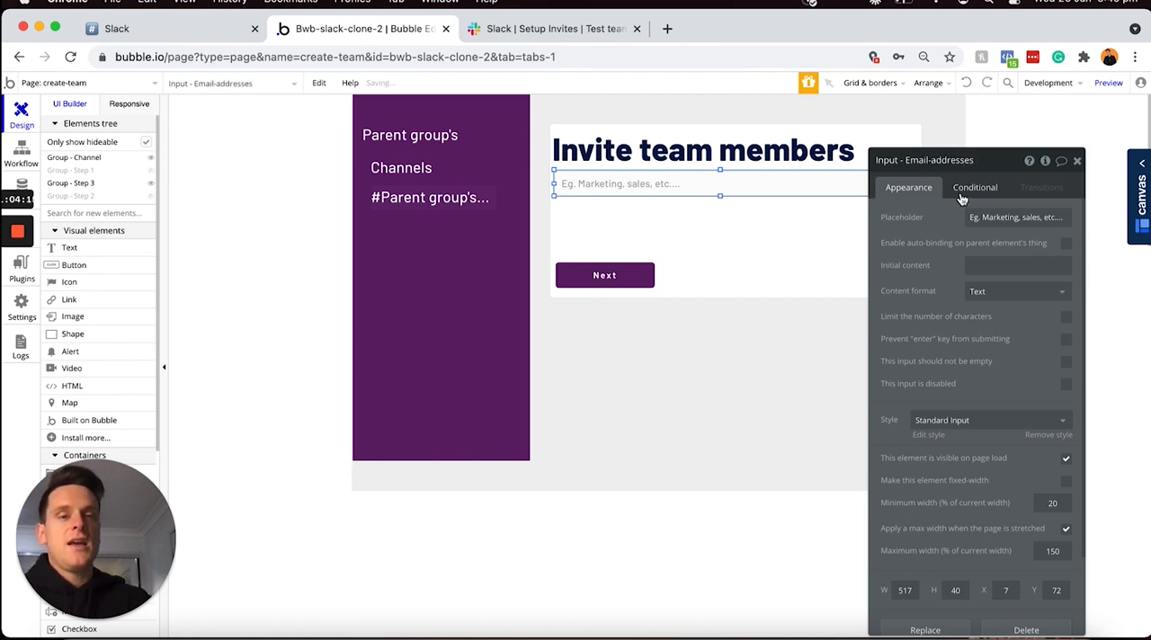
Set the placeholder of Input - Email-addresses to a sample e-mail address followed by an ellipsis.
{"action": "left_click", "coordinate": [1012, 218]}
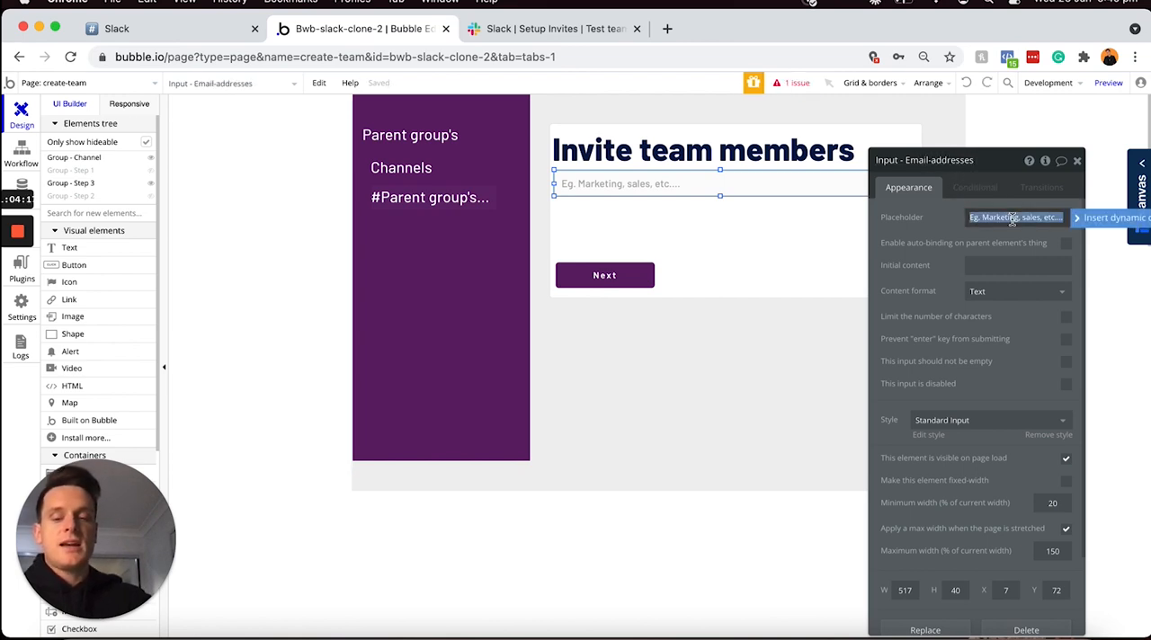
{"action": "type", "text": "Test@gmail"}
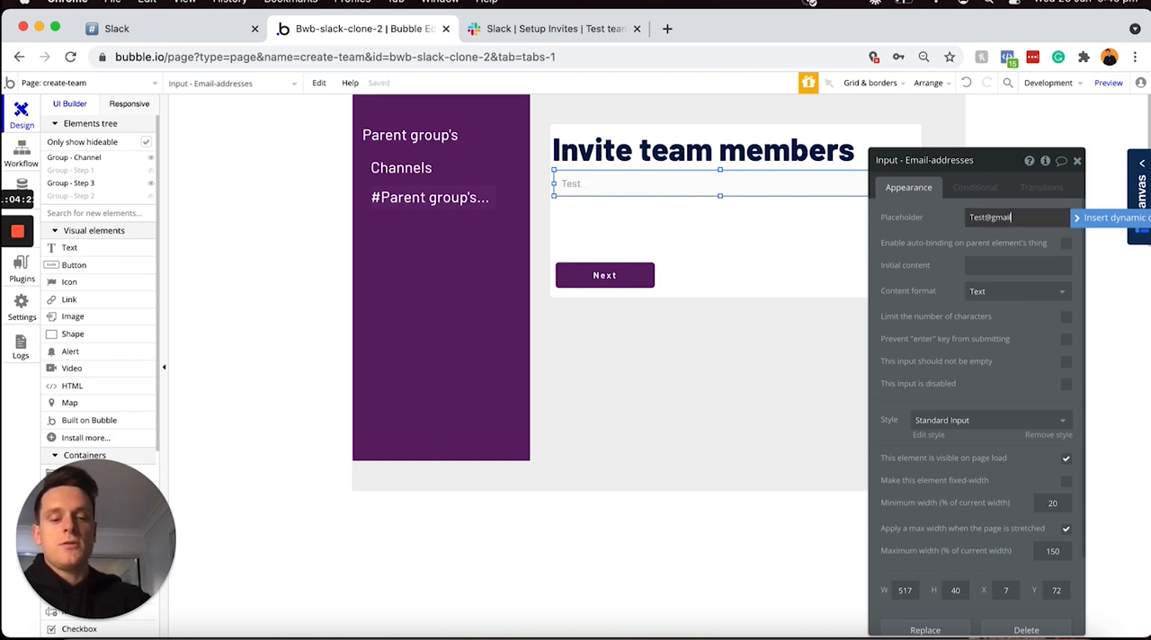
{"action": "type", "text": ".com..."}
{"action": "left_click", "coordinate": [955, 225]}
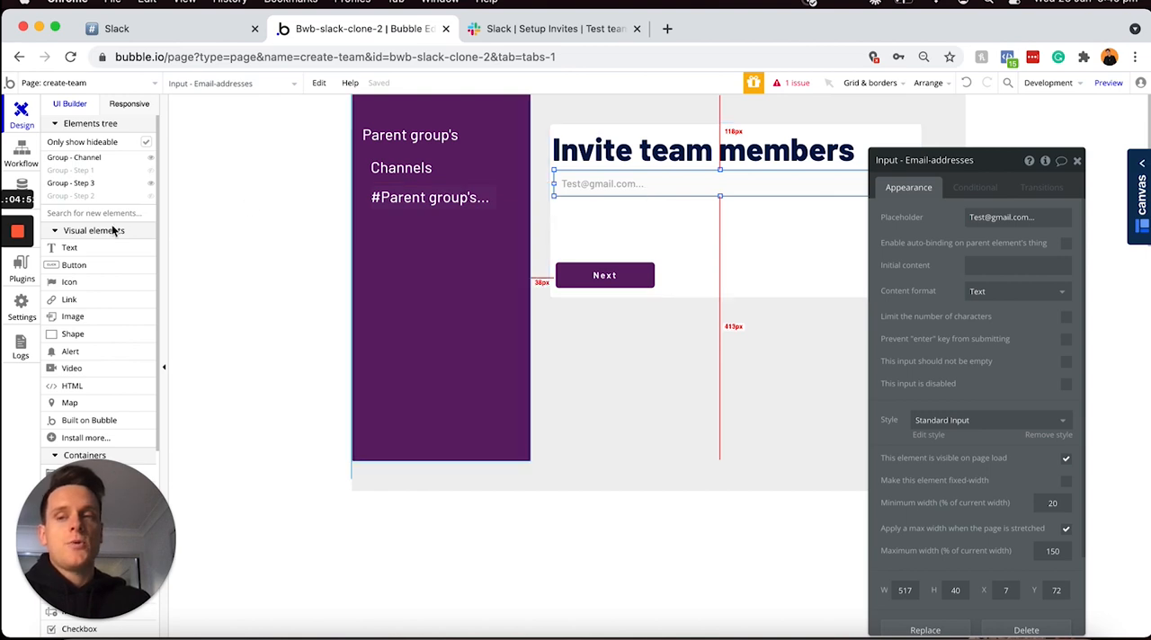
Add a text element about 210 by 27 px below the email input, reading "Invite team member".
{"action": "left_click", "coordinate": [93, 249]}
{"action": "left_click_drag", "start_coordinate": [555, 204], "coordinate": [690, 219]}
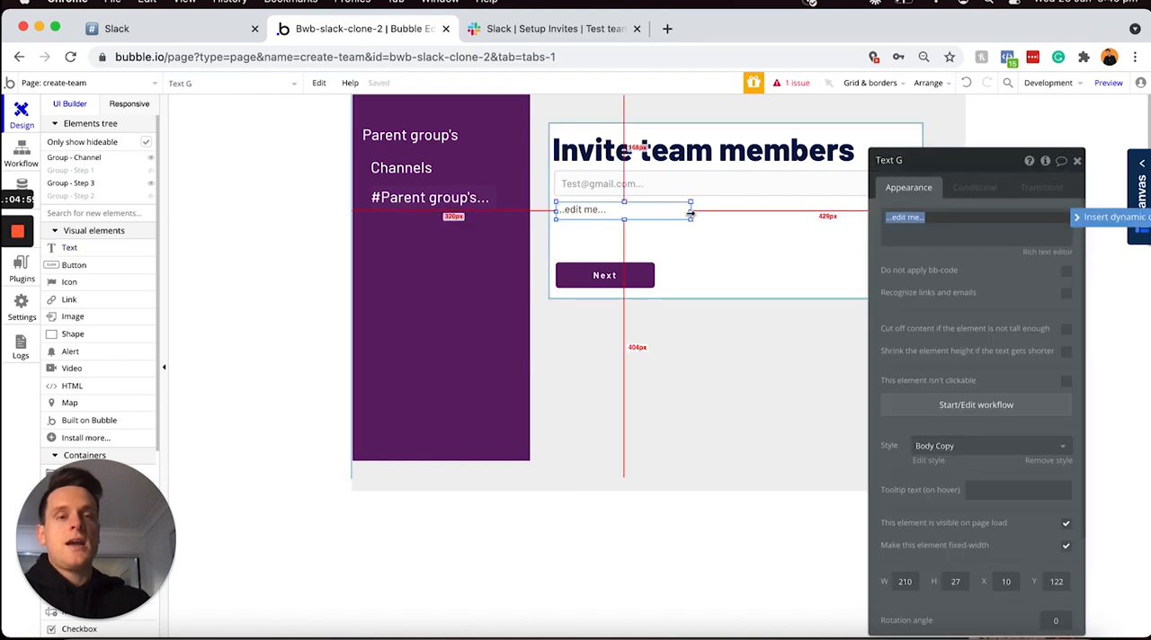
{"action": "key", "text": "BackSpace"}
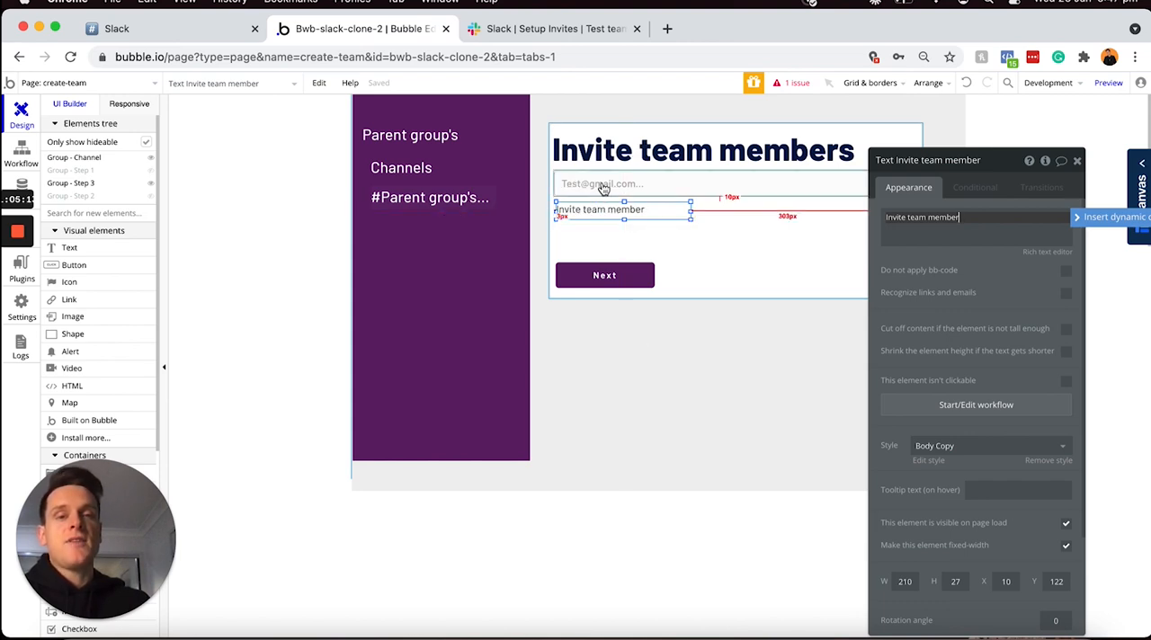
Make the "Invite team member" text bold and narrow its element to about 154 px wide.
{"action": "left_click", "coordinate": [1032, 257]}
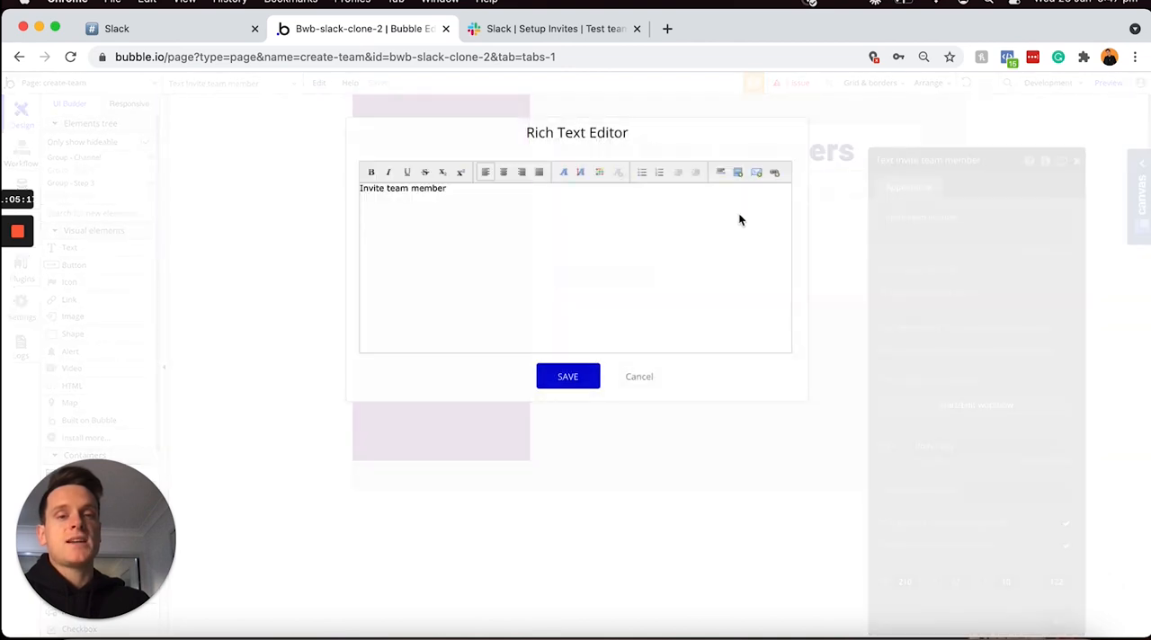
{"action": "key", "text": "super+a"}
{"action": "key", "text": "super+b"}
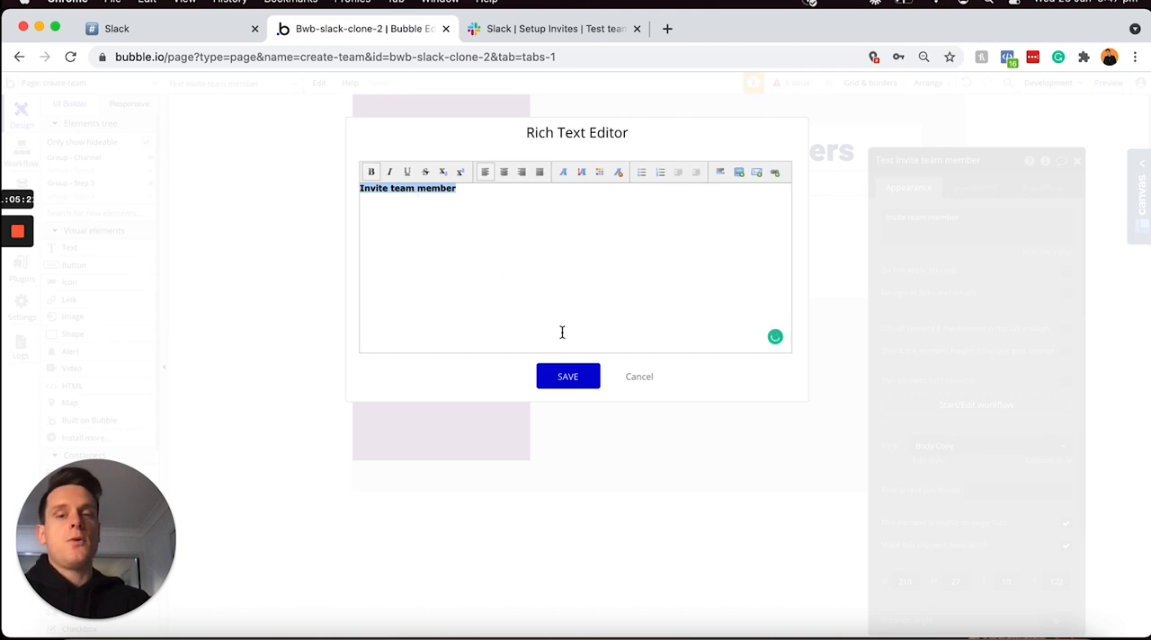
{"action": "left_click", "coordinate": [566, 378]}
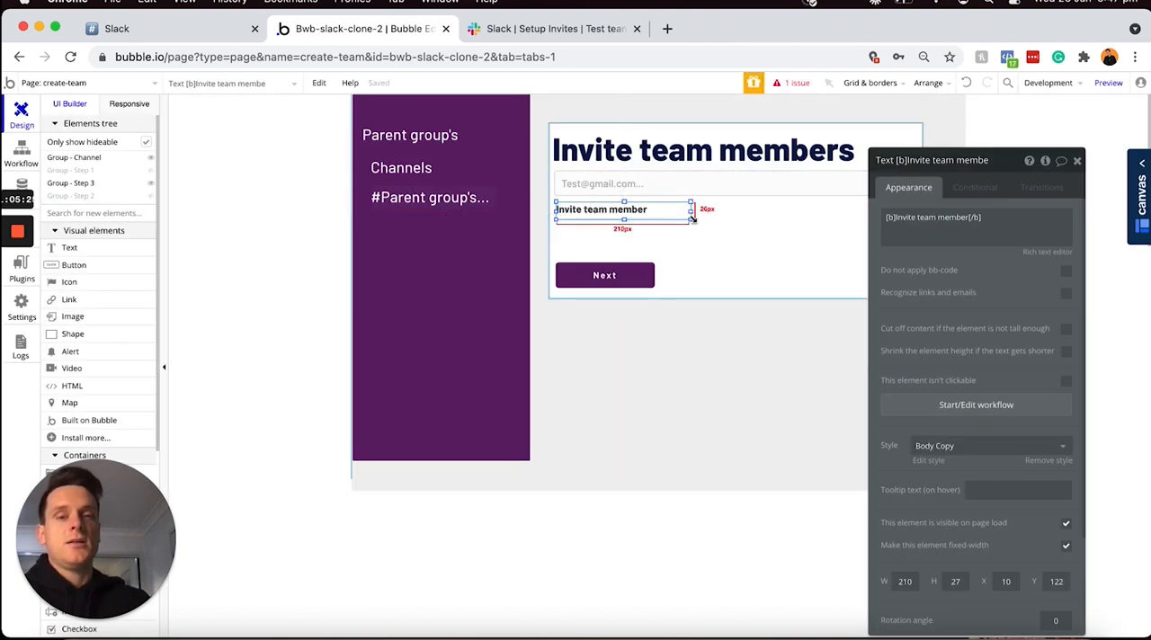
{"action": "left_click_drag", "start_coordinate": [691, 210], "coordinate": [654, 211]}
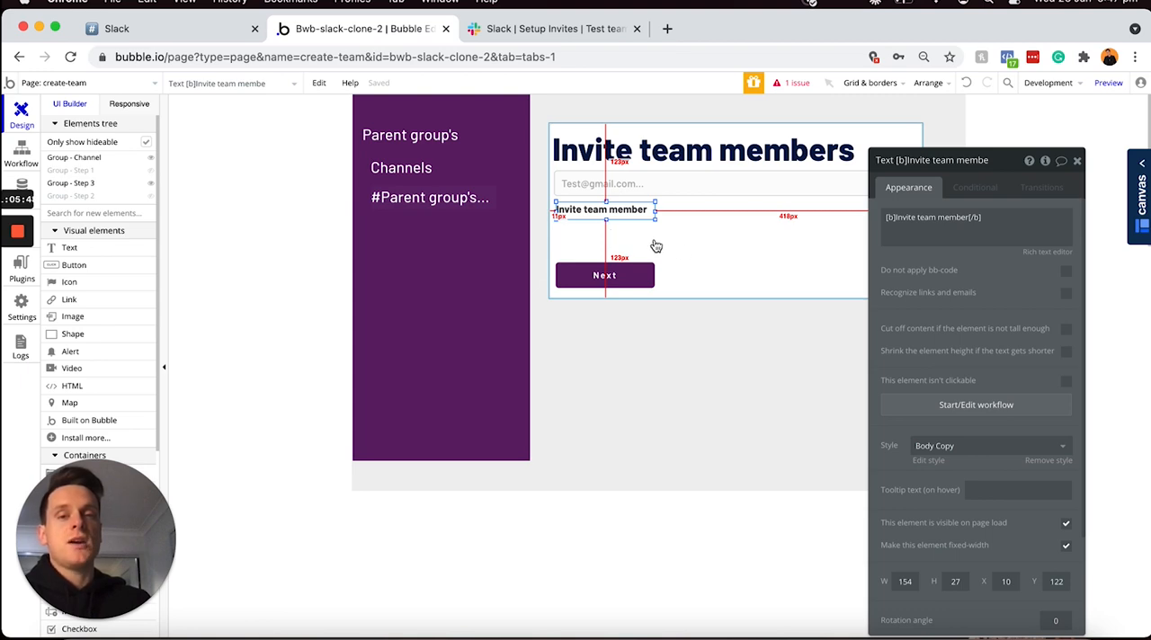
Extend the bottom edge of Group - Step 3 downward to make room for more elements.
{"action": "left_click", "coordinate": [656, 242]}
{"action": "left_click", "coordinate": [603, 216]}
{"action": "left_click", "coordinate": [689, 252]}
{"action": "left_click_drag", "start_coordinate": [736, 299], "coordinate": [737, 418]}
Move the Next button lower in Group - Step 3, to about Y 346.
{"action": "left_click", "coordinate": [617, 280]}
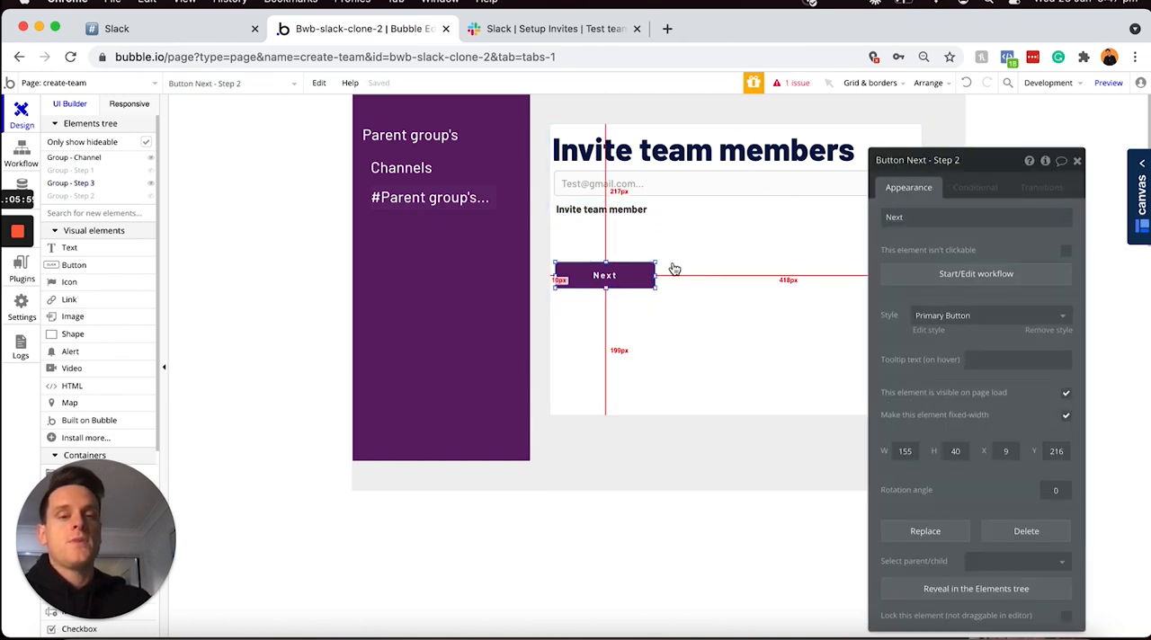
{"action": "key", "text": "Down"}
{"action": "key", "text": "Down"}
{"action": "key", "text": "Down"}
{"action": "key", "text": "Down"}
{"action": "key", "text": "Down"}
{"action": "key", "text": "Down"}
{"action": "key", "text": "Down"}
{"action": "key", "text": "Down"}
{"action": "key", "text": "Down"}
{"action": "key", "text": "Down"}
{"action": "key", "text": "Down"}
{"action": "key", "text": "Down"}
{"action": "key", "text": "Down"}
{"action": "key", "text": "Down"}
{"action": "key", "text": "Down"}
{"action": "key", "text": "Down"}
{"action": "key", "text": "Down"}
{"action": "key", "text": "Down"}
{"action": "key", "text": "Down"}
{"action": "key", "text": "Down"}
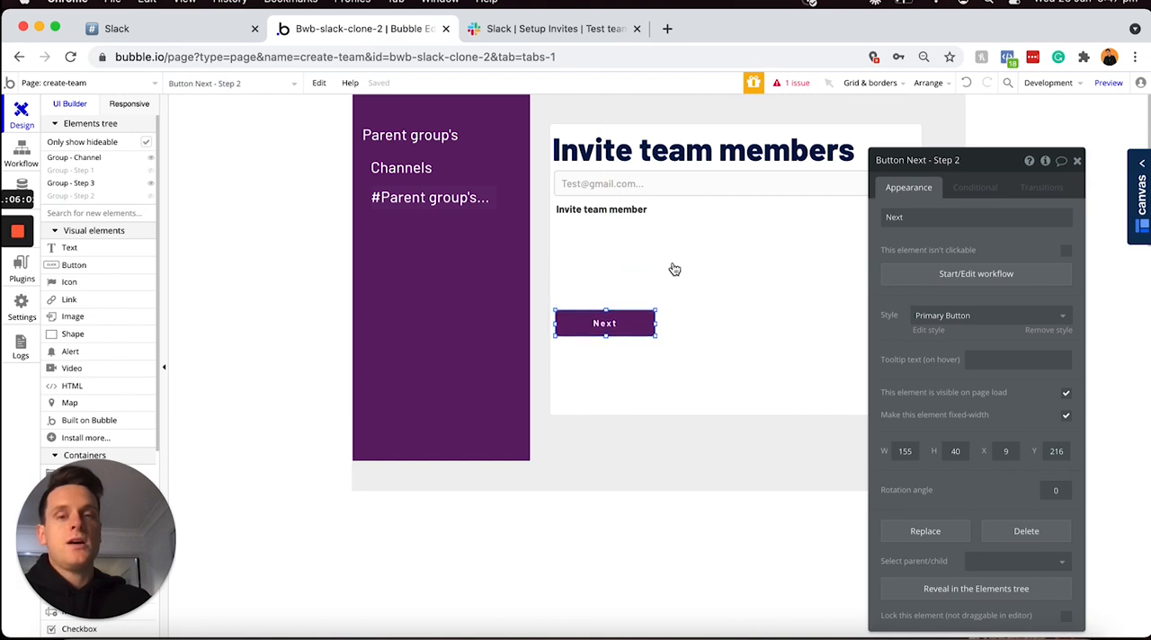
{"action": "key", "text": "Down"}
{"action": "key", "text": "Down"}
{"action": "key", "text": "Down"}
{"action": "key", "text": "Down"}
{"action": "key", "text": "Down"}
{"action": "key", "text": "Down"}
{"action": "key", "text": "Down"}
{"action": "key", "text": "Down"}
{"action": "key", "text": "Down"}
{"action": "key", "text": "Down"}
{"action": "key", "text": "Down"}
{"action": "key", "text": "Down"}
{"action": "key", "text": "Down"}
{"action": "key", "text": "Down"}
{"action": "key", "text": "Down"}
{"action": "key", "text": "Down"}
{"action": "key", "text": "Down"}
{"action": "key", "text": "Down"}
{"action": "key", "text": "Down"}
{"action": "key", "text": "Down"}
Add a repeating group about 264 by 107 px between the "Invite team member" text and the Next button.
{"action": "scroll", "coordinate": [96, 395], "scroll_direction": "down", "scroll_amount": 3}
{"action": "scroll", "coordinate": [95, 396], "scroll_direction": "down", "scroll_amount": 1}
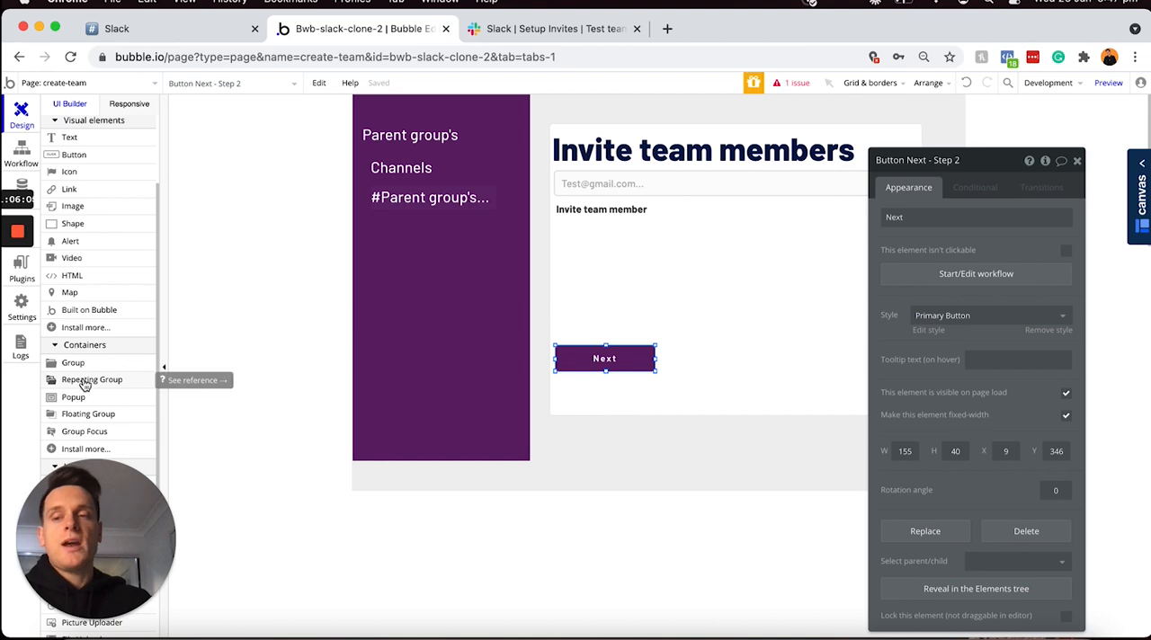
{"action": "left_click", "coordinate": [85, 380]}
{"action": "mouse_move", "coordinate": [557, 220]}
{"action": "left_mouse_down"}
{"action": "mouse_move", "coordinate": [722, 278]}
{"action": "mouse_move", "coordinate": [728, 294]}
{"action": "left_mouse_up"}
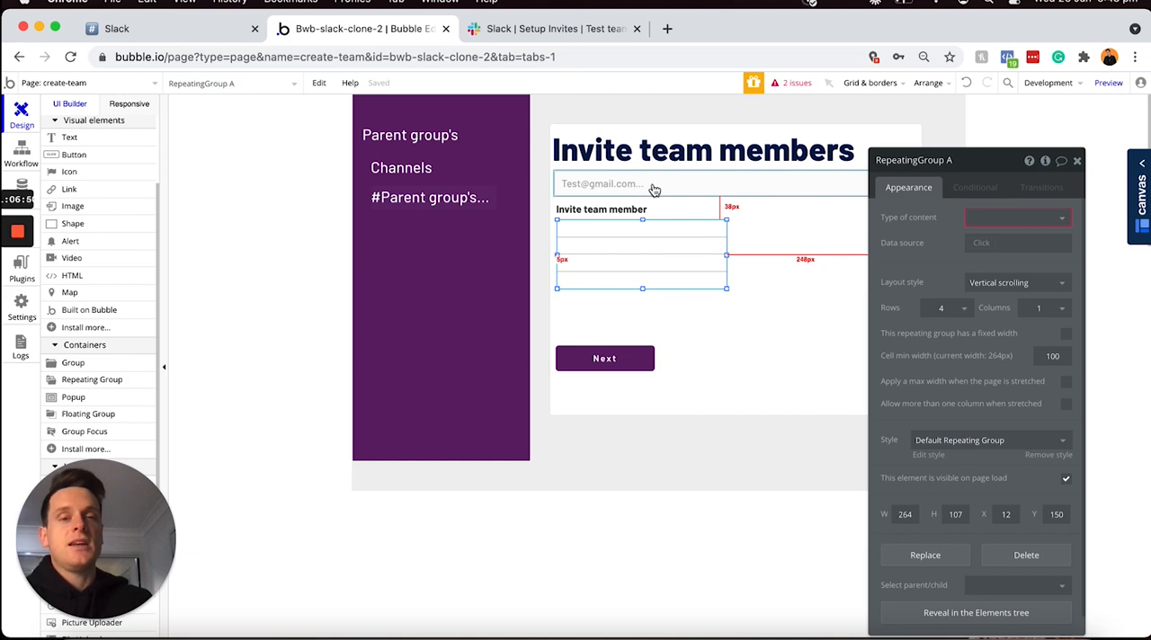
Rename the repeating group to "RepeatingGroup - Team-emails" and set its type of content to text.
{"action": "left_click", "coordinate": [986, 164]}
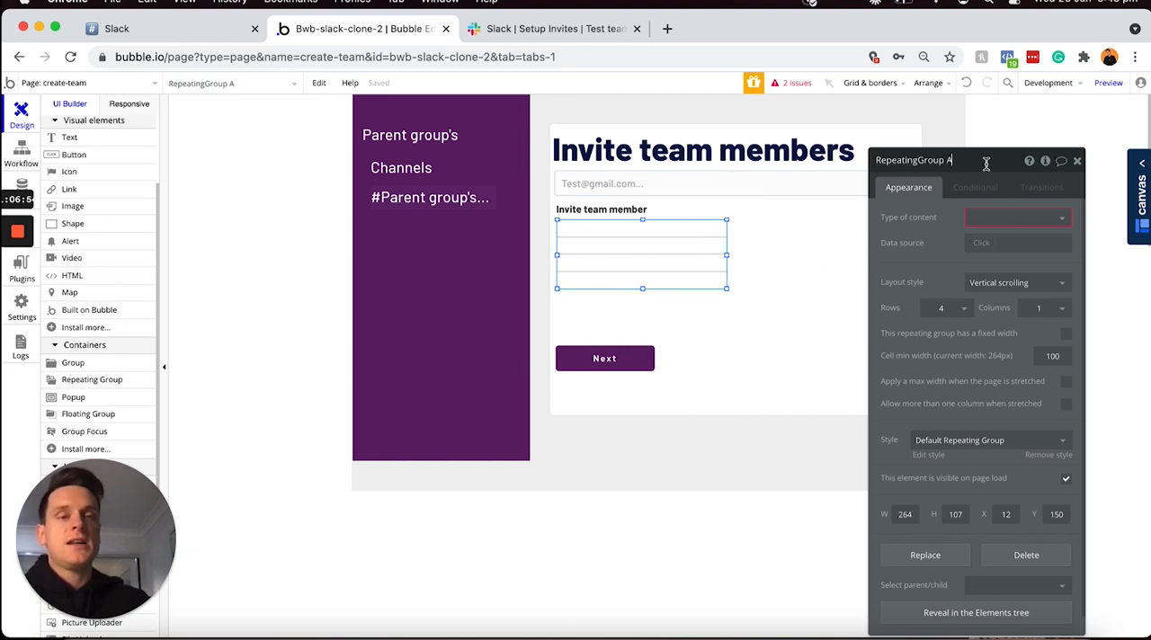
{"action": "key", "text": "BackSpace"}
{"action": "type", "text": "-"}
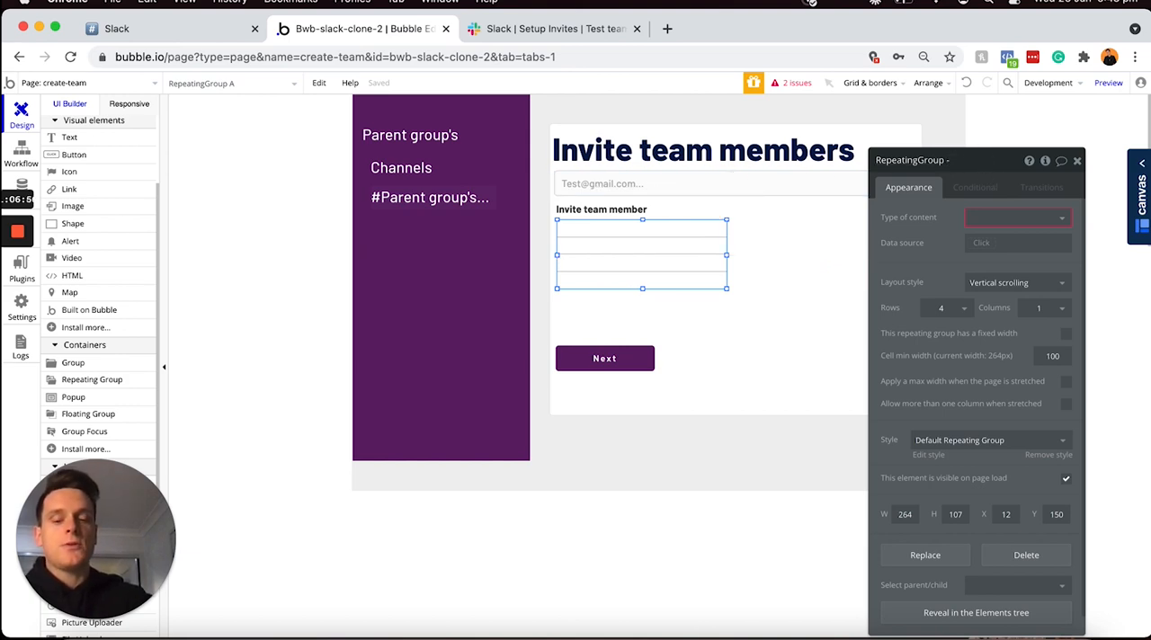
{"action": "type", "text": " Team-emails"}
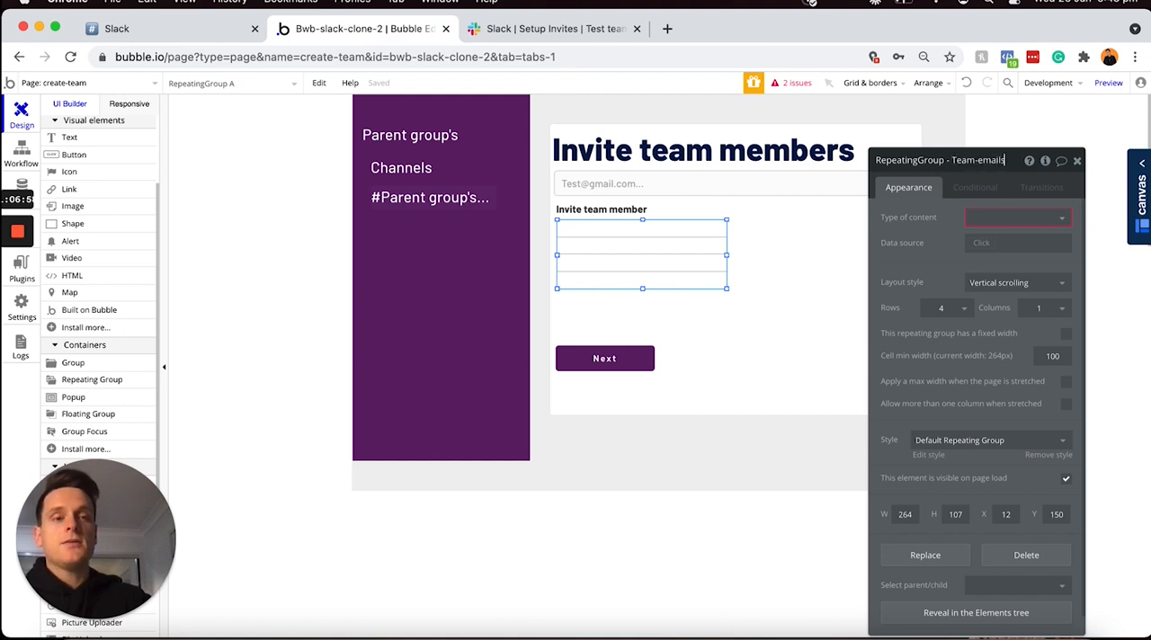
{"action": "left_click", "coordinate": [1000, 217]}
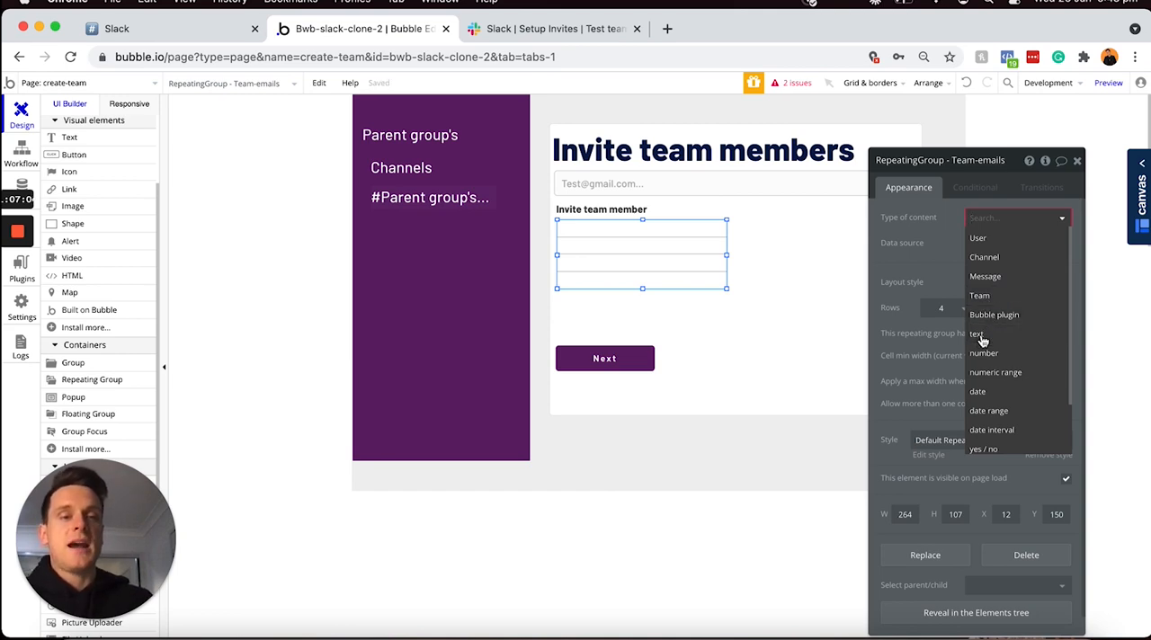
{"action": "left_click", "coordinate": [978, 336]}
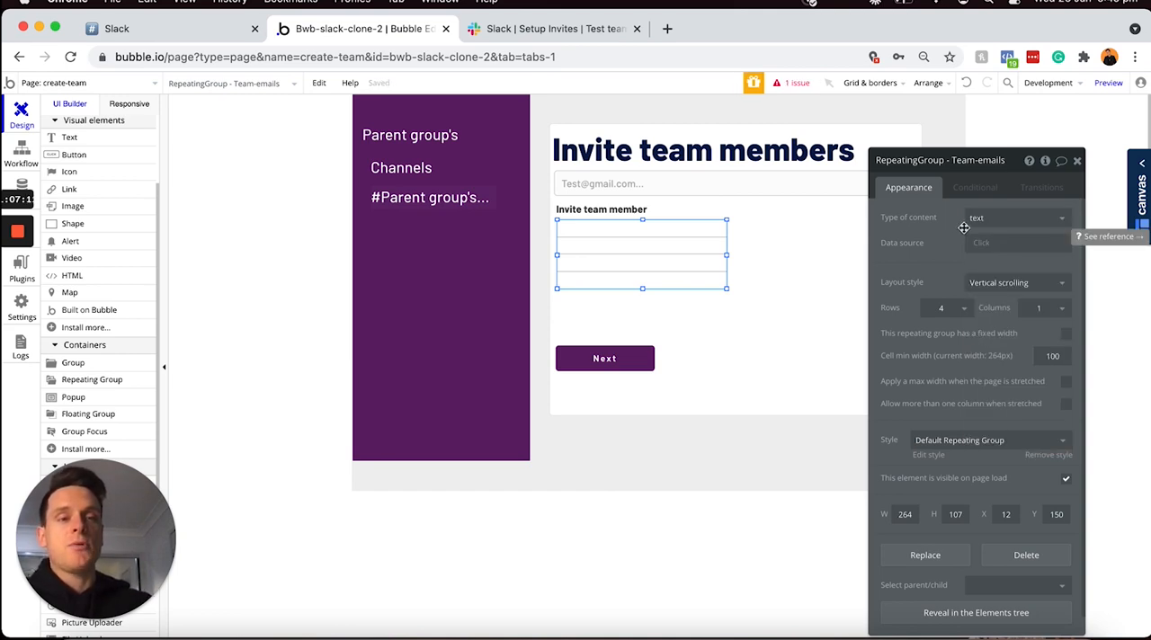
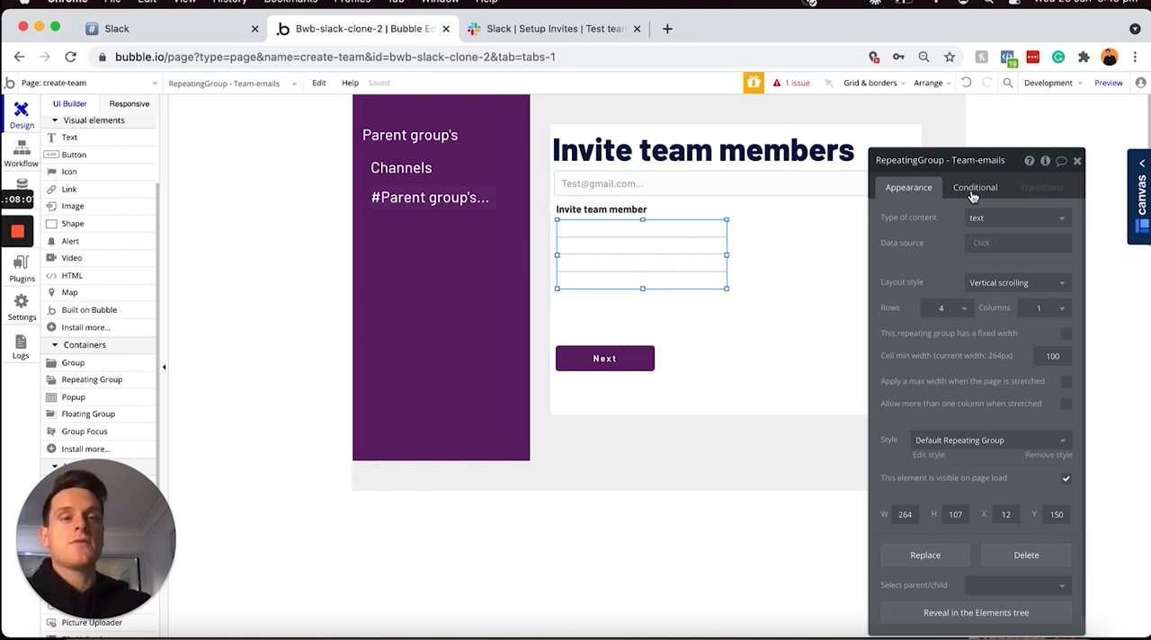
Create a custom state named "team-emails" on the team-emails repeating group, of type text and set as a list.
{"action": "left_click", "coordinate": [1045, 162]}
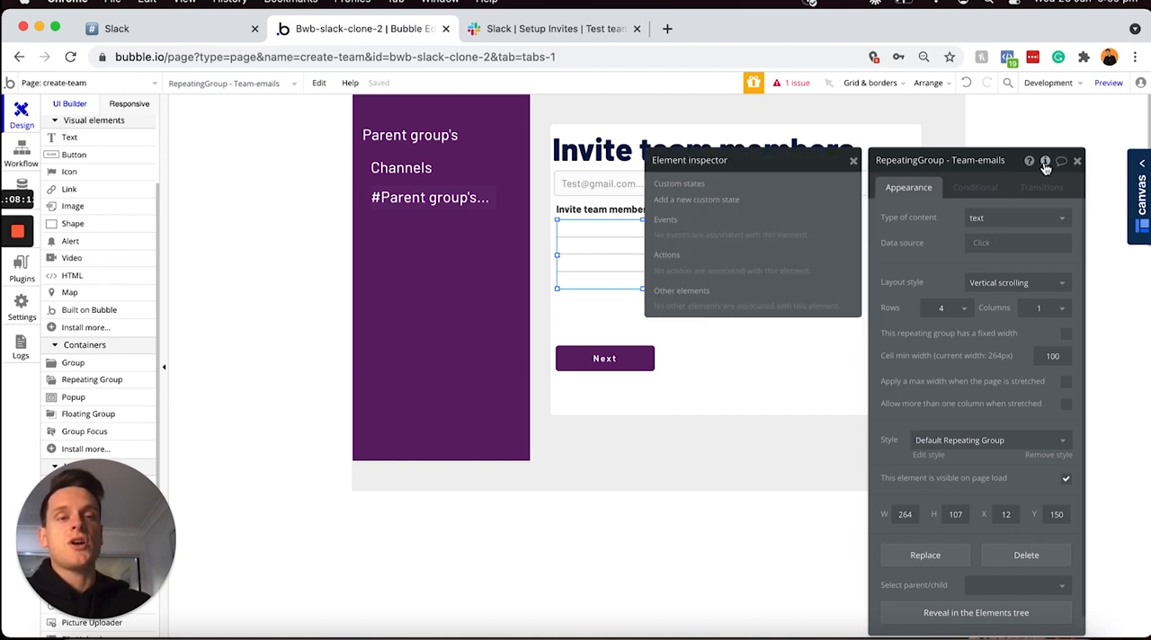
{"action": "left_click", "coordinate": [724, 201]}
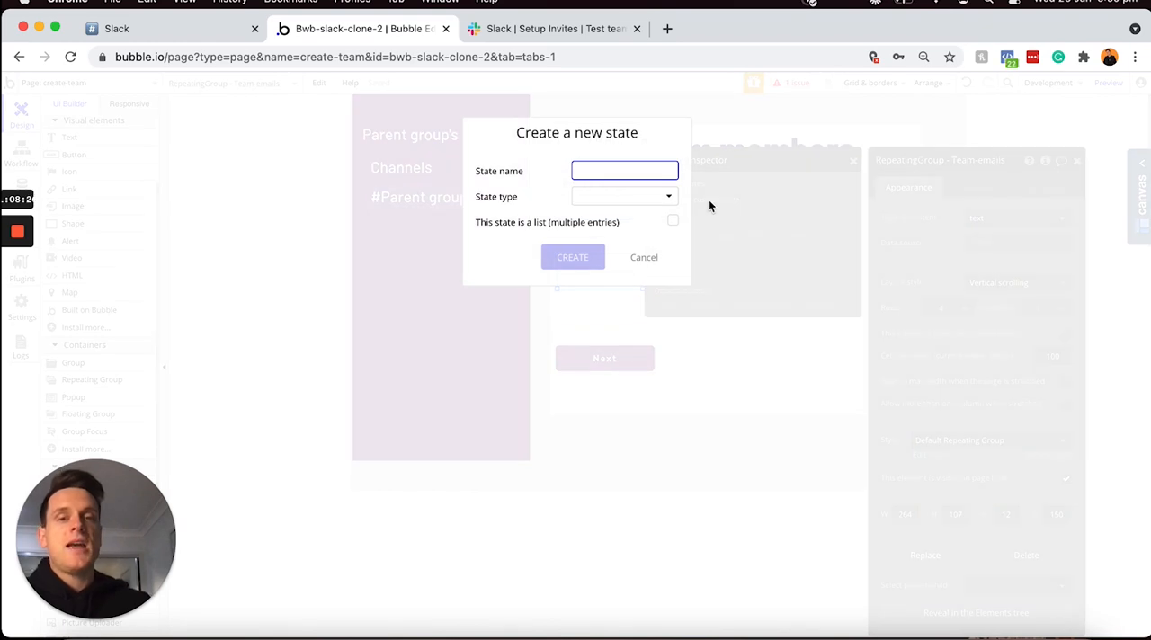
{"action": "type", "text": "team-emails"}
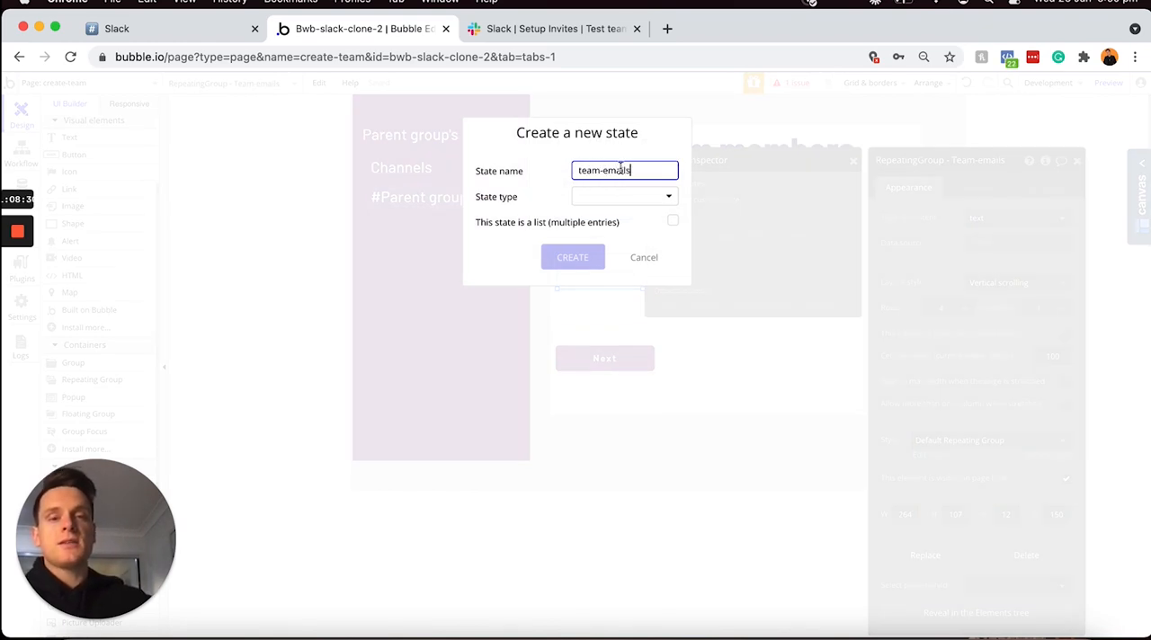
{"action": "left_click", "coordinate": [585, 198]}
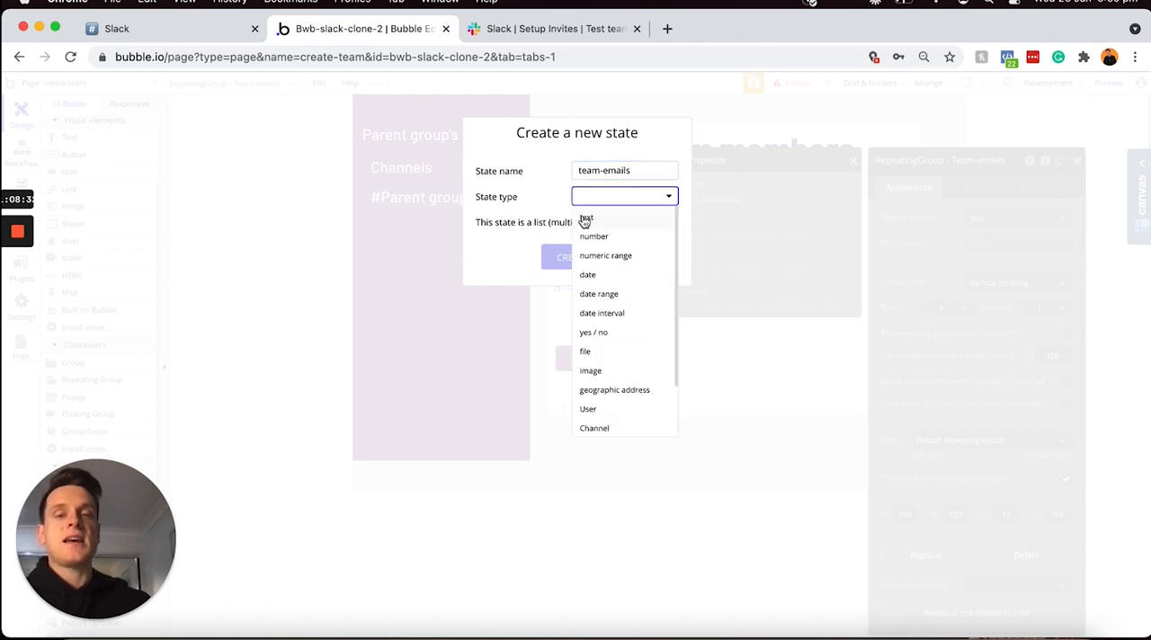
{"action": "left_click", "coordinate": [588, 220]}
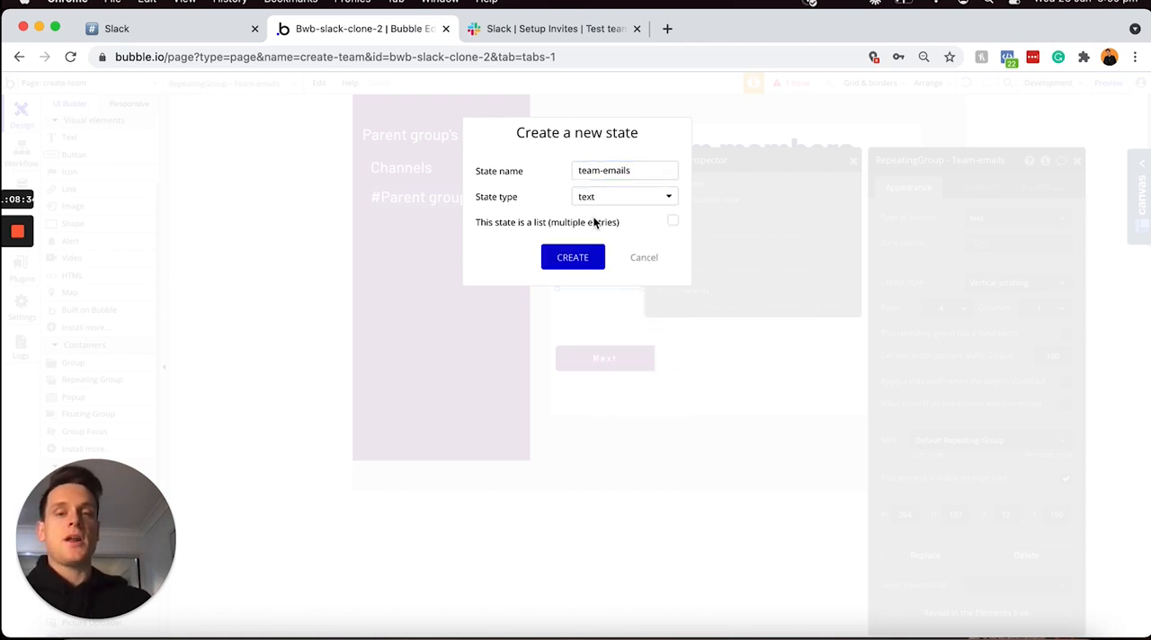
{"action": "left_click", "coordinate": [672, 221]}
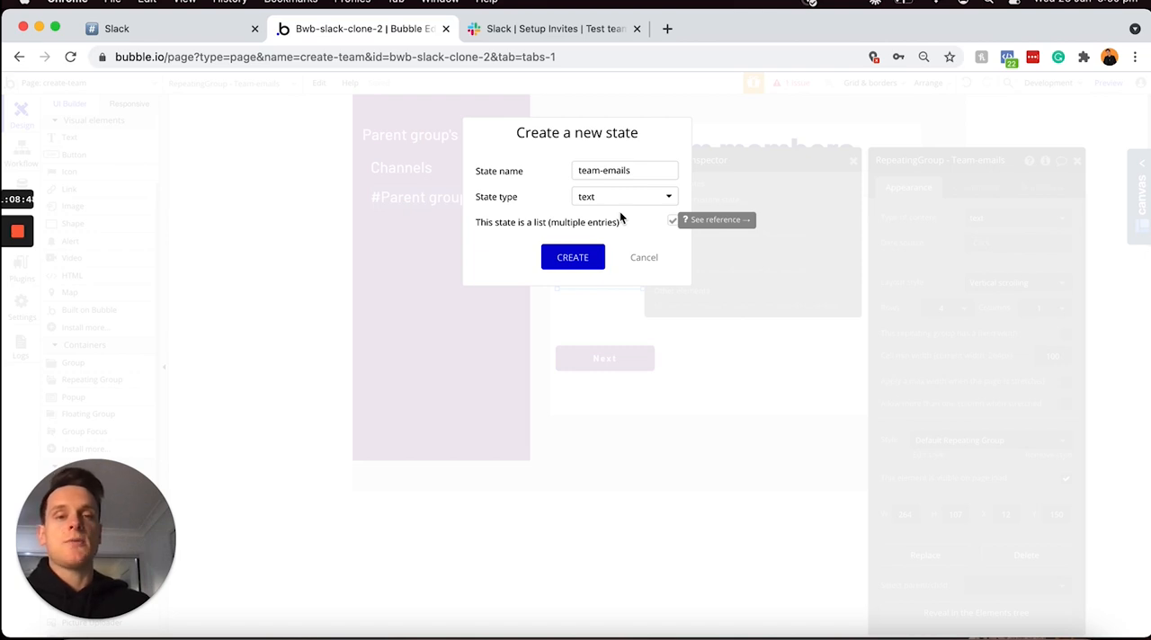
{"action": "left_click", "coordinate": [575, 258]}
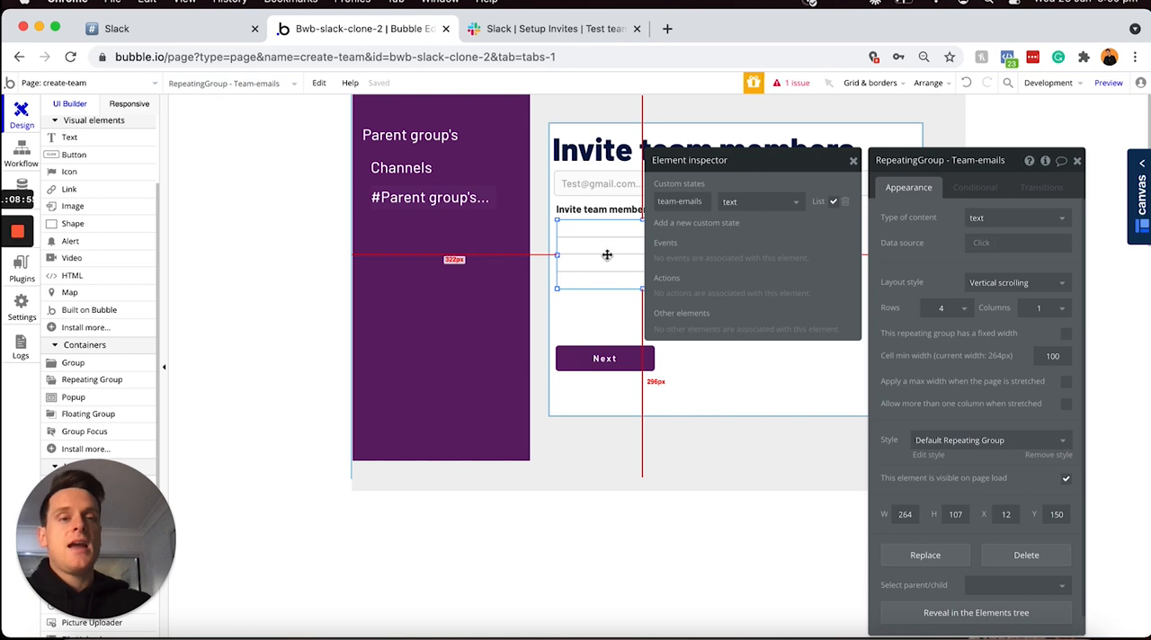
{"action": "left_click", "coordinate": [853, 161]}
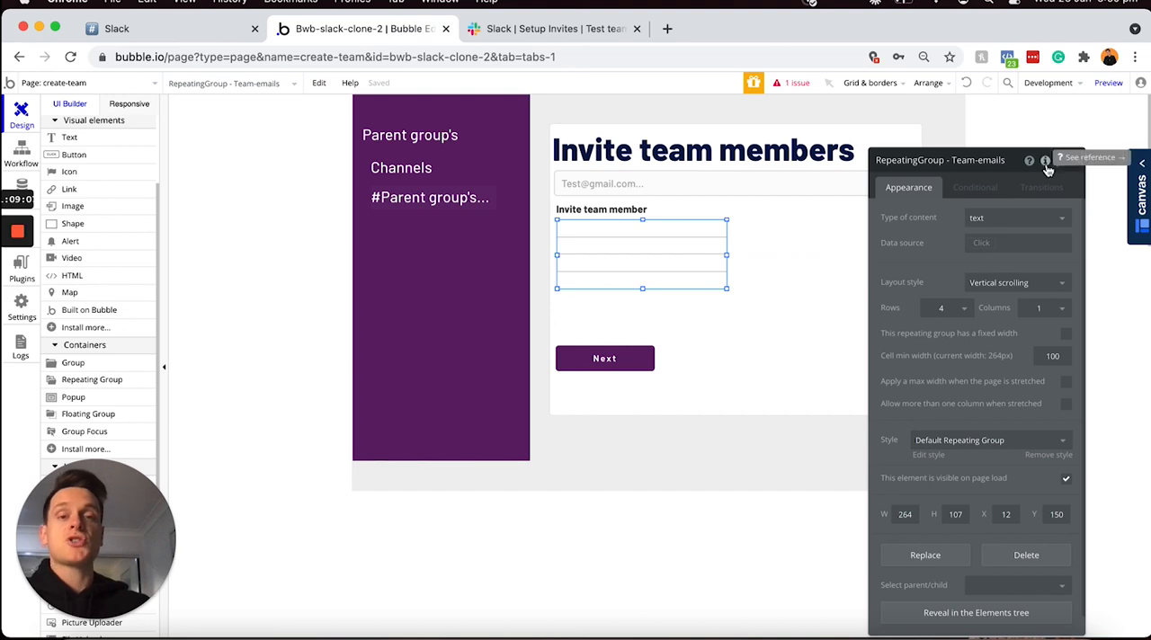
Set the repeating group's data source to RepeatingGroup - Team-emails's team-emails.
{"action": "left_click", "coordinate": [982, 243]}
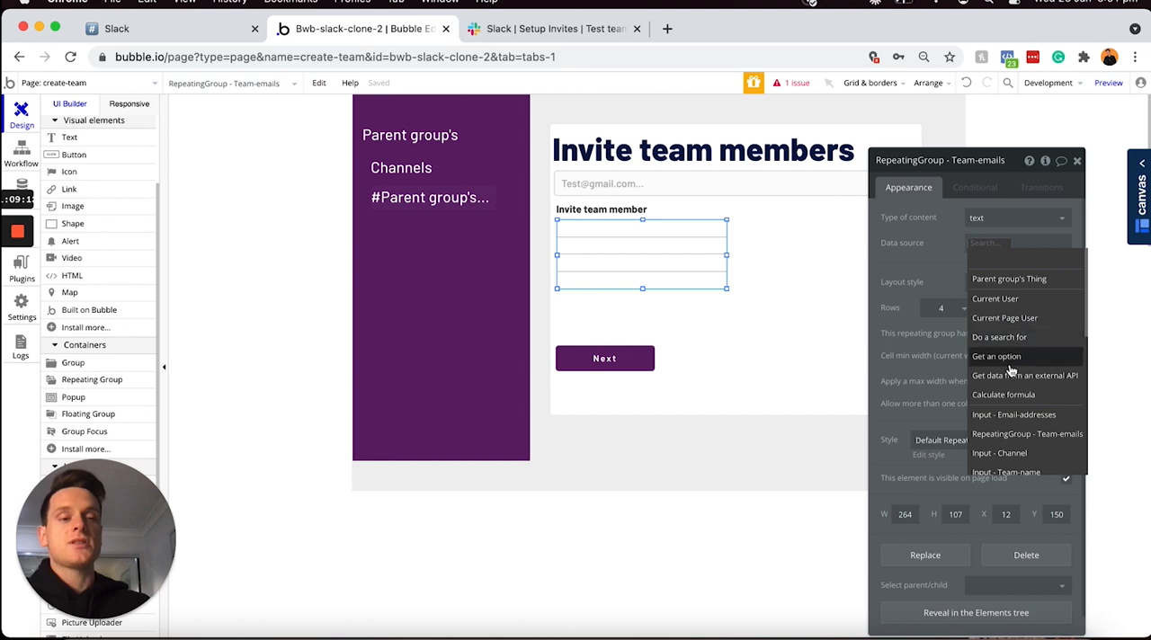
{"action": "scroll", "coordinate": [1020, 377], "scroll_direction": "down", "scroll_amount": 1}
{"action": "left_click", "coordinate": [1023, 404]}
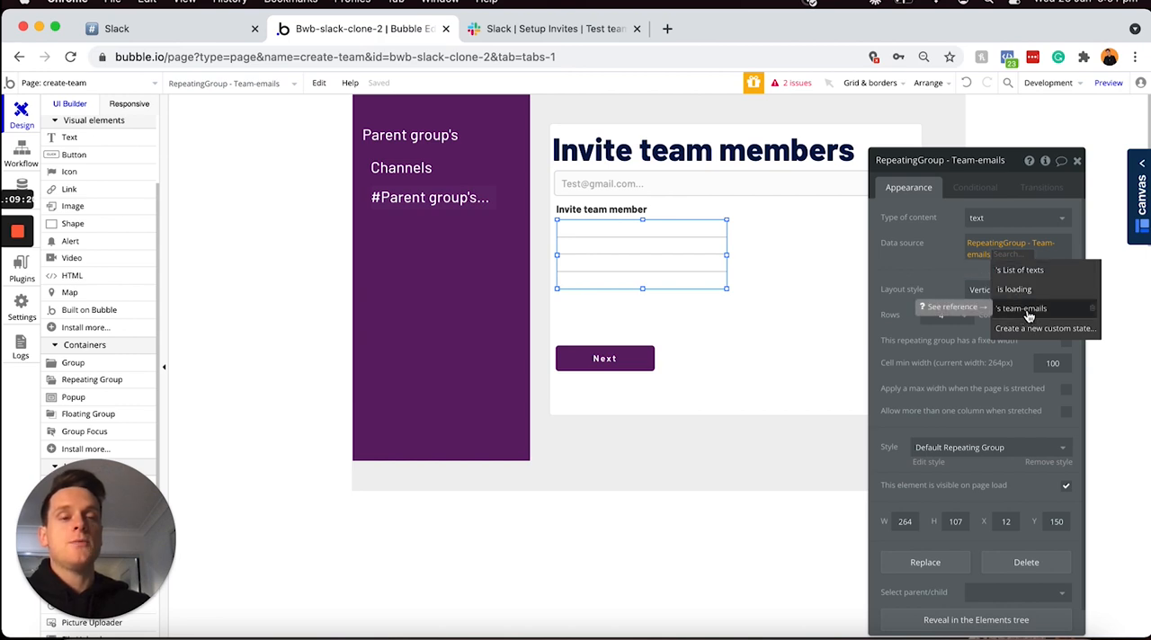
{"action": "left_click", "coordinate": [1025, 309]}
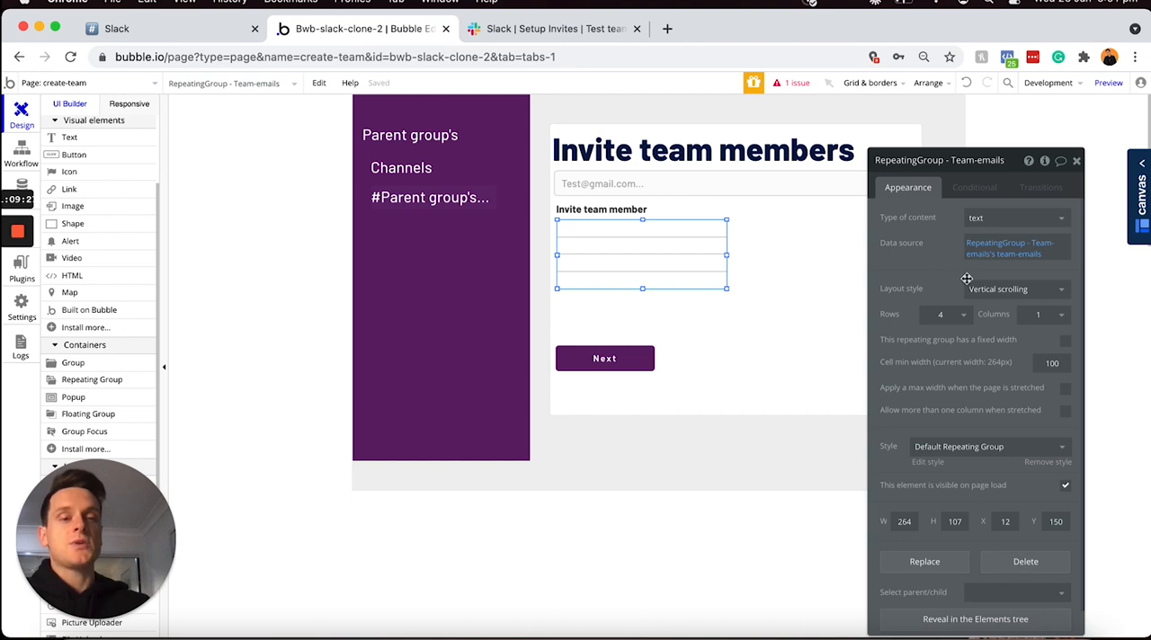
Change the repeating group's layout style to Ext. vertical scrolling and set it to 2 rows.
{"action": "left_click", "coordinate": [979, 288]}
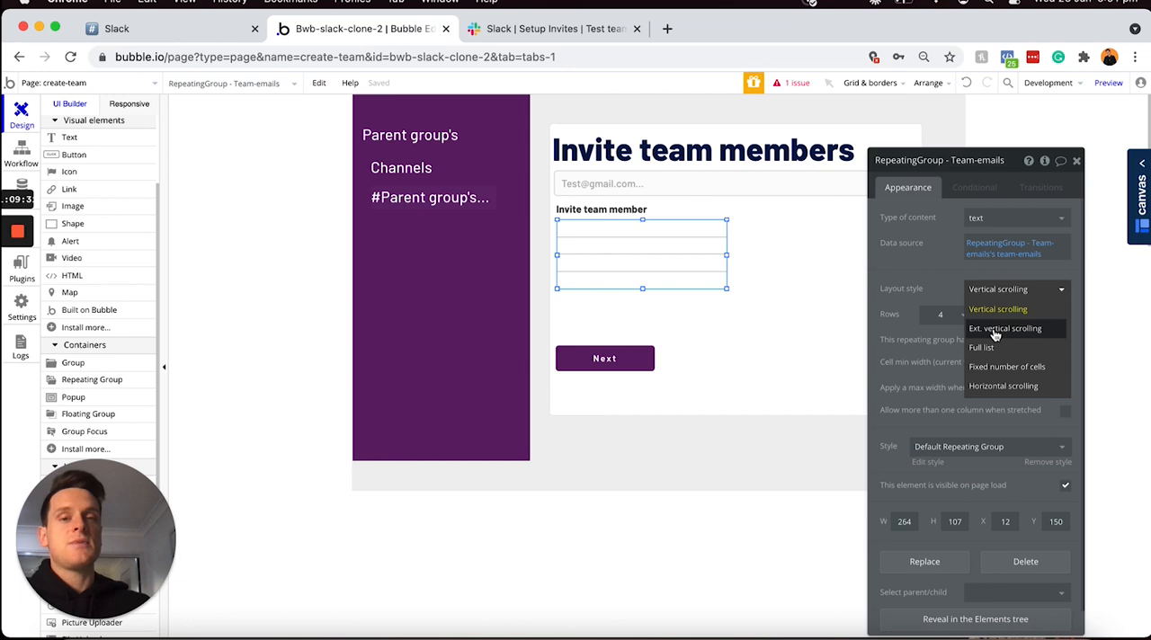
{"action": "left_click", "coordinate": [994, 330]}
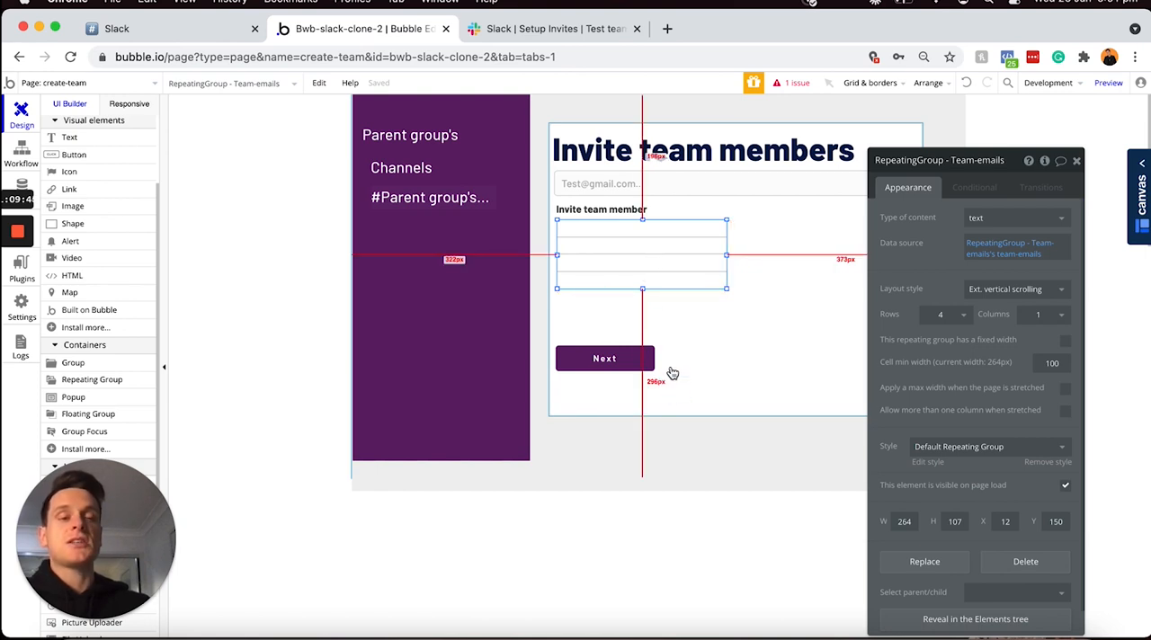
{"action": "left_click", "coordinate": [964, 317]}
{"action": "left_click", "coordinate": [942, 354]}
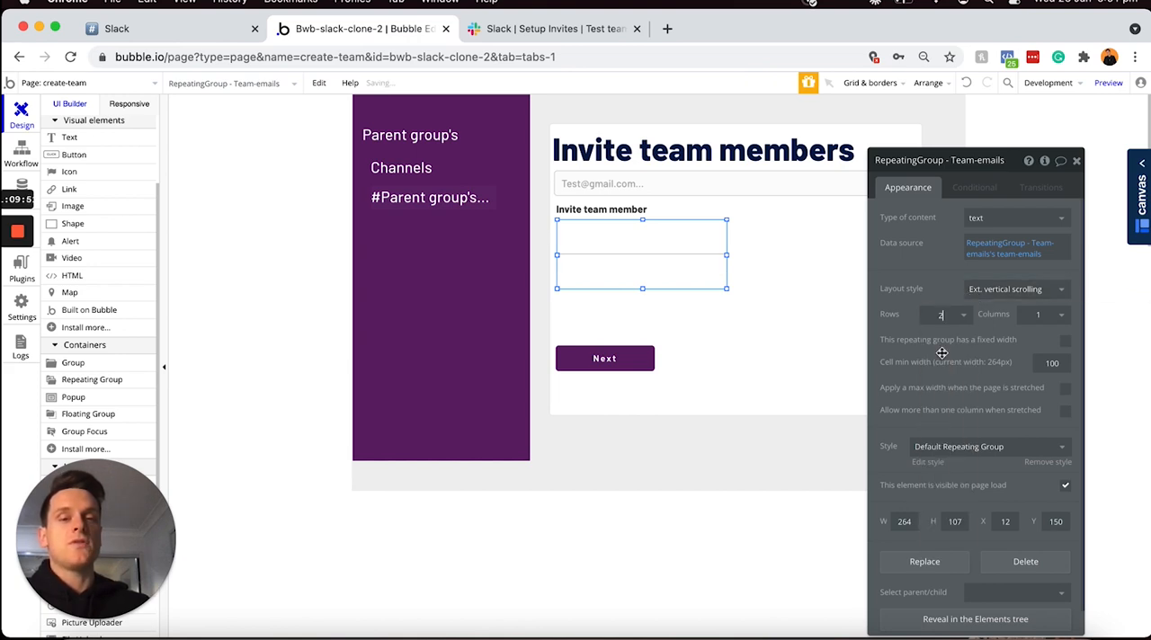
Add a text element about 209 by 27 px in the repeating group's first cell, showing Current cell's text.
{"action": "left_click", "coordinate": [64, 140]}
{"action": "left_click_drag", "start_coordinate": [564, 229], "coordinate": [694, 243]}
{"action": "double_click", "coordinate": [700, 255]}
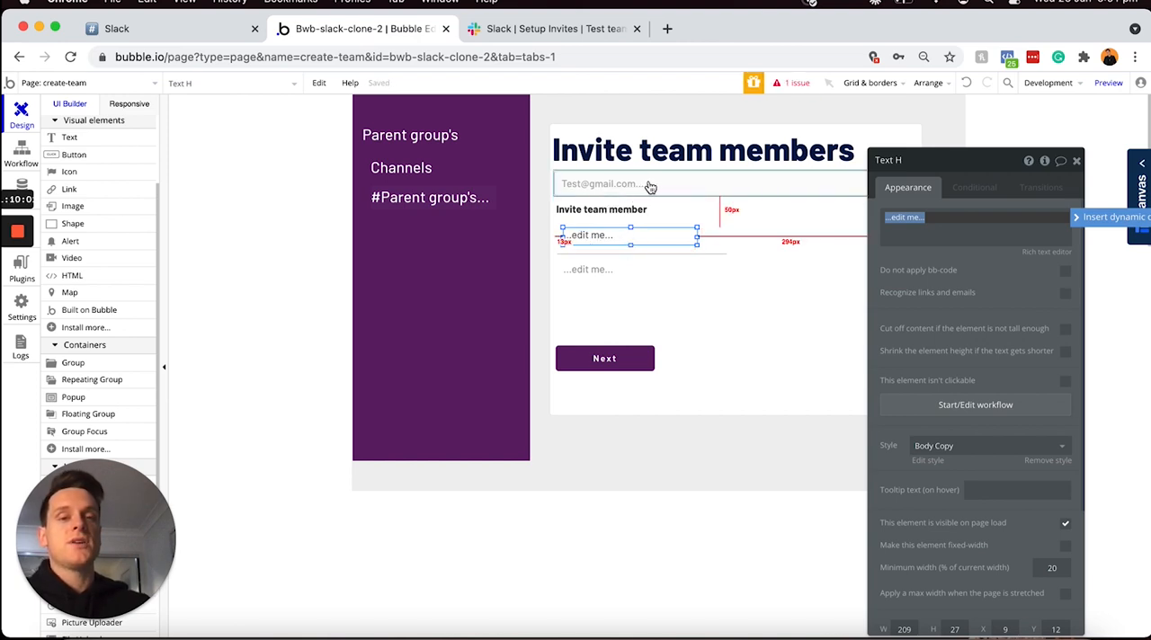
{"action": "key", "text": "BackSpace"}
{"action": "left_click", "coordinate": [1078, 217]}
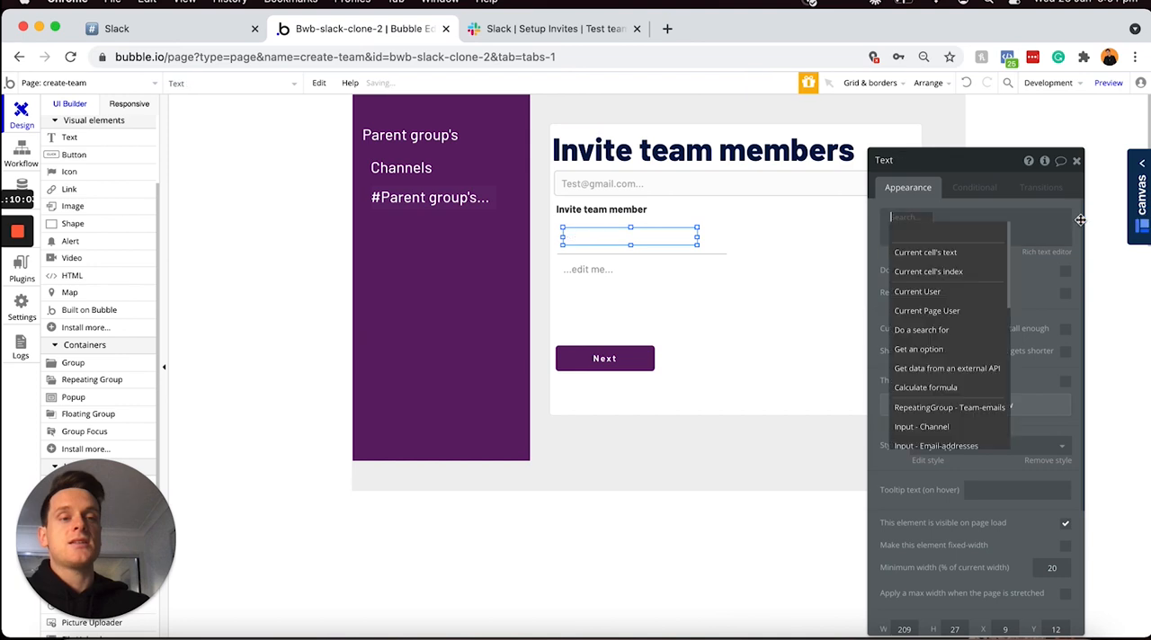
{"action": "left_click", "coordinate": [946, 255]}
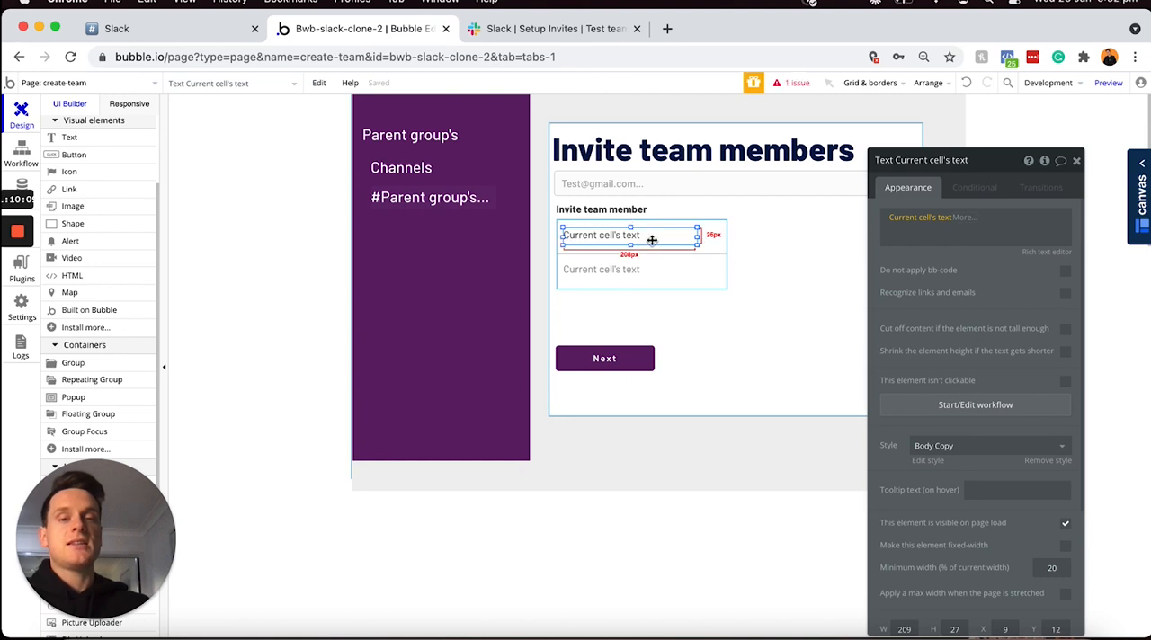
{"action": "left_click", "coordinate": [930, 220]}
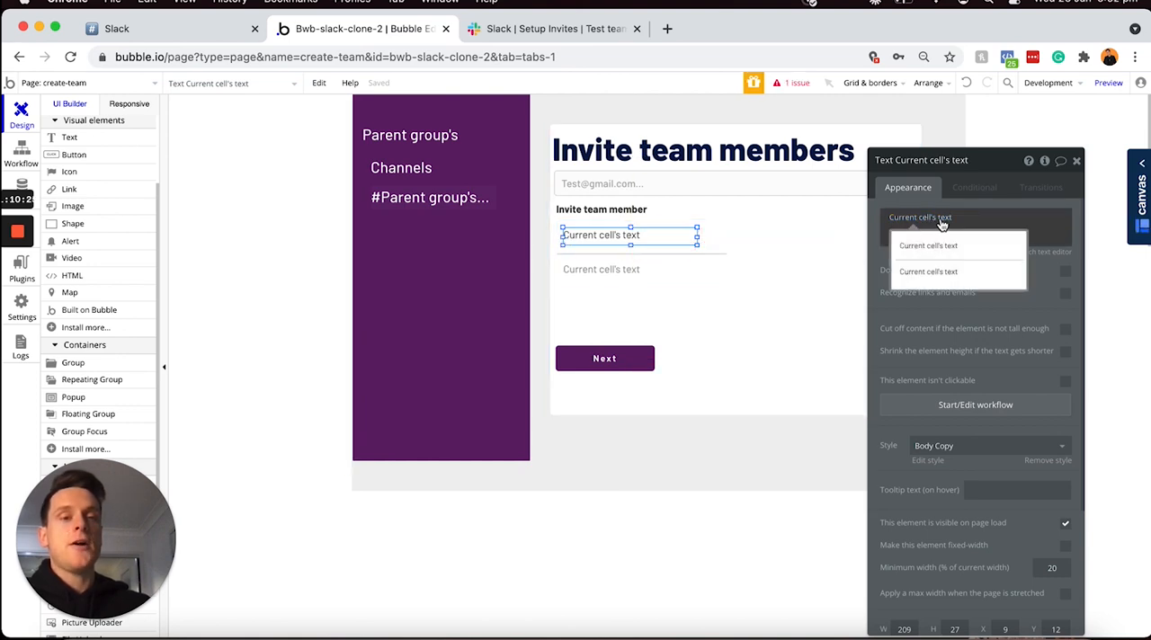
Nudge the cell text toward the upper-left corner of its cell, to about X 3, Y 6.
{"action": "left_click_drag", "start_coordinate": [683, 237], "coordinate": [593, 236]}
{"action": "key", "text": "Left"}
{"action": "key", "text": "Left"}
{"action": "key", "text": "Left"}
{"action": "key", "text": "Left"}
{"action": "key", "text": "Left"}
{"action": "key", "text": "Left"}
{"action": "key", "text": "Left"}
{"action": "key", "text": "Left"}
{"action": "key", "text": "Left"}
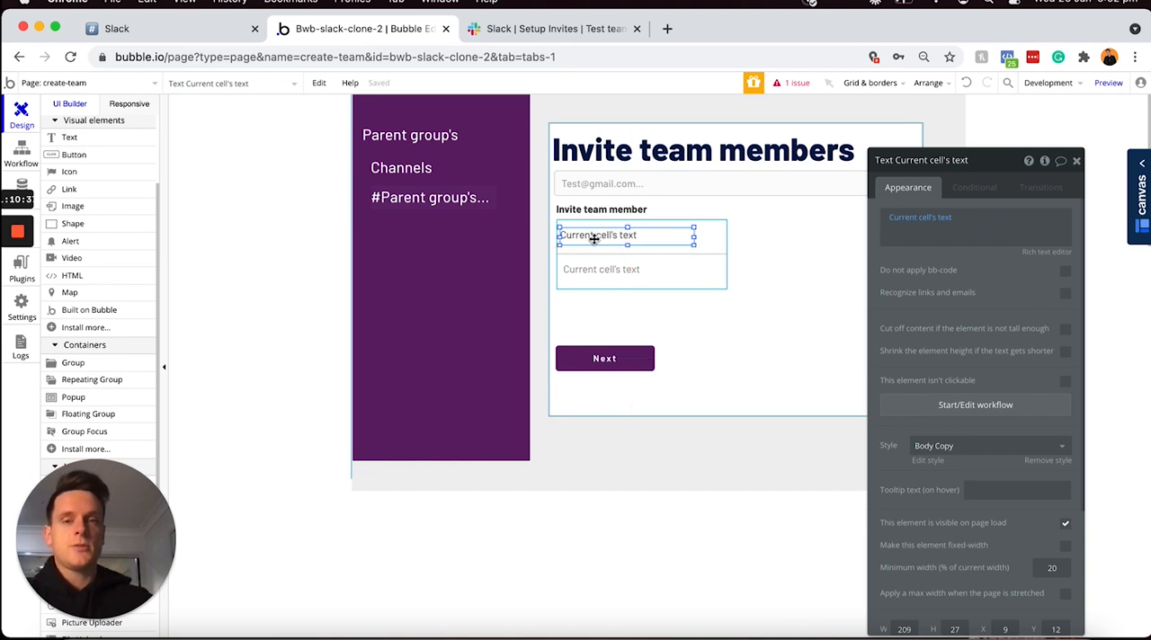
{"action": "key", "text": "Up"}
{"action": "key", "text": "Up"}
{"action": "key", "text": "Up"}
{"action": "key", "text": "Up"}
{"action": "key", "text": "Up"}
{"action": "key", "text": "Up"}
{"action": "key", "text": "Up"}
{"action": "key", "text": "Up"}
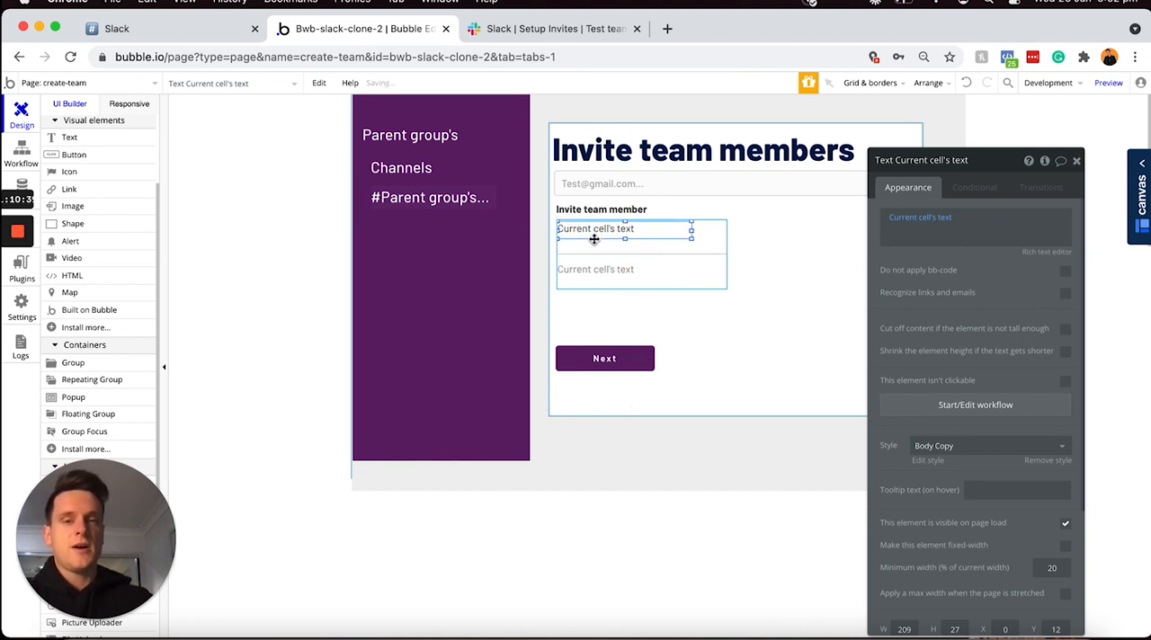
{"action": "key", "text": "Right"}
{"action": "key", "text": "Right"}
{"action": "key", "text": "Right"}
{"action": "key", "text": "Down"}
{"action": "key", "text": "Down"}
{"action": "key", "text": "Down"}
{"action": "key", "text": "Down"}
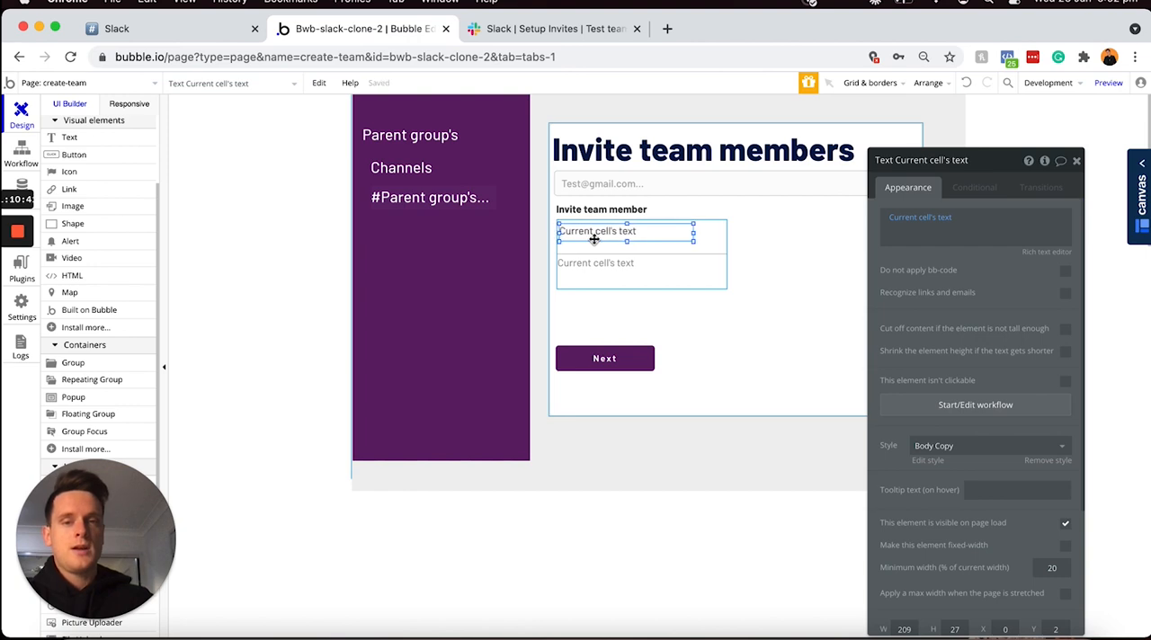
Shift the repeating group to about X 8, shrink it to about 210 by 84 px, and nudge its cell text to Y 8.
{"action": "left_click", "coordinate": [622, 252]}
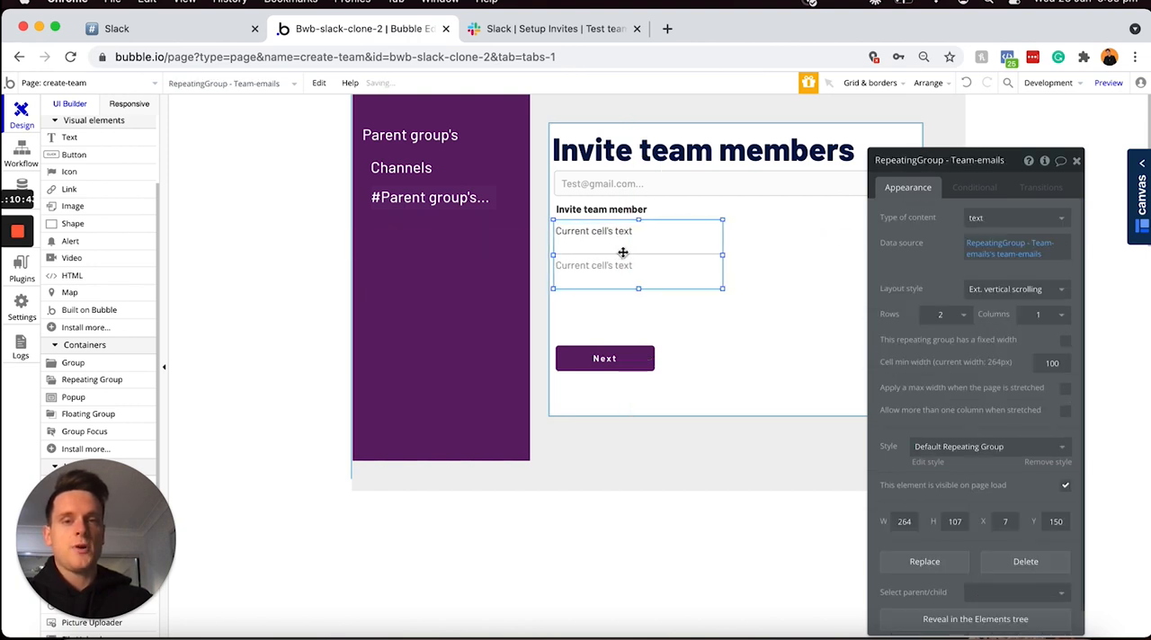
{"action": "left_click_drag", "start_coordinate": [622, 252], "coordinate": [640, 276]}
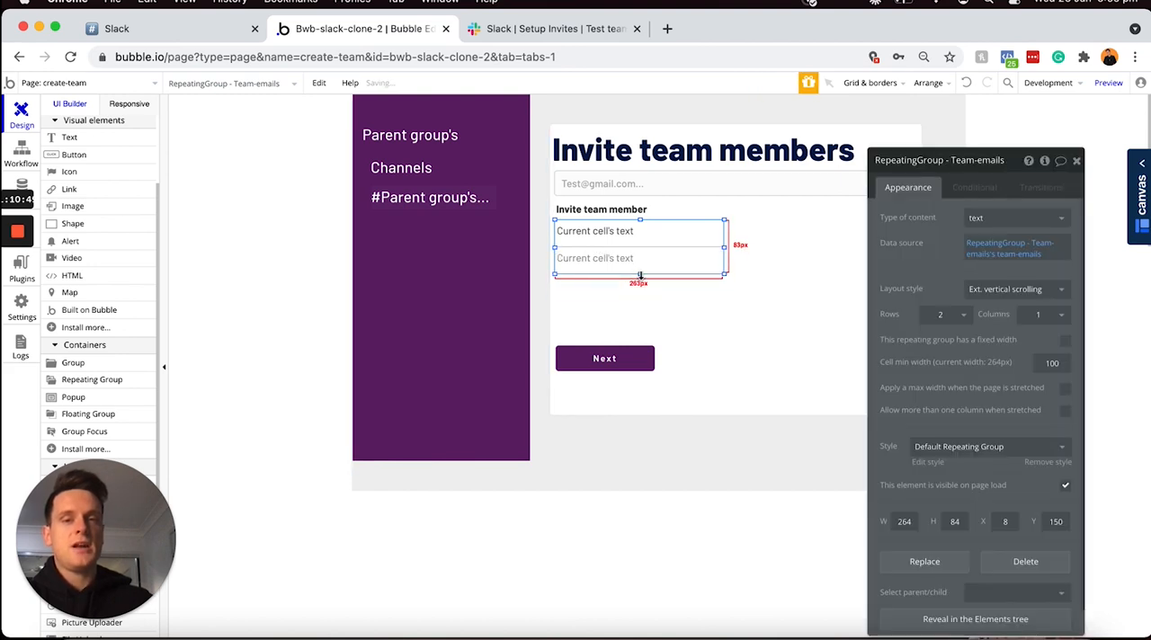
{"action": "left_click", "coordinate": [632, 234]}
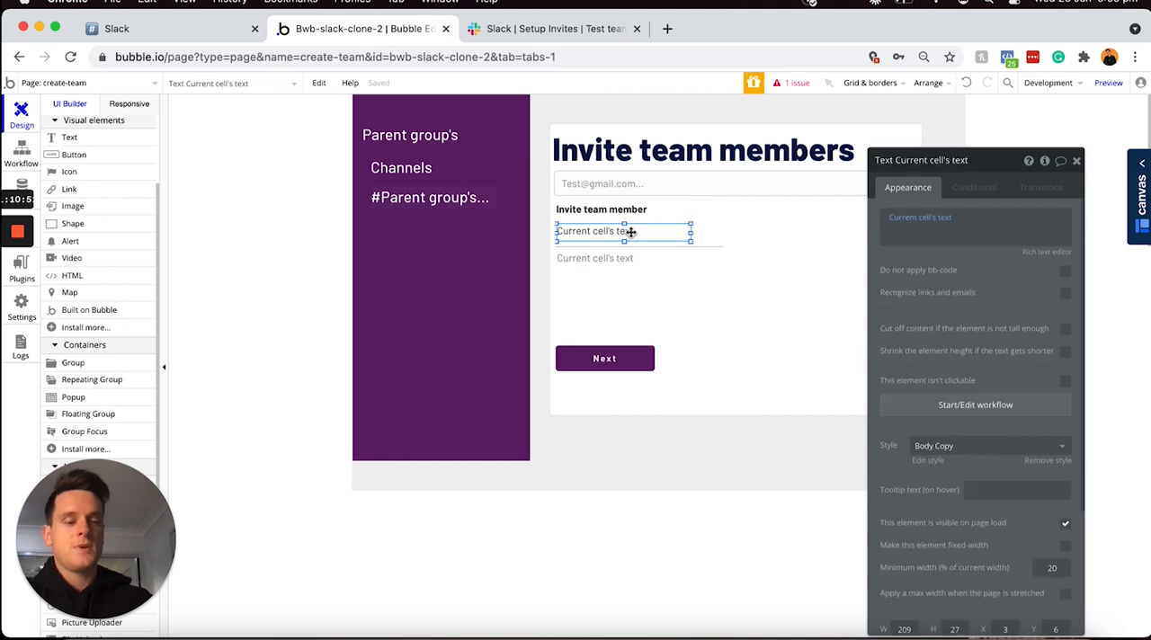
{"action": "left_click", "coordinate": [729, 254]}
{"action": "left_click", "coordinate": [666, 234]}
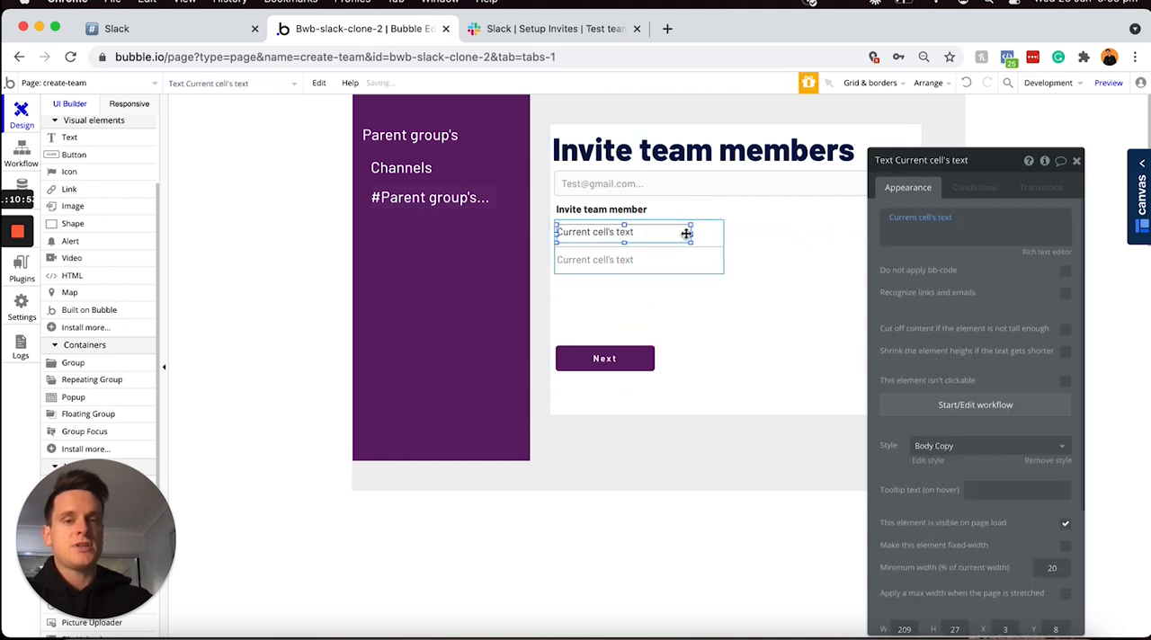
{"action": "mouse_move", "coordinate": [691, 233]}
{"action": "left_mouse_down"}
{"action": "mouse_move", "coordinate": [654, 232]}
{"action": "mouse_move", "coordinate": [722, 250]}
{"action": "mouse_move", "coordinate": [689, 248]}
{"action": "left_mouse_up"}
{"action": "left_click", "coordinate": [724, 251]}
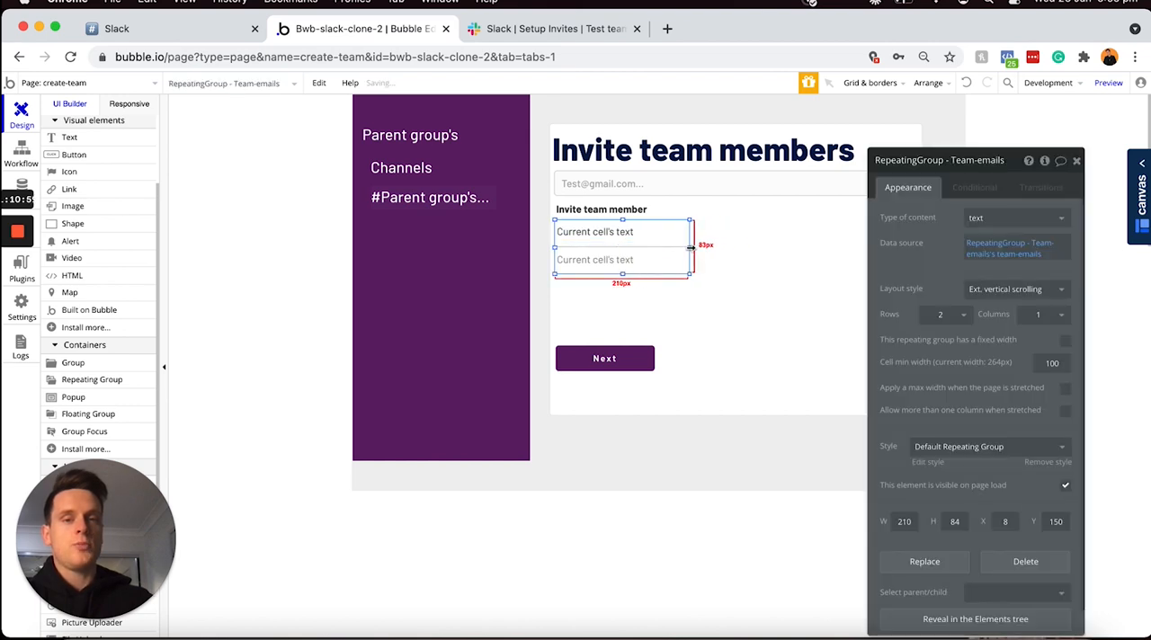
Move the Next button up to just below the repeating group, at about Y 256.
{"action": "left_click", "coordinate": [605, 360]}
{"action": "key", "text": "Up"}
{"action": "key", "text": "Up"}
{"action": "key", "text": "Up"}
{"action": "key", "text": "Up"}
{"action": "key", "text": "Up"}
{"action": "key", "text": "Up"}
{"action": "key", "text": "Up"}
{"action": "key", "text": "Up"}
{"action": "key", "text": "Up"}
{"action": "key", "text": "Up"}
{"action": "key", "text": "Up"}
{"action": "key", "text": "Up"}
{"action": "key", "text": "Up"}
{"action": "key", "text": "Up"}
{"action": "key", "text": "Up"}
{"action": "key", "text": "Up"}
{"action": "key", "text": "Up"}
{"action": "key", "text": "Up"}
{"action": "key", "text": "Up"}
{"action": "key", "text": "Up"}
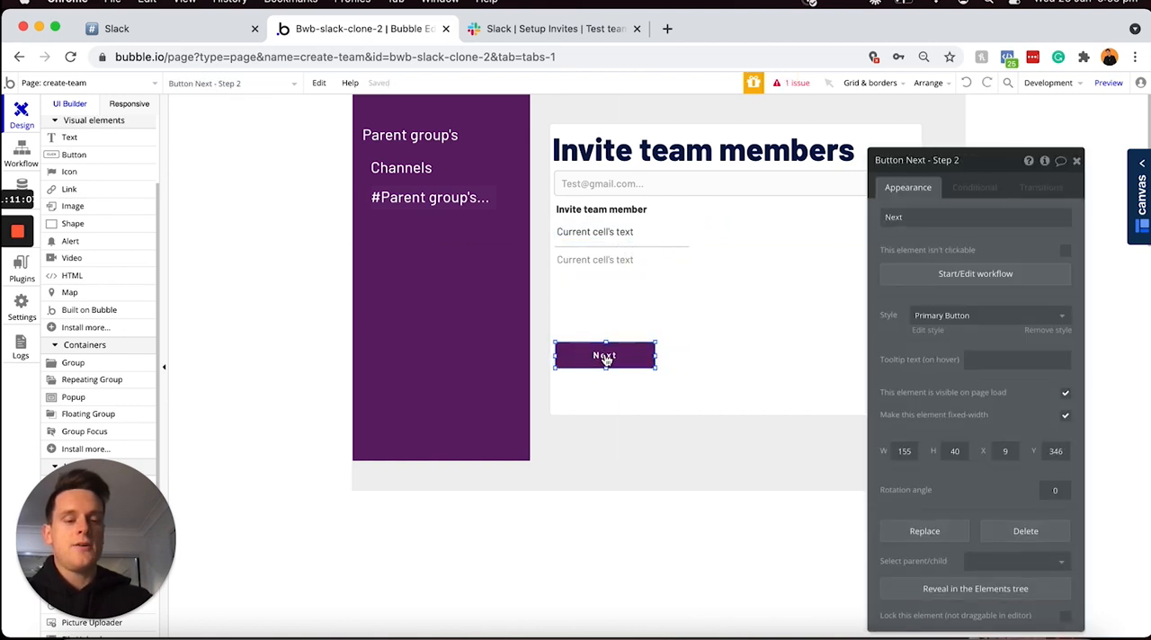
{"action": "key", "text": "Up"}
{"action": "key", "text": "Up"}
{"action": "key", "text": "Up"}
{"action": "key", "text": "Up"}
{"action": "key", "text": "Up"}
{"action": "key", "text": "Up"}
{"action": "key", "text": "Up"}
{"action": "key", "text": "Up"}
{"action": "key", "text": "Up"}
{"action": "key", "text": "Up"}
{"action": "key", "text": "Up"}
{"action": "key", "text": "Up"}
{"action": "key", "text": "Up"}
{"action": "key", "text": "Up"}
{"action": "key", "text": "Up"}
{"action": "key", "text": "Up"}
{"action": "key", "text": "Up"}
{"action": "key", "text": "Up"}
{"action": "key", "text": "Up"}
{"action": "key", "text": "Up"}
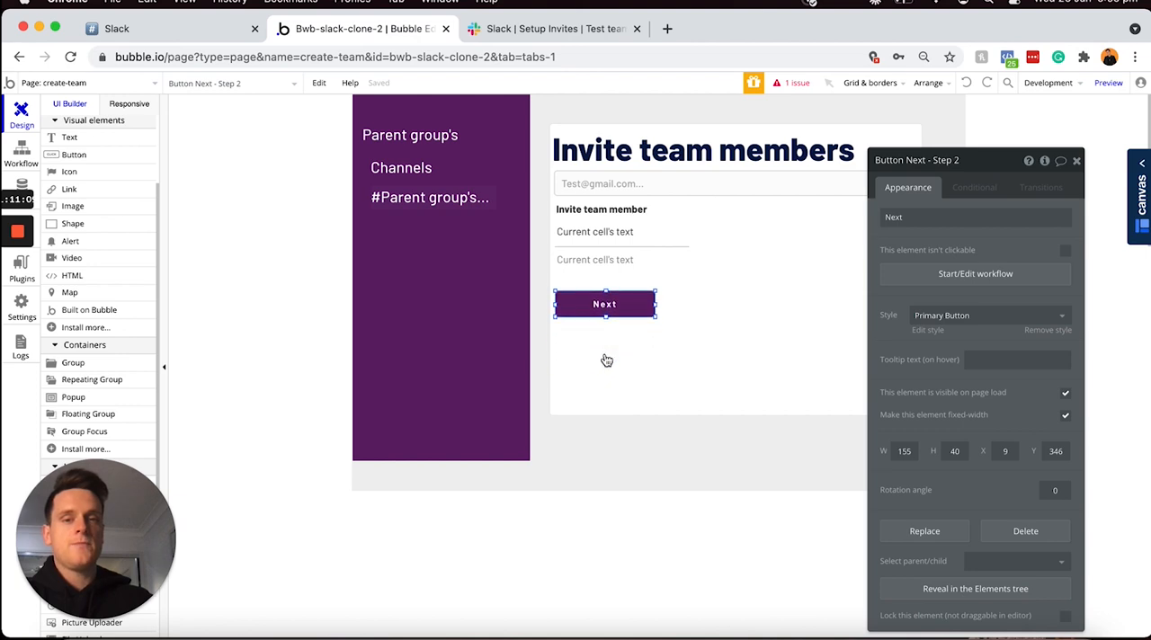
Shrink Group - Step 3 to about 316 px high so it ends just below the Next button.
{"action": "left_click", "coordinate": [740, 419]}
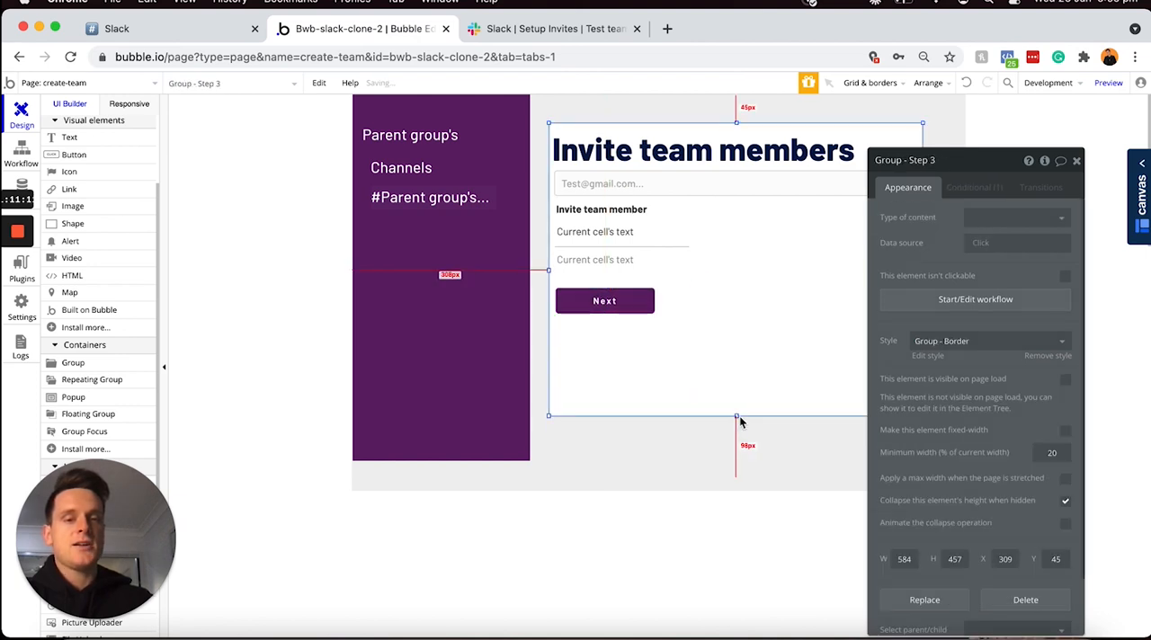
{"action": "left_click_drag", "start_coordinate": [740, 418], "coordinate": [736, 328]}
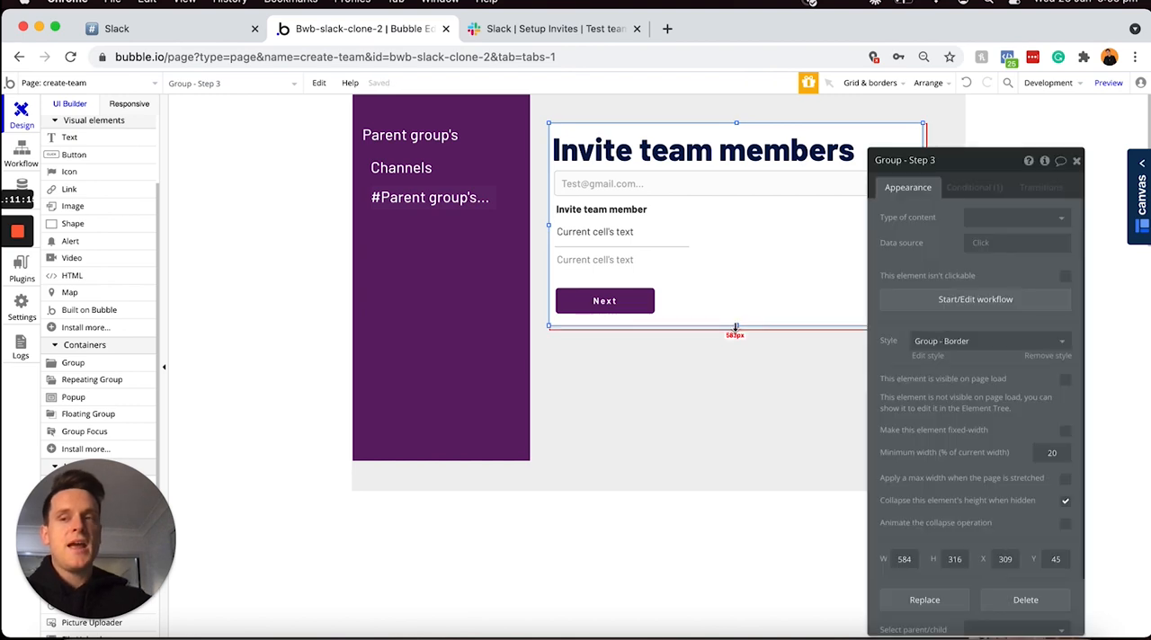
{"action": "left_click", "coordinate": [616, 302]}
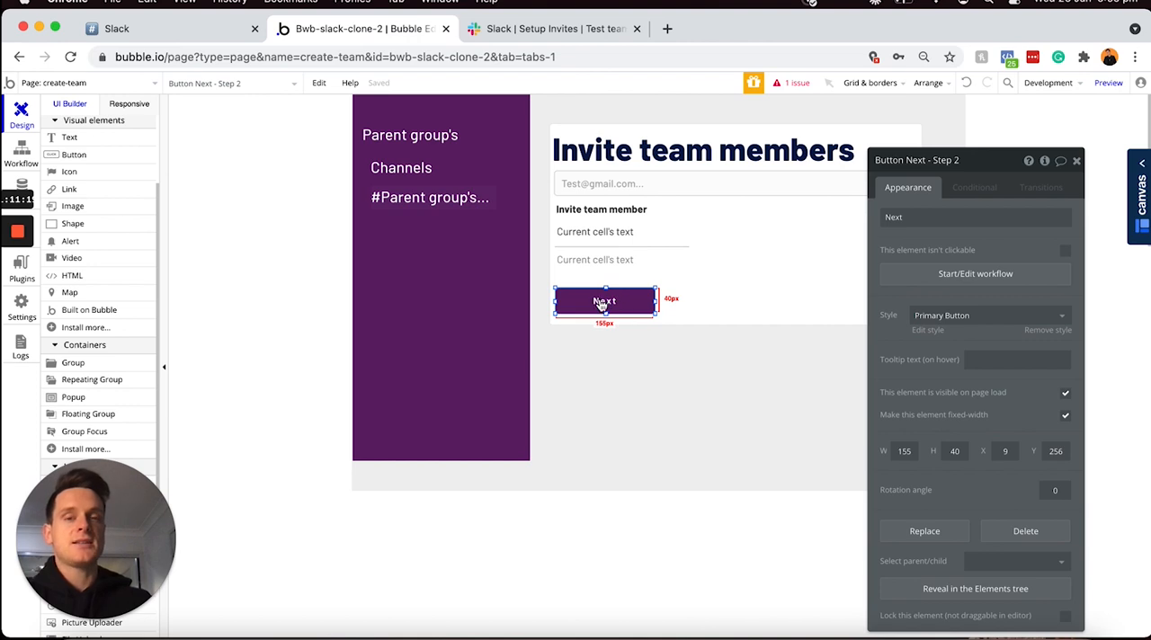
{"action": "left_click_drag", "start_coordinate": [601, 304], "coordinate": [631, 217]}
Start a click workflow for the "Invite team member" text and add a Set state of an element action.
{"action": "left_click", "coordinate": [631, 214]}
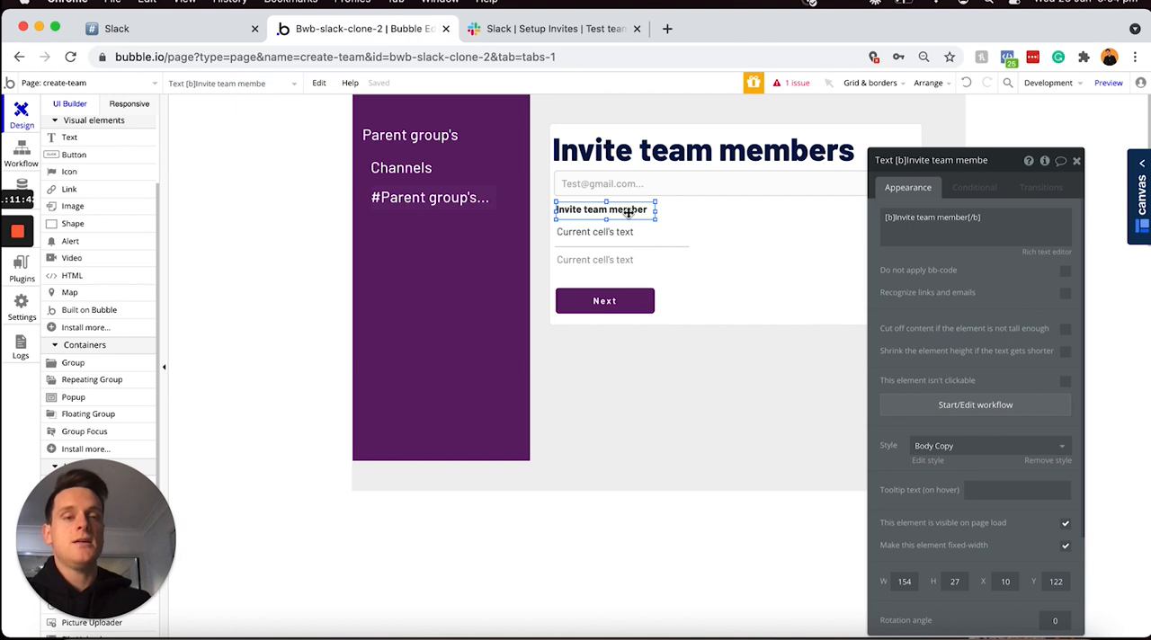
{"action": "left_click", "coordinate": [910, 405]}
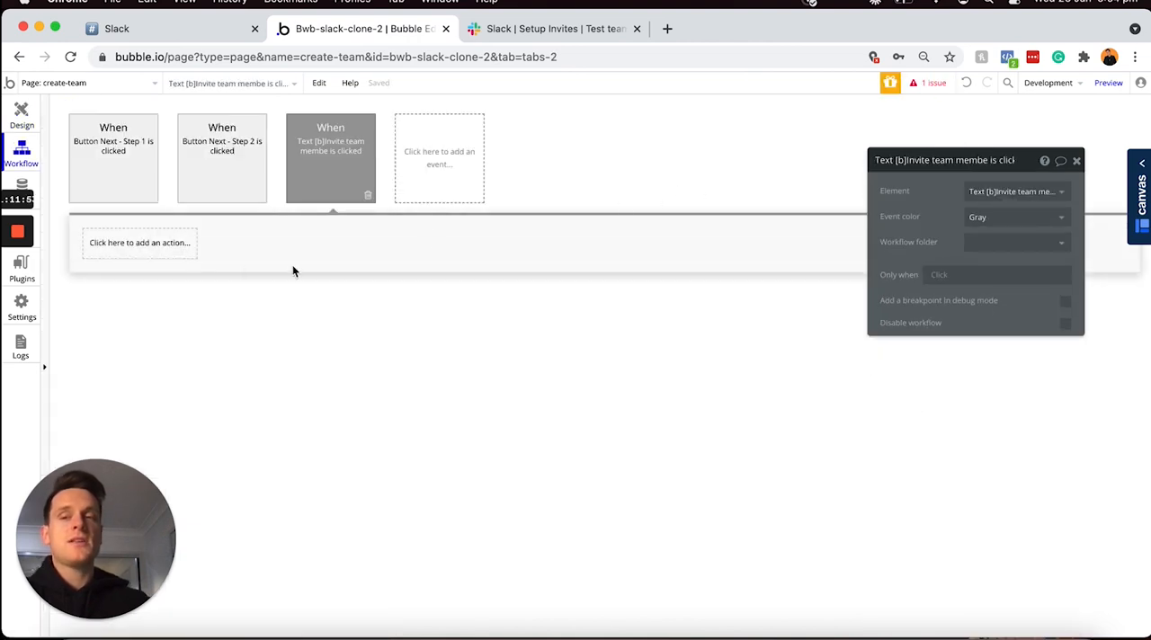
{"action": "left_click", "coordinate": [190, 245]}
{"action": "type", "text": "stat"}
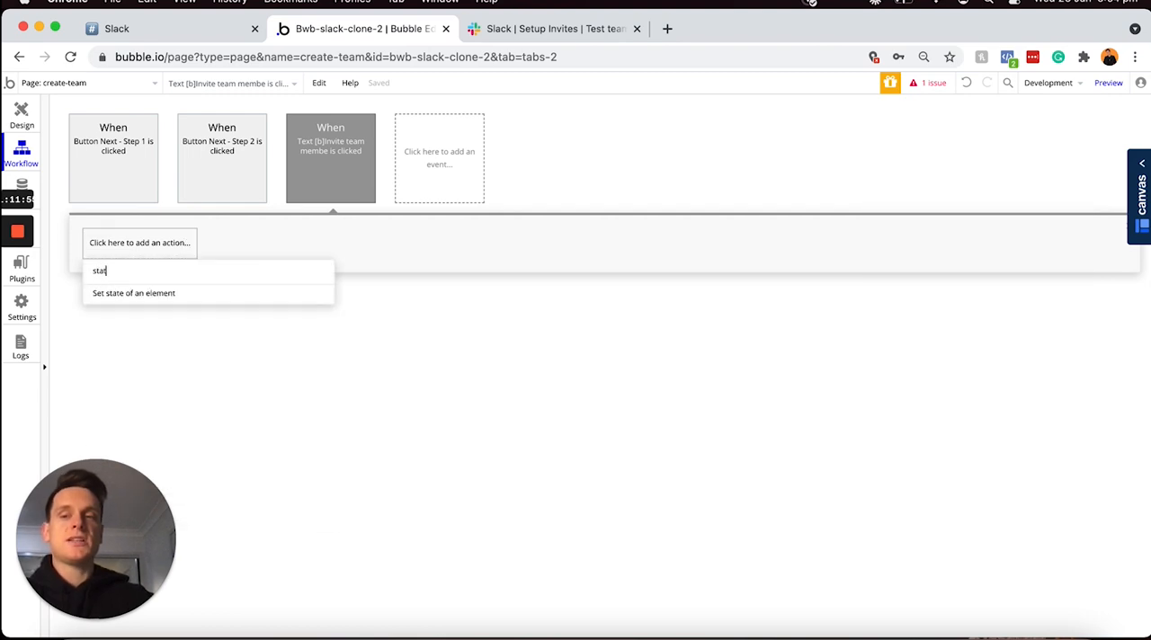
{"action": "left_click", "coordinate": [218, 297]}
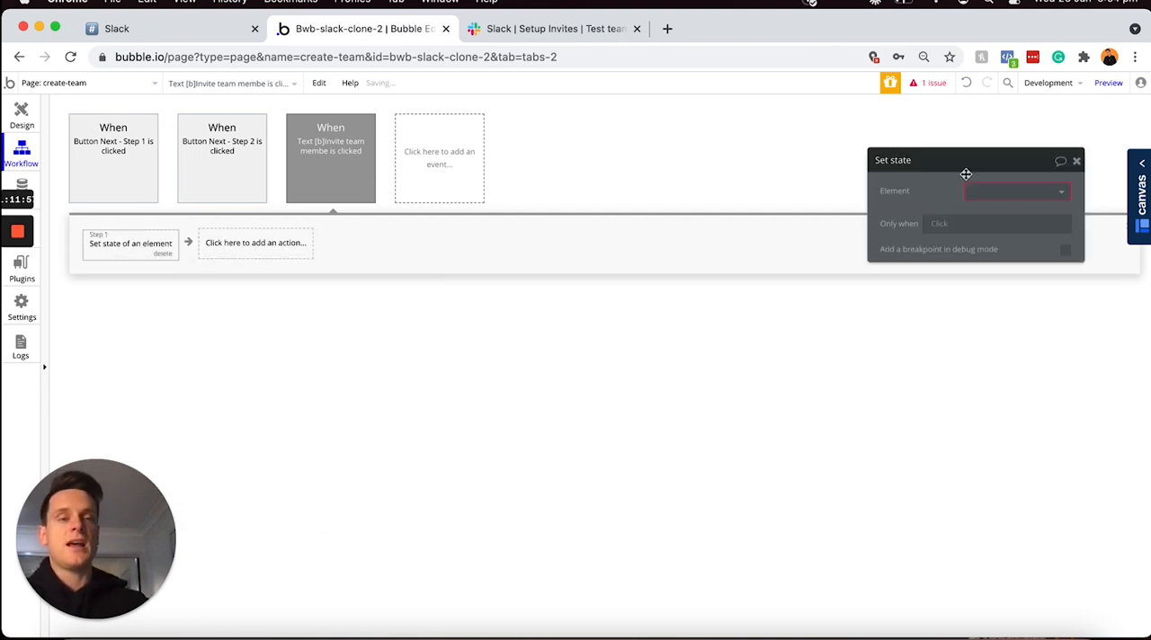
Target the Set state action at RepeatingGroup - Team-emails and its team-emails custom state.
{"action": "left_click", "coordinate": [999, 194]}
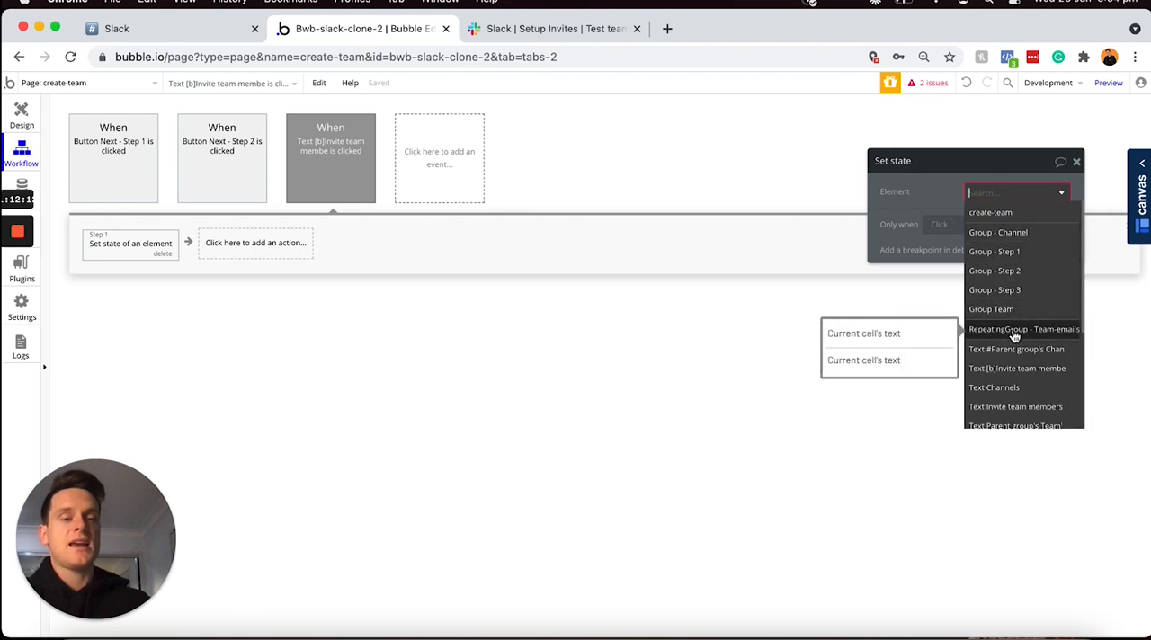
{"action": "left_click", "coordinate": [1014, 331]}
{"action": "left_click", "coordinate": [989, 222]}
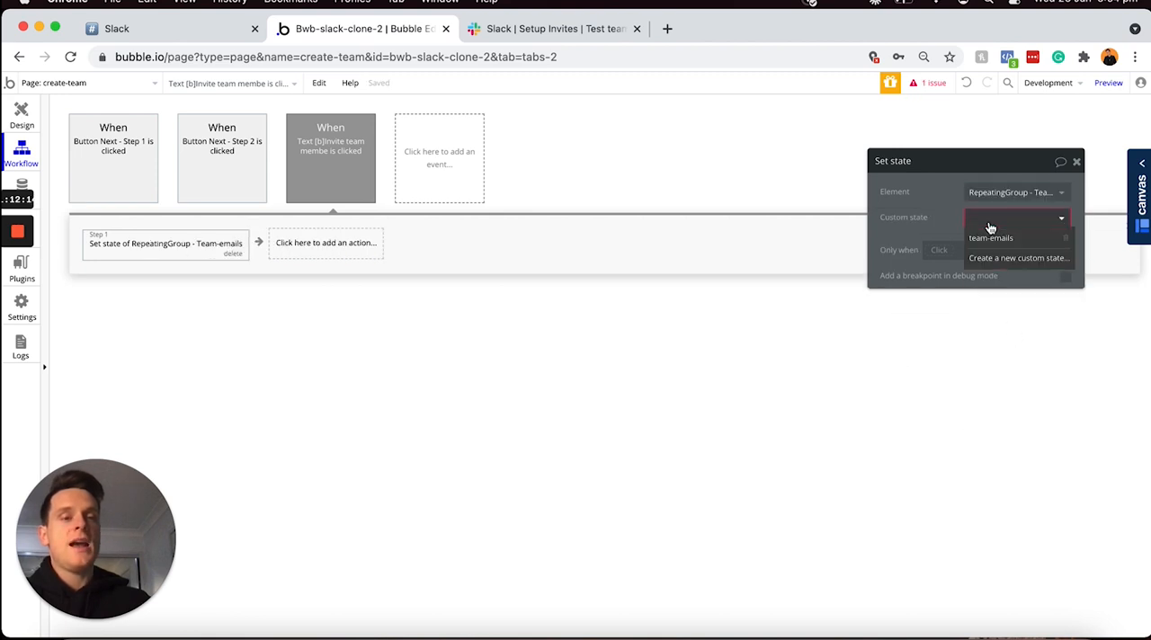
{"action": "left_click", "coordinate": [996, 239]}
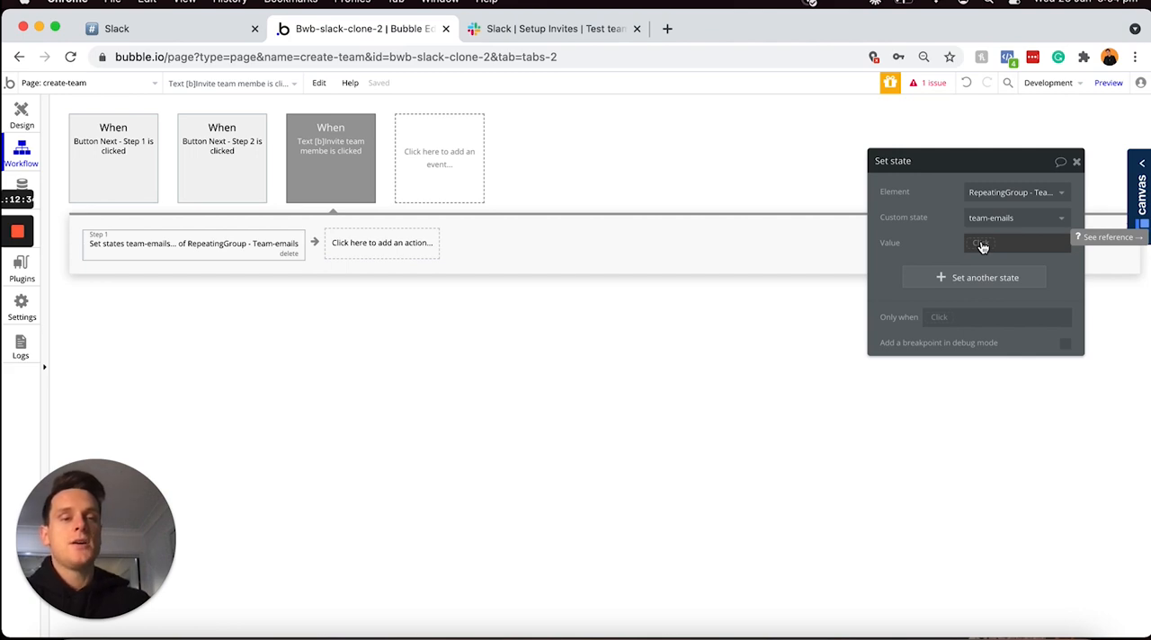
Start the state's value expression with RepeatingGroup - Team-emails's team-emails.
{"action": "left_click", "coordinate": [981, 244]}
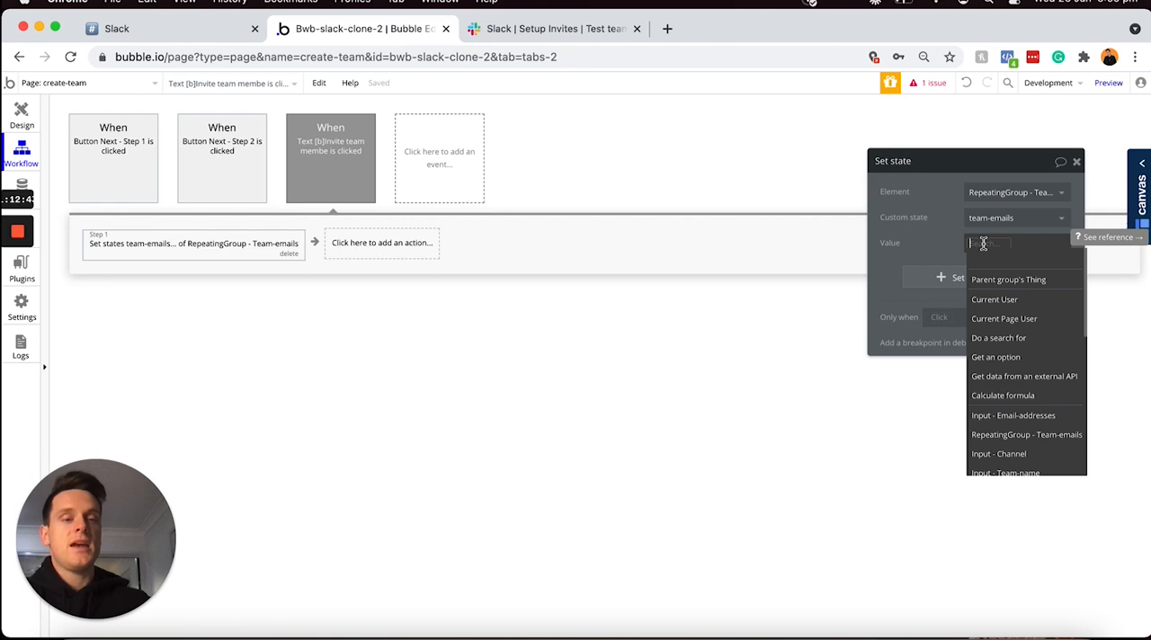
{"action": "scroll", "coordinate": [1003, 290], "scroll_direction": "down", "scroll_amount": 3}
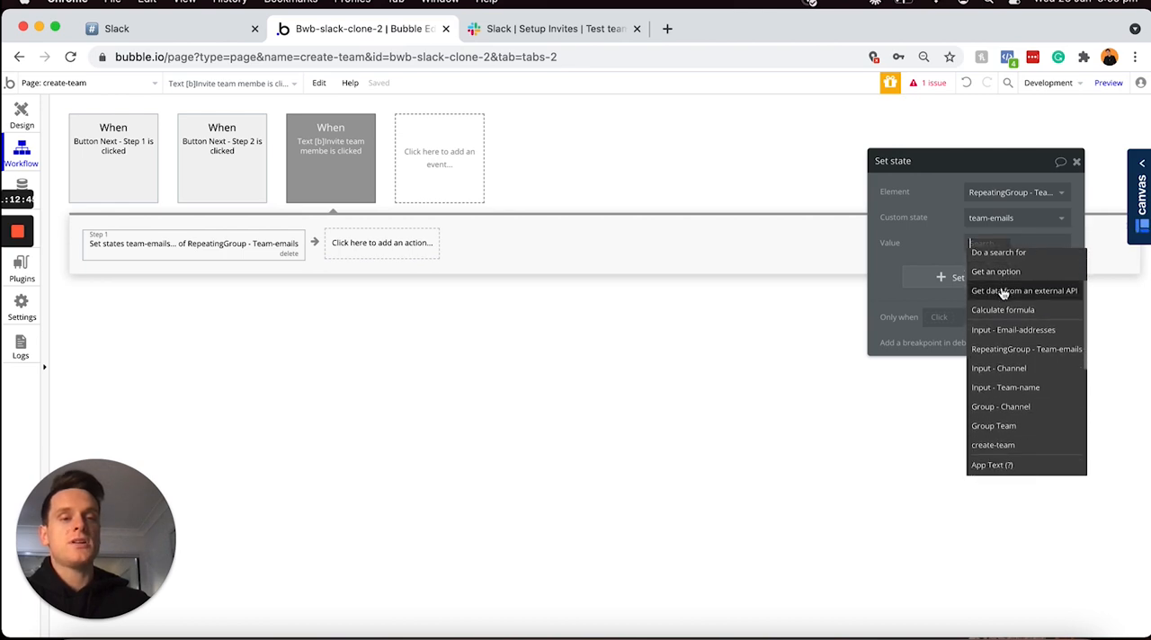
{"action": "mouse_move", "coordinate": [1017, 350]}
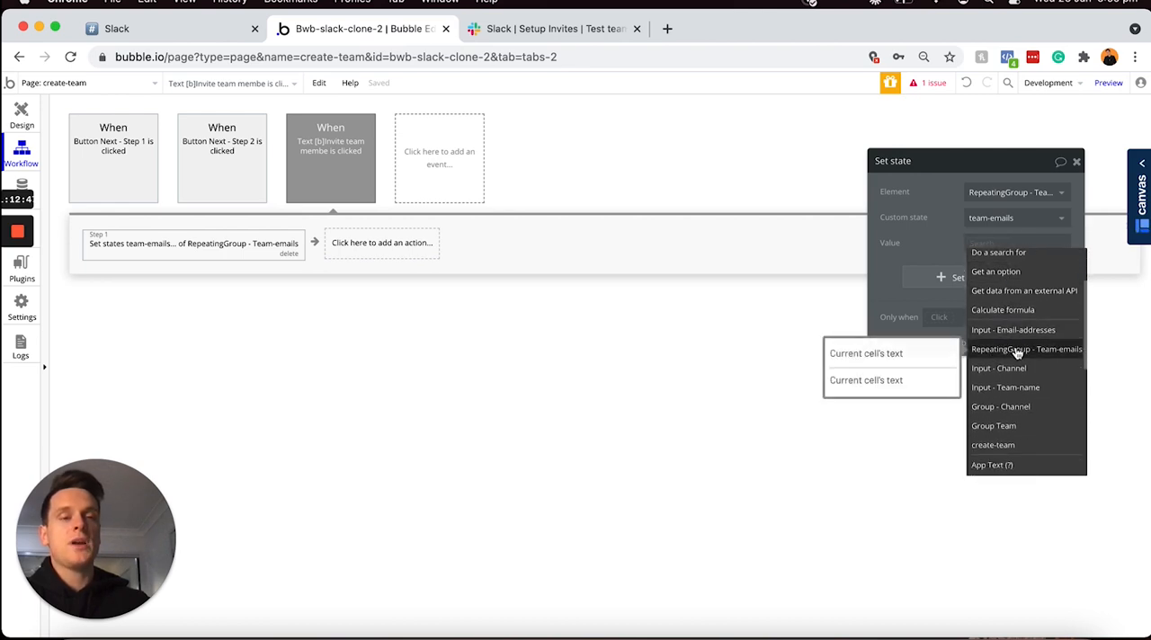
{"action": "left_click", "coordinate": [1018, 351]}
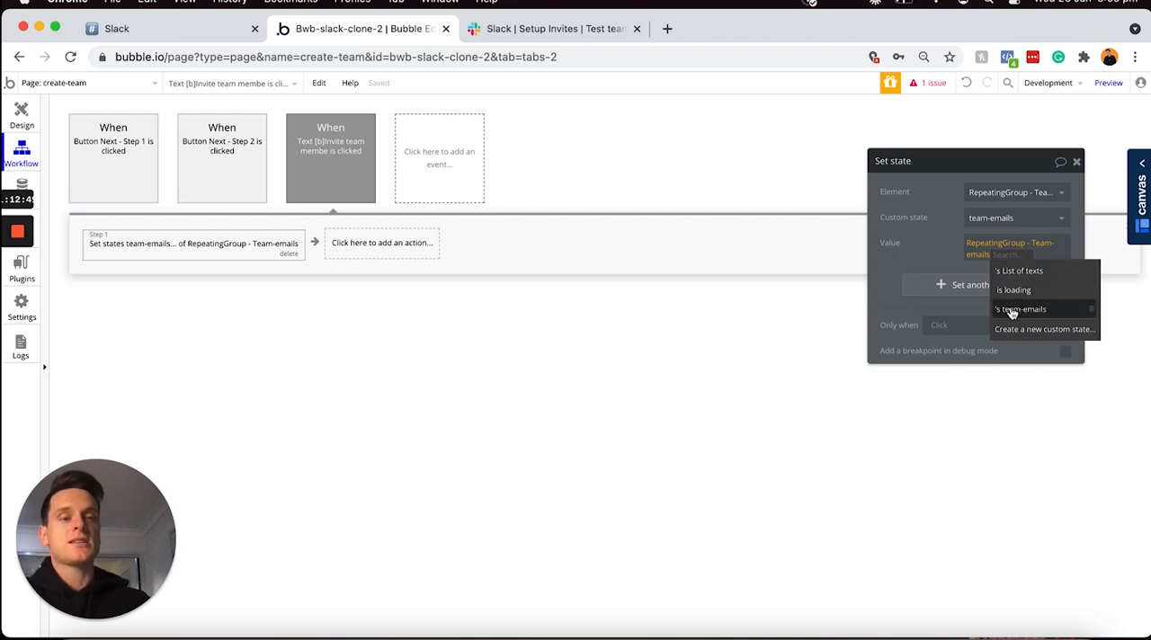
{"action": "left_click", "coordinate": [1013, 310]}
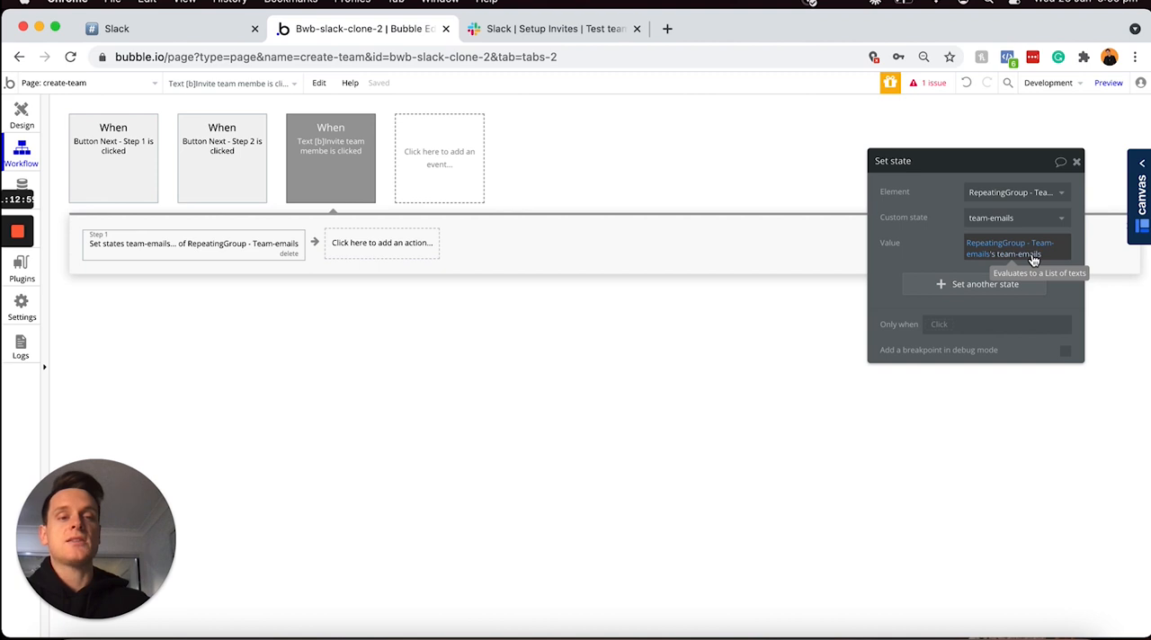
Extend the value expression with :plus item, using Input - Email-addresses's value as the item.
{"action": "left_click", "coordinate": [1033, 260]}
{"action": "left_click", "coordinate": [982, 269]}
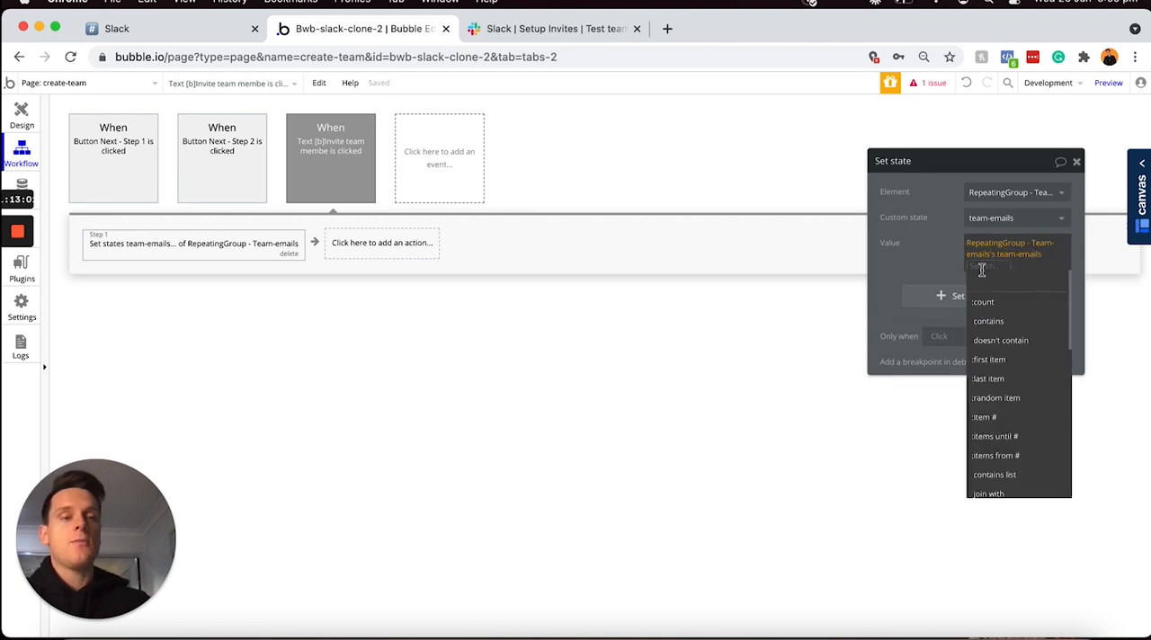
{"action": "scroll", "coordinate": [1011, 318], "scroll_direction": "down", "scroll_amount": 3}
{"action": "scroll", "coordinate": [1011, 319], "scroll_direction": "down", "scroll_amount": 8}
{"action": "scroll", "coordinate": [1010, 319], "scroll_direction": "down", "scroll_amount": 2}
{"action": "left_click", "coordinate": [993, 429]}
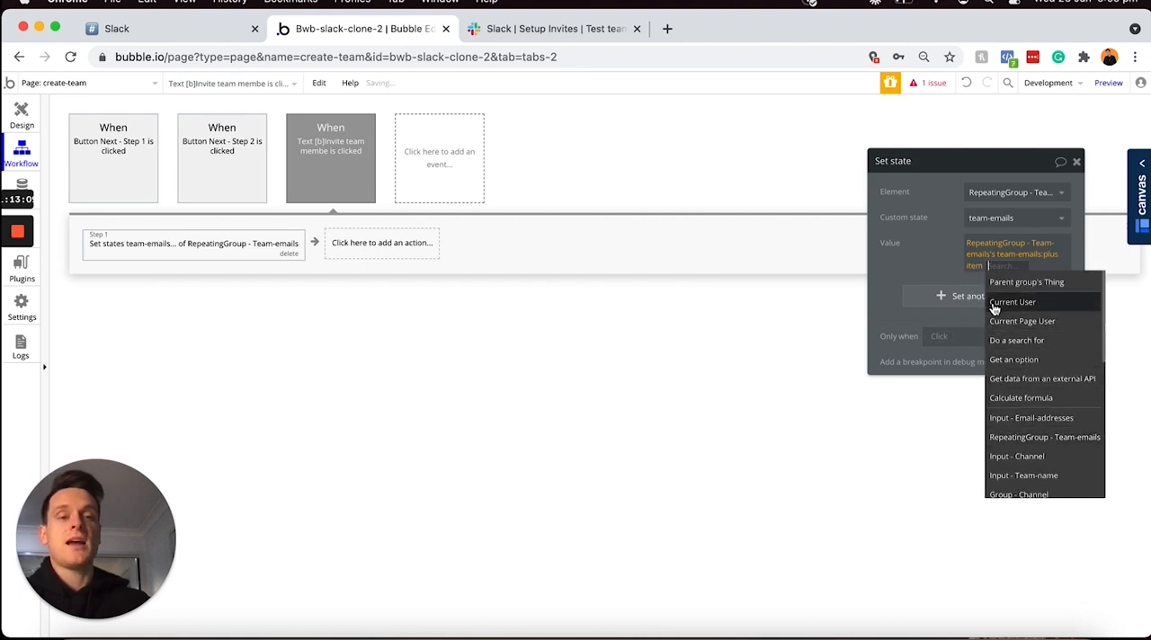
{"action": "left_click", "coordinate": [1022, 420]}
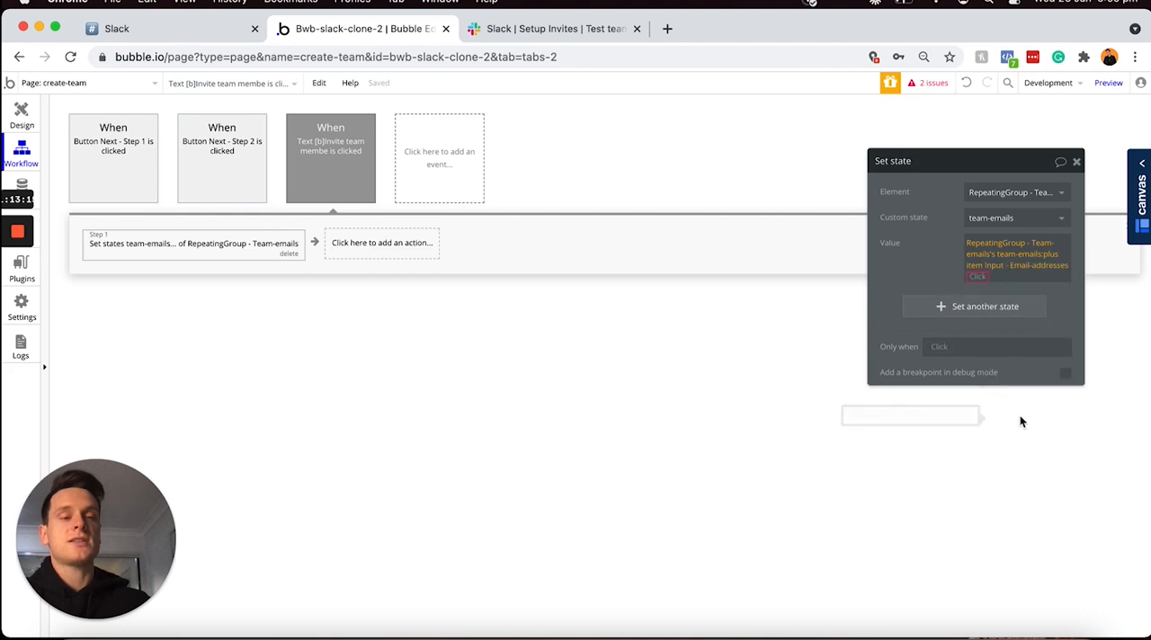
{"action": "left_click", "coordinate": [974, 294]}
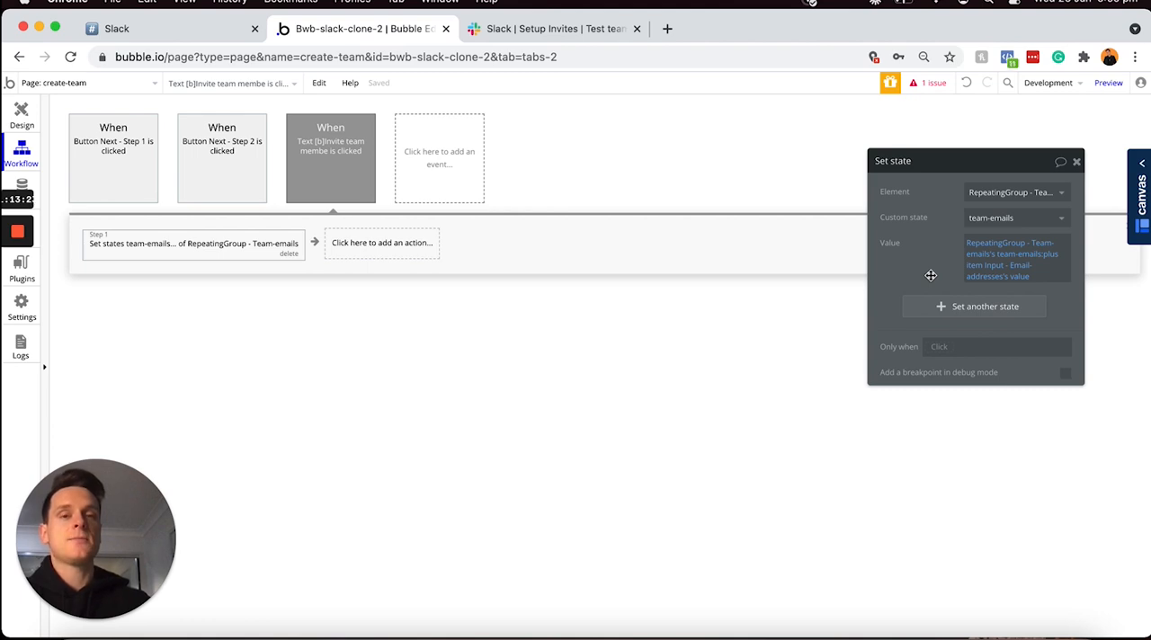
{"action": "left_click", "coordinate": [17, 119]}
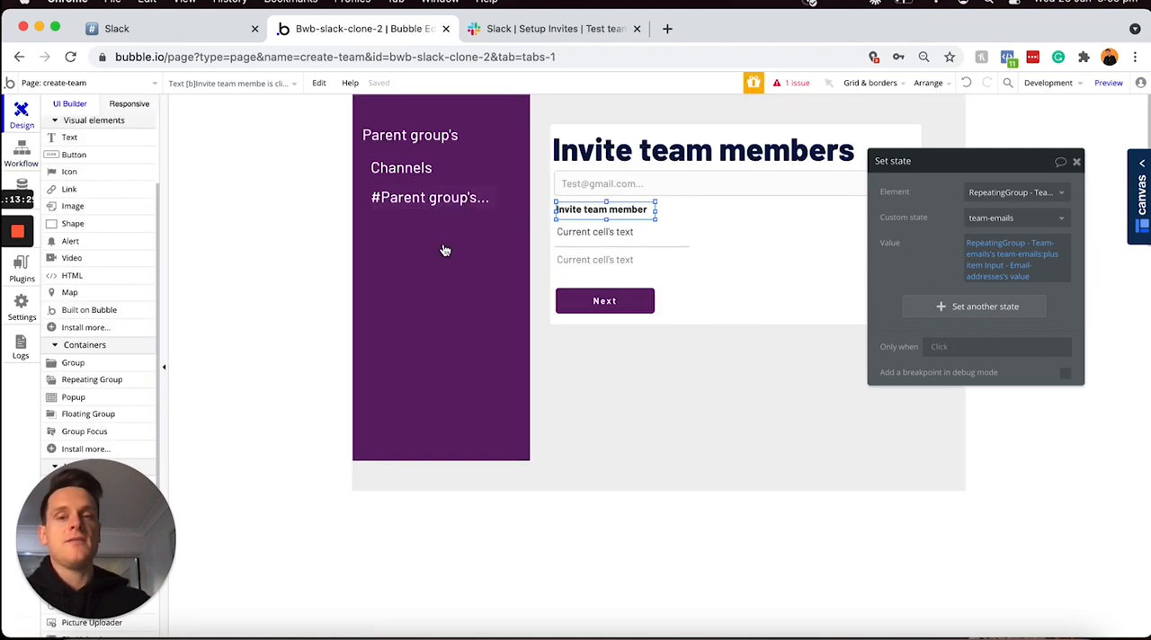
{"action": "left_click", "coordinate": [610, 209]}
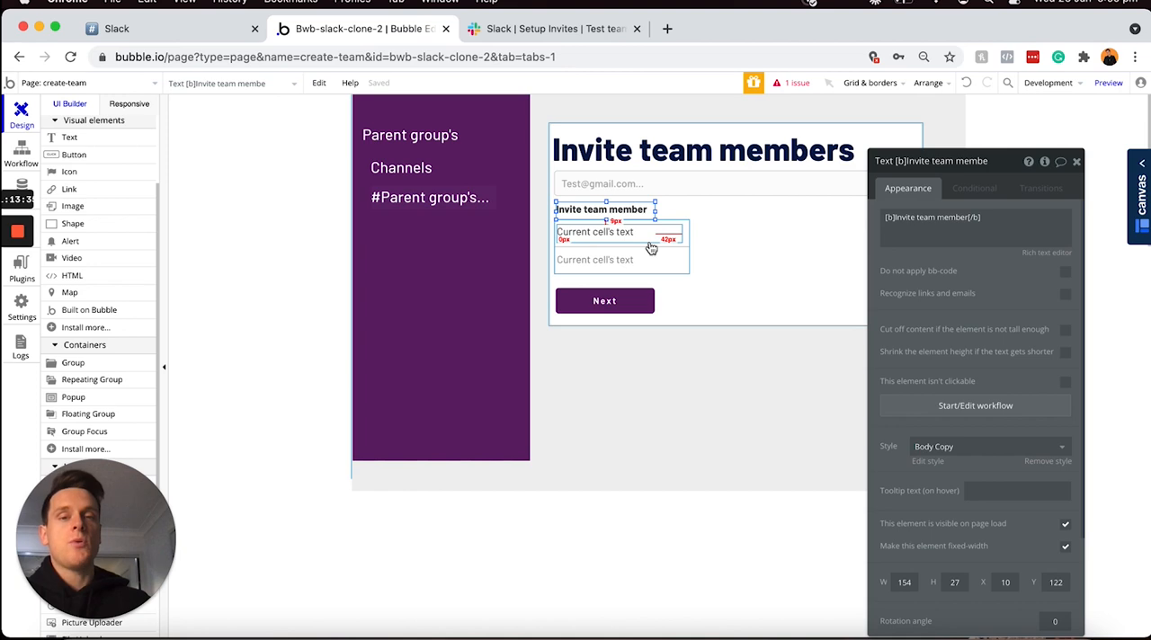
{"action": "left_click", "coordinate": [916, 407]}
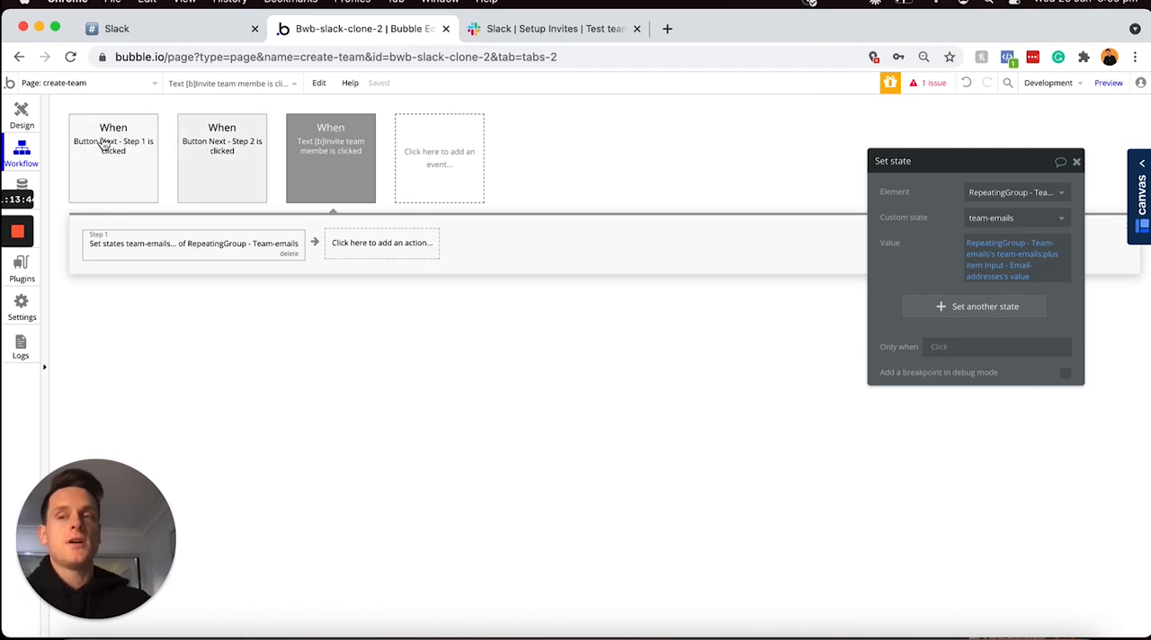
{"action": "left_click", "coordinate": [27, 119]}
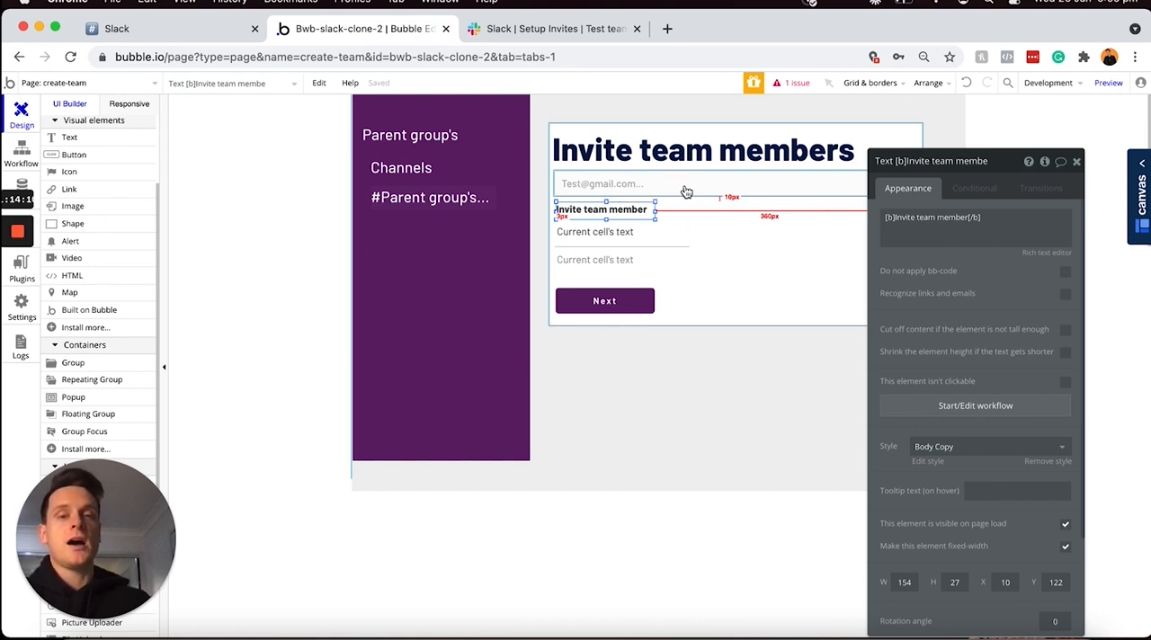
Add a Reset relevant inputs action after the Set state action in the "Invite team member" text's click workflow.
{"action": "left_click", "coordinate": [960, 406]}
{"action": "left_click", "coordinate": [385, 251]}
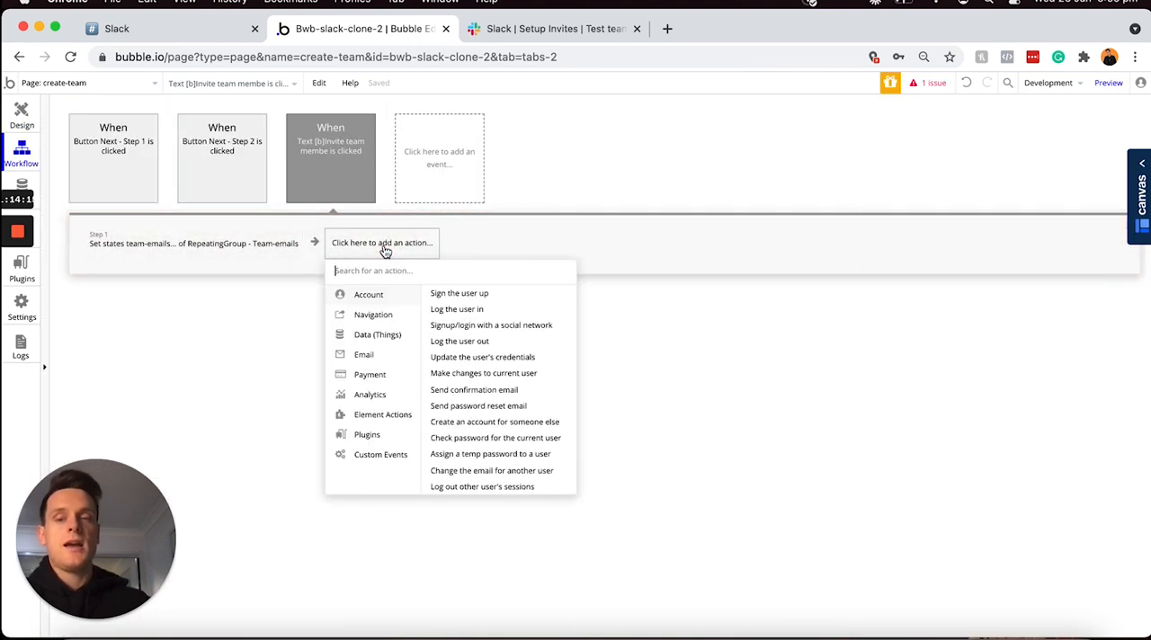
{"action": "mouse_move", "coordinate": [382, 417]}
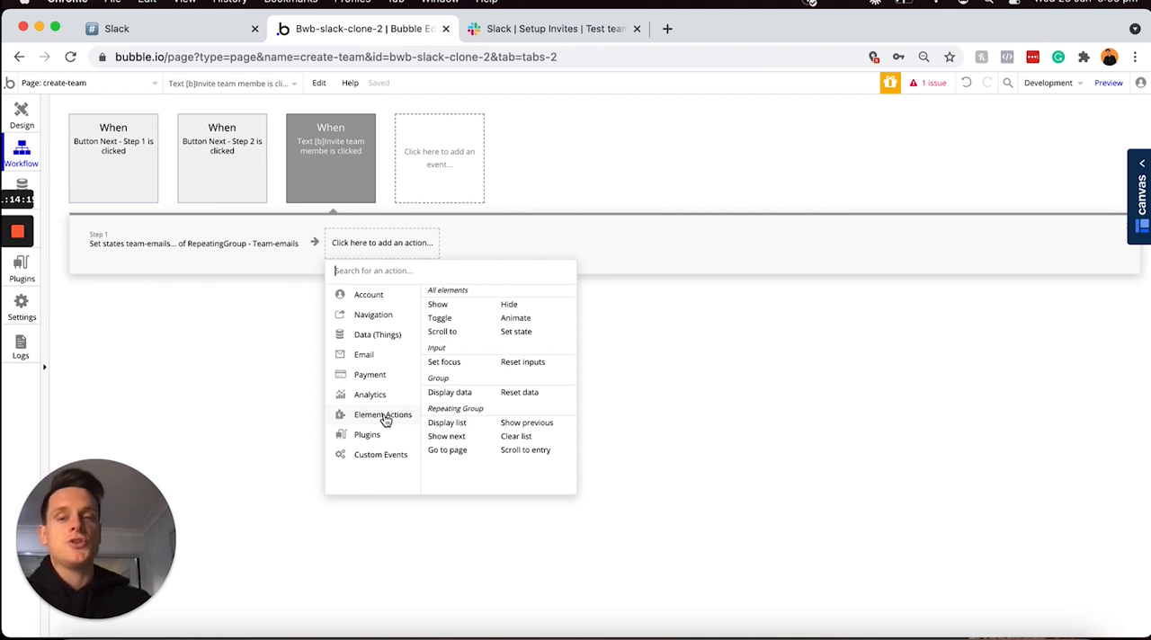
{"action": "left_click", "coordinate": [524, 362]}
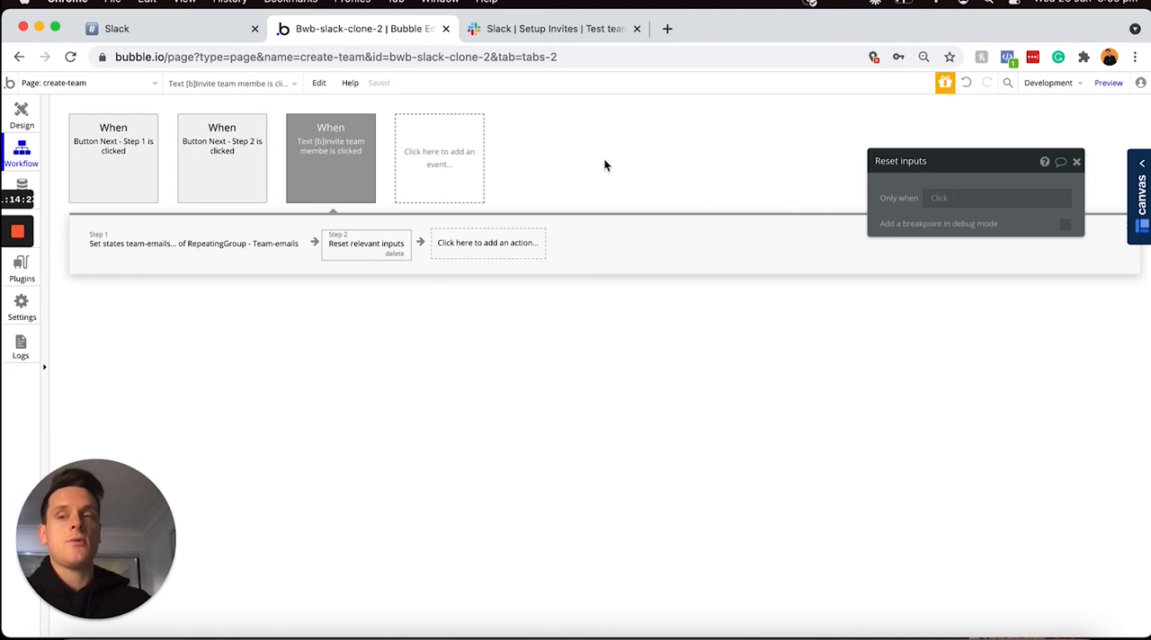
Rename the Next button under the invite list to "Button Next - Step 3".
{"action": "left_click", "coordinate": [19, 112]}
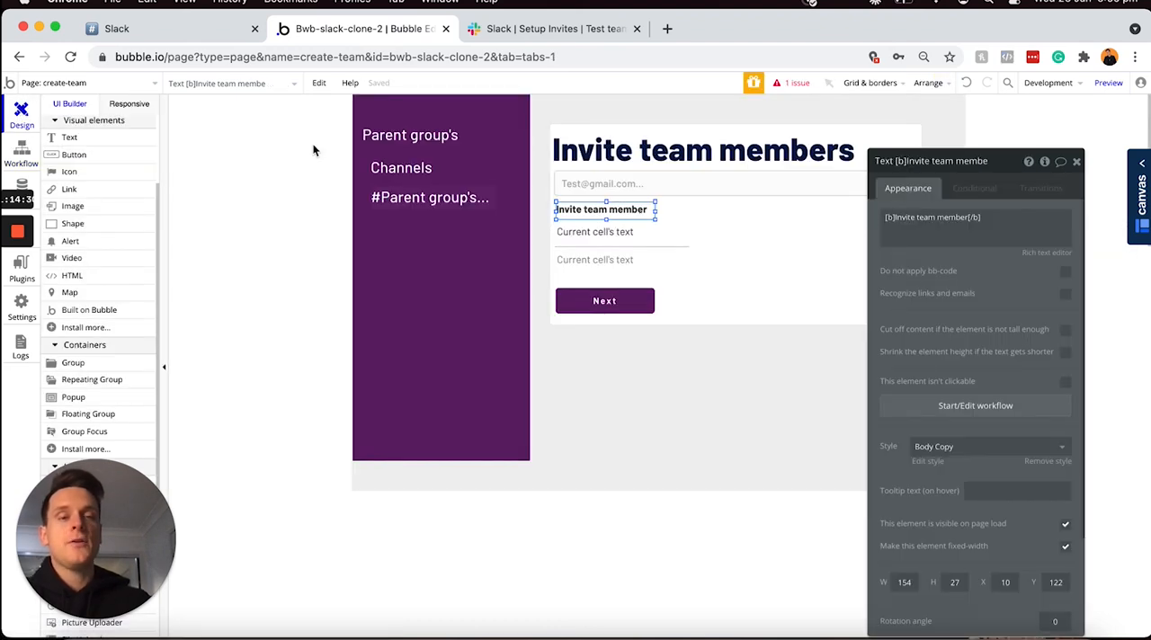
{"action": "left_click", "coordinate": [632, 306]}
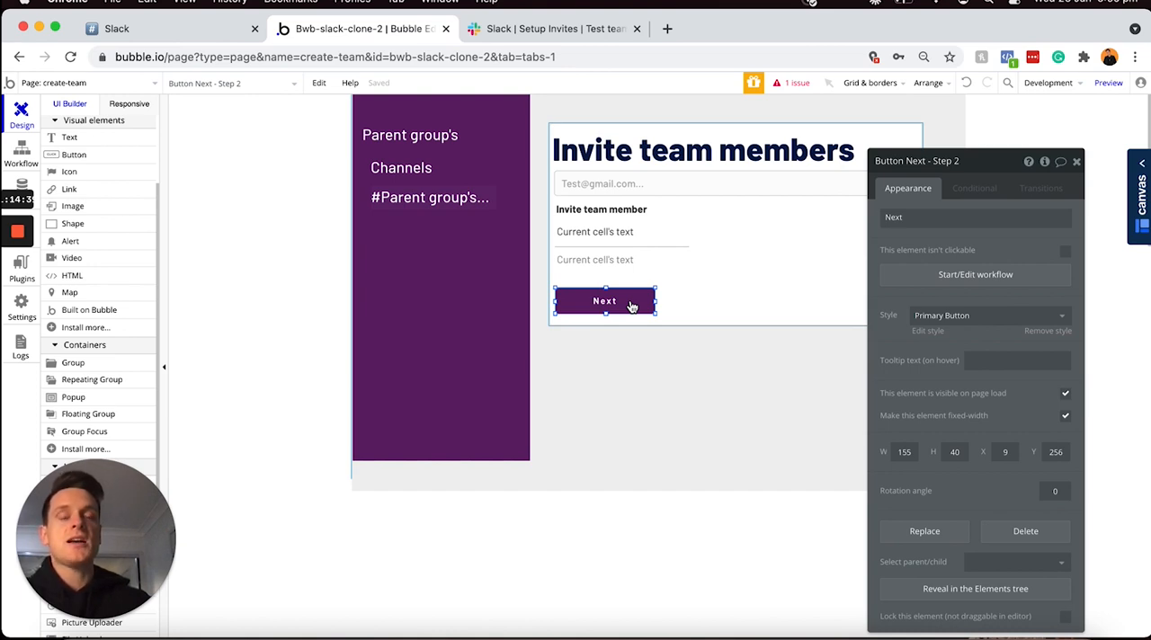
{"action": "mouse_move", "coordinate": [632, 307]}
{"action": "left_mouse_down"}
{"action": "mouse_move", "coordinate": [634, 239]}
{"action": "mouse_move", "coordinate": [640, 304]}
{"action": "left_mouse_up"}
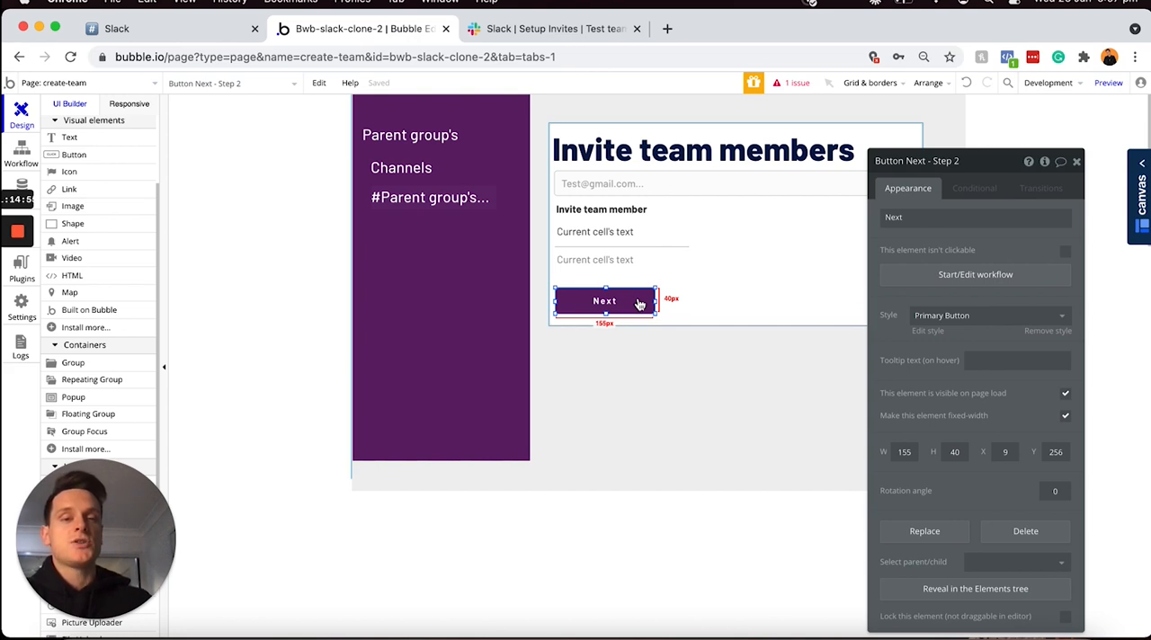
{"action": "left_click", "coordinate": [967, 163]}
{"action": "key", "text": "BackSpace"}
{"action": "type", "text": "3"}
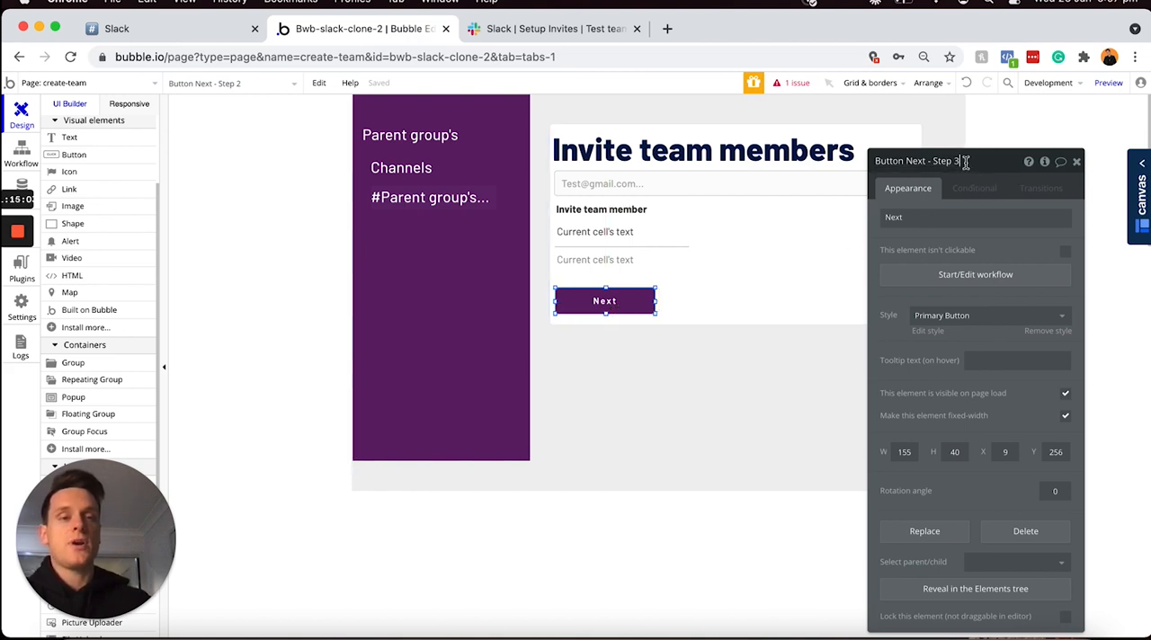
Start a click workflow for Button Next - Step 3 and add a Send email action.
{"action": "left_click", "coordinate": [969, 279]}
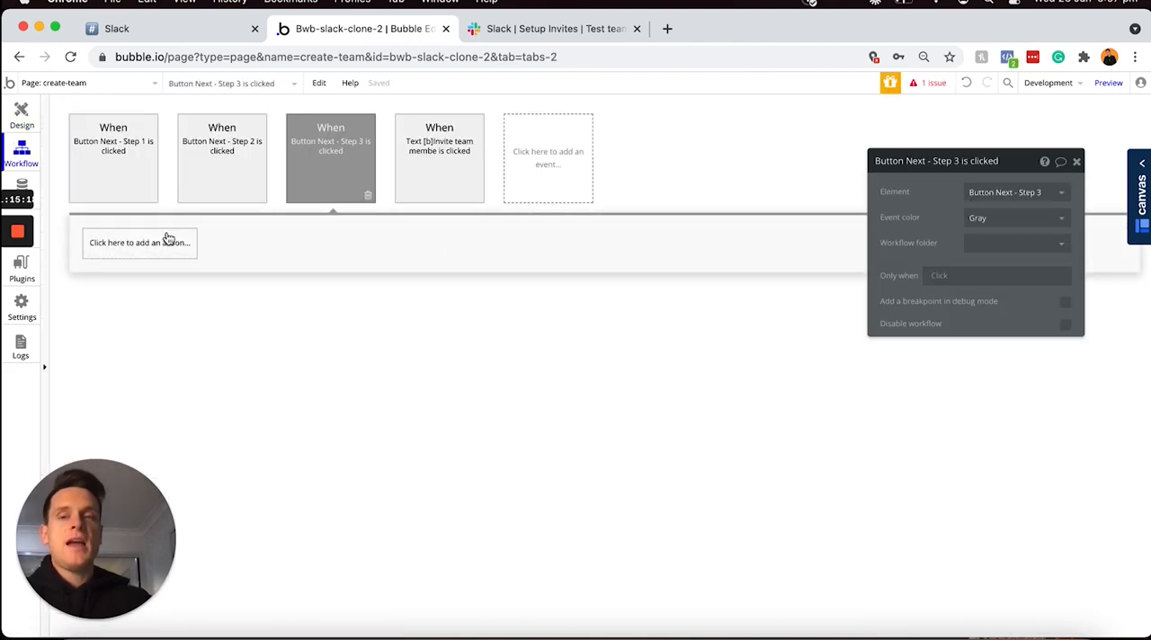
{"action": "left_click", "coordinate": [160, 249]}
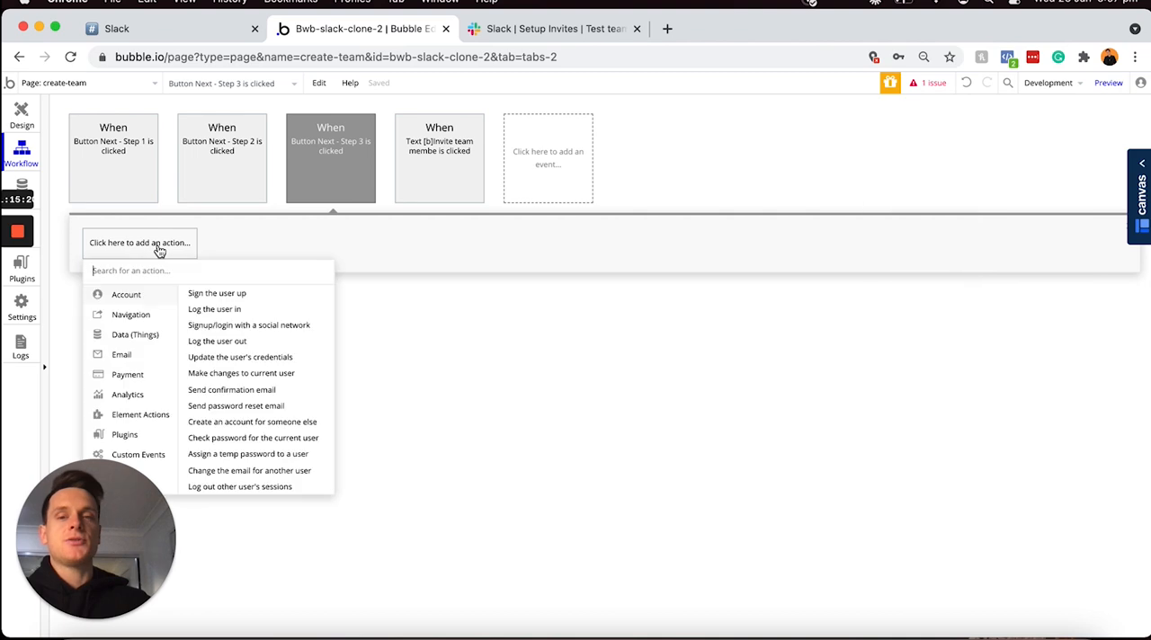
{"action": "mouse_move", "coordinate": [135, 359]}
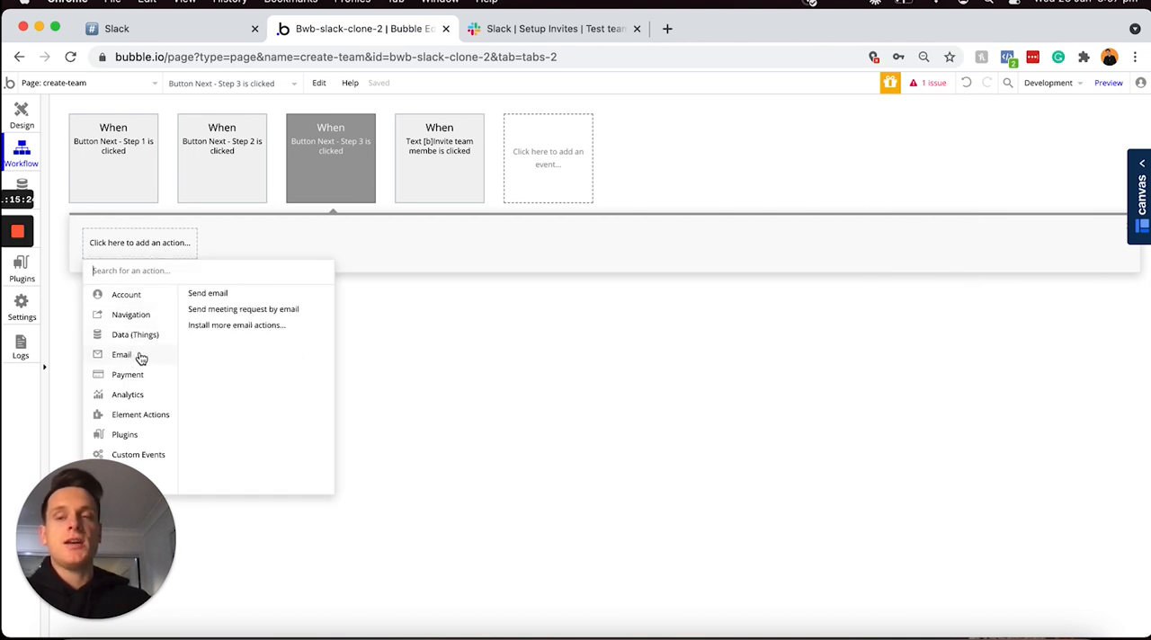
{"action": "left_click", "coordinate": [221, 296]}
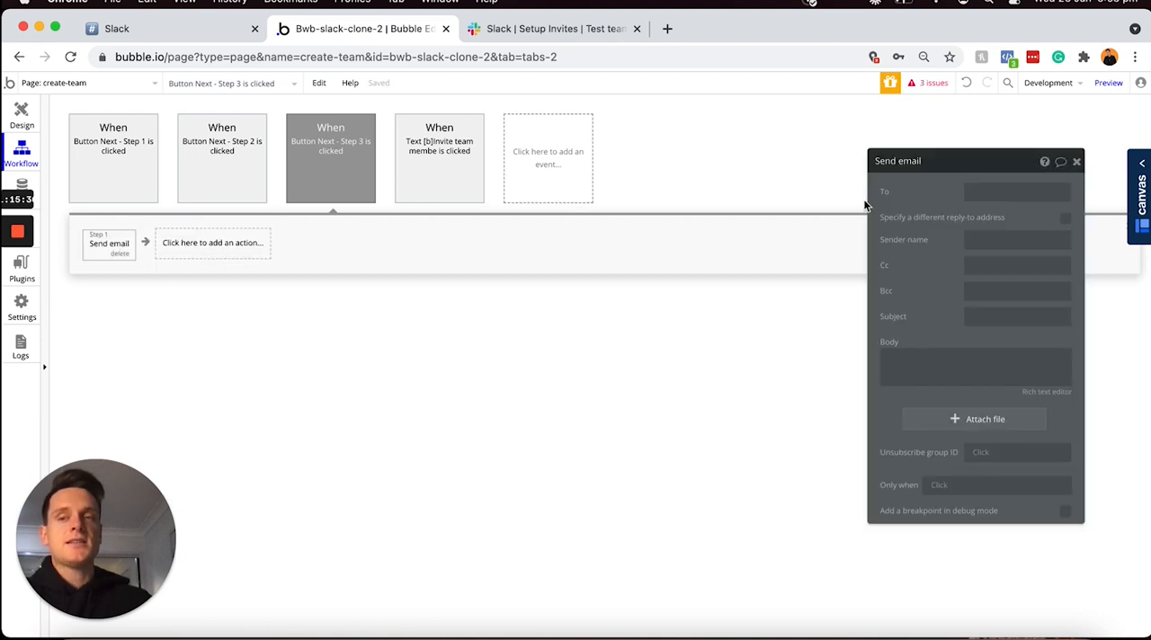
Set the email's recipient to RepeatingGroup - Team-emails's team-emails and its sender name to "Slack".
{"action": "left_click", "coordinate": [971, 192]}
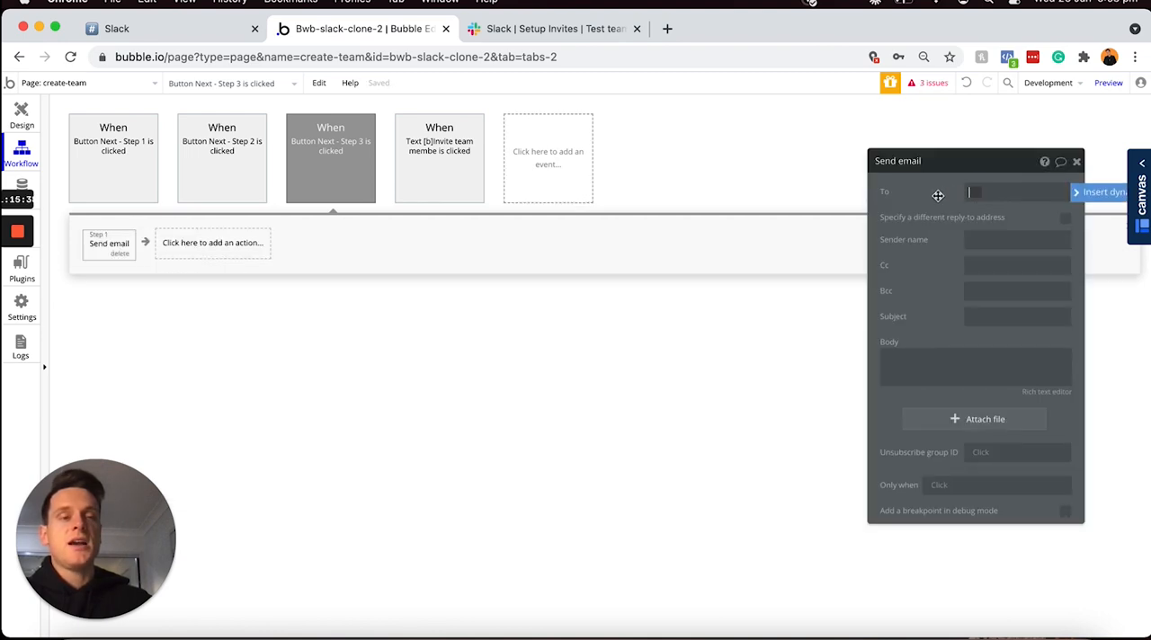
{"action": "left_click_drag", "start_coordinate": [958, 171], "coordinate": [747, 146]}
{"action": "left_click", "coordinate": [801, 169]}
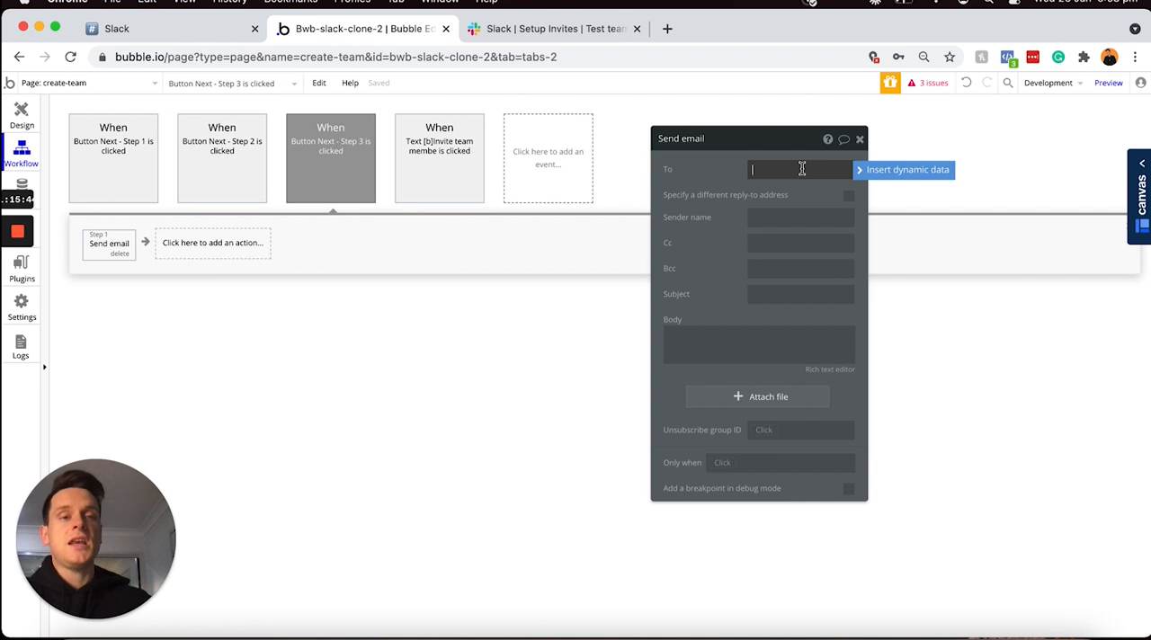
{"action": "left_click", "coordinate": [861, 173]}
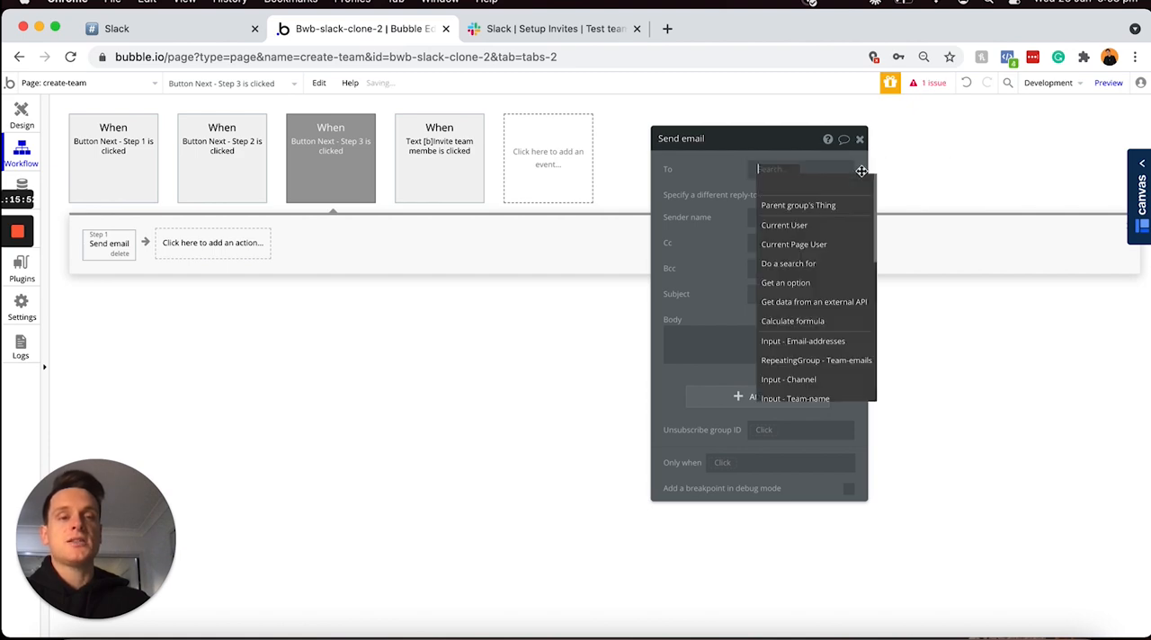
{"action": "mouse_move", "coordinate": [796, 362]}
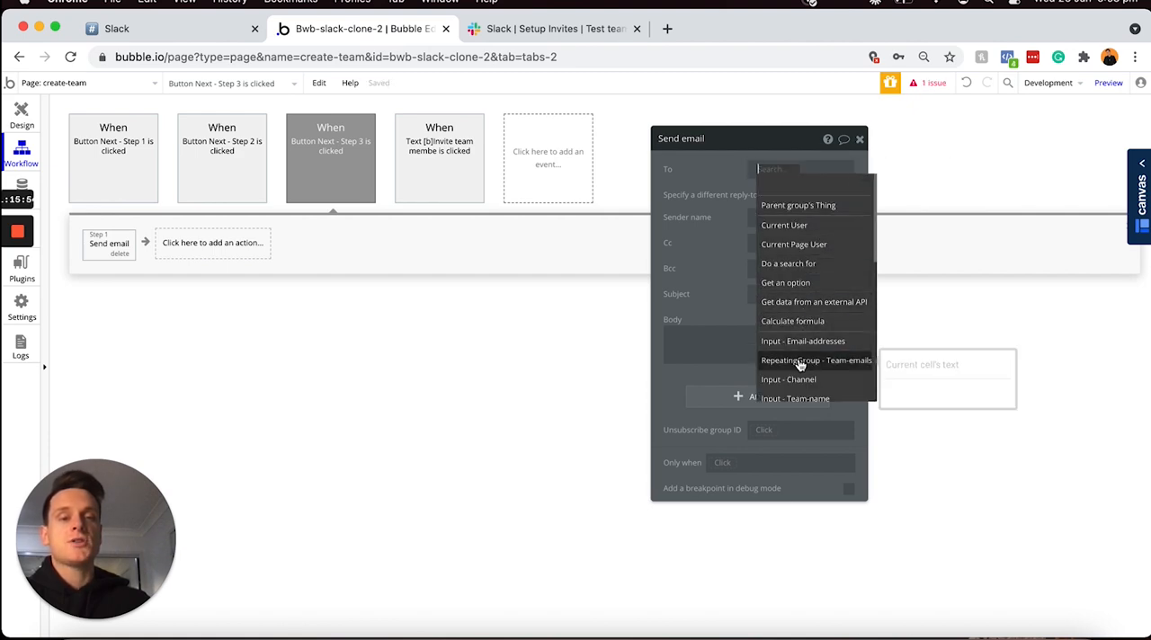
{"action": "left_click", "coordinate": [800, 363]}
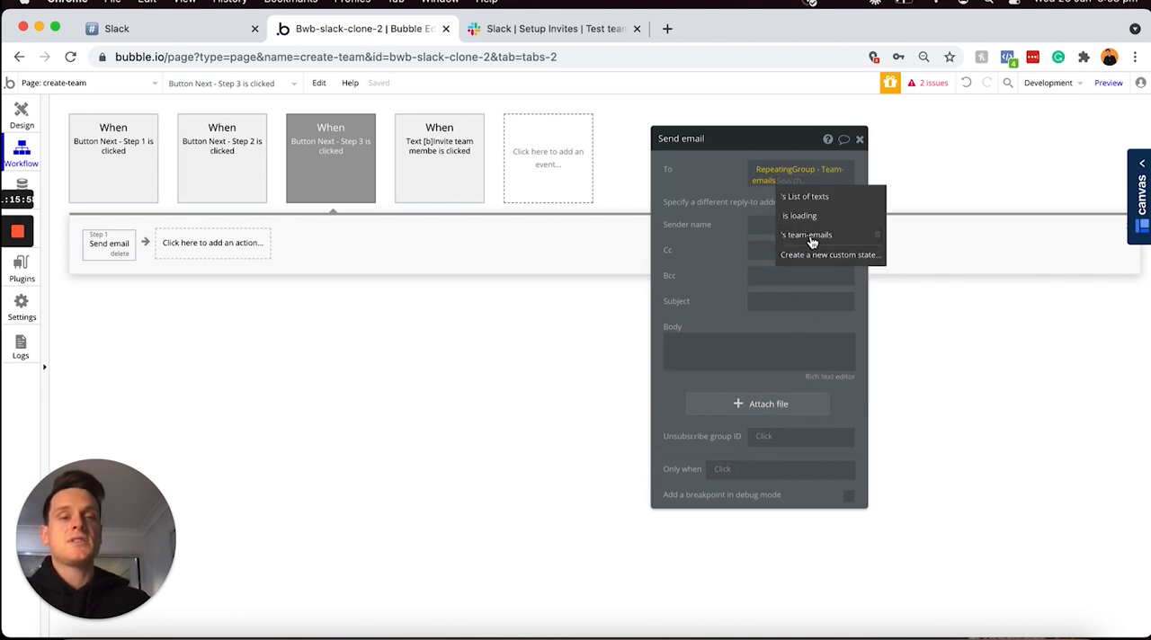
{"action": "left_click", "coordinate": [808, 237]}
{"action": "left_click", "coordinate": [722, 192]}
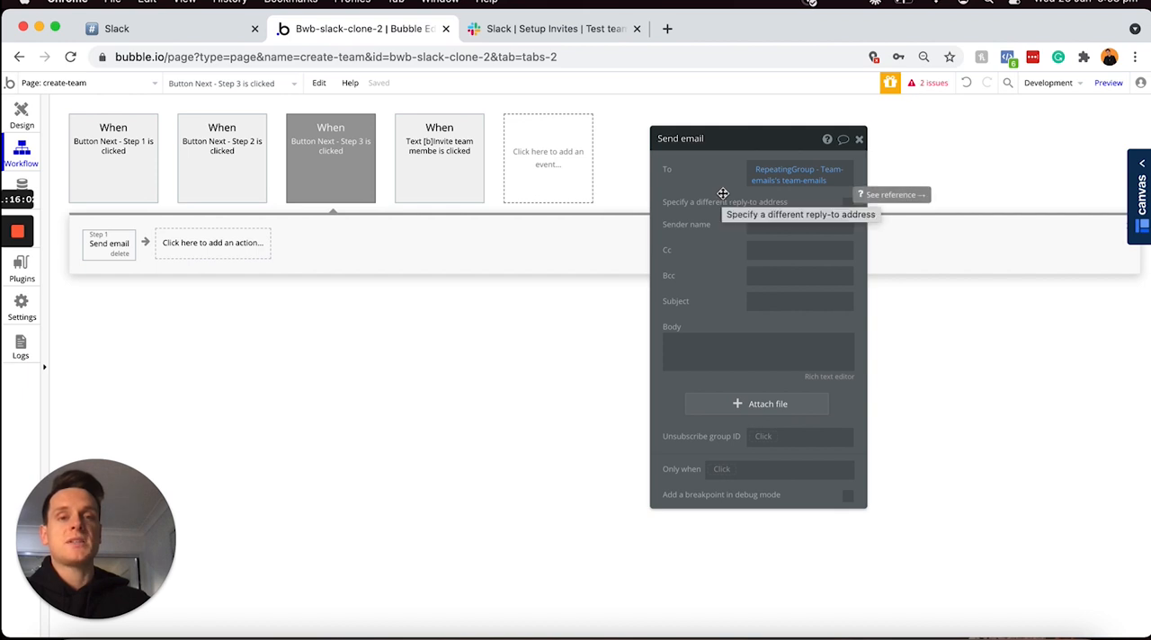
{"action": "left_click", "coordinate": [768, 226]}
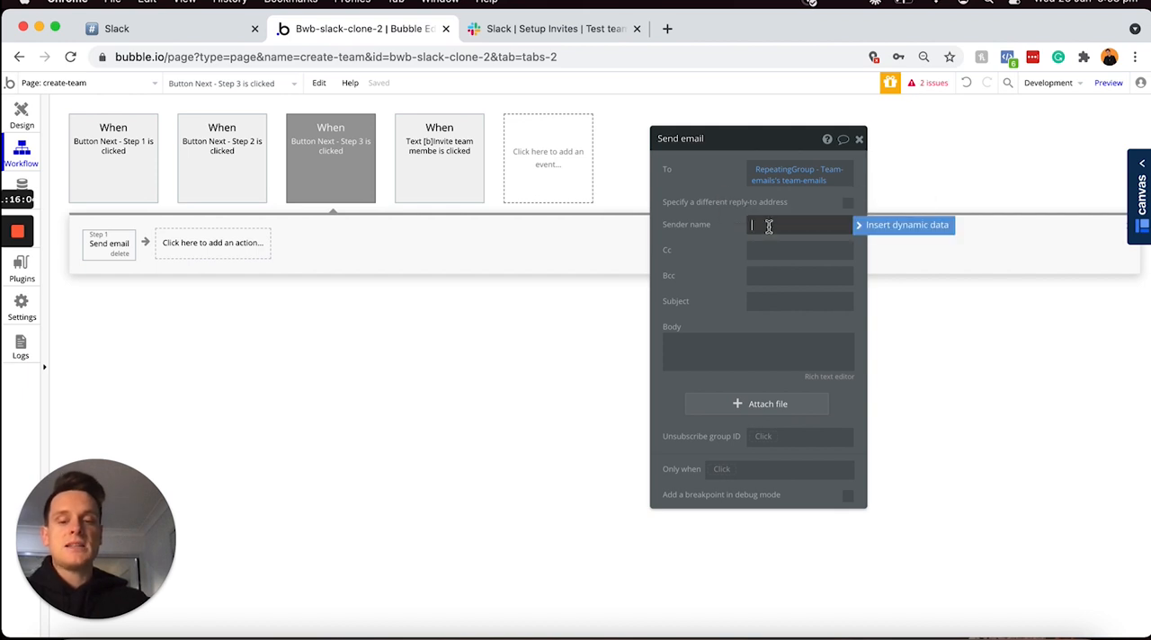
{"action": "type", "text": "Slack"}
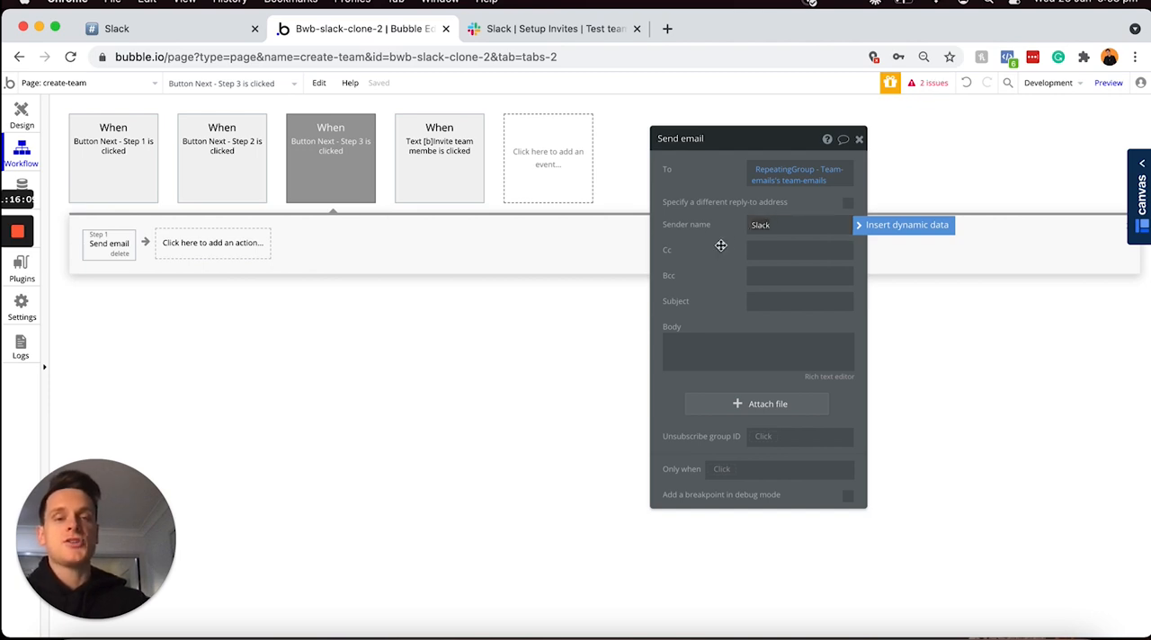
Set the Send email action's subject to "Slack invite".
{"action": "left_click", "coordinate": [765, 302]}
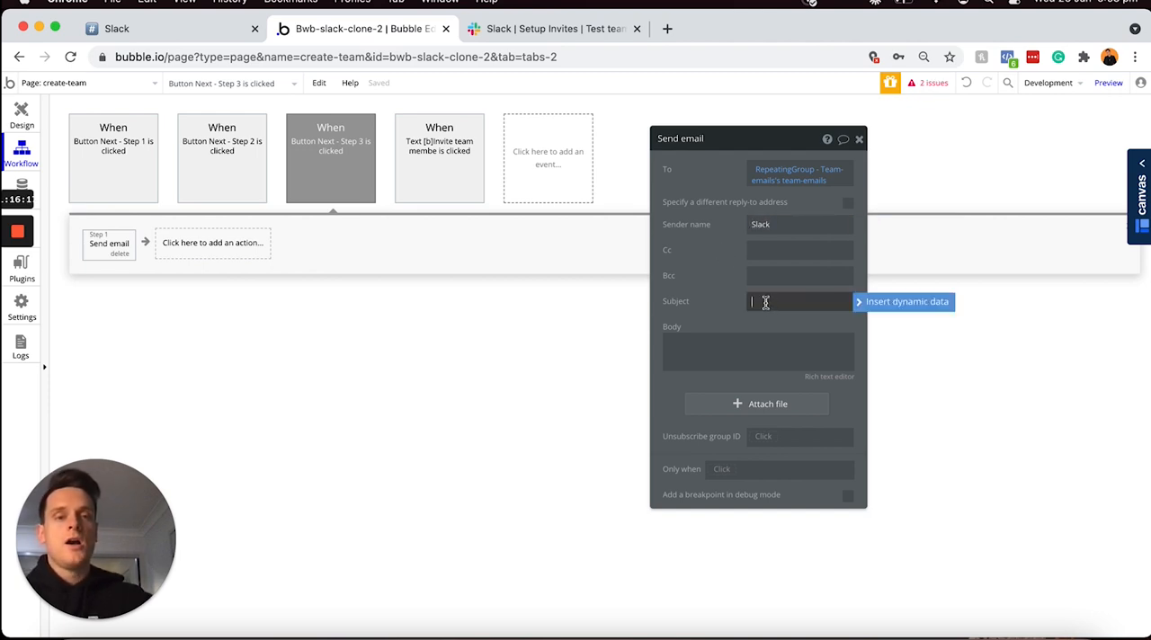
{"action": "type", "text": "Slack invite"}
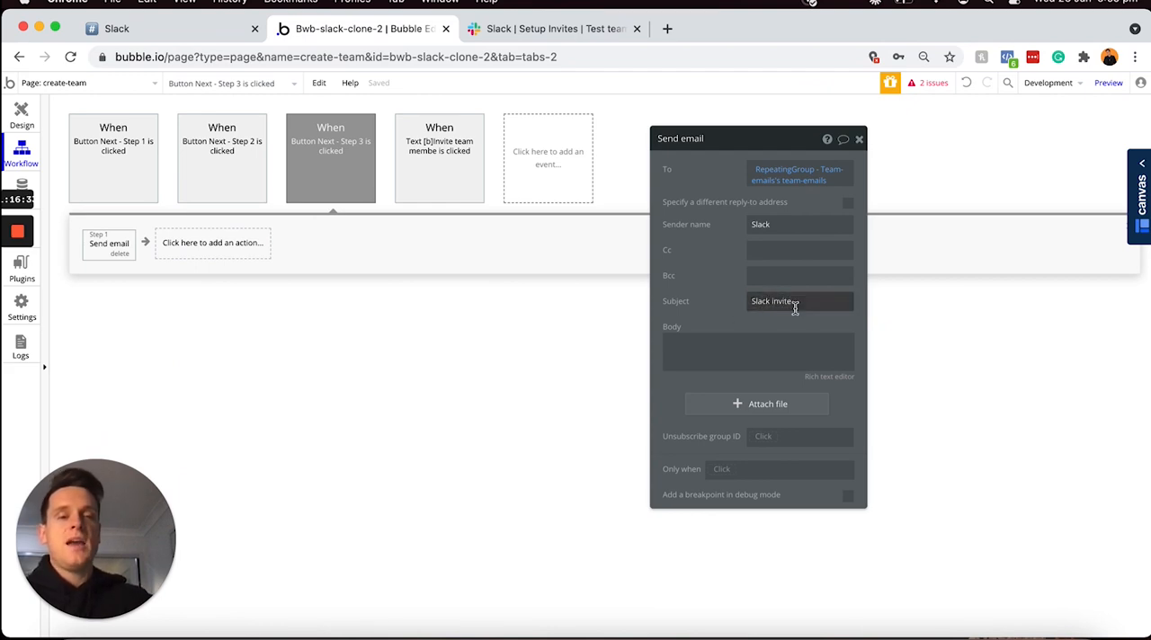
Write the email body as "You've been invited to join [Current User's Name]'s Slack workspace.", with the name inserted as dynamic data.
{"action": "left_click", "coordinate": [751, 342]}
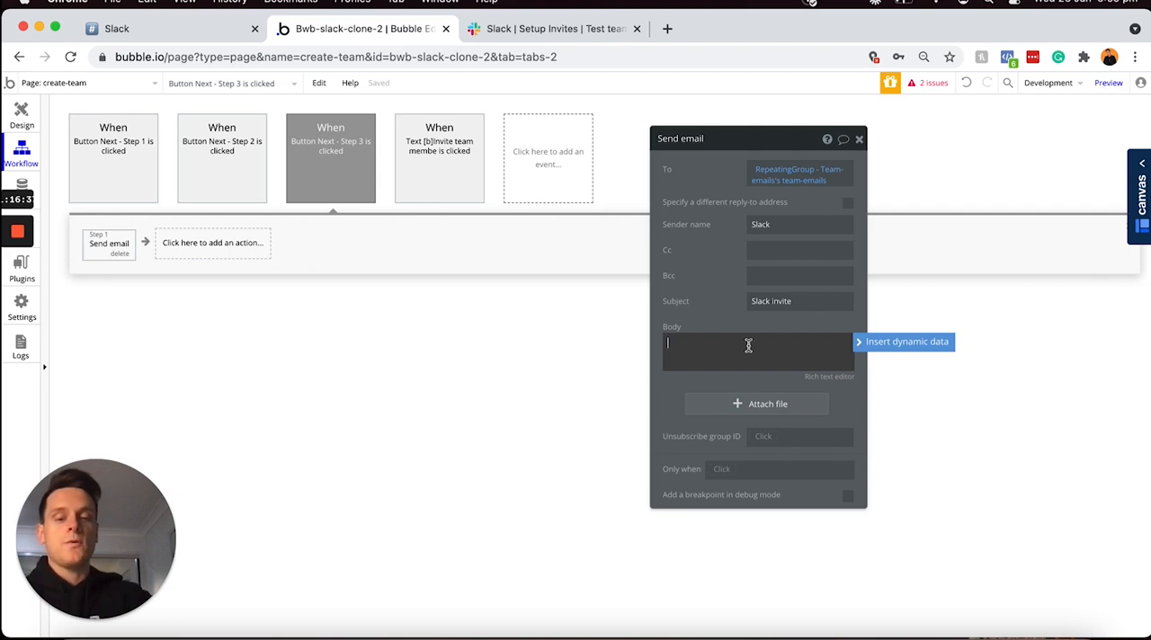
{"action": "type", "text": "You"}
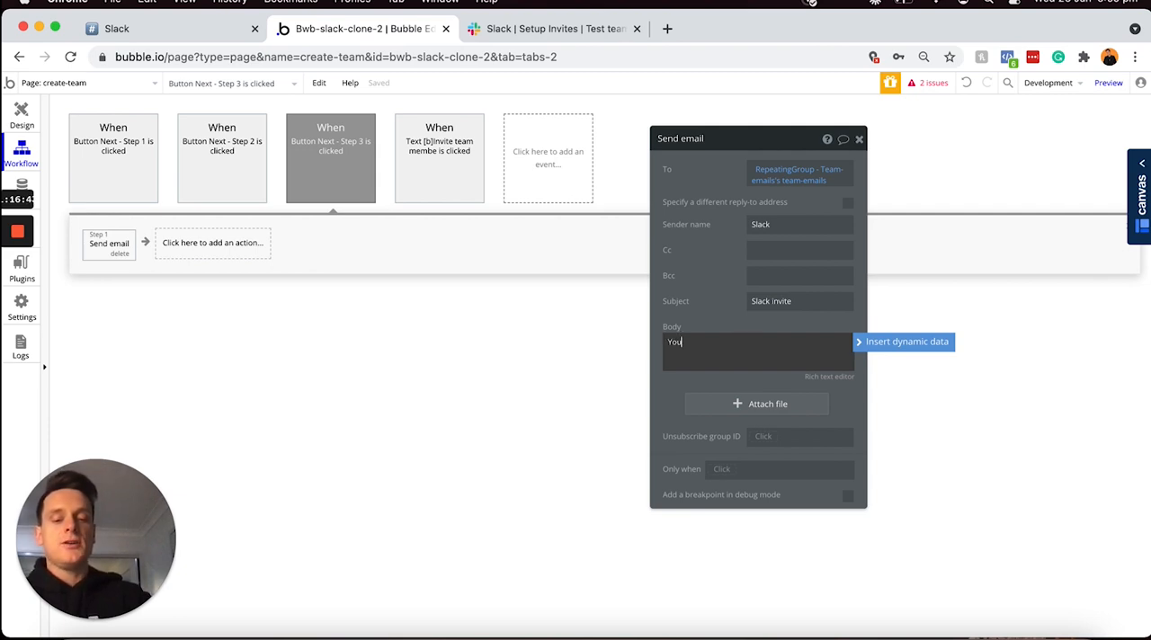
{"action": "type", "text": "'ve been in"}
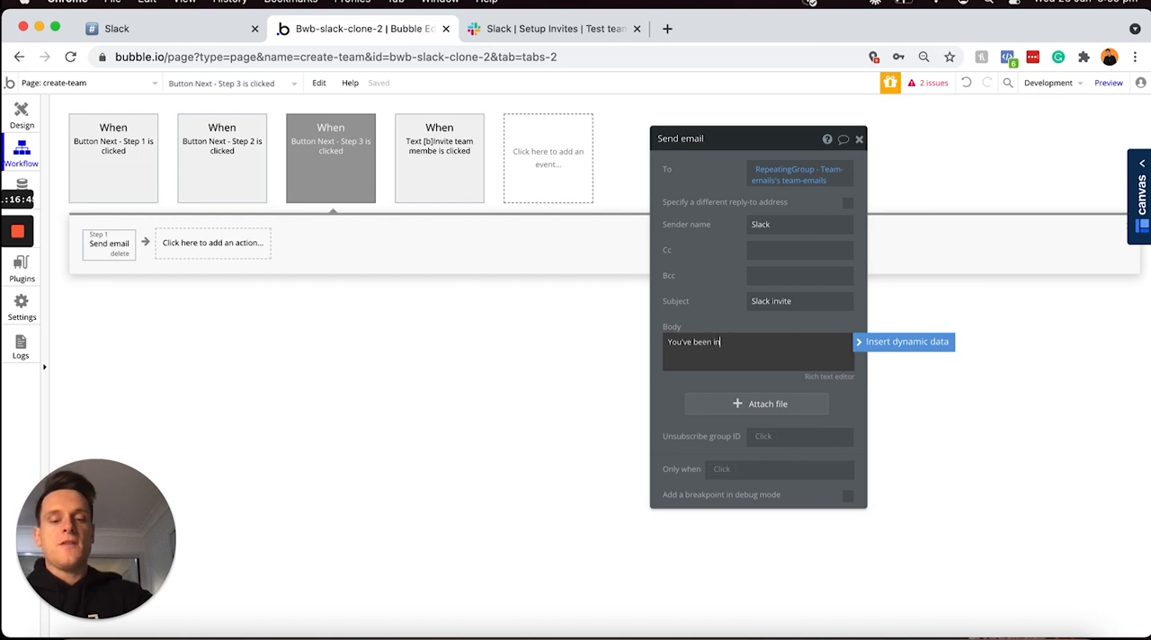
{"action": "type", "text": "vited to jo"}
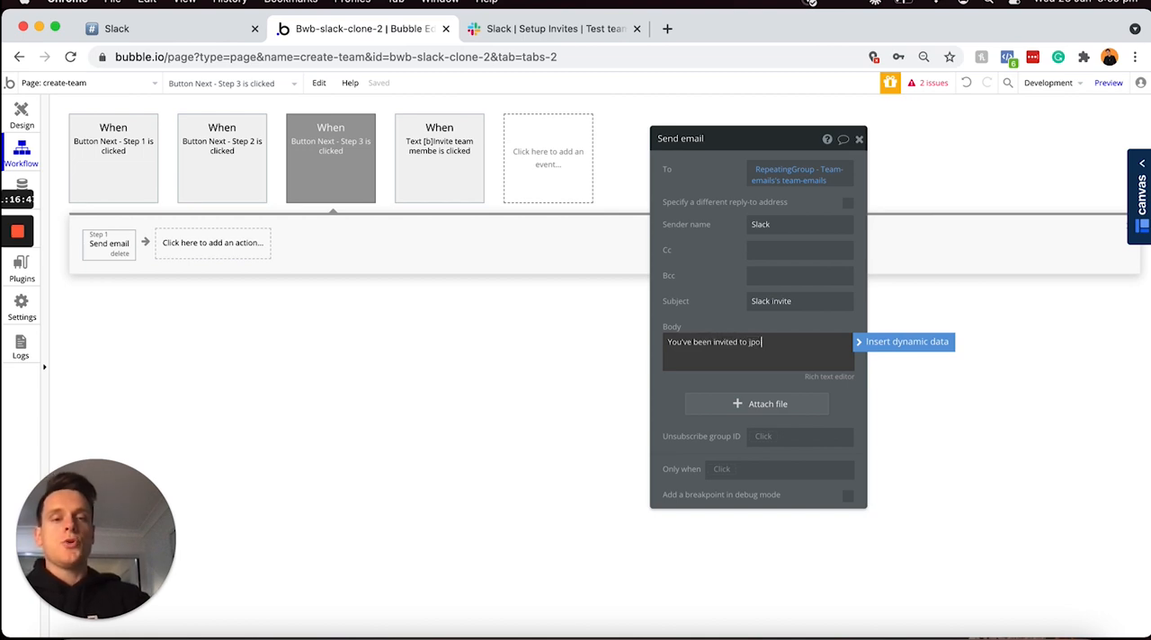
{"action": "type", "text": "in"}
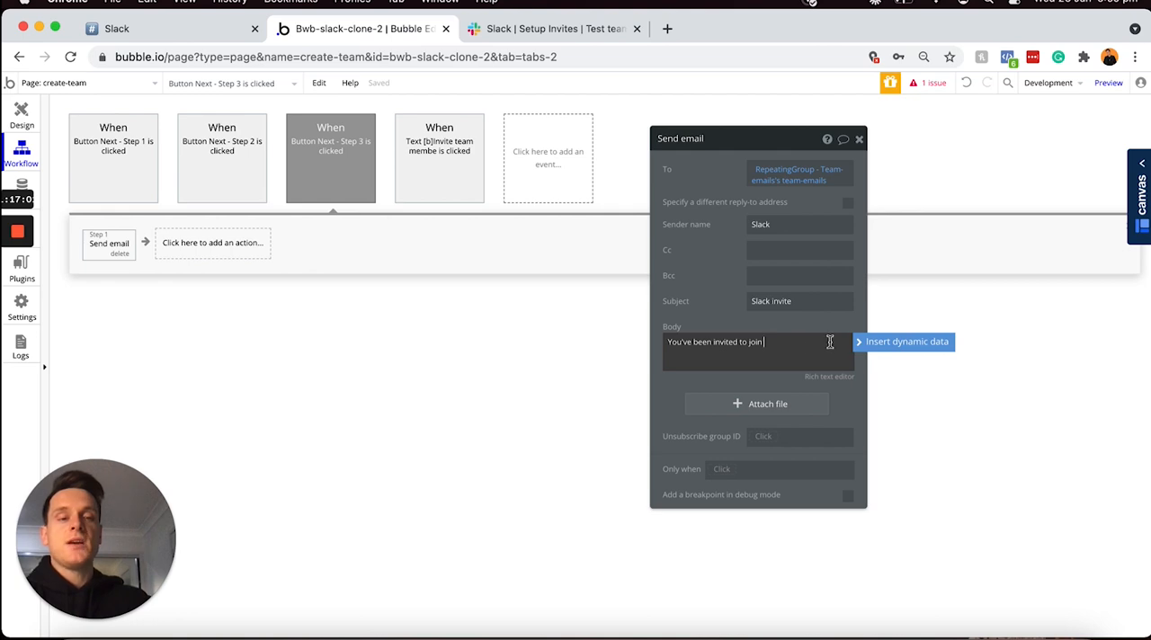
{"action": "left_click", "coordinate": [866, 346]}
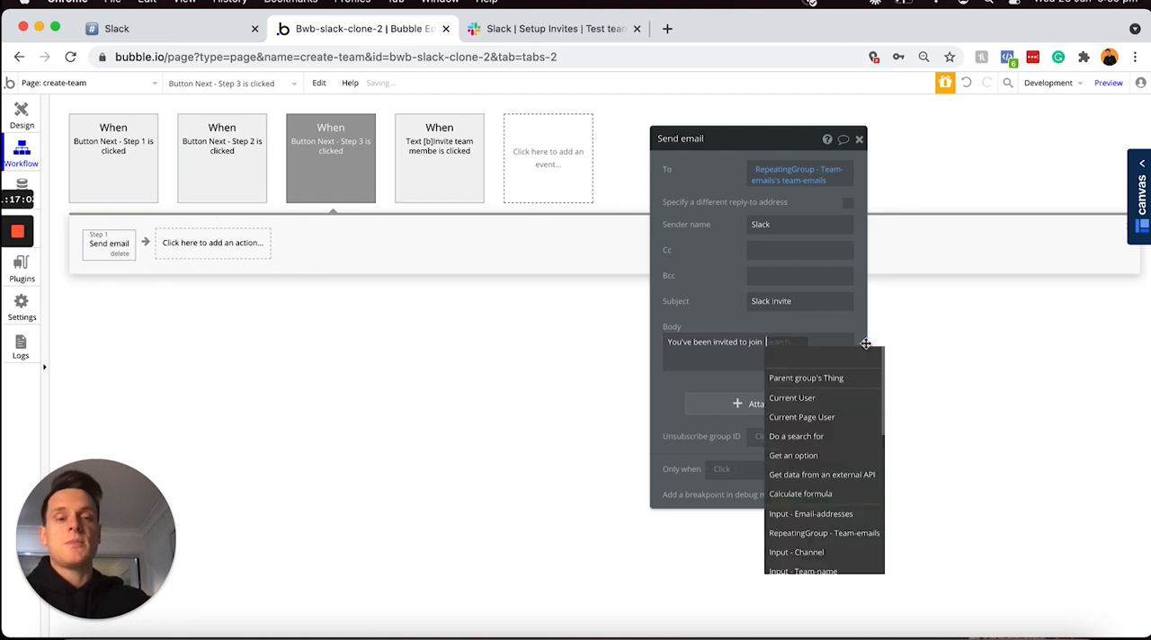
{"action": "left_click", "coordinate": [809, 402]}
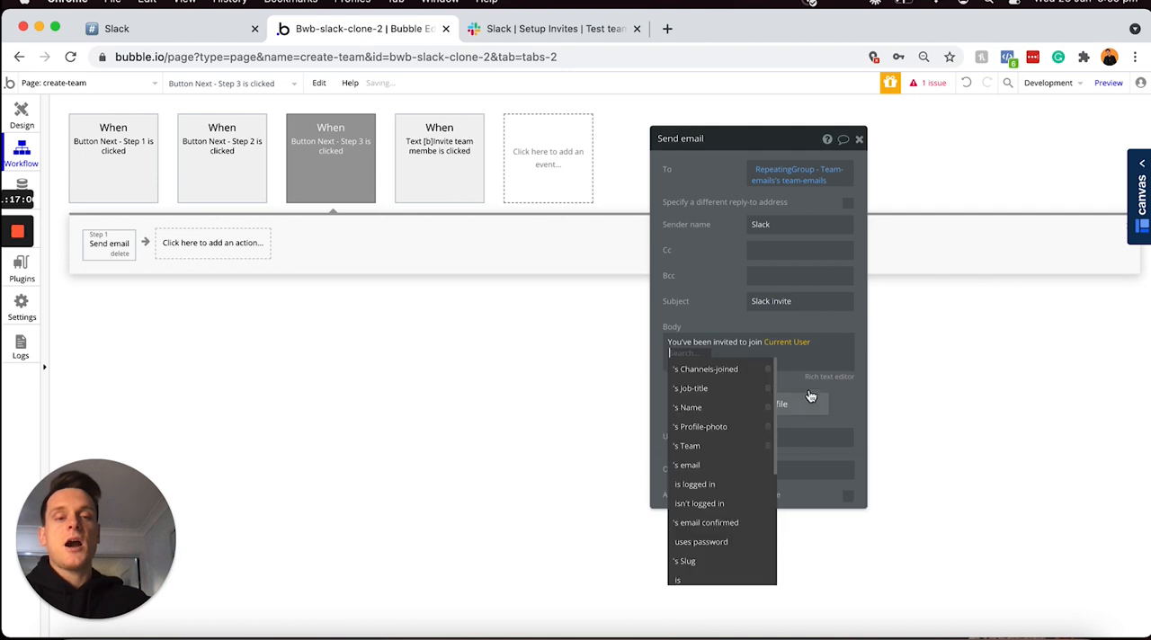
{"action": "left_click", "coordinate": [698, 413]}
{"action": "left_click", "coordinate": [724, 364]}
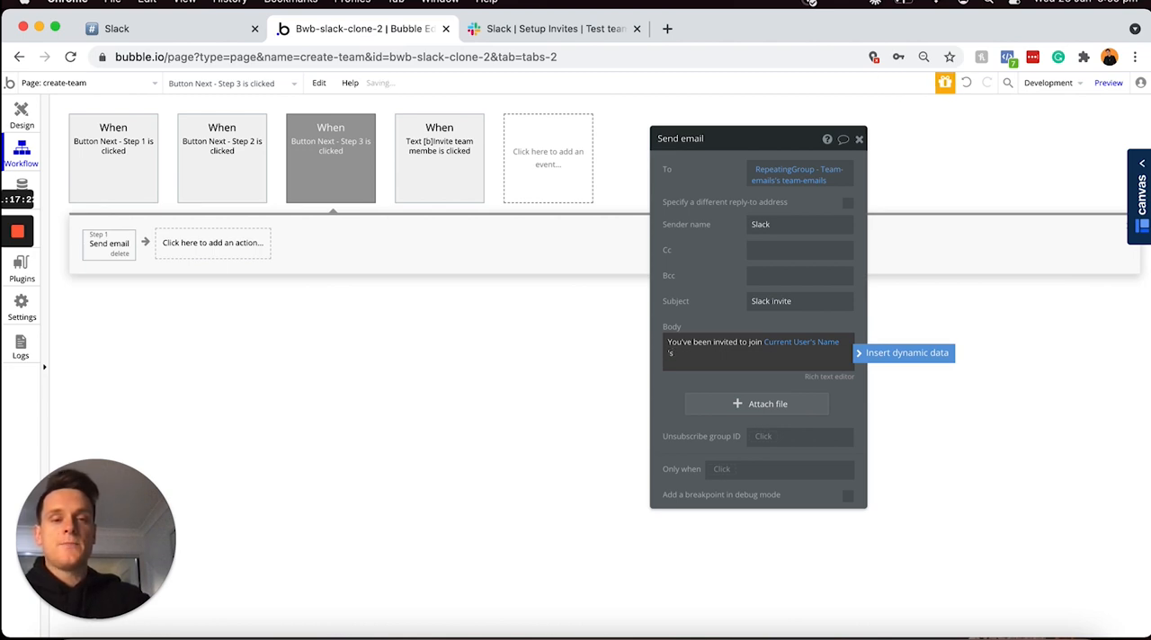
{"action": "type", "text": "Slac"}
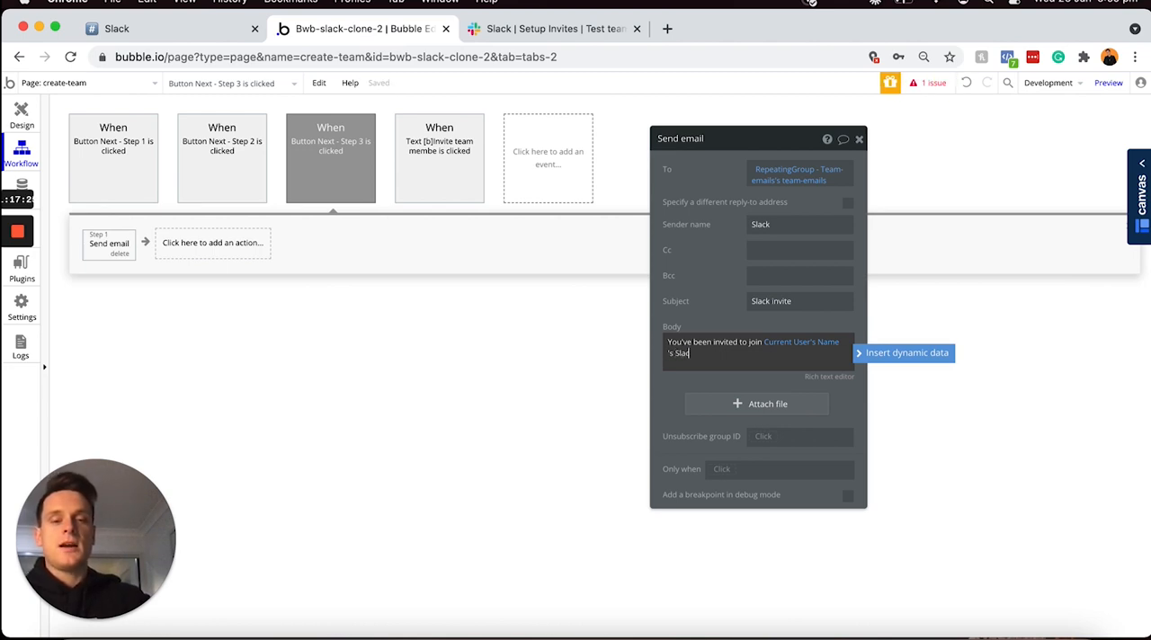
{"action": "type", "text": "k workspace."}
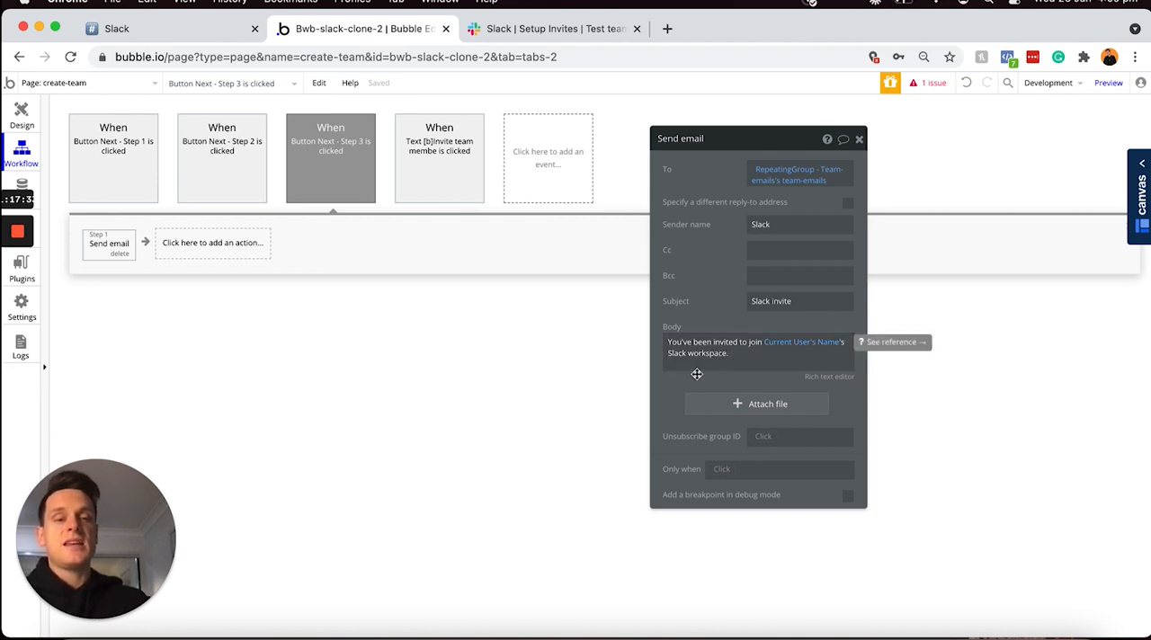
{"action": "triple_click", "coordinate": [729, 366]}
{"action": "left_click", "coordinate": [770, 380]}
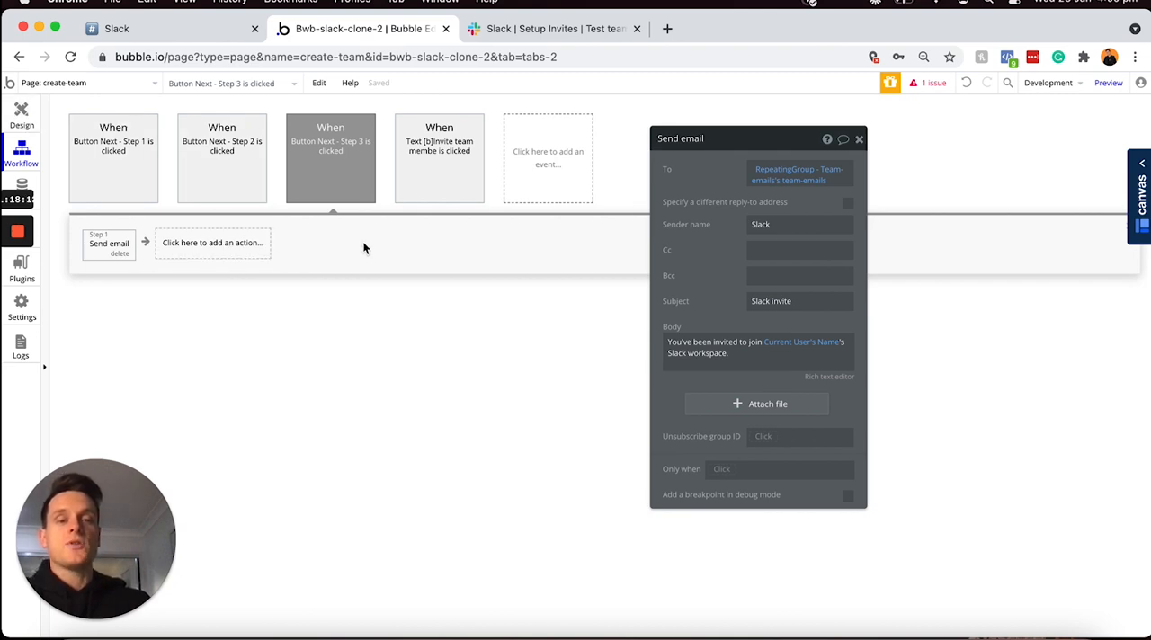
Create a new page named "home" without cloning an existing page.
{"action": "left_click", "coordinate": [21, 117]}
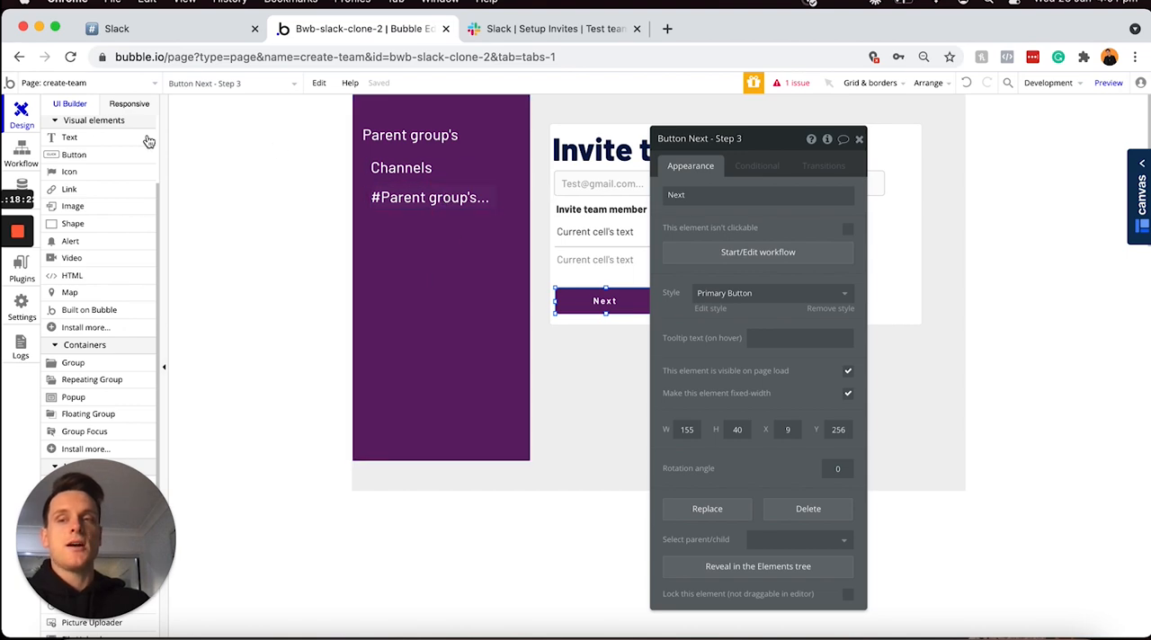
{"action": "left_click", "coordinate": [139, 84]}
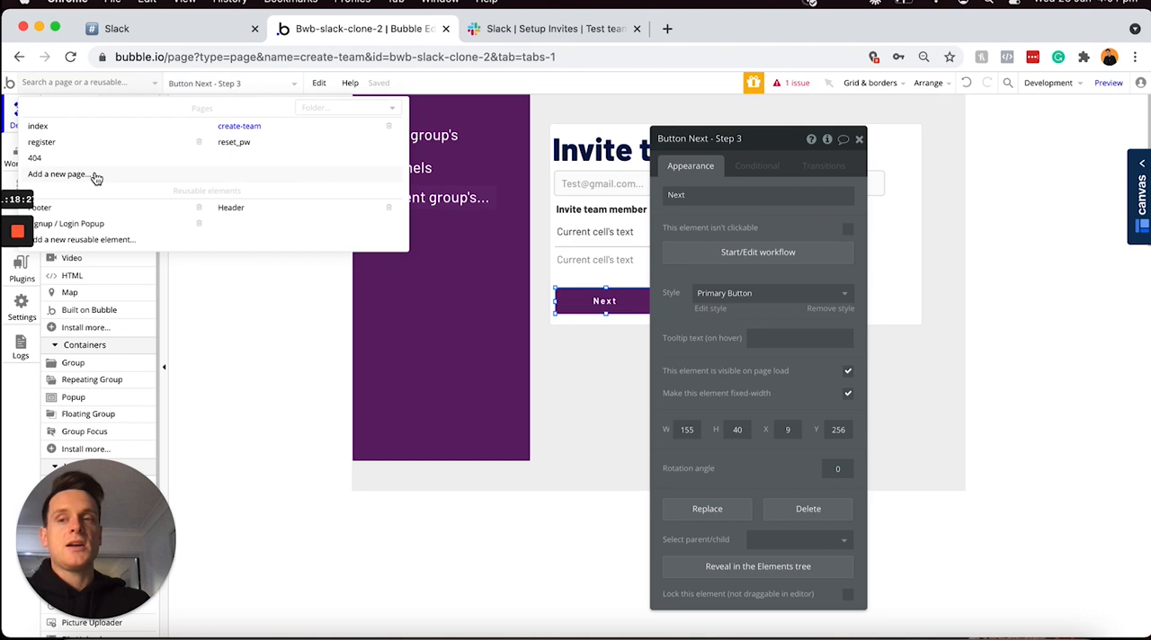
{"action": "left_click", "coordinate": [96, 177]}
{"action": "type", "text": "home"}
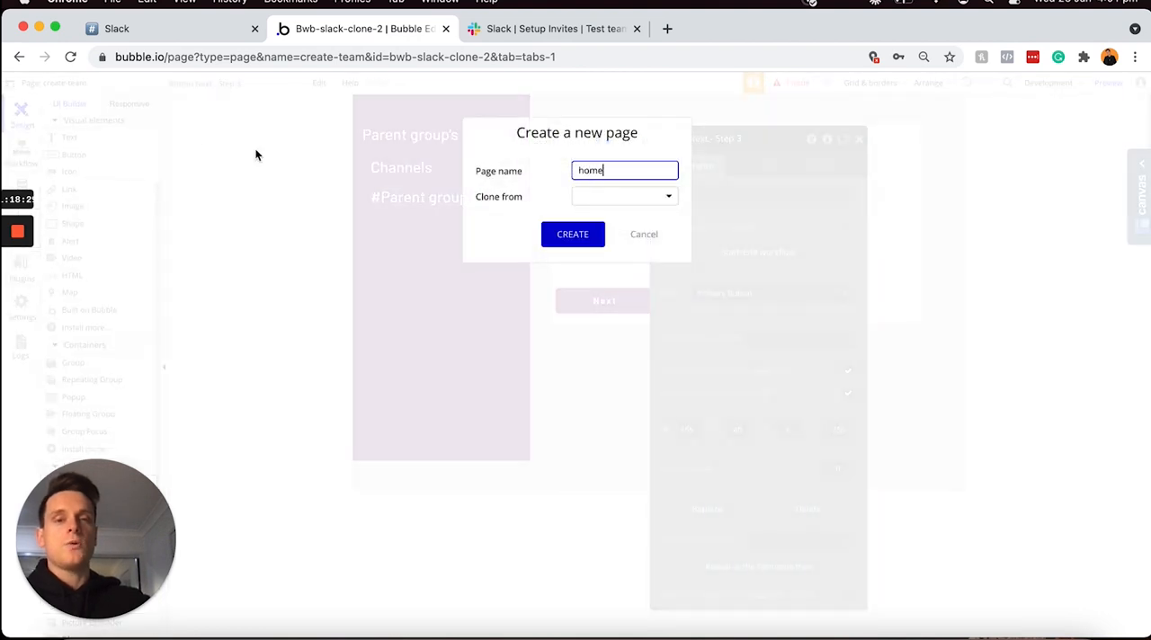
{"action": "left_click", "coordinate": [570, 234]}
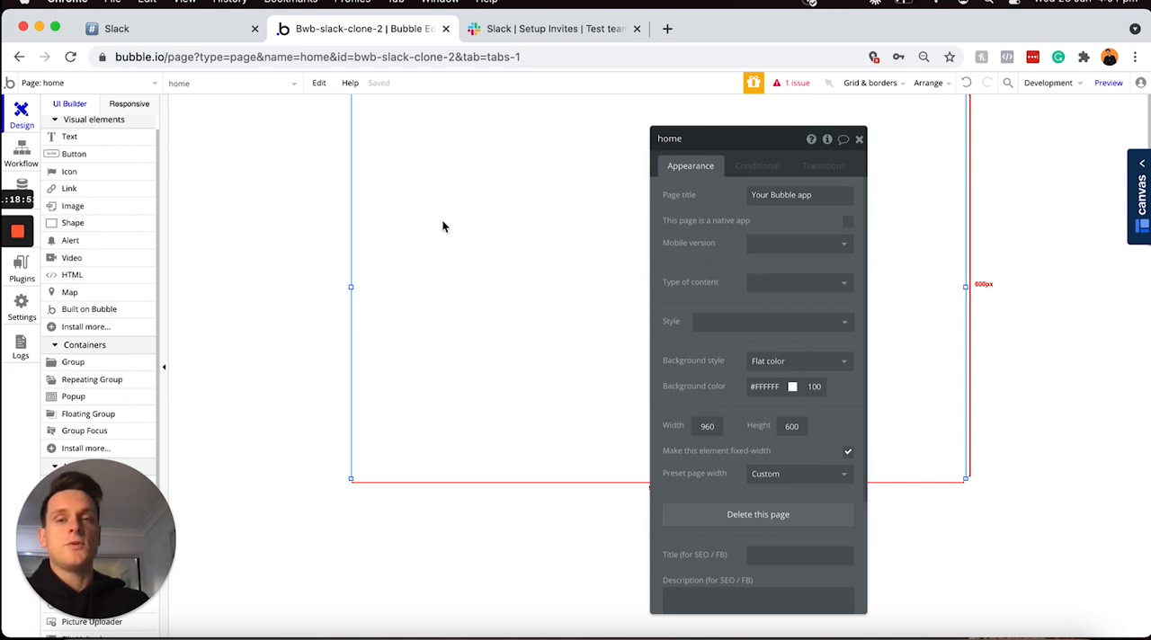
Set the home page's type of content to Team.
{"action": "left_click_drag", "start_coordinate": [840, 146], "coordinate": [1045, 135]}
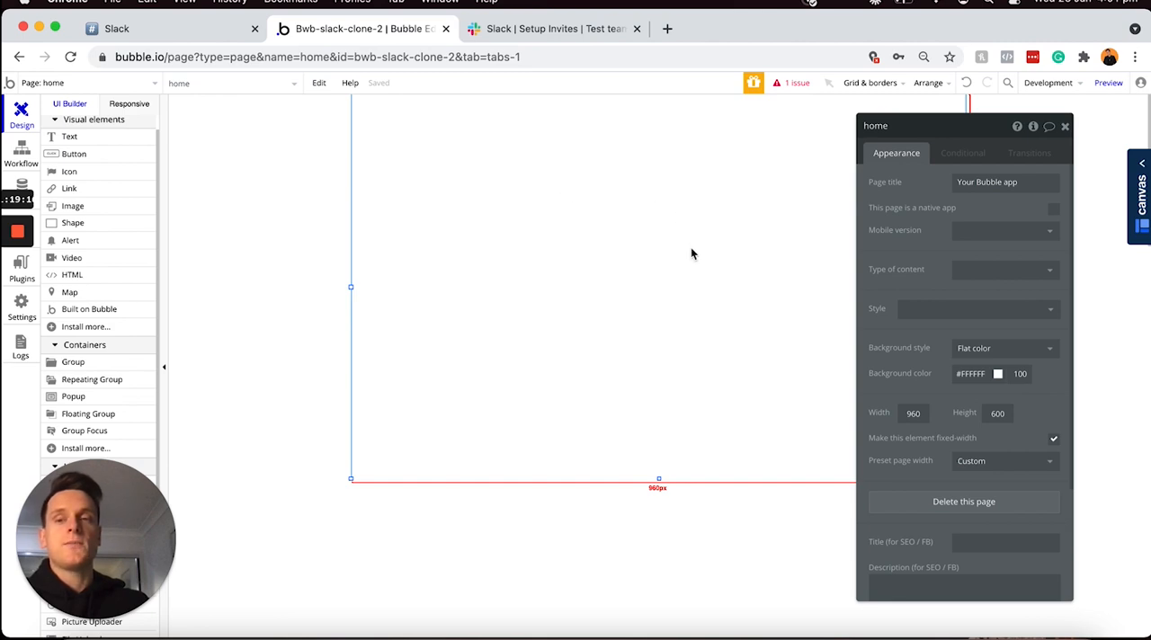
{"action": "left_click", "coordinate": [969, 271]}
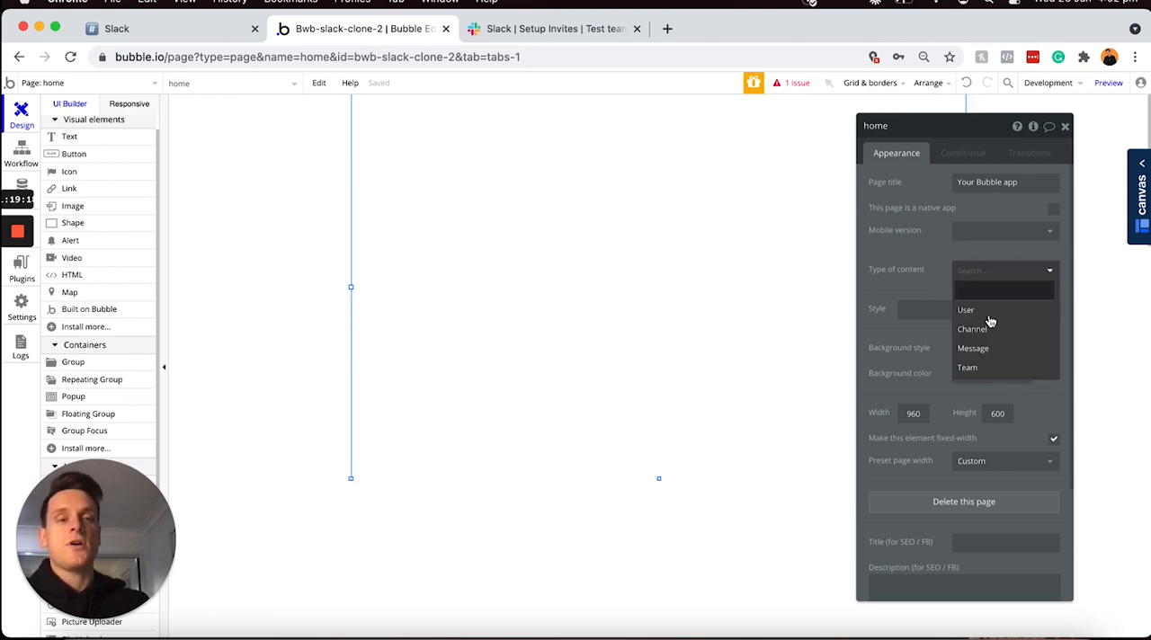
{"action": "left_click", "coordinate": [981, 362]}
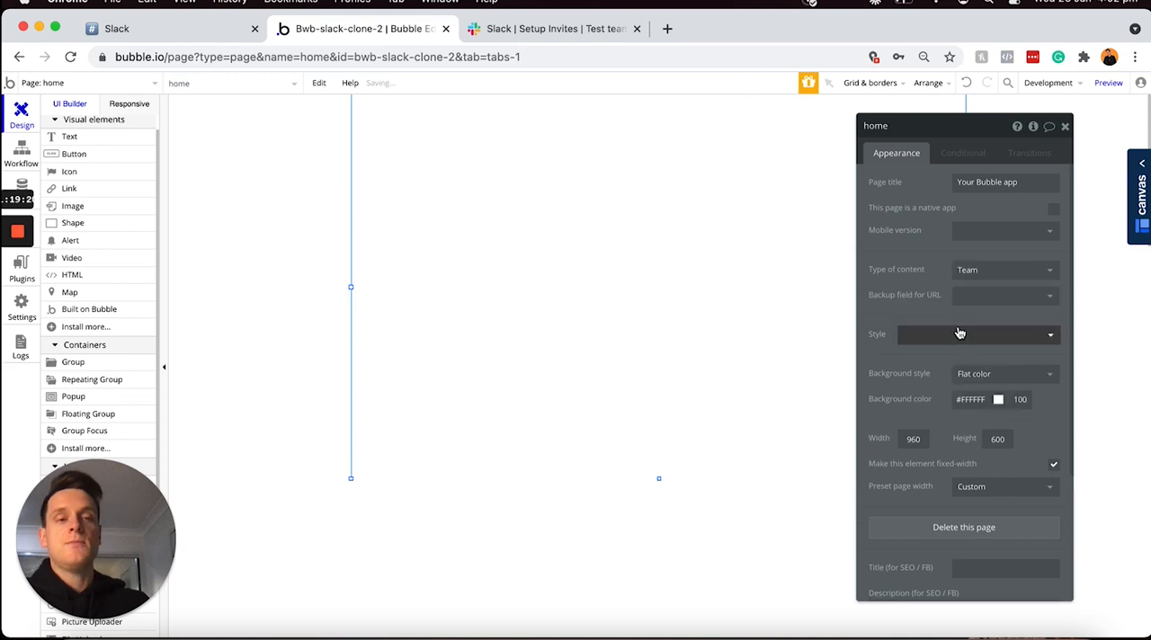
Add a Go to page action with destination home after Send email in the create-team page's Button Next - Step 3 workflow.
{"action": "left_click", "coordinate": [100, 84]}
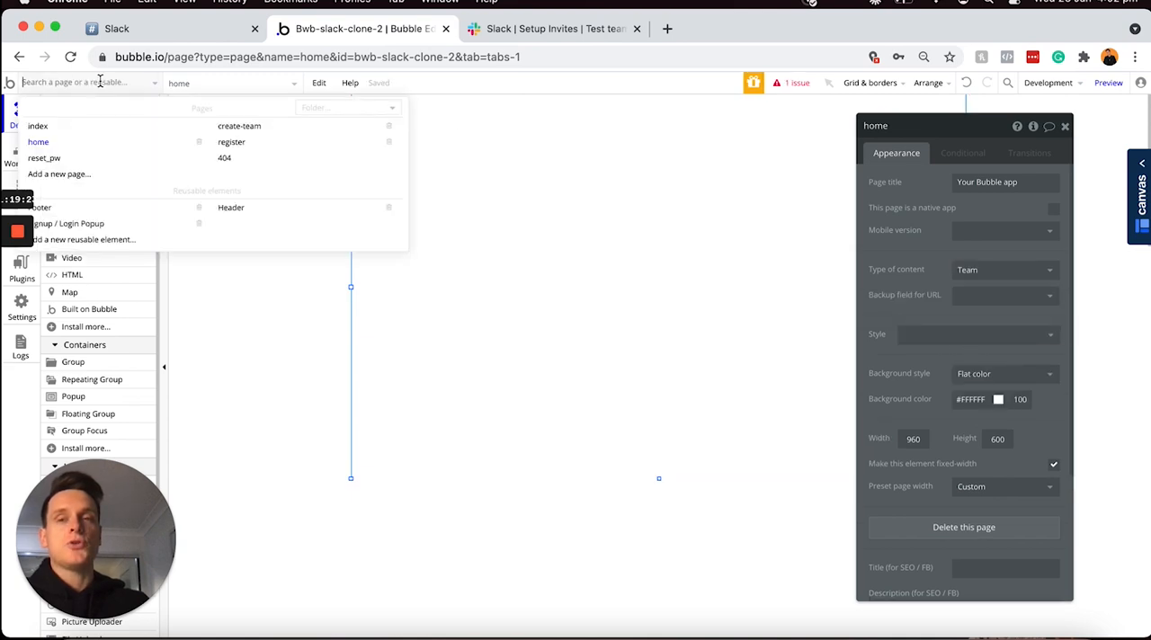
{"action": "left_click", "coordinate": [251, 127]}
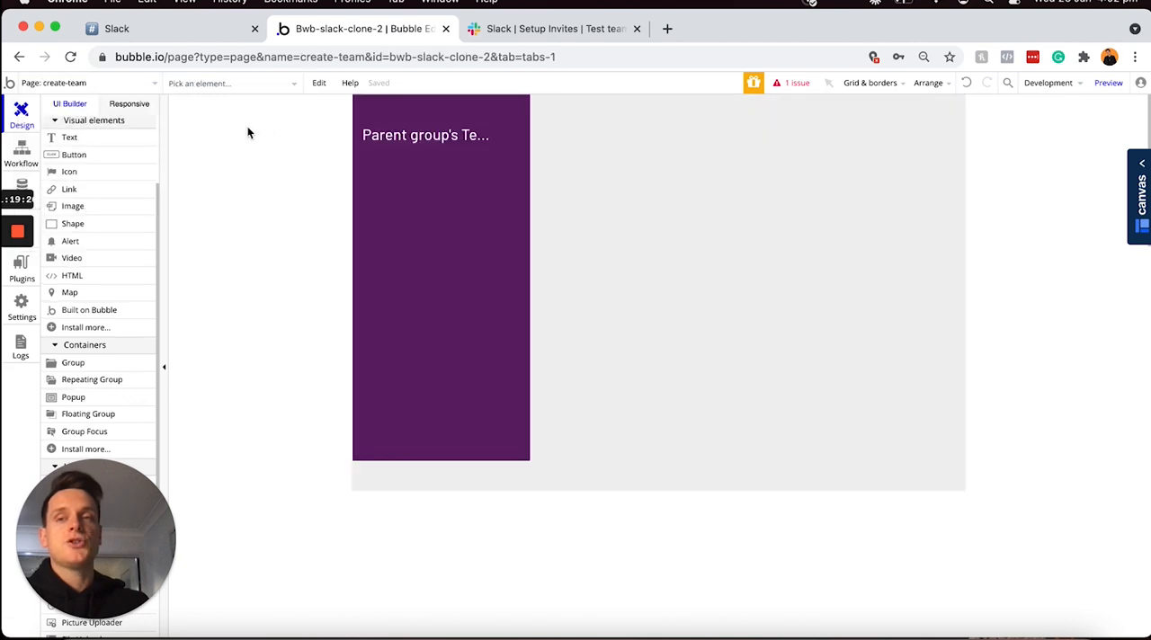
{"action": "left_click", "coordinate": [25, 149]}
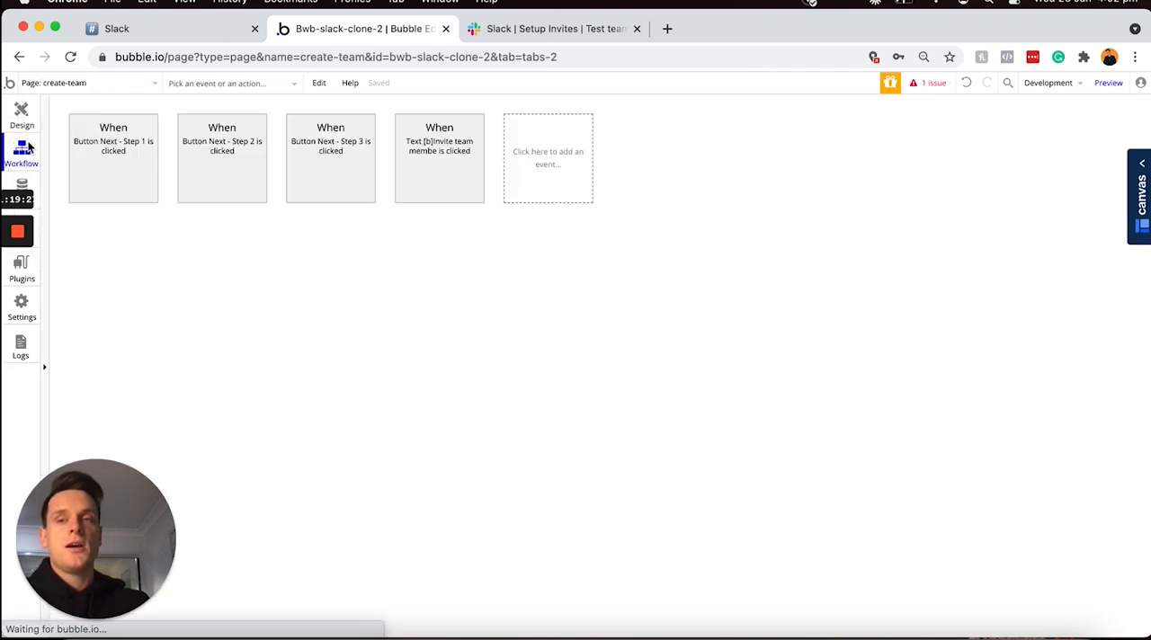
{"action": "left_click", "coordinate": [349, 148]}
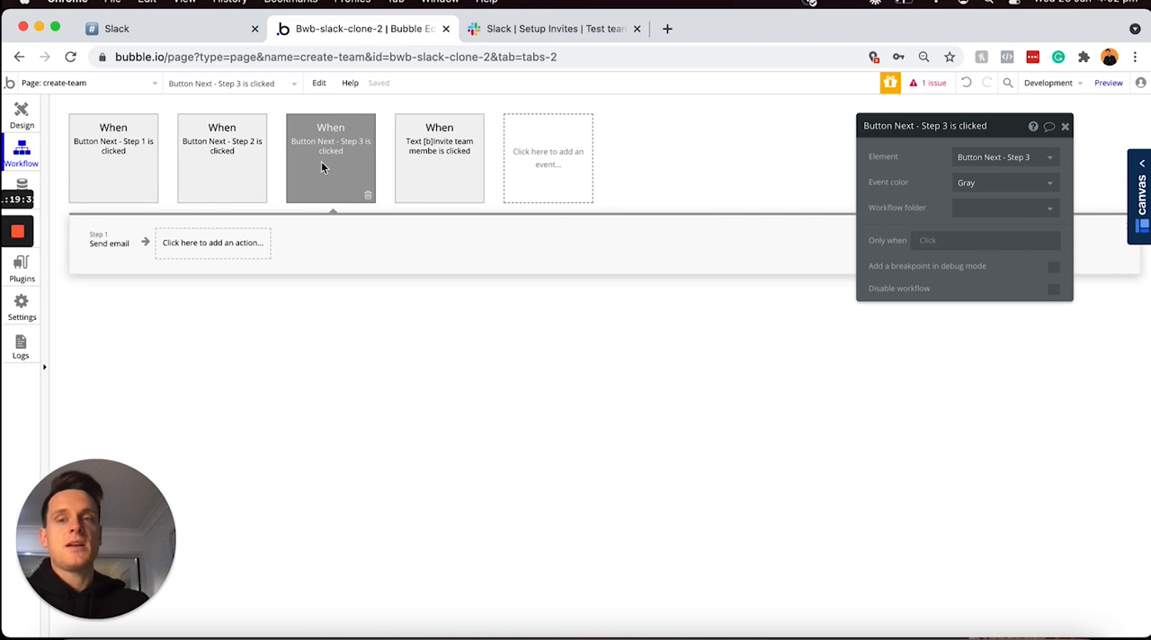
{"action": "left_click", "coordinate": [111, 256]}
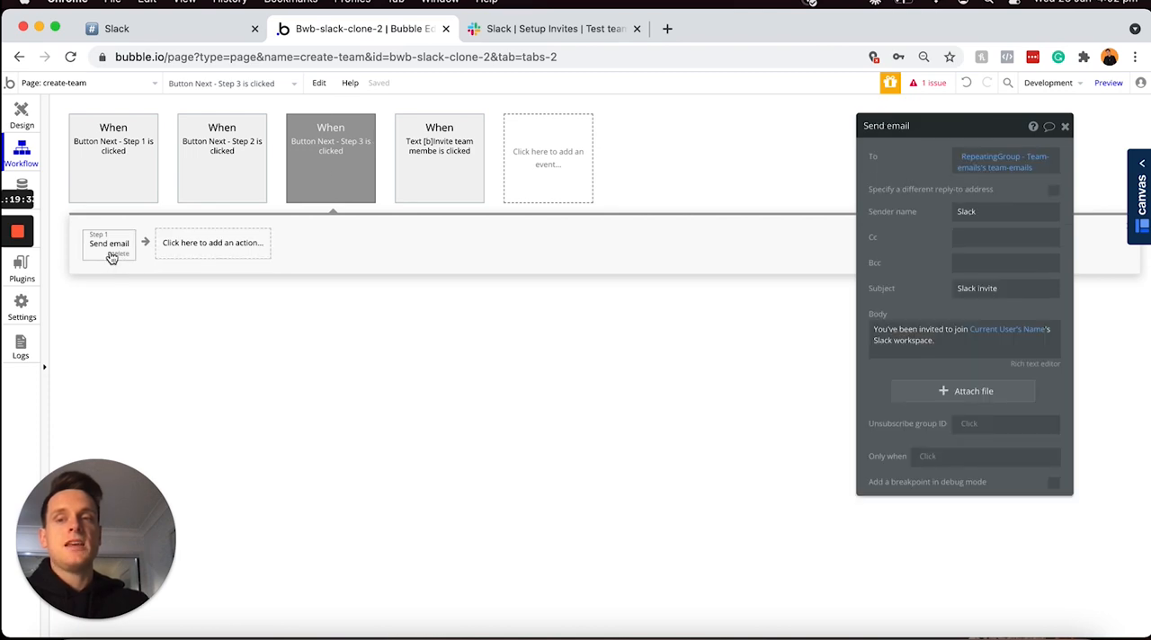
{"action": "left_click", "coordinate": [209, 244]}
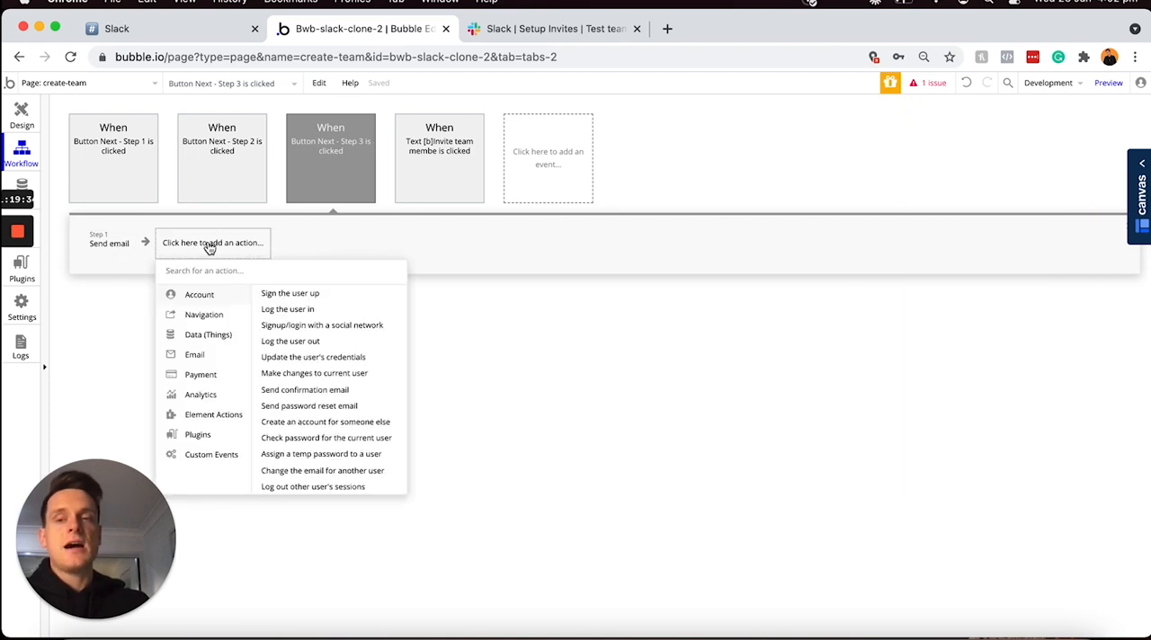
{"action": "mouse_move", "coordinate": [202, 316]}
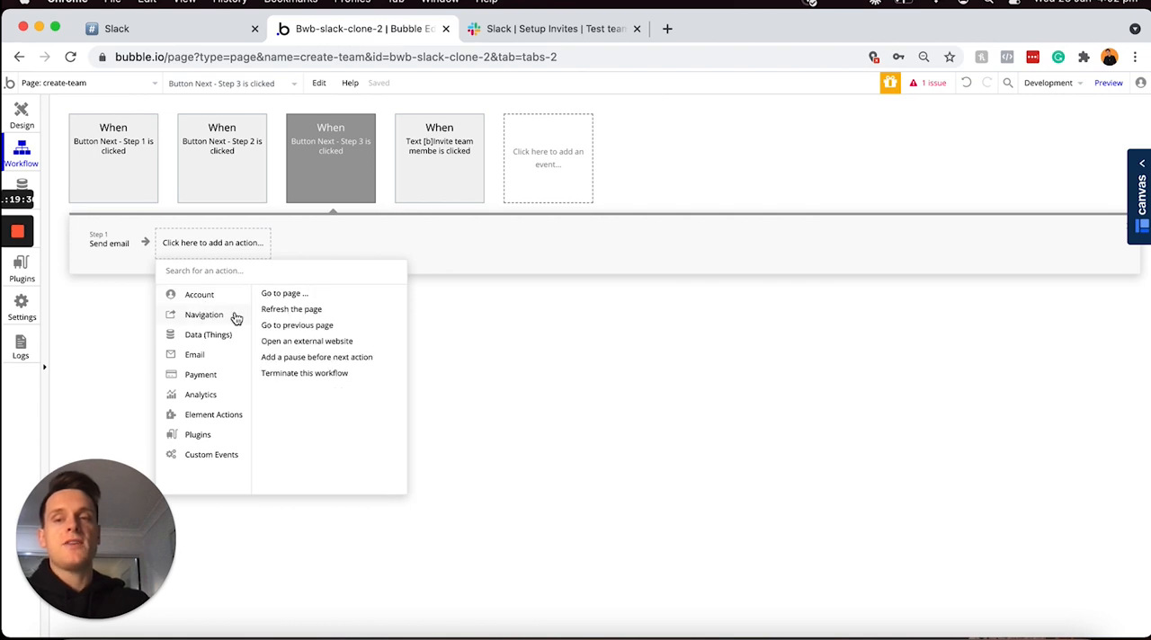
{"action": "left_click", "coordinate": [295, 298]}
{"action": "left_click", "coordinate": [969, 157]}
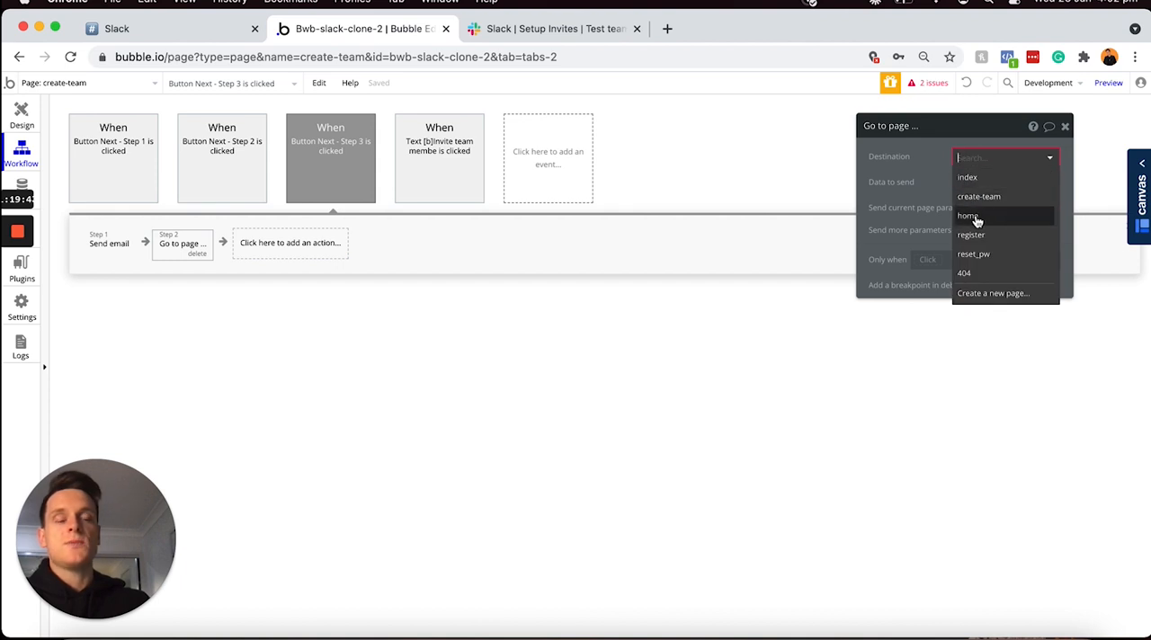
{"action": "left_click", "coordinate": [976, 221]}
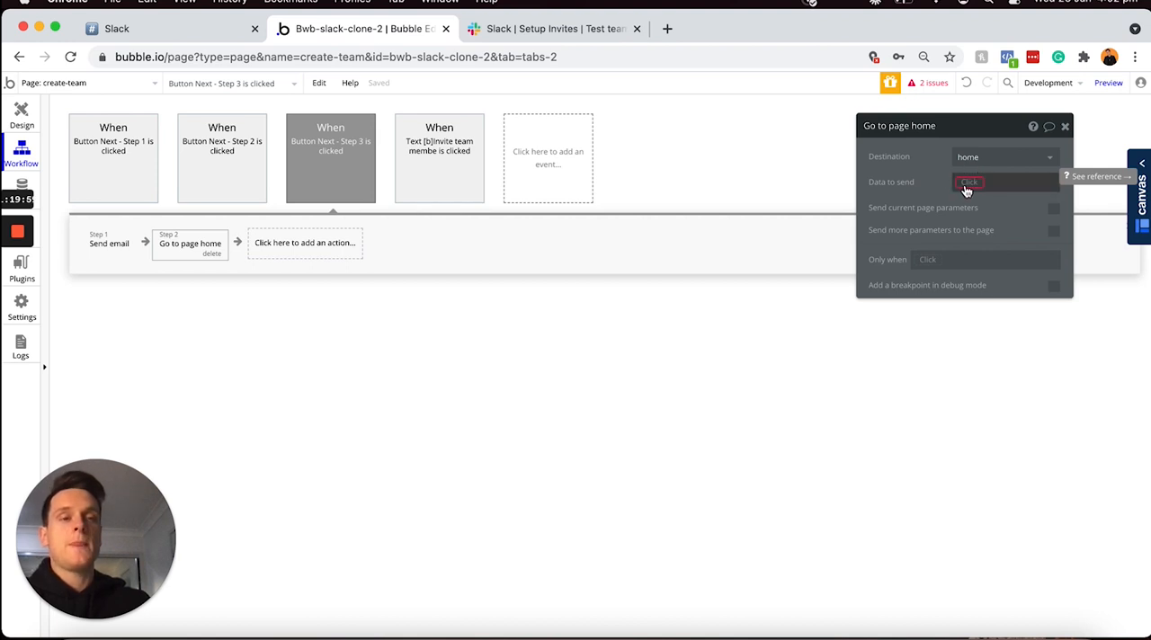
Check Group Team's data source and set the Go to page home action's data to send to Group Team's Displayed-team.
{"action": "left_click", "coordinate": [21, 115]}
{"action": "double_click", "coordinate": [495, 117]}
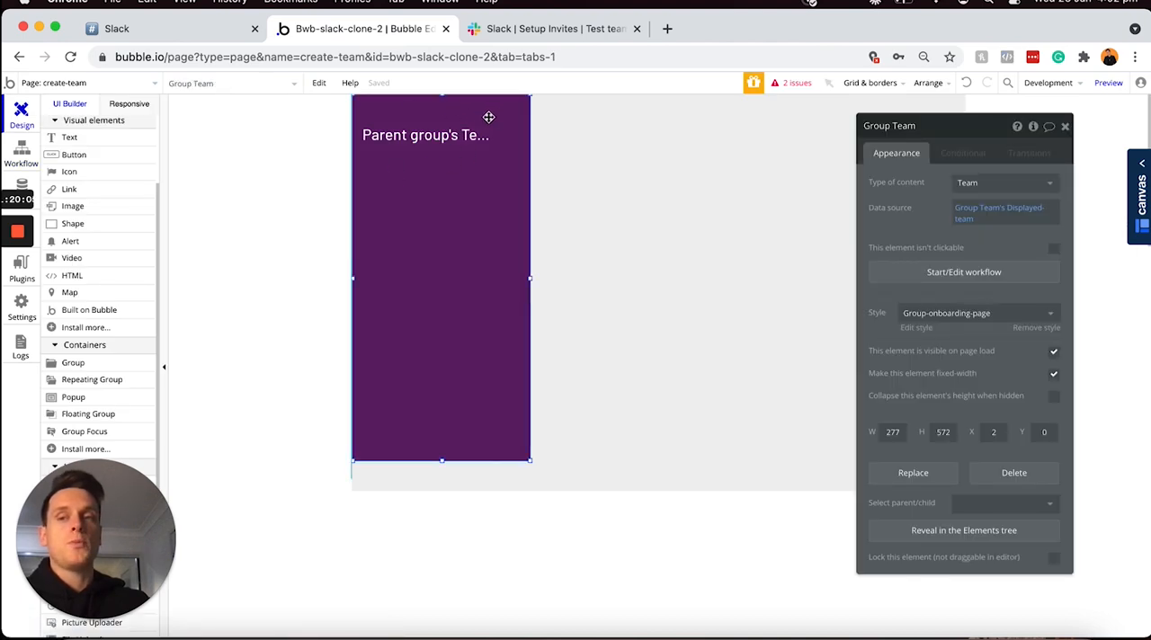
{"action": "left_click", "coordinate": [21, 155]}
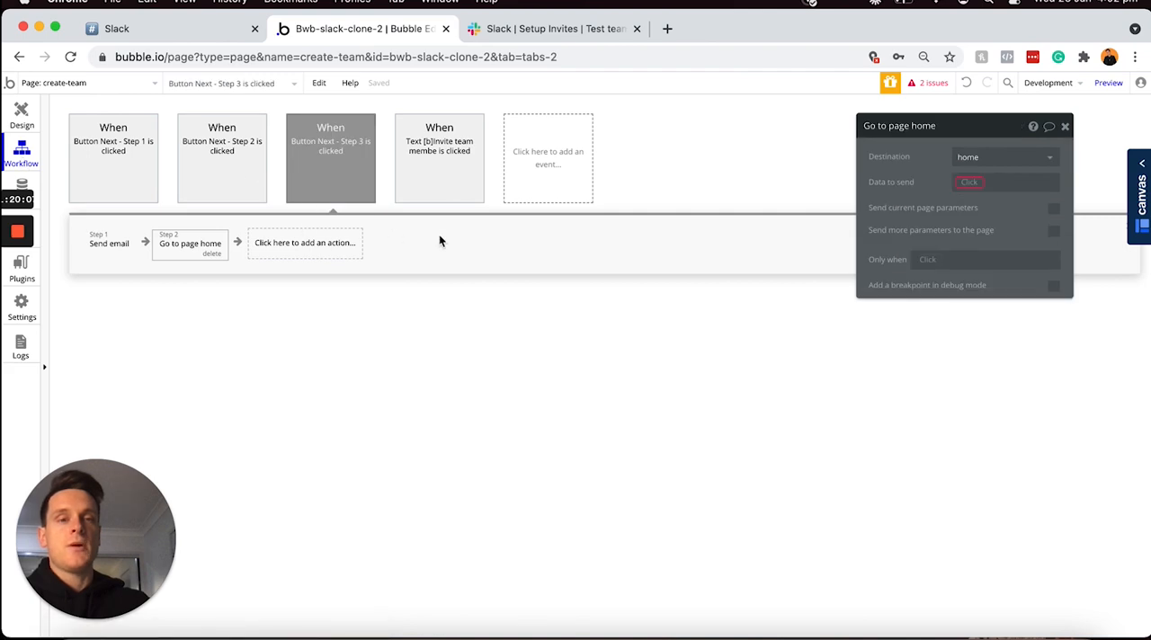
{"action": "left_click", "coordinate": [969, 182]}
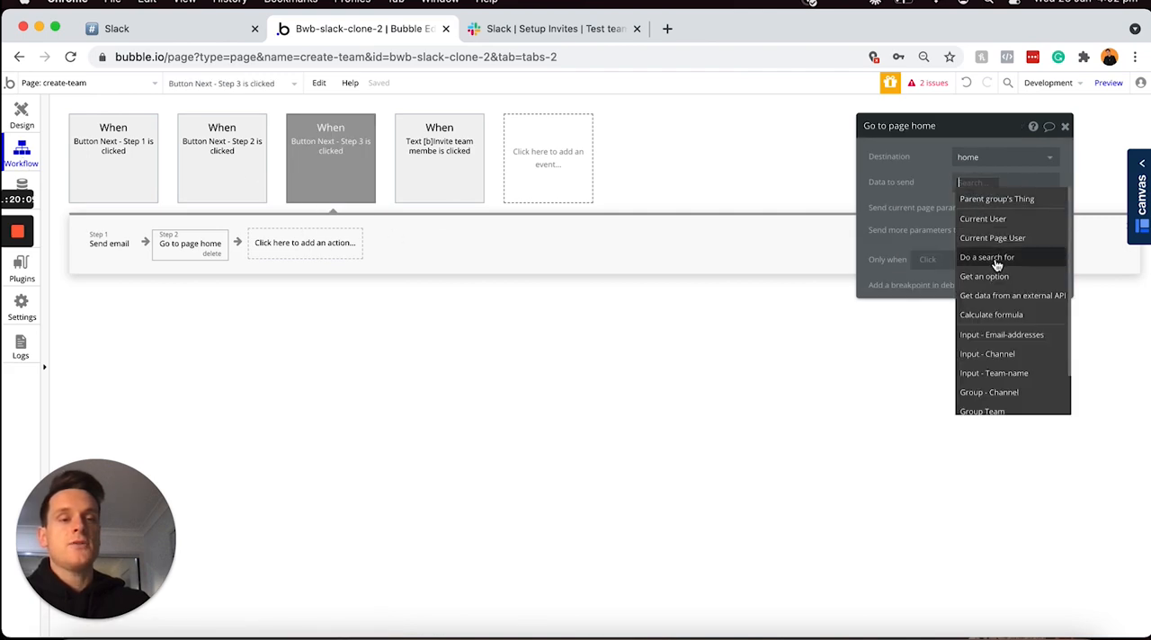
{"action": "scroll", "coordinate": [998, 288], "scroll_direction": "down", "scroll_amount": 2}
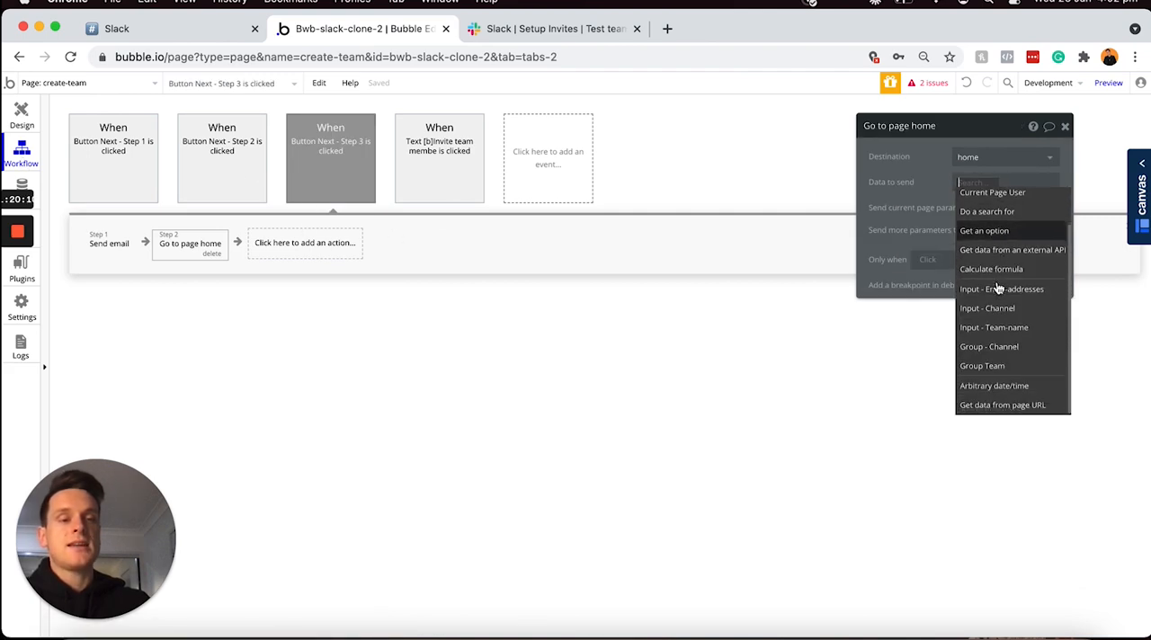
{"action": "left_click", "coordinate": [1000, 365]}
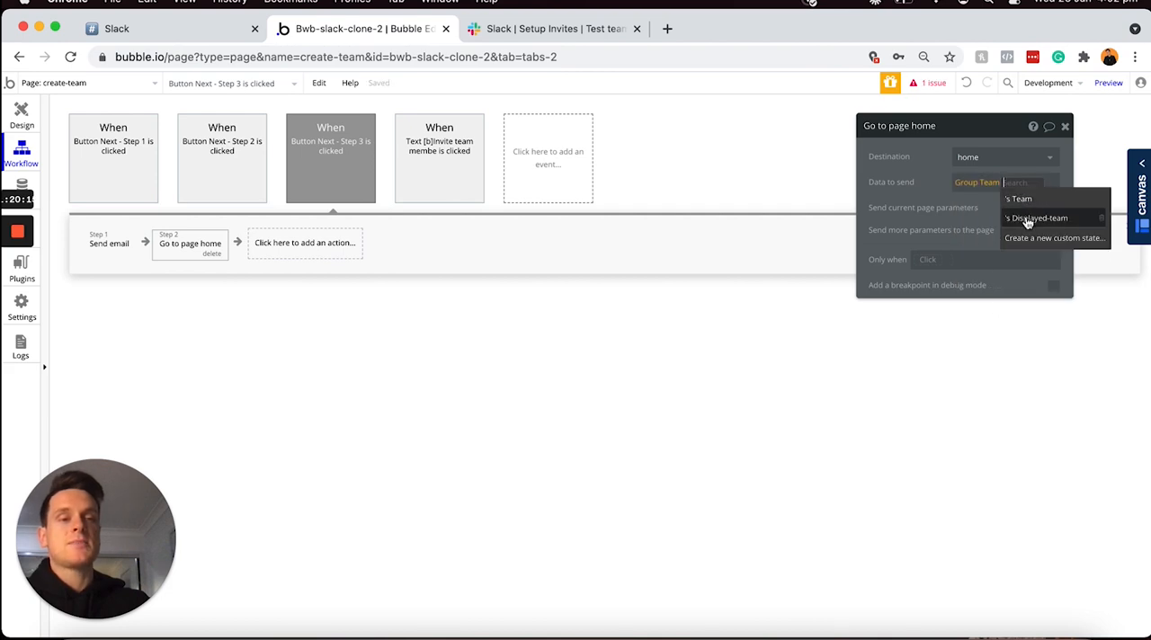
{"action": "left_click", "coordinate": [1030, 220]}
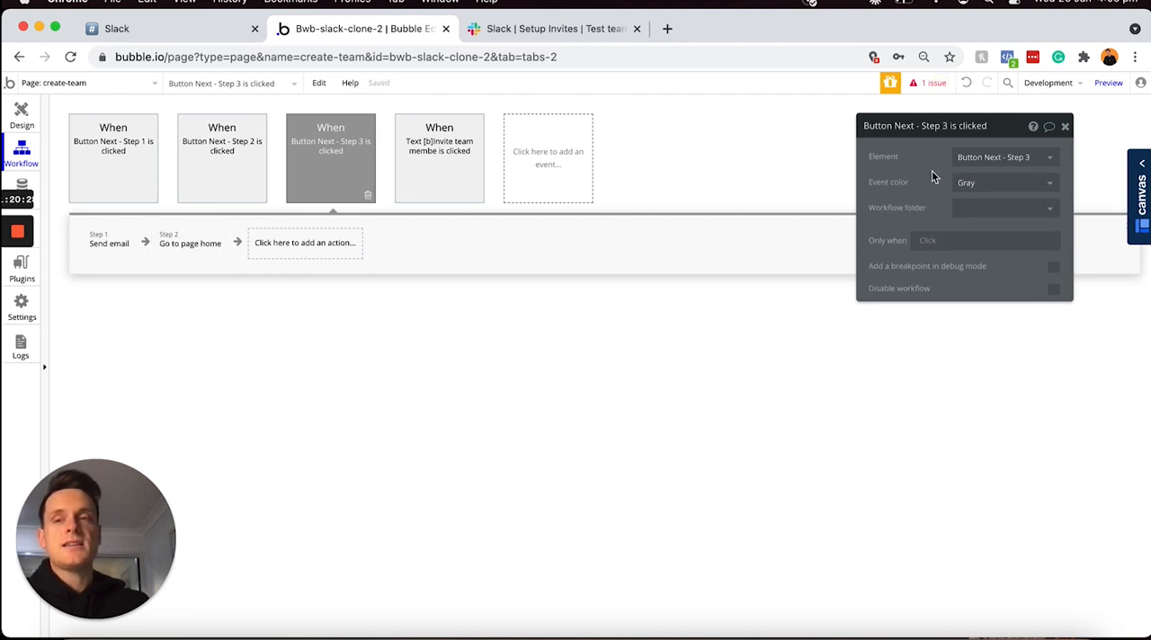
Change the visibility condition on Group - Step 3 to create-team's step-3 is "yes" on the create-team page.
{"action": "left_click", "coordinate": [21, 115]}
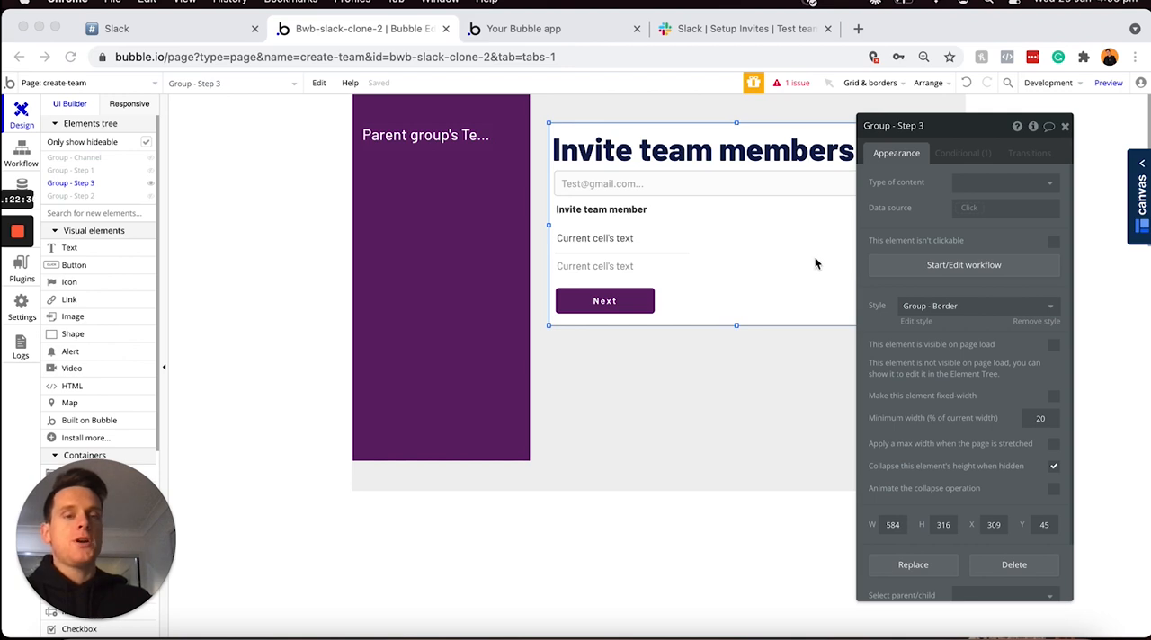
{"action": "left_click", "coordinate": [816, 263]}
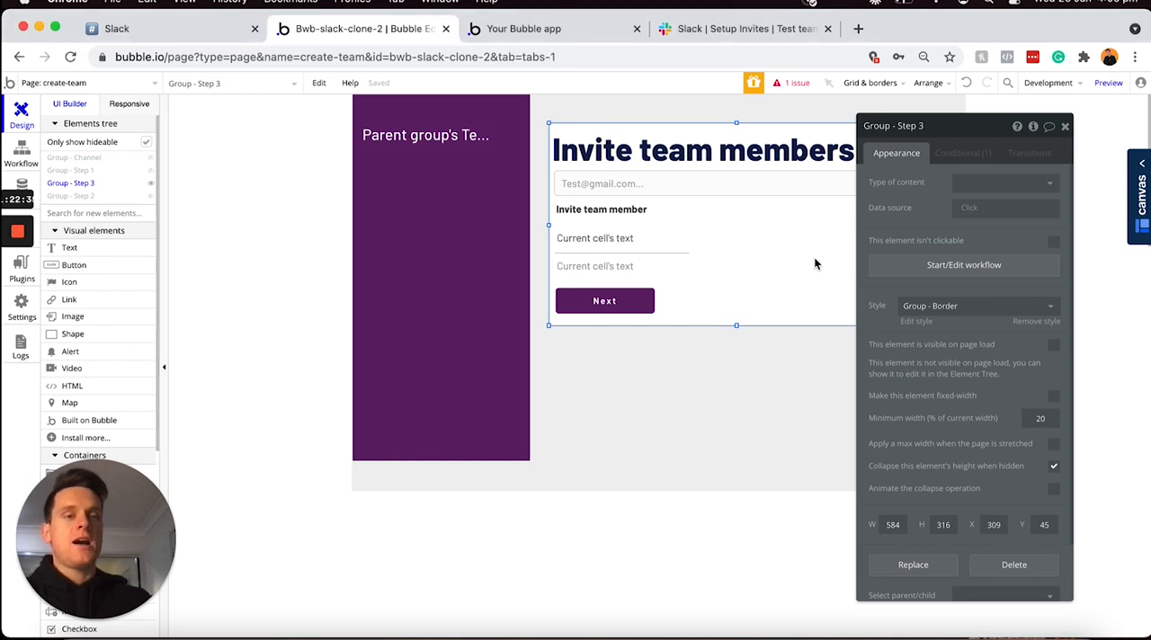
{"action": "left_click", "coordinate": [960, 155]}
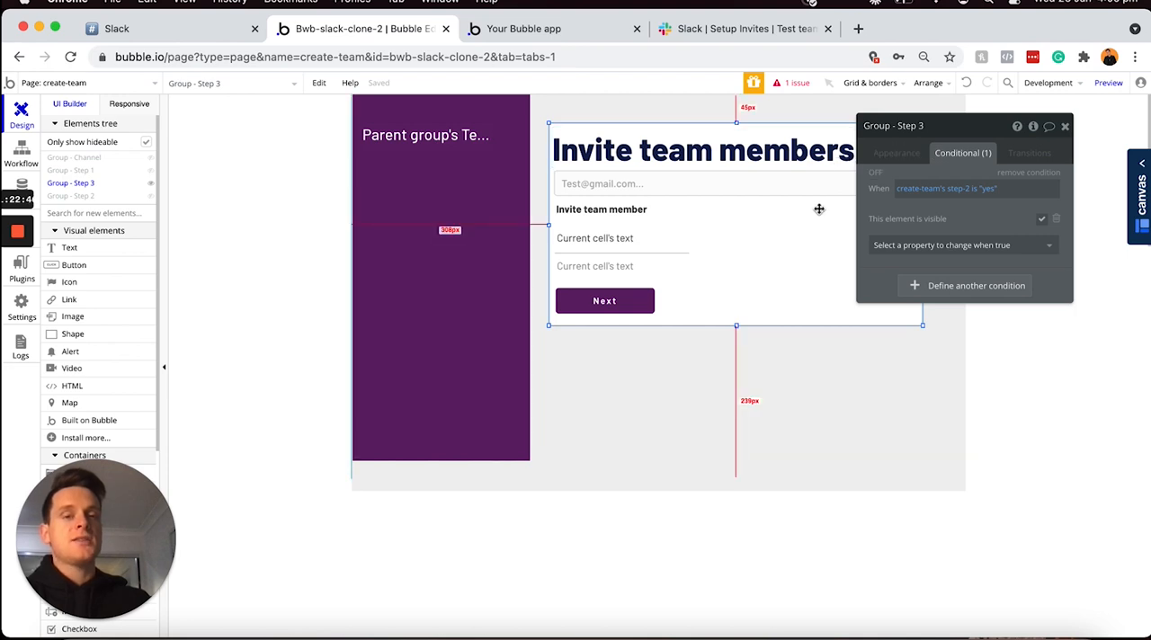
{"action": "left_click", "coordinate": [960, 191]}
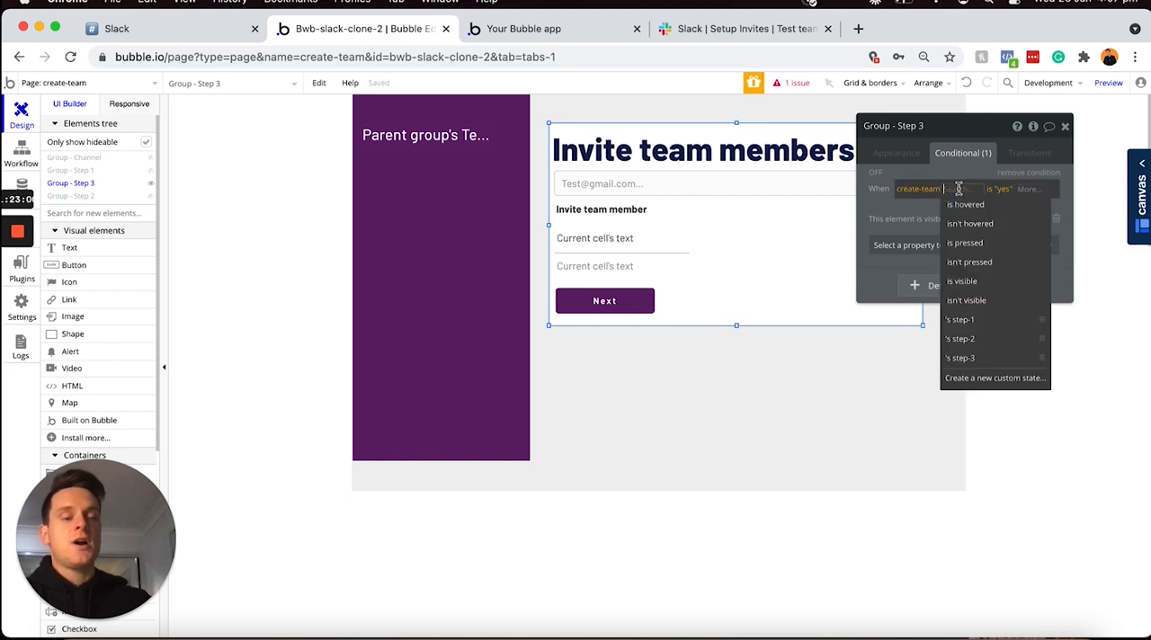
{"action": "left_click", "coordinate": [959, 358]}
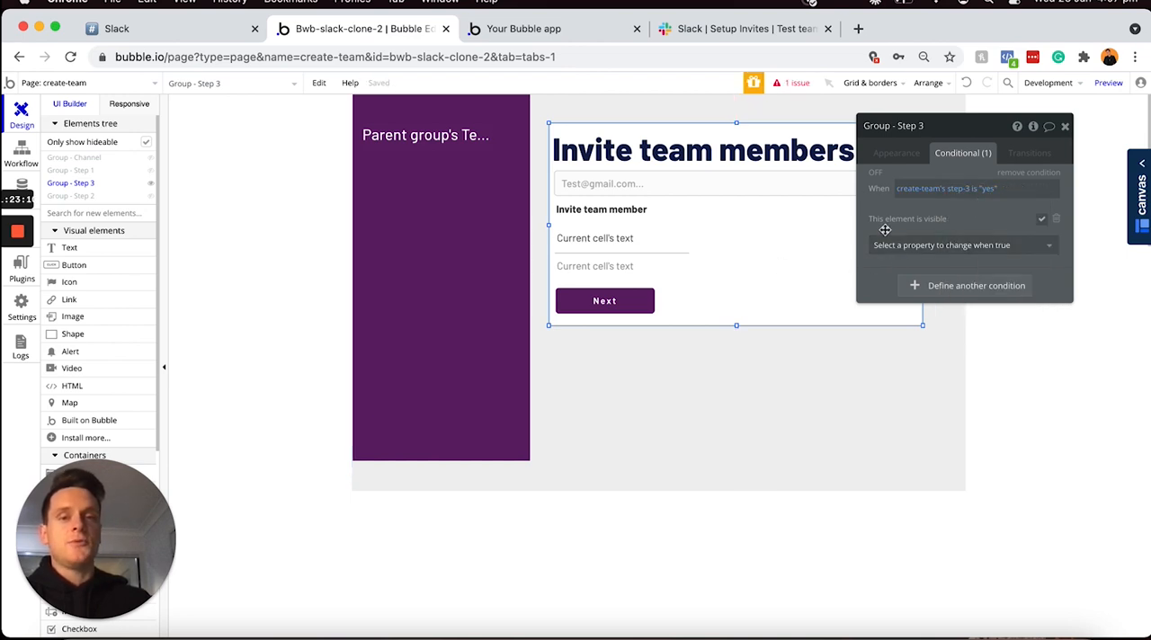
Preview the register page and register a test account with a full name, email address and account password.
{"action": "left_click", "coordinate": [146, 86]}
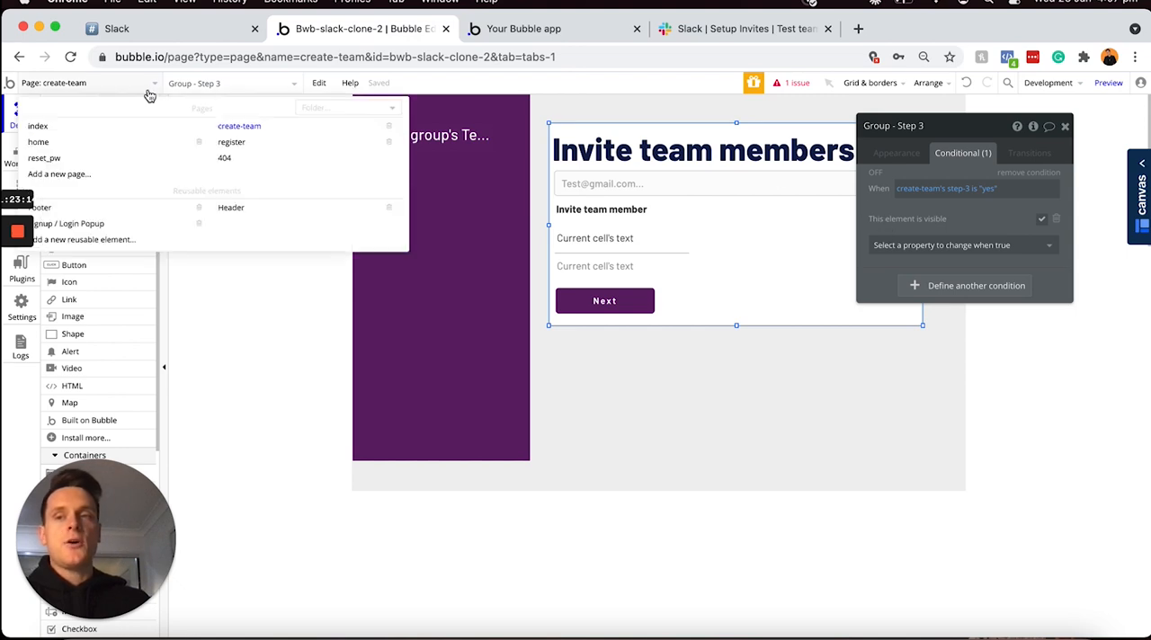
{"action": "left_click", "coordinate": [235, 143]}
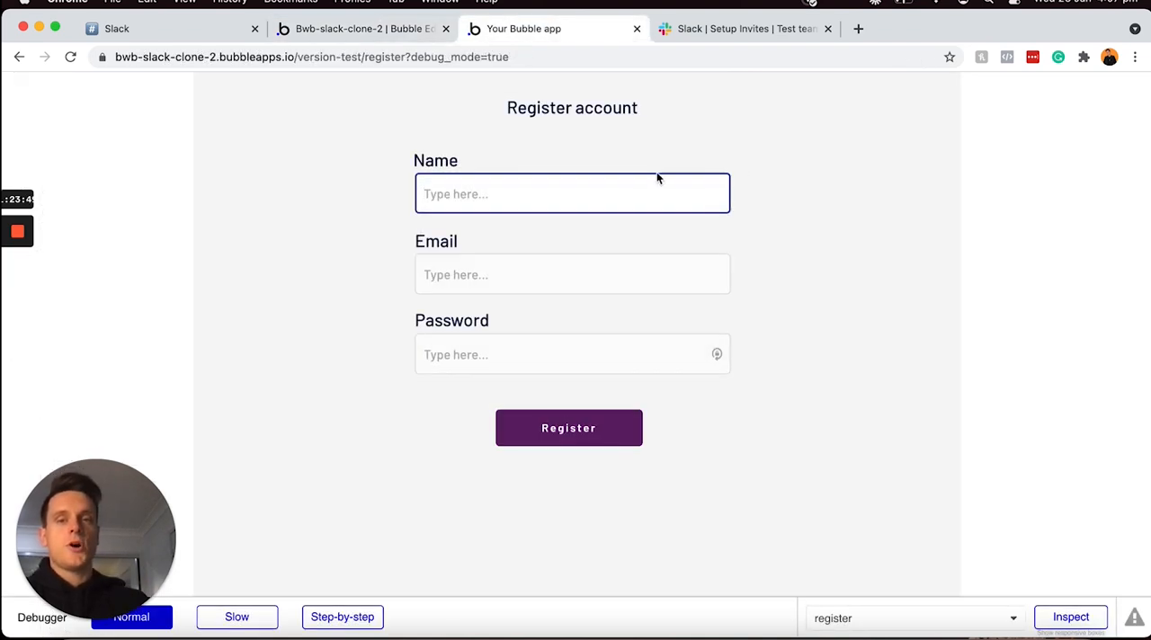
{"action": "left_click", "coordinate": [627, 192]}
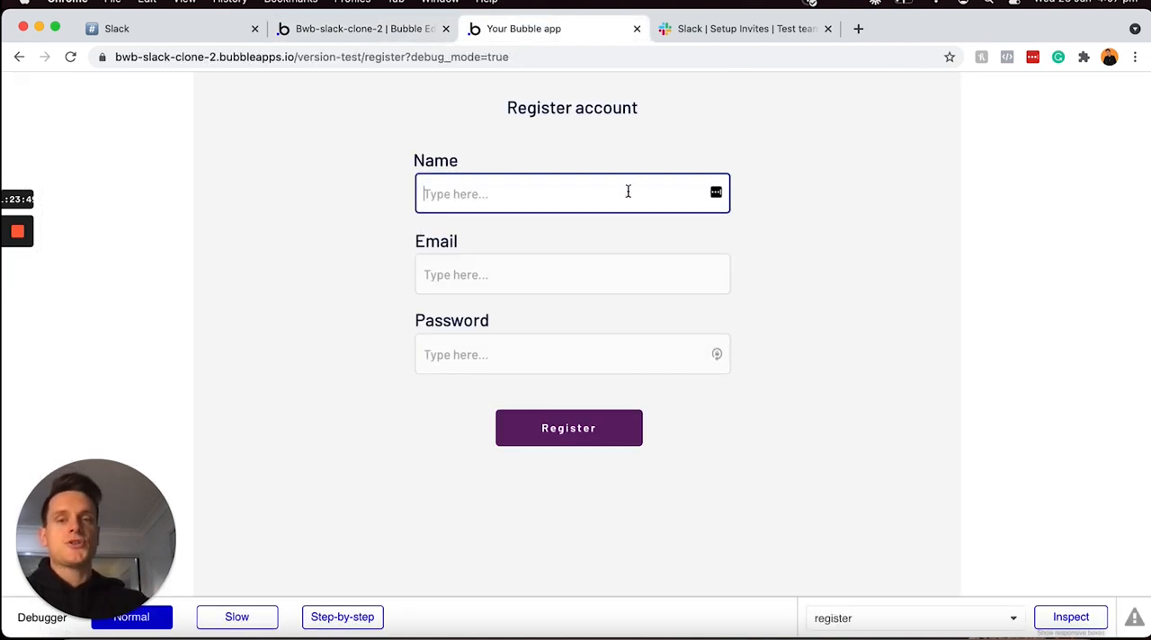
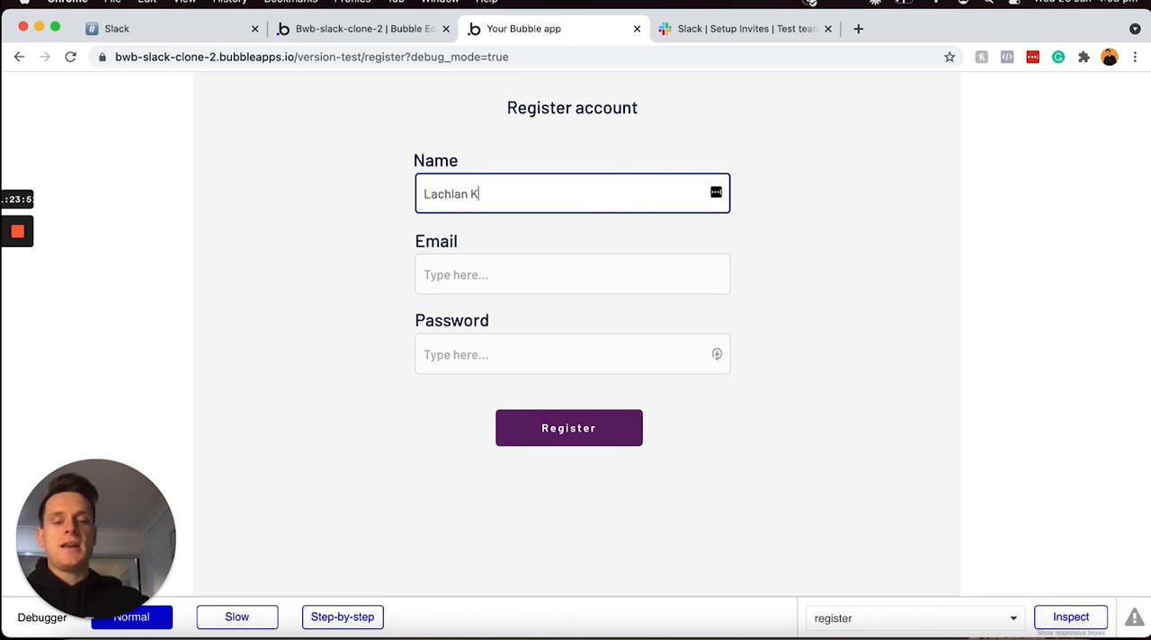
{"action": "left_click", "coordinate": [616, 263]}
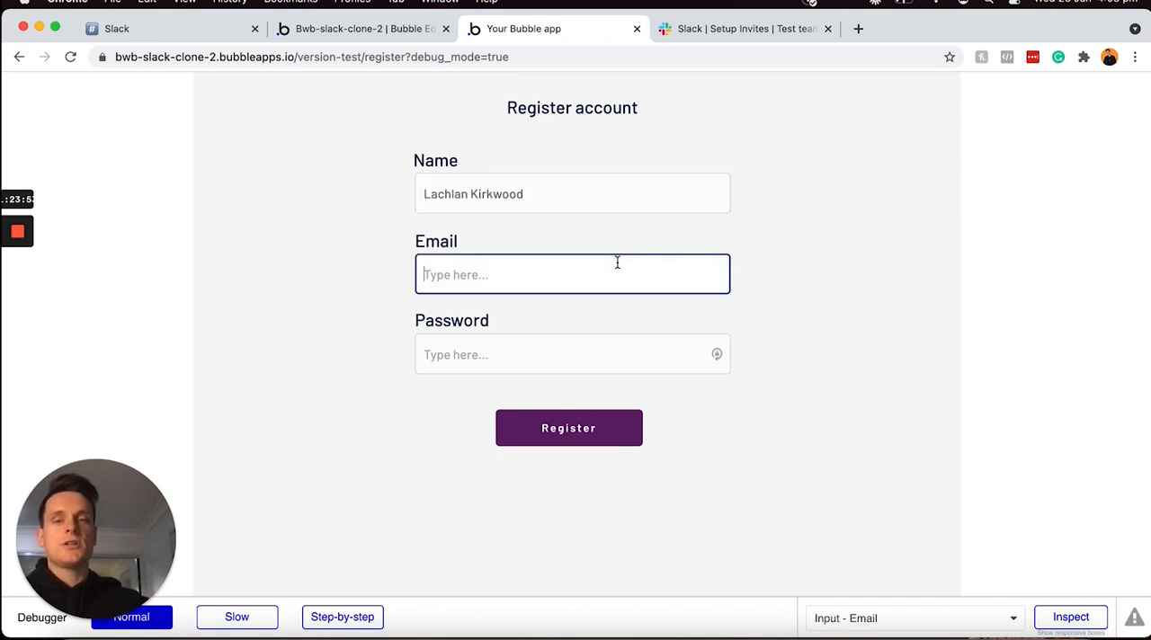
{"action": "left_click", "coordinate": [618, 360]}
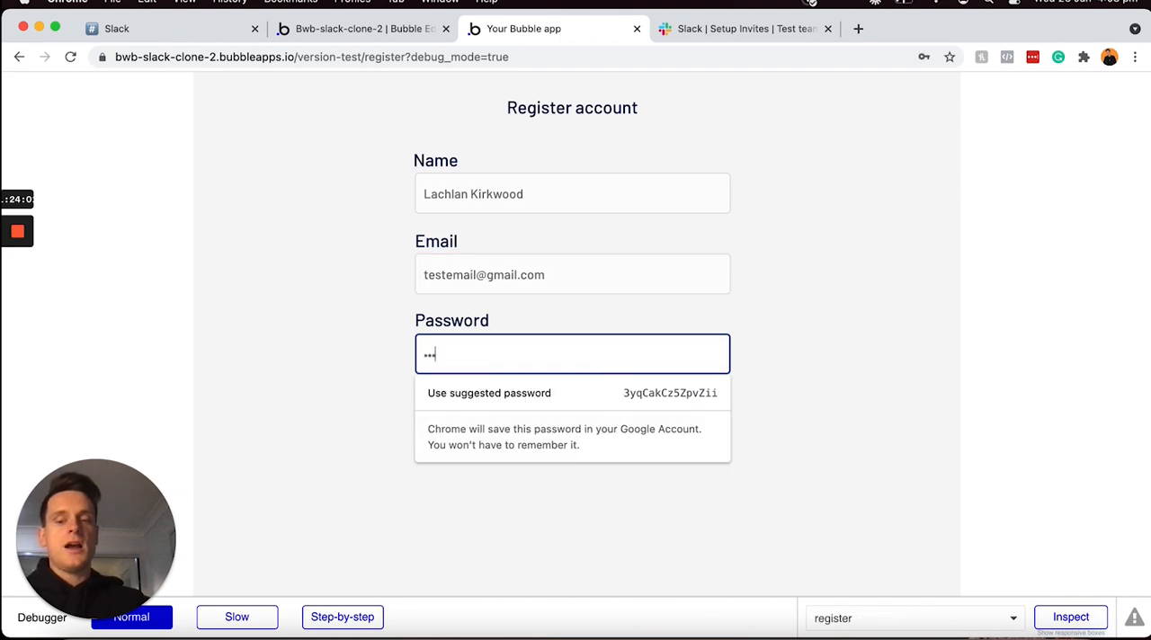
{"action": "key", "text": "Return"}
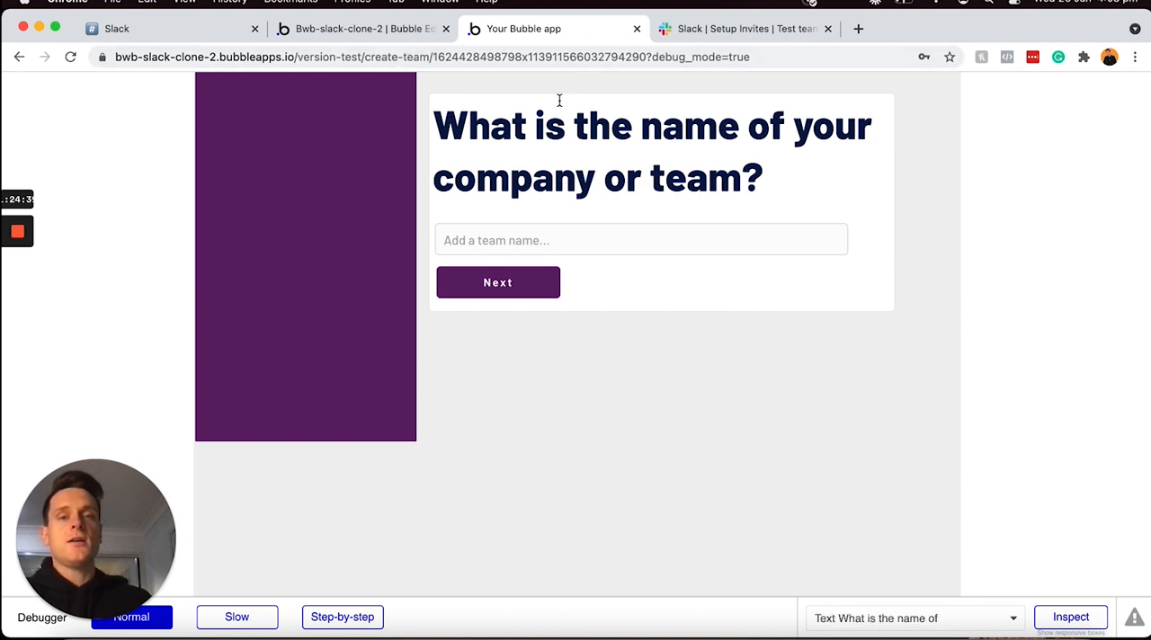
Name the new team Building With Bubble and submit Marketing as its first channel.
{"action": "left_click", "coordinate": [568, 236]}
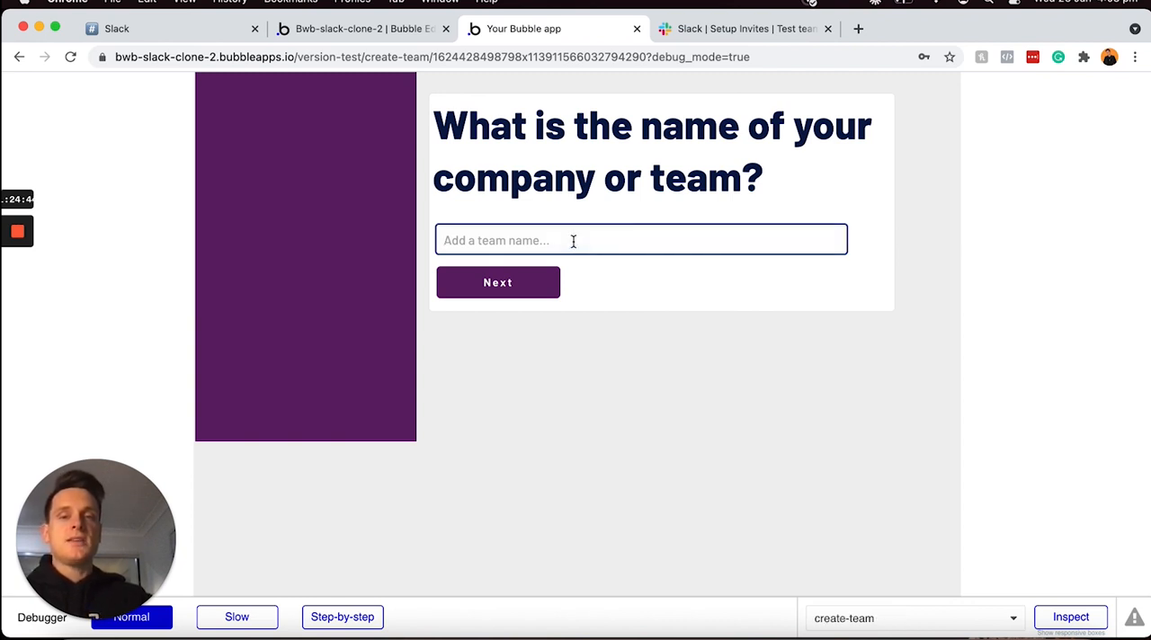
{"action": "type", "text": "Building With Bu"}
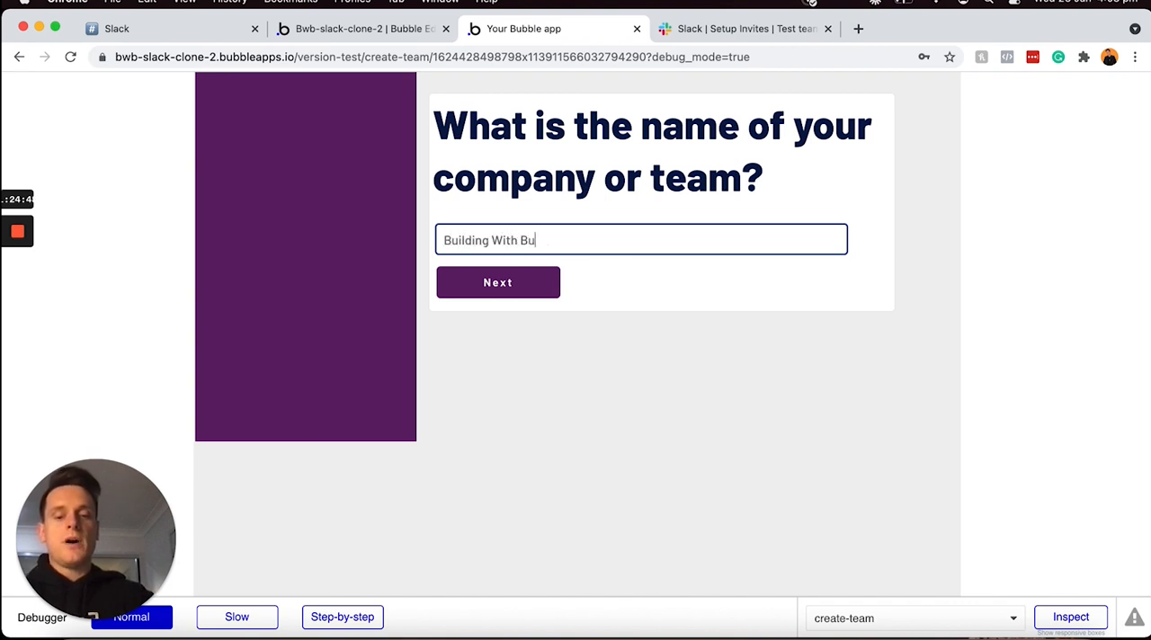
{"action": "type", "text": "bble"}
{"action": "left_click", "coordinate": [499, 286]}
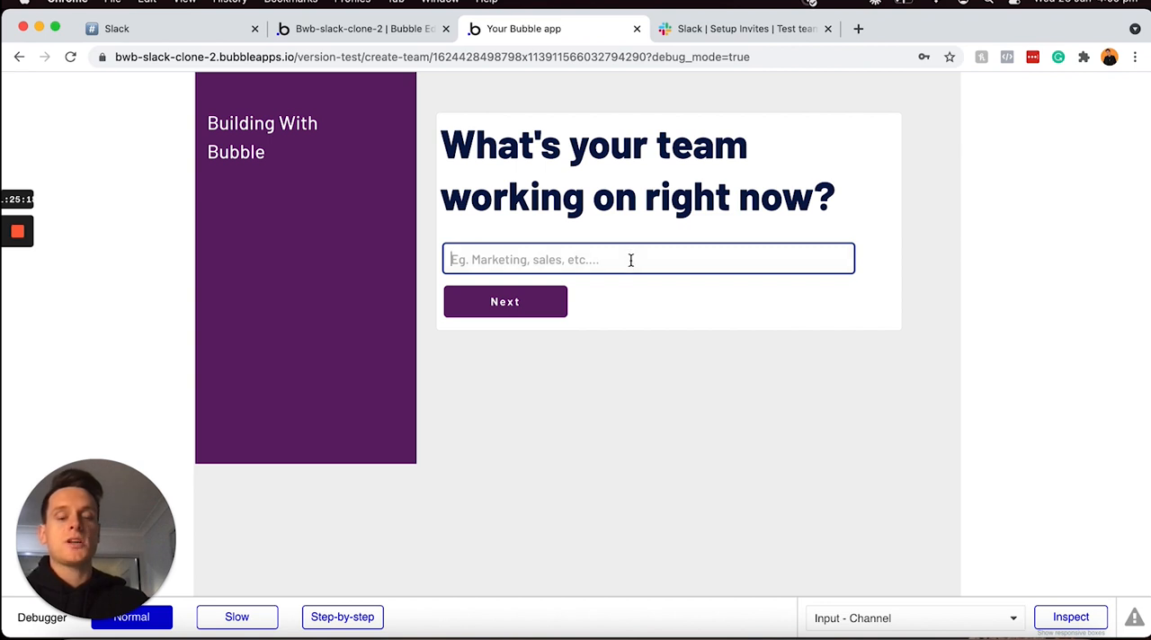
{"action": "type", "text": "Mark"}
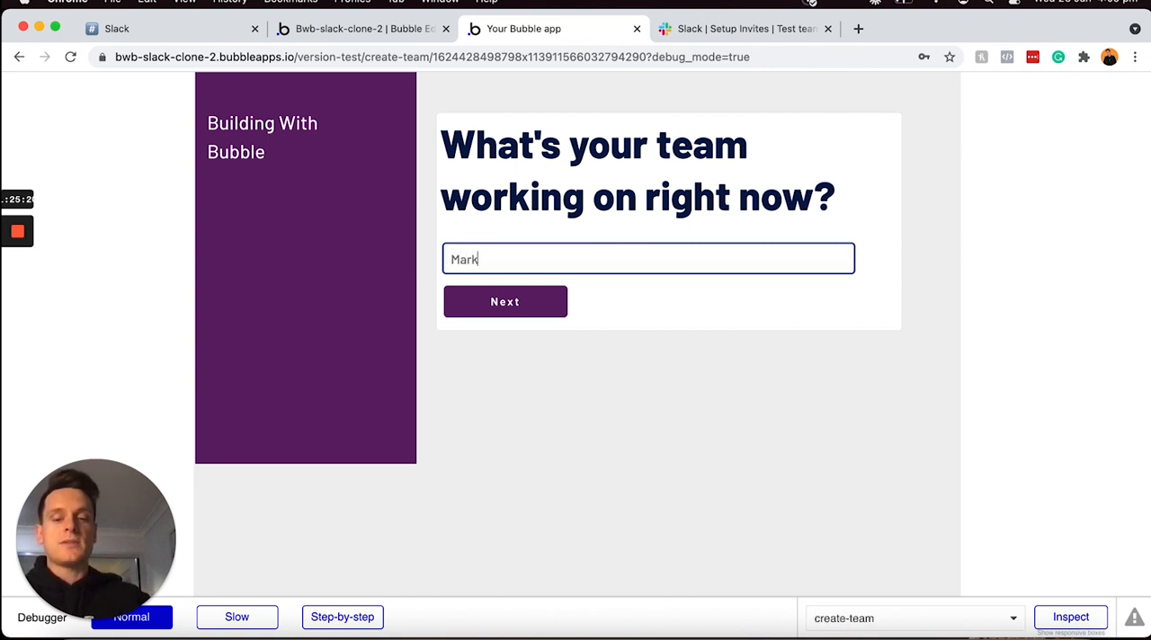
{"action": "type", "text": "eting"}
{"action": "left_click", "coordinate": [530, 304]}
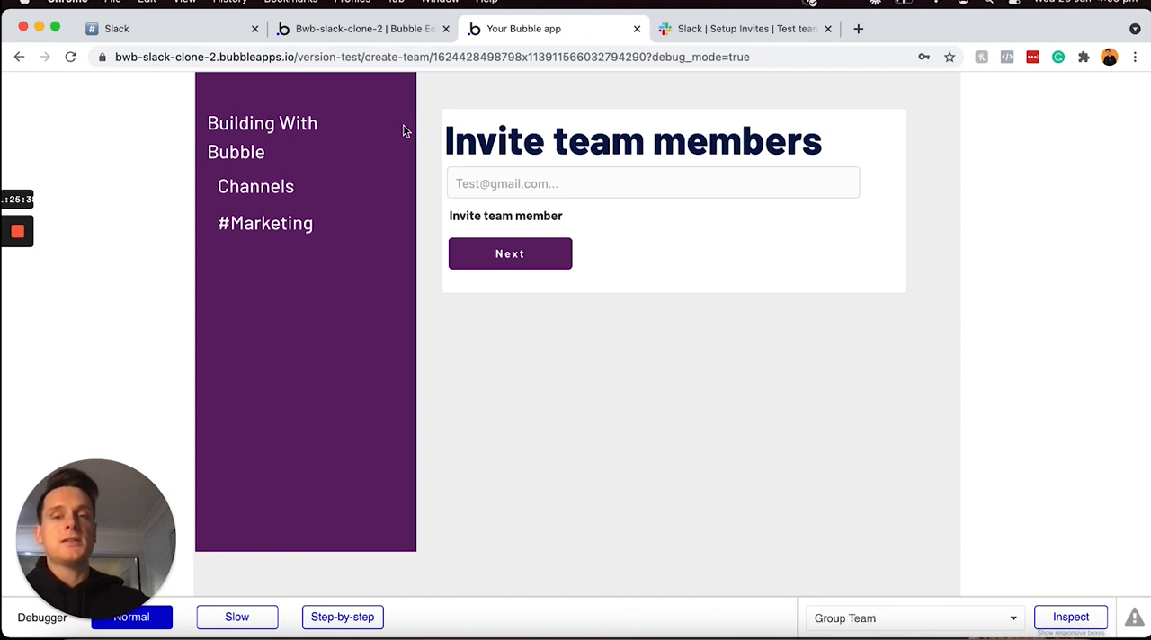
Add two teammates' test email addresses to the invite list and submit the Invite team members step.
{"action": "left_click", "coordinate": [500, 176]}
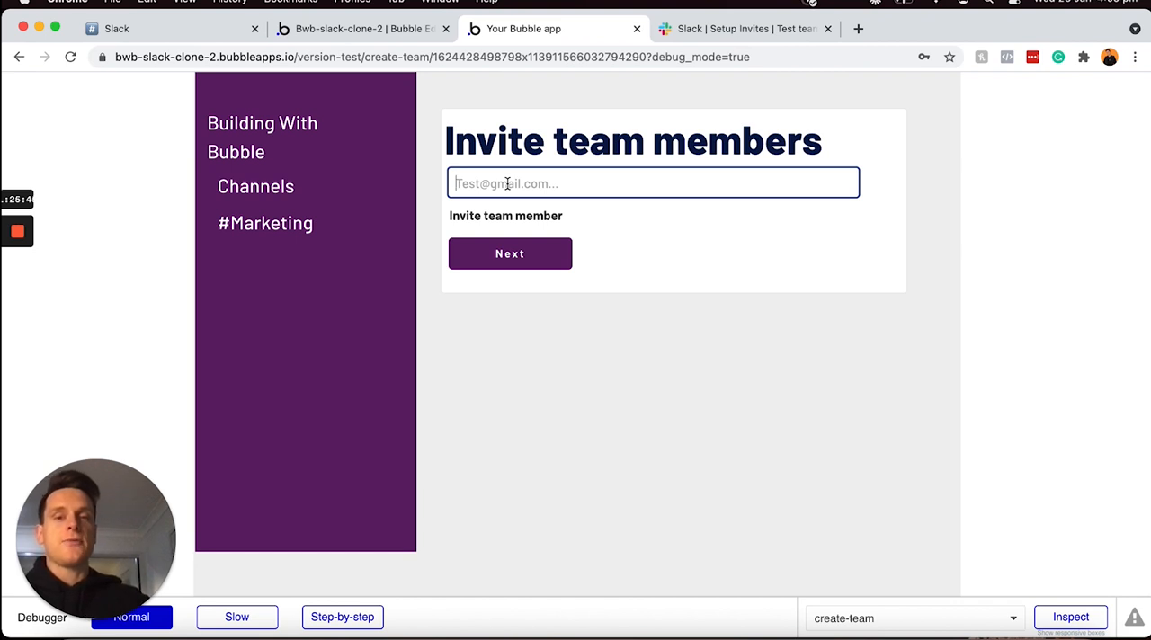
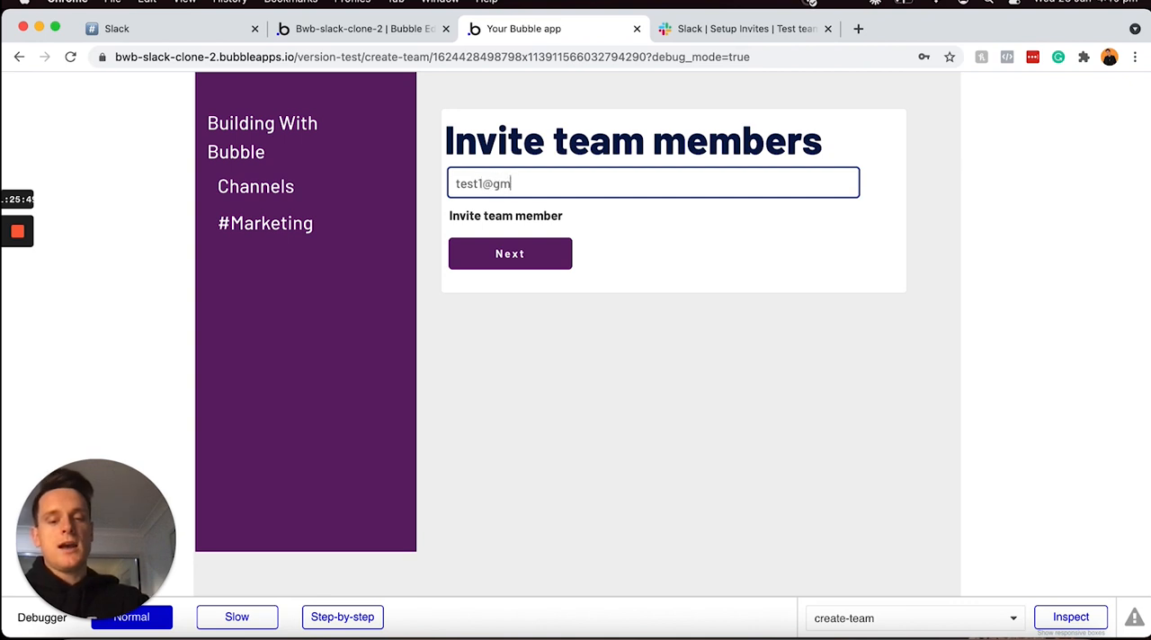
{"action": "left_click", "coordinate": [502, 220]}
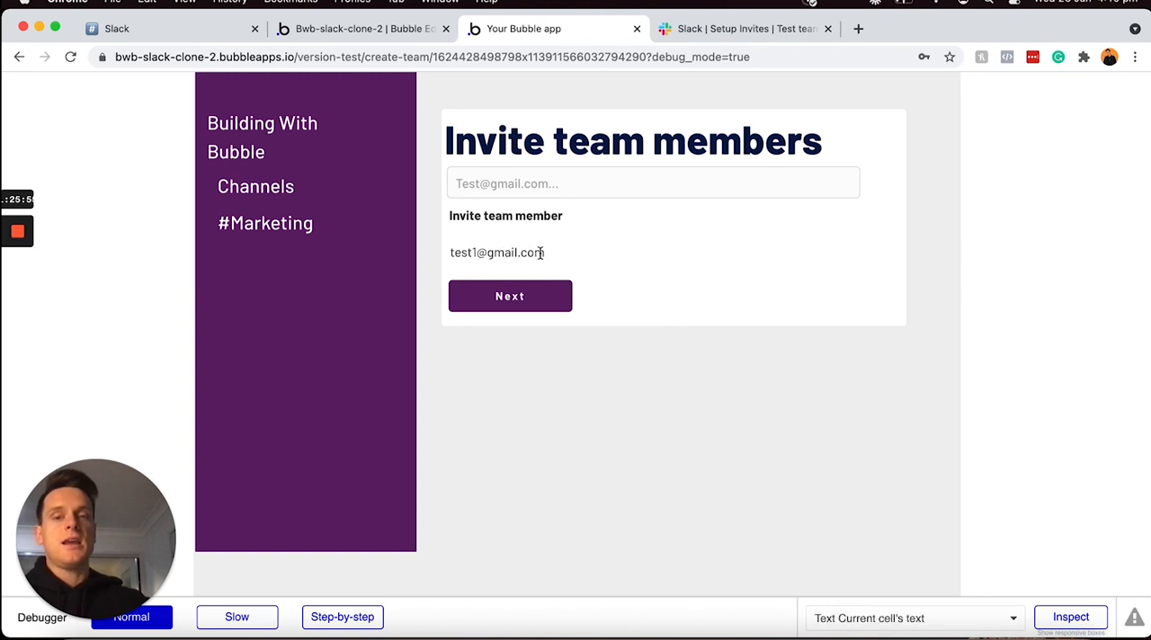
{"action": "left_click", "coordinate": [523, 188]}
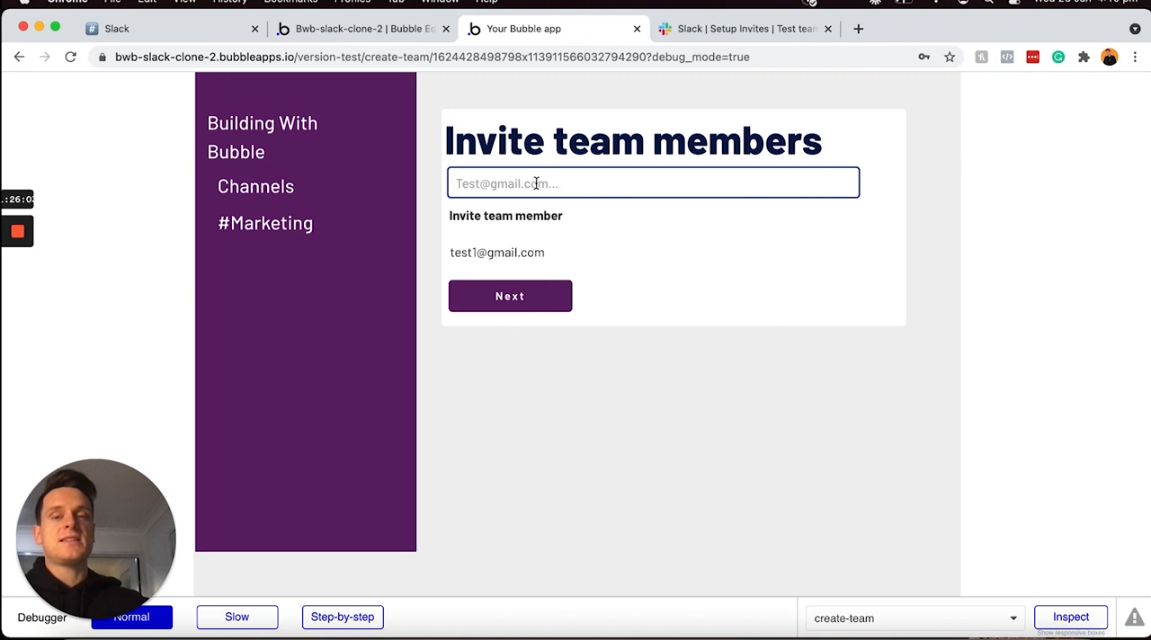
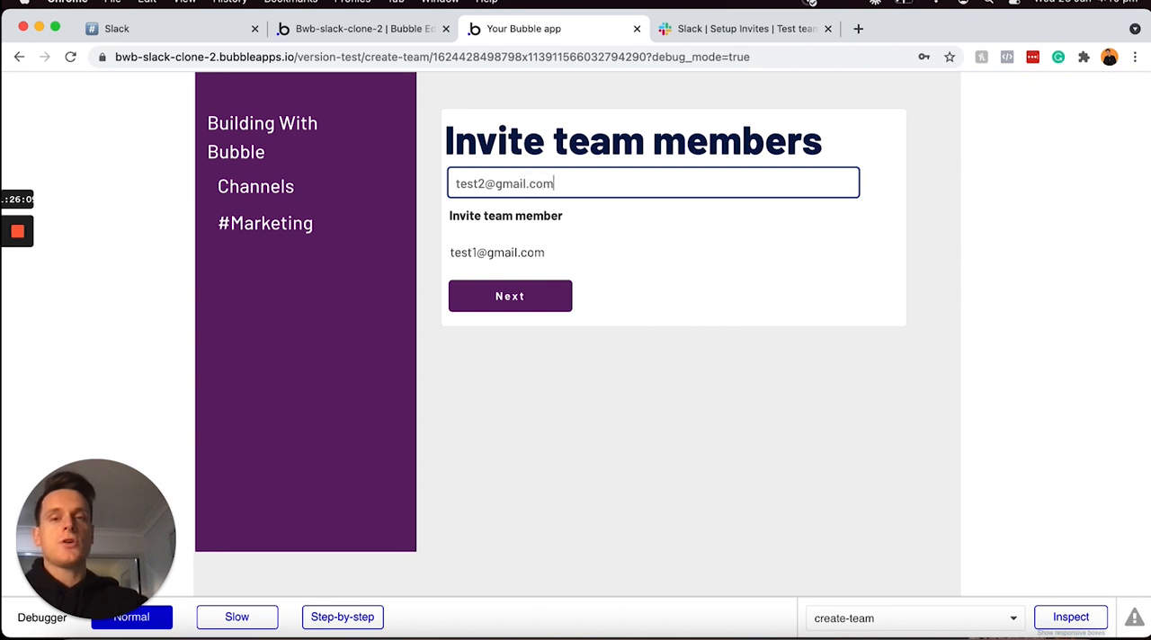
{"action": "left_click", "coordinate": [509, 220]}
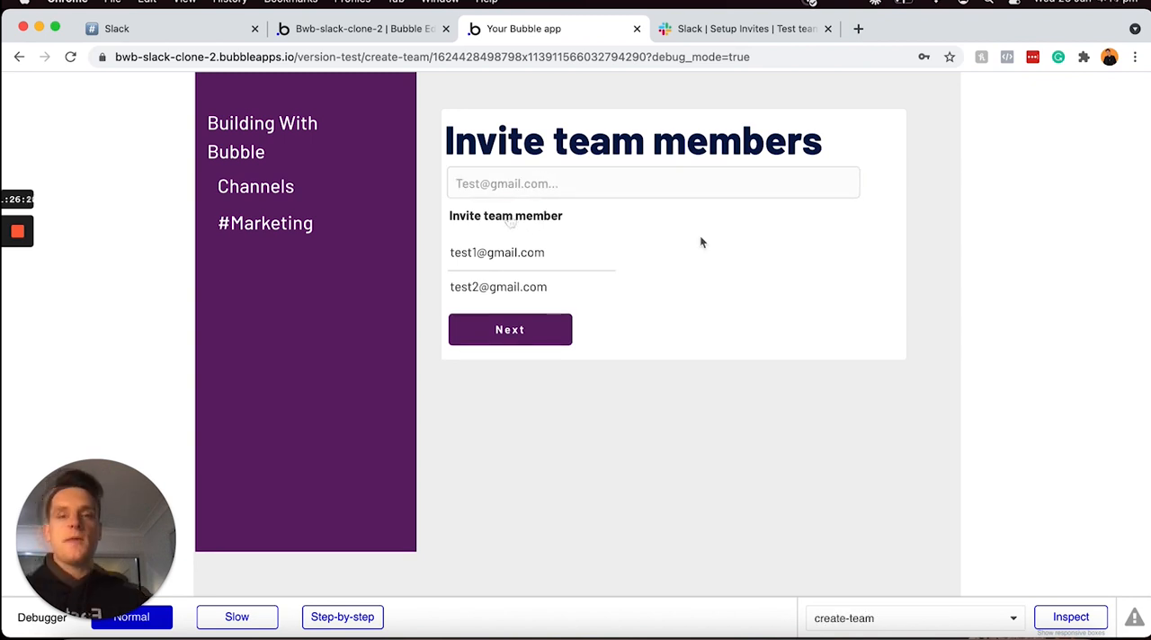
{"action": "left_click", "coordinate": [509, 330]}
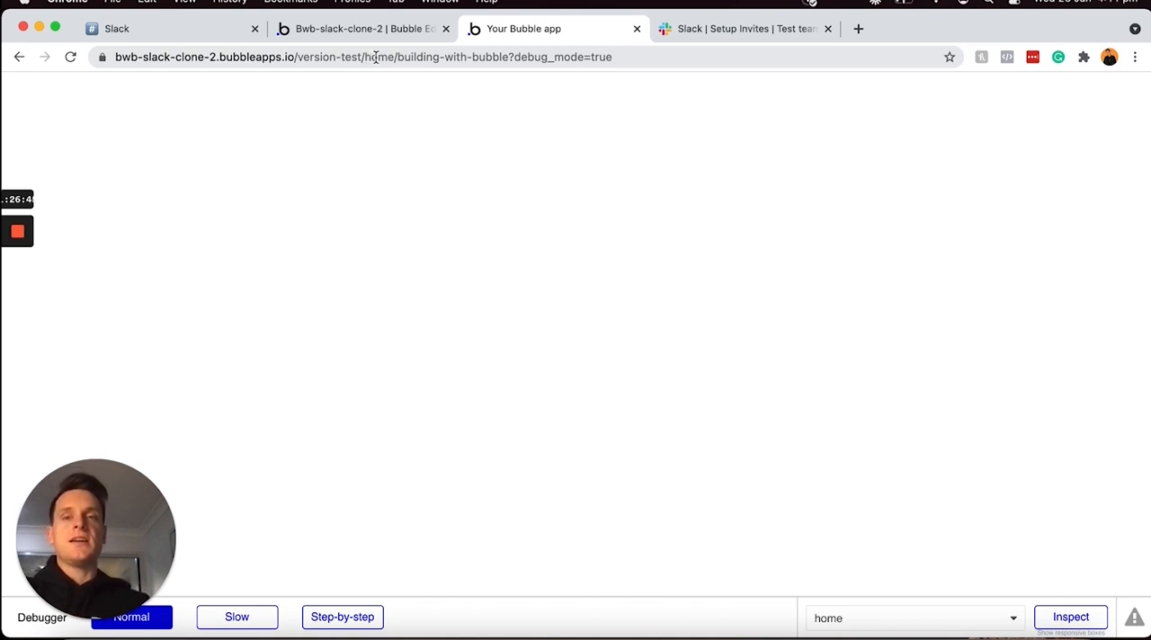
Check the page name and team slug in the URL of the previewed home page.
{"action": "left_click", "coordinate": [400, 57]}
{"action": "left_click", "coordinate": [400, 57]}
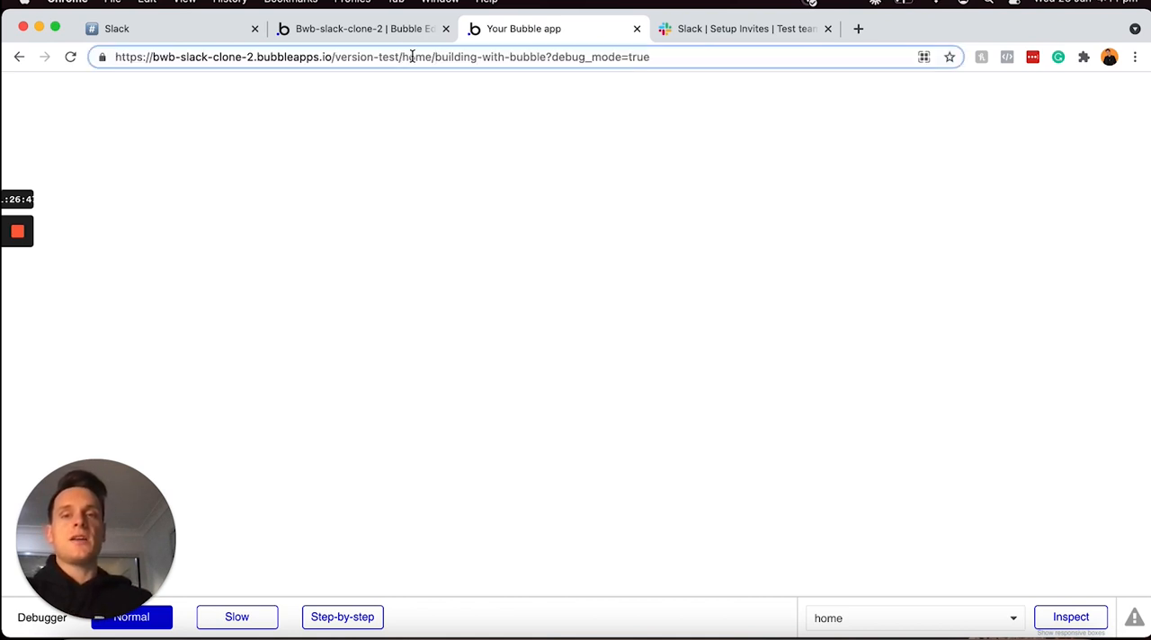
{"action": "left_click_drag", "start_coordinate": [435, 57], "coordinate": [548, 57]}
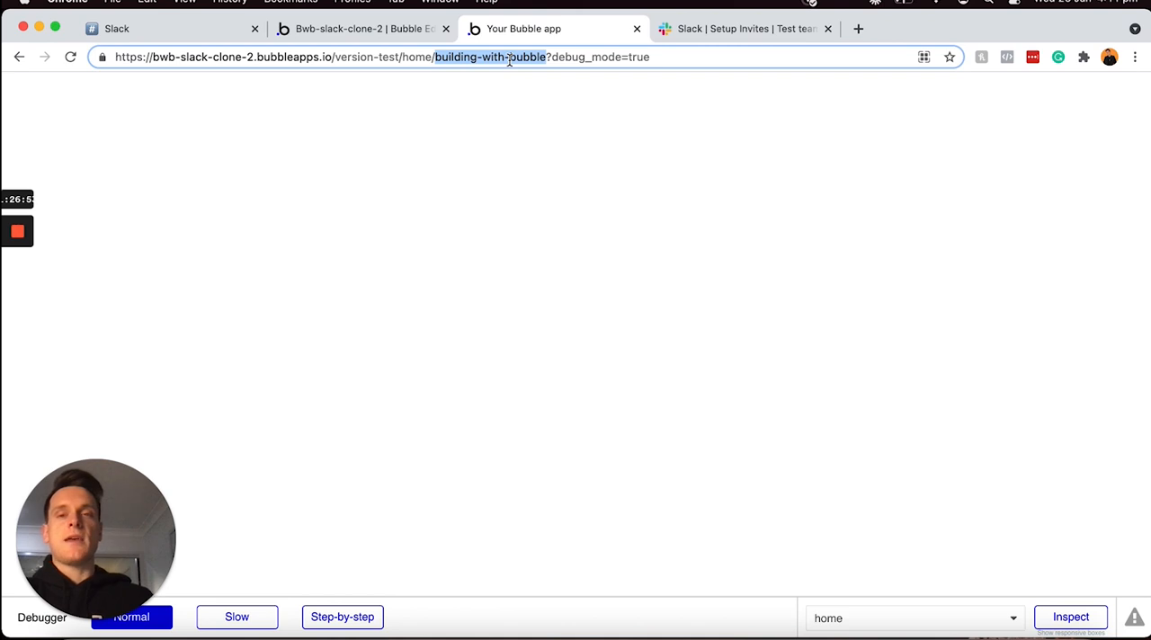
Switch to the Notion feature checklist, tick off "Register account & create a team workspace" and highlight the Home page item.
{"action": "key", "text": "super+1"}
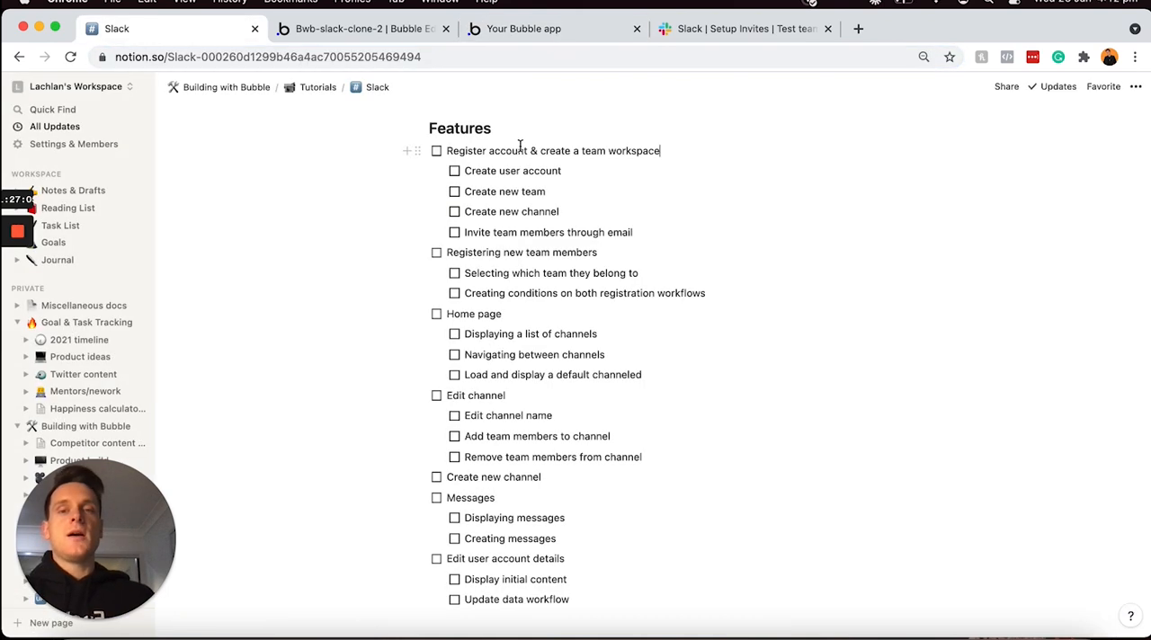
{"action": "left_click", "coordinate": [437, 152]}
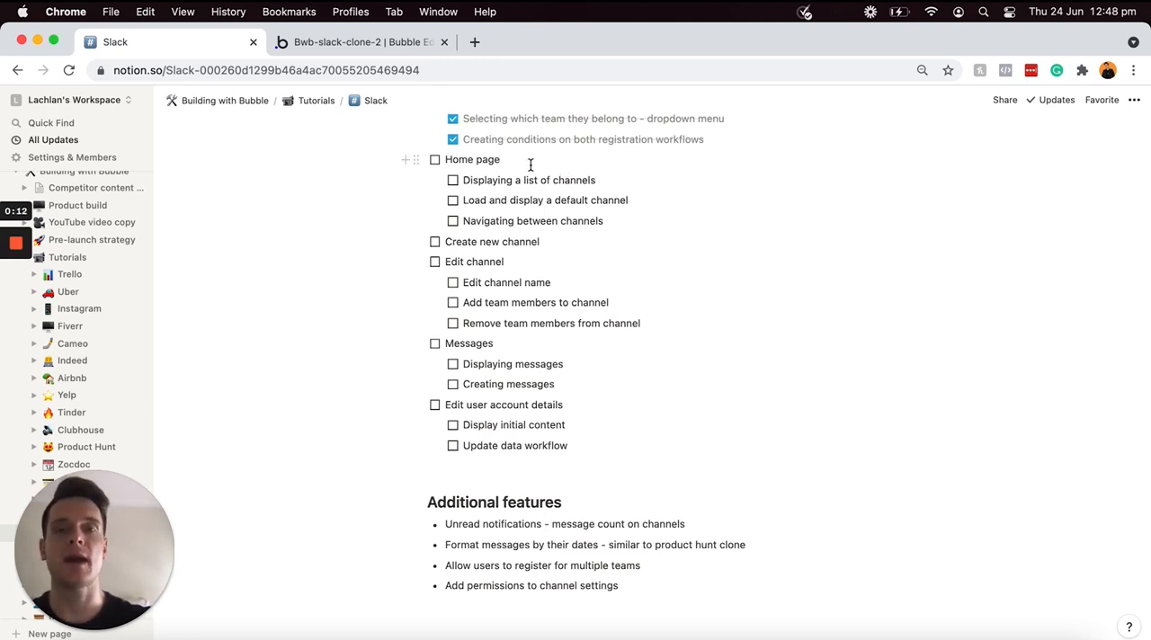
{"action": "triple_click", "coordinate": [530, 164]}
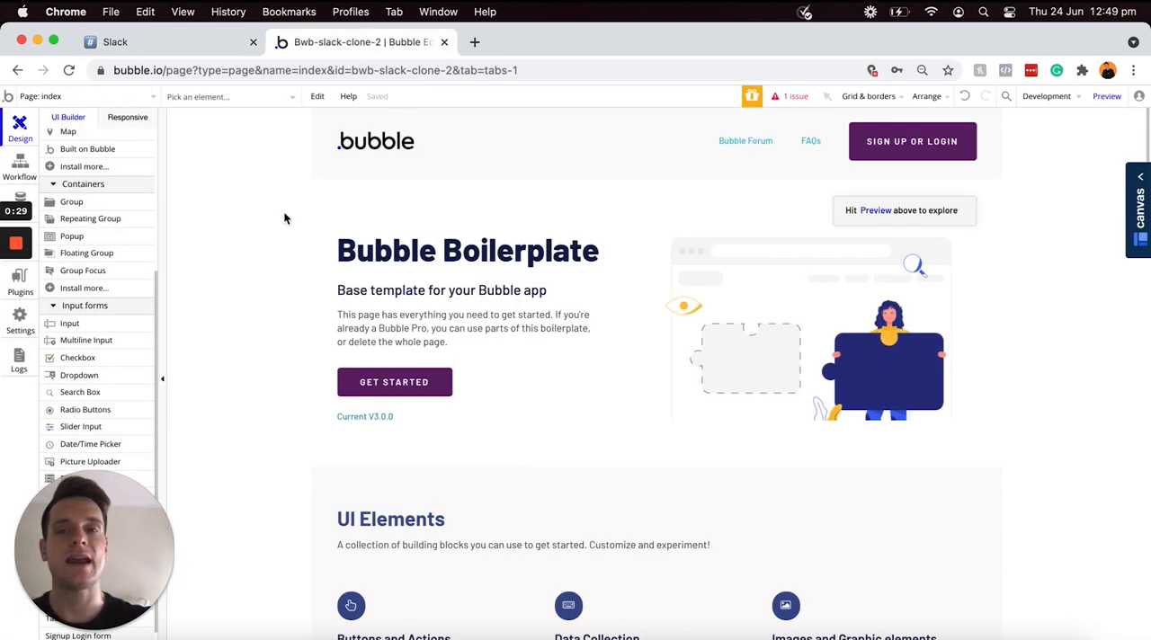
Open the home page in the Bubble editor and show its page properties, moving the property editor clear of the canvas.
{"action": "left_click", "coordinate": [152, 100]}
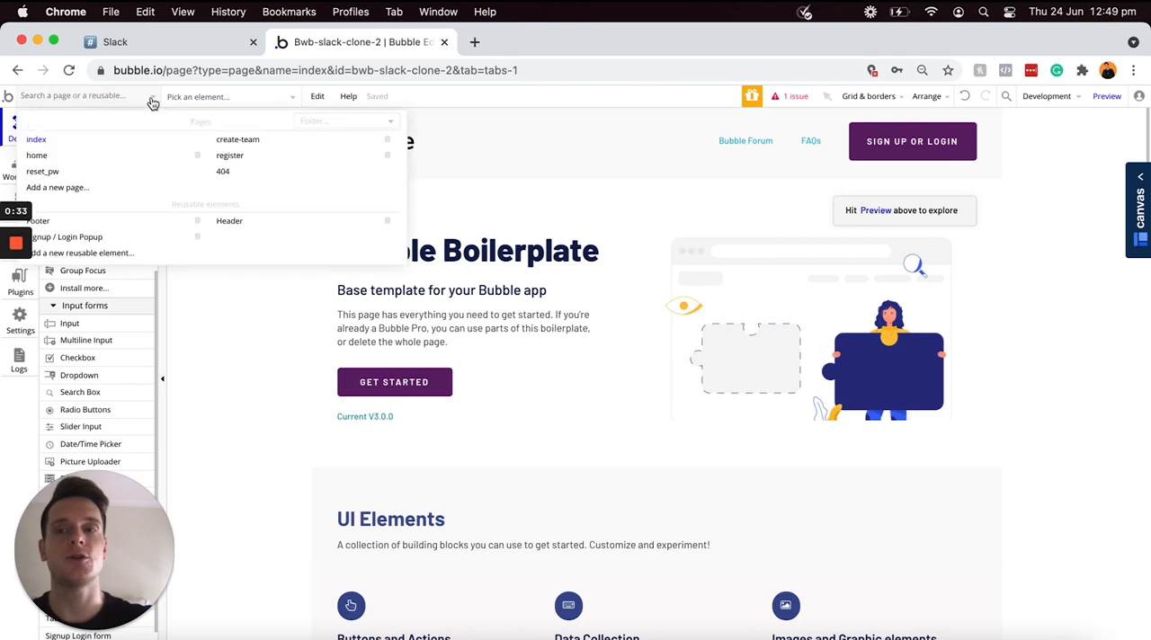
{"action": "left_click", "coordinate": [101, 160]}
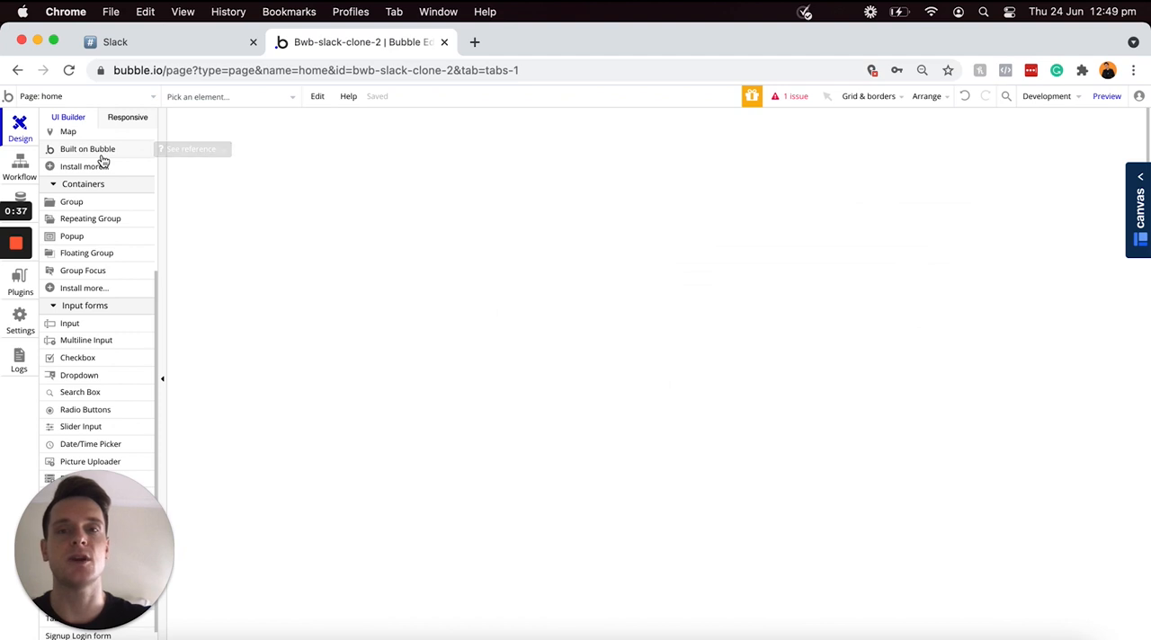
{"action": "left_click", "coordinate": [443, 166]}
{"action": "double_click", "coordinate": [514, 197]}
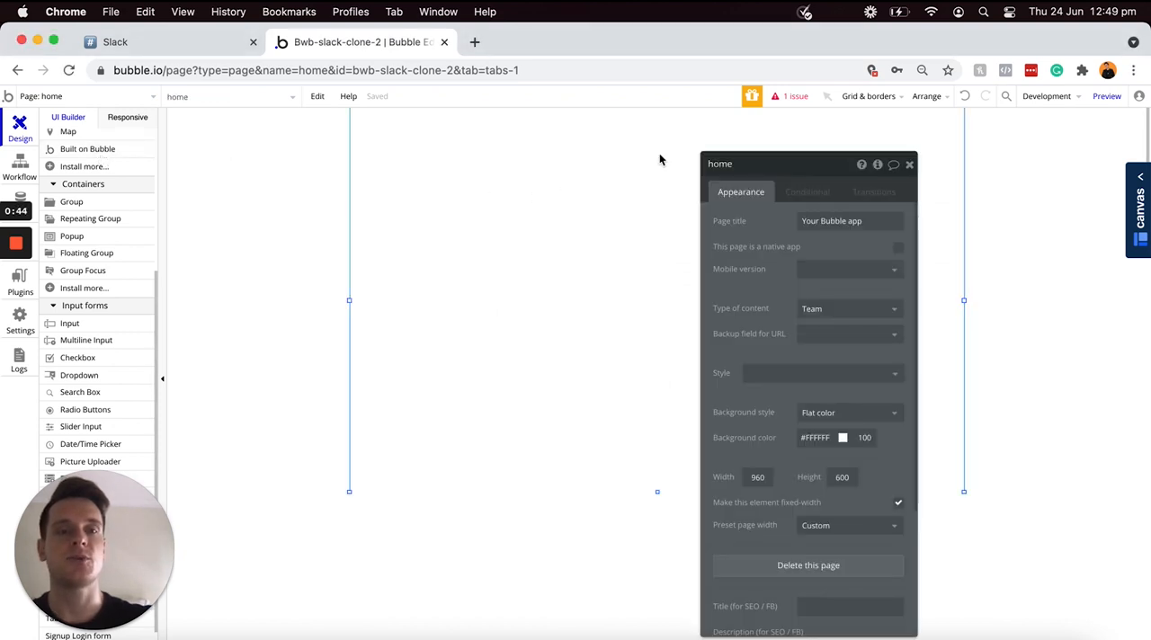
{"action": "left_click_drag", "start_coordinate": [795, 165], "coordinate": [964, 139]}
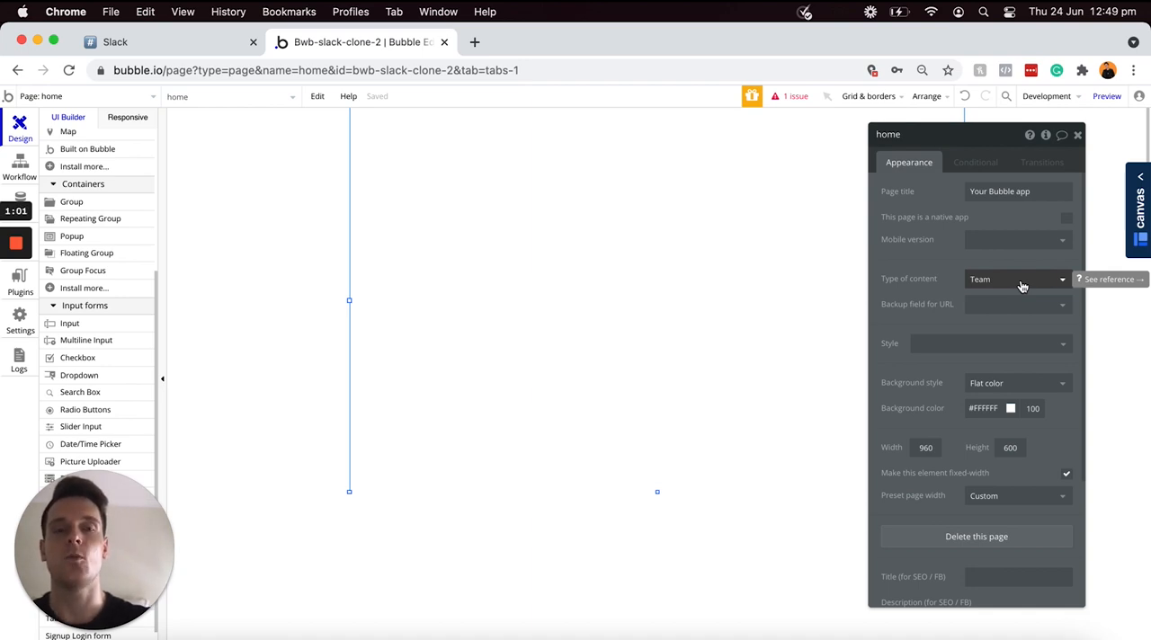
Set the home page's background color to #F2F2F2.
{"action": "left_click", "coordinate": [974, 409]}
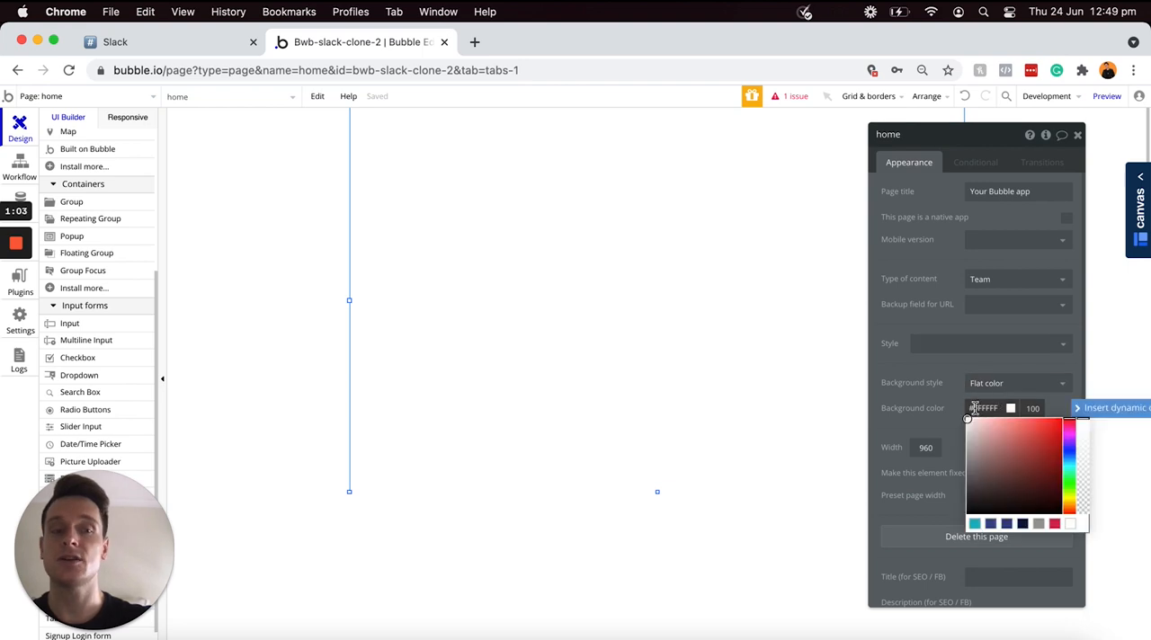
{"action": "type", "text": "#F2F2F2"}
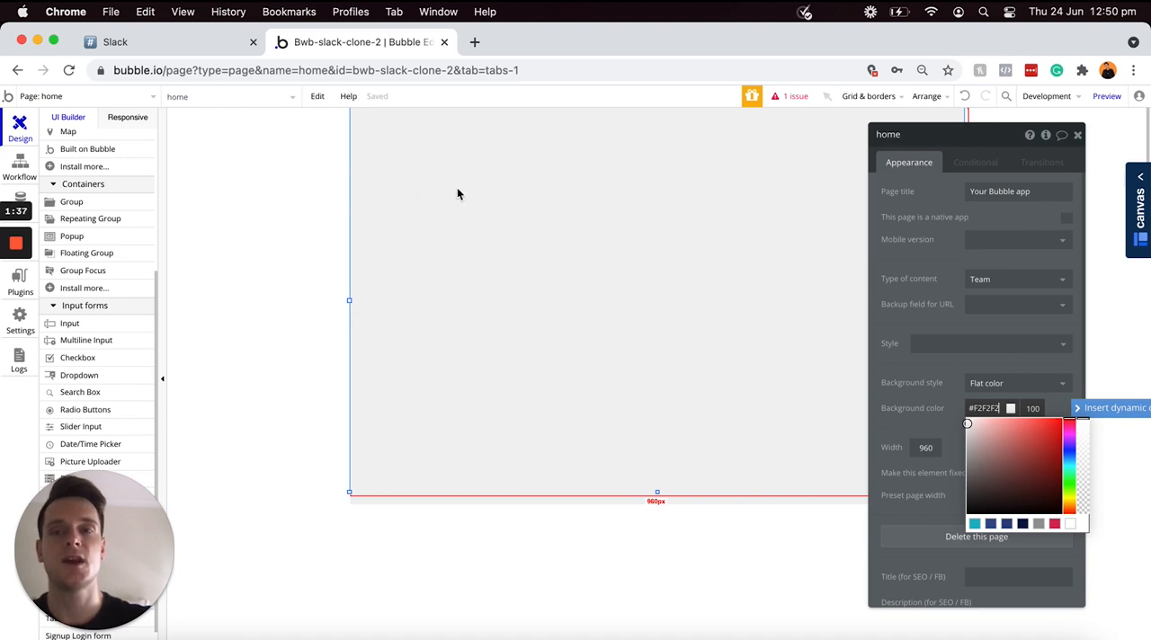
Draw a sidebar shape about 235 by 603 px along the page's left edge and fill it with #611F69.
{"action": "scroll", "coordinate": [127, 251], "scroll_direction": "up", "scroll_amount": 5}
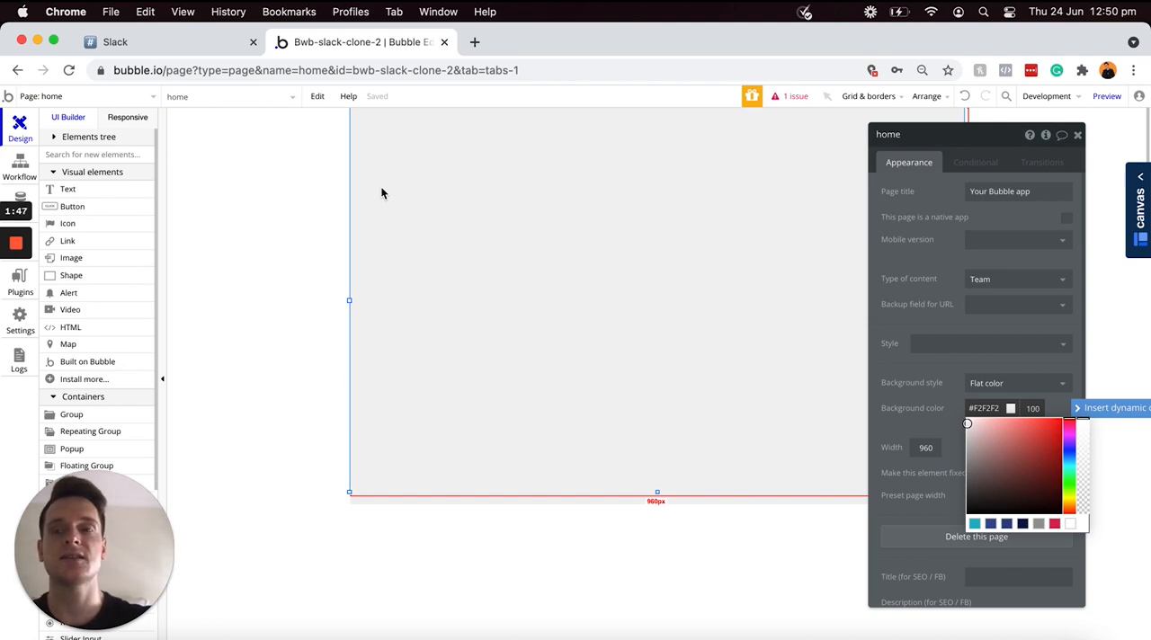
{"action": "left_click", "coordinate": [71, 275]}
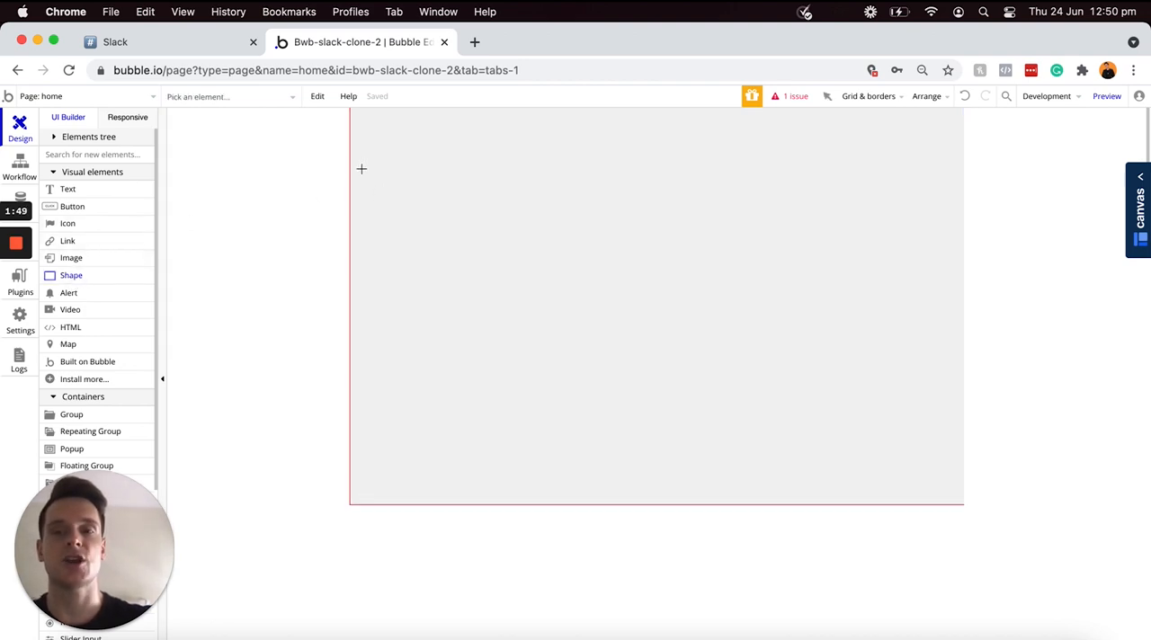
{"action": "left_click_drag", "start_coordinate": [351, 110], "coordinate": [502, 494]}
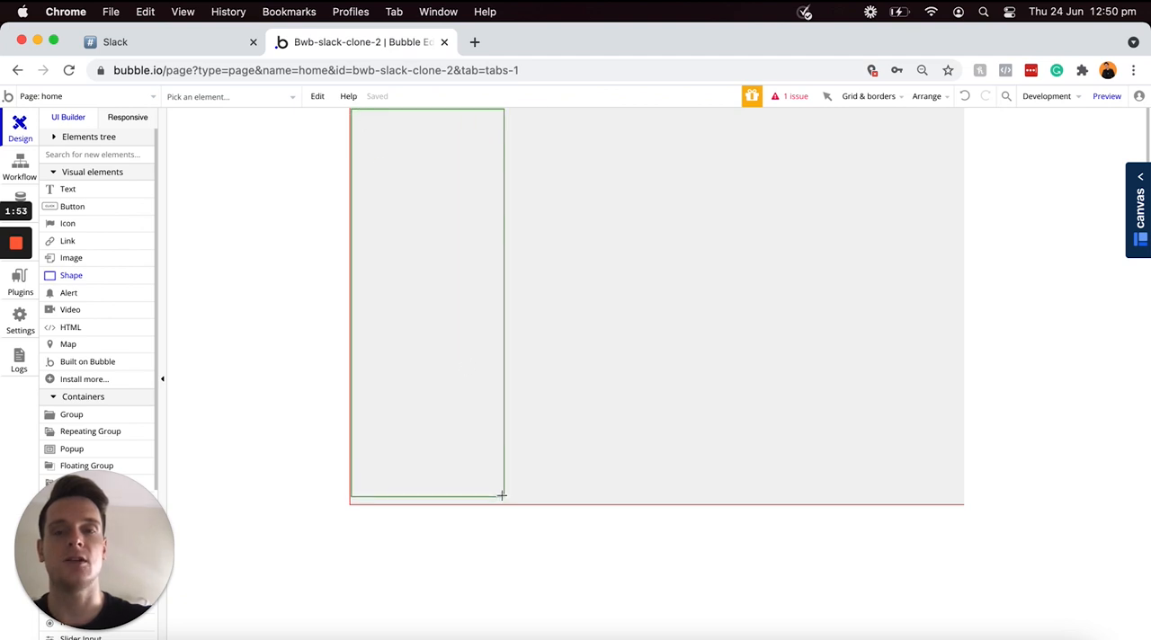
{"action": "left_click_drag", "start_coordinate": [501, 495], "coordinate": [501, 494]}
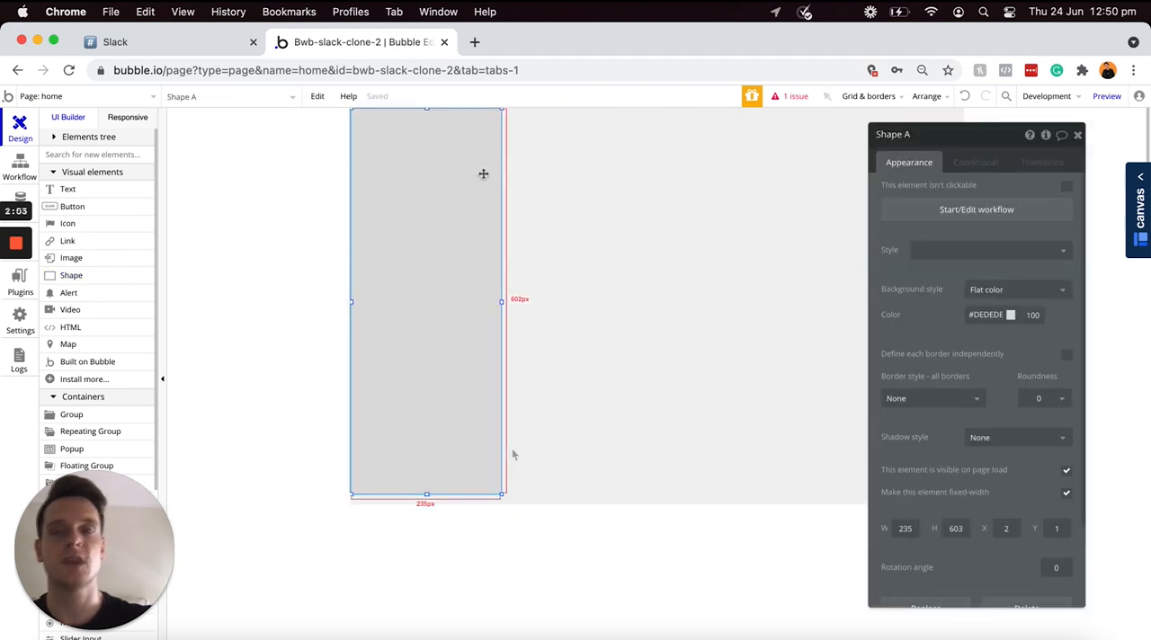
{"action": "left_click", "coordinate": [993, 315]}
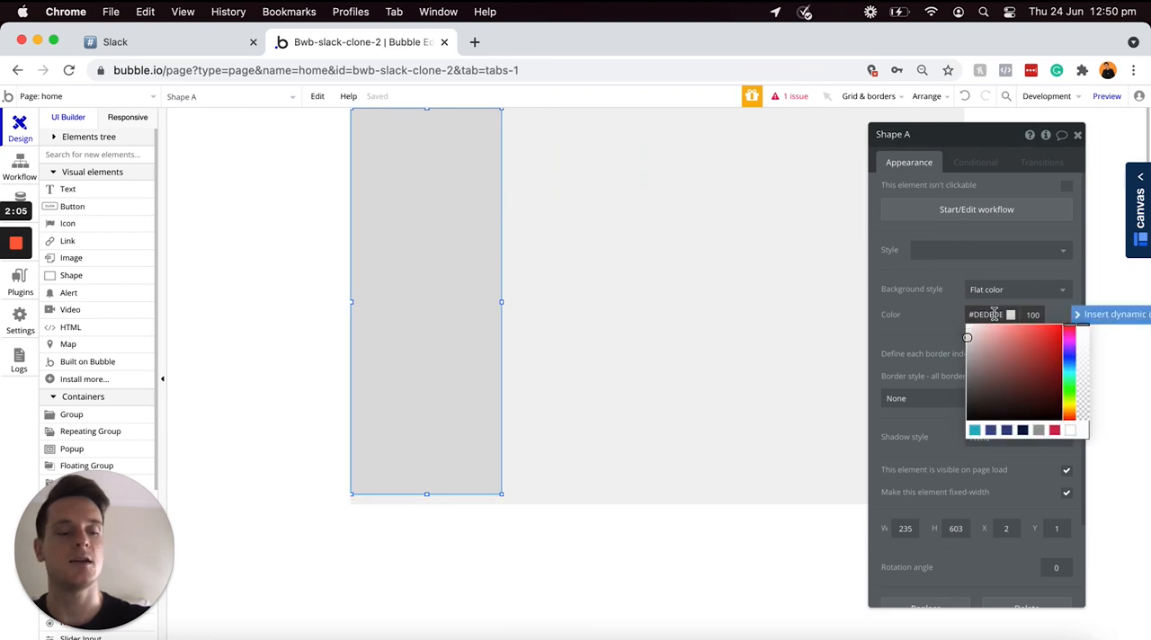
{"action": "key", "text": "super+a"}
{"action": "type", "text": "#611F69"}
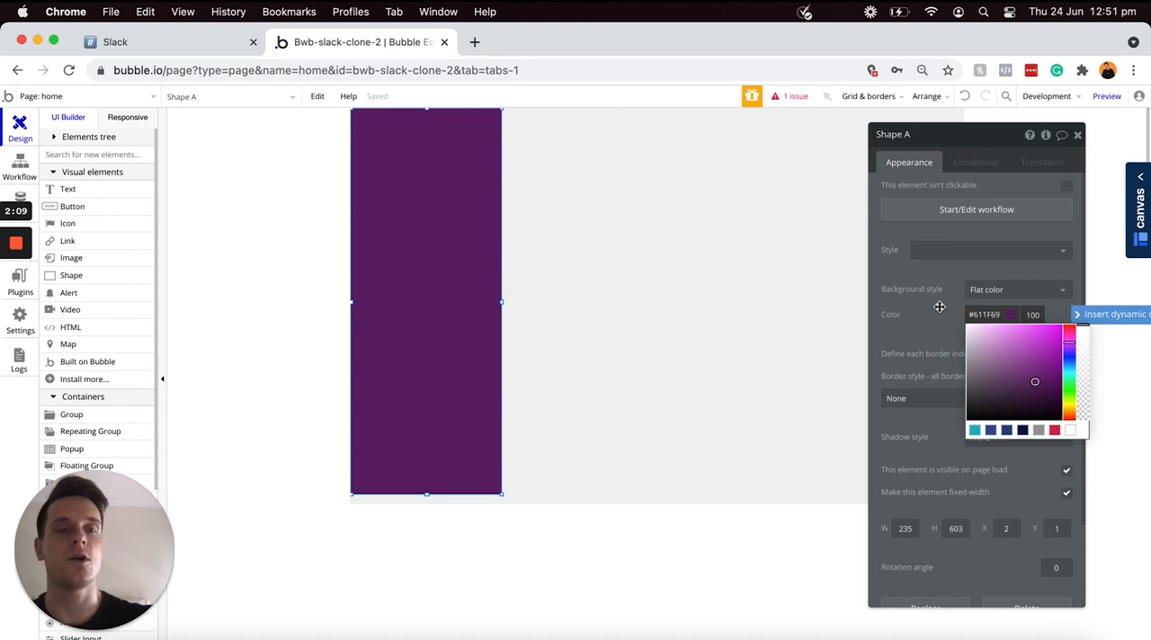
{"action": "left_click", "coordinate": [938, 307]}
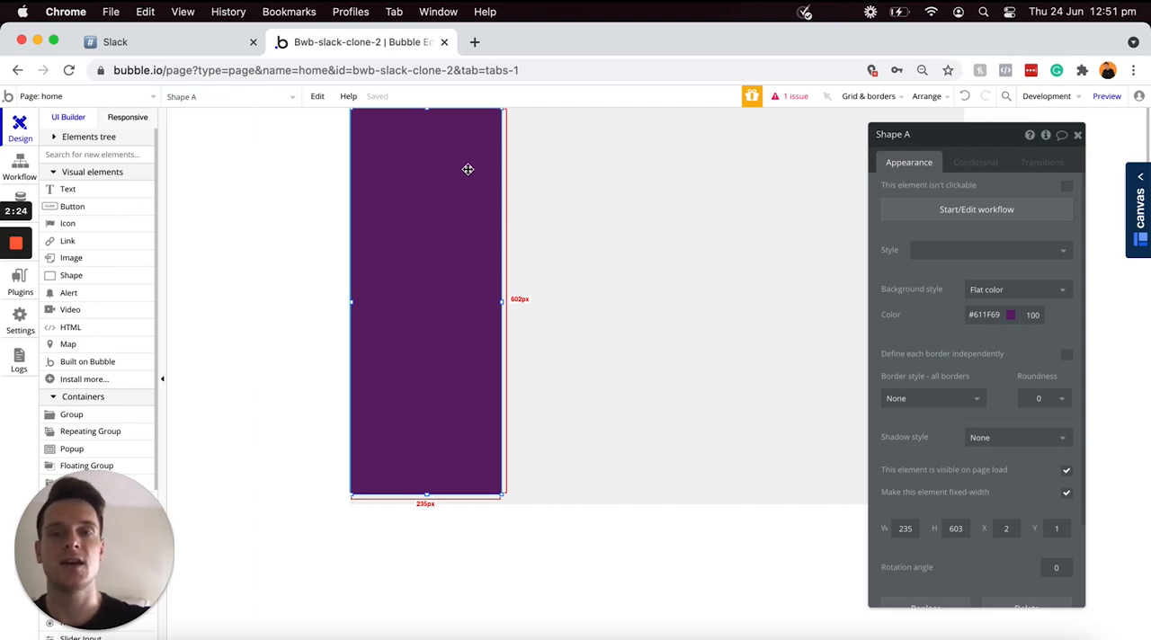
Add a "Channels" text near the top of the purple sidebar in the H2 Heading - Light style, sized about 114 by 37 px.
{"action": "left_click", "coordinate": [96, 197]}
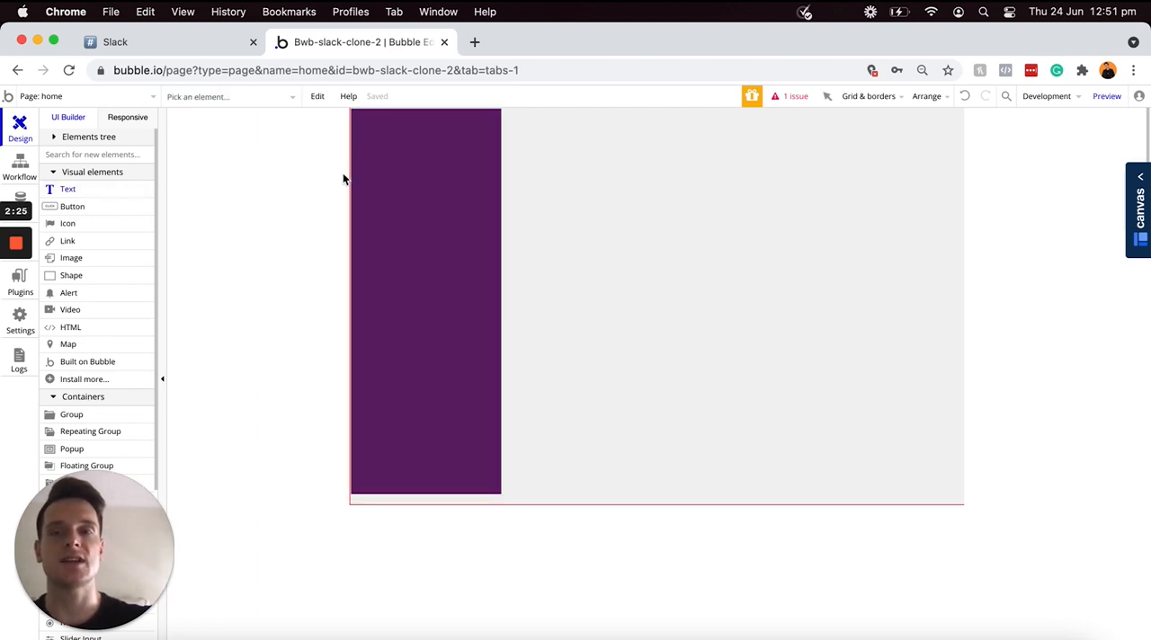
{"action": "left_click_drag", "start_coordinate": [363, 149], "coordinate": [481, 175]}
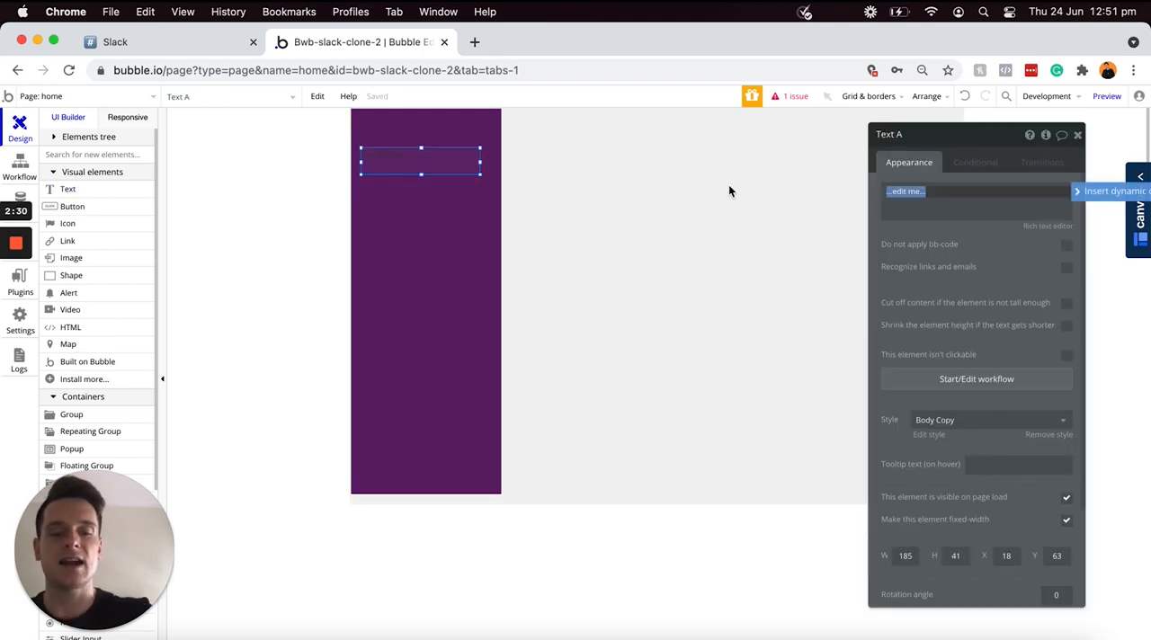
{"action": "type", "text": "Channels"}
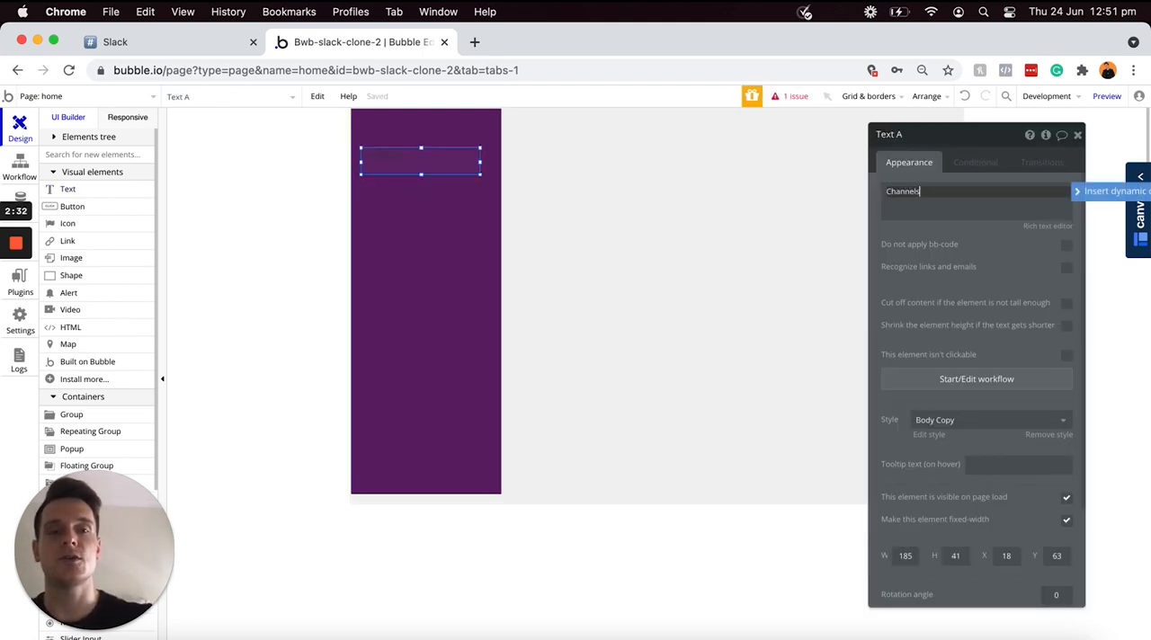
{"action": "left_click", "coordinate": [950, 419]}
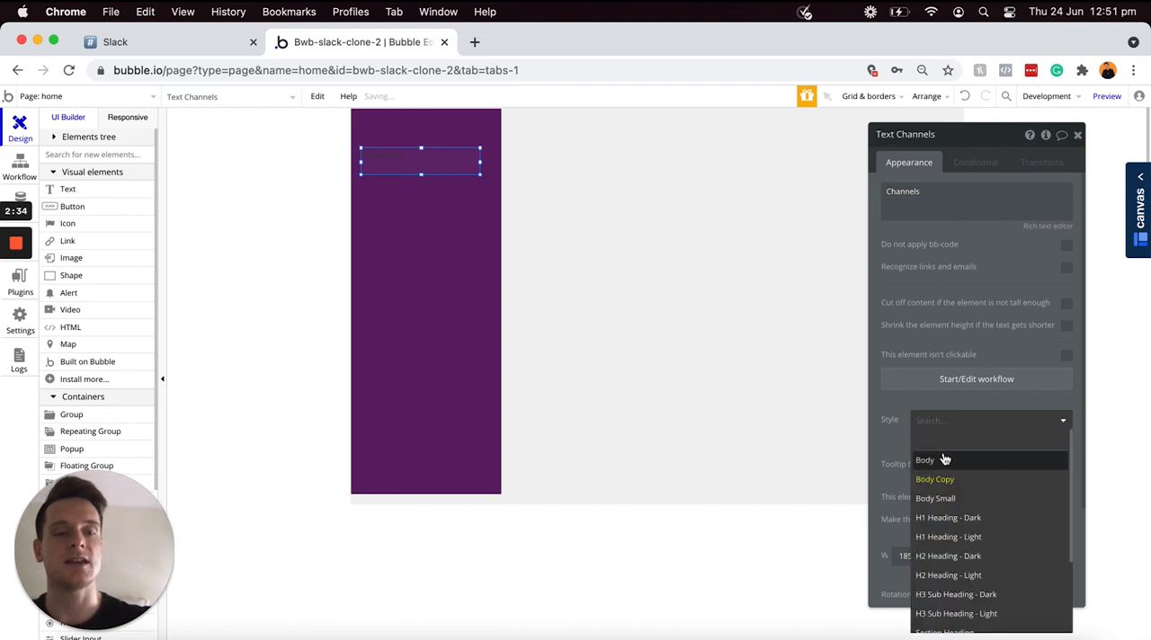
{"action": "left_click", "coordinate": [949, 577]}
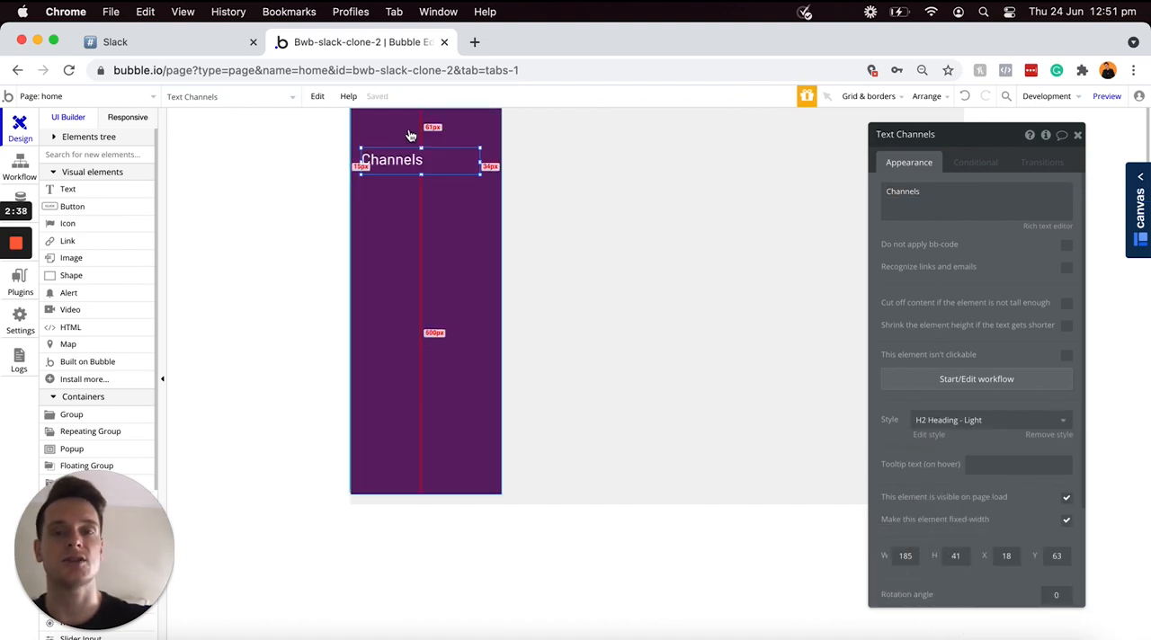
{"action": "left_click_drag", "start_coordinate": [481, 175], "coordinate": [400, 165]}
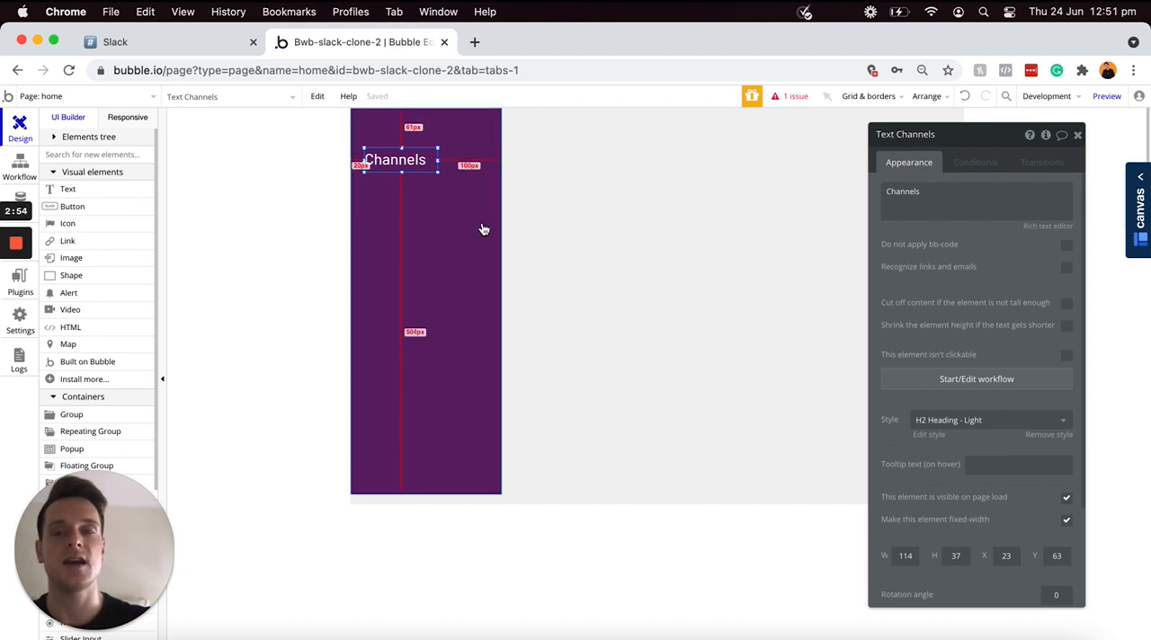
Draw a repeating group about 188 by 219 px below the Channels heading and set its content type to Channel.
{"action": "left_click", "coordinate": [100, 433]}
{"action": "mouse_move", "coordinate": [364, 171]}
{"action": "left_mouse_down"}
{"action": "mouse_move", "coordinate": [441, 303]}
{"action": "mouse_move", "coordinate": [487, 312]}
{"action": "left_mouse_up"}
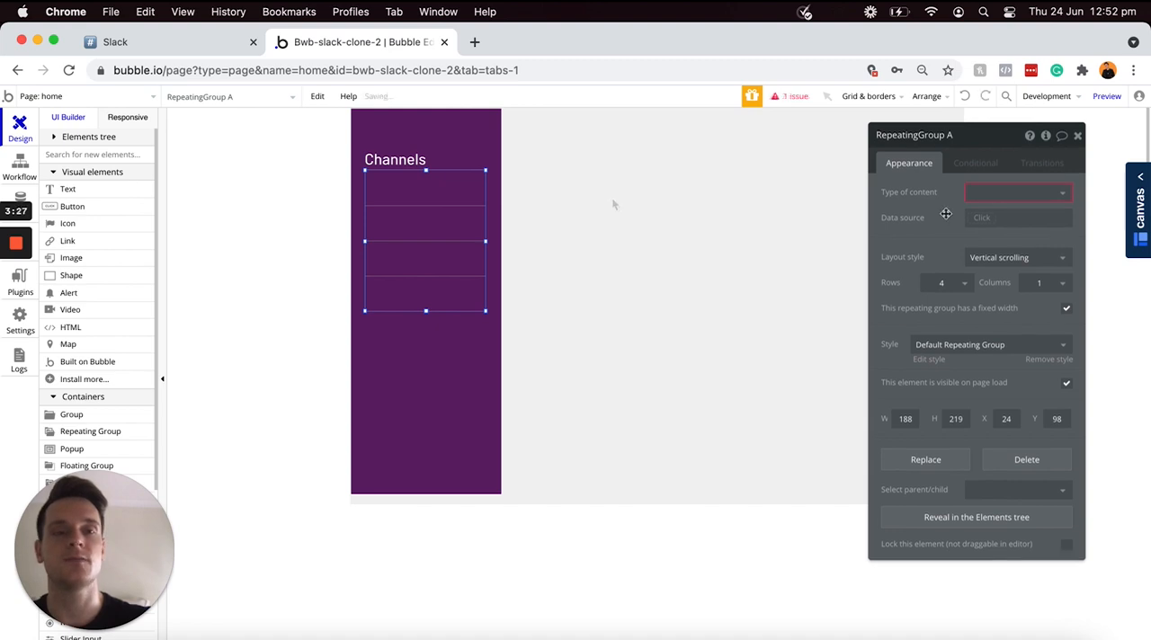
{"action": "left_click", "coordinate": [982, 193]}
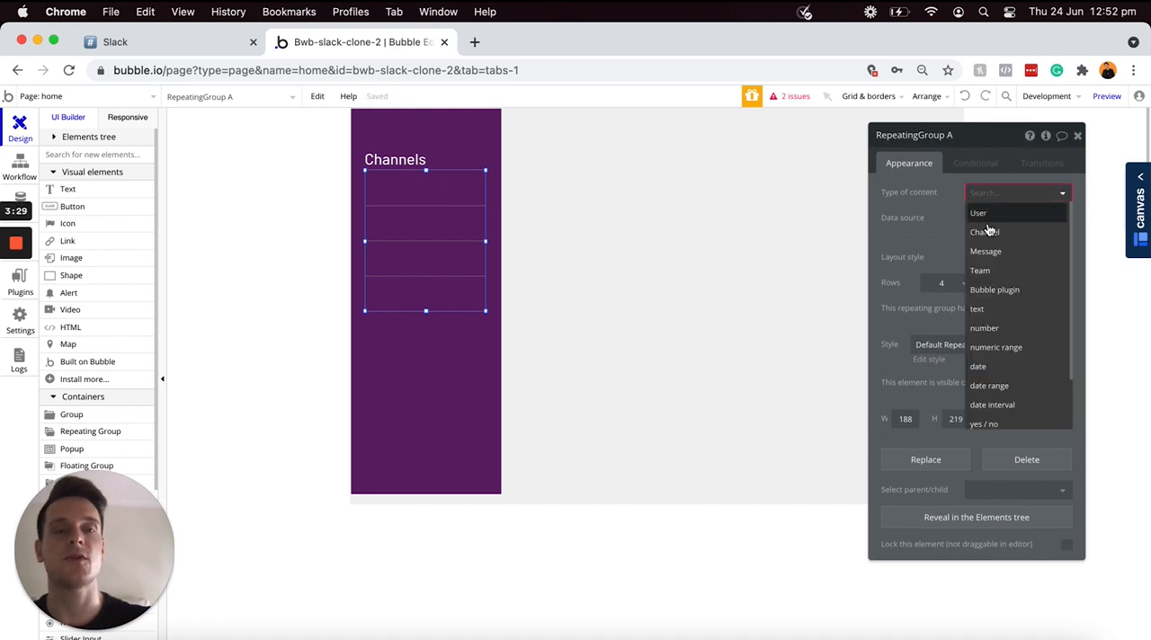
{"action": "left_click", "coordinate": [988, 232]}
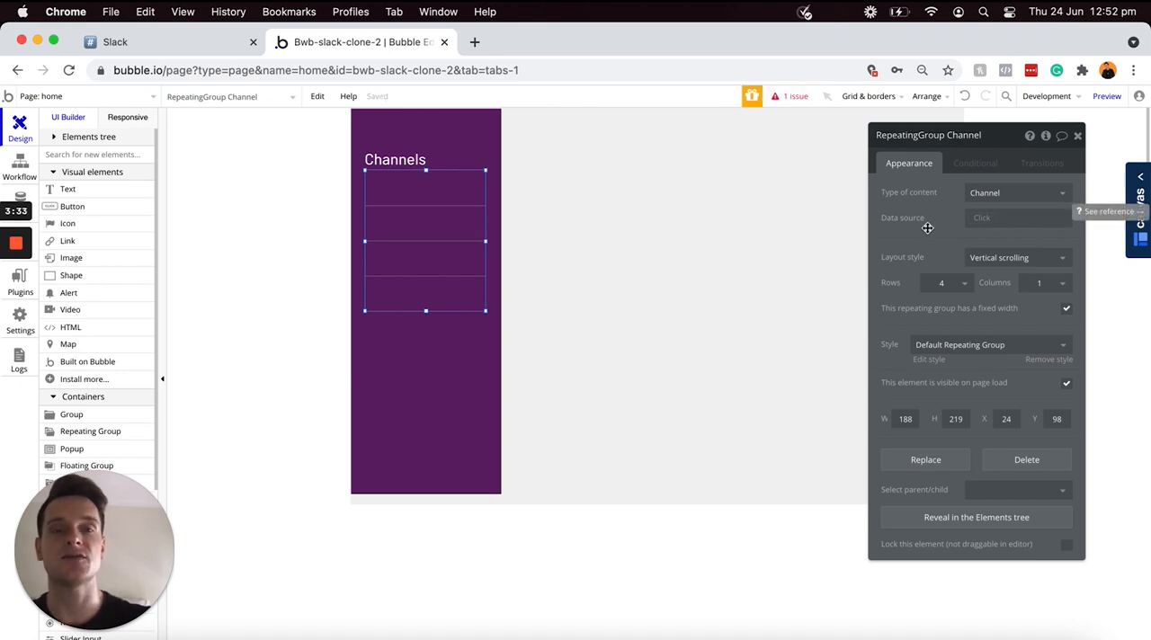
Set the repeating group's data source to a search for the Channel type.
{"action": "left_click", "coordinate": [978, 219]}
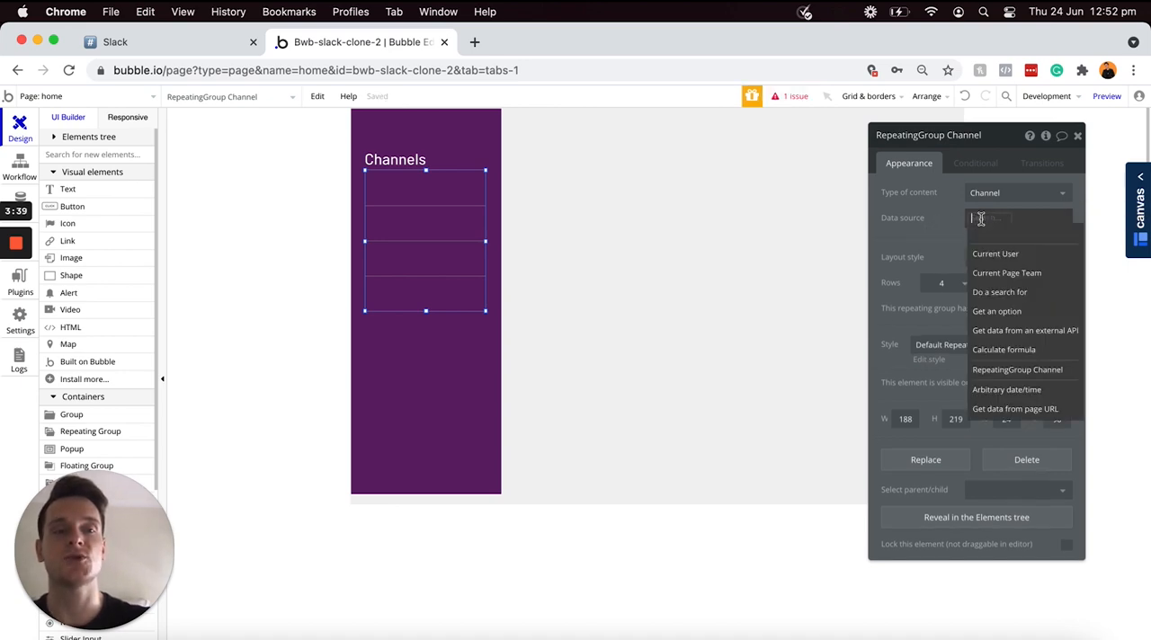
{"action": "left_click", "coordinate": [1000, 293]}
{"action": "left_click", "coordinate": [812, 165]}
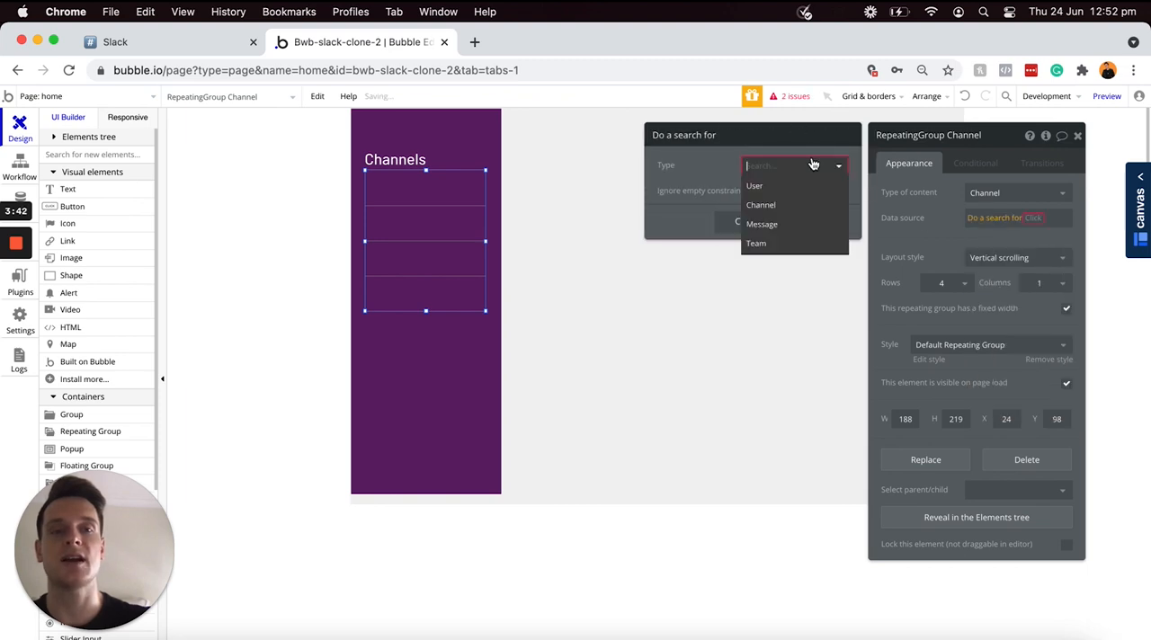
{"action": "left_click", "coordinate": [780, 207]}
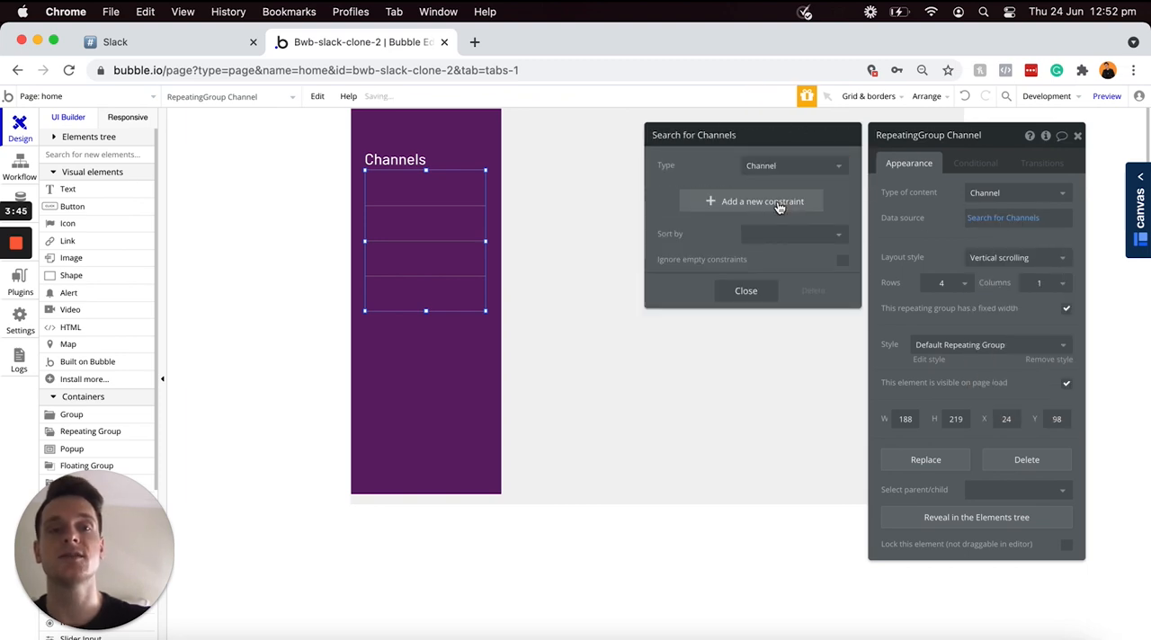
Add a constraint to the channel search so that Team = Current Page Team, and close the search settings.
{"action": "left_click", "coordinate": [728, 204]}
{"action": "left_click", "coordinate": [672, 198]}
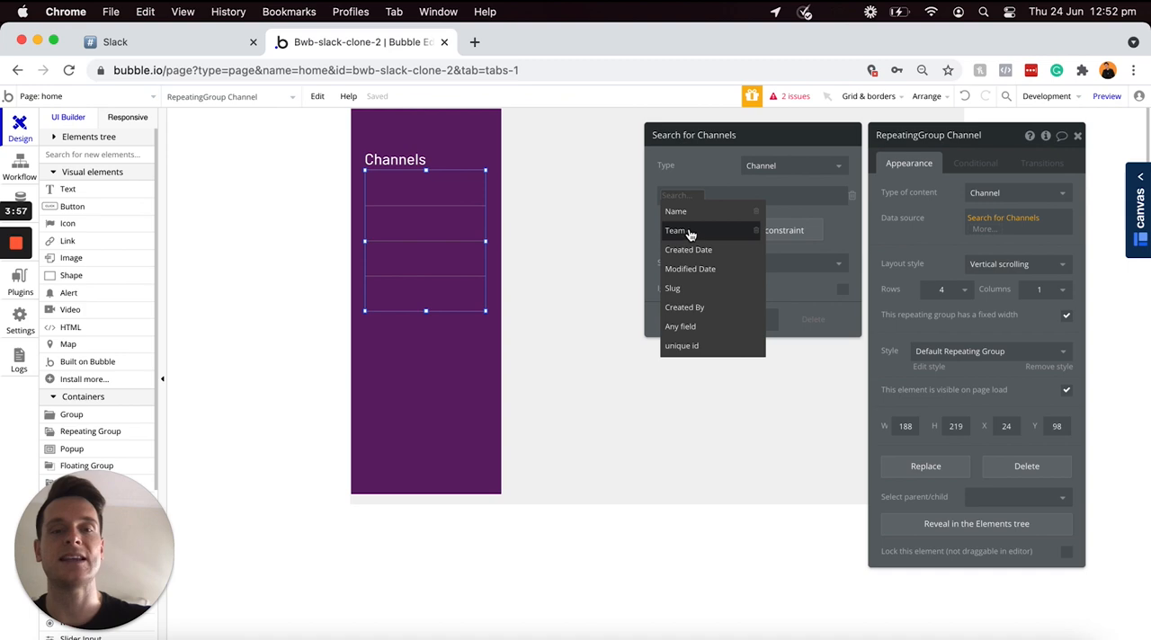
{"action": "left_click", "coordinate": [691, 232]}
{"action": "left_click", "coordinate": [690, 195]}
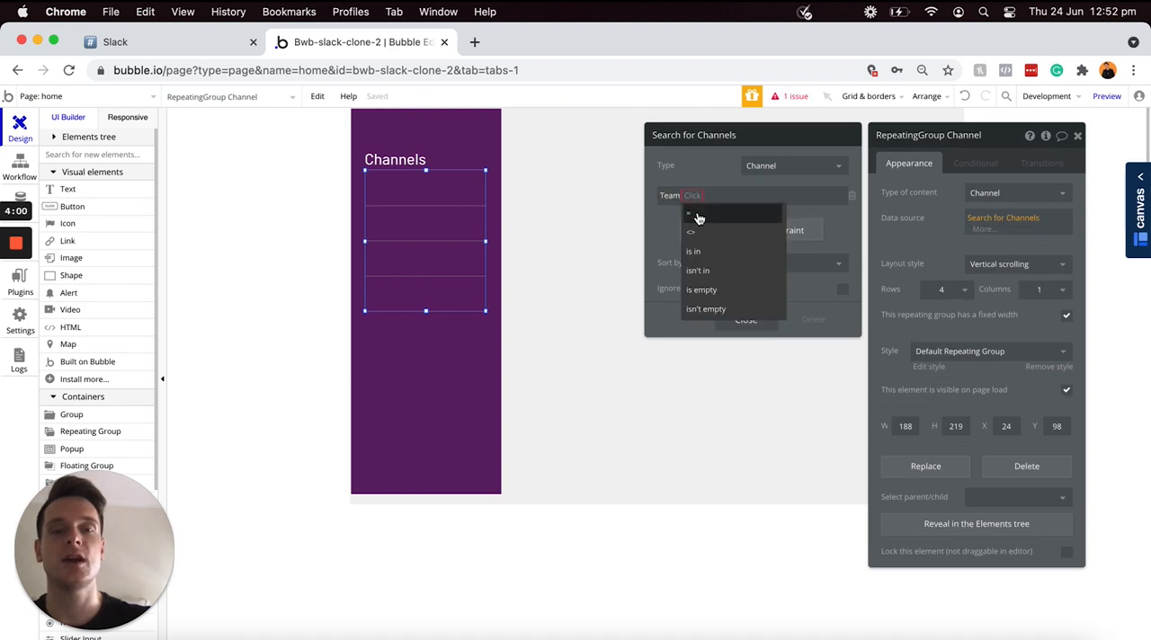
{"action": "left_click", "coordinate": [699, 216]}
{"action": "left_click", "coordinate": [704, 195]}
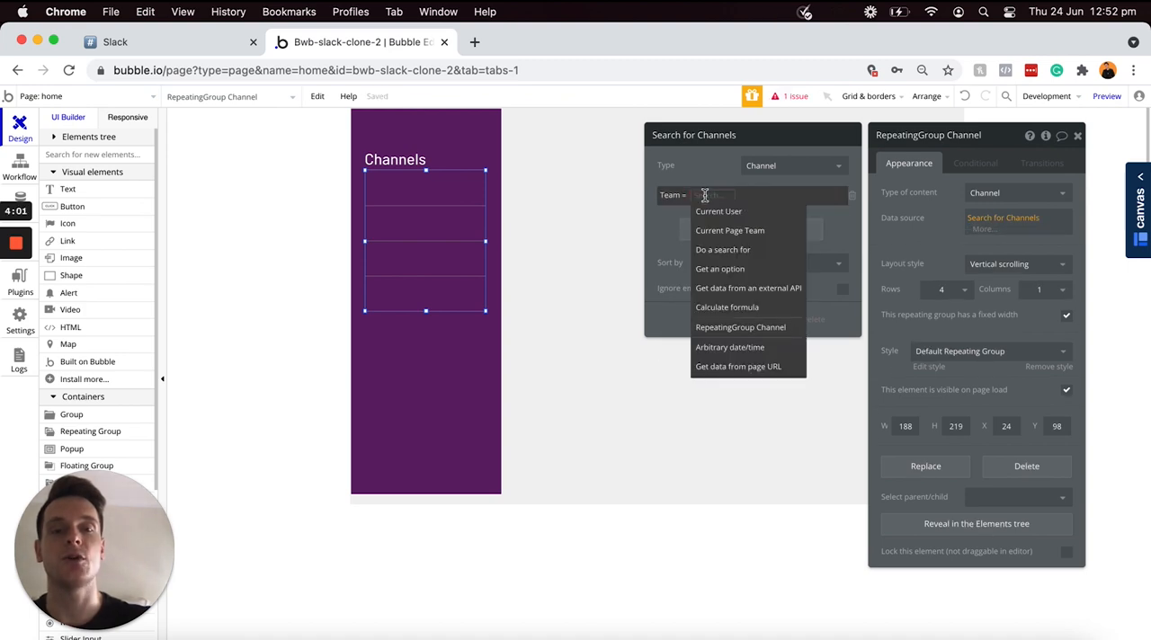
{"action": "left_click", "coordinate": [746, 231]}
{"action": "left_click", "coordinate": [720, 195]}
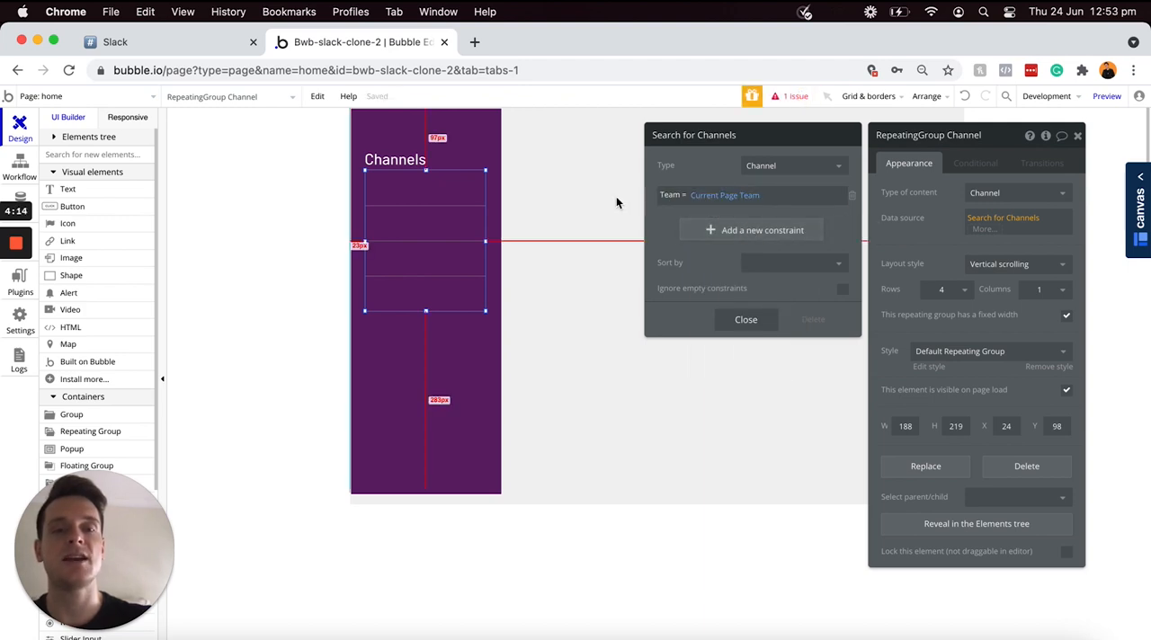
{"action": "left_click", "coordinate": [608, 204]}
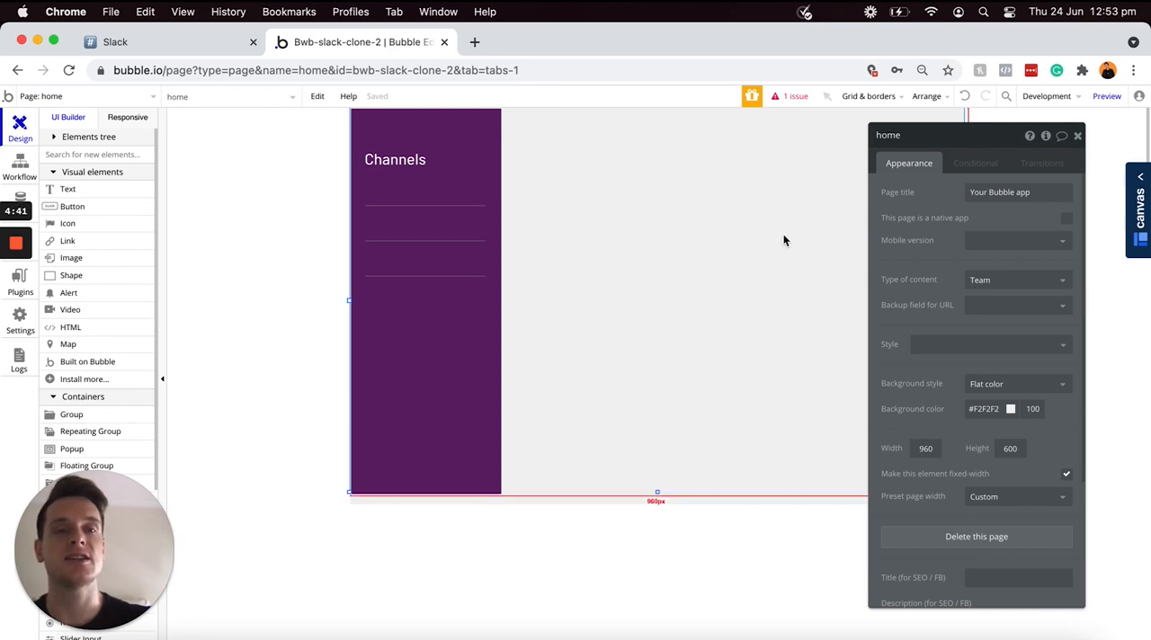
Add a second constraint to the repeating group's channel search so that Name is in Current User's Channels-joined's Name.
{"action": "left_click", "coordinate": [427, 230]}
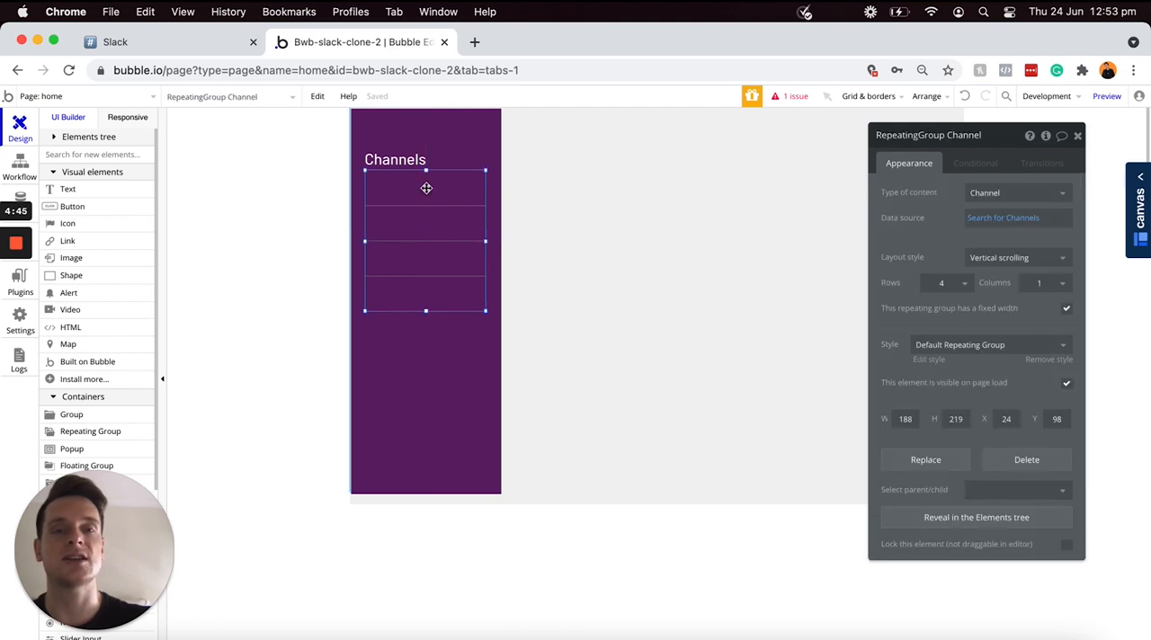
{"action": "left_click", "coordinate": [1003, 217]}
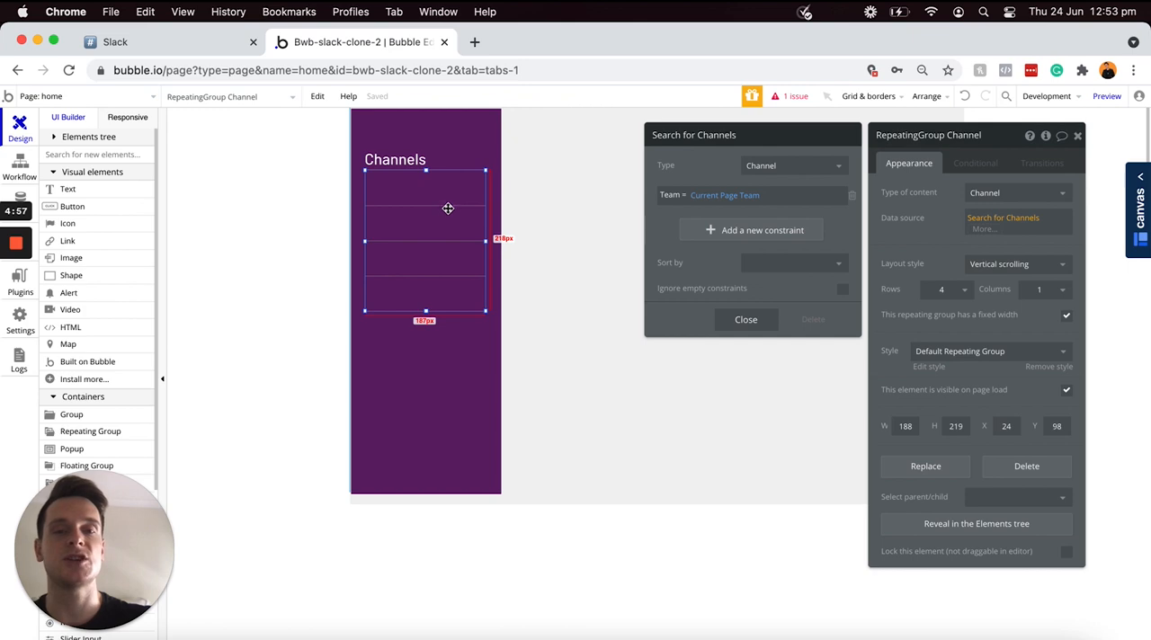
{"action": "left_click", "coordinate": [707, 236]}
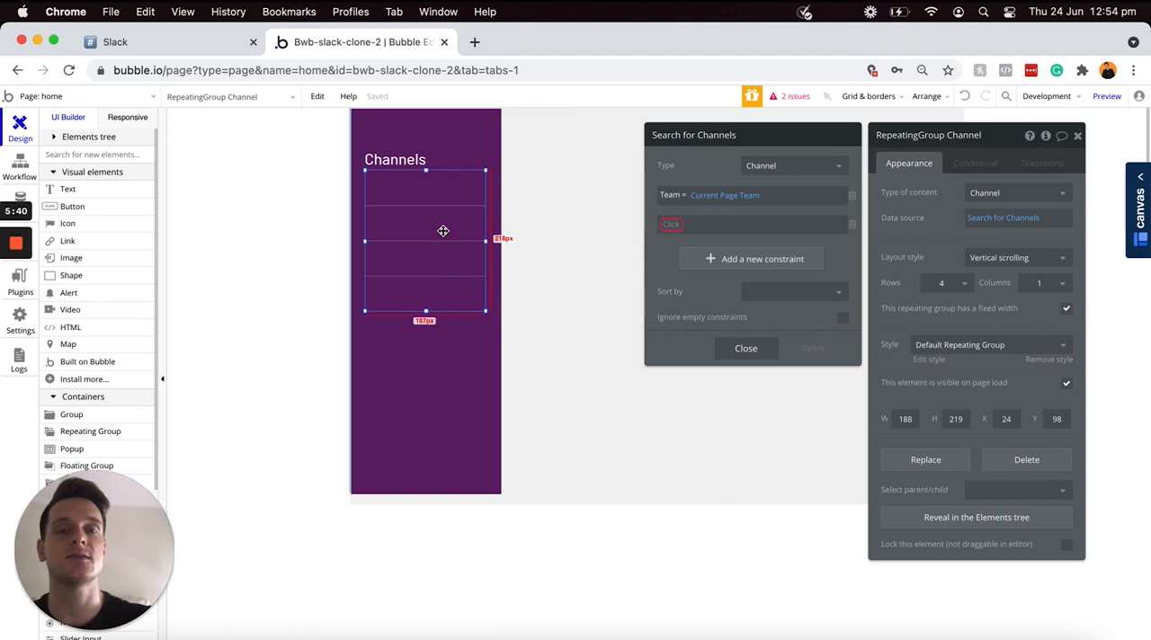
{"action": "left_click", "coordinate": [672, 225]}
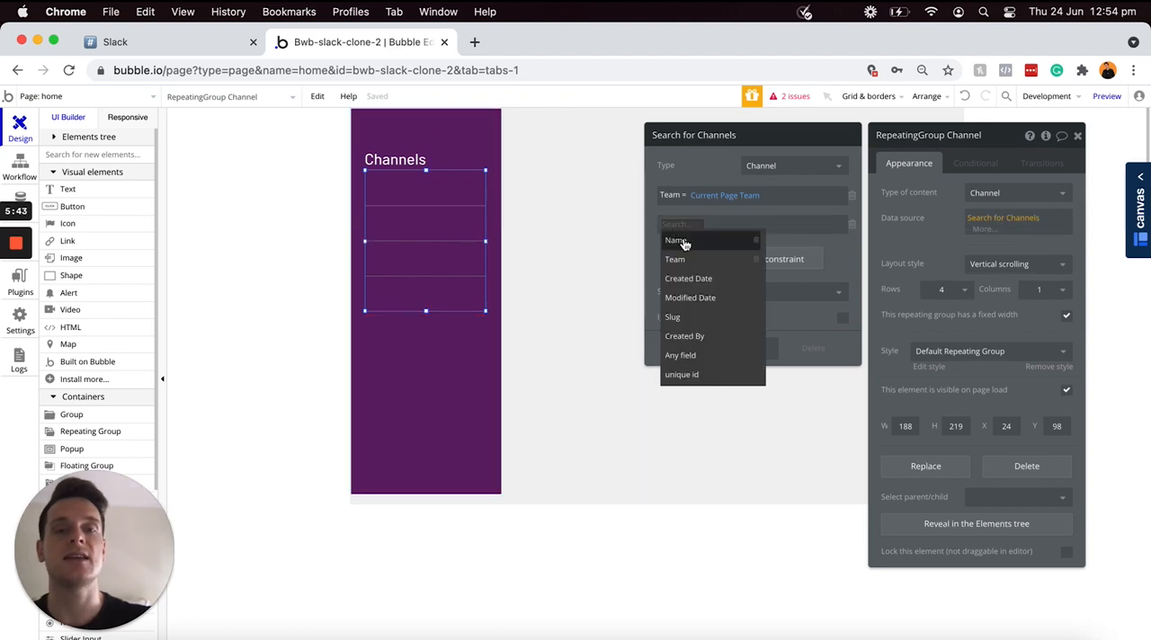
{"action": "left_click", "coordinate": [682, 243]}
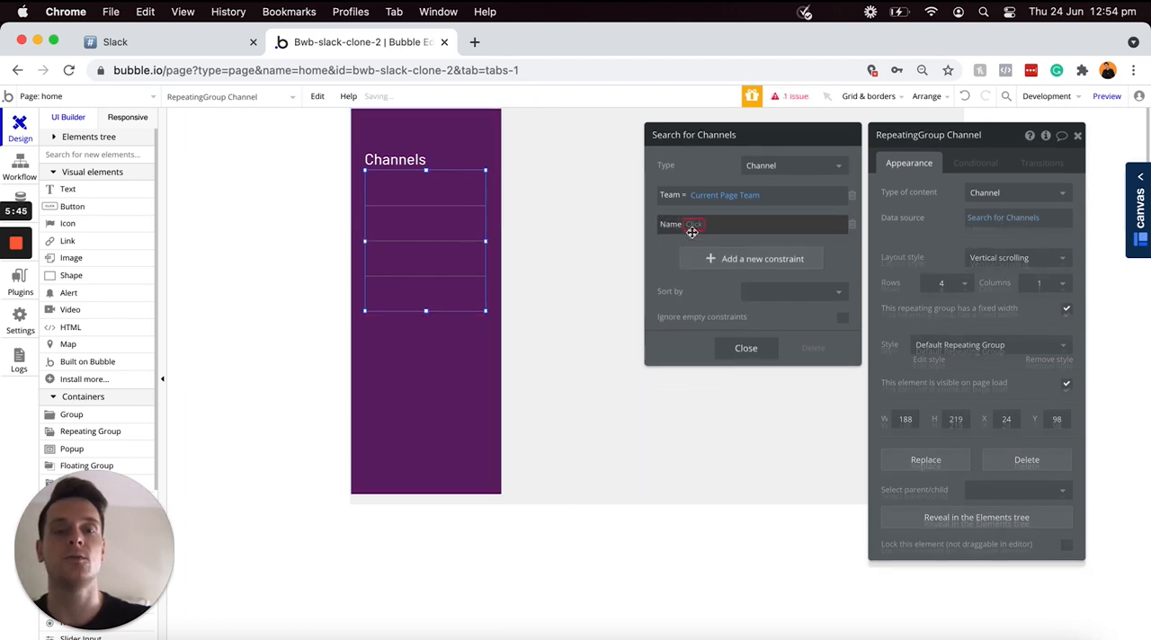
{"action": "left_click", "coordinate": [692, 229]}
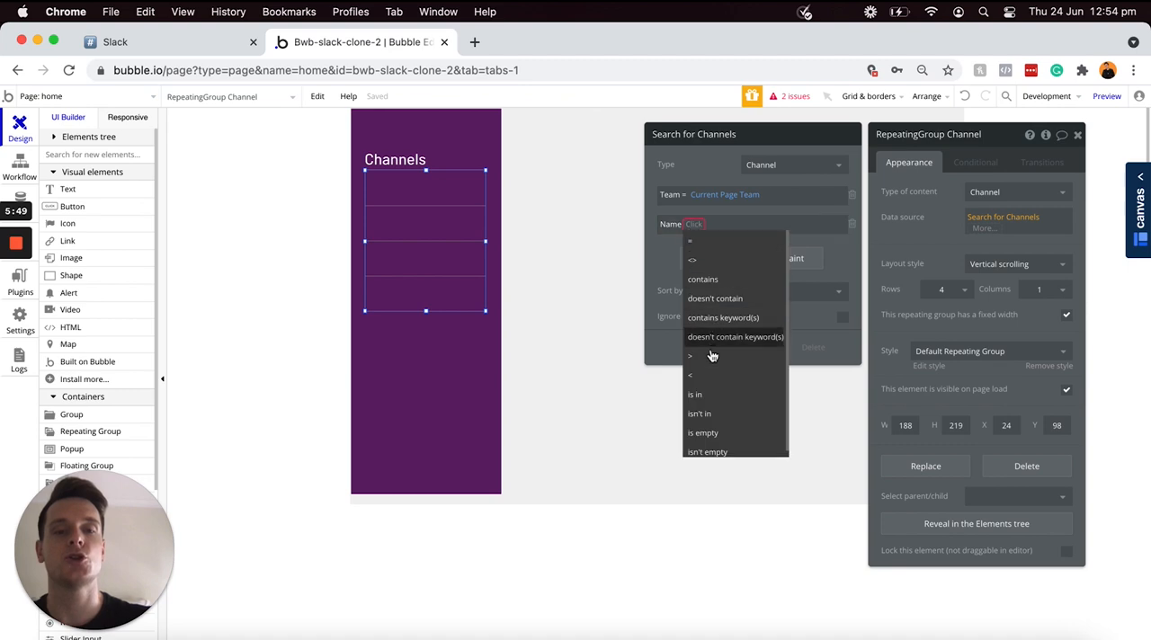
{"action": "left_click", "coordinate": [711, 398]}
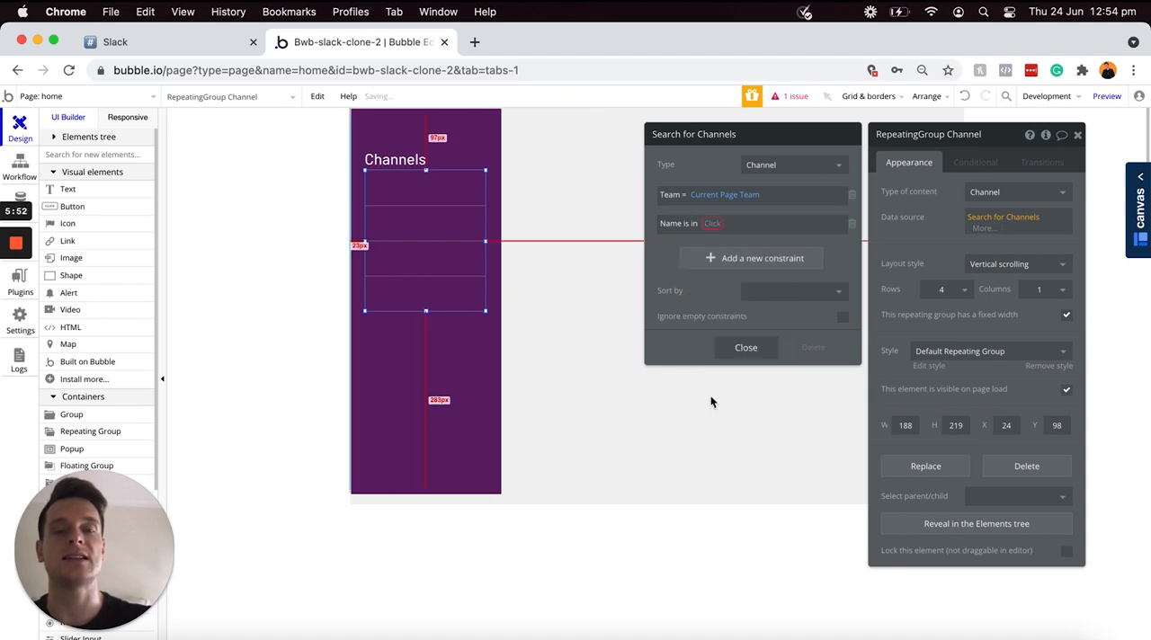
{"action": "left_click", "coordinate": [712, 226]}
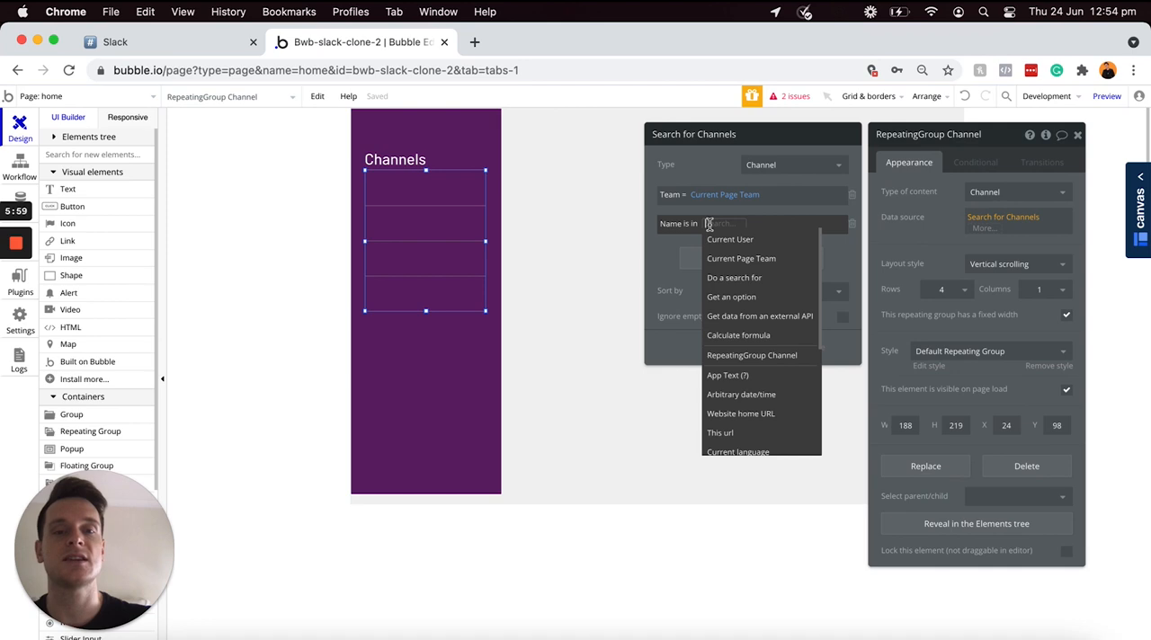
{"action": "left_click", "coordinate": [728, 241]}
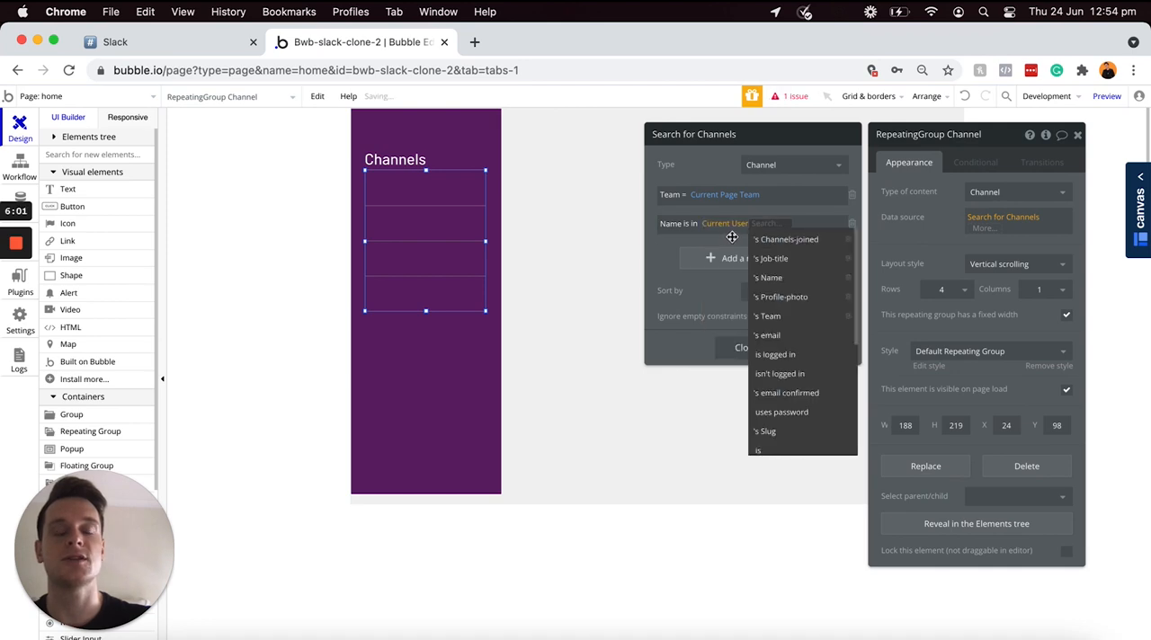
{"action": "left_click", "coordinate": [777, 241]}
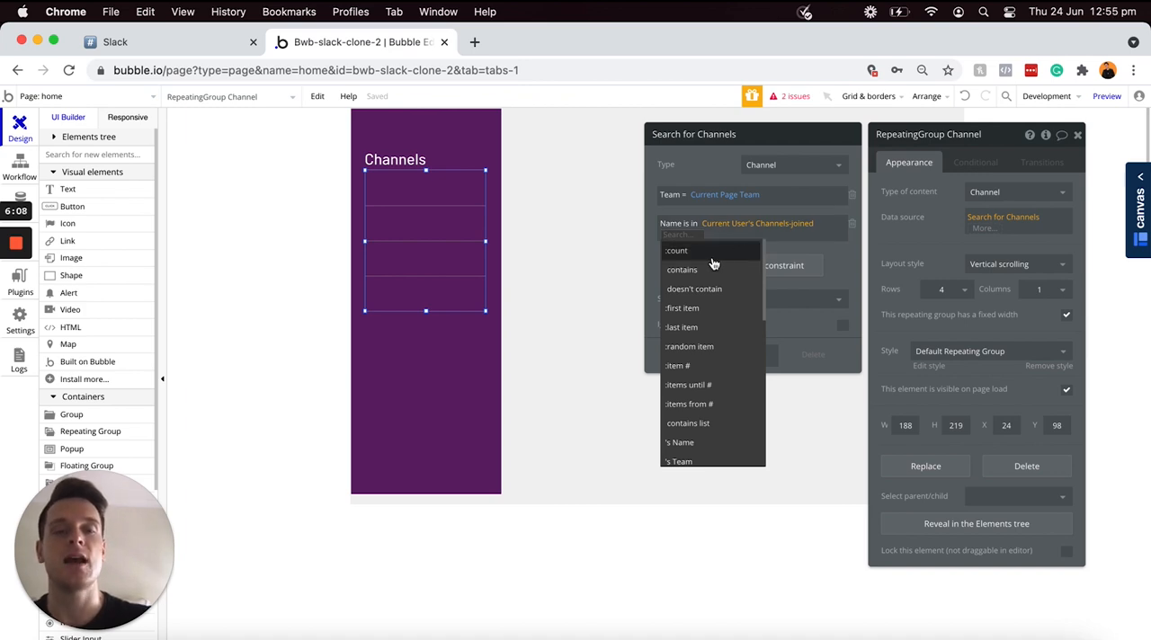
{"action": "scroll", "coordinate": [693, 342], "scroll_direction": "down", "scroll_amount": 2}
{"action": "left_click", "coordinate": [681, 415]}
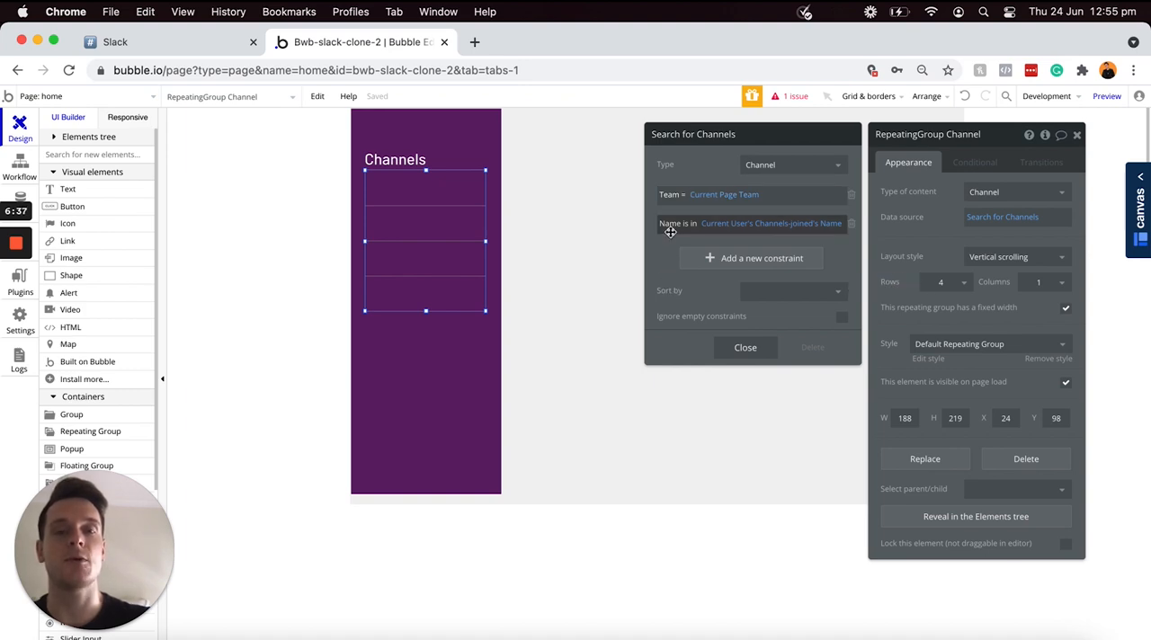
Draw a text element about 149 by 26 px in the first channel cell containing "#" followed by Current cell's Channel's Name.
{"action": "left_click", "coordinate": [83, 189]}
{"action": "left_click_drag", "start_coordinate": [370, 181], "coordinate": [468, 199]}
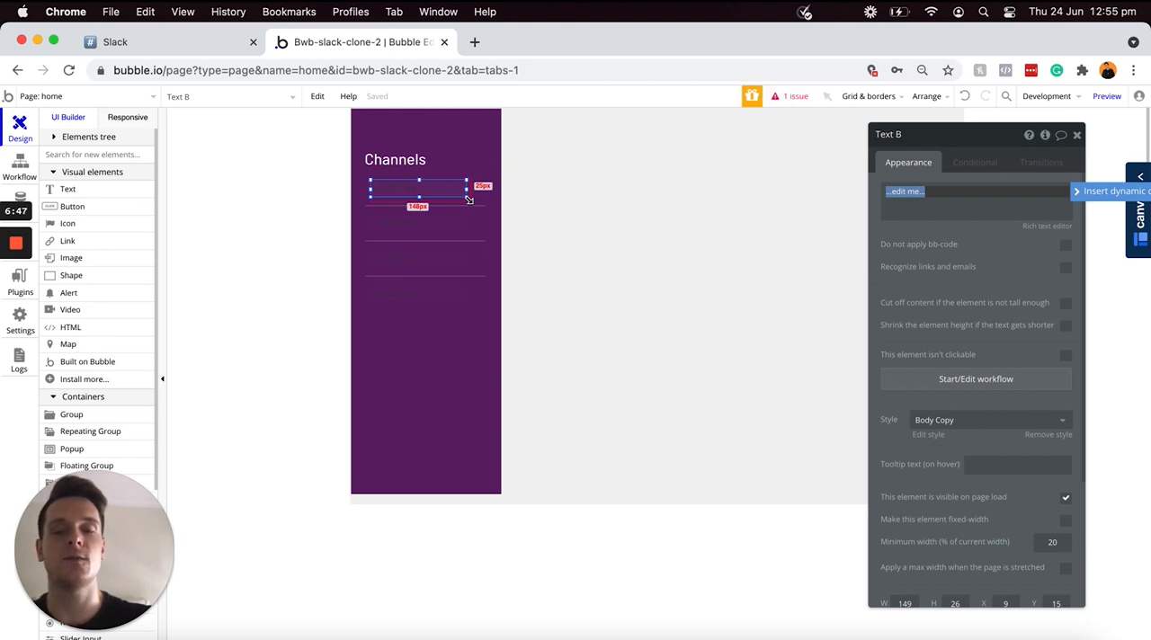
{"action": "type", "text": "#"}
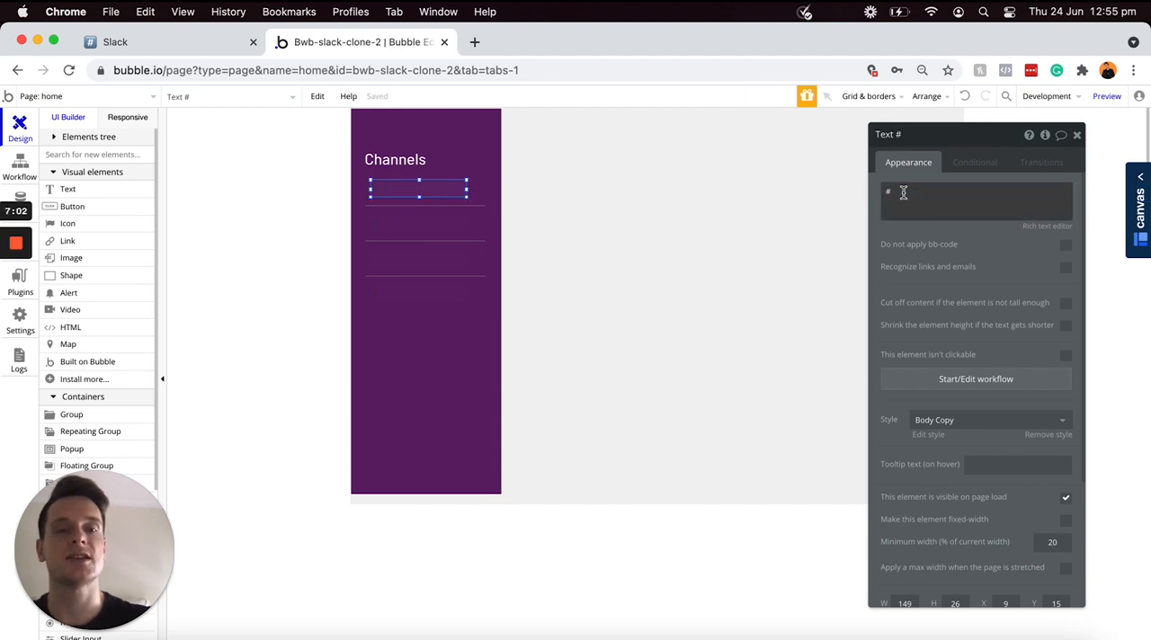
{"action": "left_click", "coordinate": [904, 192]}
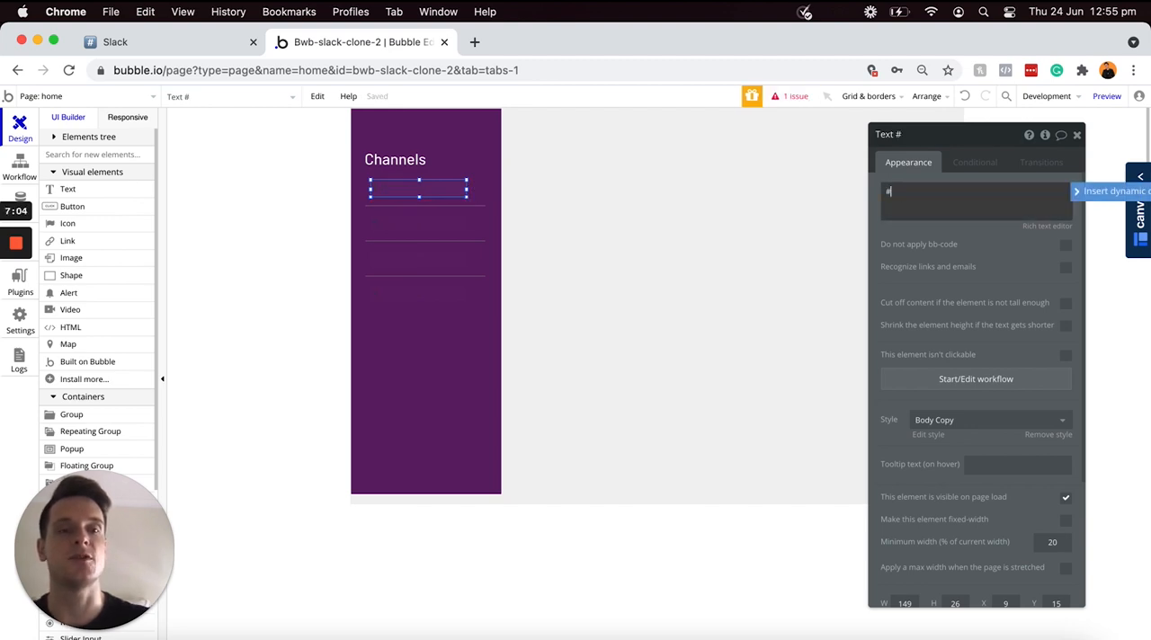
{"action": "left_click", "coordinate": [1093, 191]}
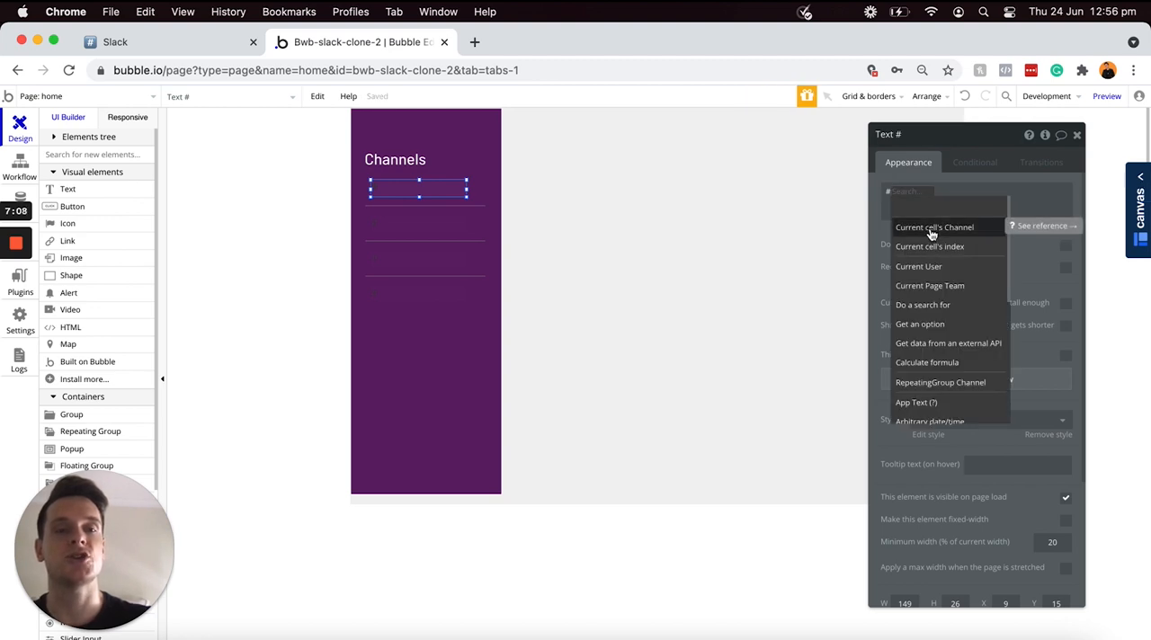
{"action": "left_click", "coordinate": [942, 231]}
{"action": "left_click", "coordinate": [992, 209]}
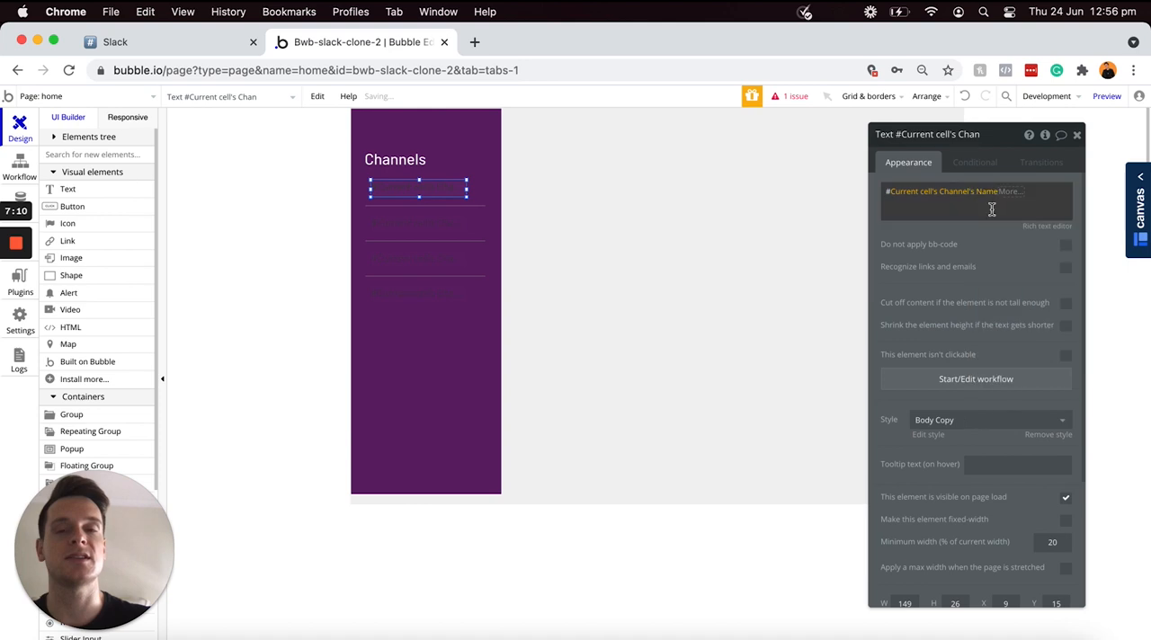
Apply the H3 Sub Heading - Light style to the channel name text and move it up to about Y 10 in its cell.
{"action": "left_click", "coordinate": [944, 420]}
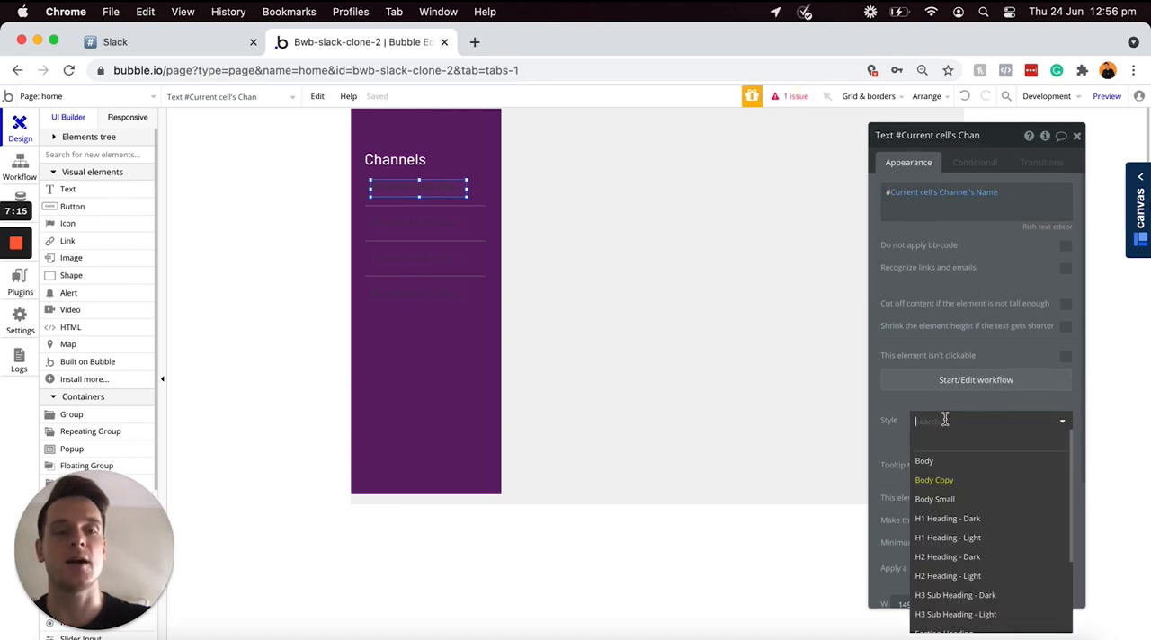
{"action": "scroll", "coordinate": [950, 554], "scroll_direction": "down", "scroll_amount": 2}
{"action": "left_click", "coordinate": [945, 571]}
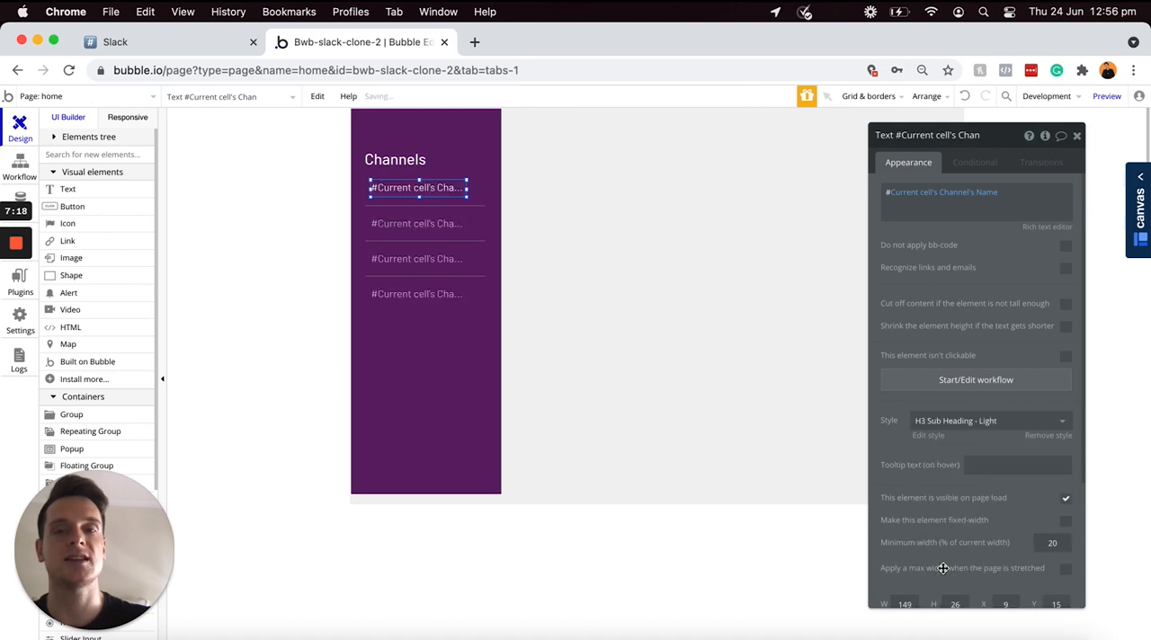
{"action": "left_click_drag", "start_coordinate": [449, 187], "coordinate": [448, 180]}
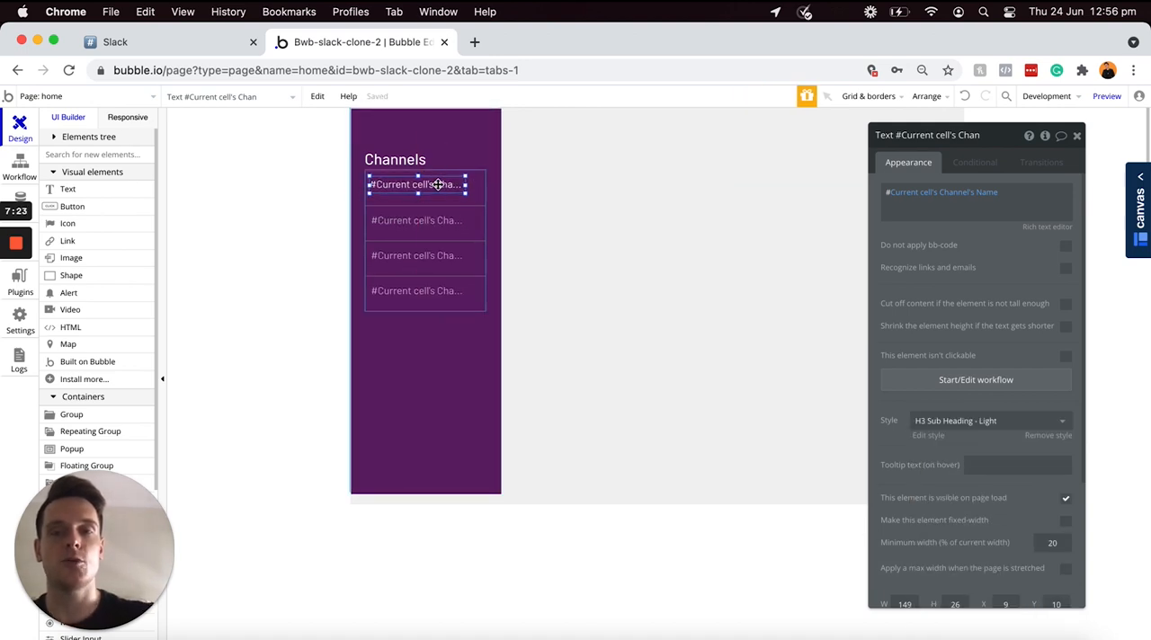
Shorten the channel repeating group to about 170 px high and set its layout style to Ext. vertical scrolling.
{"action": "left_click", "coordinate": [423, 304]}
{"action": "left_click_drag", "start_coordinate": [426, 306], "coordinate": [428, 267]}
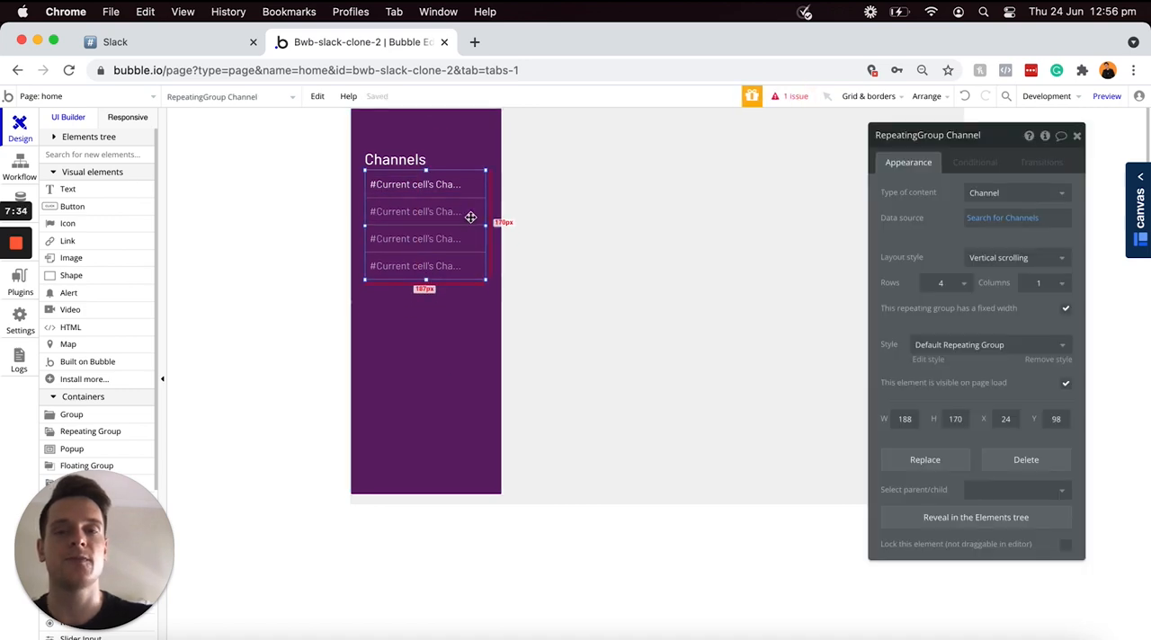
{"action": "left_click", "coordinate": [980, 259]}
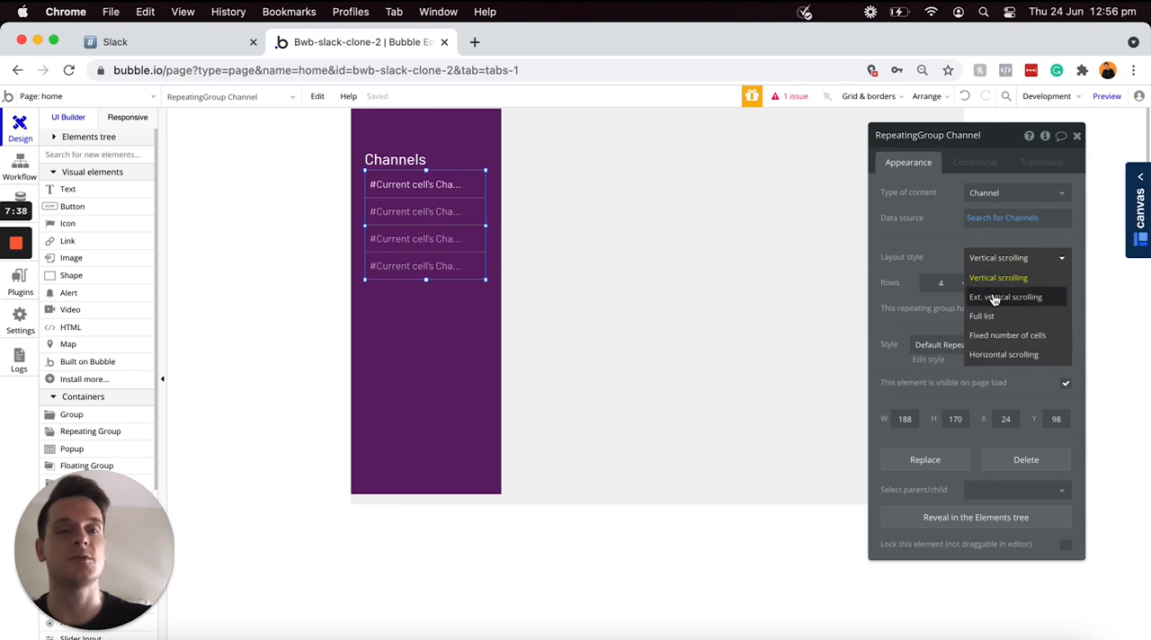
{"action": "left_click", "coordinate": [994, 298]}
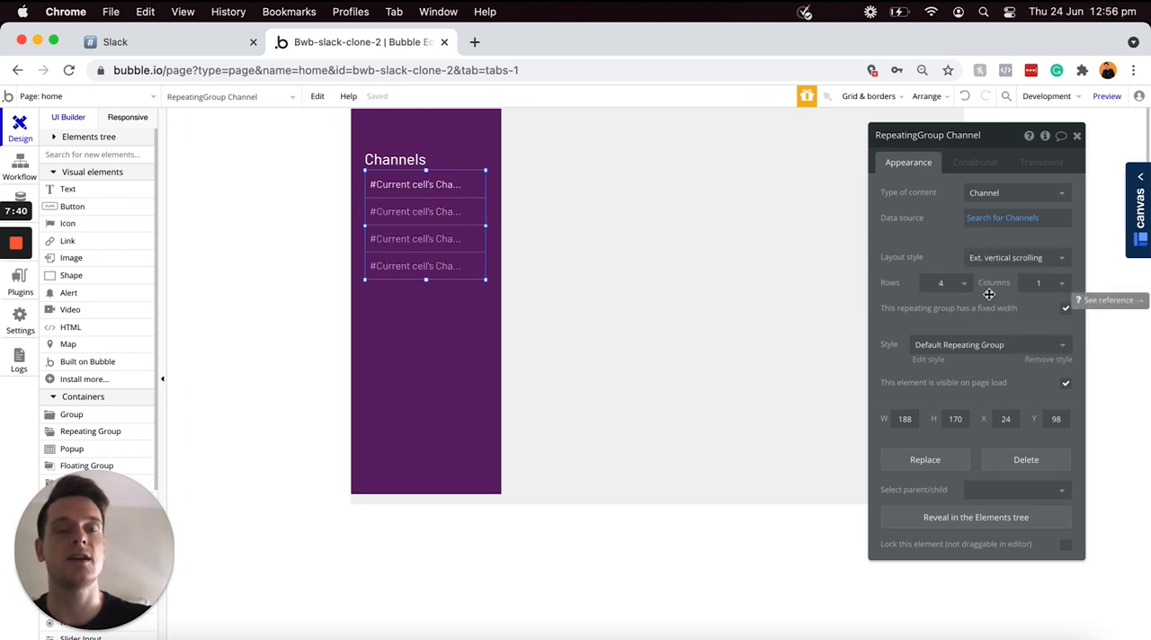
Reduce the channel repeating group to 3 rows about 148 px high and nudge it down to Y 103.
{"action": "left_click", "coordinate": [964, 291]}
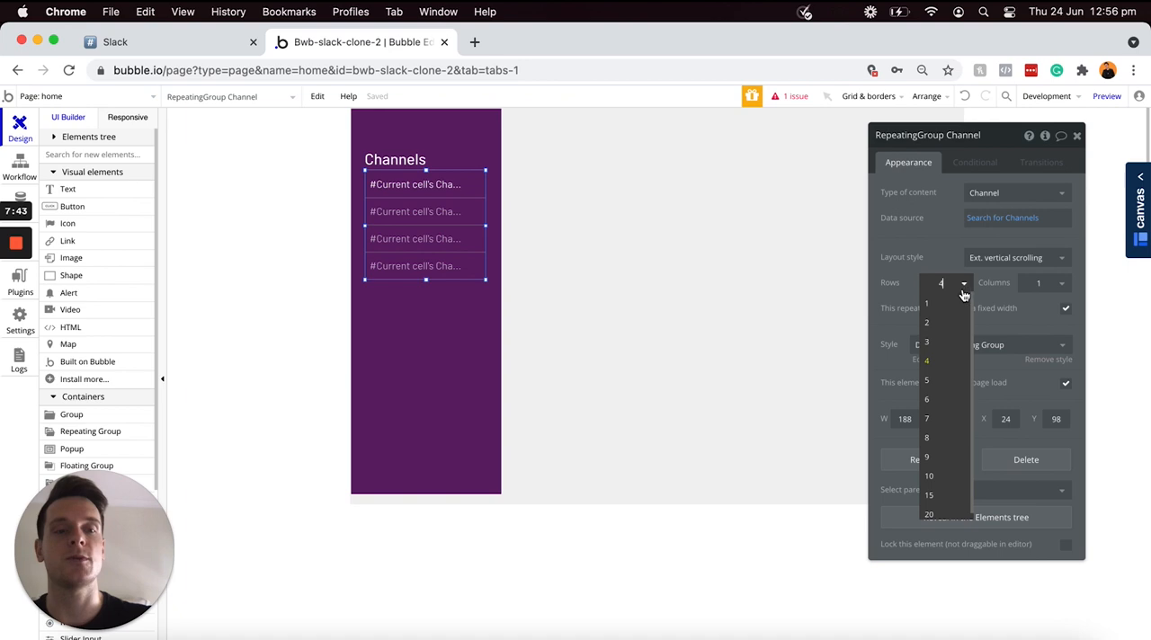
{"action": "left_click", "coordinate": [937, 344]}
{"action": "left_click_drag", "start_coordinate": [424, 279], "coordinate": [423, 268]}
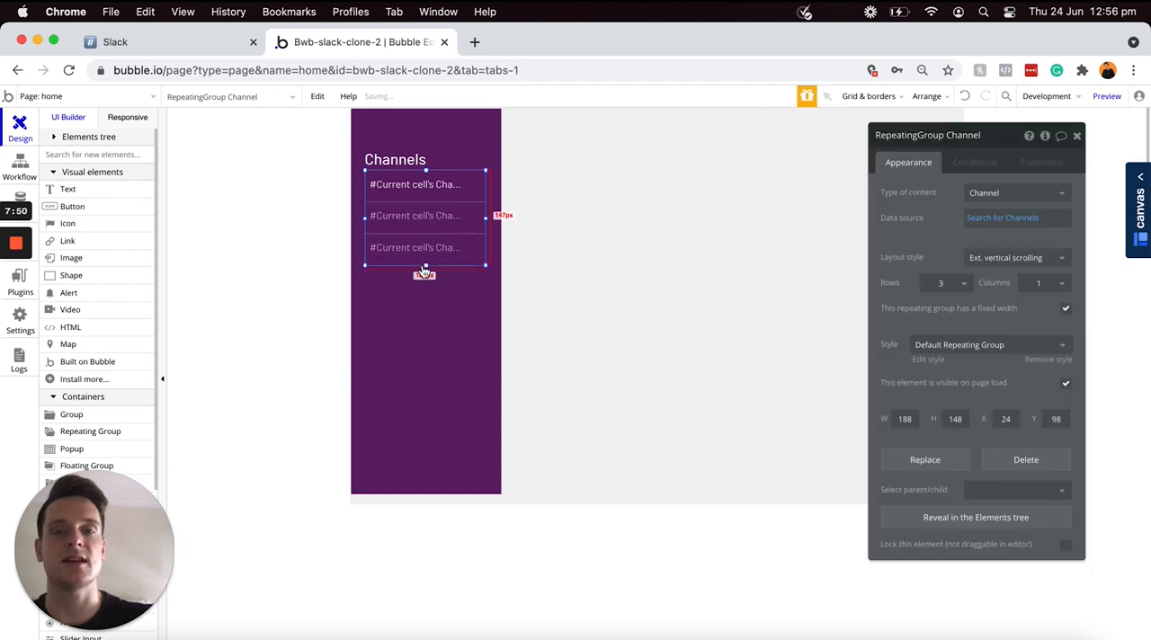
{"action": "key", "text": "Down"}
{"action": "key", "text": "Down"}
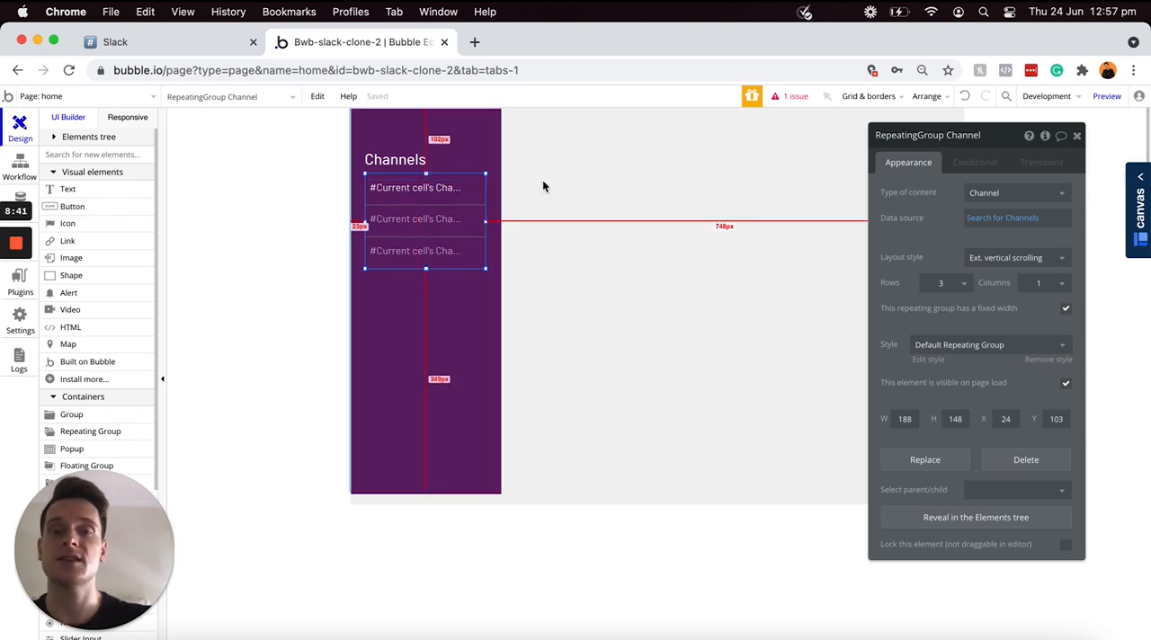
Create a custom state named current-channel of type Channel on the home page.
{"action": "left_click", "coordinate": [688, 185]}
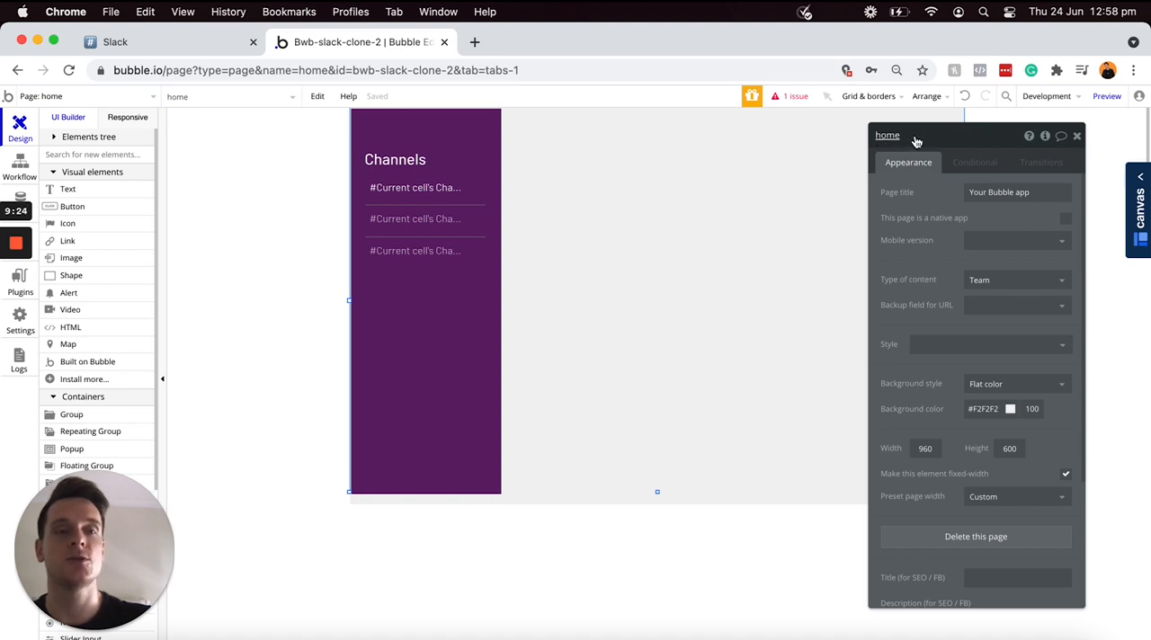
{"action": "left_click", "coordinate": [1045, 137]}
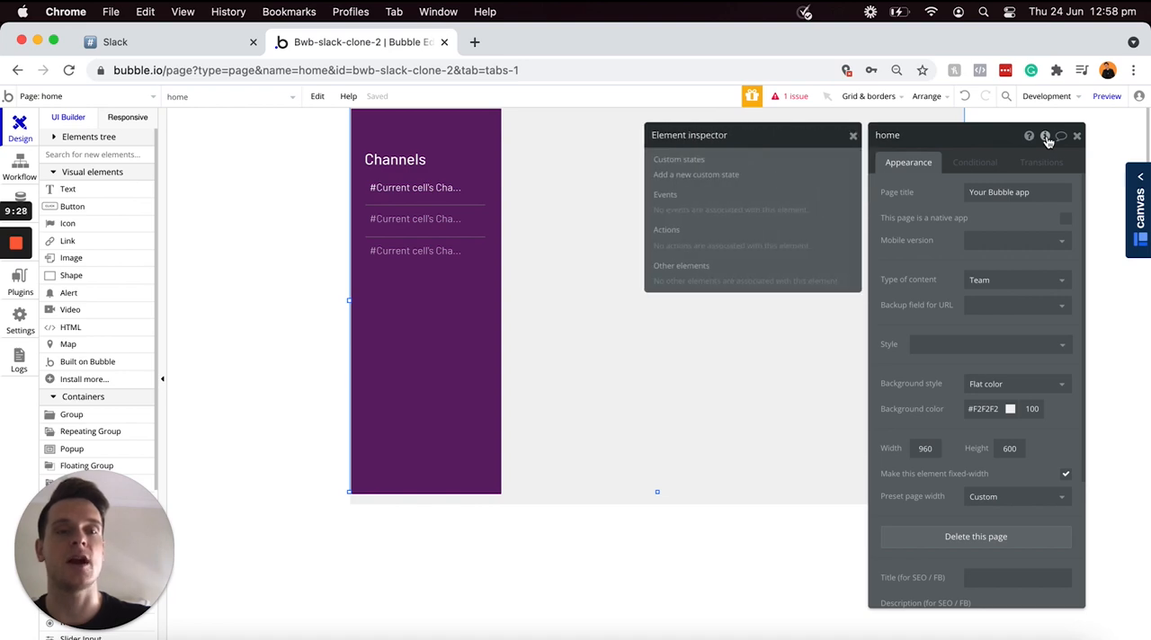
{"action": "left_click", "coordinate": [720, 180]}
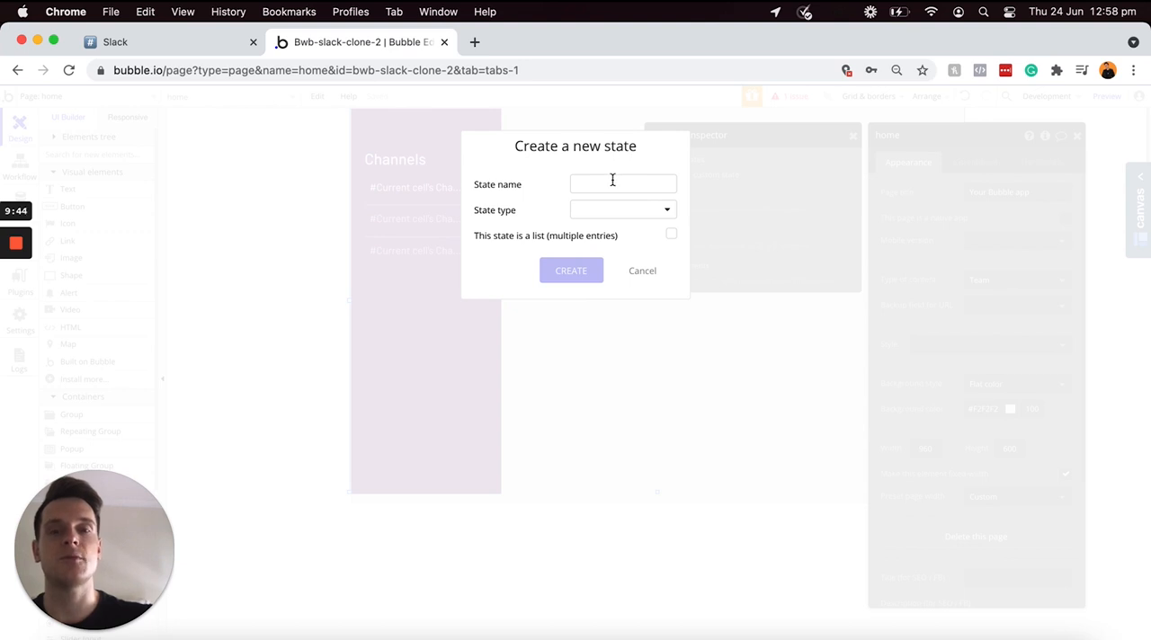
{"action": "left_click", "coordinate": [612, 182]}
{"action": "type", "text": "current-channel"}
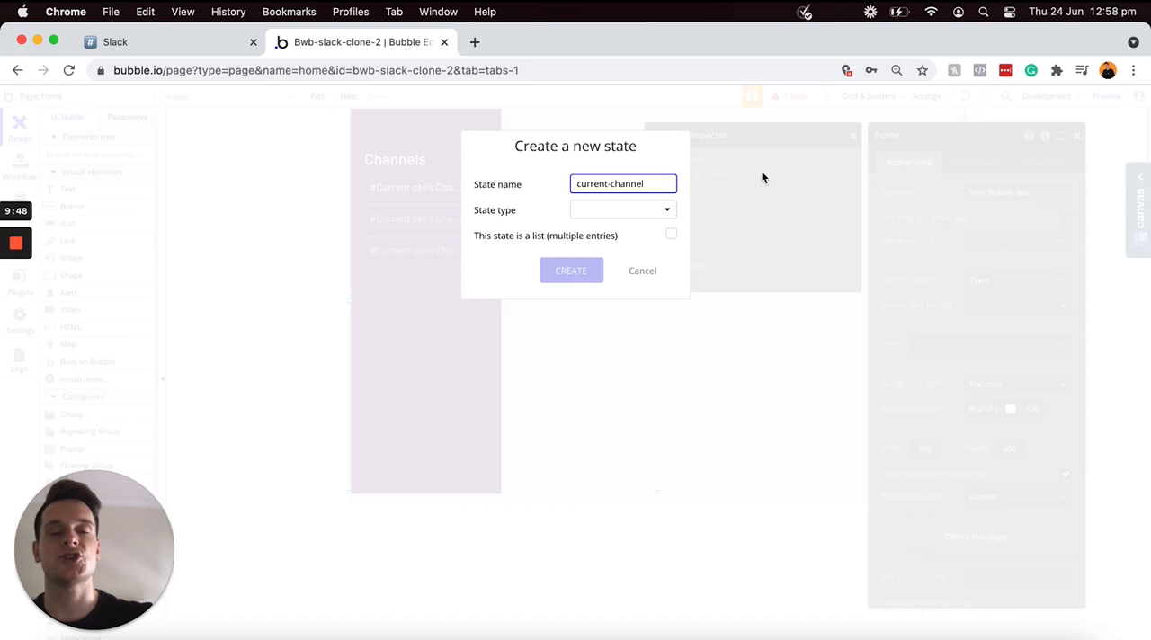
{"action": "left_click", "coordinate": [596, 216]}
{"action": "scroll", "coordinate": [599, 264], "scroll_direction": "down", "scroll_amount": 3}
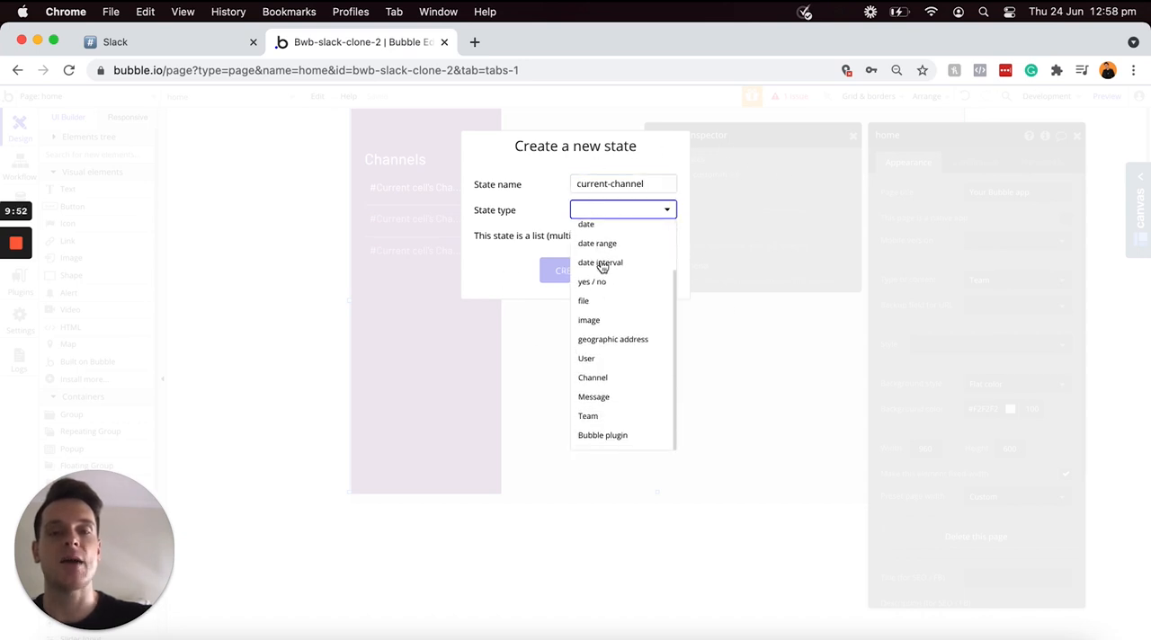
{"action": "left_click", "coordinate": [598, 378]}
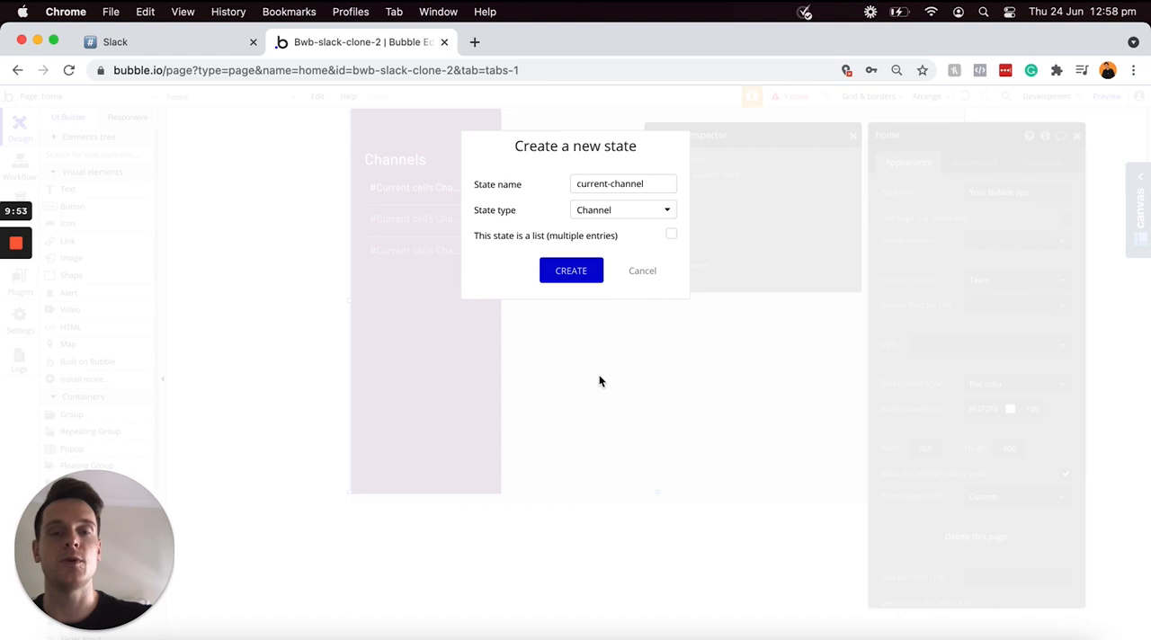
{"action": "left_click", "coordinate": [572, 270]}
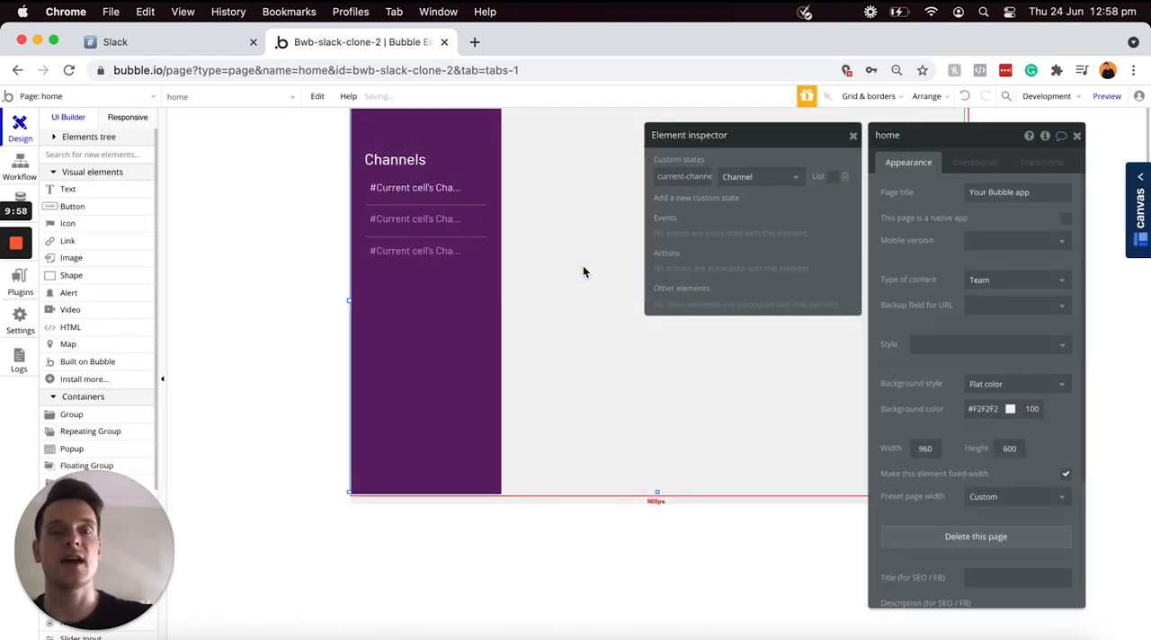
Create a workflow for when the channel name text is clicked and add a Set state action to it.
{"action": "left_click", "coordinate": [456, 192]}
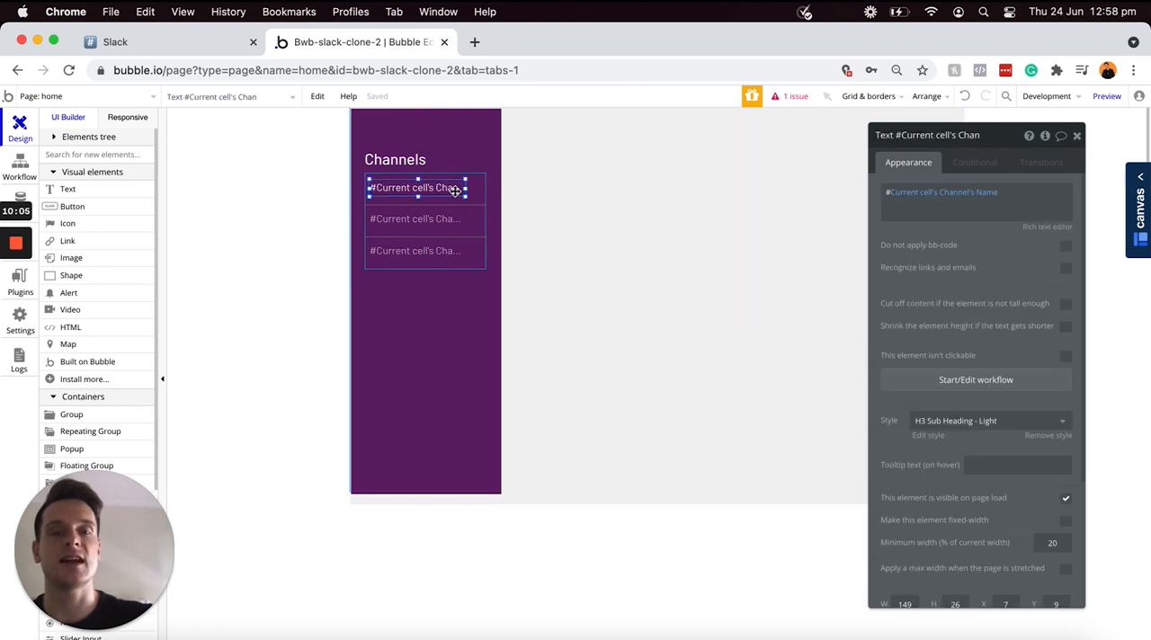
{"action": "left_click", "coordinate": [953, 381]}
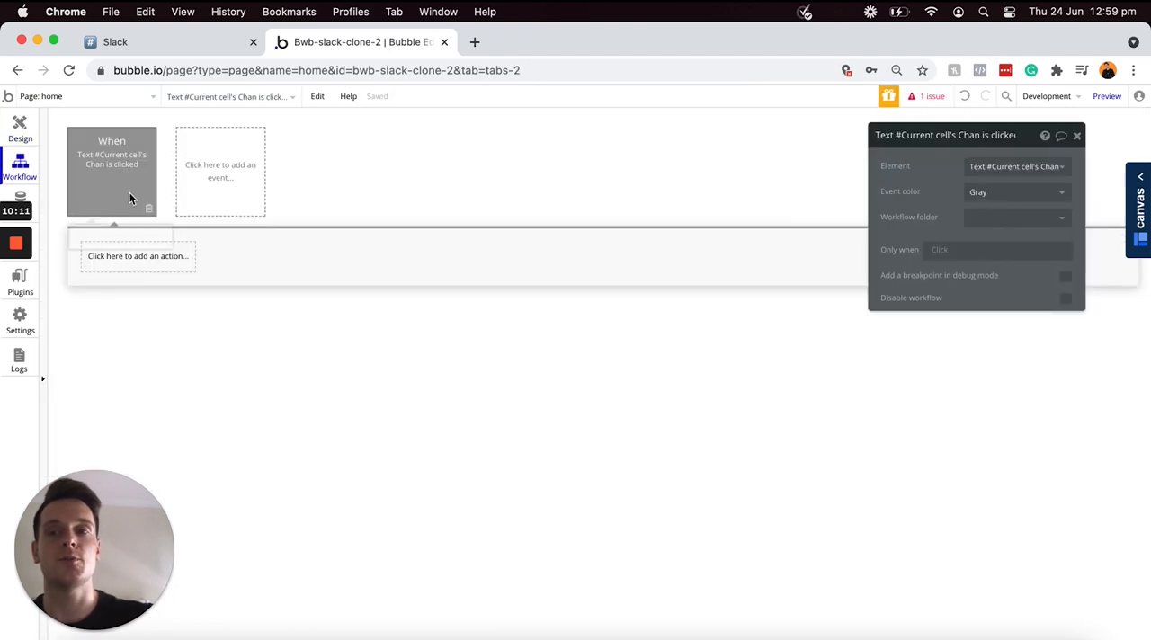
{"action": "left_click", "coordinate": [132, 259]}
{"action": "type", "text": "stat"}
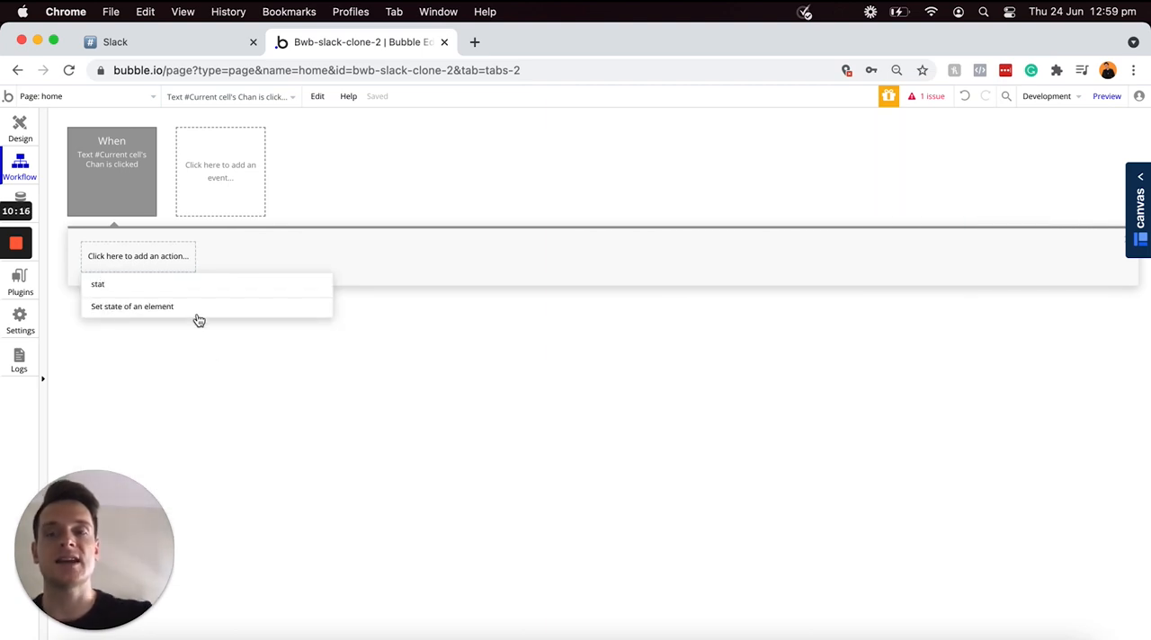
{"action": "left_click", "coordinate": [194, 309]}
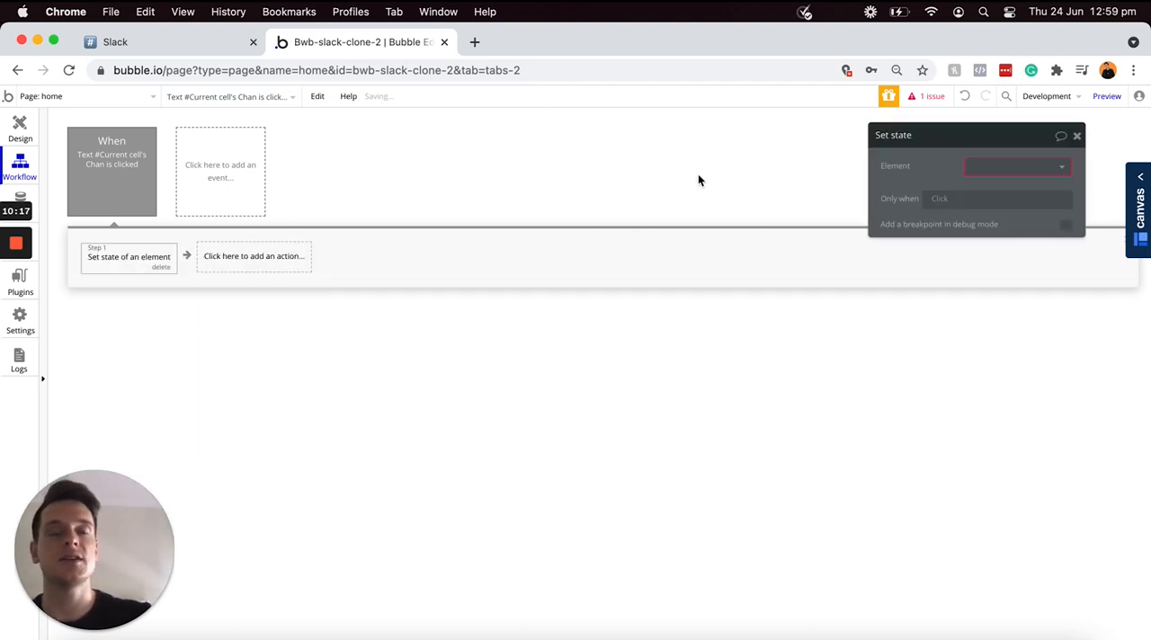
Configure the action to set the home page's current-channel state to Current cell's Channel.
{"action": "left_click", "coordinate": [1018, 166]}
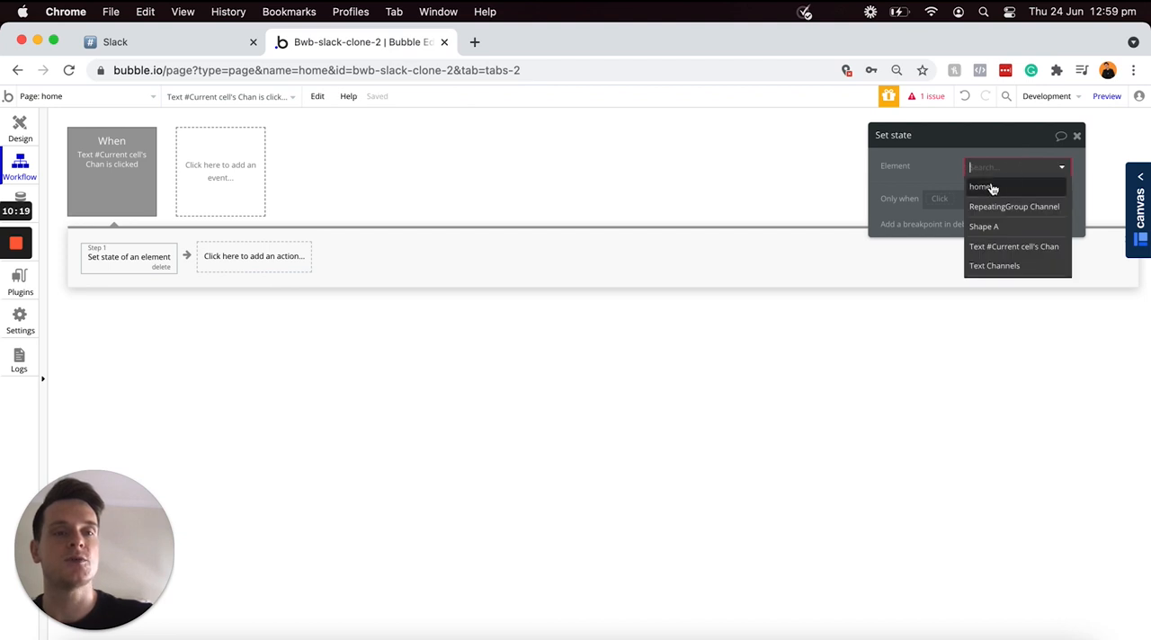
{"action": "left_click", "coordinate": [996, 186]}
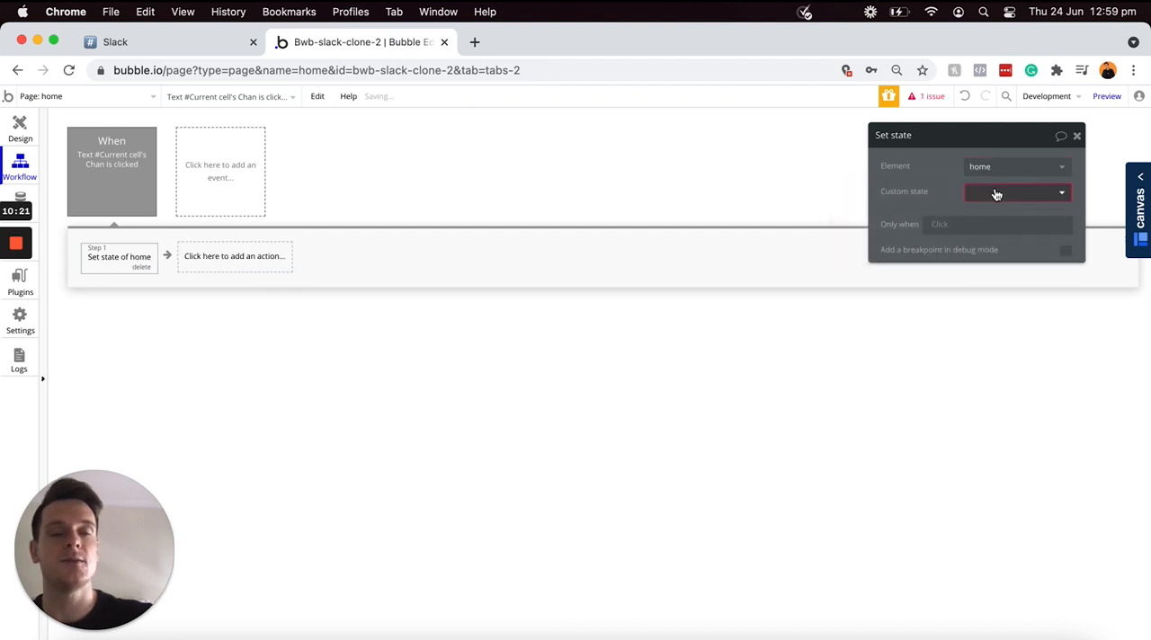
{"action": "left_click", "coordinate": [996, 191]}
{"action": "left_click", "coordinate": [999, 216]}
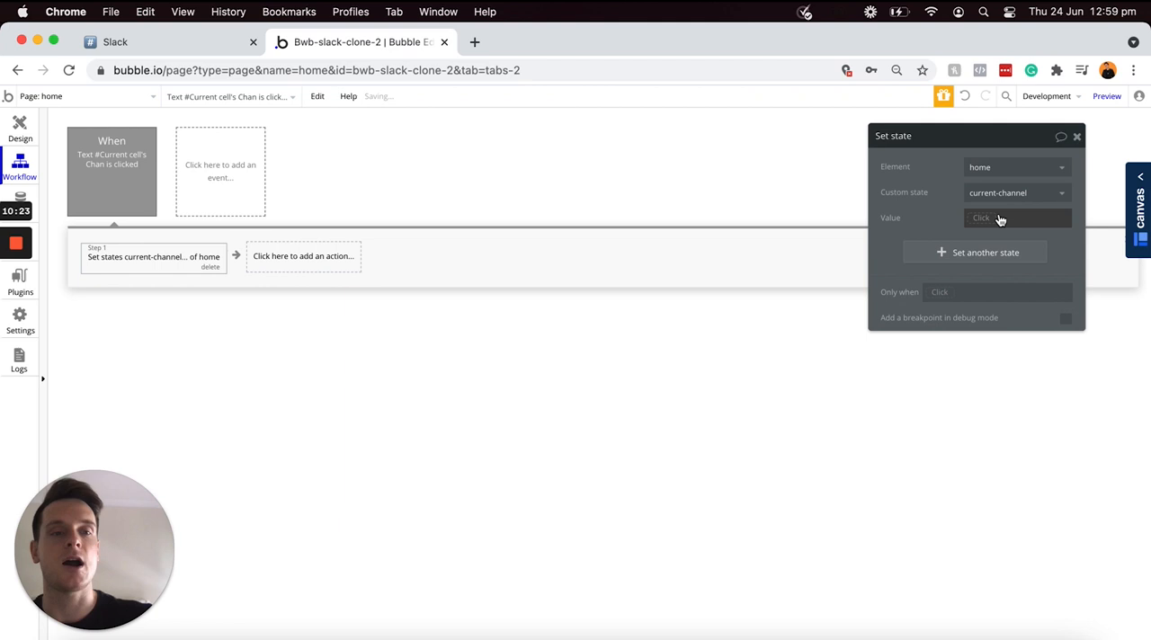
{"action": "left_click", "coordinate": [982, 220]}
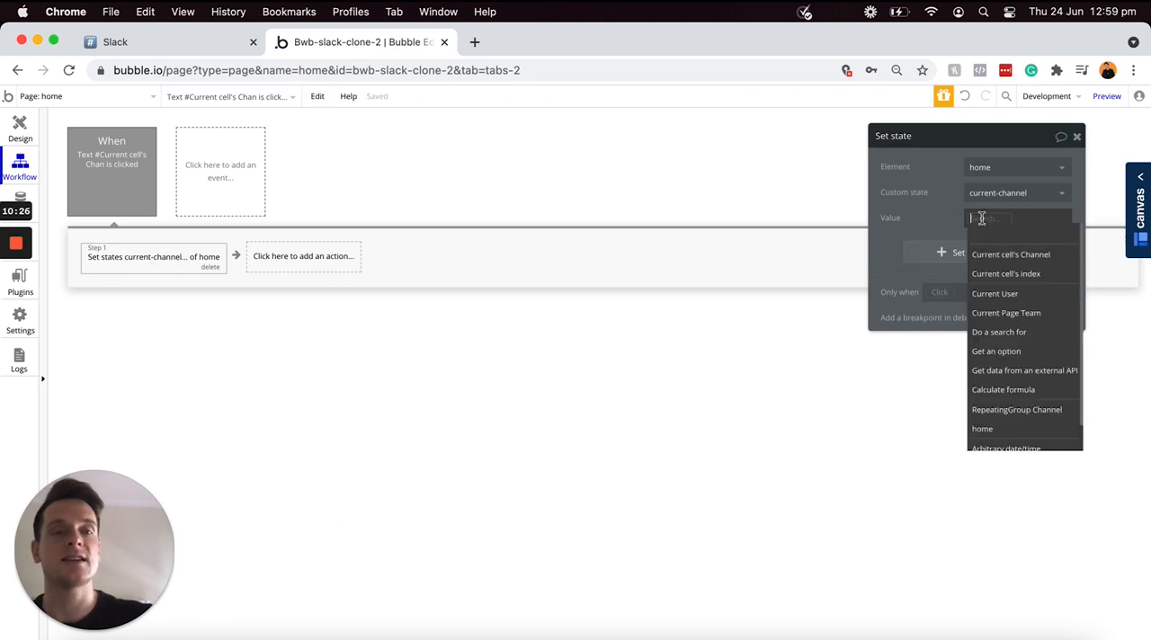
{"action": "left_click", "coordinate": [1013, 259]}
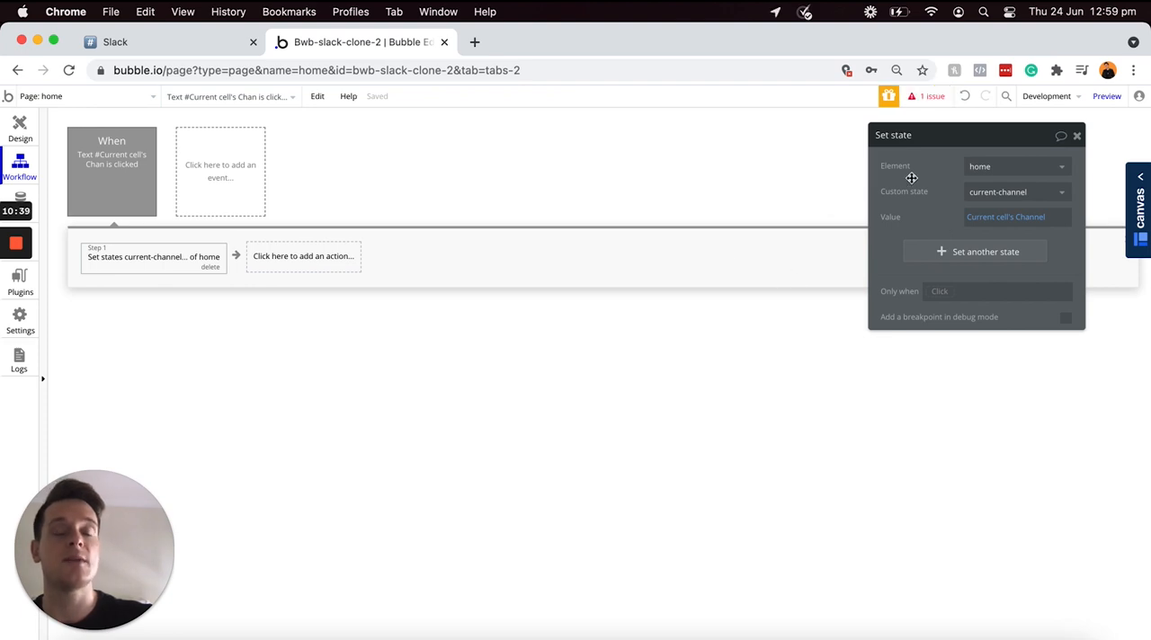
Draw a text element about 204 by 39 px on the page canvas beside the Channels heading.
{"action": "left_click", "coordinate": [20, 128]}
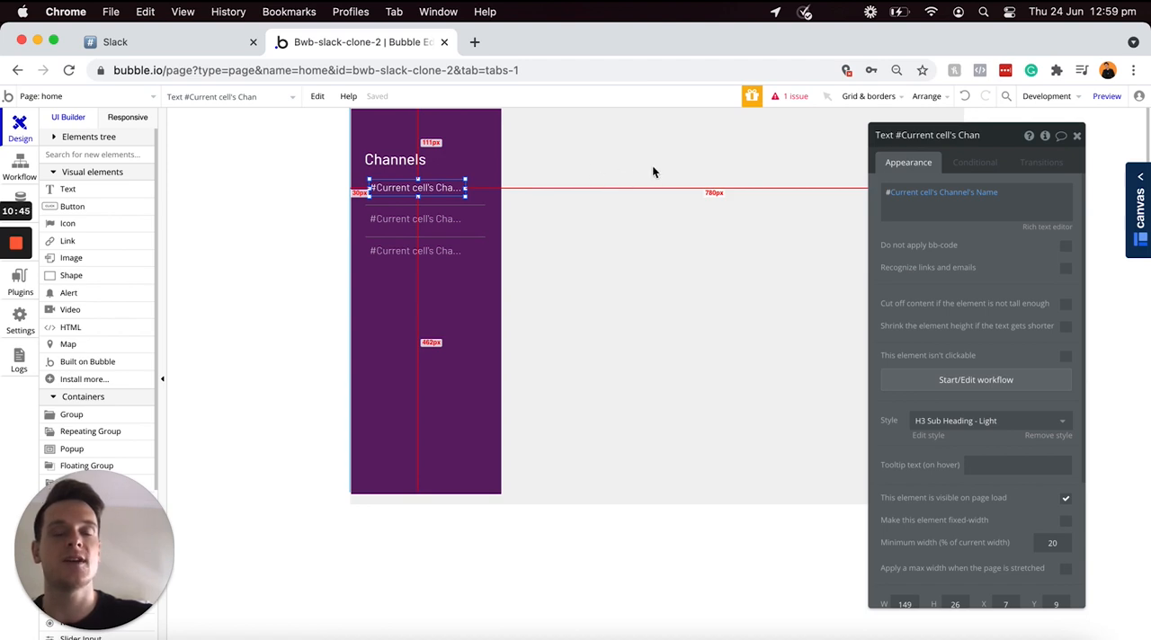
{"action": "left_click", "coordinate": [66, 189]}
{"action": "mouse_move", "coordinate": [560, 149]}
{"action": "left_mouse_down"}
{"action": "mouse_move", "coordinate": [711, 174]}
{"action": "mouse_move", "coordinate": [691, 173]}
{"action": "left_mouse_up"}
Set the new text's content to # followed by the dynamic value home's current-channel's Name.
{"action": "left_click", "coordinate": [935, 191]}
{"action": "key", "text": "super+a"}
{"action": "type", "text": "#"}
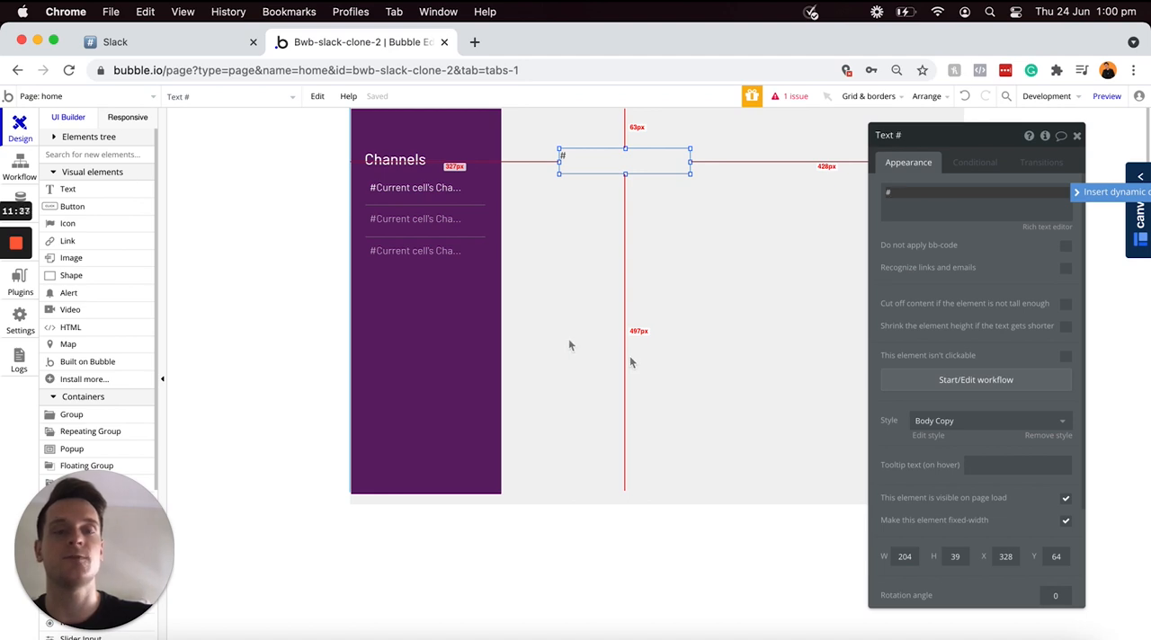
{"action": "left_click", "coordinate": [1079, 192]}
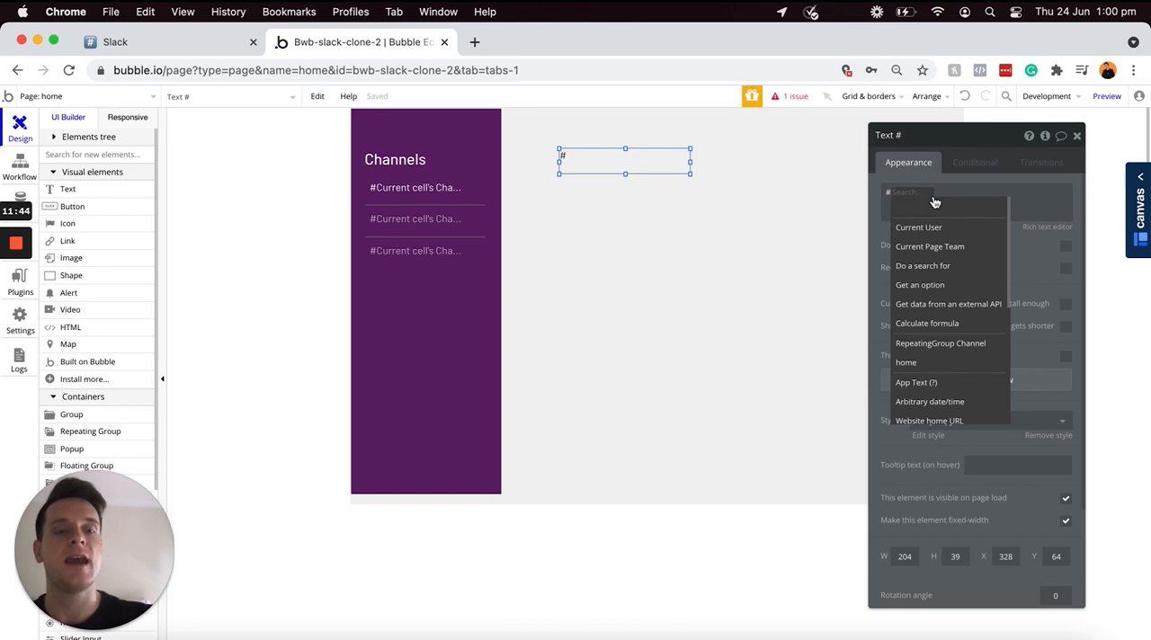
{"action": "left_click", "coordinate": [926, 365]}
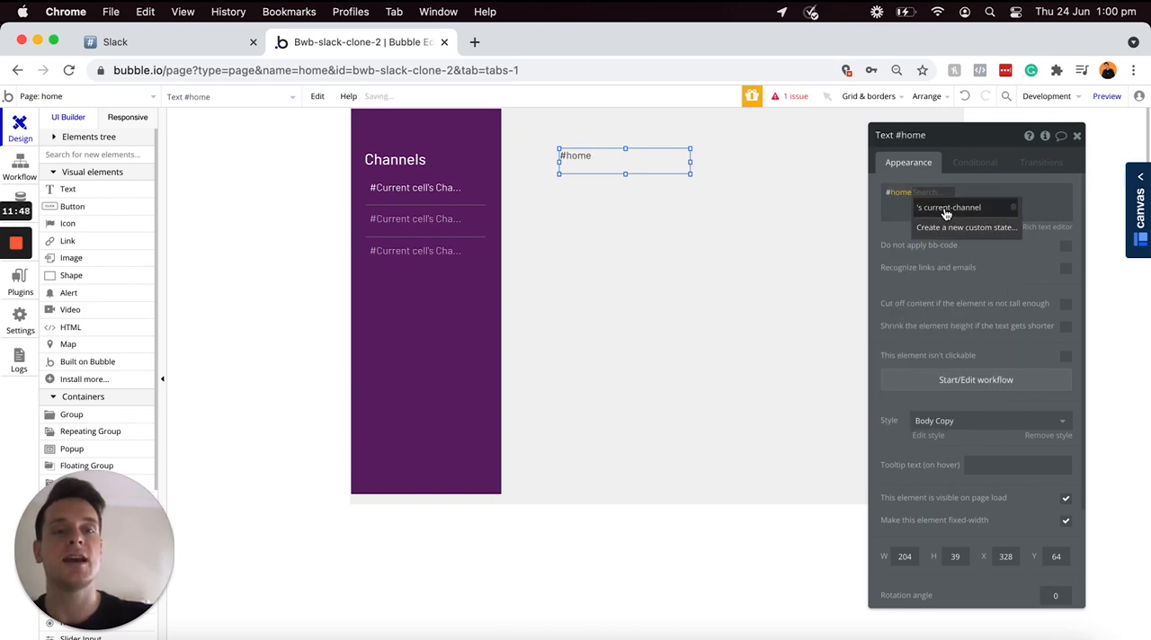
{"action": "left_click", "coordinate": [946, 209]}
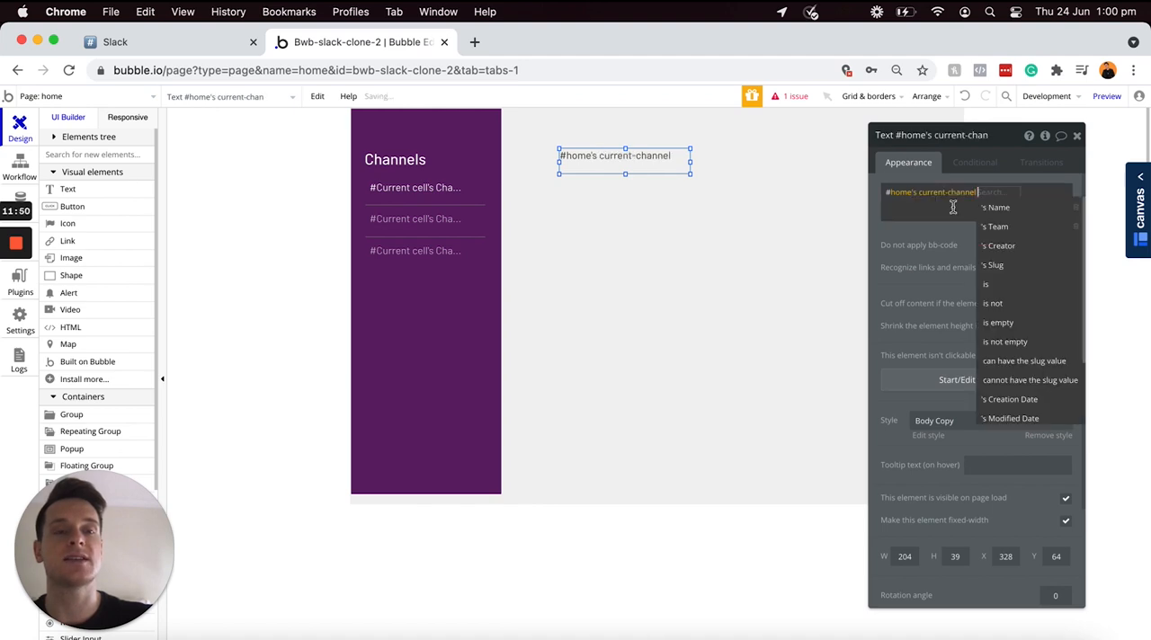
{"action": "left_click", "coordinate": [1005, 209]}
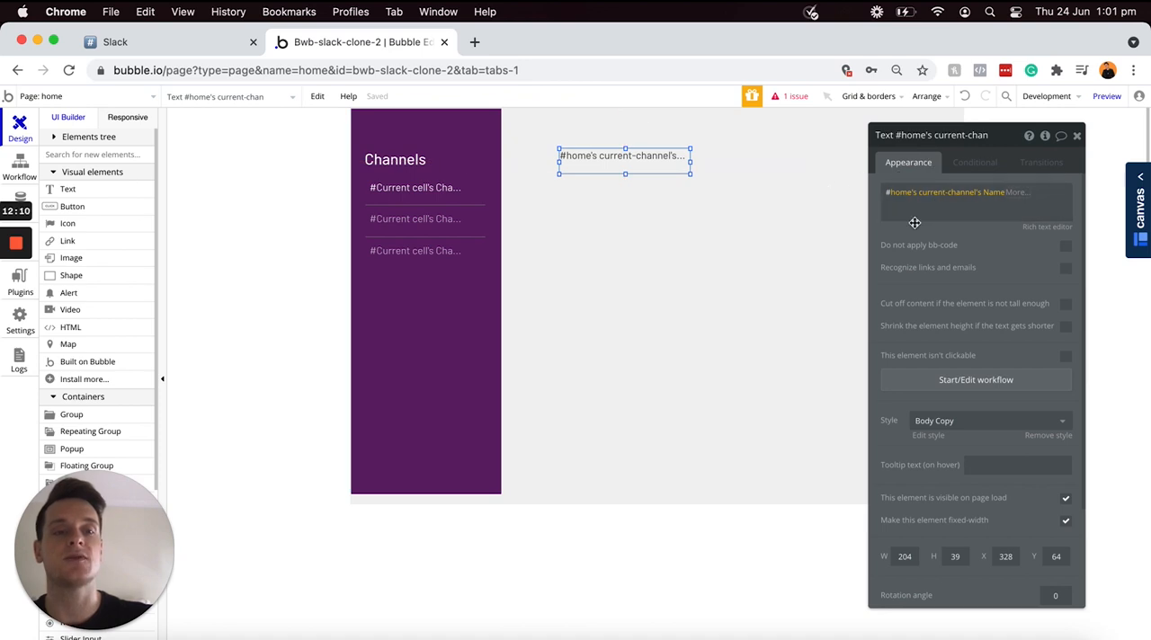
Apply the H2 Heading - Dark style to the current channel text and move it to about X 291, Y 63.
{"action": "left_click", "coordinate": [962, 422]}
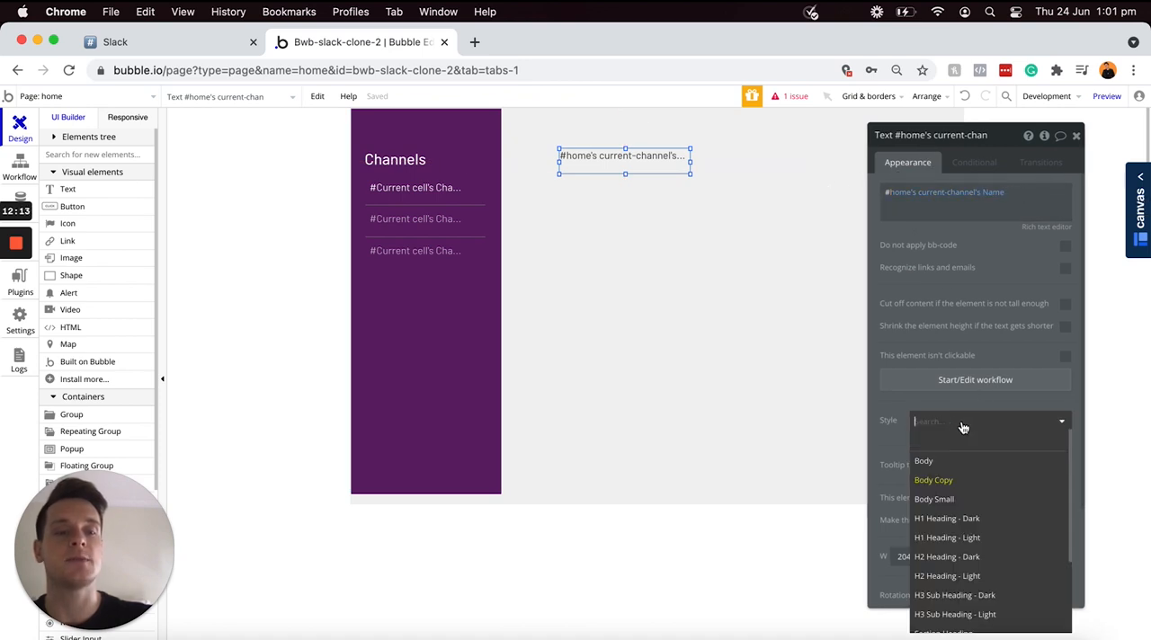
{"action": "left_click", "coordinate": [950, 559]}
{"action": "left_click_drag", "start_coordinate": [637, 163], "coordinate": [557, 170]}
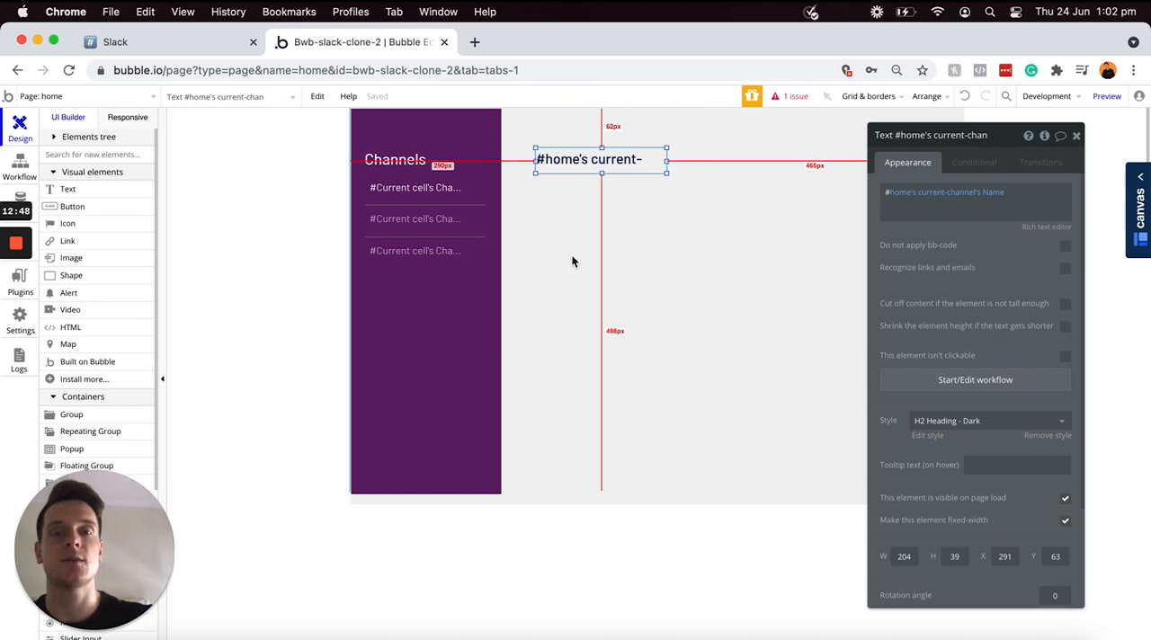
Review the home page's custom states in the element inspector and close it again.
{"action": "left_click", "coordinate": [792, 158]}
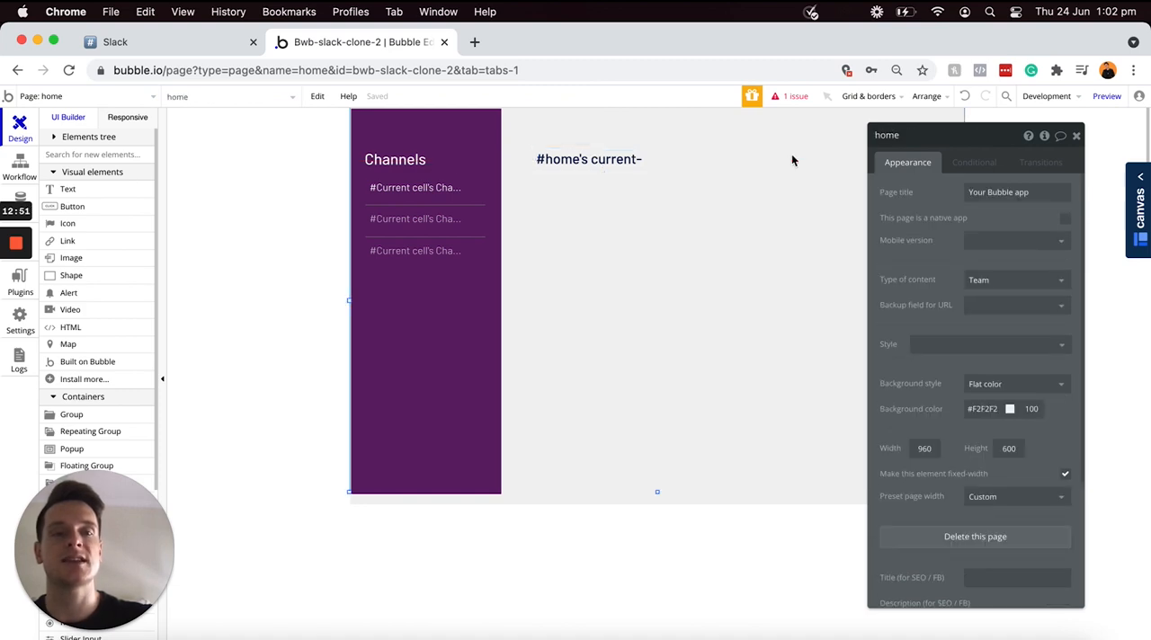
{"action": "left_click", "coordinate": [1044, 136]}
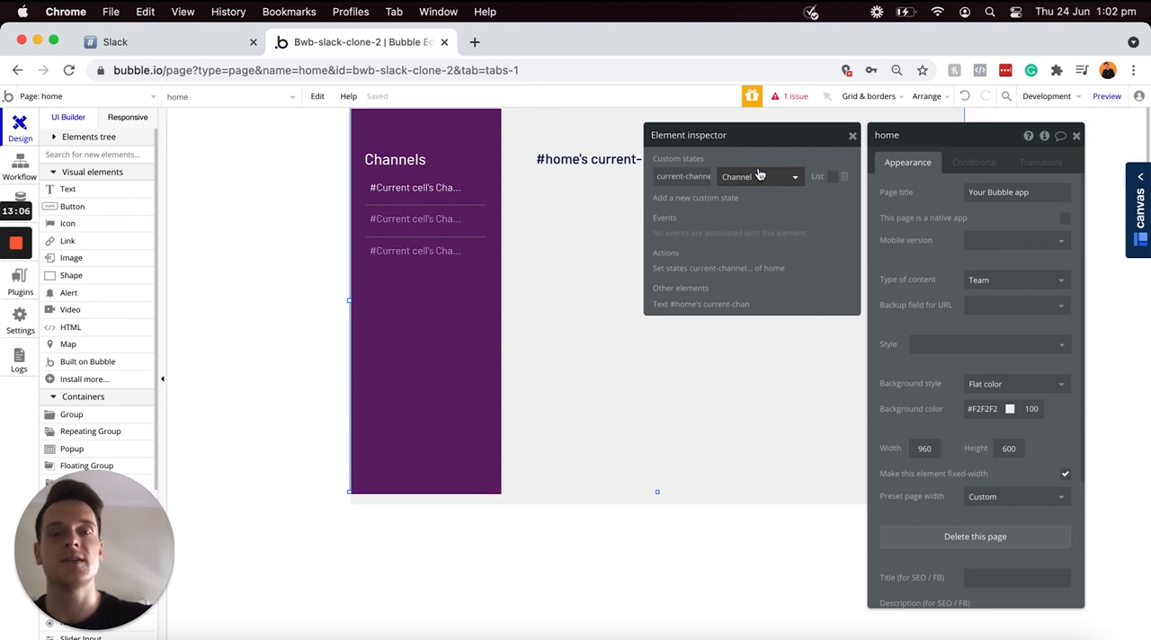
{"action": "left_click", "coordinate": [852, 136]}
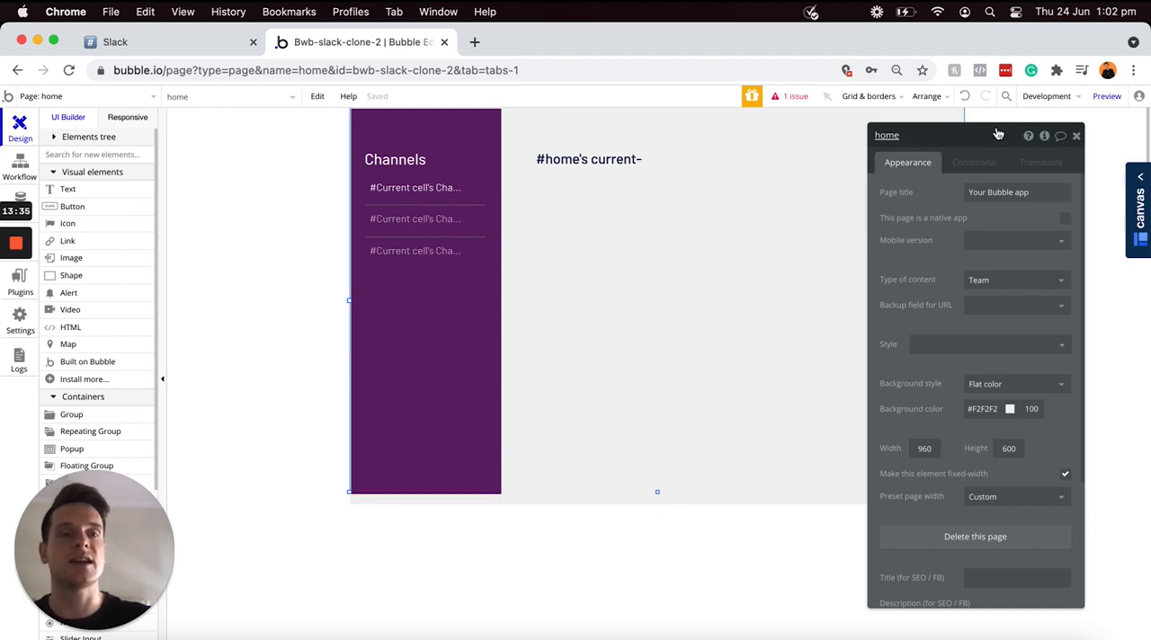
{"action": "mouse_move", "coordinate": [1046, 137]}
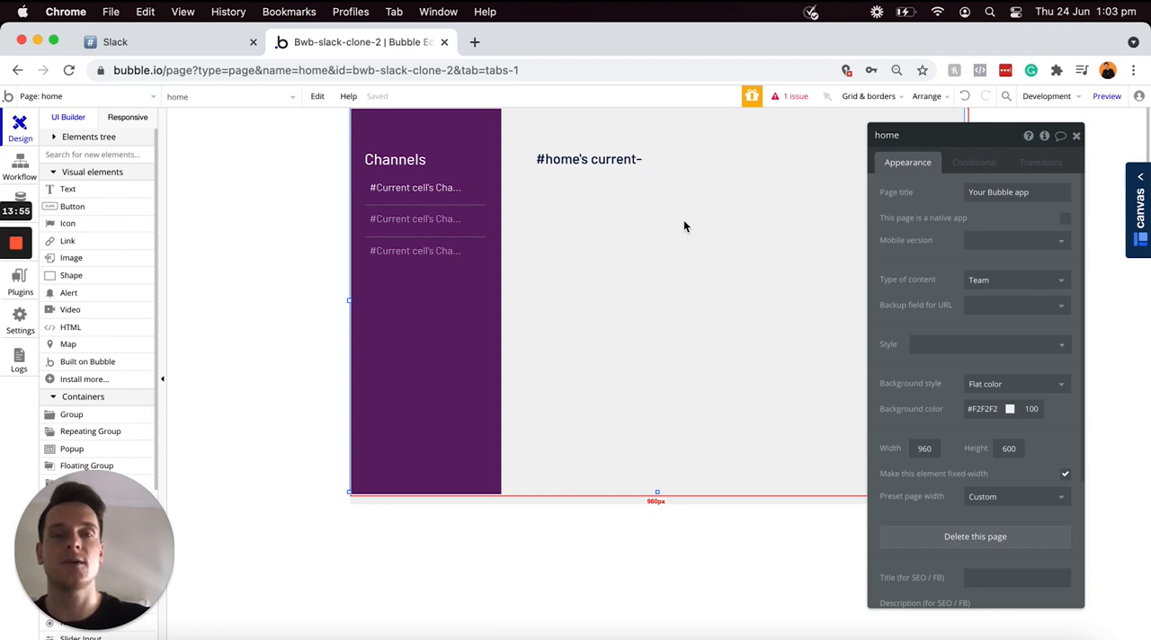
Create a Page is loaded workflow on the home page and add a Set state action to it.
{"action": "left_click", "coordinate": [21, 169]}
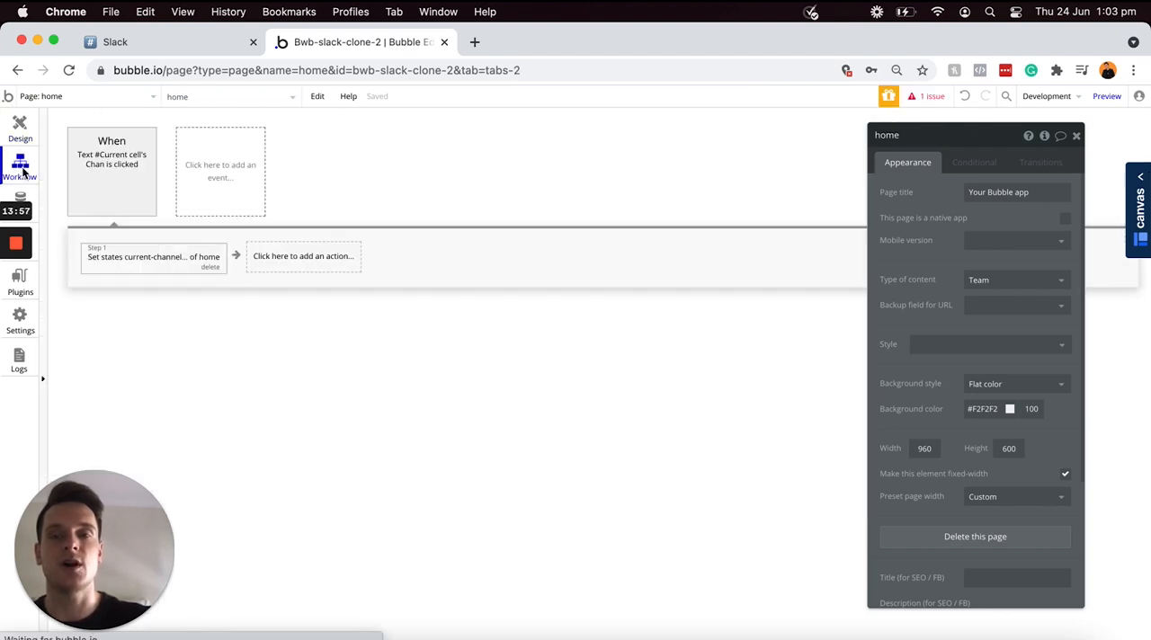
{"action": "left_click", "coordinate": [220, 171]}
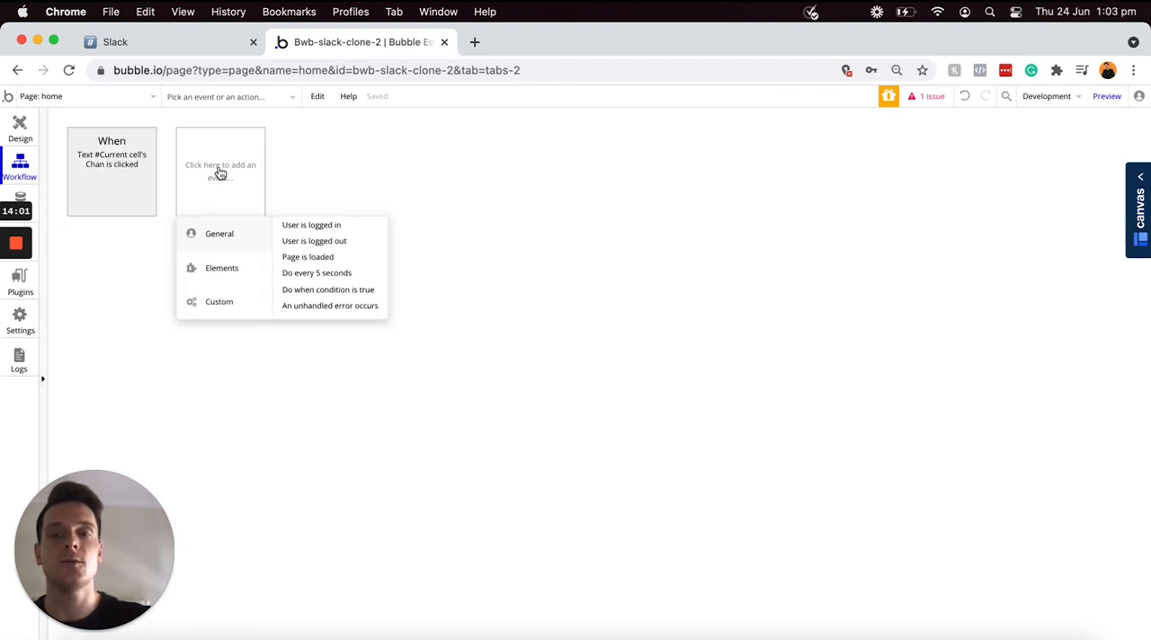
{"action": "left_click", "coordinate": [316, 258]}
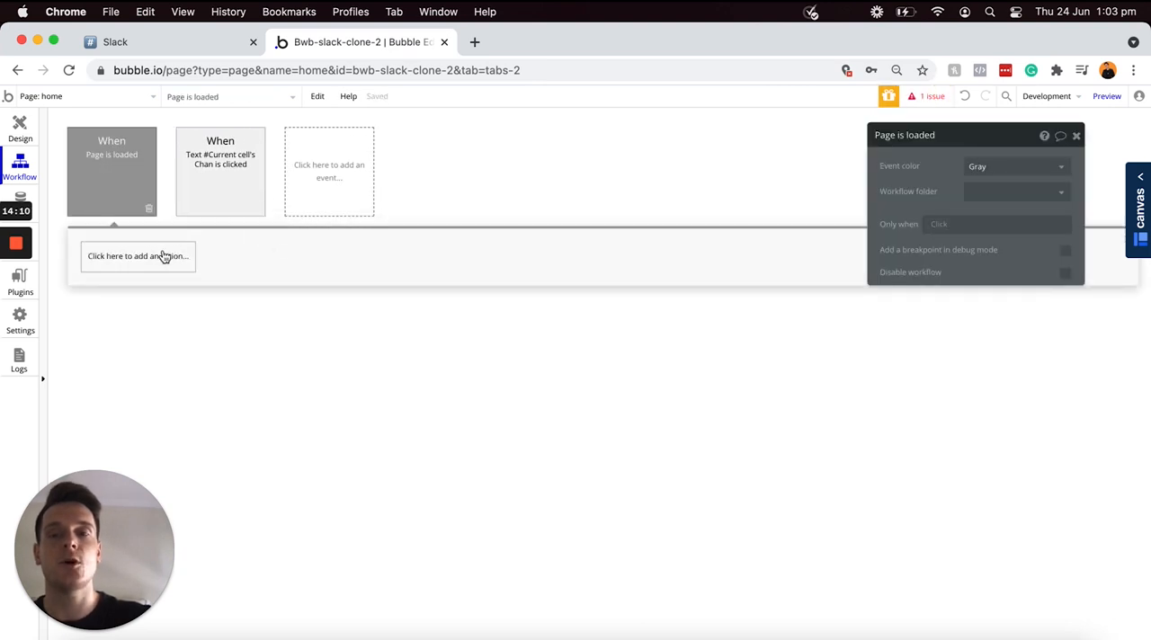
{"action": "left_click", "coordinate": [167, 257]}
{"action": "type", "text": "stat"}
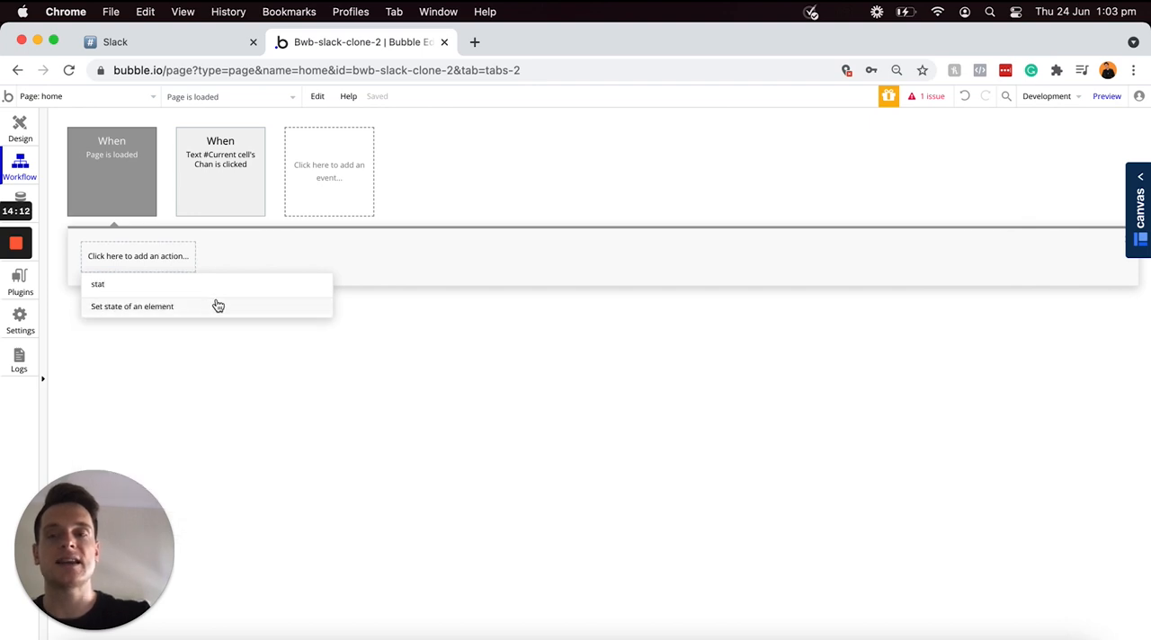
{"action": "left_click", "coordinate": [170, 312]}
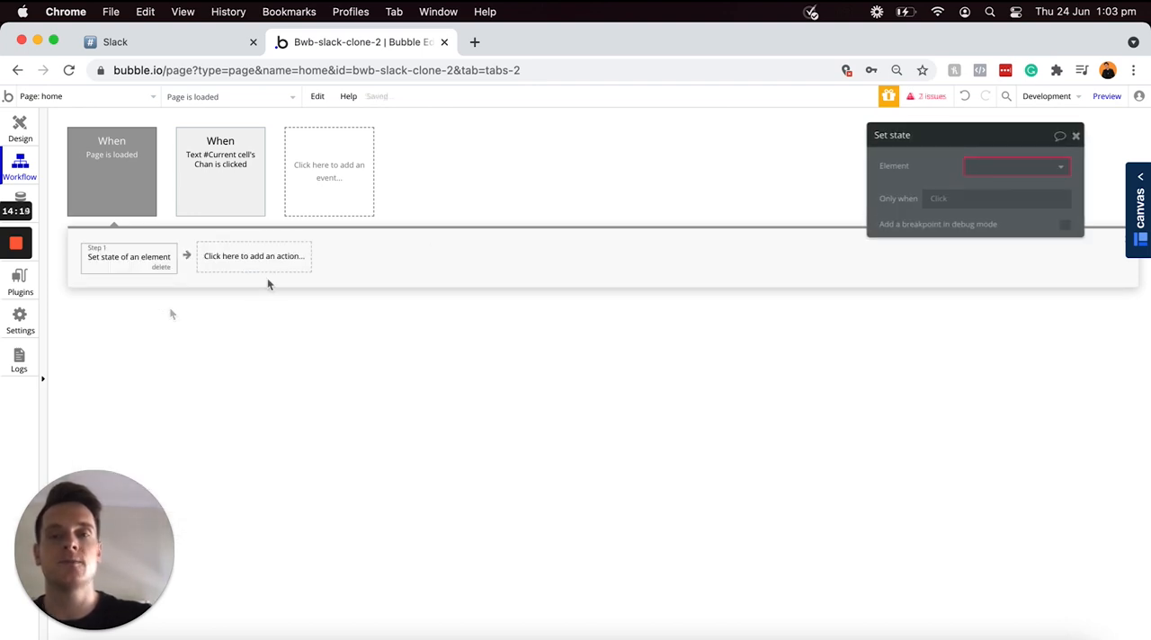
Set home's current-channel state to Current User's Channels-joined:first item on page load and return to the page design.
{"action": "left_click", "coordinate": [976, 166]}
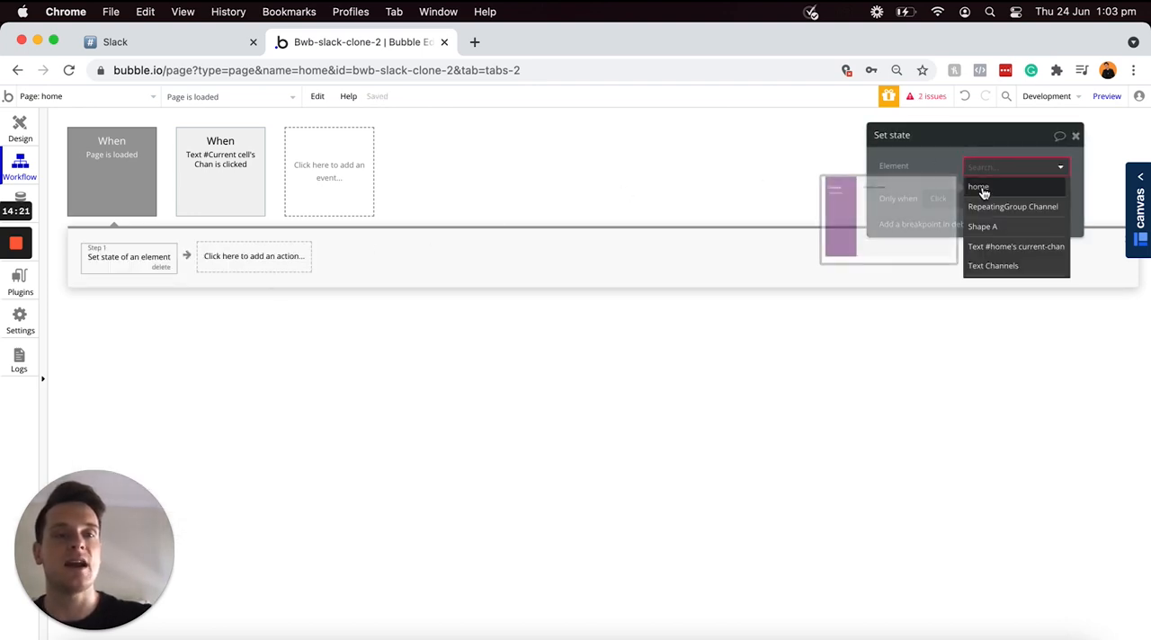
{"action": "left_click", "coordinate": [982, 188]}
{"action": "left_click", "coordinate": [984, 193]}
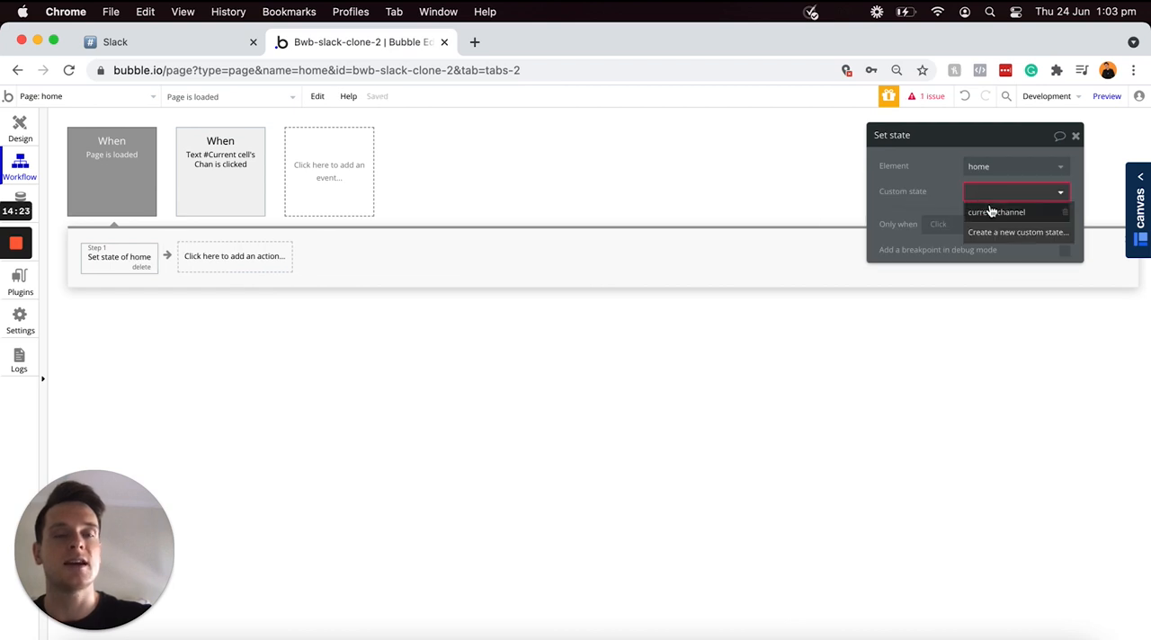
{"action": "left_click", "coordinate": [996, 216]}
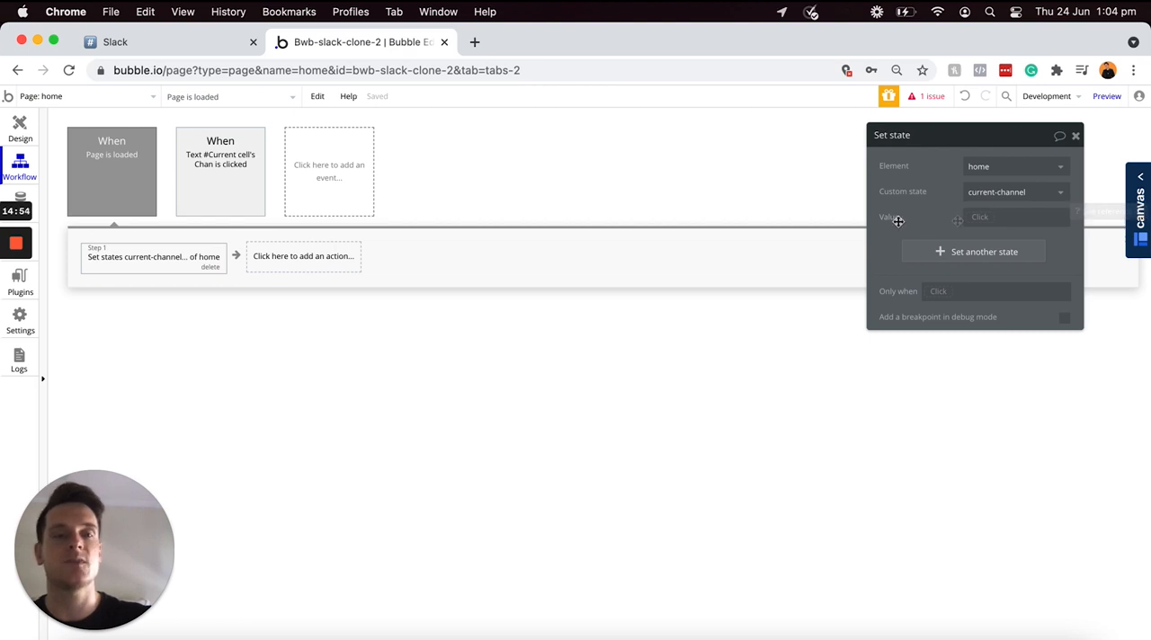
{"action": "left_click", "coordinate": [980, 220]}
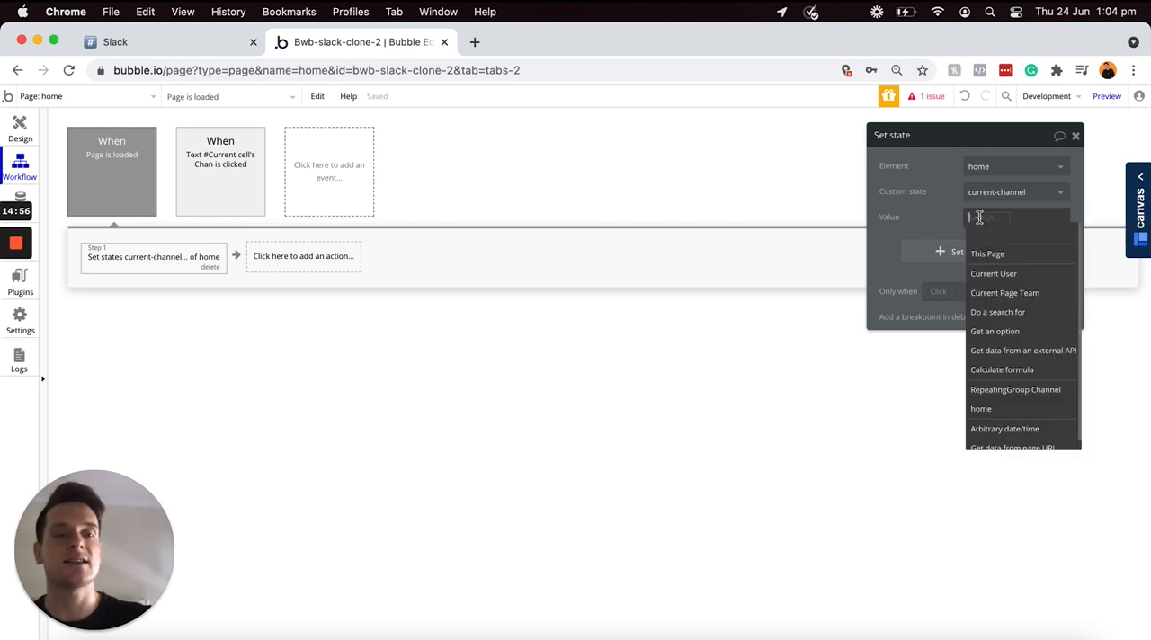
{"action": "left_click", "coordinate": [1001, 276]}
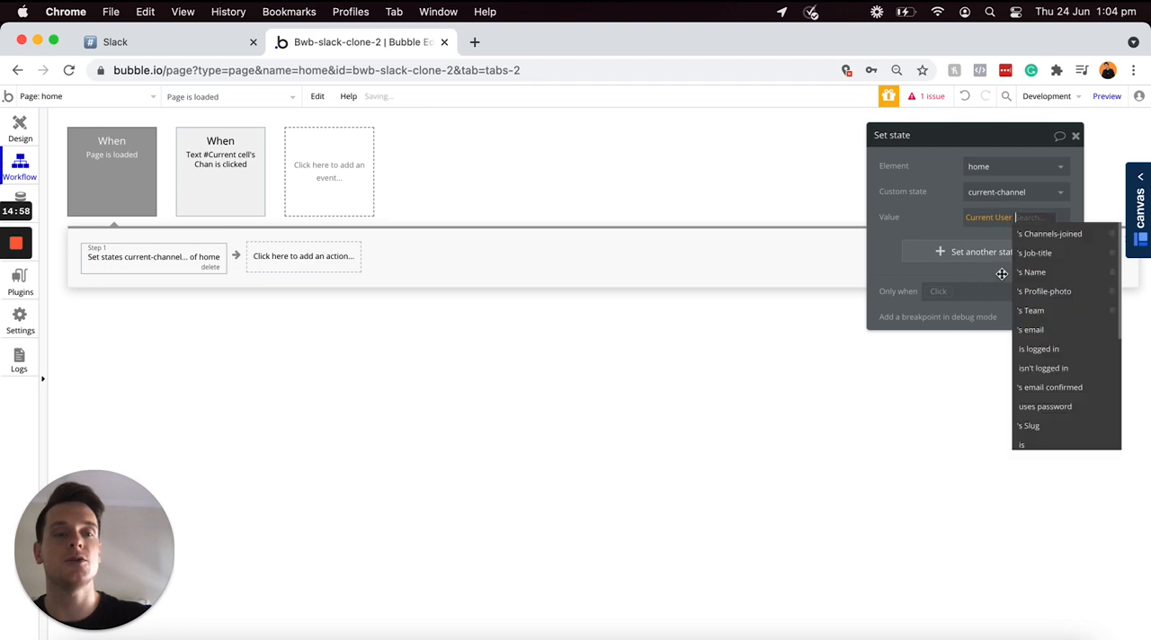
{"action": "left_click", "coordinate": [1045, 237]}
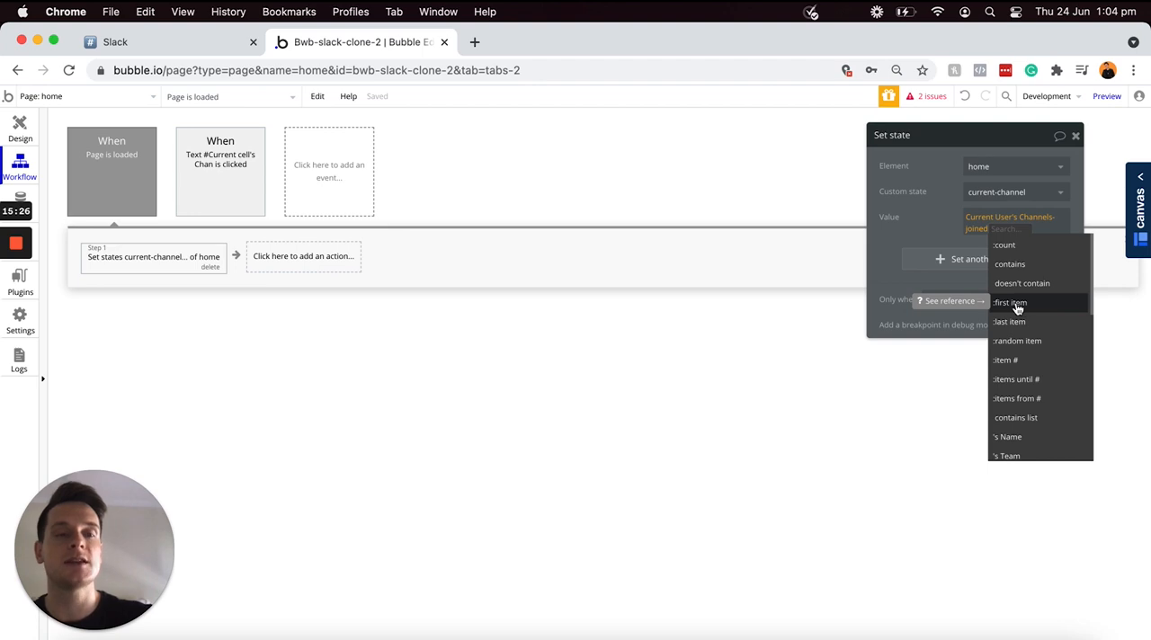
{"action": "left_click", "coordinate": [1019, 310]}
{"action": "left_click", "coordinate": [919, 227]}
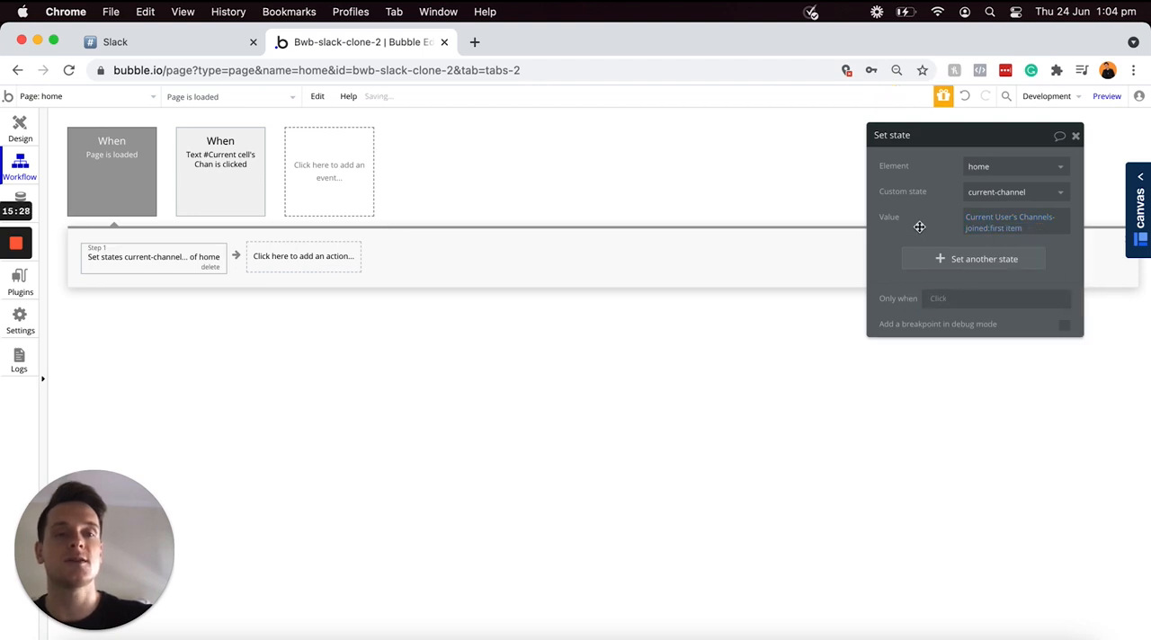
{"action": "left_click", "coordinate": [20, 127]}
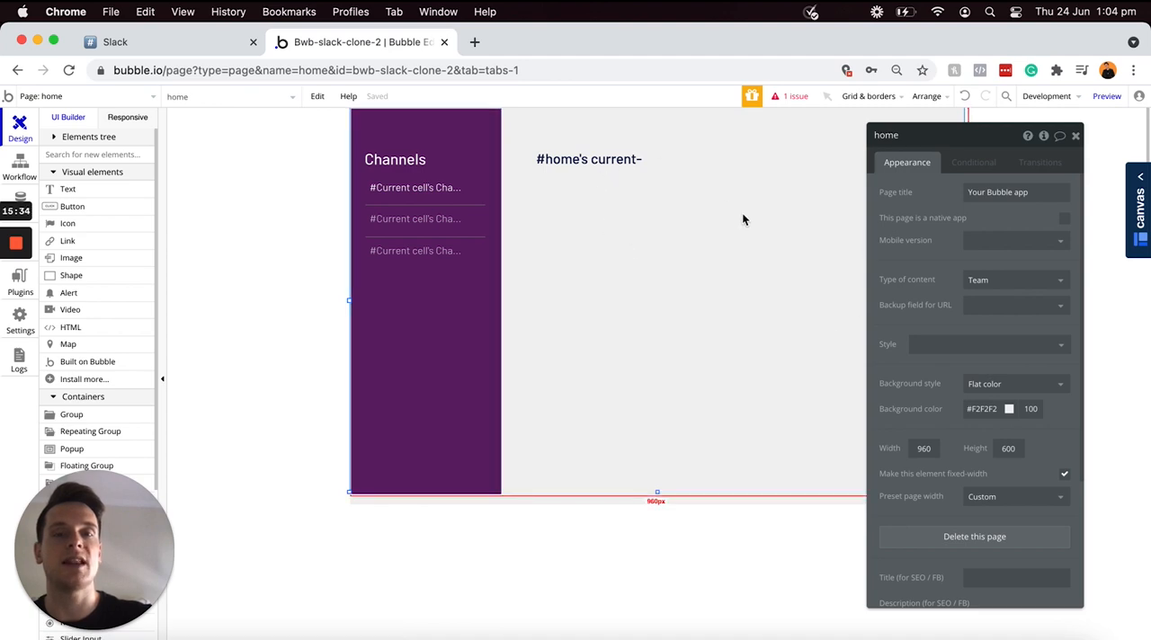
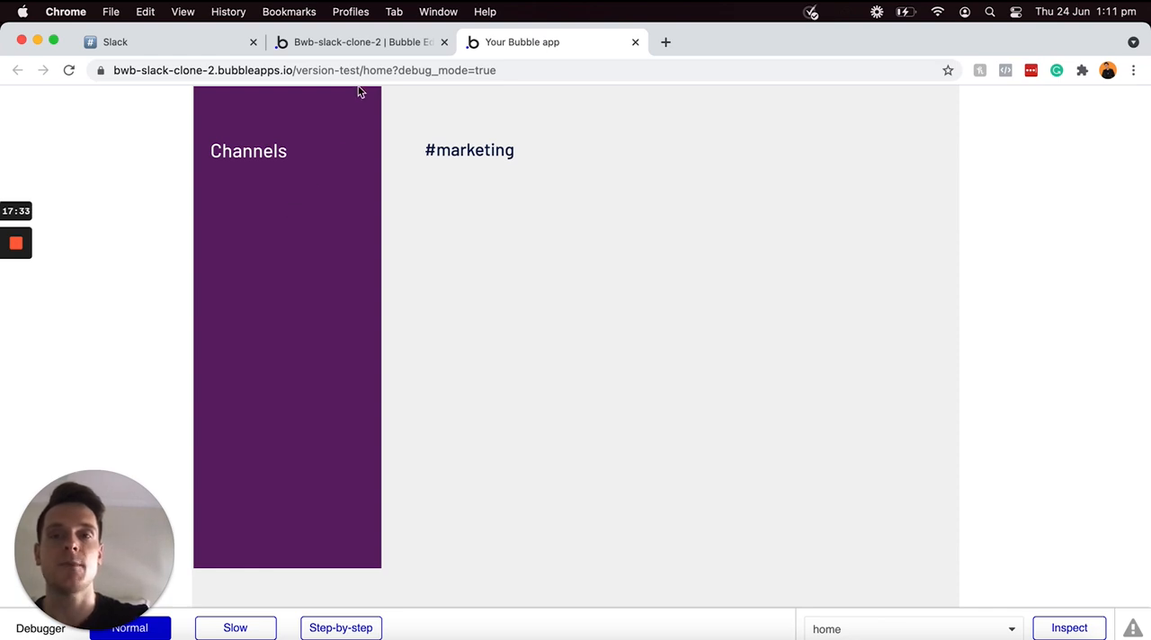
Switch to the Bubble editor, open the create-team page's Button Next - Step 1 workflow and review its Create a new Team action.
{"action": "left_click", "coordinate": [364, 42]}
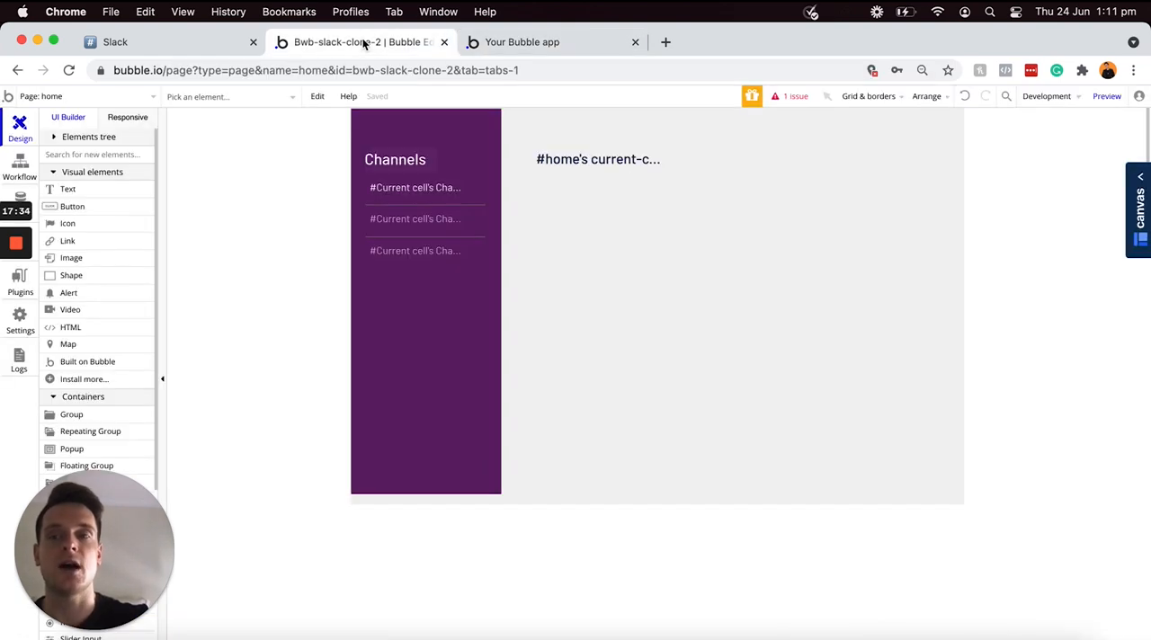
{"action": "left_click", "coordinate": [137, 97]}
{"action": "left_click", "coordinate": [258, 141]}
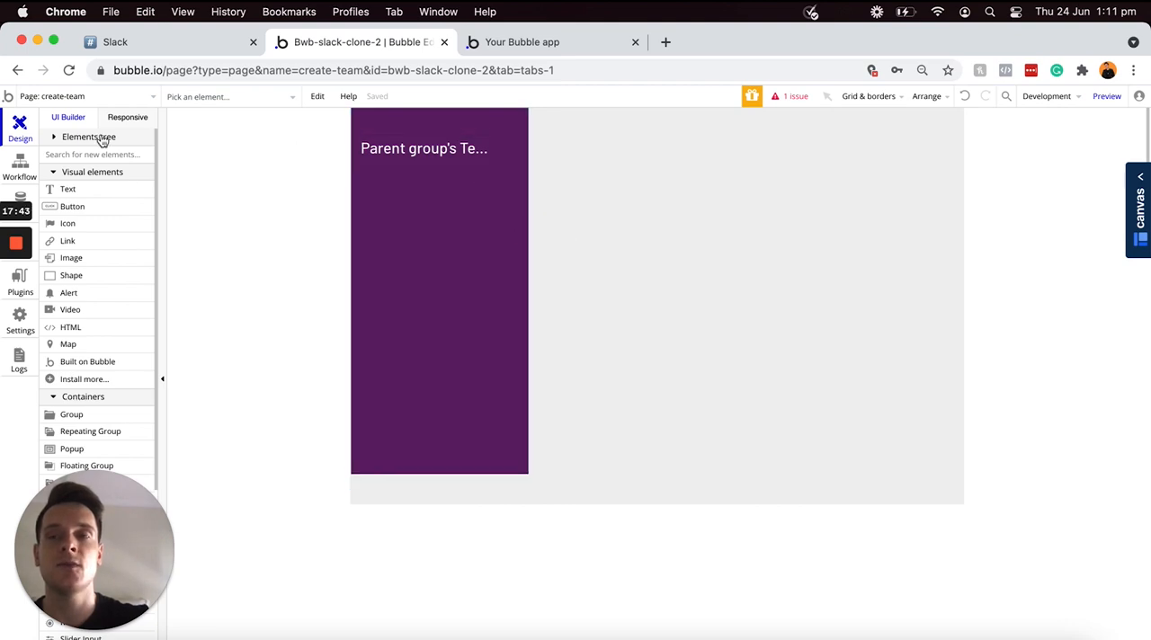
{"action": "left_click", "coordinate": [26, 169]}
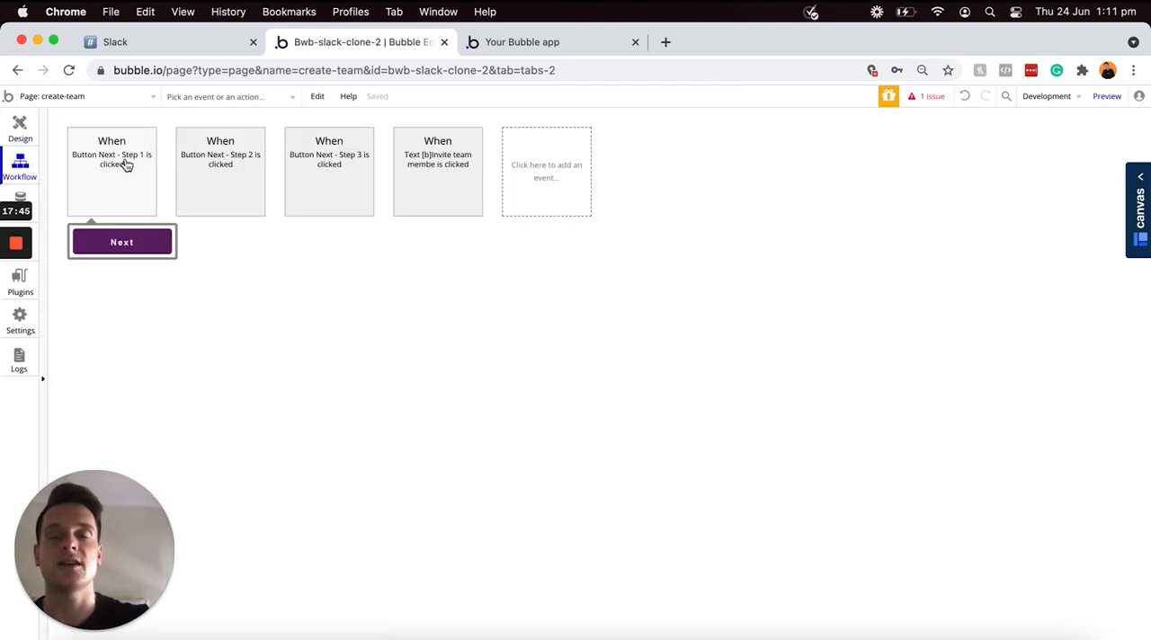
{"action": "left_click", "coordinate": [124, 163]}
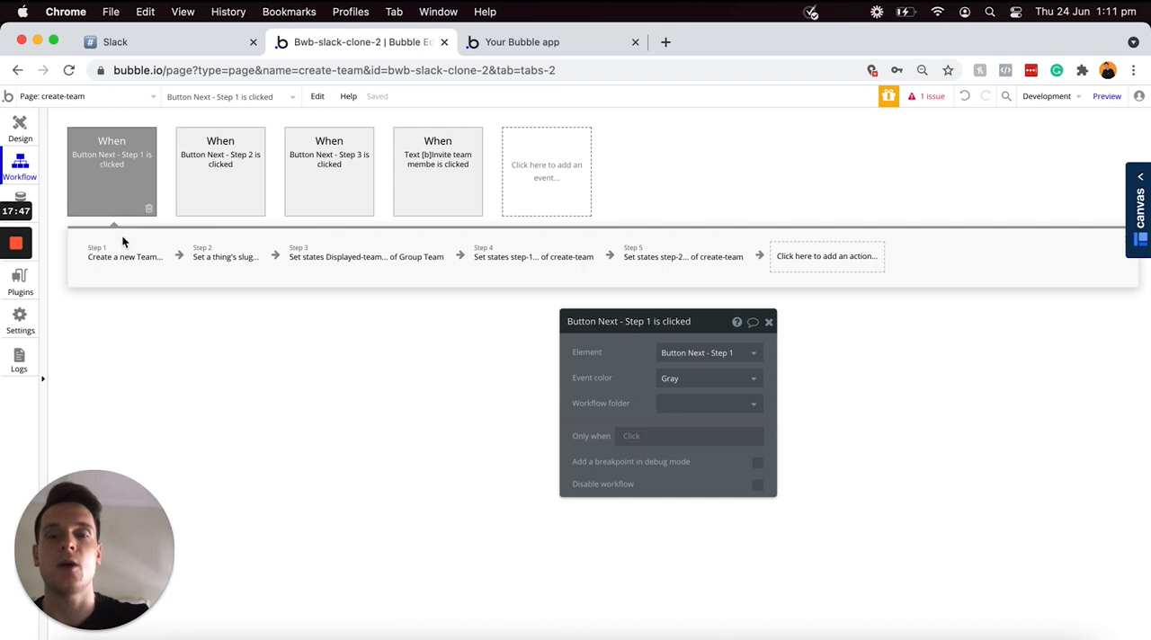
{"action": "left_click", "coordinate": [116, 268]}
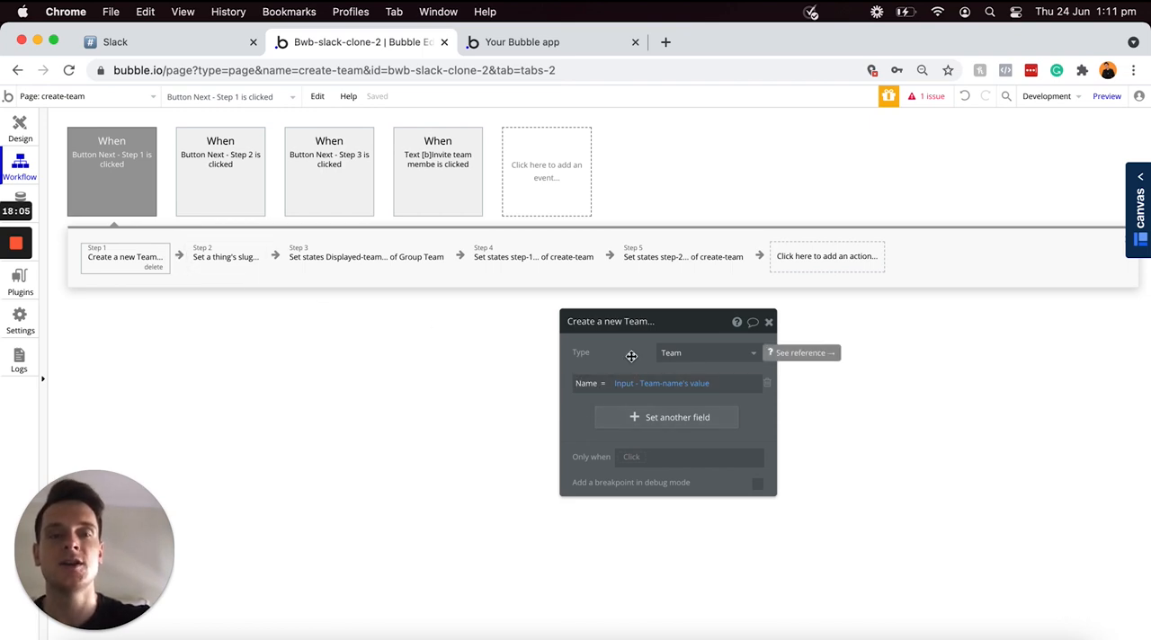
Add a Make changes to thing action to the end of the Button Next - Step 1 workflow, with Current User as the thing to change.
{"action": "left_click", "coordinate": [808, 263]}
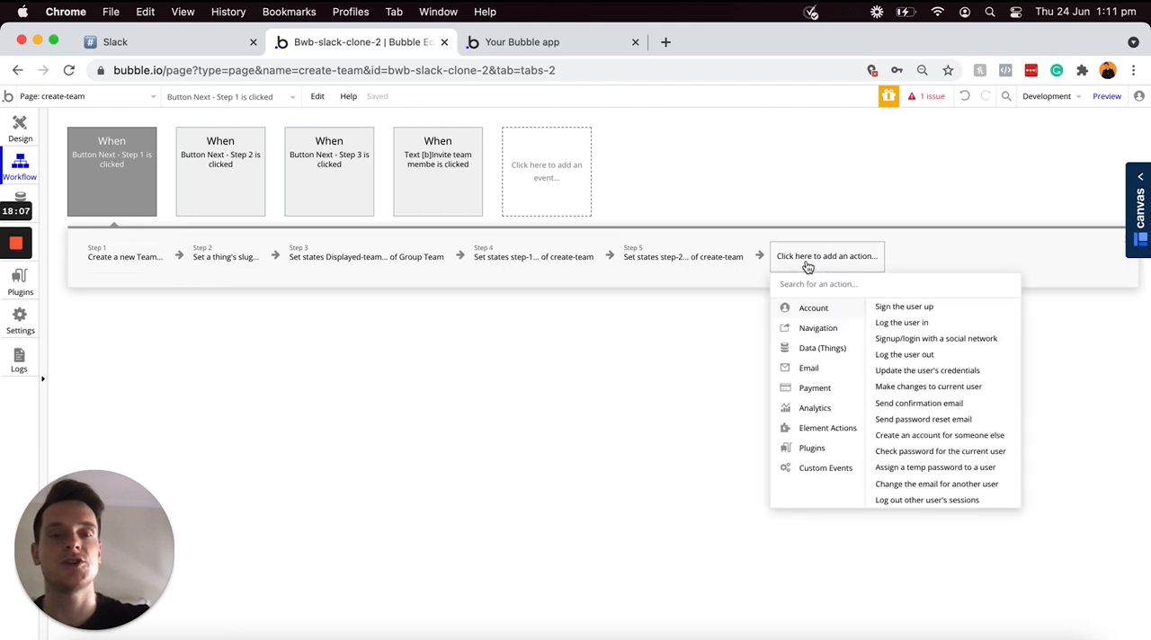
{"action": "mouse_move", "coordinate": [814, 347]}
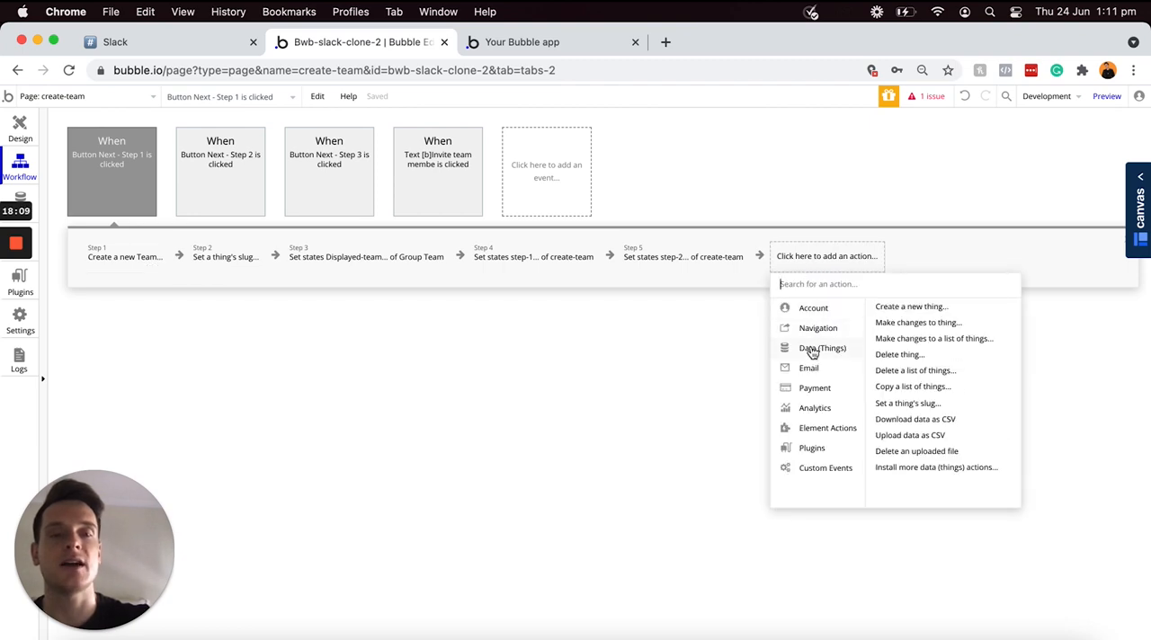
{"action": "left_click", "coordinate": [917, 322]}
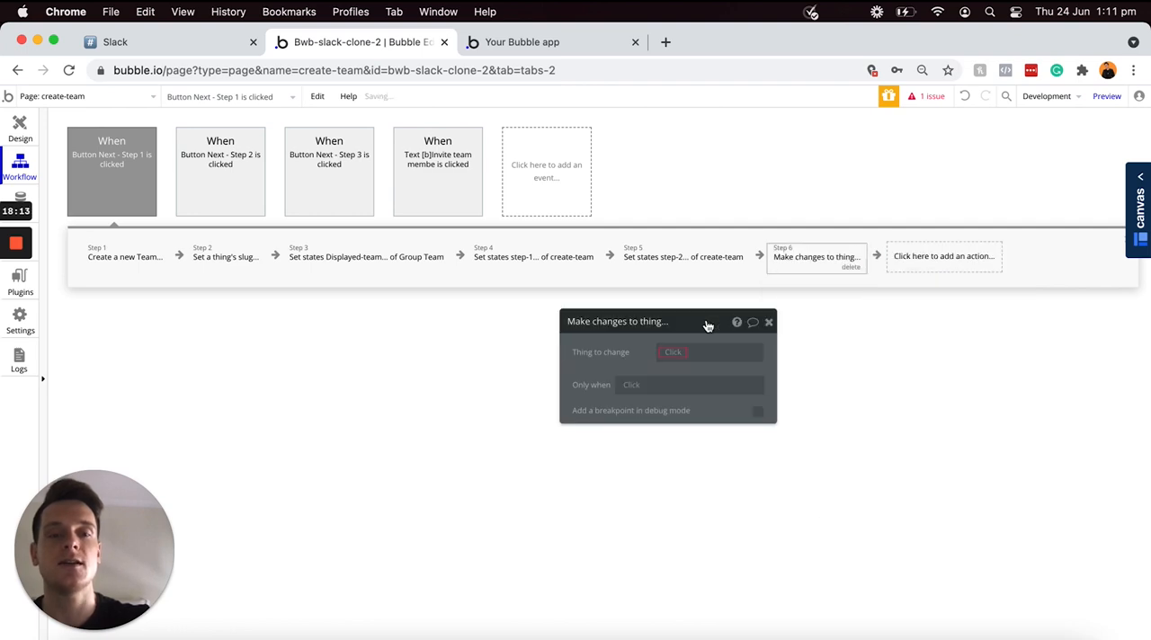
{"action": "left_click", "coordinate": [673, 351]}
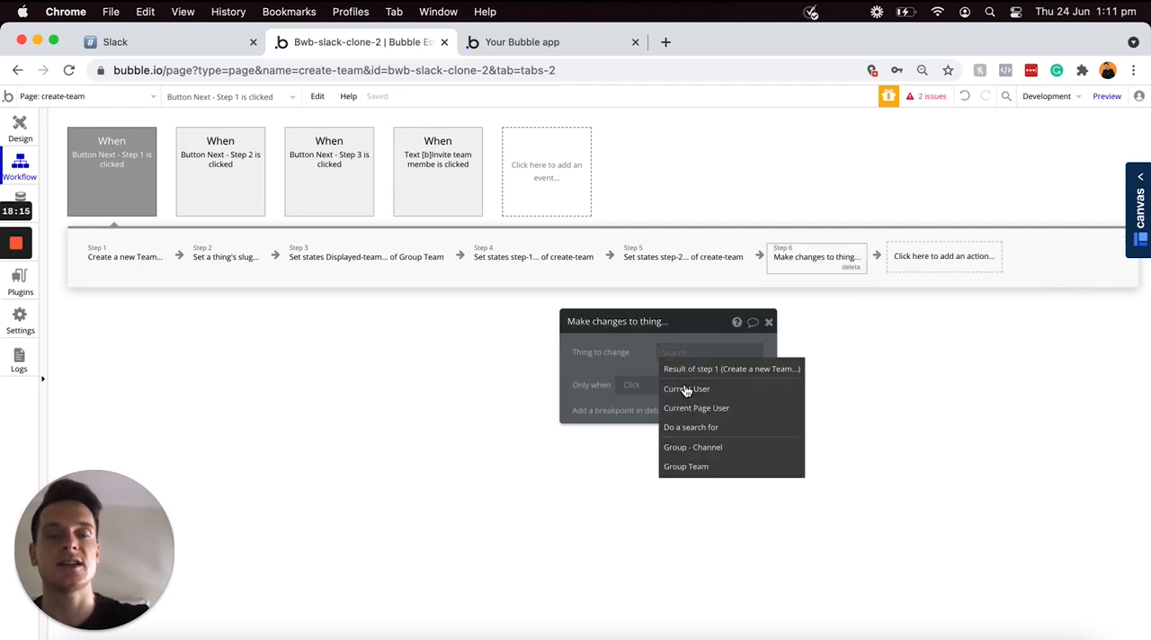
{"action": "left_click", "coordinate": [685, 389]}
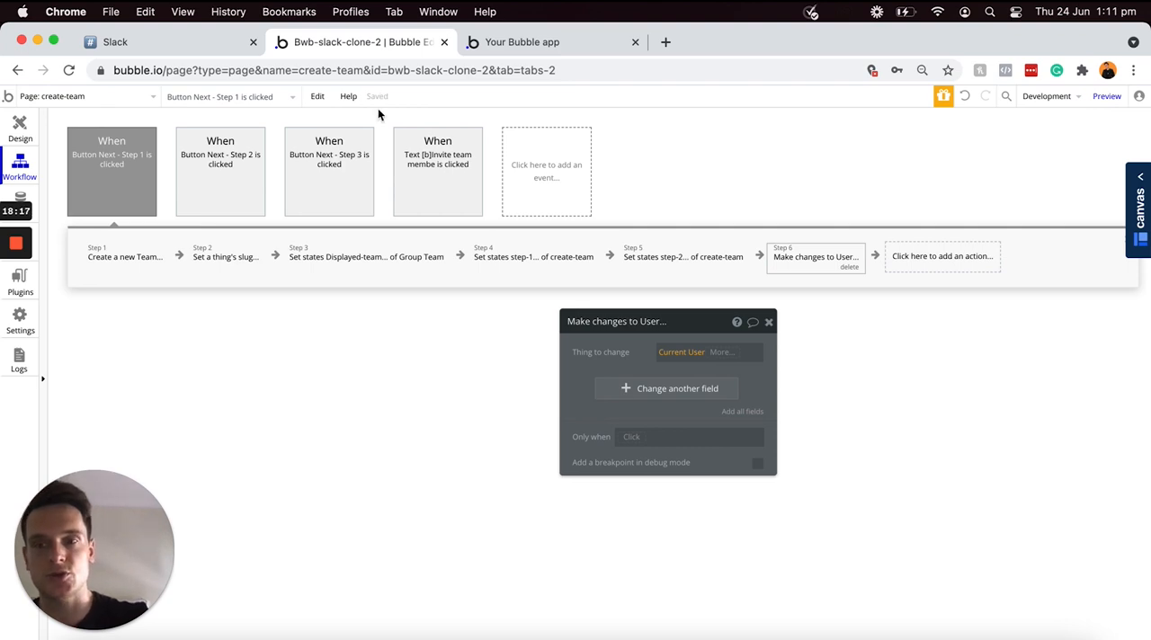
Set the user's Team field to Result of step 1 (Create a new Team...) in the Make changes to User action.
{"action": "left_click", "coordinate": [634, 390]}
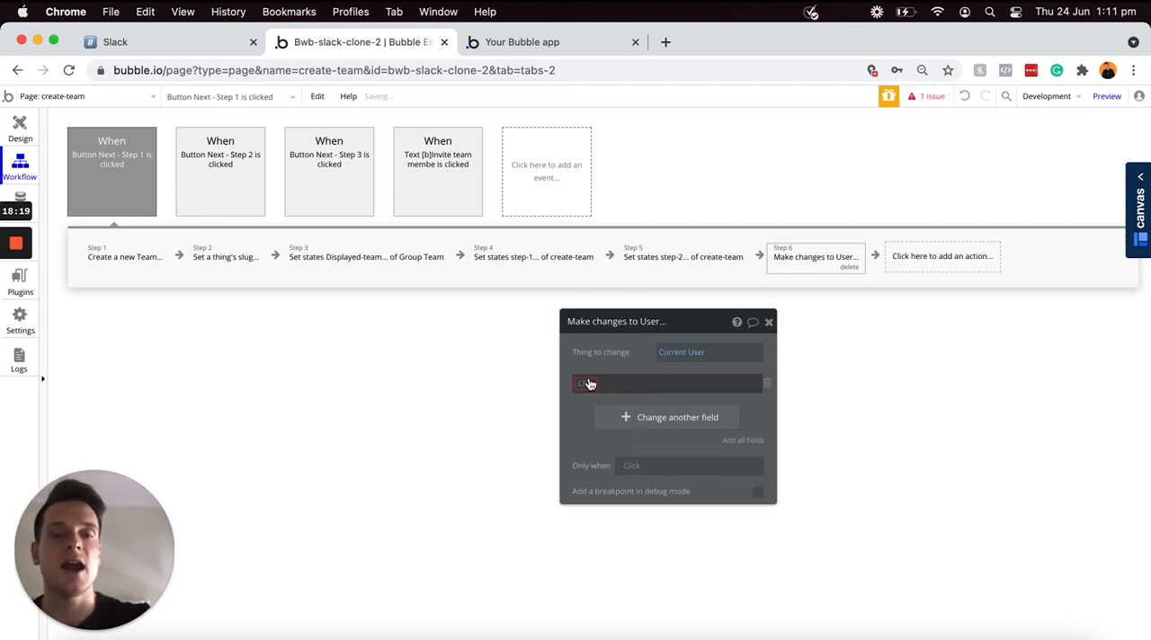
{"action": "left_click", "coordinate": [589, 384]}
{"action": "left_click", "coordinate": [604, 475]}
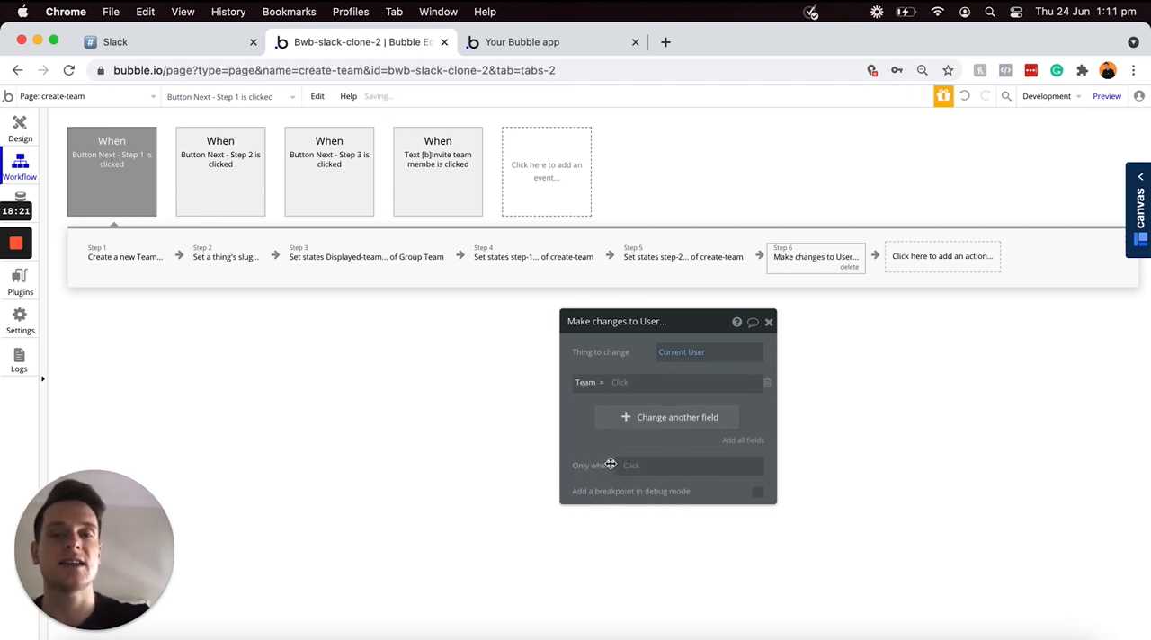
{"action": "left_click", "coordinate": [618, 382]}
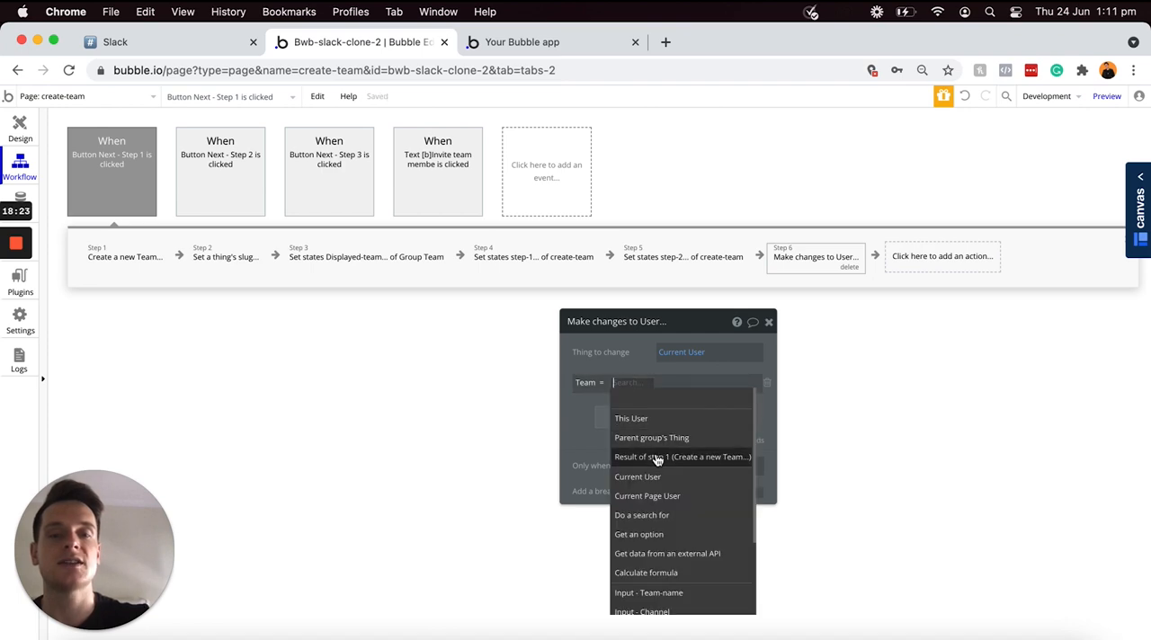
{"action": "left_click", "coordinate": [675, 459]}
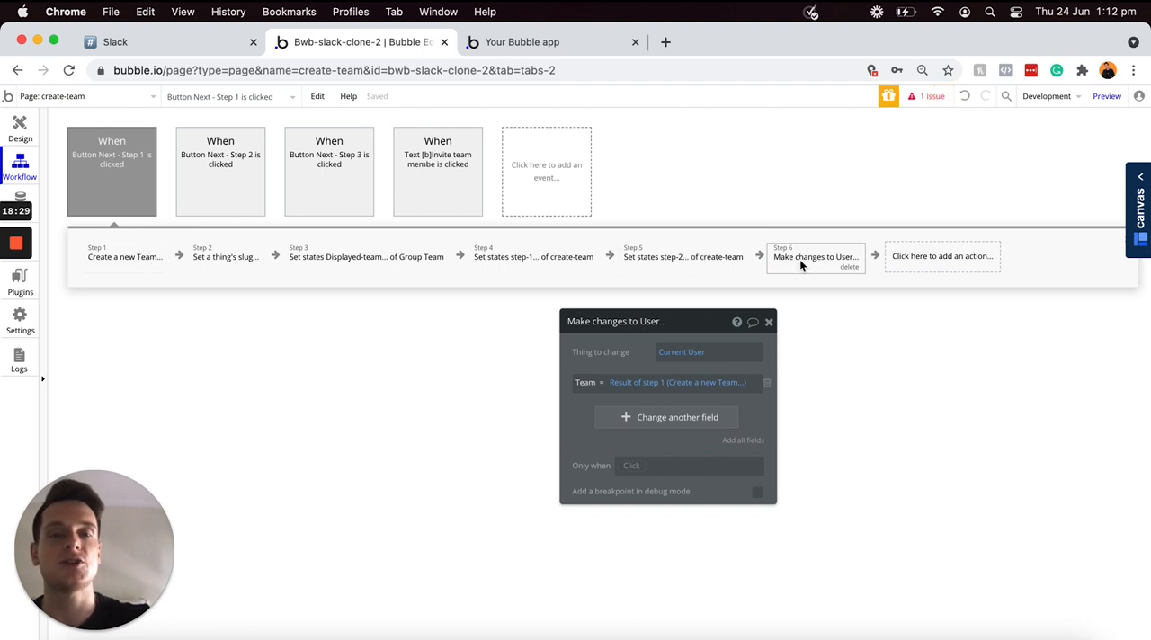
Move the Make changes to User action directly after the Set a thing's slug action, and check it against the Displayed-team Set state action.
{"action": "left_click_drag", "start_coordinate": [789, 263], "coordinate": [316, 259]}
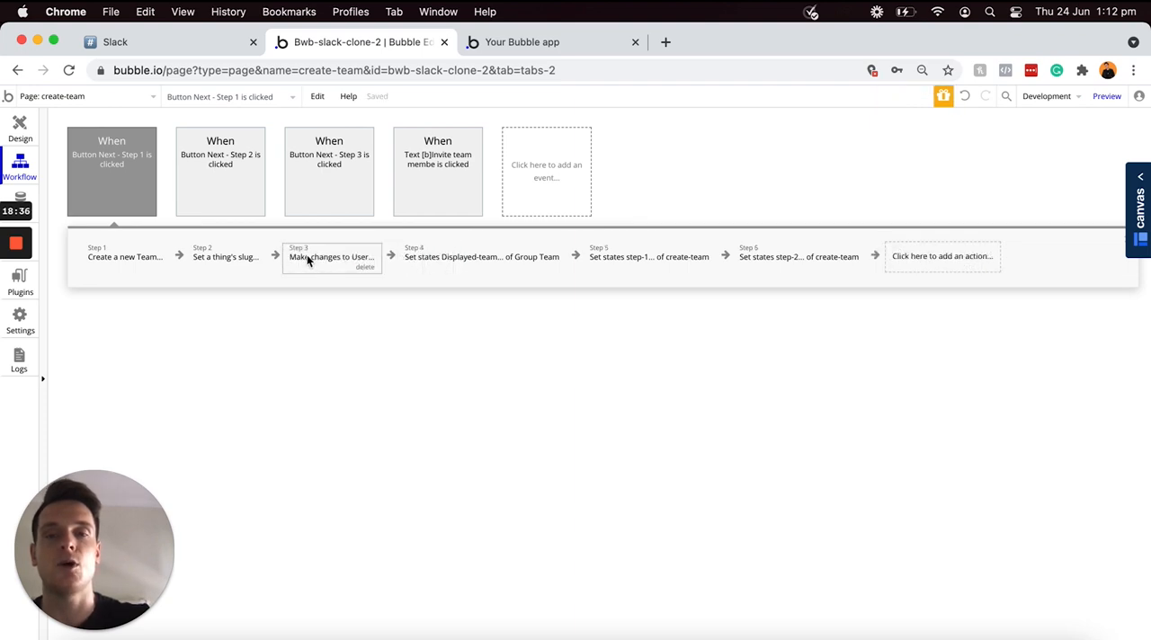
{"action": "left_click", "coordinate": [423, 266]}
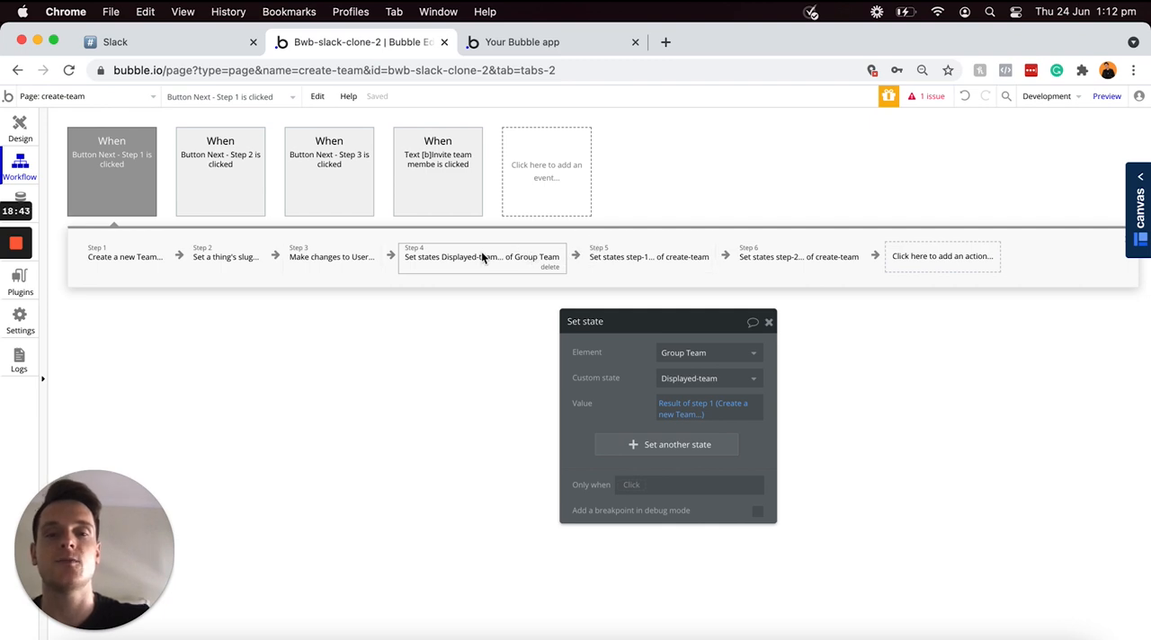
{"action": "left_click", "coordinate": [303, 261]}
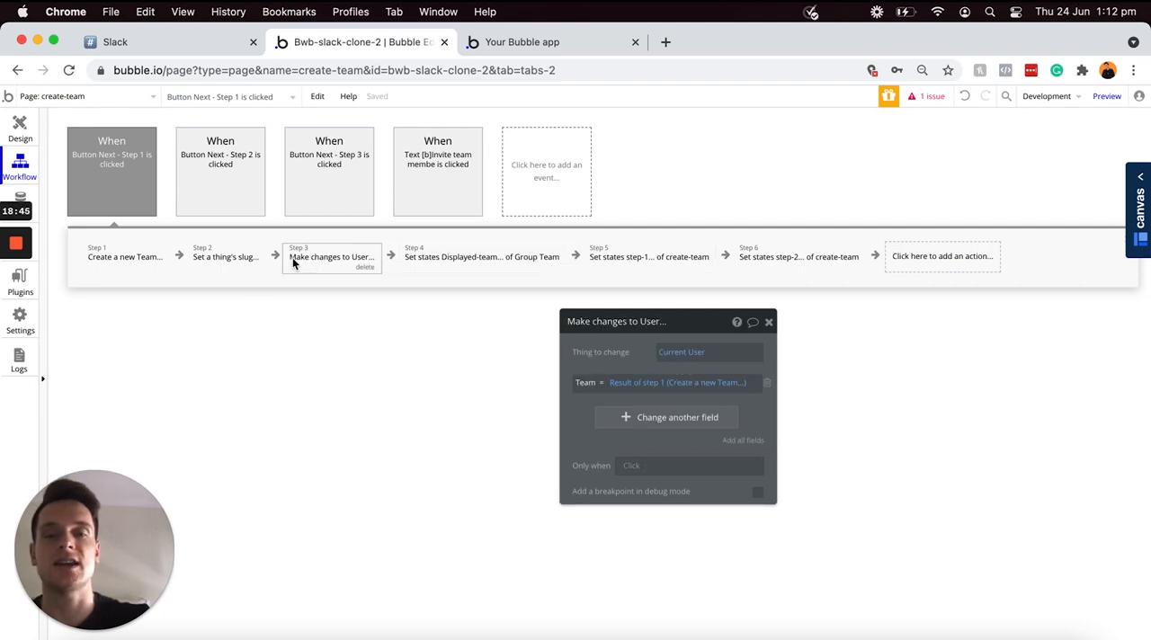
Return to the home page's design and open the page's properties to check its type of content.
{"action": "left_click", "coordinate": [147, 101]}
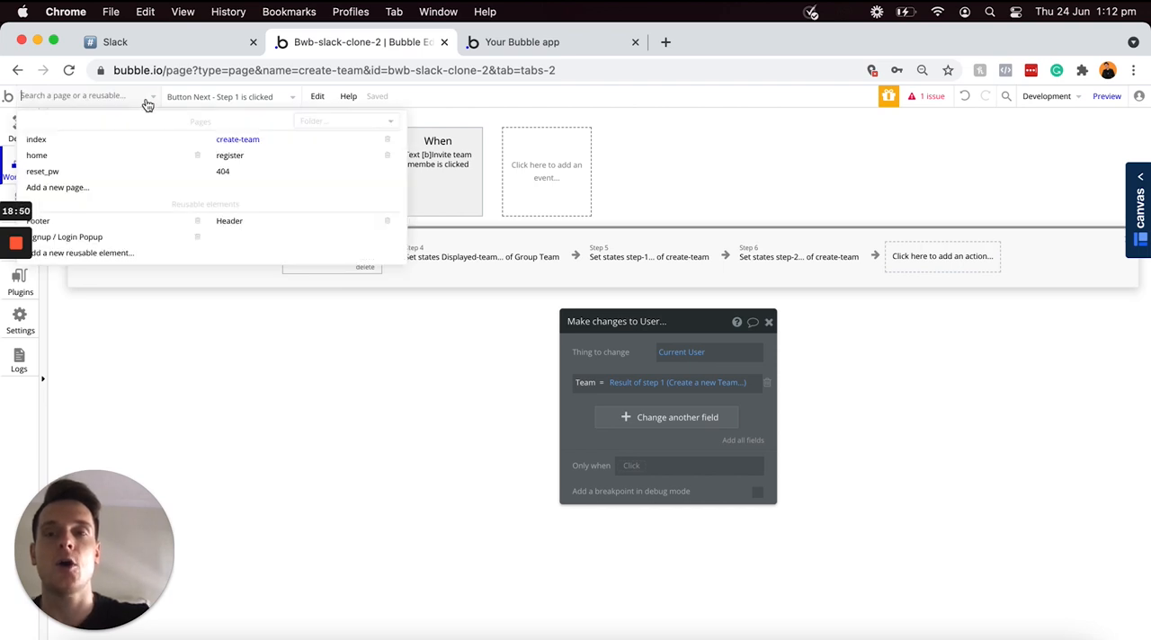
{"action": "left_click", "coordinate": [129, 158]}
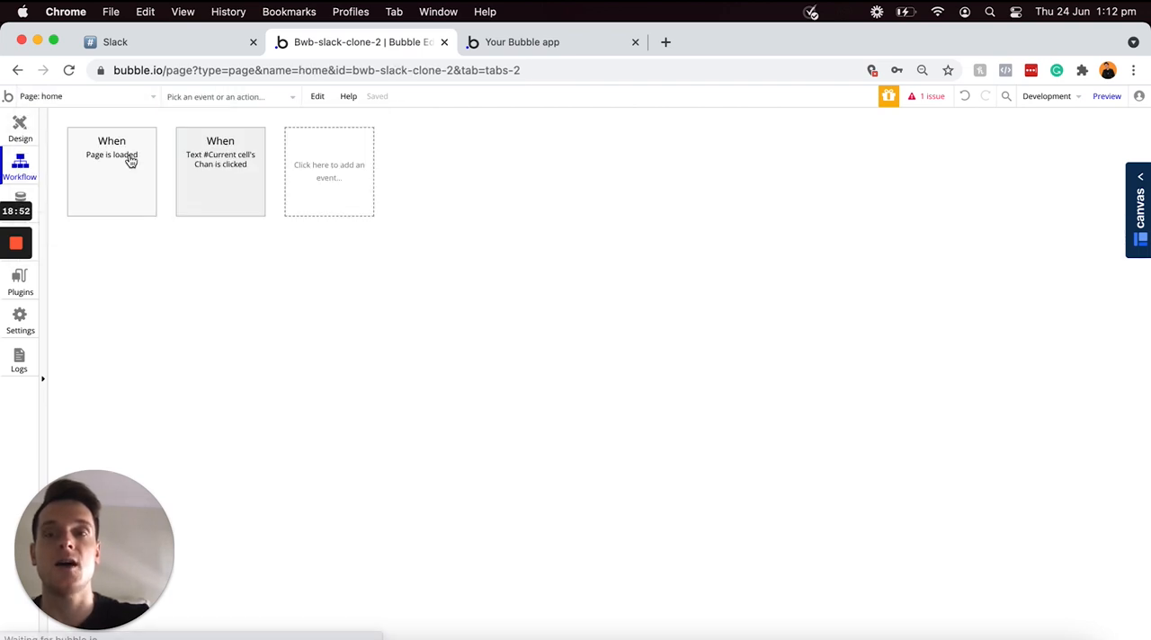
{"action": "left_click", "coordinate": [19, 129]}
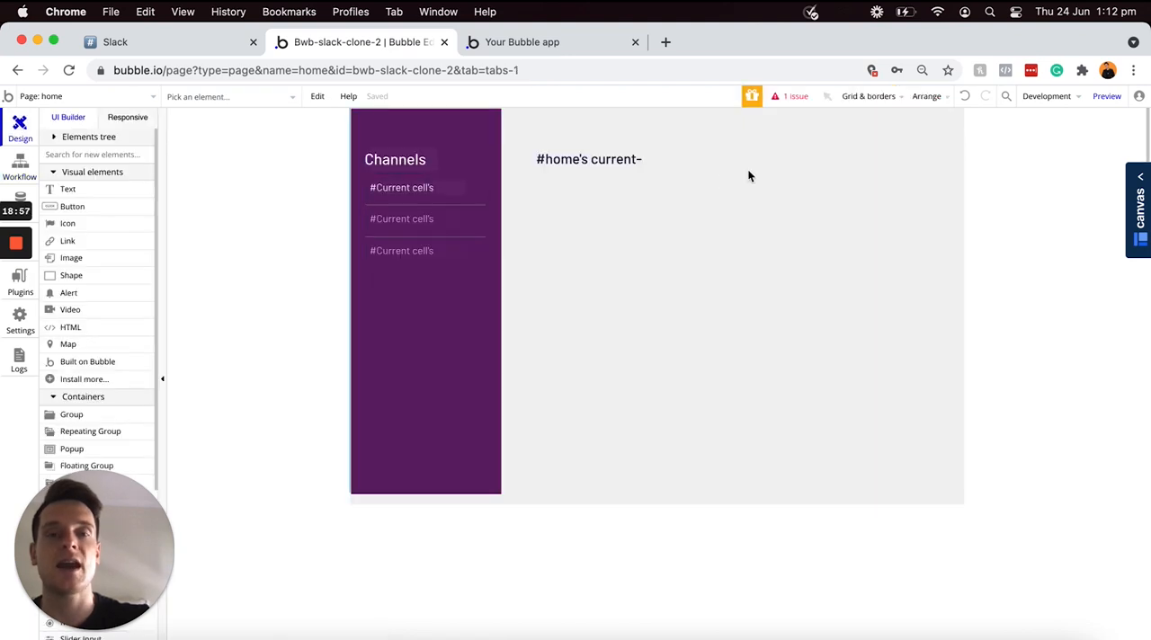
{"action": "left_click", "coordinate": [676, 199]}
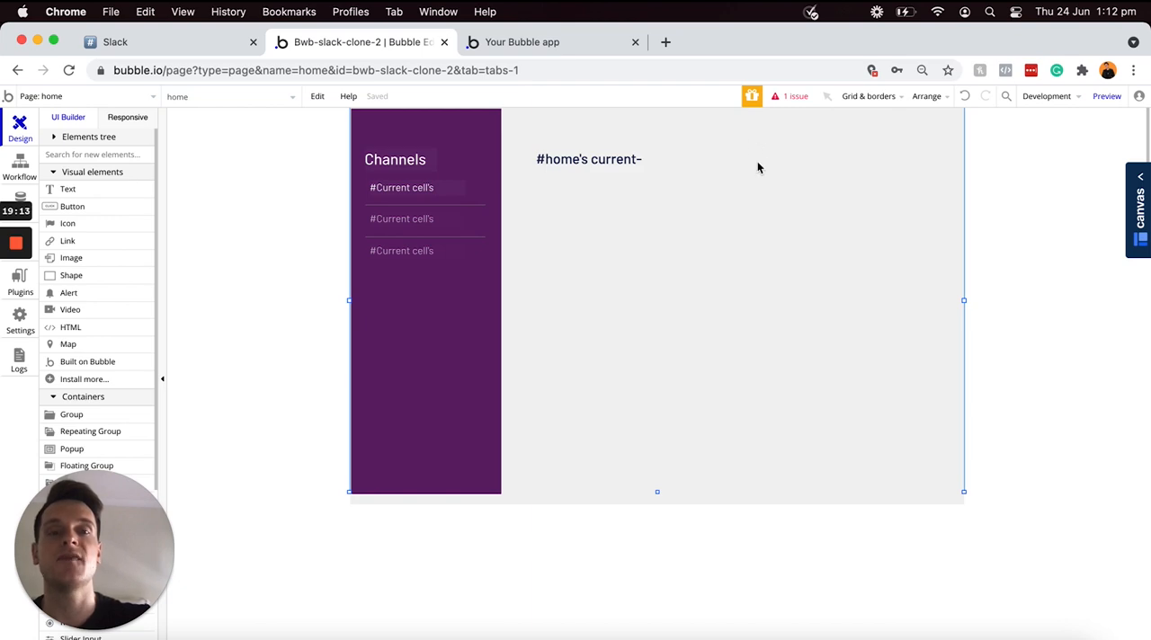
{"action": "double_click", "coordinate": [745, 226]}
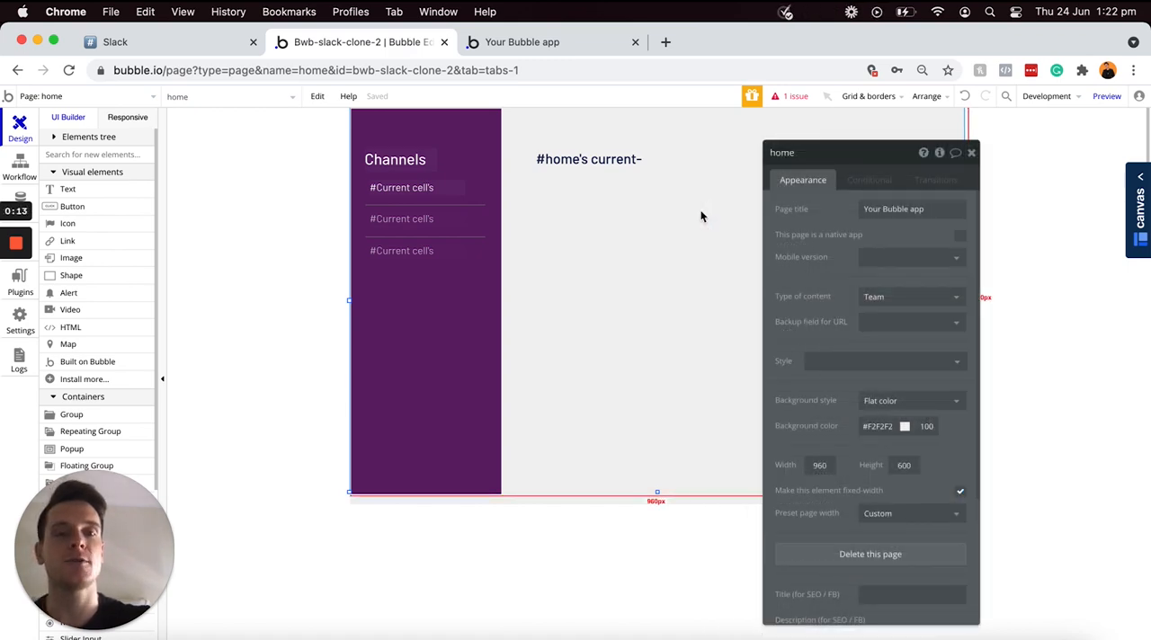
Review the Search for Channels constraints in the data source of the channel repeating group.
{"action": "left_click", "coordinate": [486, 213]}
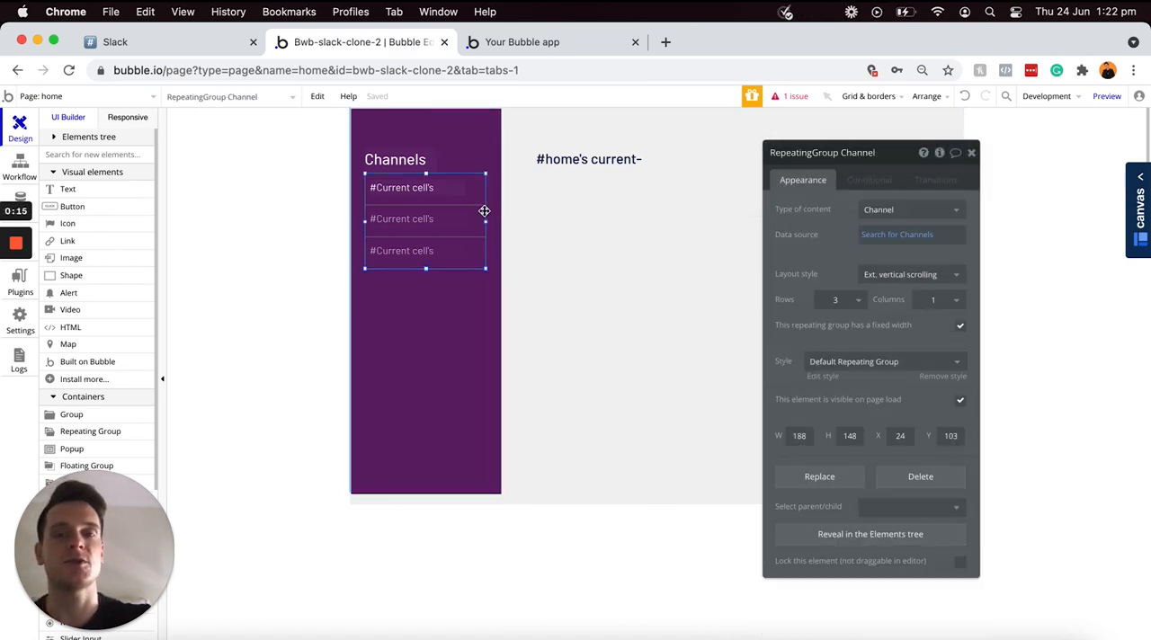
{"action": "left_click", "coordinate": [890, 237]}
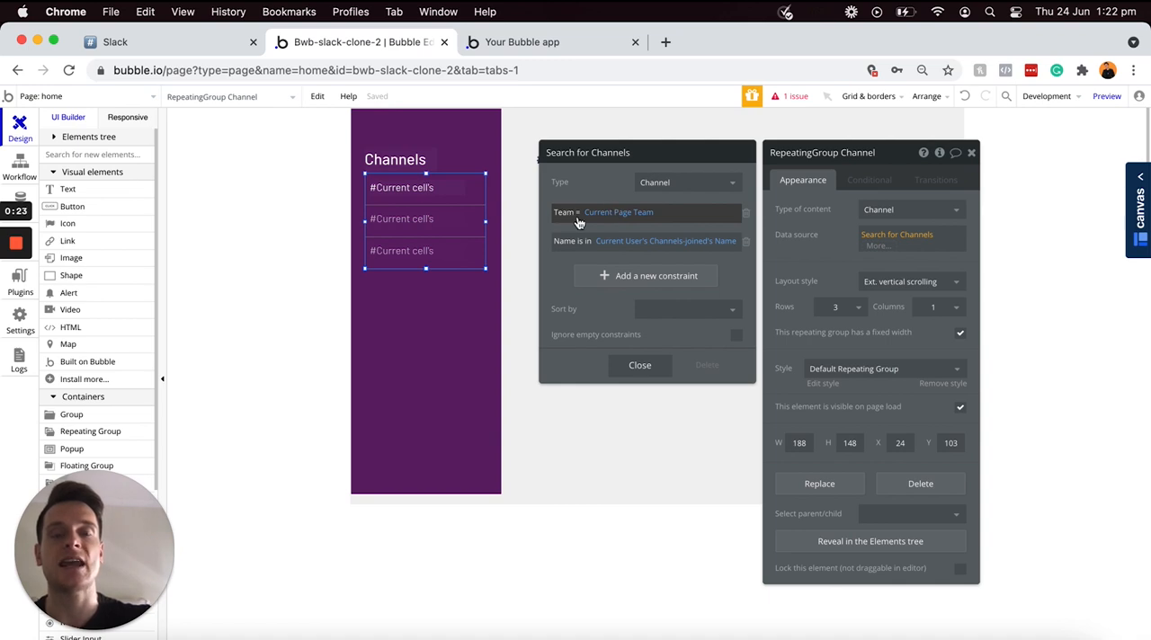
{"action": "left_click", "coordinate": [520, 200]}
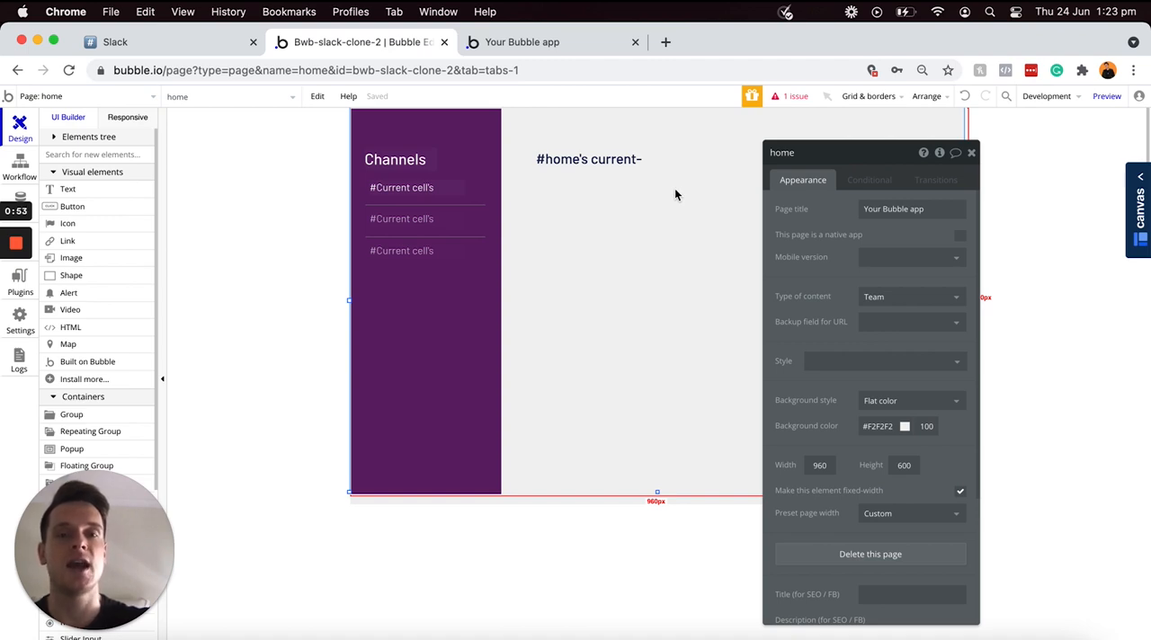
Check the Set state action in the home page's Page is loaded workflow and add a Go to page action after it.
{"action": "left_click", "coordinate": [21, 169]}
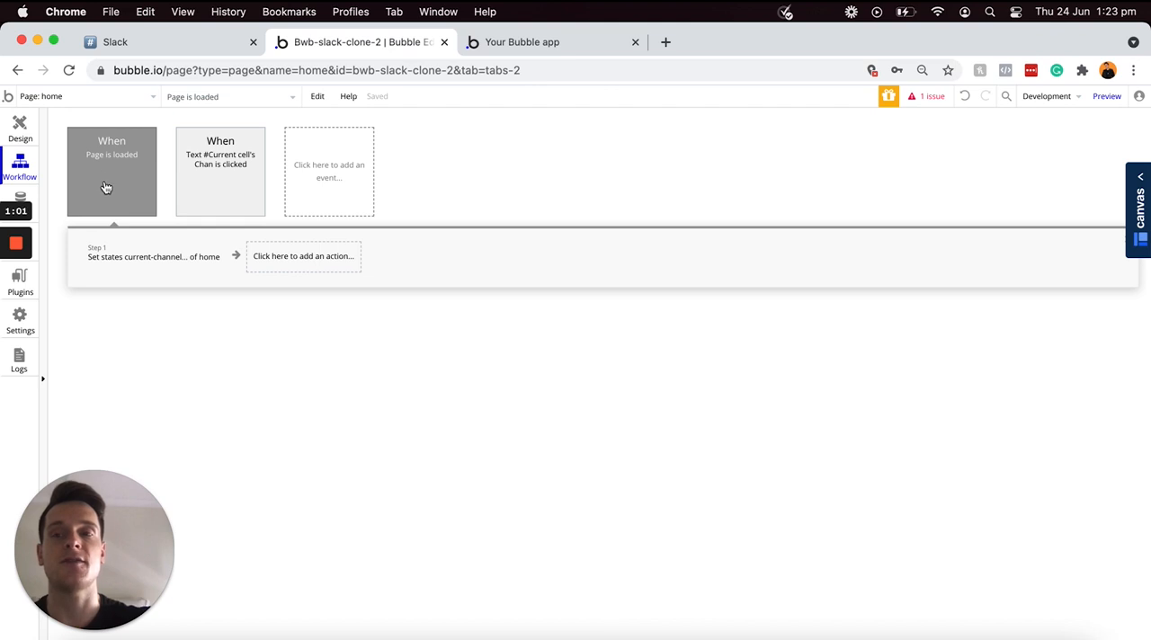
{"action": "left_click", "coordinate": [127, 257]}
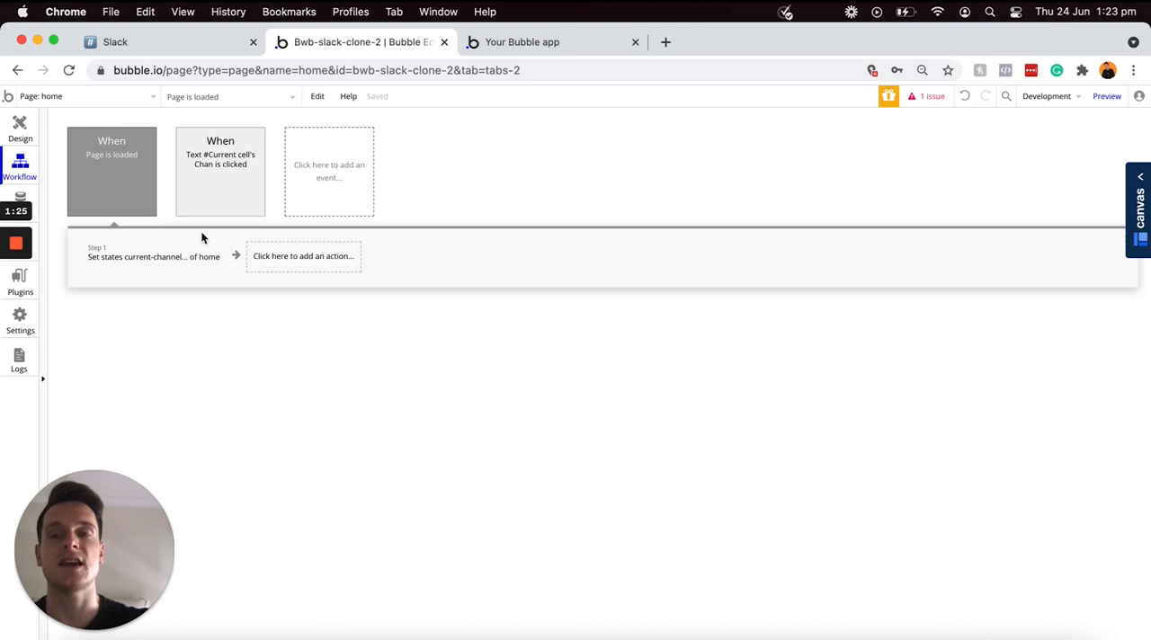
{"action": "left_click", "coordinate": [263, 258]}
{"action": "mouse_move", "coordinate": [282, 331]}
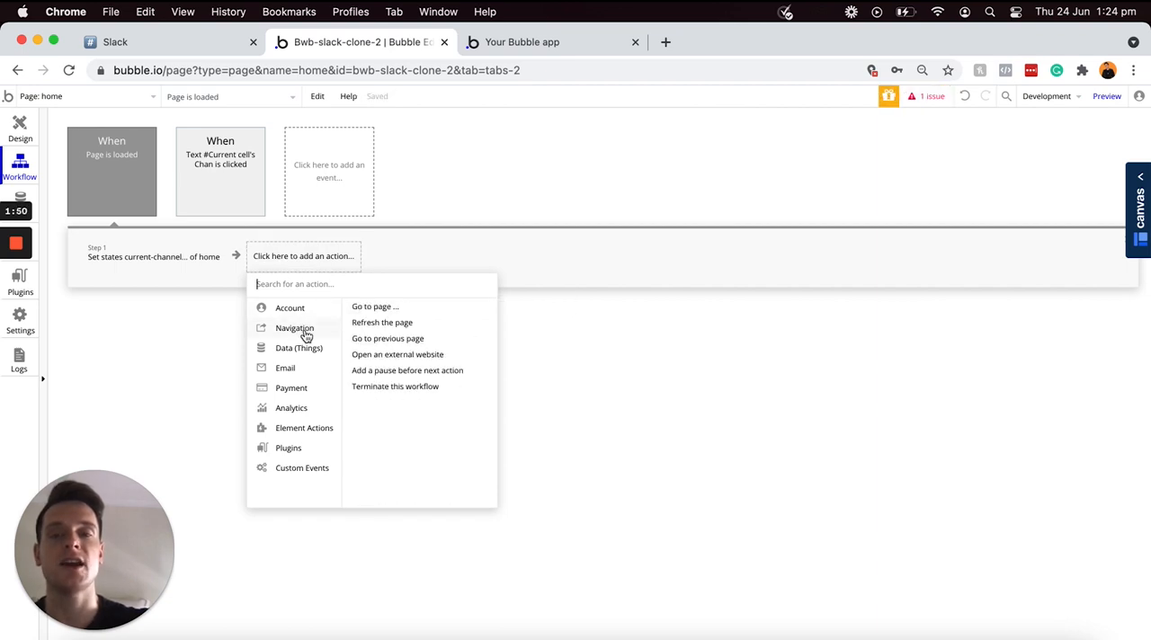
{"action": "left_click", "coordinate": [385, 306]}
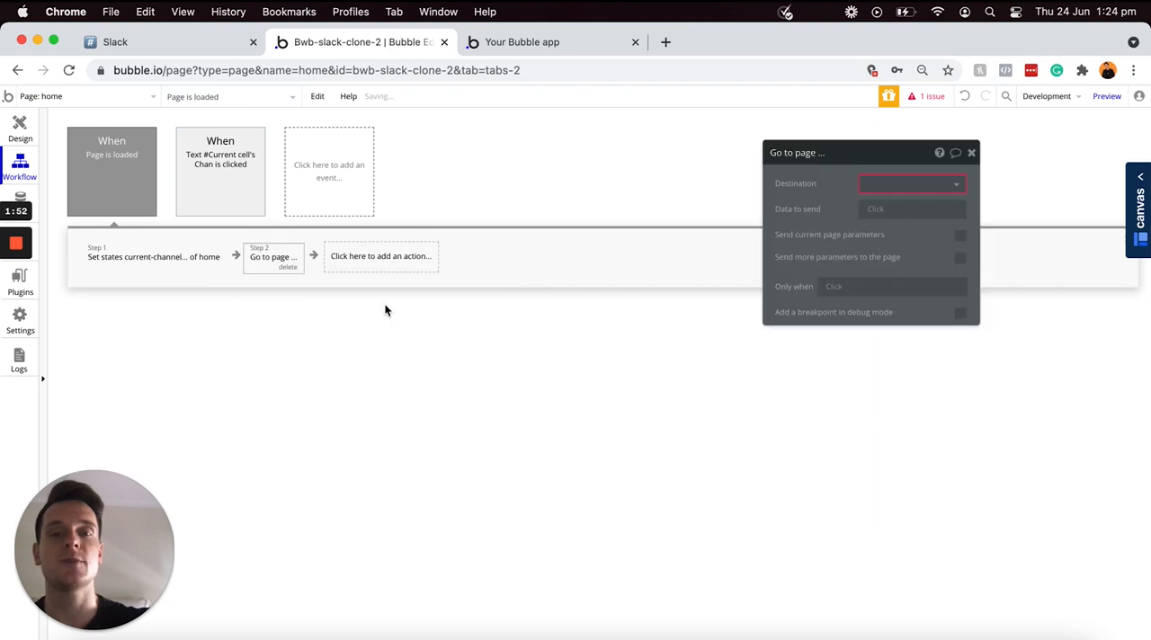
Set the Go to page destination to home, send Current User's Team as data, and place the action before the Set state action.
{"action": "left_click", "coordinate": [899, 188]}
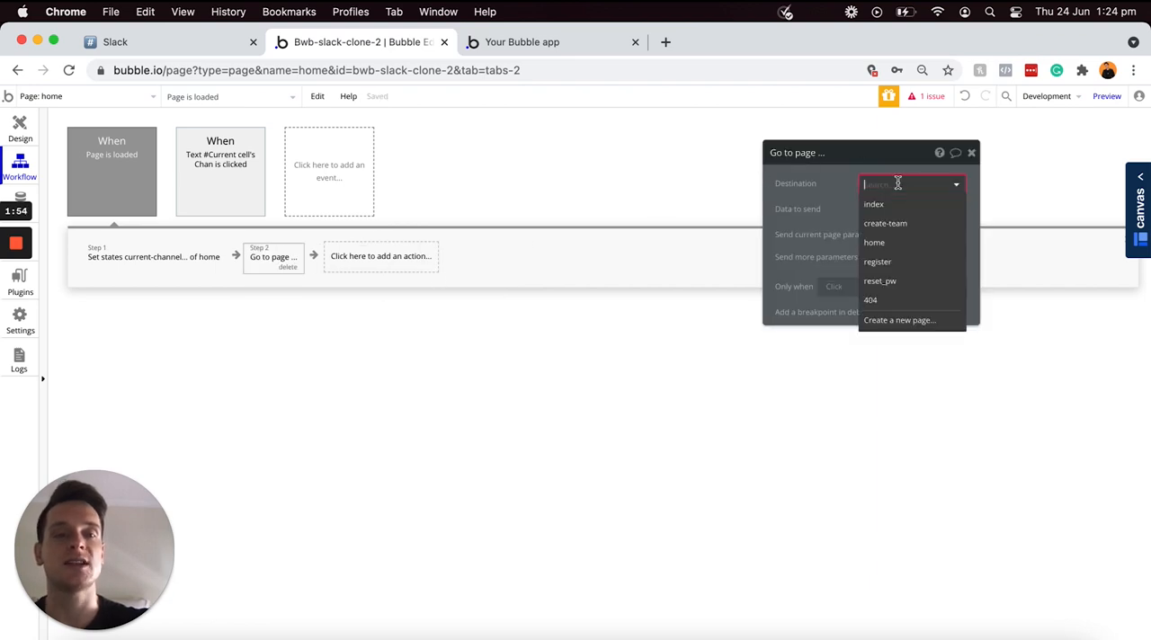
{"action": "left_click", "coordinate": [877, 243]}
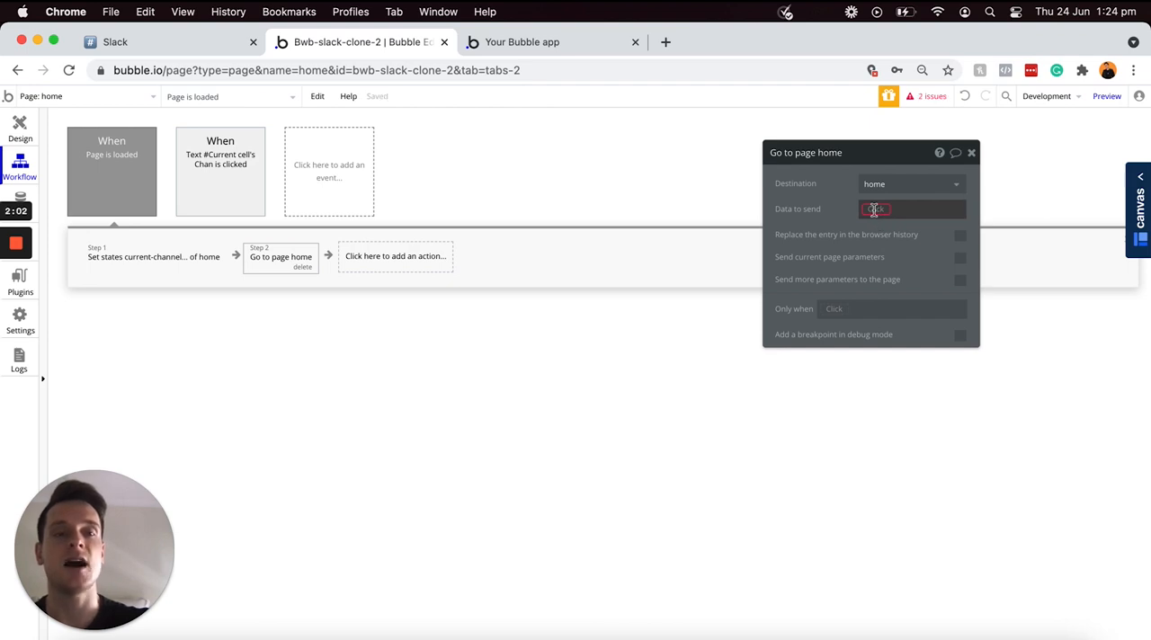
{"action": "left_click", "coordinate": [874, 211]}
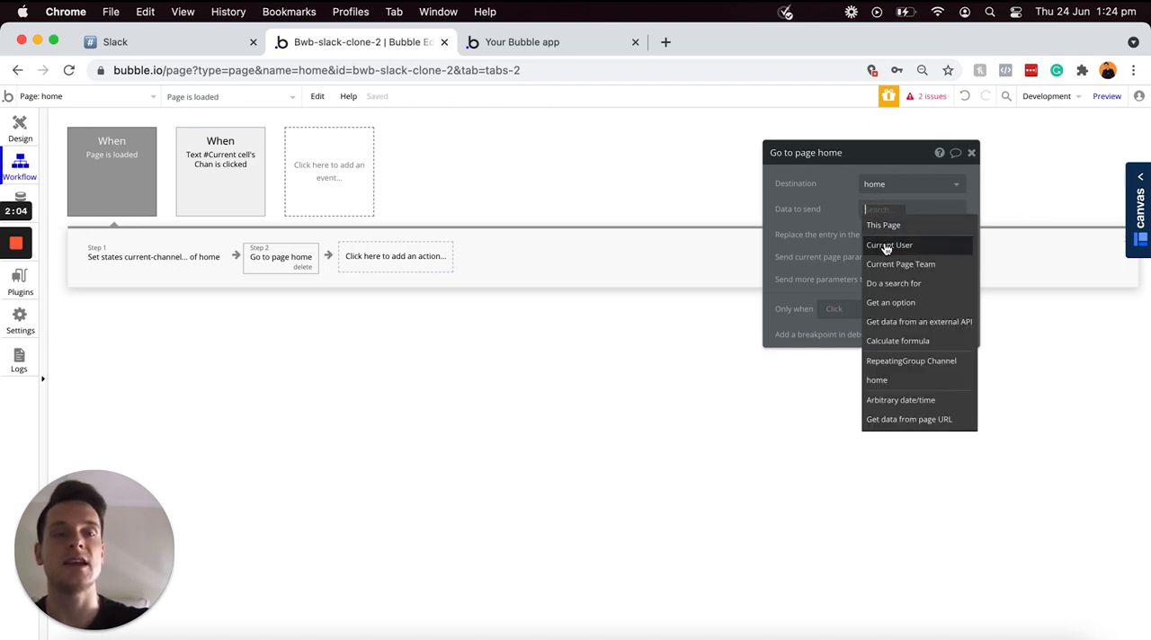
{"action": "left_click", "coordinate": [886, 246]}
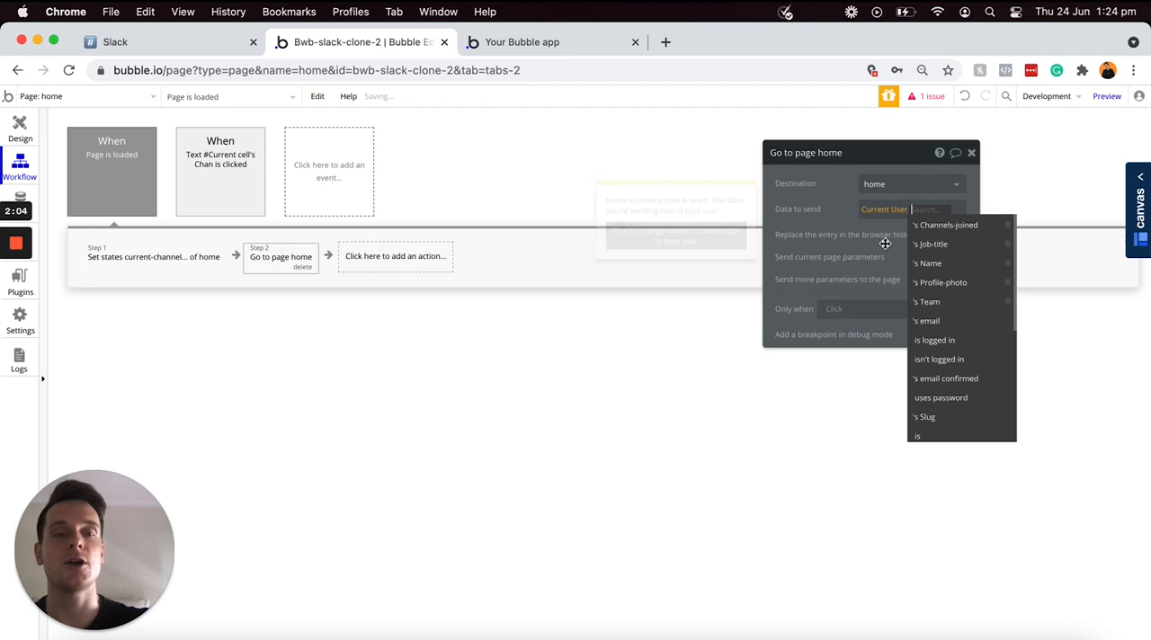
{"action": "left_click", "coordinate": [944, 303]}
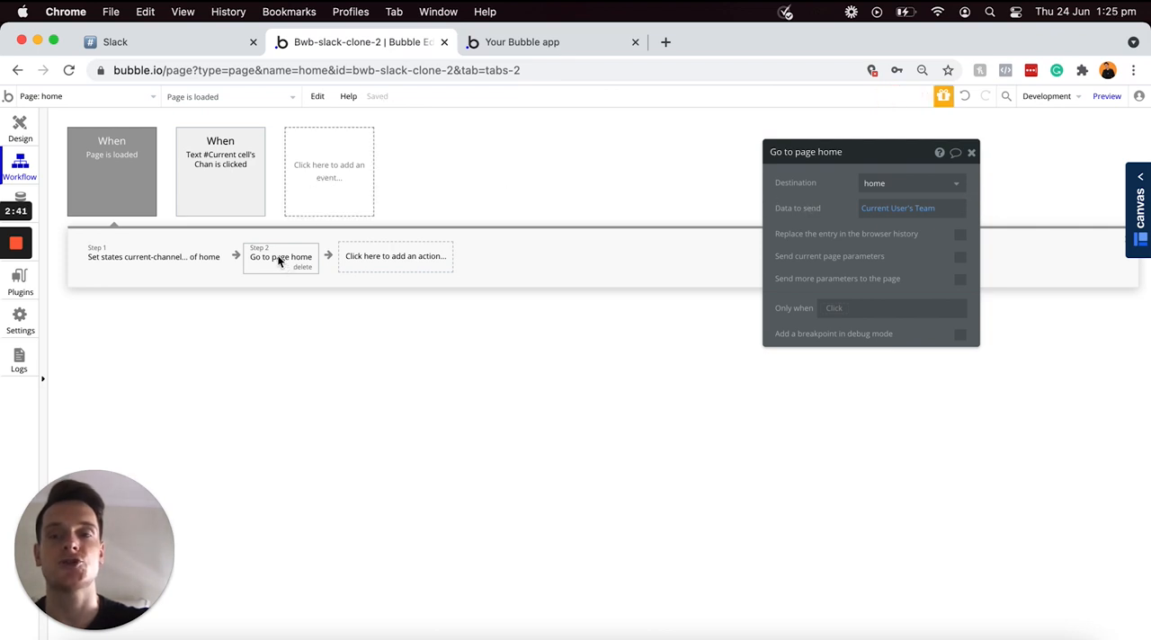
{"action": "left_click_drag", "start_coordinate": [278, 260], "coordinate": [150, 259]}
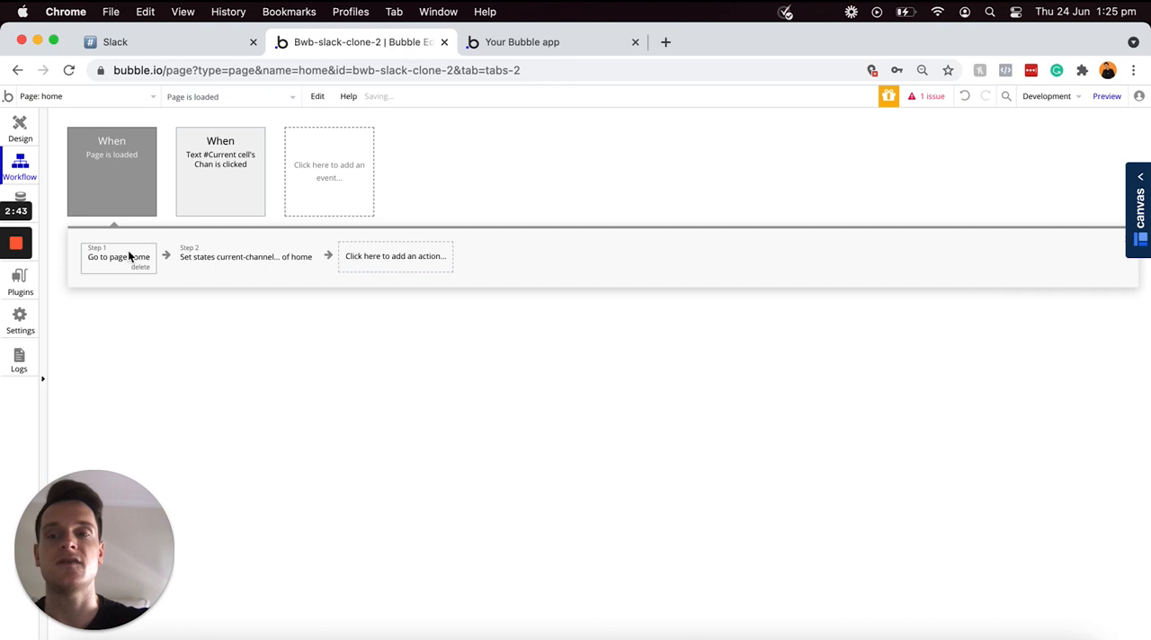
Check the Set state and Go to page actions of the Page is loaded workflow and add a Terminate this workflow action after them.
{"action": "left_click", "coordinate": [208, 261]}
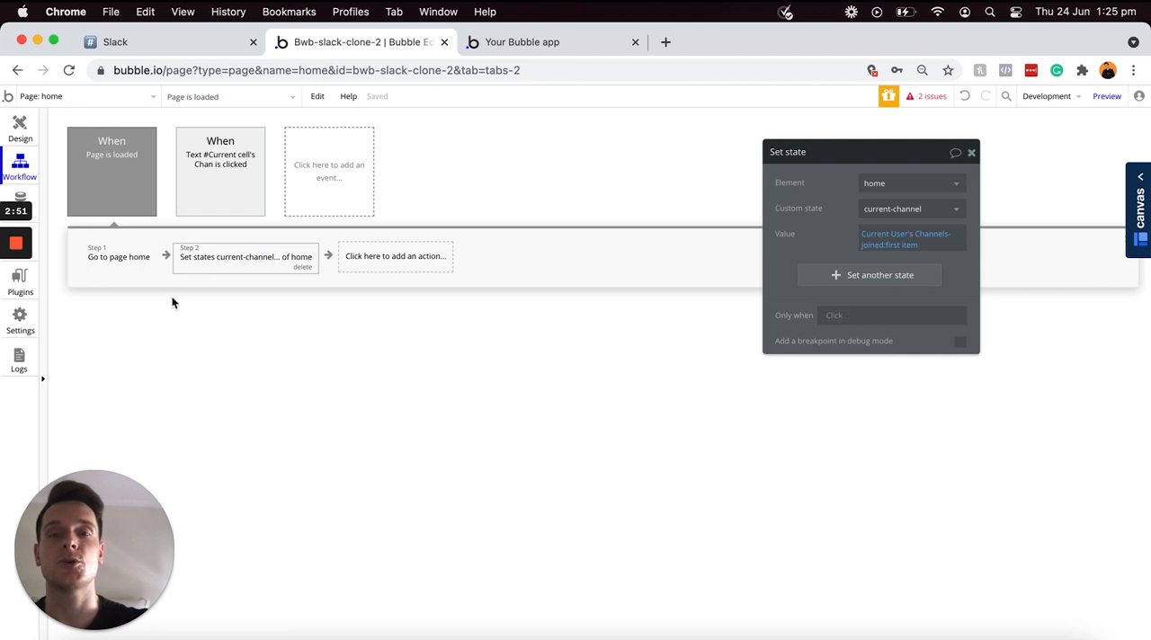
{"action": "left_click", "coordinate": [149, 202]}
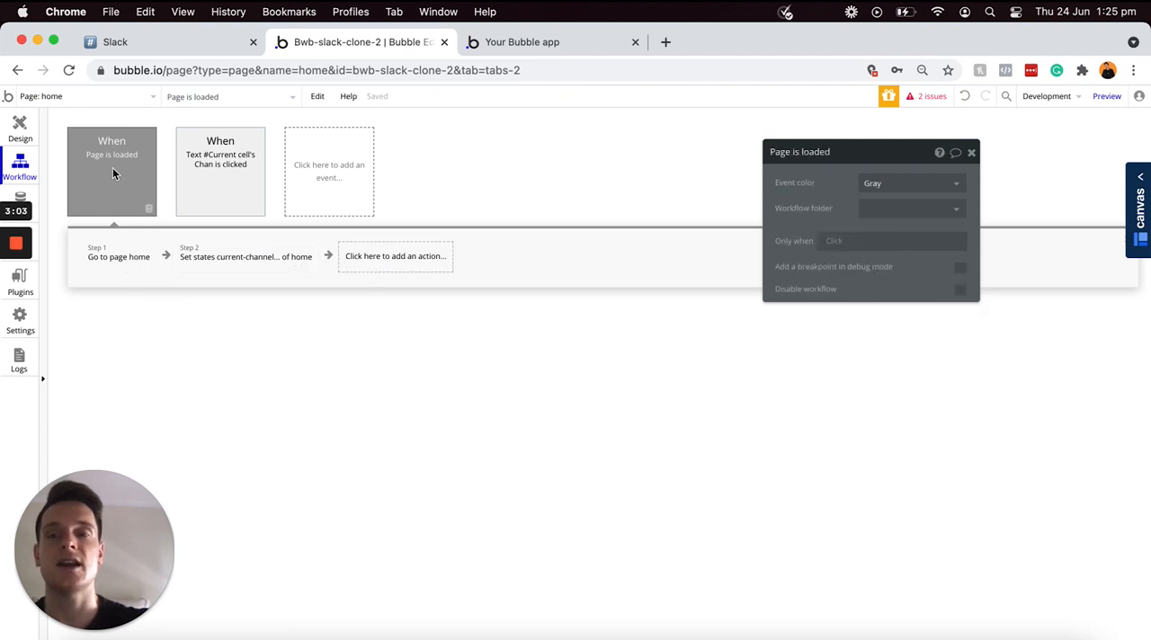
{"action": "left_click", "coordinate": [114, 261]}
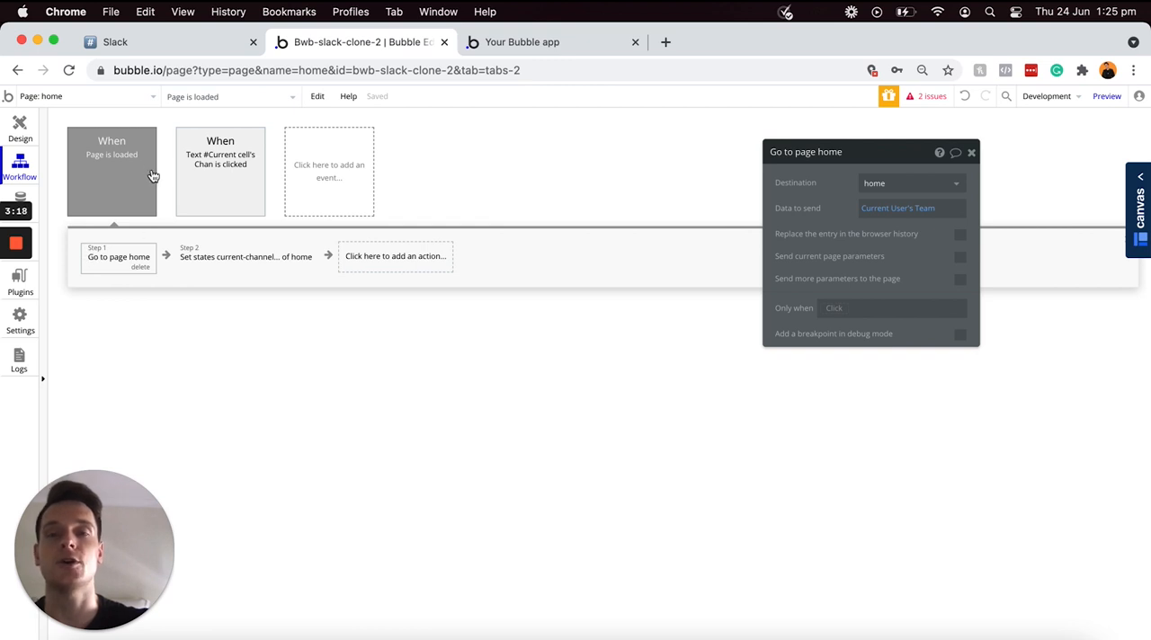
{"action": "left_click", "coordinate": [375, 261]}
{"action": "type", "text": "term"}
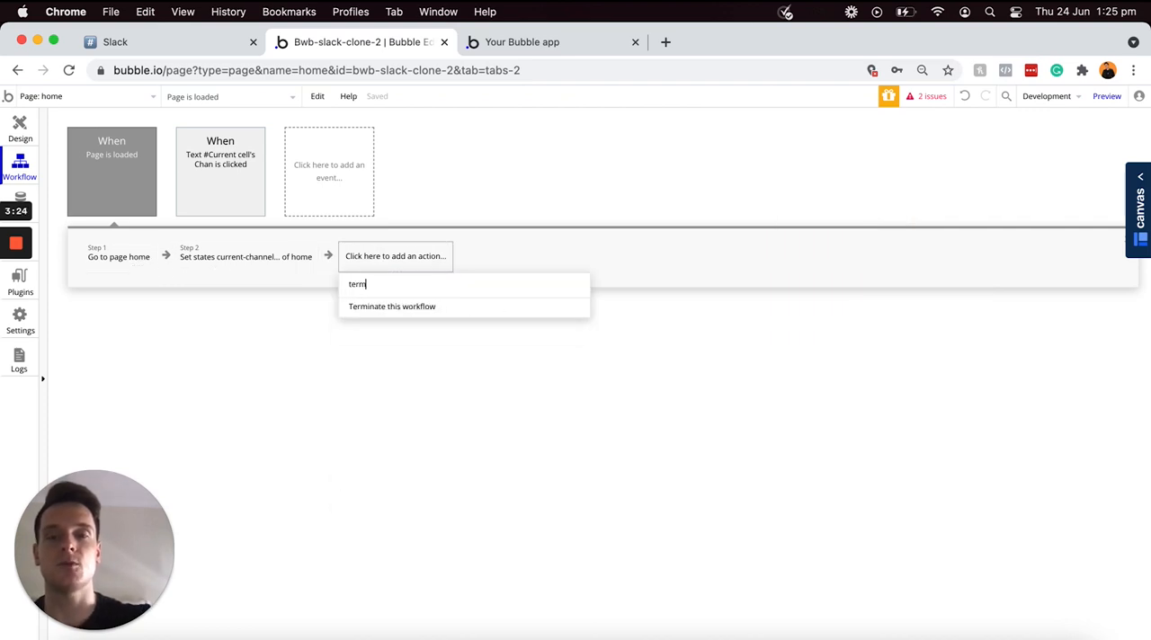
{"action": "left_click", "coordinate": [383, 308]}
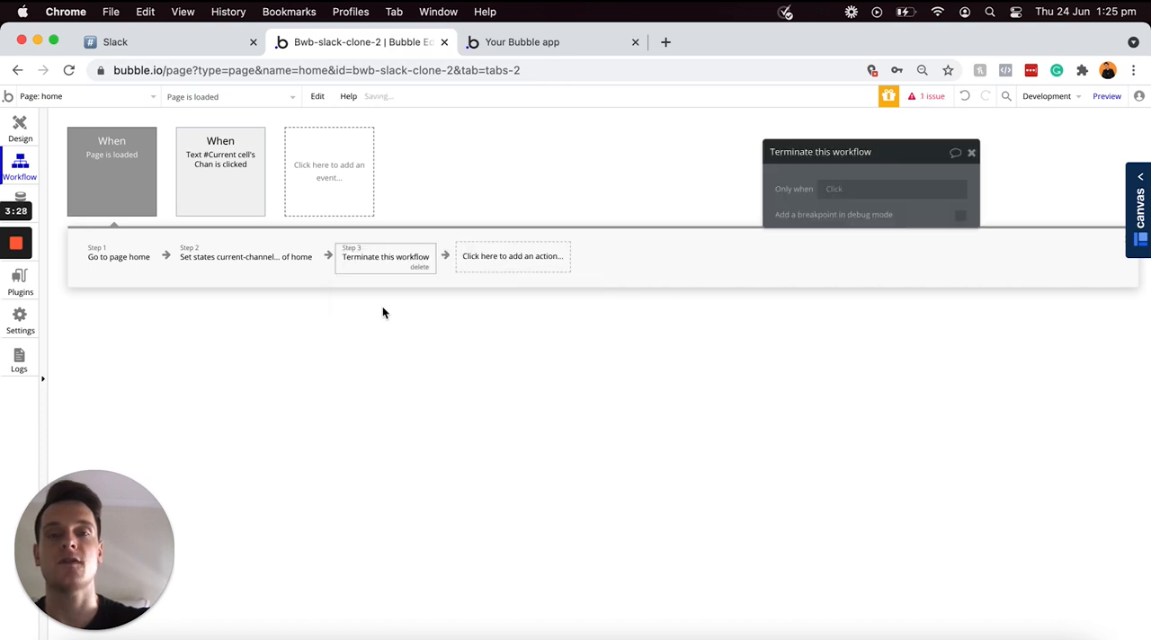
Review the Page is loaded event, the data sent by Go to page home, and the current-channel value in Set state.
{"action": "left_click", "coordinate": [102, 173]}
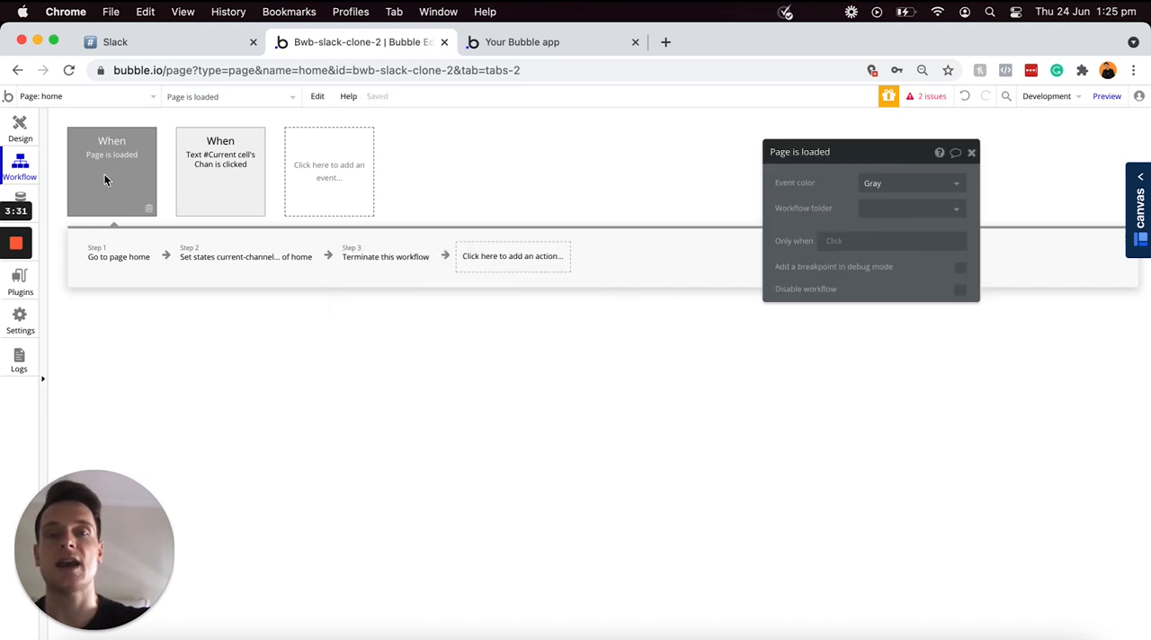
{"action": "left_click", "coordinate": [108, 261]}
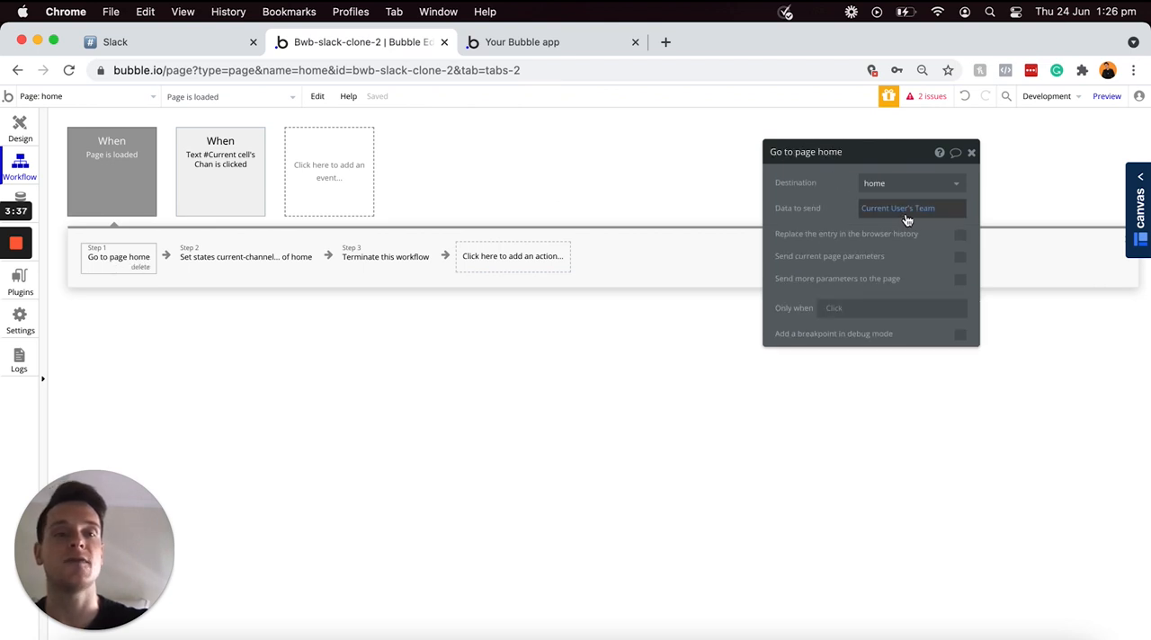
{"action": "left_click", "coordinate": [267, 262]}
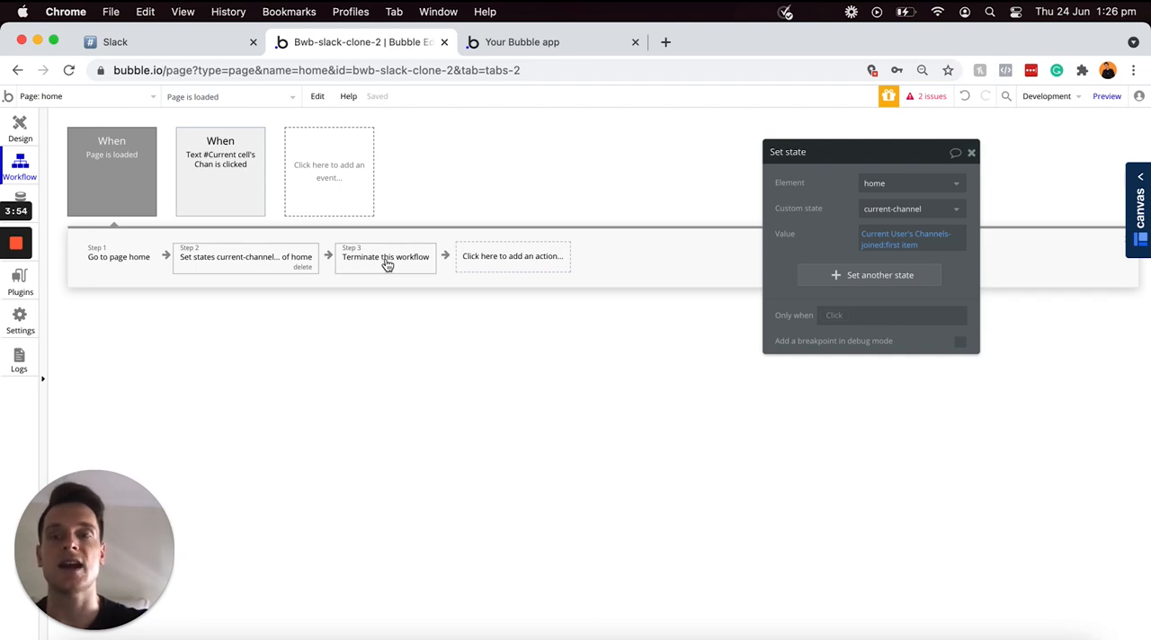
Open the database's All Users records and edit the entry of the user who already has a joined channel but no team.
{"action": "left_click", "coordinate": [27, 192]}
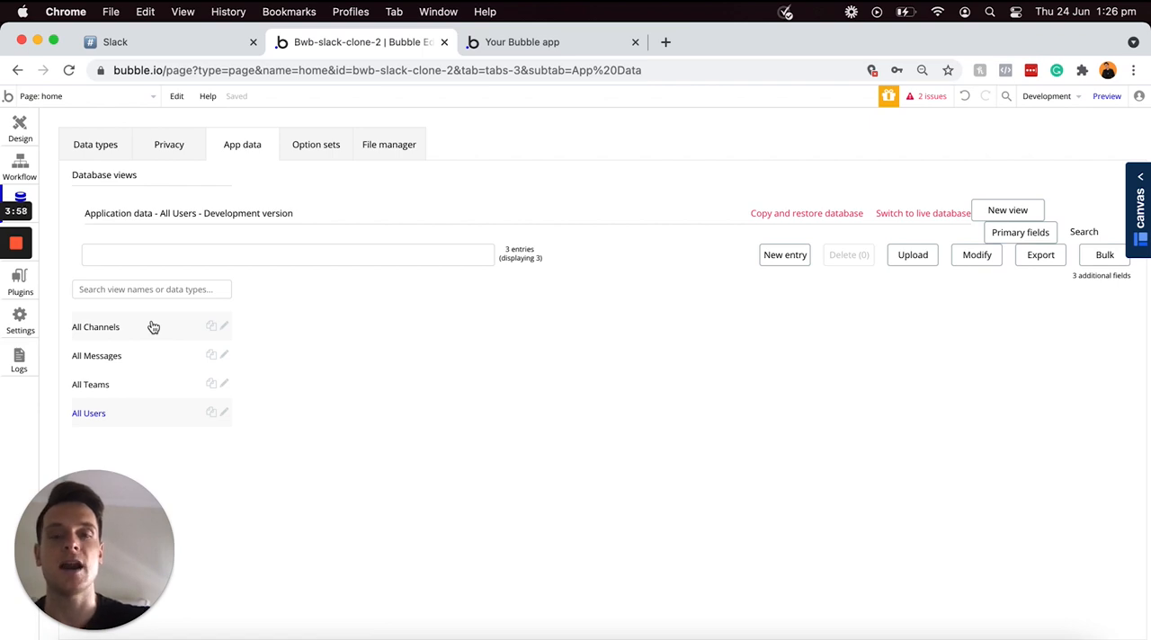
{"action": "key", "text": "super+0"}
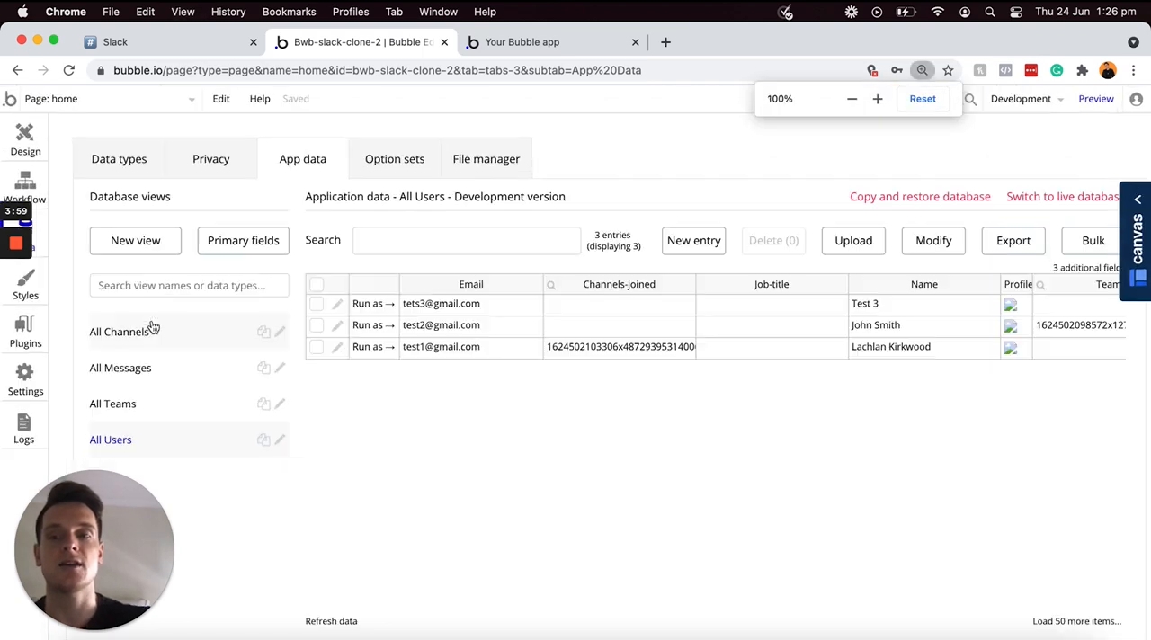
{"action": "left_click", "coordinate": [338, 348]}
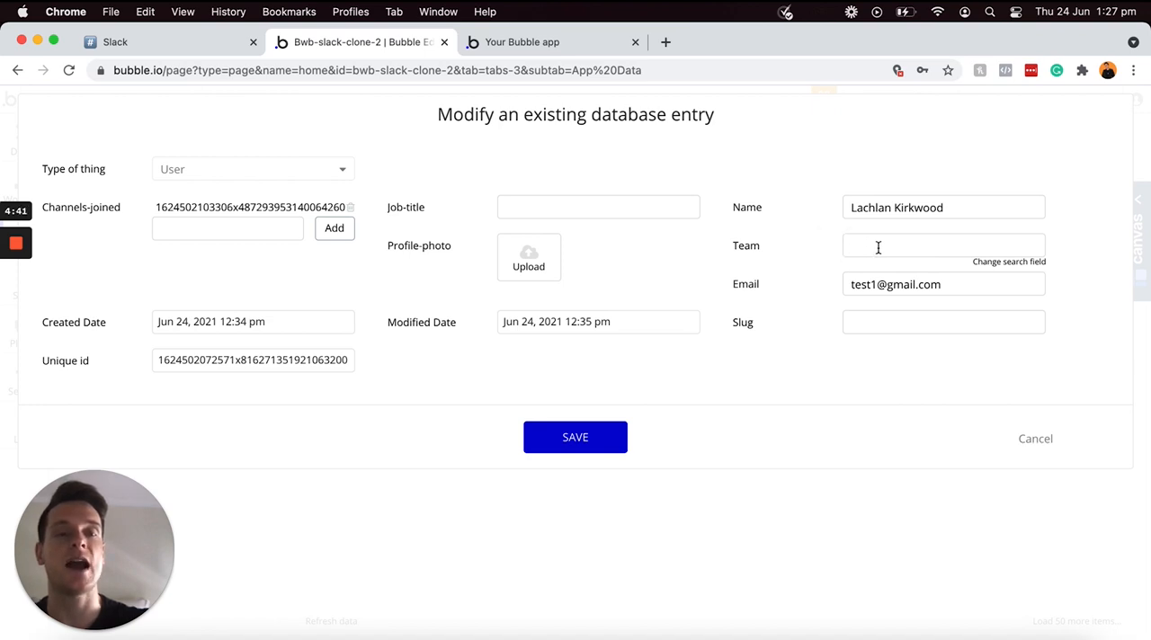
{"action": "left_click", "coordinate": [989, 248]}
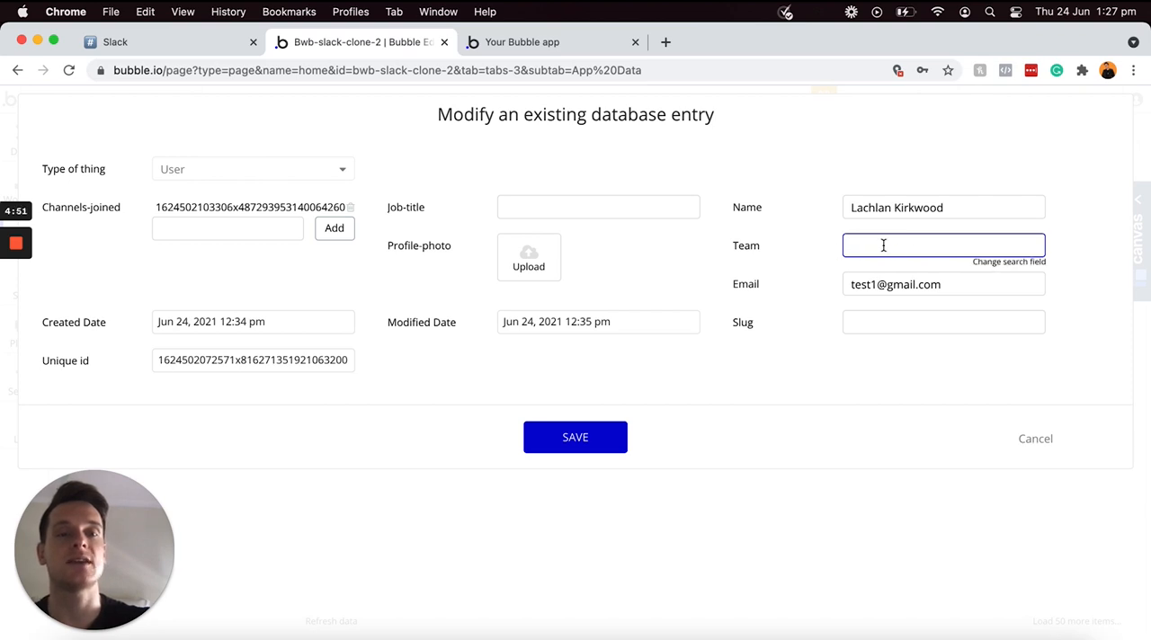
Change the primary display field of the Team data type to Name and save the setting.
{"action": "left_click", "coordinate": [986, 262]}
{"action": "left_click", "coordinate": [852, 203]}
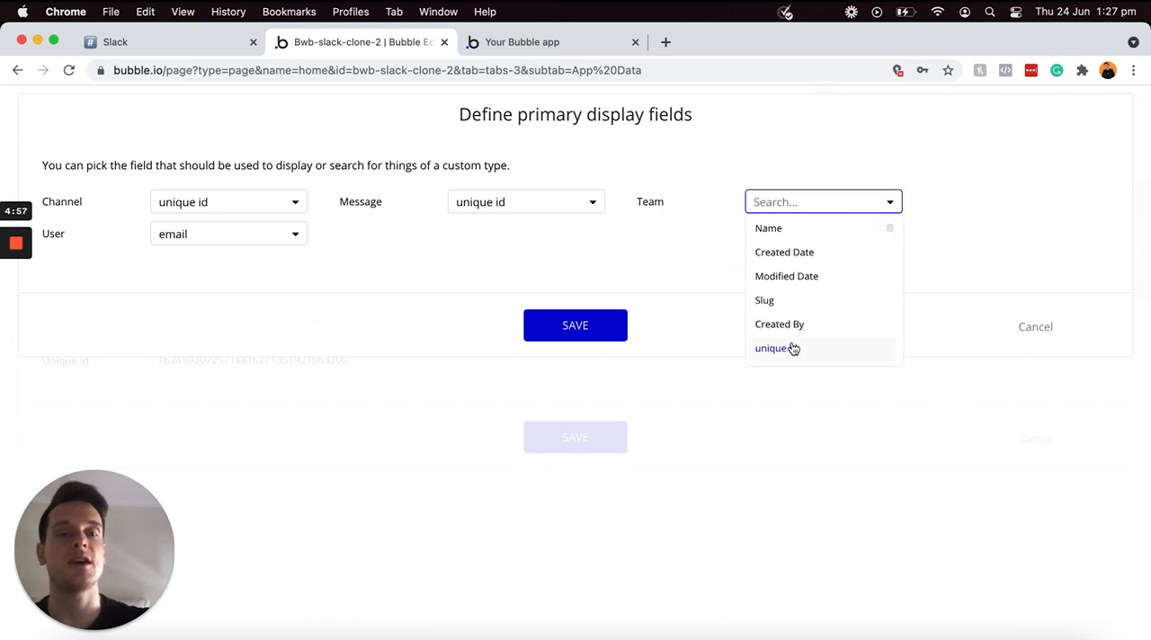
{"action": "left_click", "coordinate": [778, 229]}
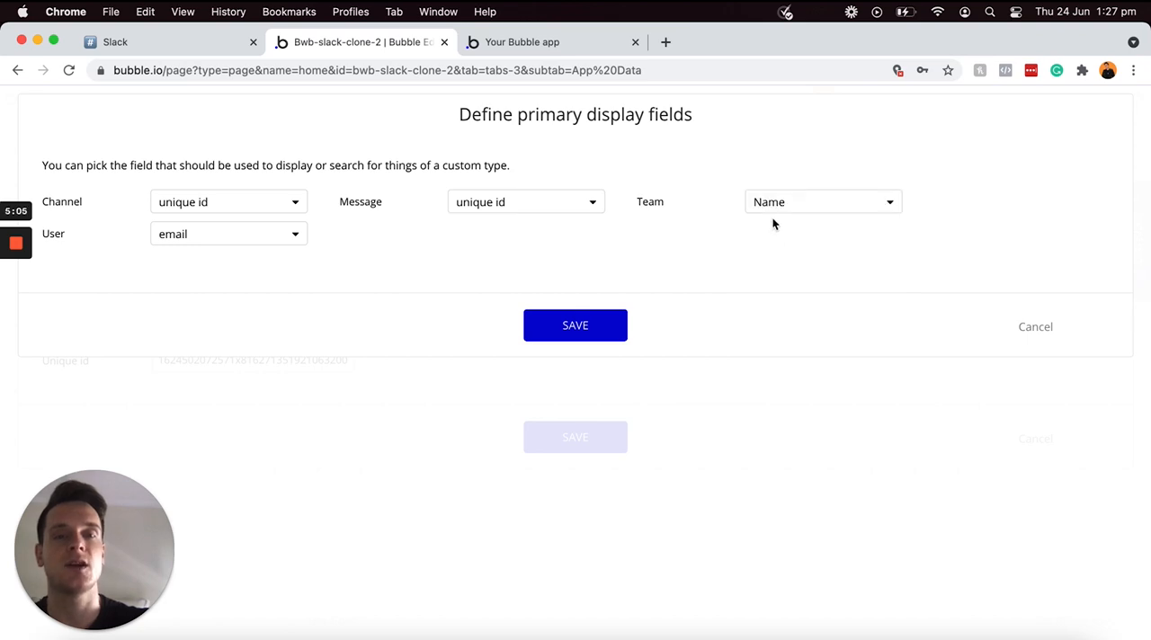
{"action": "left_click", "coordinate": [585, 332]}
Set the user entry's Team to Building With Bubble and save the entry.
{"action": "left_click", "coordinate": [895, 244]}
{"action": "type", "text": "Build"}
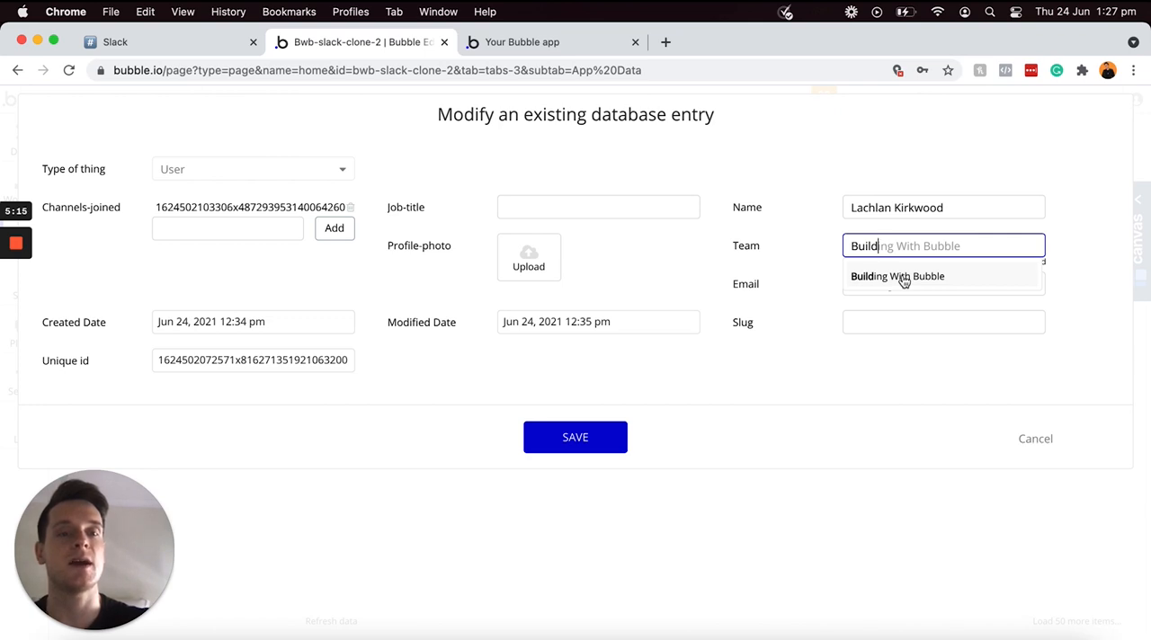
{"action": "left_click", "coordinate": [902, 281]}
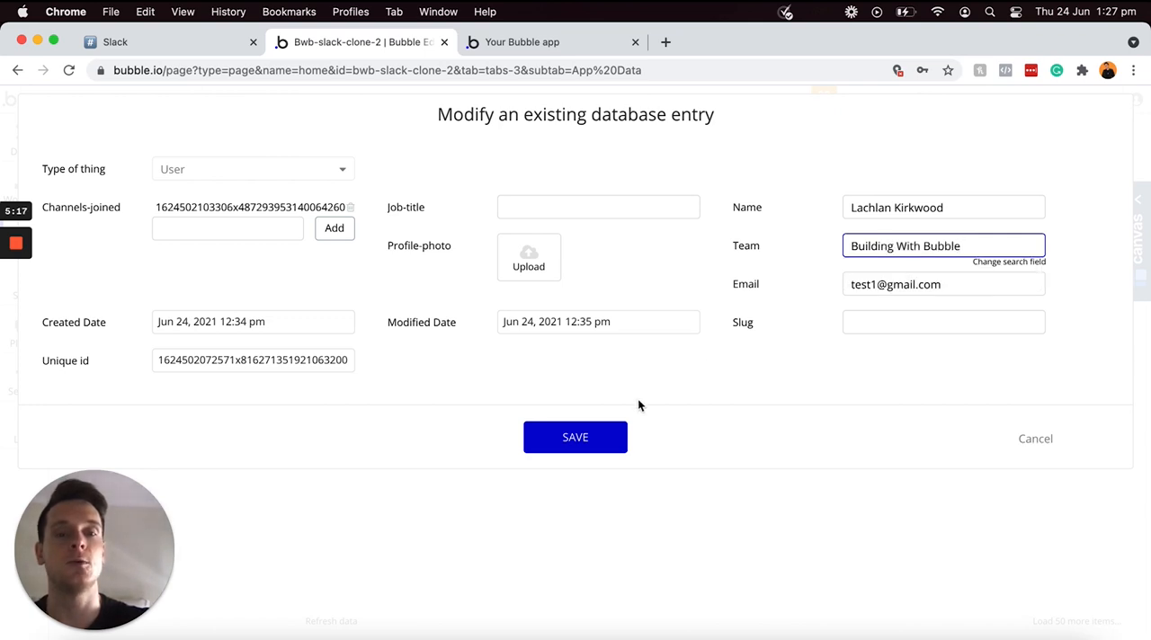
{"action": "left_click", "coordinate": [580, 439]}
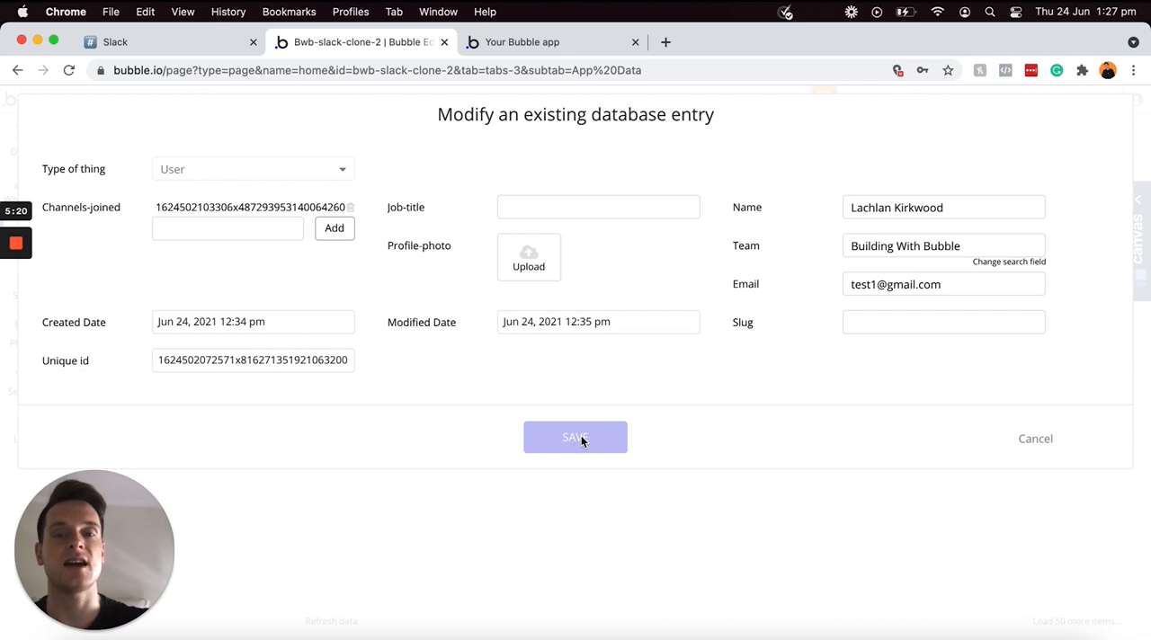
{"action": "left_click", "coordinate": [563, 289]}
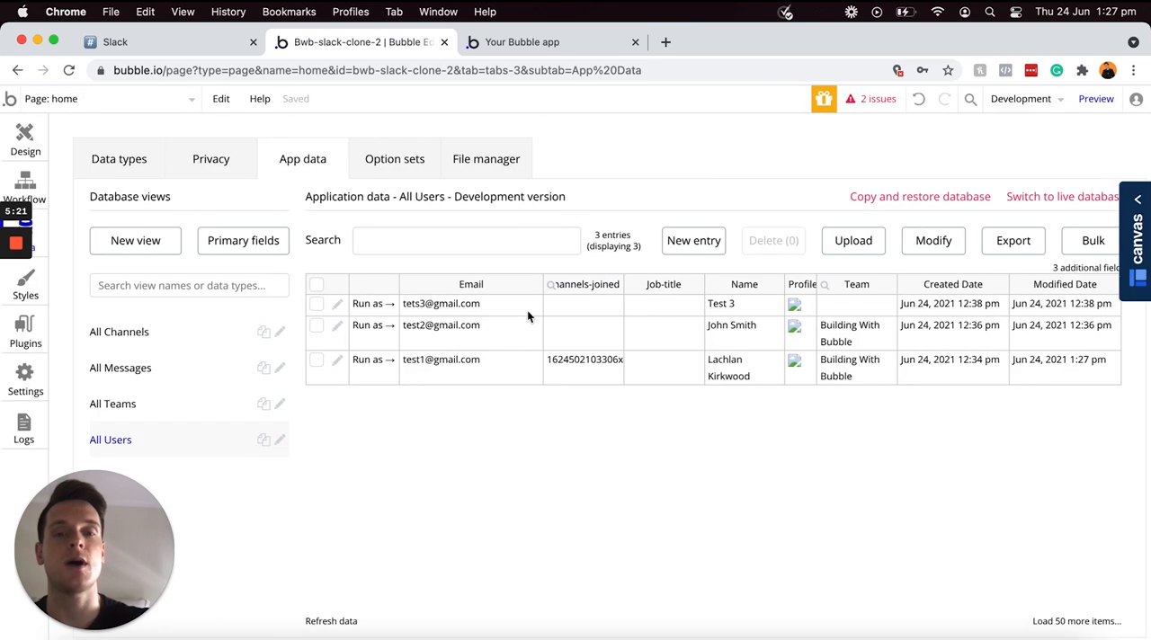
Run the app as the updated user and check the team in the page URL and the channel heading on the home page.
{"action": "left_click", "coordinate": [373, 361]}
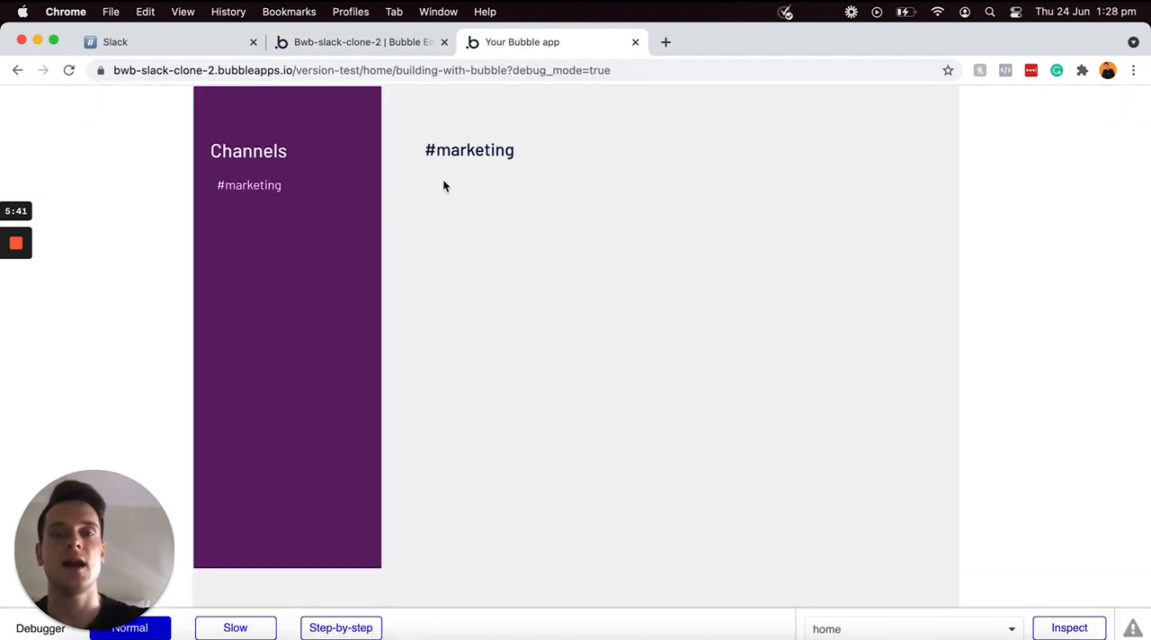
{"action": "left_click", "coordinate": [395, 72]}
{"action": "left_click", "coordinate": [396, 74]}
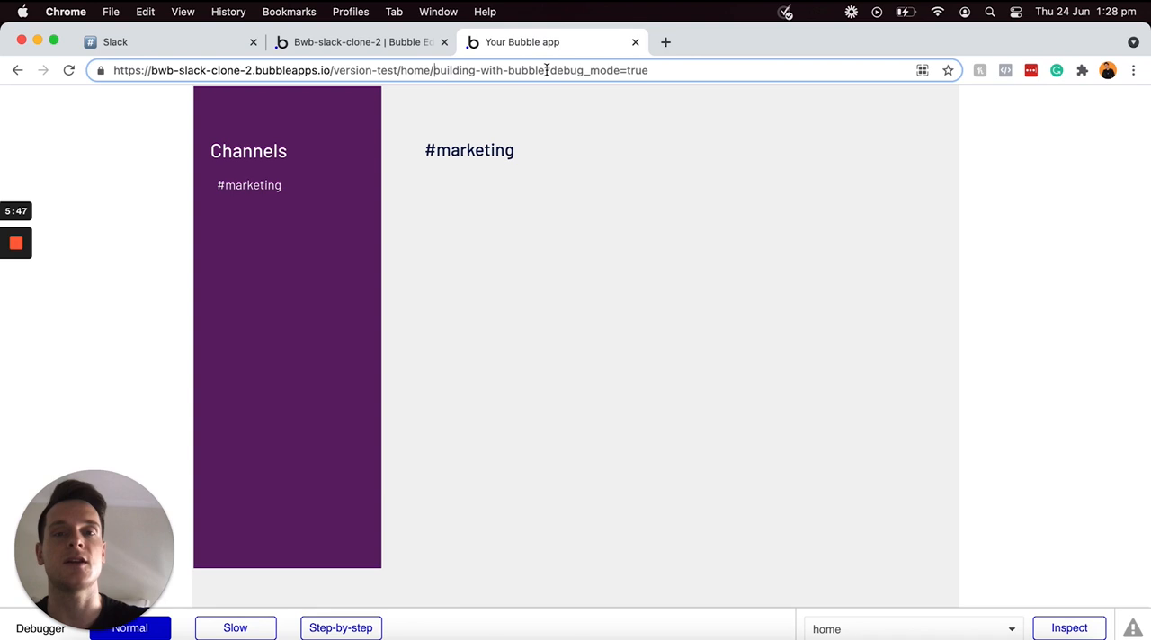
{"action": "left_click", "coordinate": [524, 153]}
{"action": "left_click", "coordinate": [494, 151]}
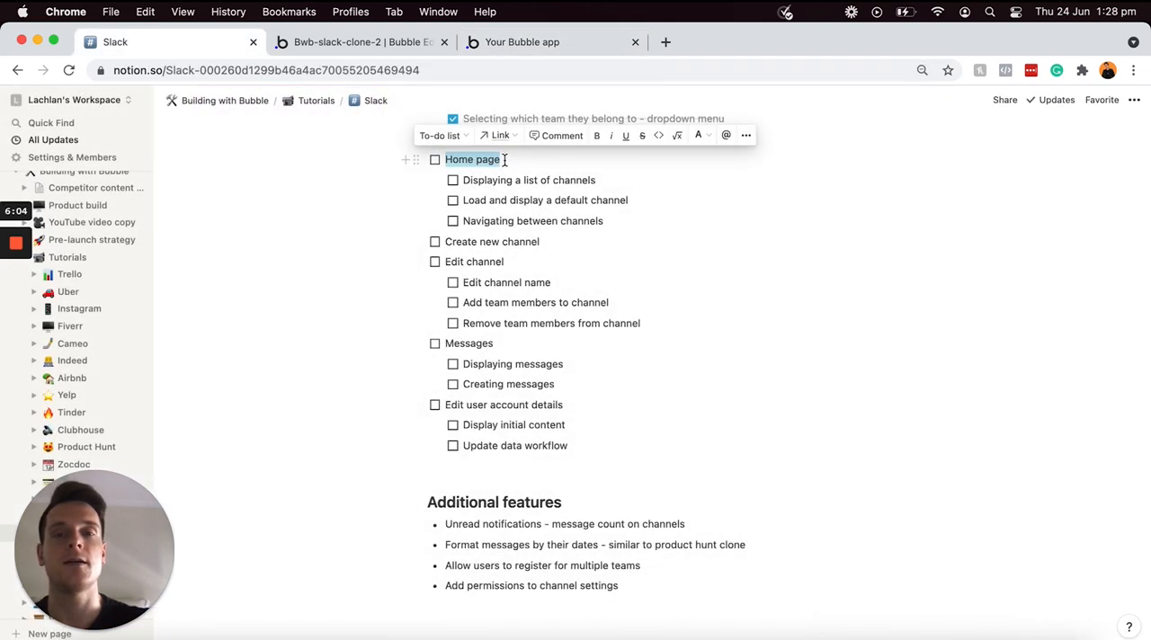
In the Notion Slack checklist, mark Home page and its three sub-items as done: displaying a list of channels, default channel, and navigating between channels.
{"action": "left_click", "coordinate": [434, 160]}
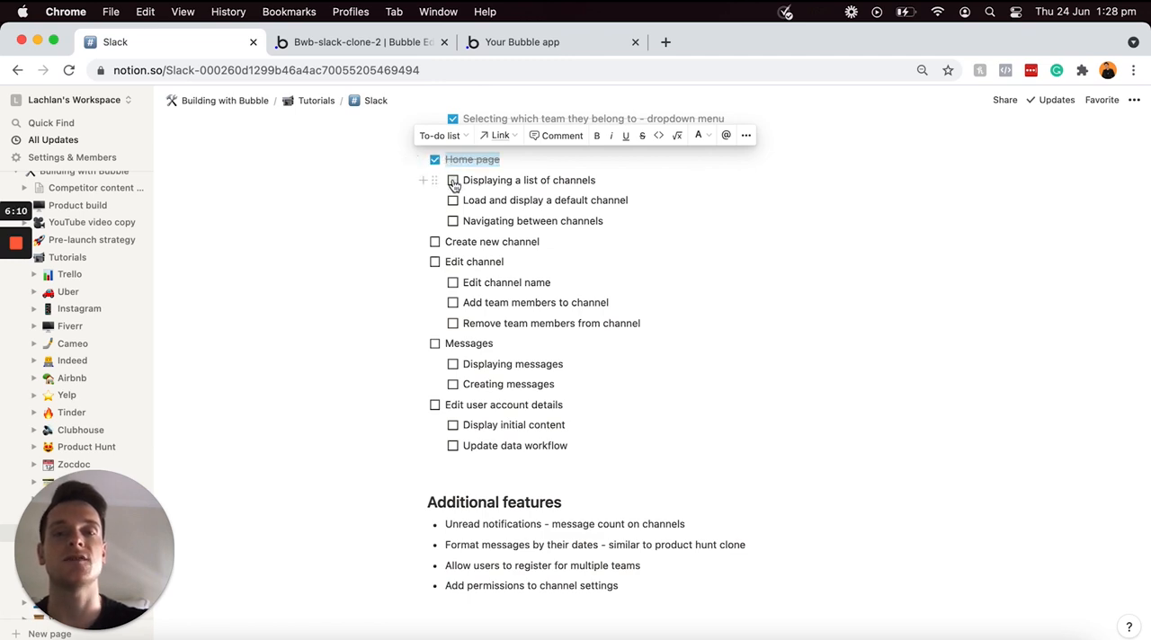
{"action": "left_click", "coordinate": [453, 180]}
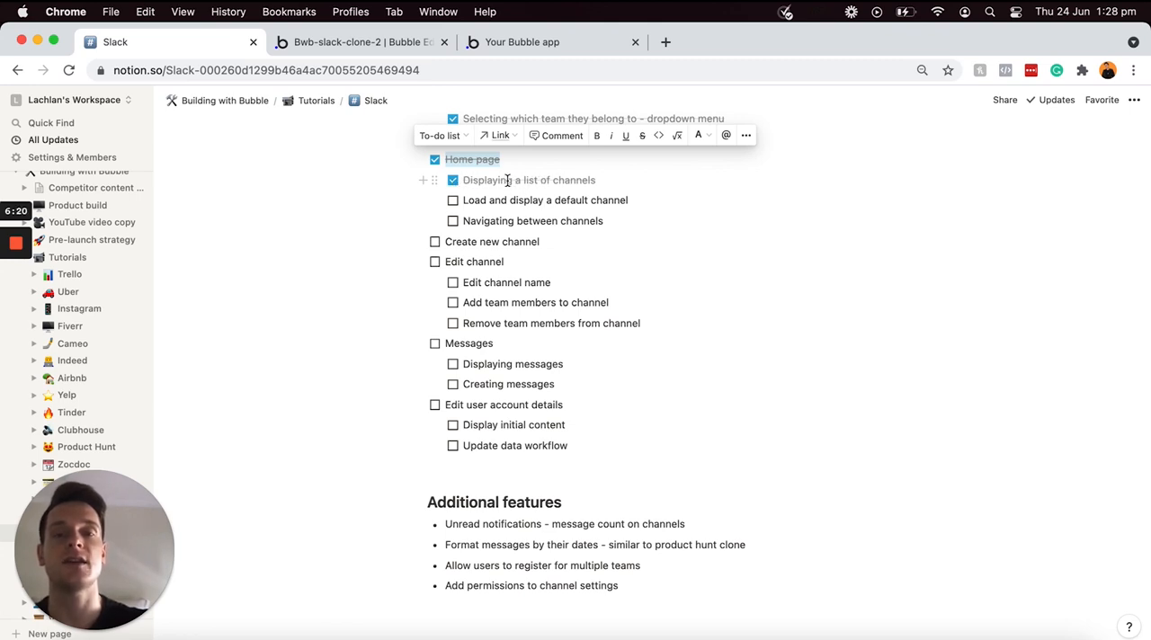
{"action": "left_click", "coordinate": [453, 201]}
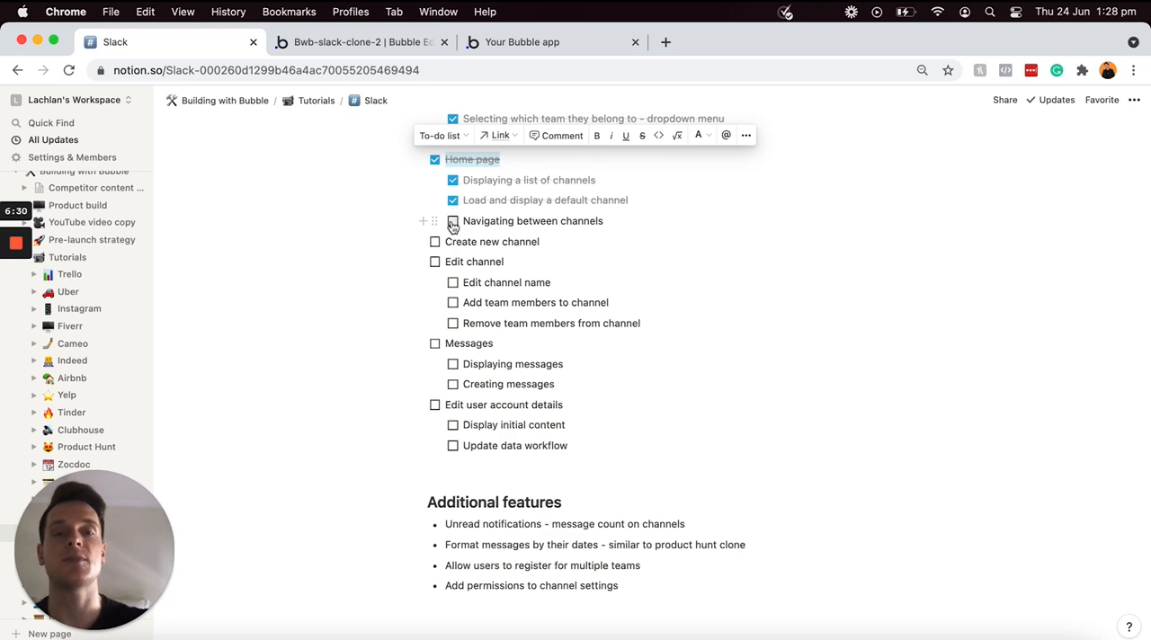
{"action": "left_click", "coordinate": [452, 222]}
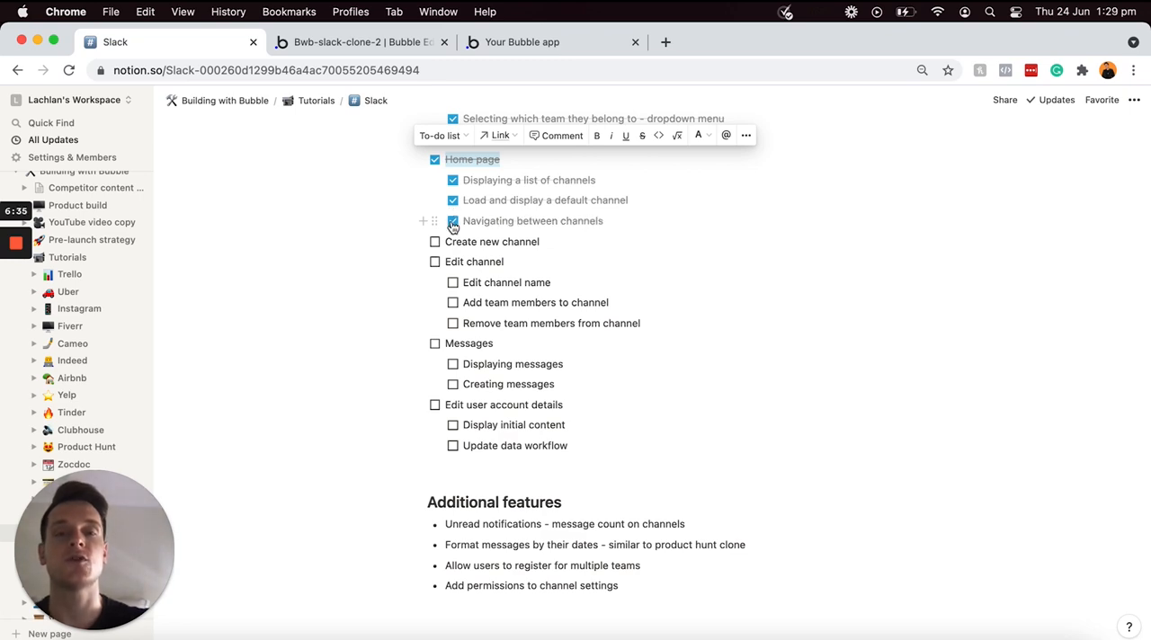